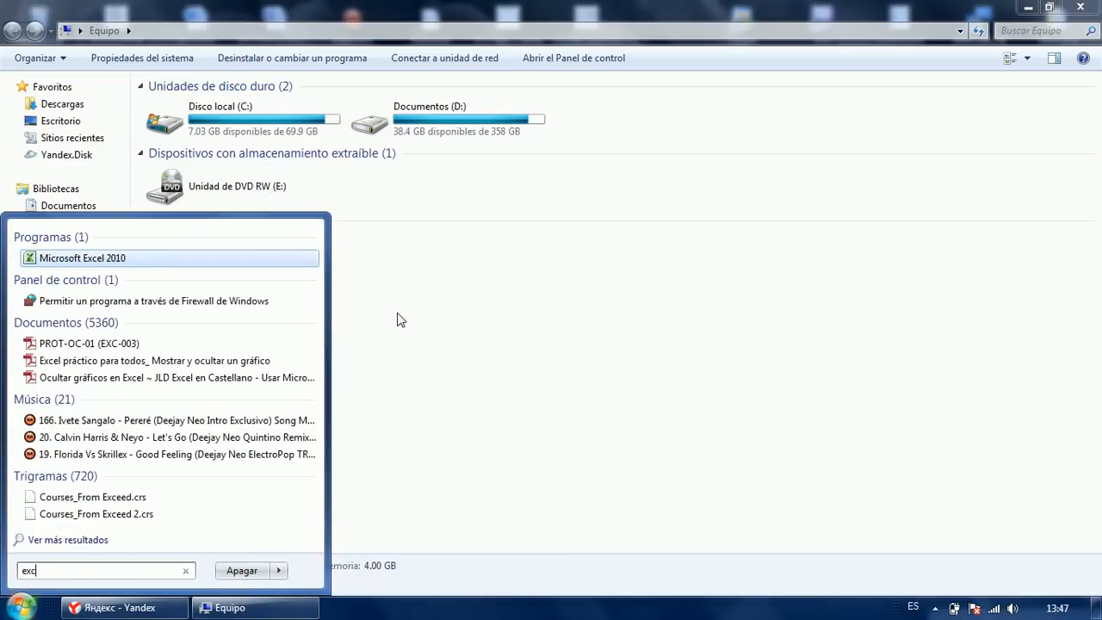
Launch Excel 2010 from the Run dialog with the excel command, opening blank workbook Libro1.
key("Return")
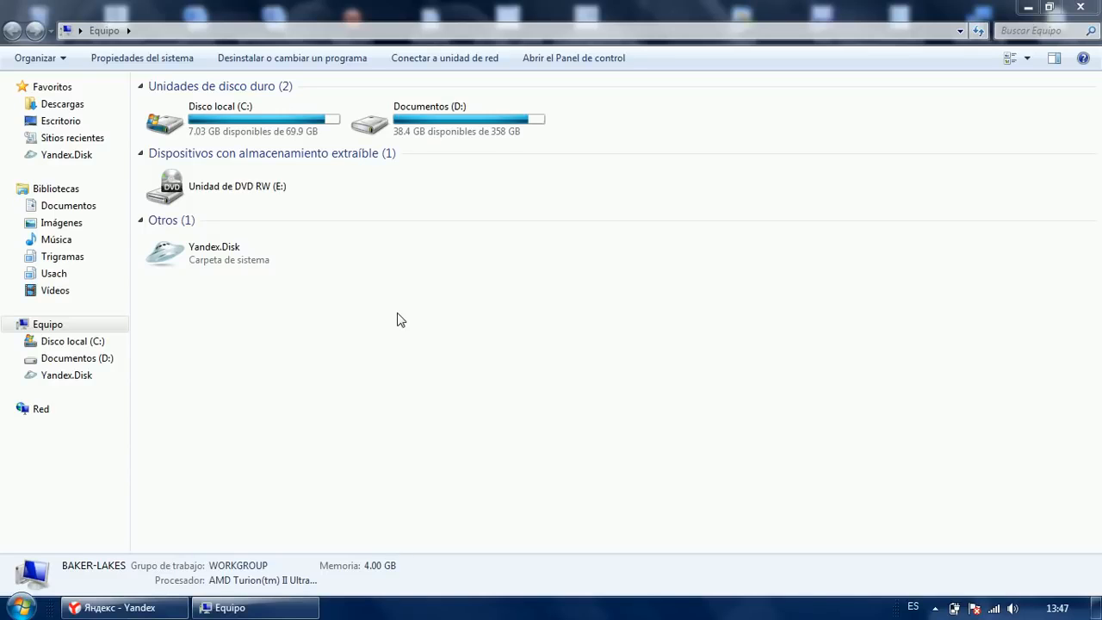
key("super+r")
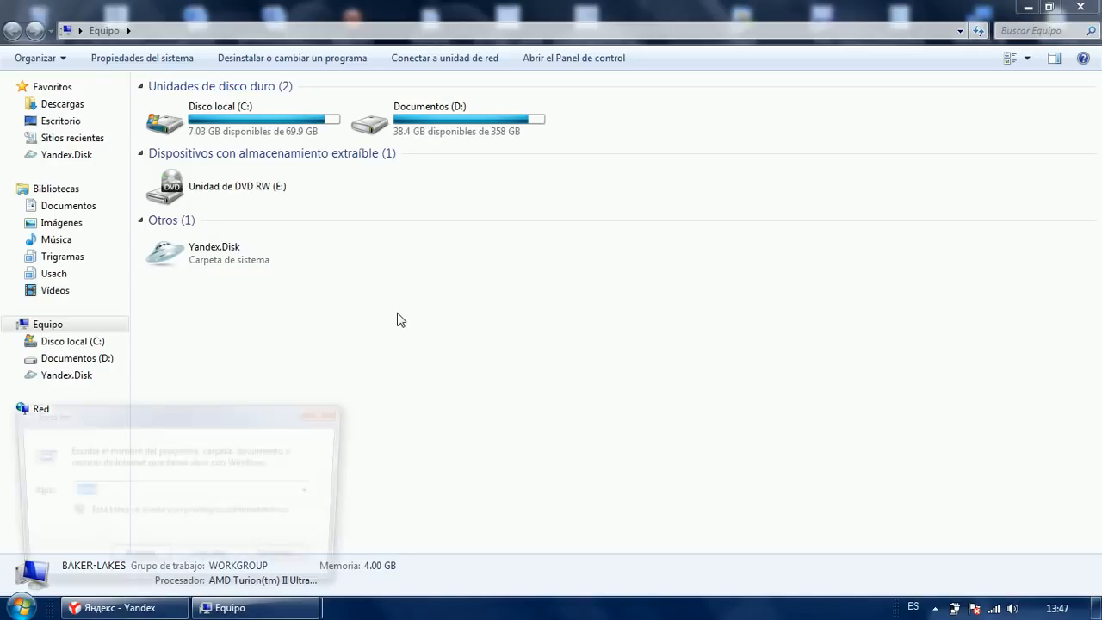
type("excel")
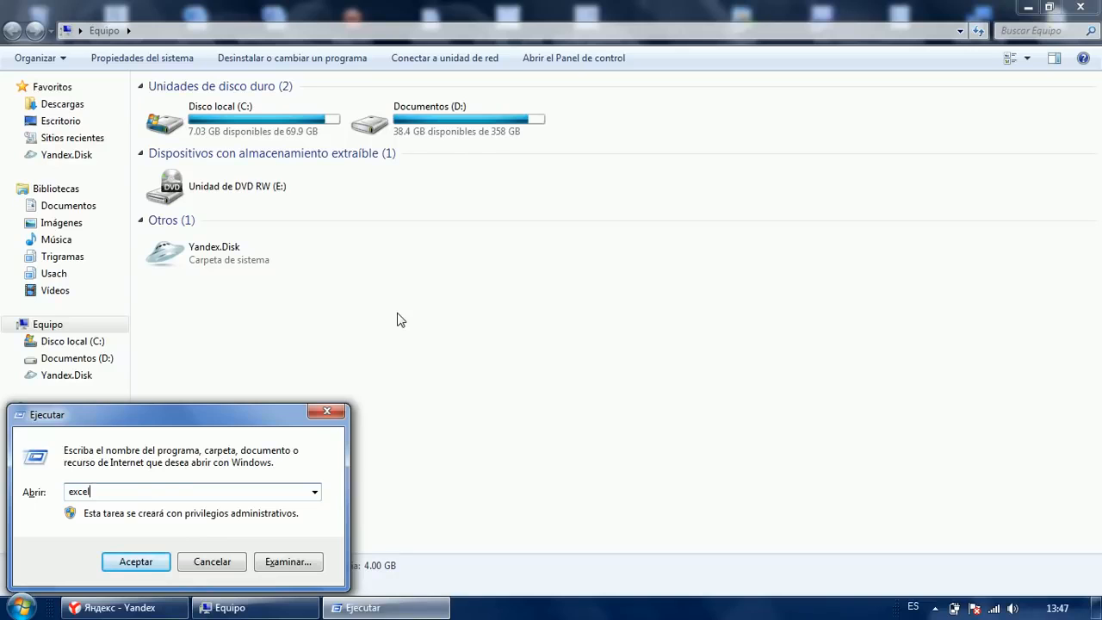
key("Return")
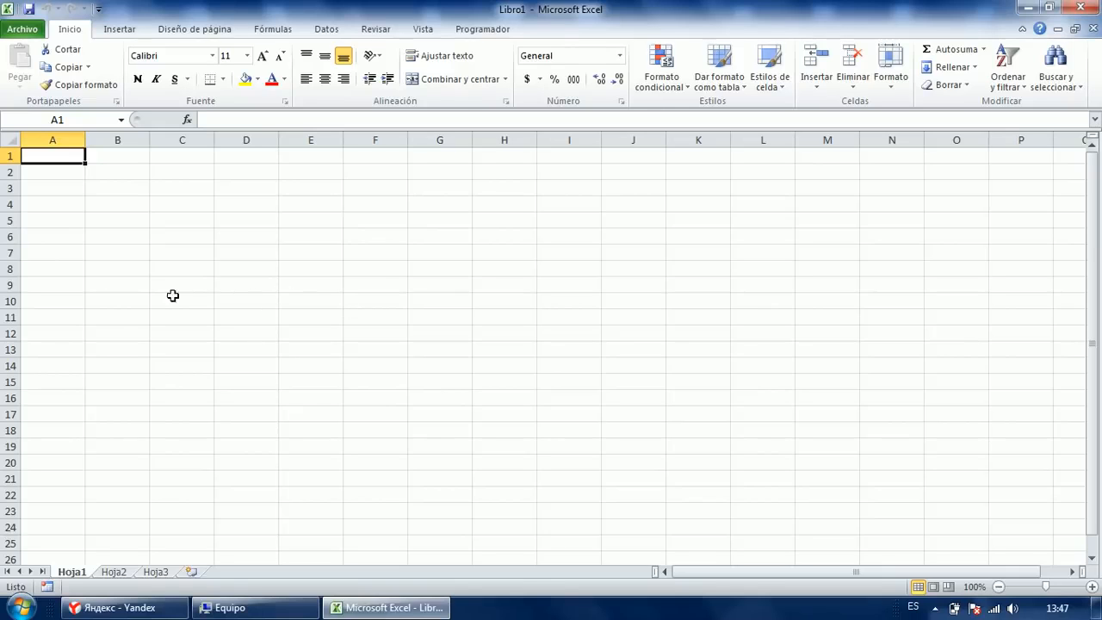
left_click(106, 212)
left_click(110, 179)
left_click(62, 187)
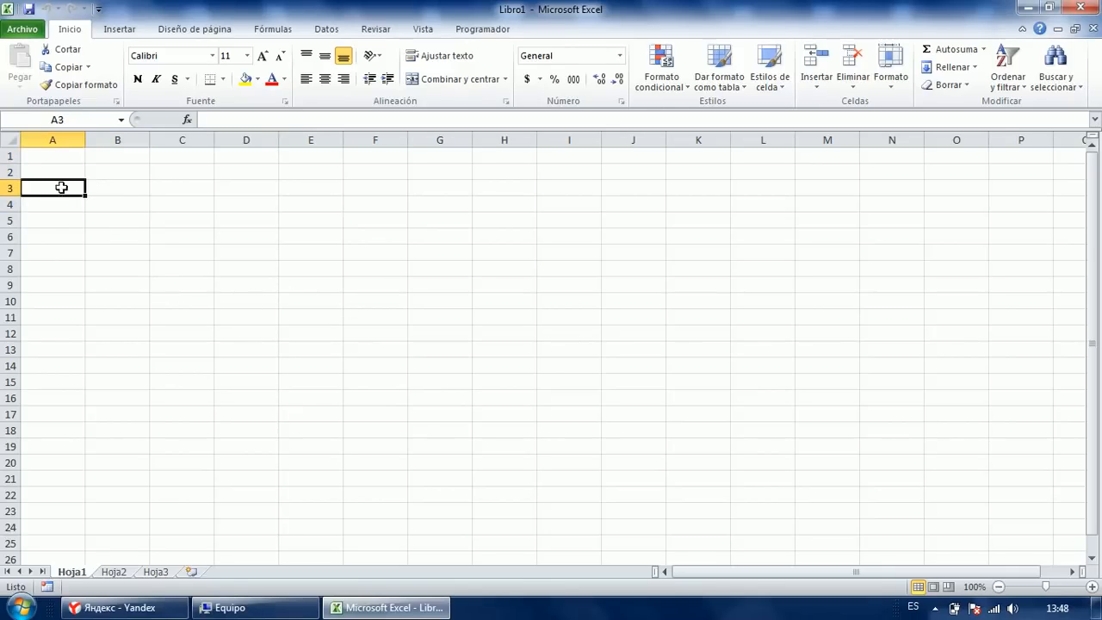
left_click(9, 188)
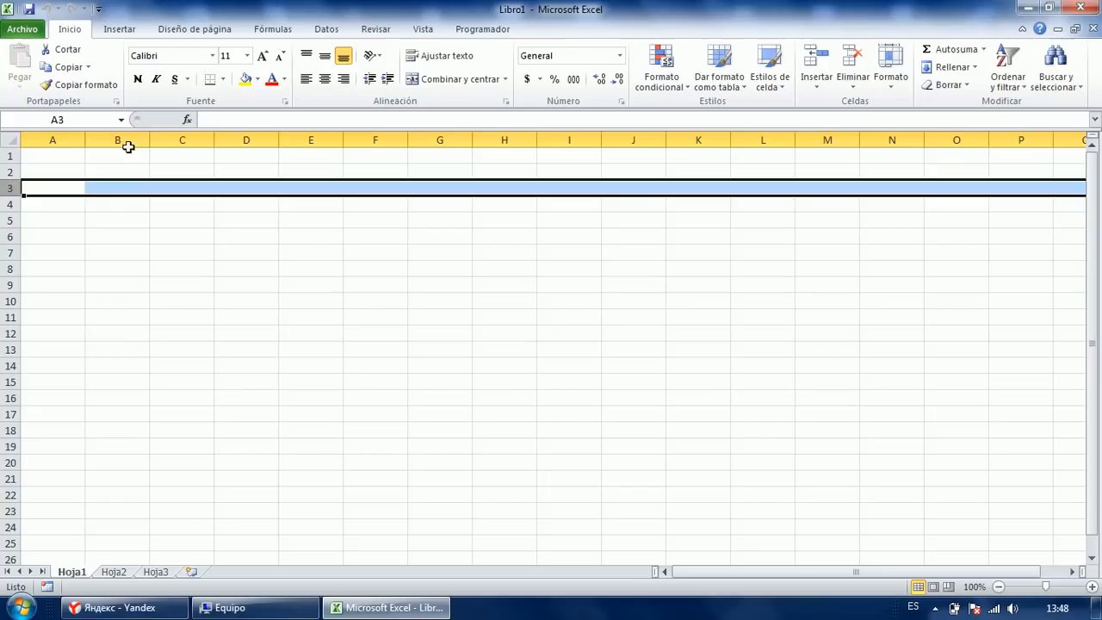
left_click(111, 141)
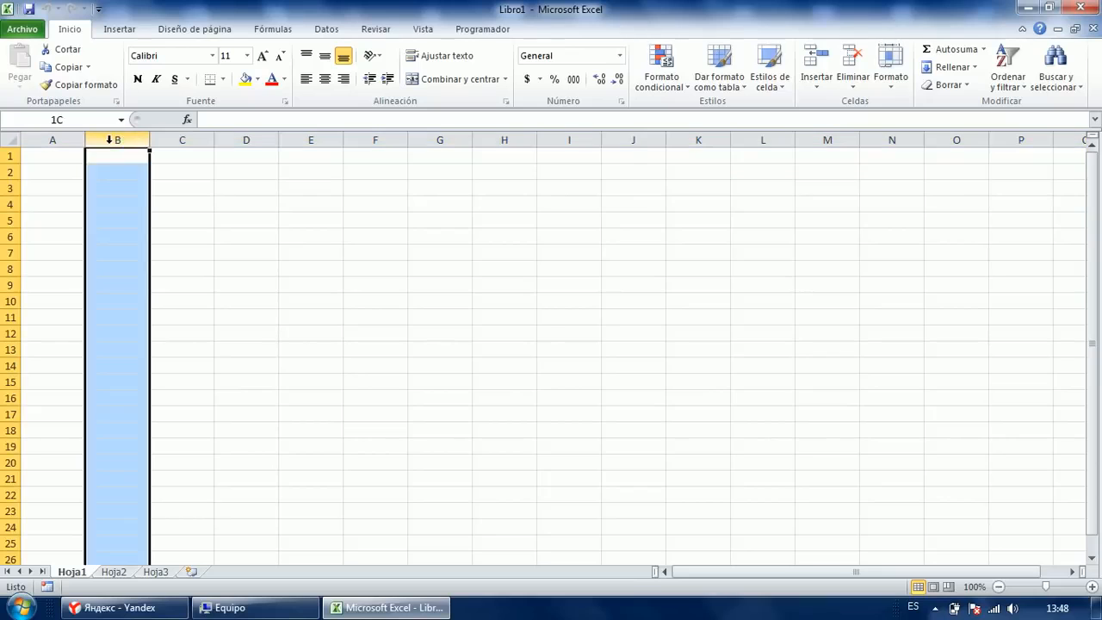
left_click(57, 190)
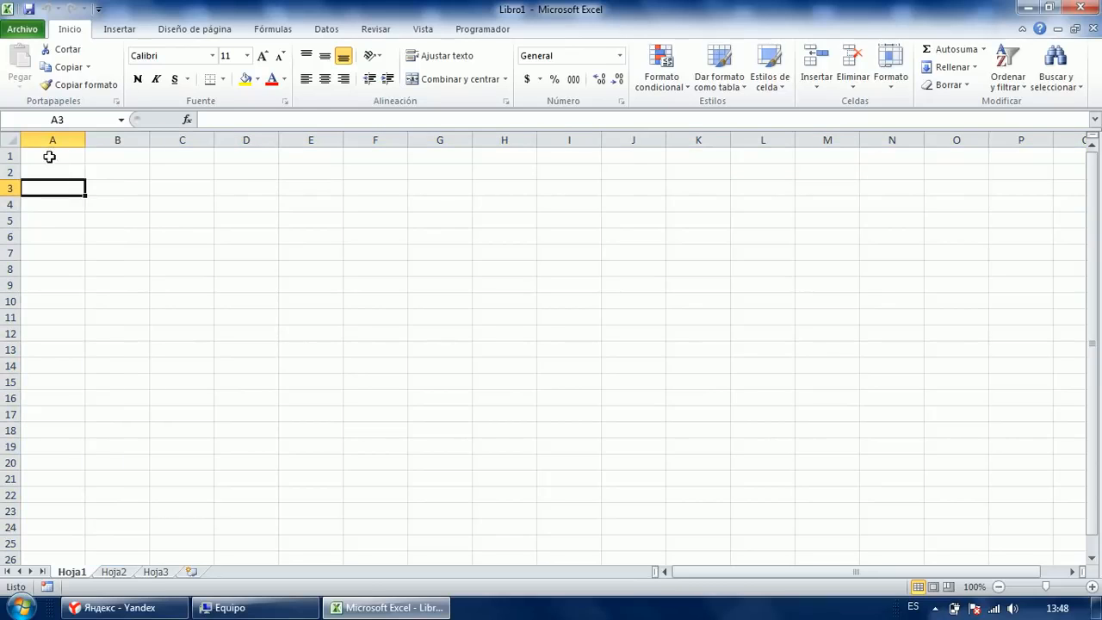
left_click(7, 176)
left_click_drag(7, 176, 10, 270)
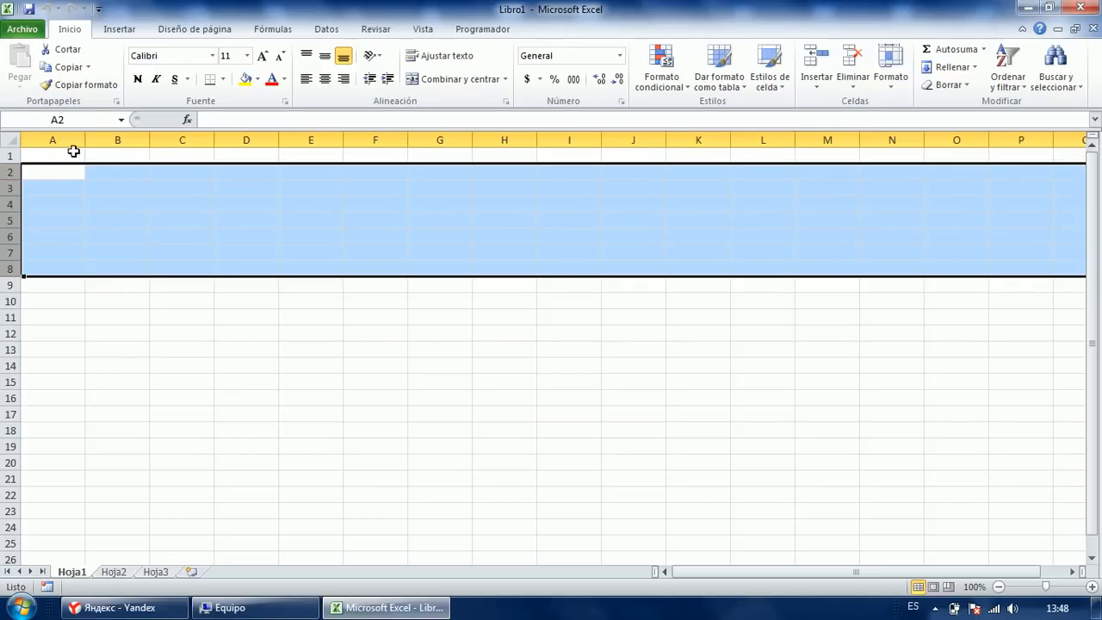
left_click_drag(108, 140, 301, 141)
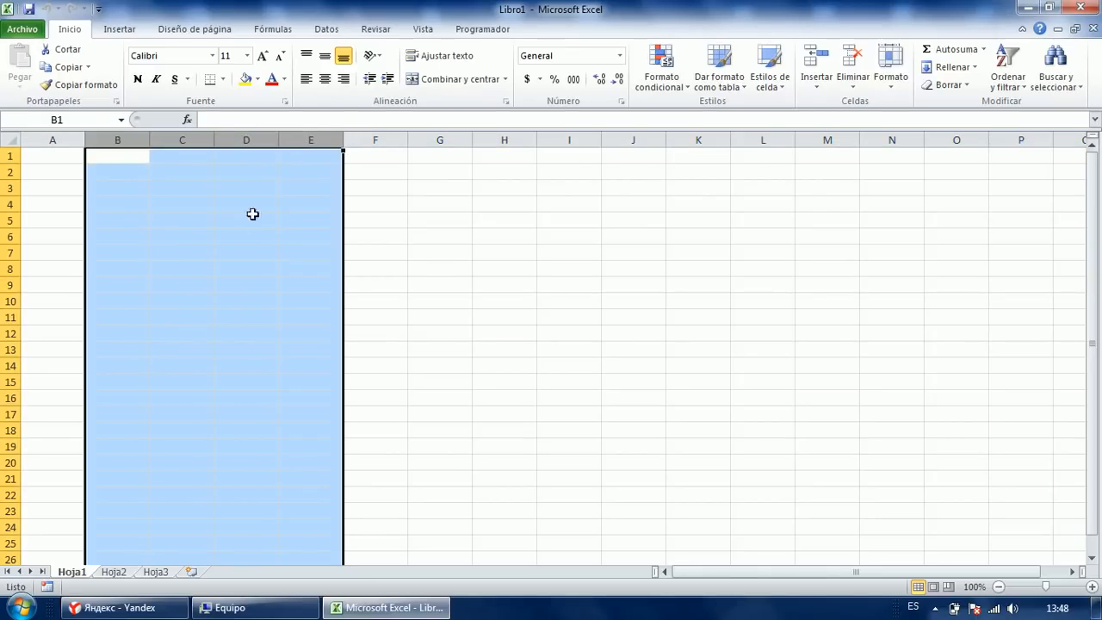
left_click(172, 216)
left_click(112, 188)
left_click(63, 187)
left_click(107, 189)
left_click(115, 236)
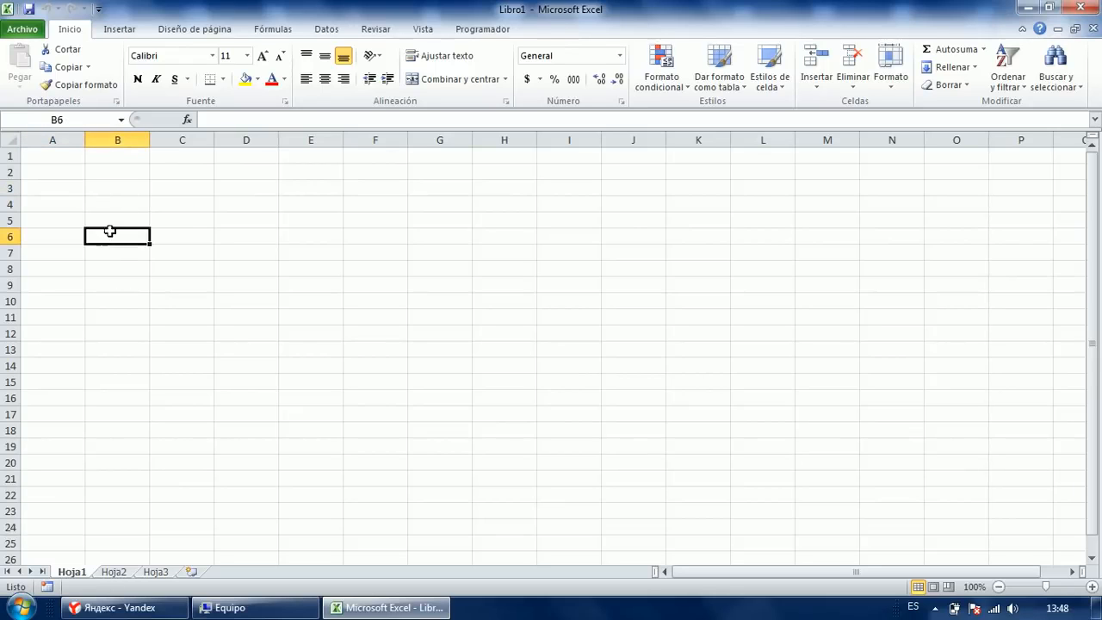
left_click(62, 176)
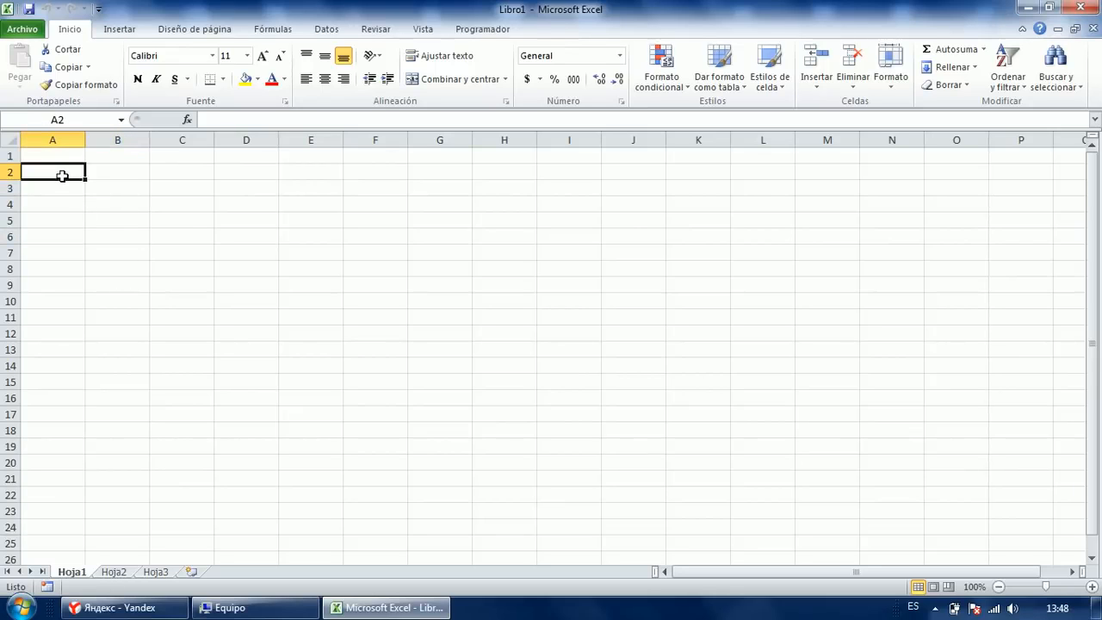
left_click(125, 189)
left_click(228, 206)
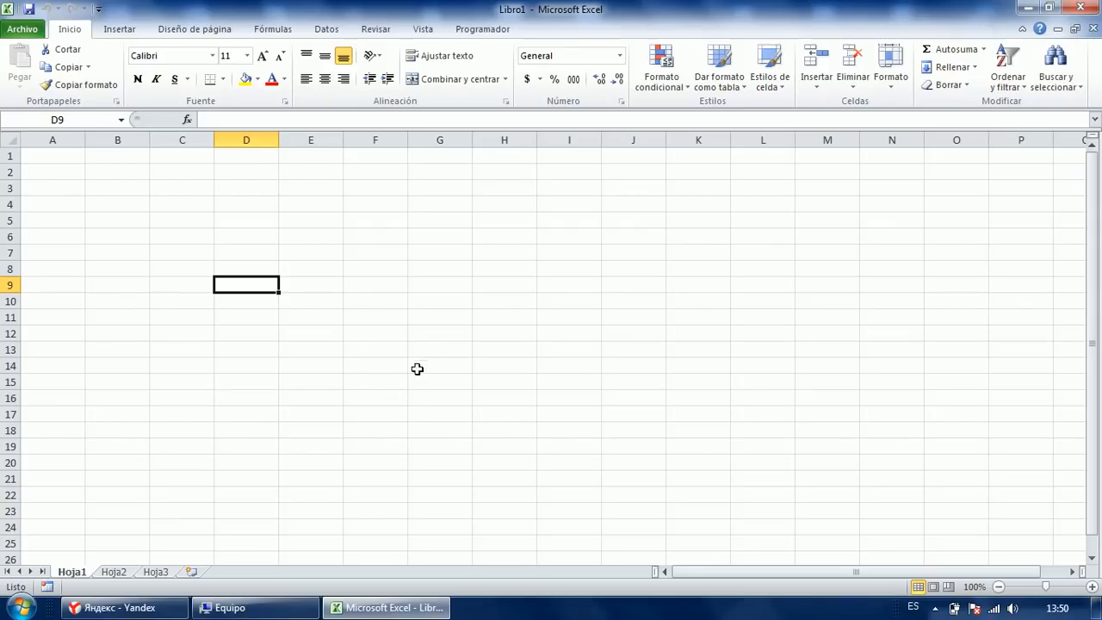
Enter sdefrd in cell C5.
left_click(234, 239)
left_click(174, 221)
key("Up")
key("Left")
key("Down")
key("Right")
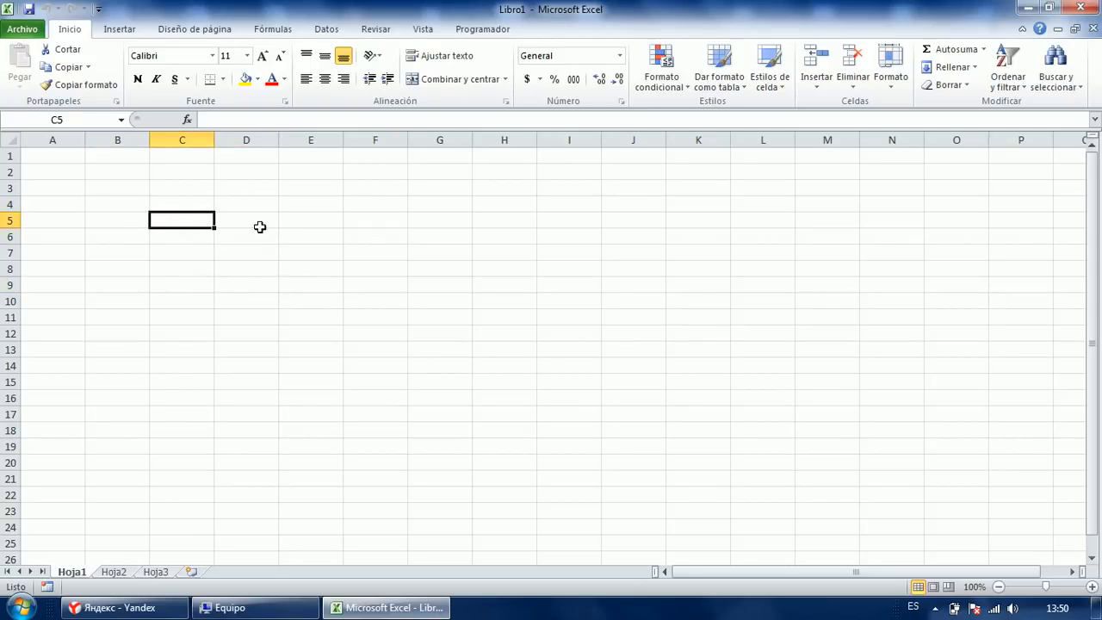
type("sdefrd")
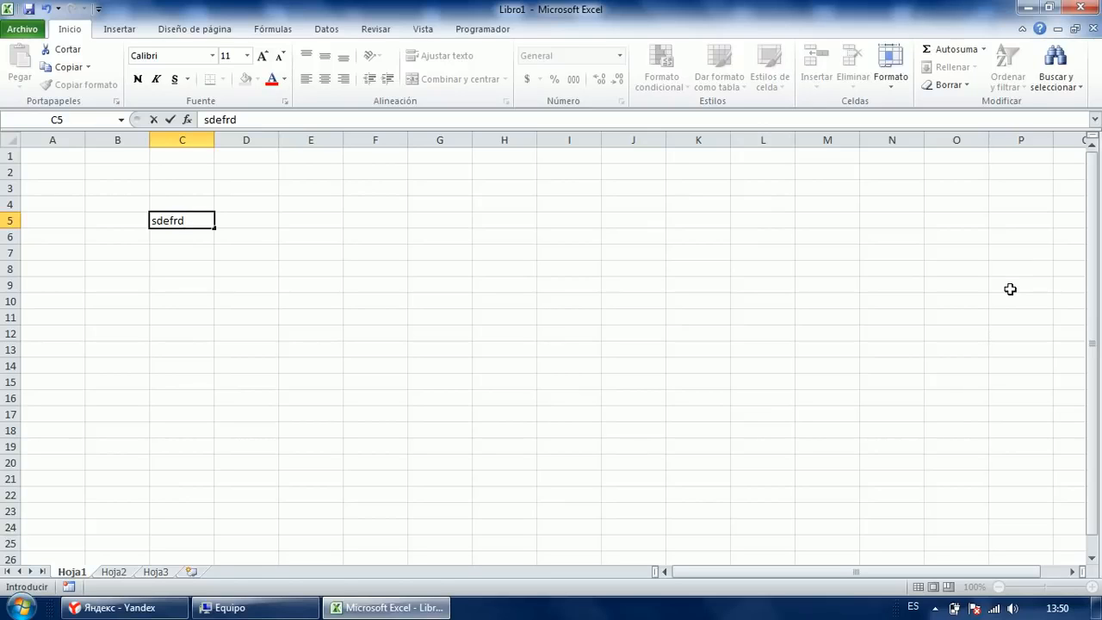
key("Right")
Enter silla in cell E5.
key("Left")
key("Down")
key("Down")
key("Up")
key("Up")
key("Down")
key("Down")
key("Down")
key("Down")
key("Up")
key("Up")
key("Down")
key("Down")
key("Right")
key("Right")
key("Up")
key("Up")
key("Up")
key("Up")
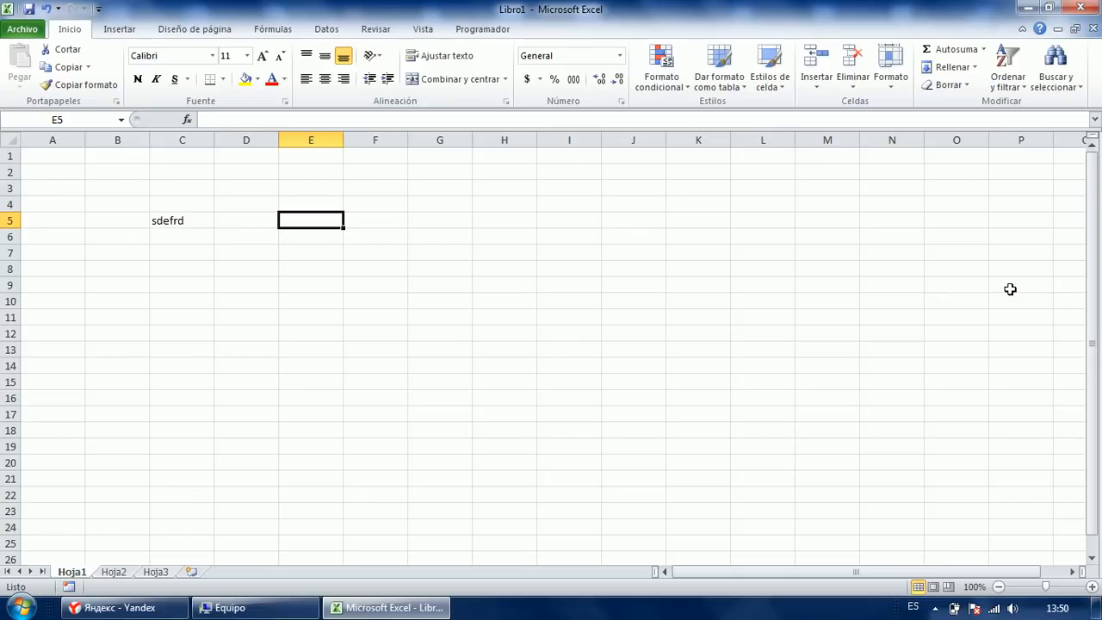
type("silla")
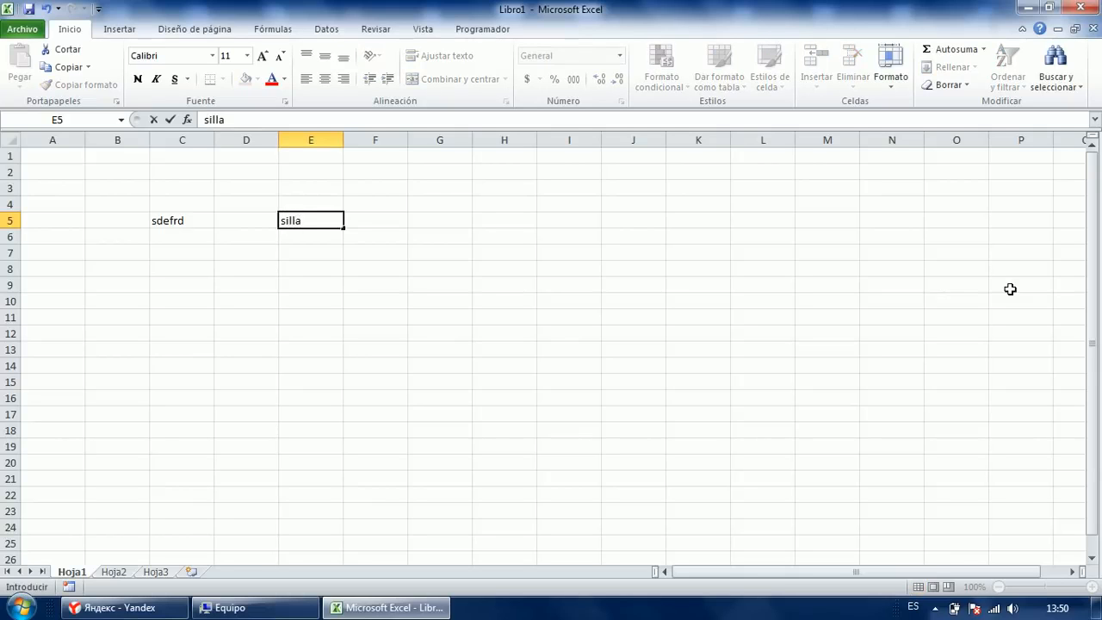
key("Return")
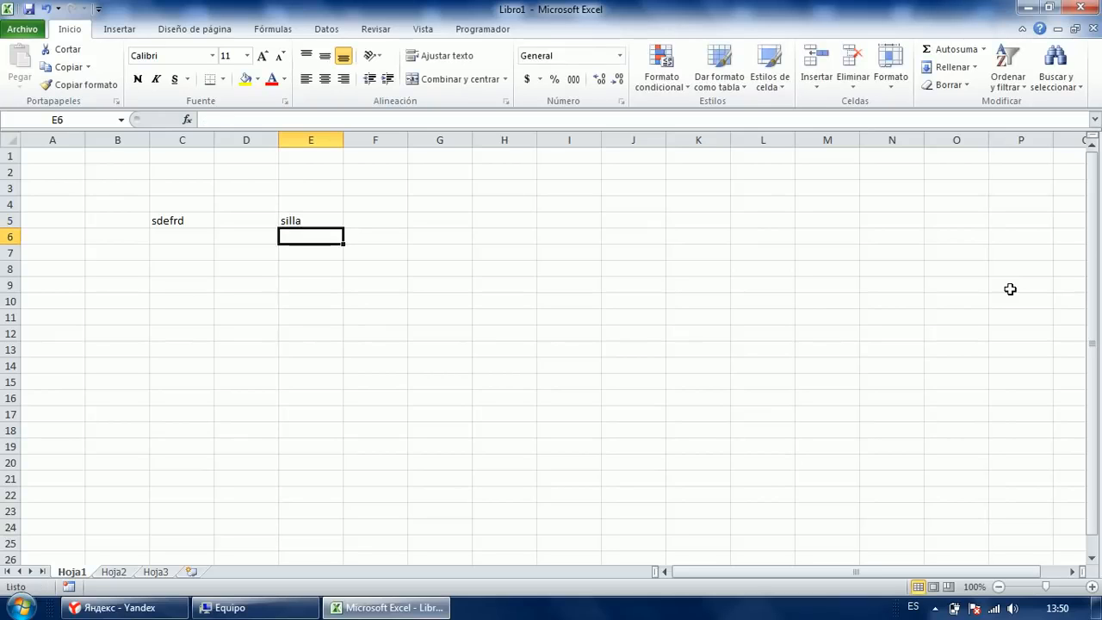
Enter hhjdhd in E8 and kjhgahfkj in H8.
key("Down")
key("Down")
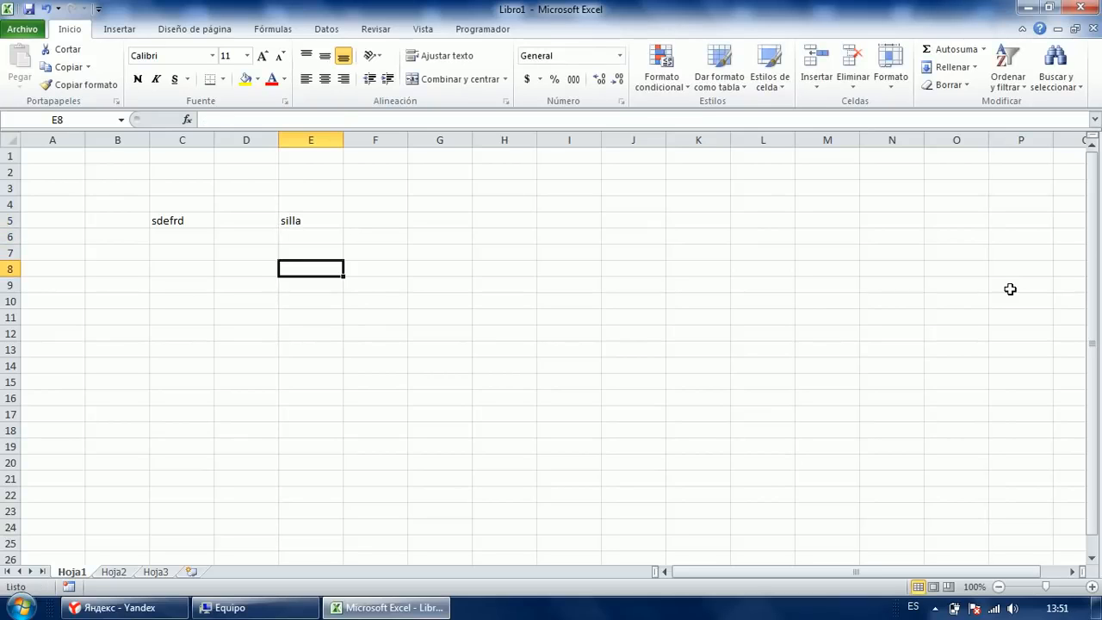
type("hhjdhd")
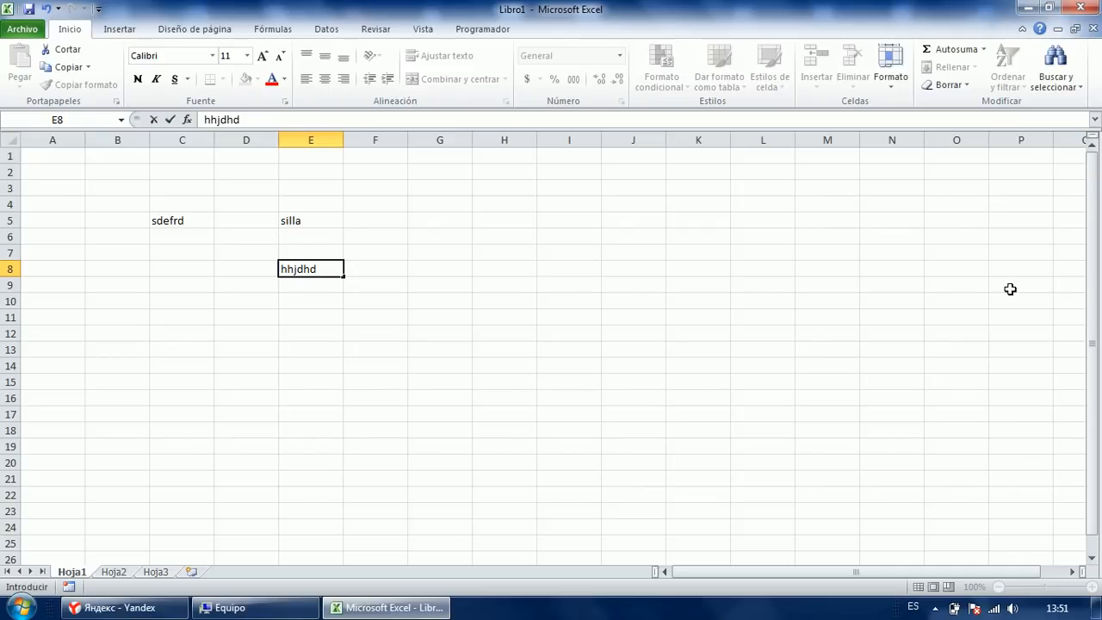
key("Up")
key("Right")
key("Right")
key("Right")
key("Down")
type("kjhgahfkj")
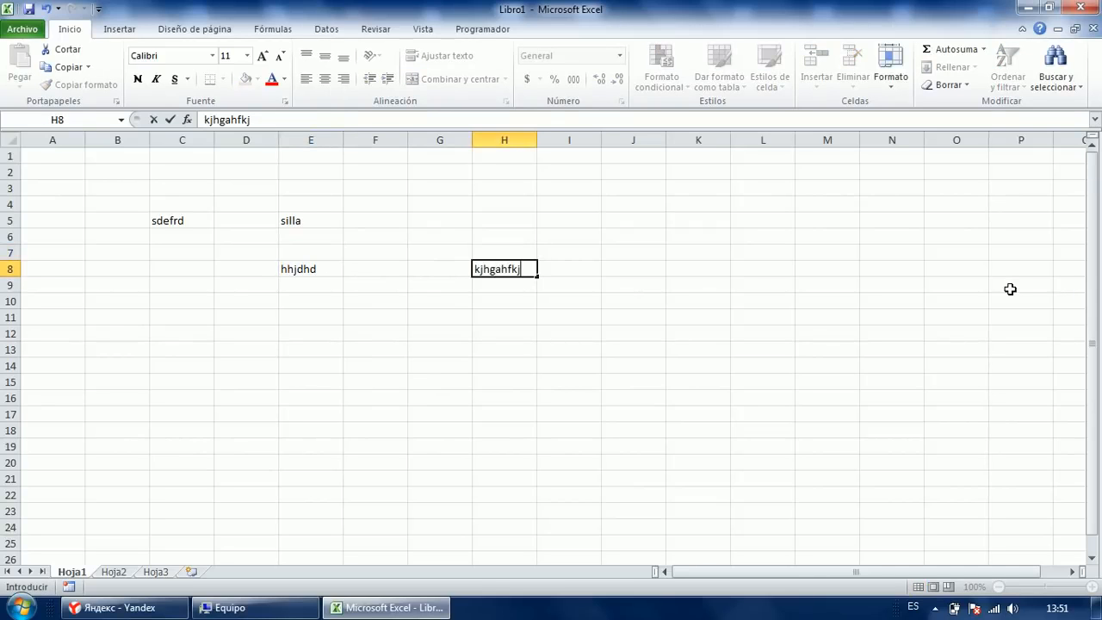
key("Right")
Enter kjhfamjvf in cell H5.
key("Up")
key("Up")
key("Left")
key("Left")
key("Up")
key("Right")
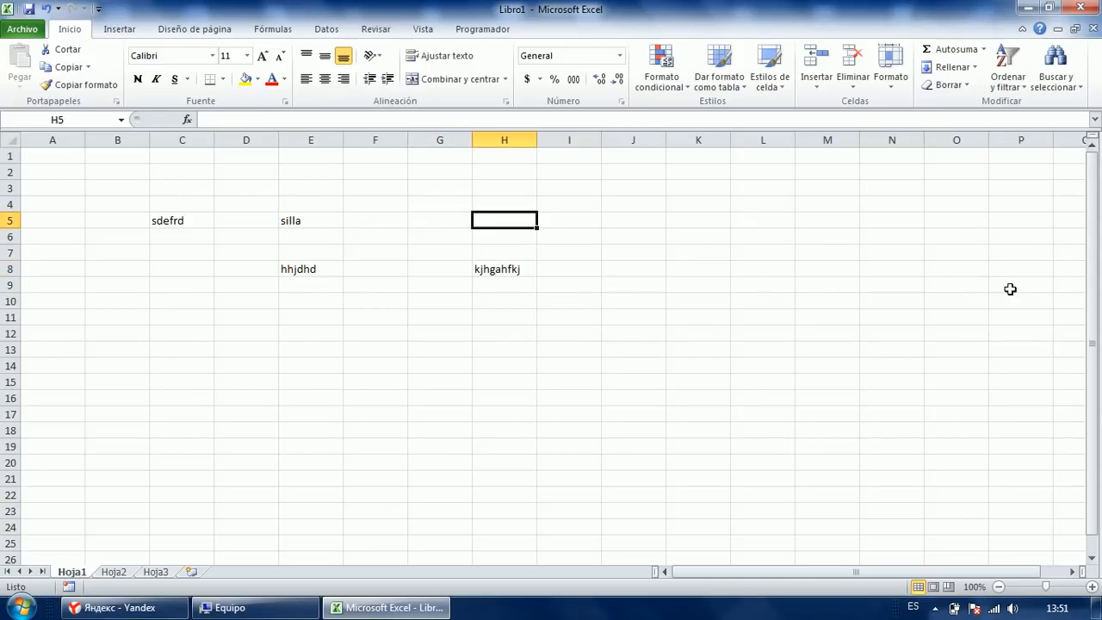
type("kjhfamjvf")
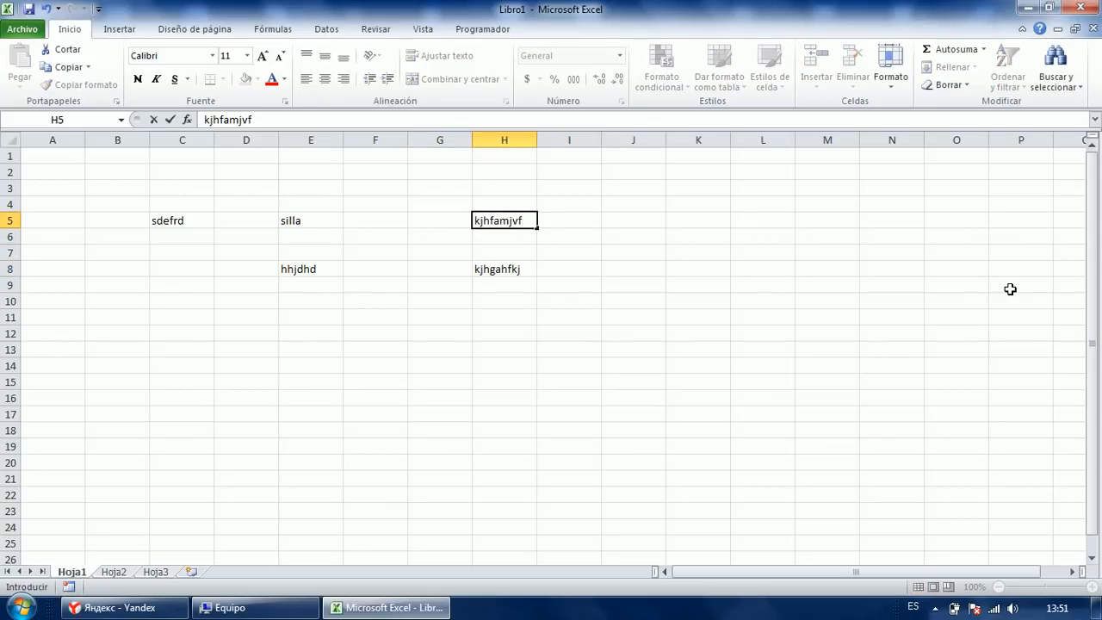
key("Left")
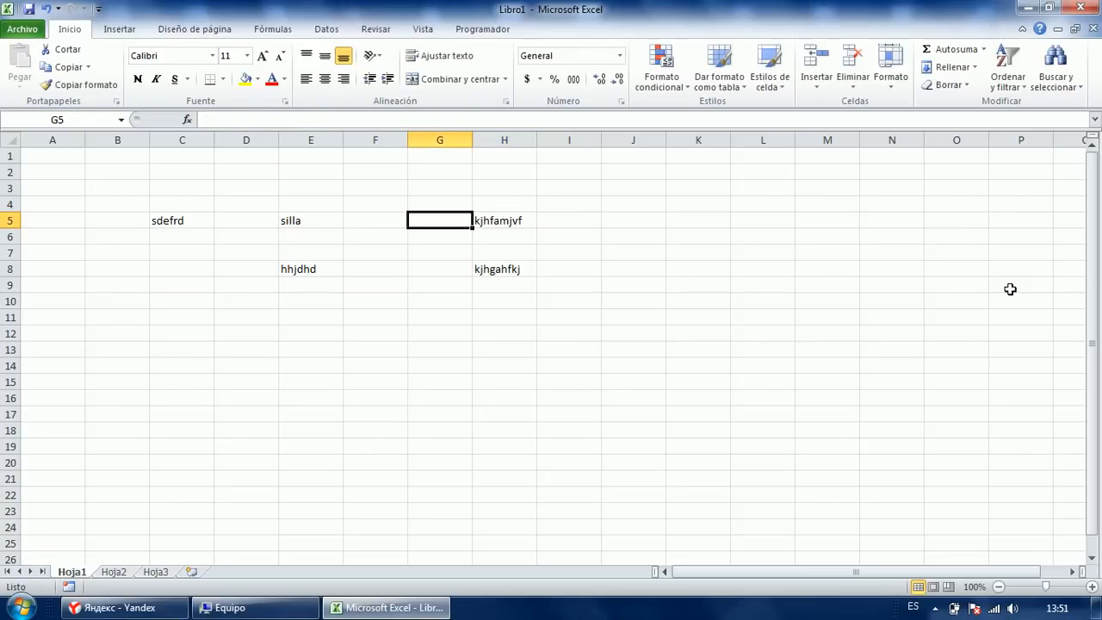
Navigate from row 5 down column D toward rows 11–12.
key("Left")
key("Left")
key("Left")
key("Left")
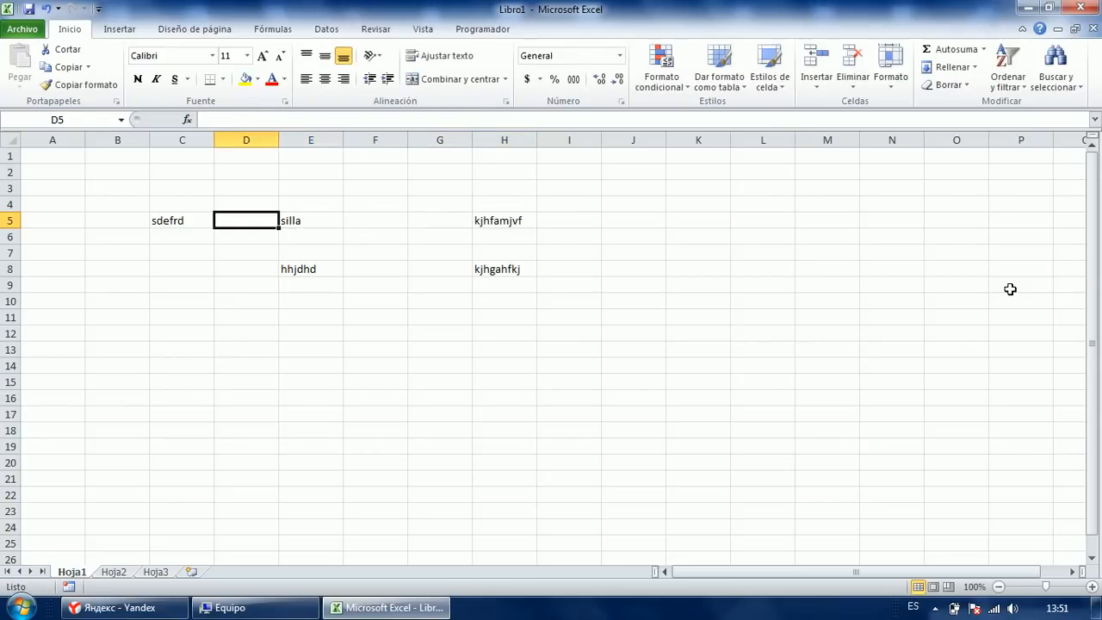
key("Right")
key("Right")
key("Right")
key("Down")
key("Down")
key("Down")
key("Down")
key("Up")
key("Up")
key("Up")
key("Left")
key("Left")
key("Down")
key("Down")
key("Down")
key("Down")
key("Down")
key("Down")
key("Down")
key("Down")
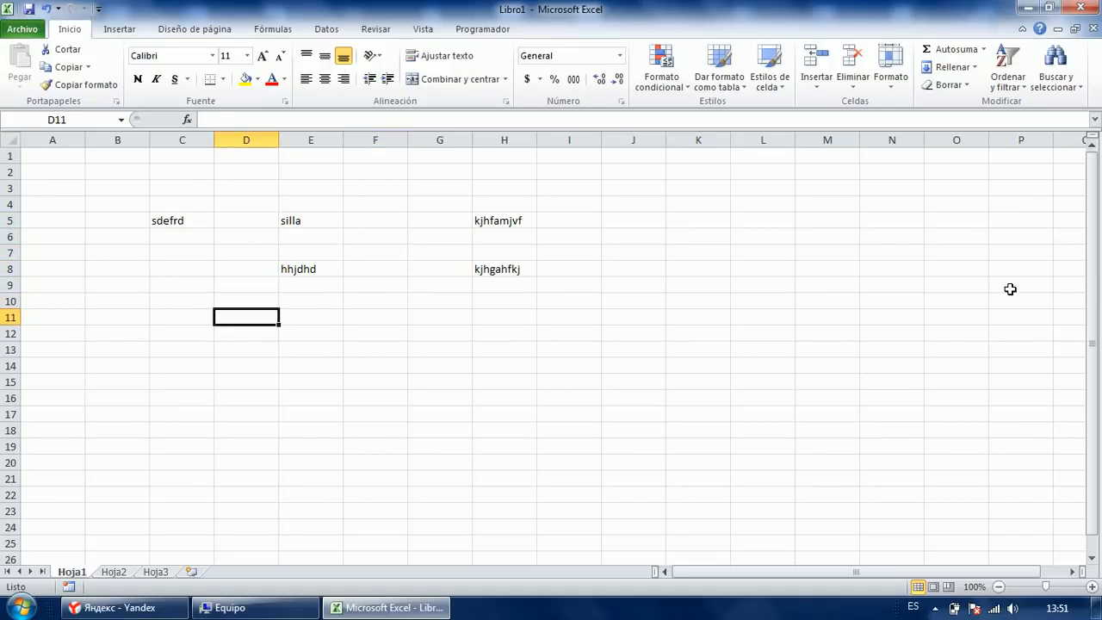
key("Up")
key("Up")
key("Up")
key("Up")
key("Up")
key("Up")
key("Up")
key("Up")
key("Up")
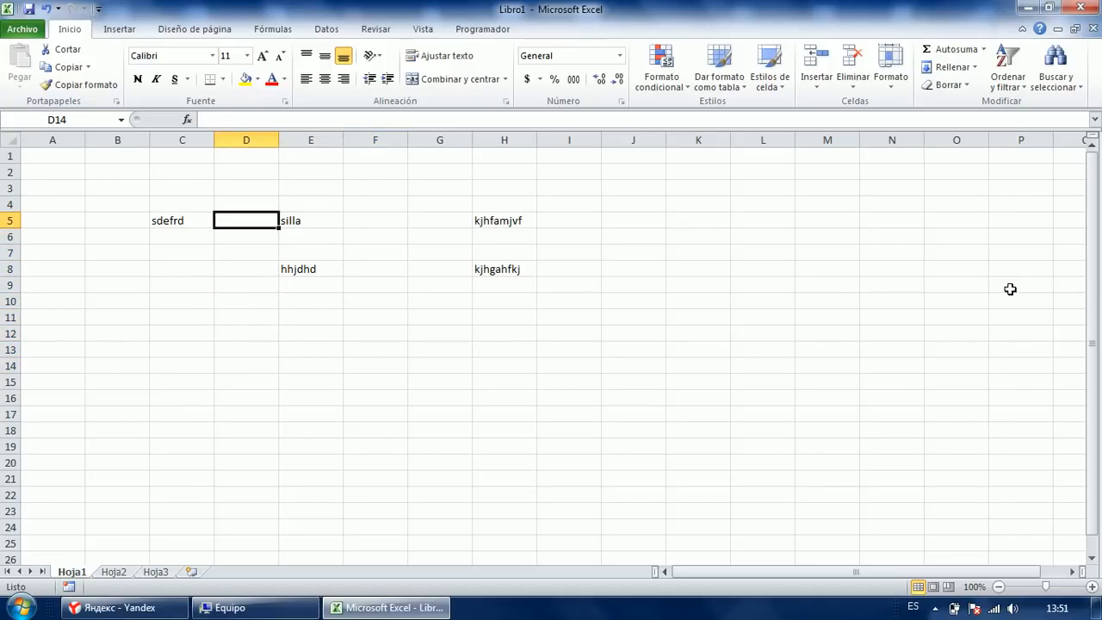
key("Right")
key("Right")
key("Right")
key("Right")
key("Right")
key("Left")
key("Left")
key("Left")
key("Left")
key("Left")
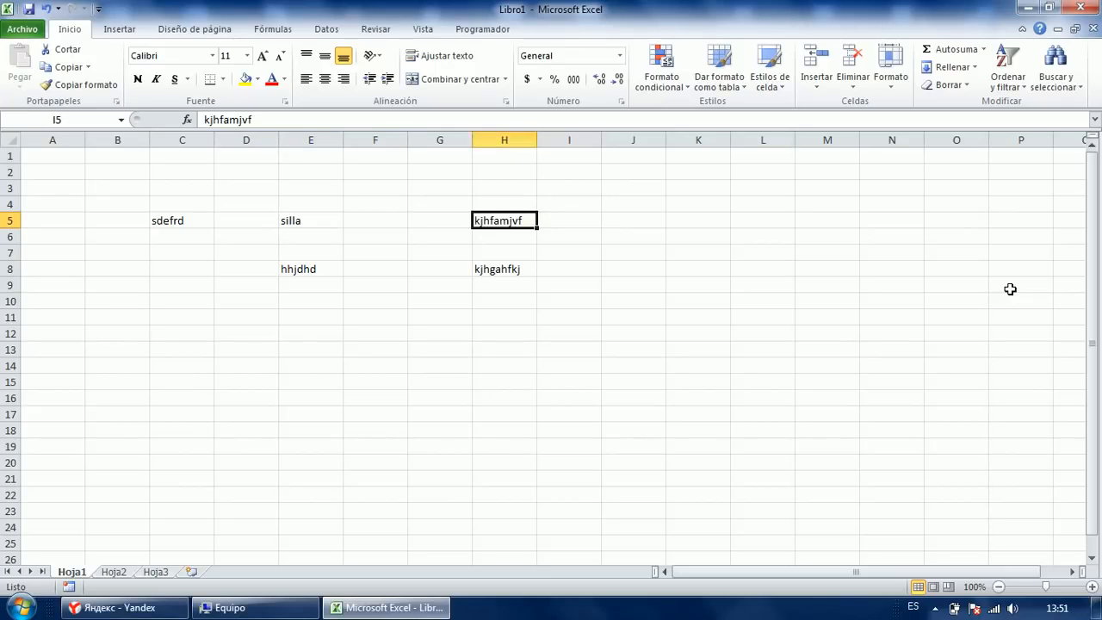
key("Down")
key("Down")
key("Down")
key("Down")
key("Down")
key("Down")
key("Down")
key("Tab")
key("Tab")
key("Tab")
key("Tab")
key("Return")
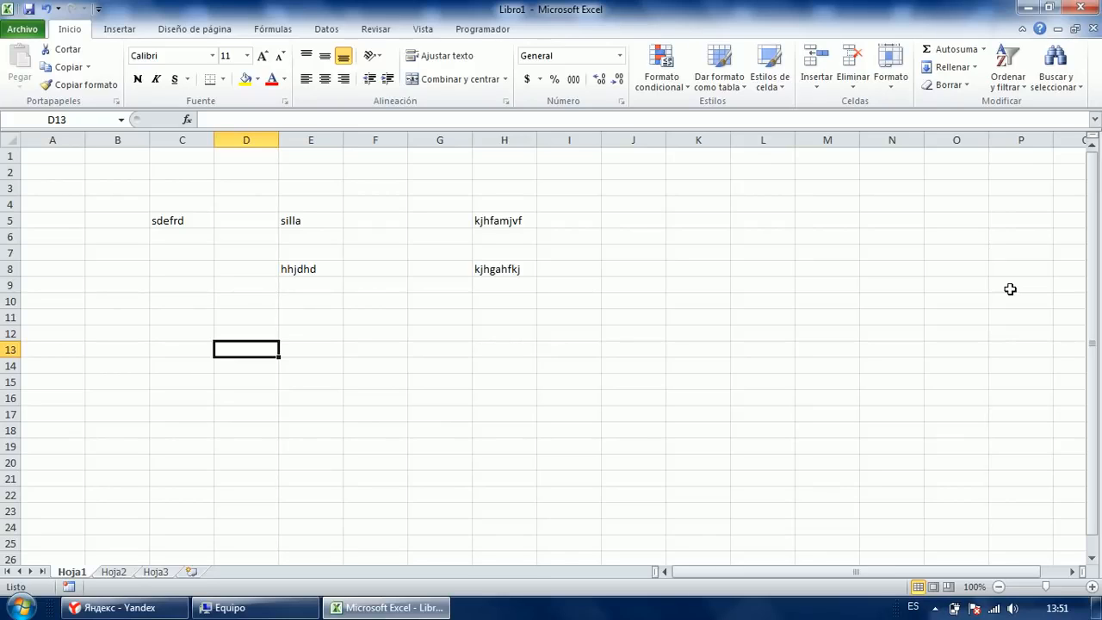
Fill D11:F11 with fgh, rty and jhgty.
key("Up")
key("Up")
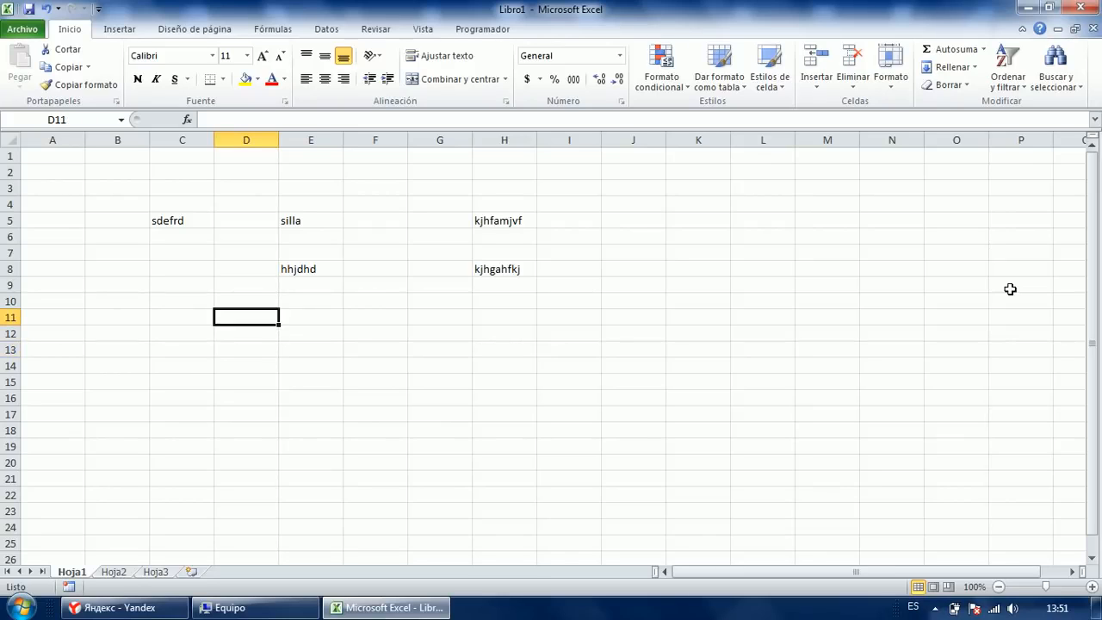
type("fgh")
key("Tab")
type("rty")
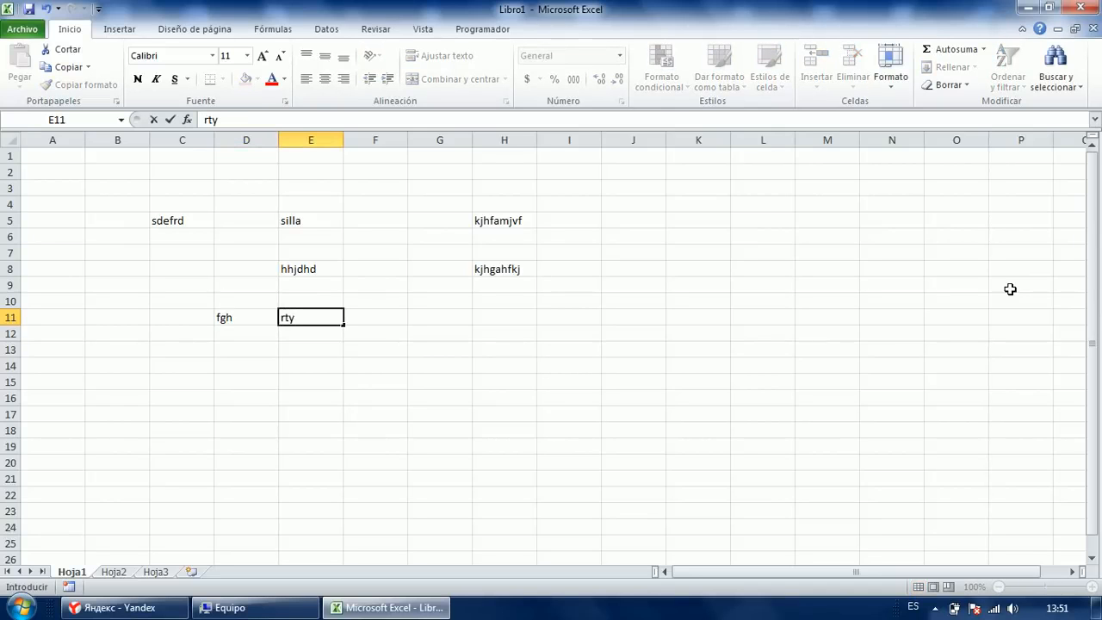
key("Tab")
type("jhgty")
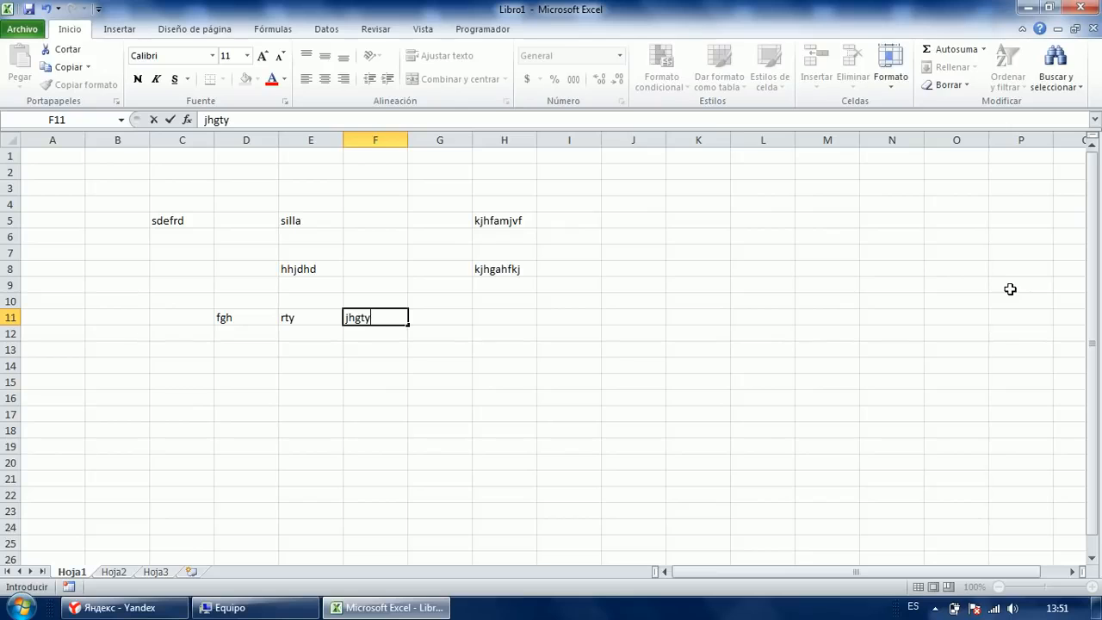
key("Return")
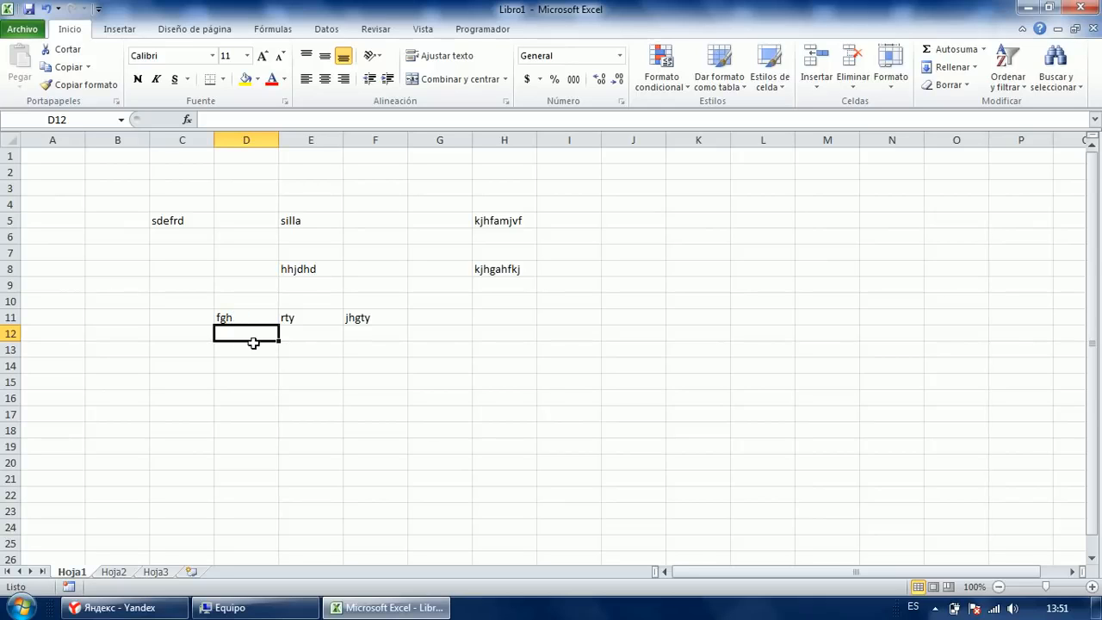
Fill D12:F12 with kjhfhjf, khyjfk and jfjgf.
type("kjhfhjf")
key("Tab")
type("khyjfk")
key("Tab")
type("jfjgf")
key("Return")
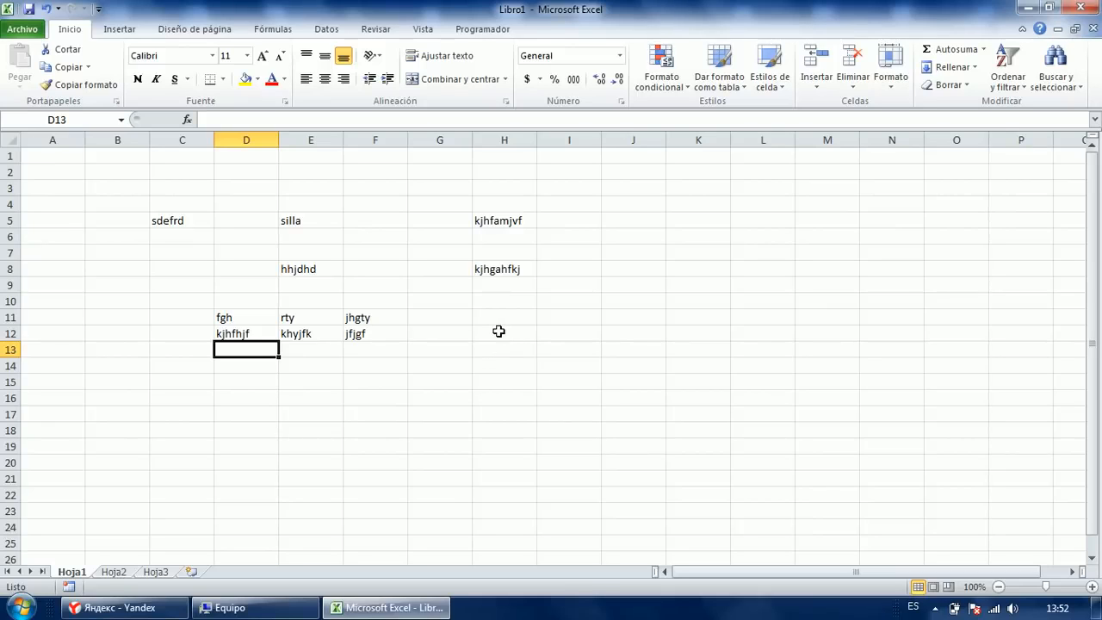
left_click(501, 333)
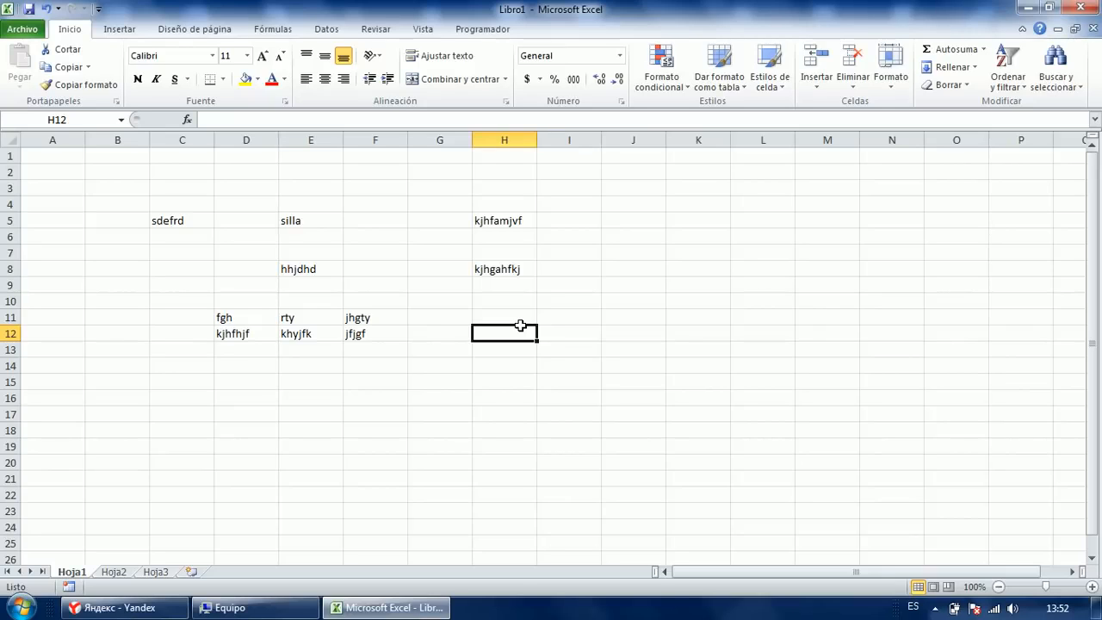
Enter the formula =E5 in H12 so it displays silla.
type("=")
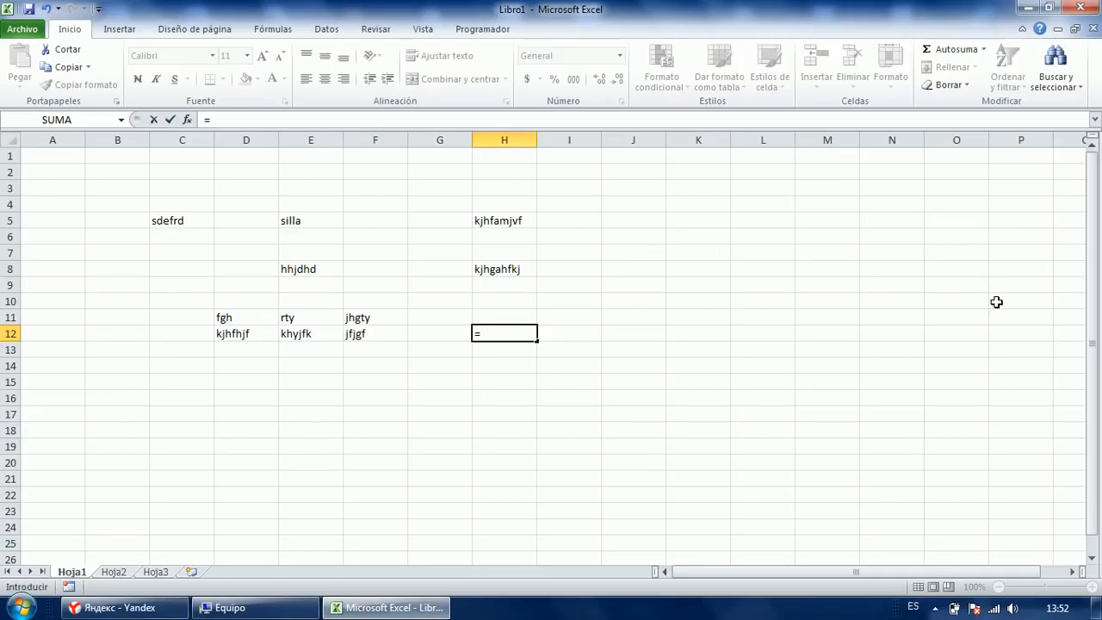
key("Up")
key("Up")
key("Up")
key("Left")
key("Left")
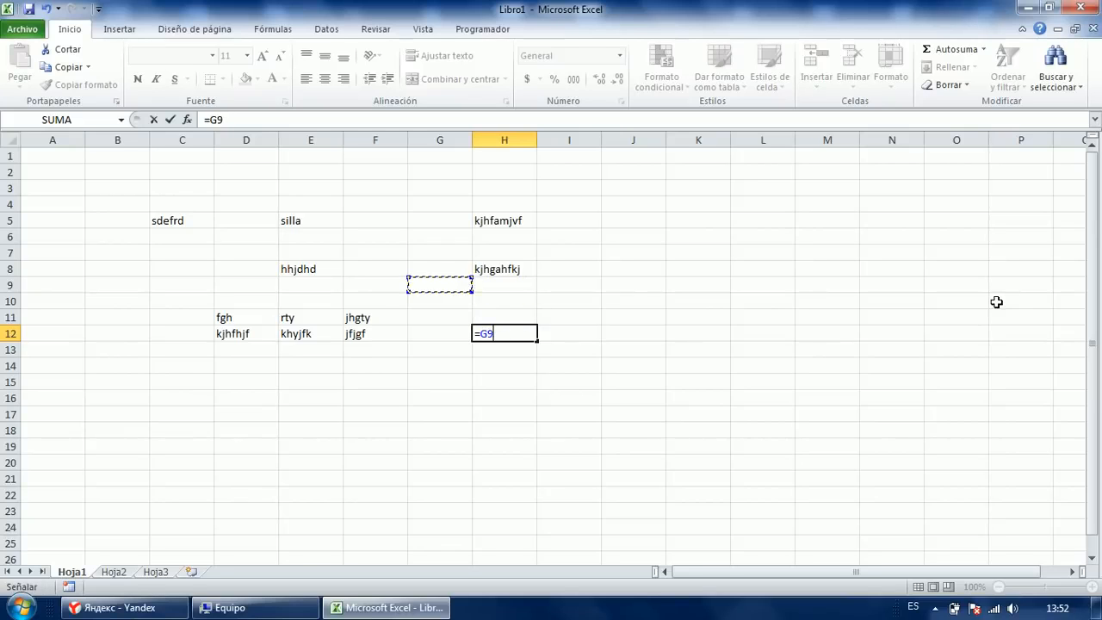
key("Right")
key("Right")
key("Left")
key("Left")
key("Left")
key("Left")
key("Up")
key("Right")
key("Up")
key("Up")
key("Up")
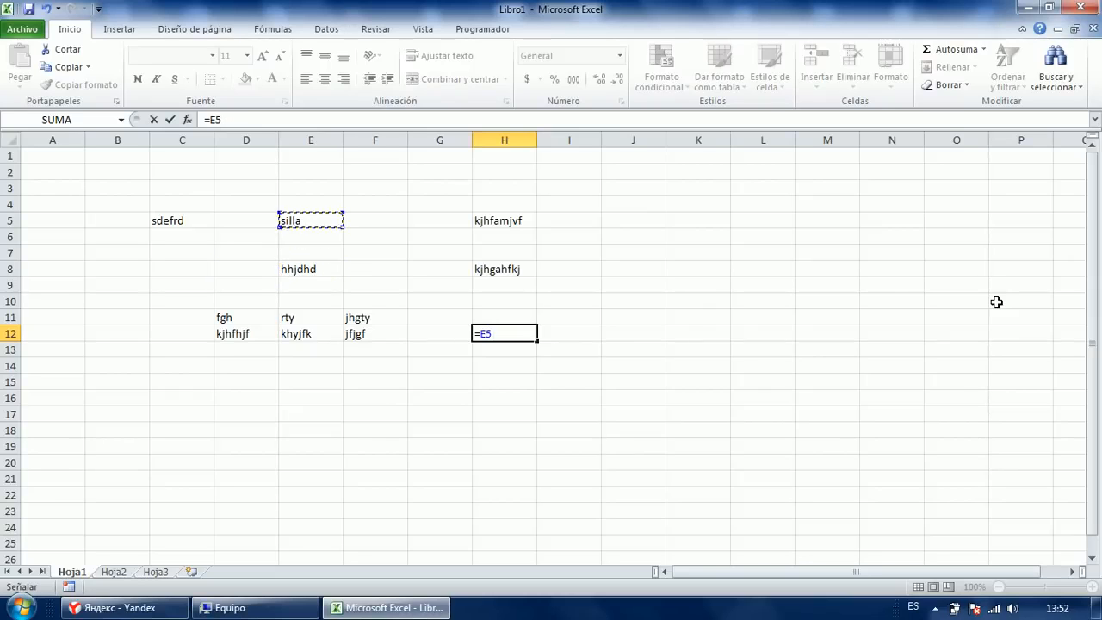
key("Left")
key("Left")
key("Left")
key("Right")
key("Right")
key("Right")
key("Return")
Change E5 to texto and check that H12 now shows texto.
key("Up")
key("Left")
key("Left")
key("Up")
key("Up")
key("Up")
key("Up")
key("Up")
key("Up")
key("Up")
key("Left")
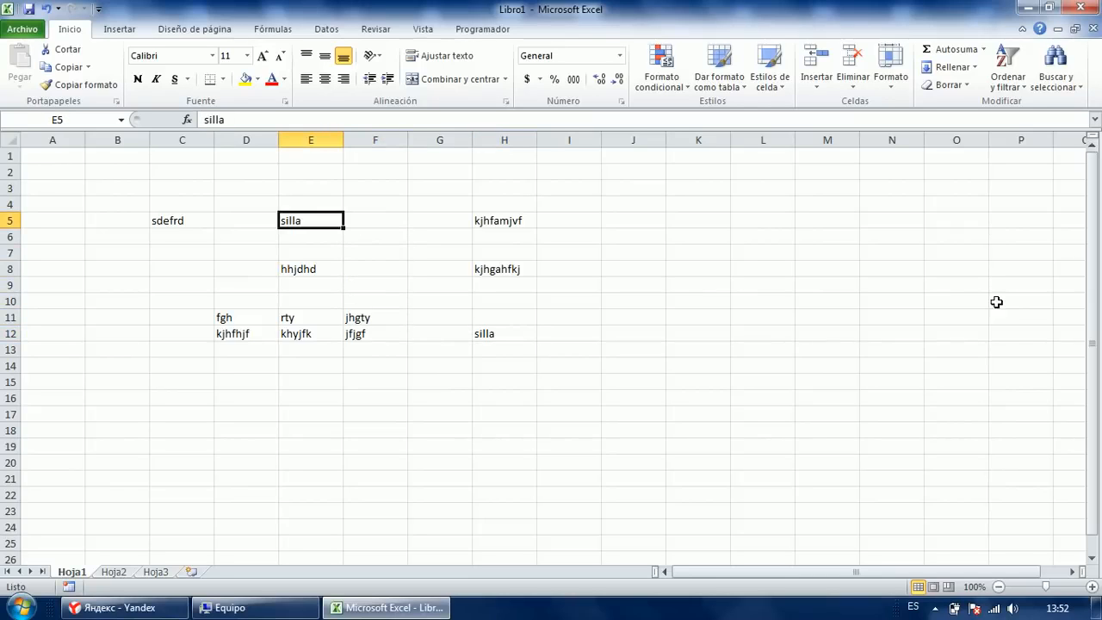
type("o")
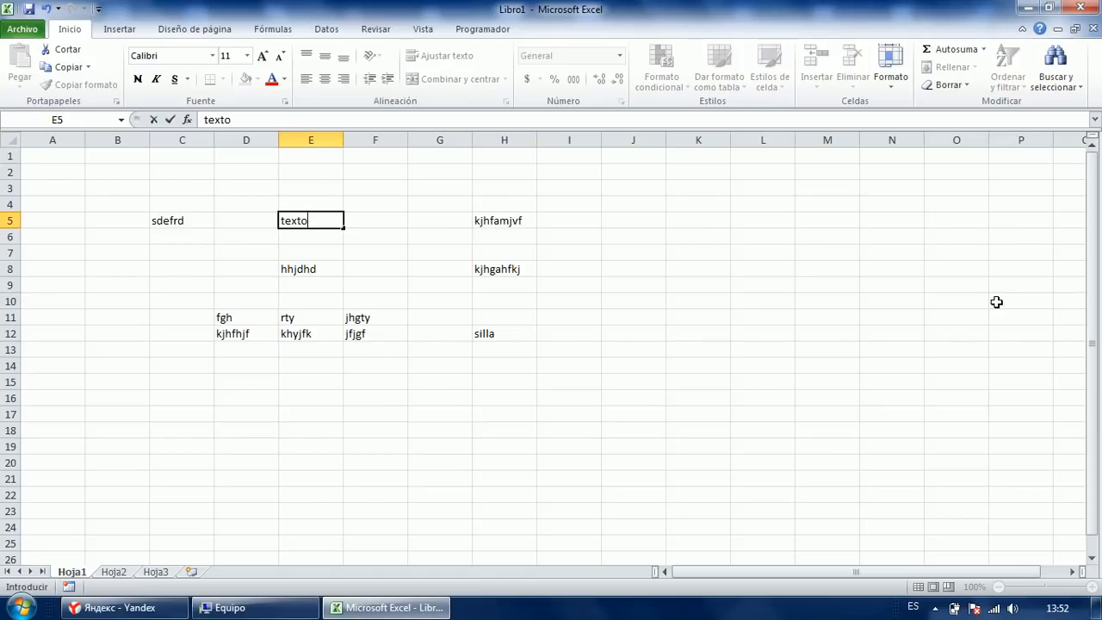
key("Return")
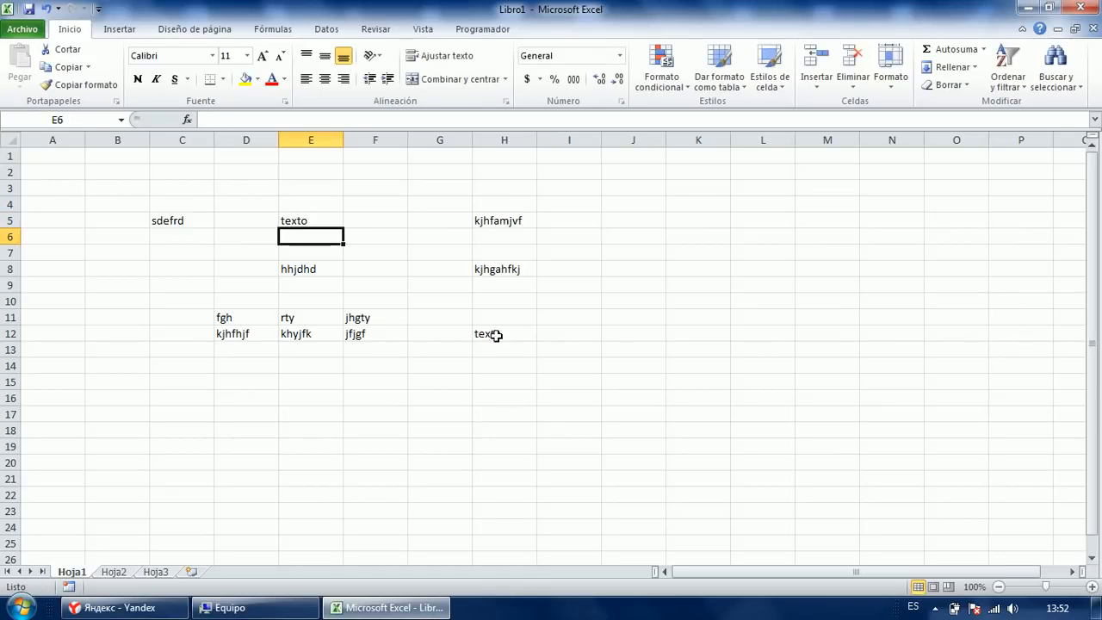
left_click(498, 332)
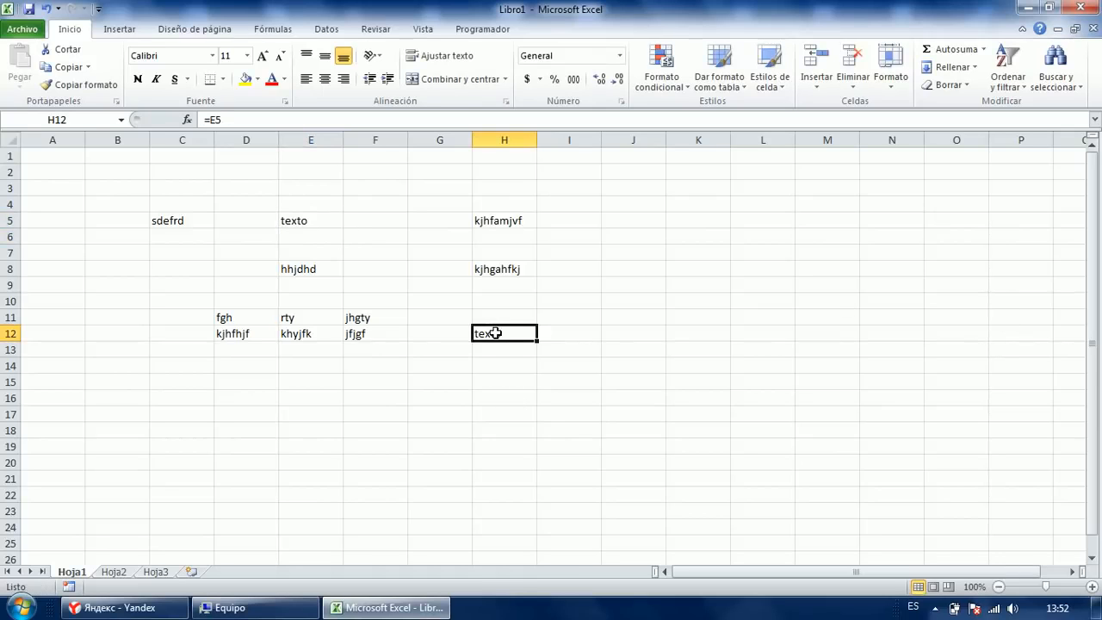
key("Right")
key("Up")
key("Up")
key("Up")
key("Right")
key("Down")
key("Left")
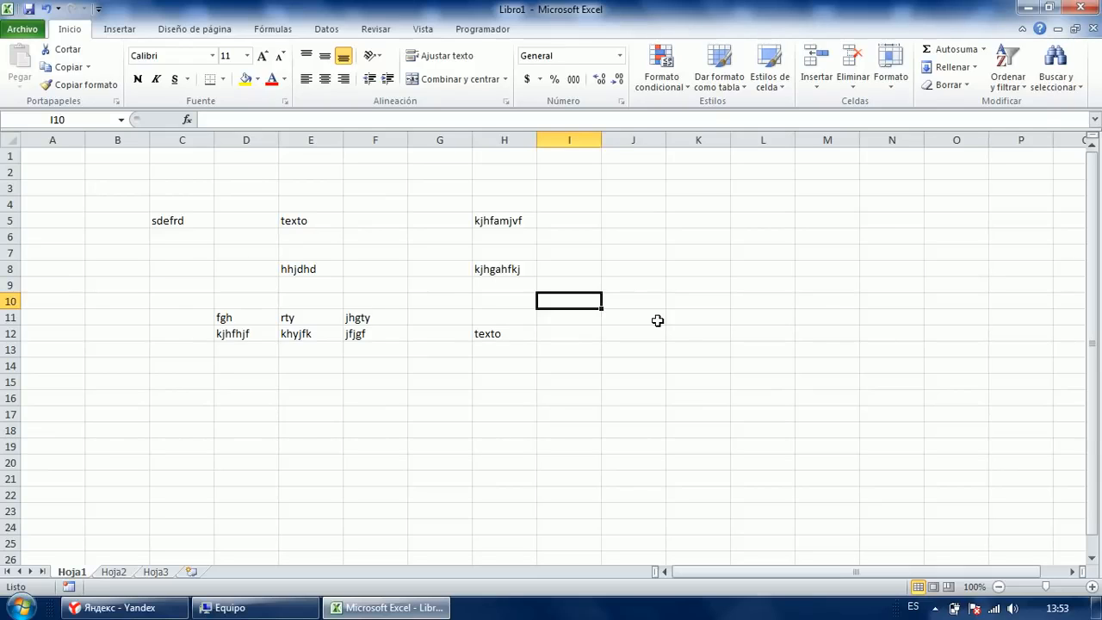
Enter =jota in I15, which produces a #¿NOMBRE? error.
type("=")
key("Return")
key("Up")
key("Down")
key("Down")
key("Down")
key("Down")
key("Down")
type("=")
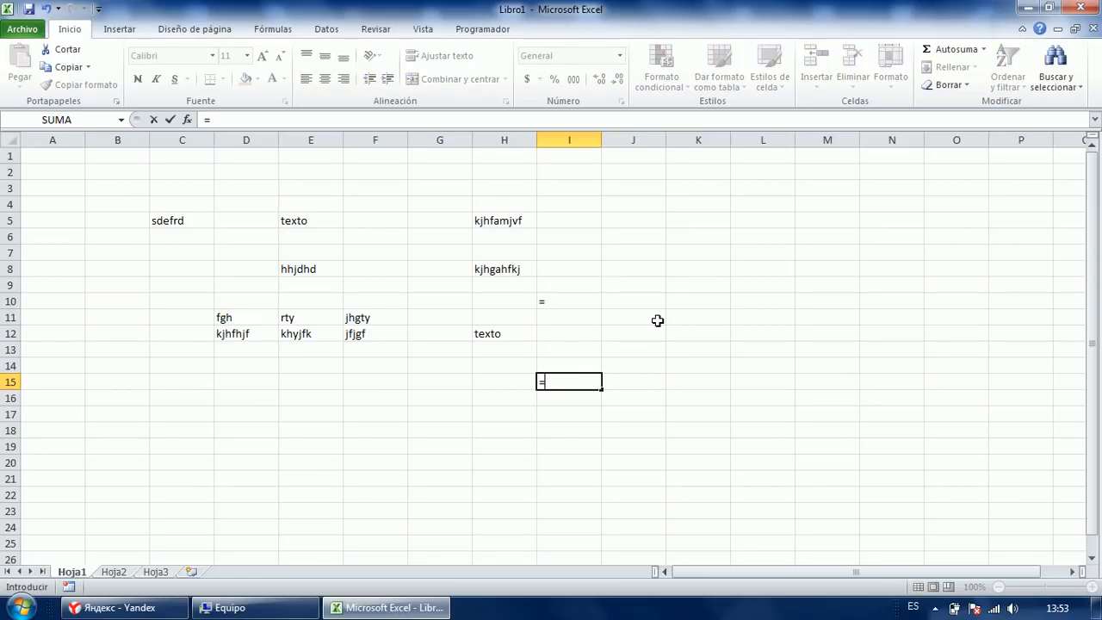
type("jota")
key("Return")
key("Up")
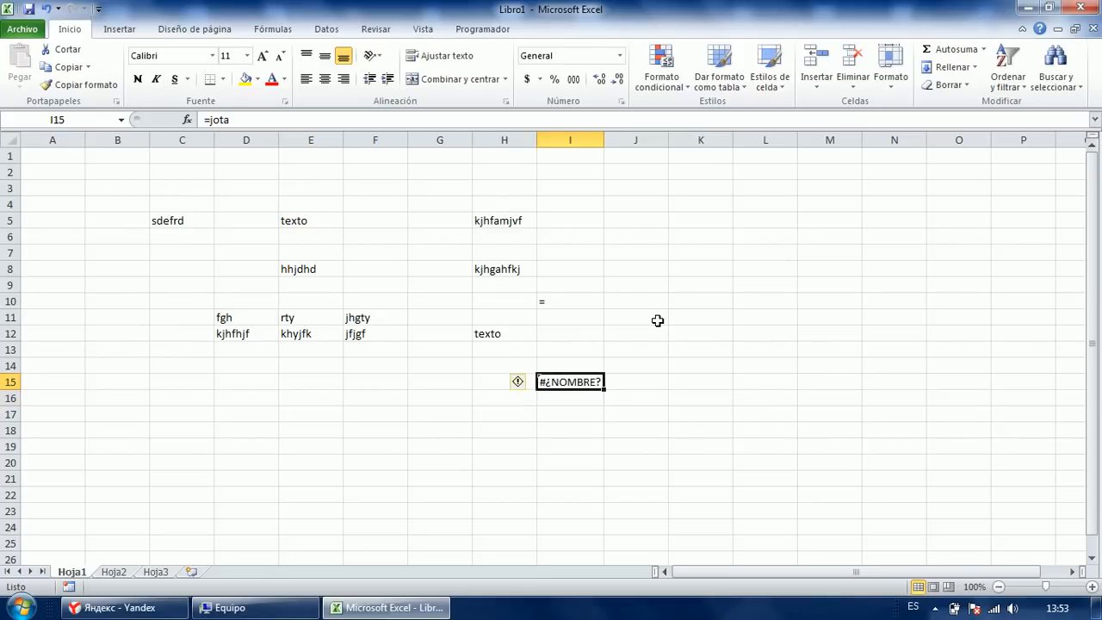
Show =jota as text in I3 via '=jota and in I4 via ="=jota".
key("Up")
key("Up")
key("Up")
key("Up")
key("Up")
key("Up")
key("Up")
key("Up")
key("Up")
key("Up")
key("Up")
key("Up")
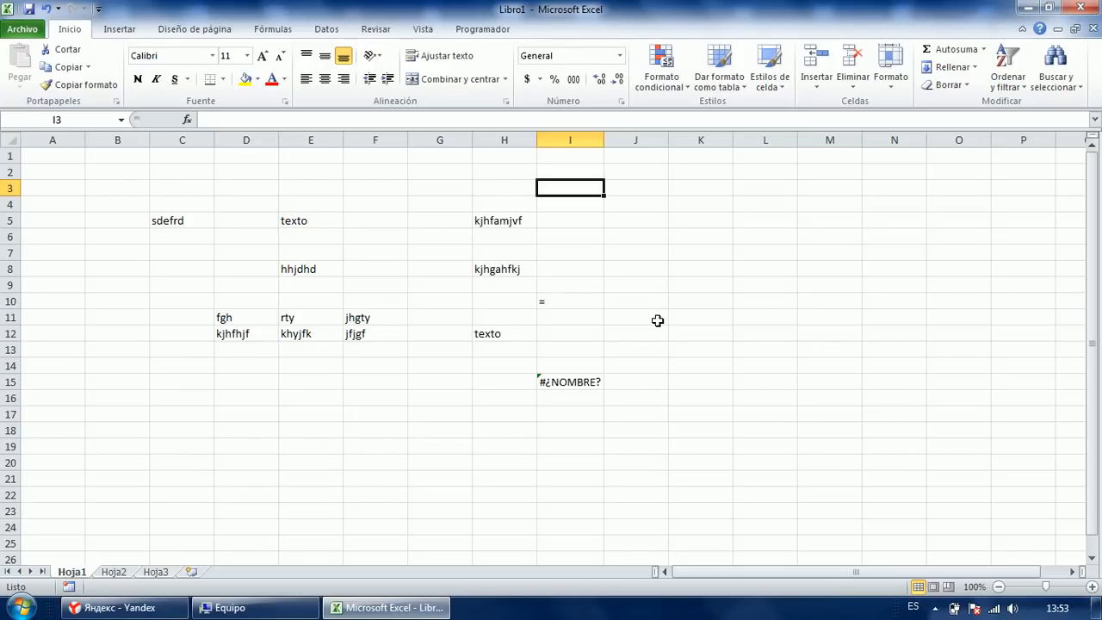
type("'=jota")
key("Return")
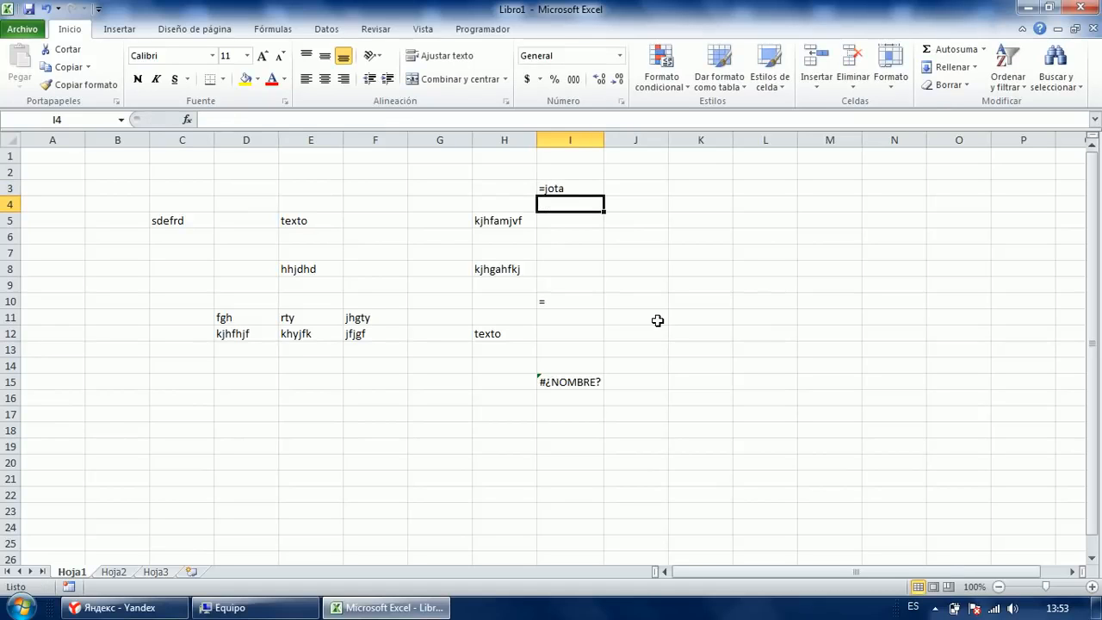
type("=")
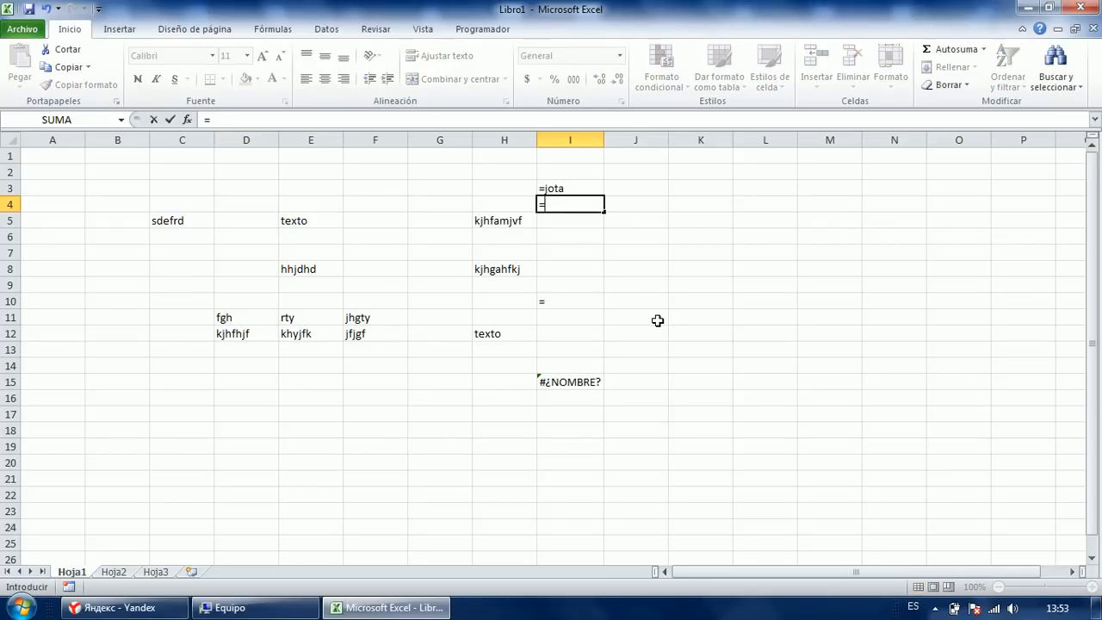
type("\"=jota")
key("Return")
key("Up")
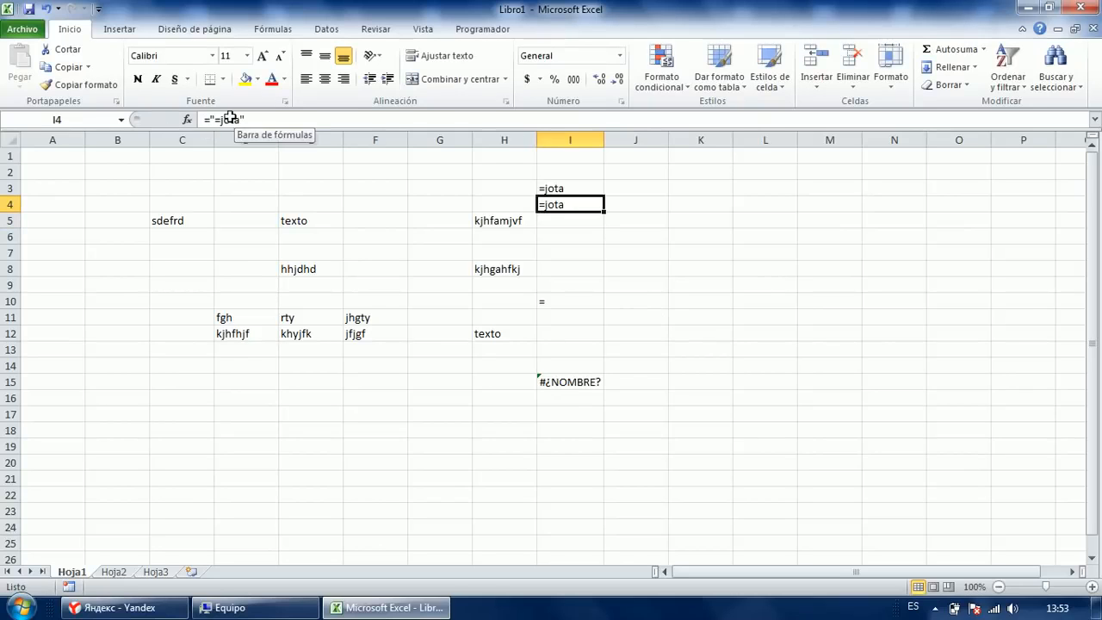
key("Up")
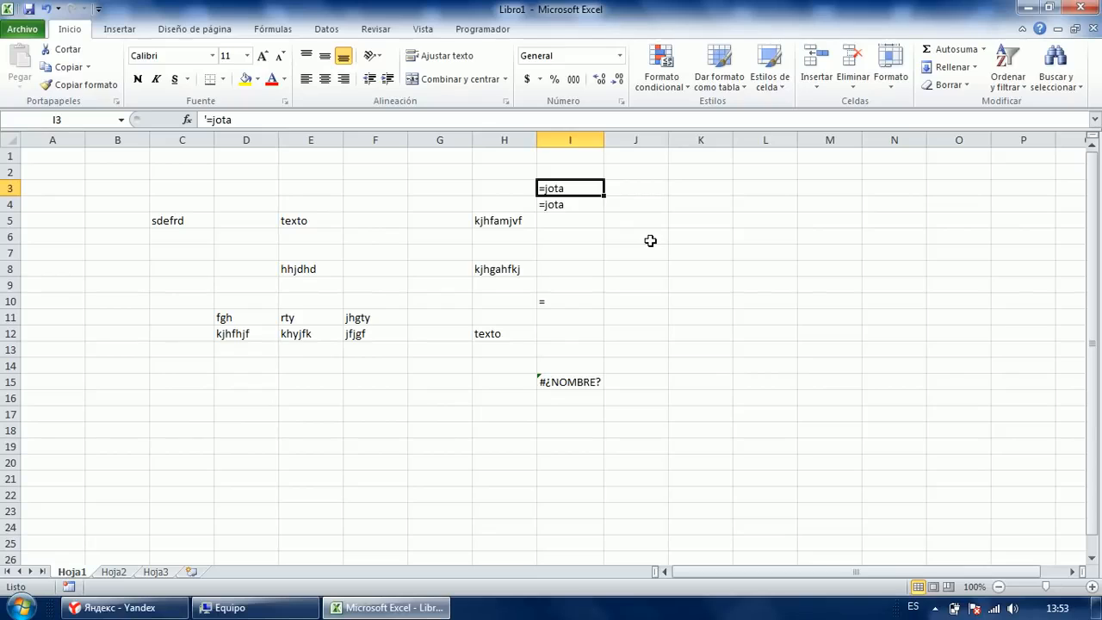
left_click(185, 415)
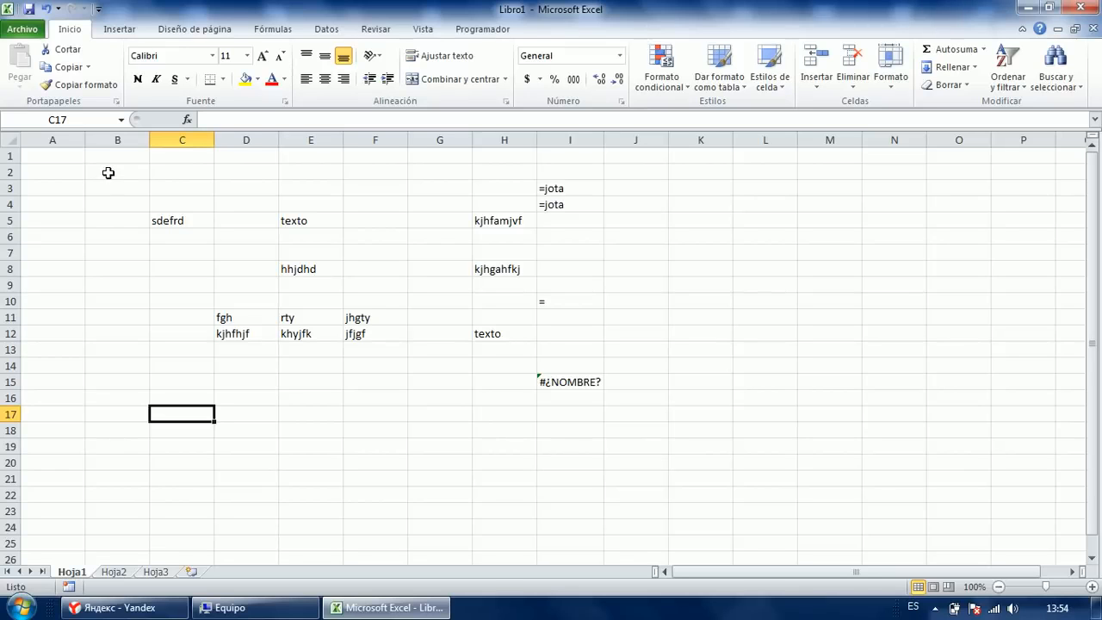
Select B2:J19 and delete all the sample entries in it.
left_click_drag(107, 171, 639, 452)
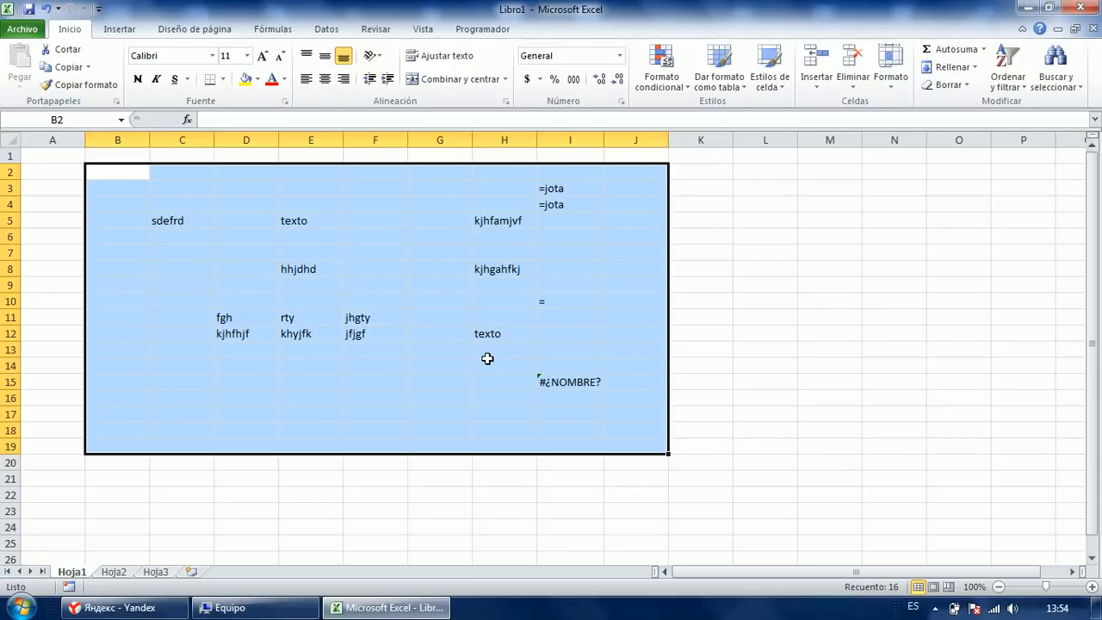
key("Delete")
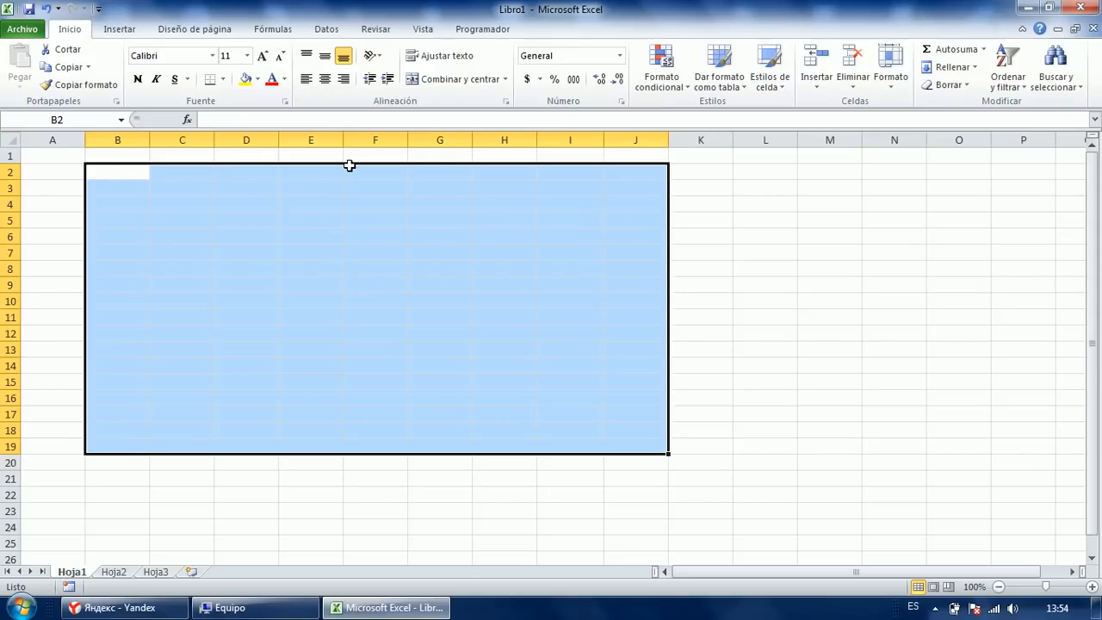
key("Right")
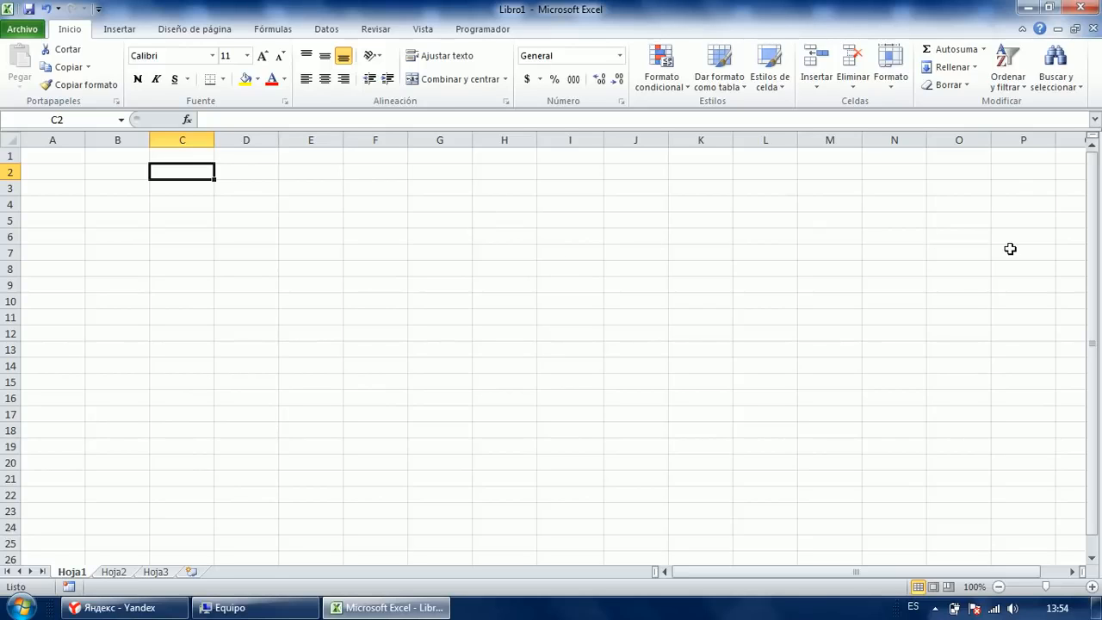
Select and deselect ranges around B2:H16 to confirm the sheet is empty.
key("Left")
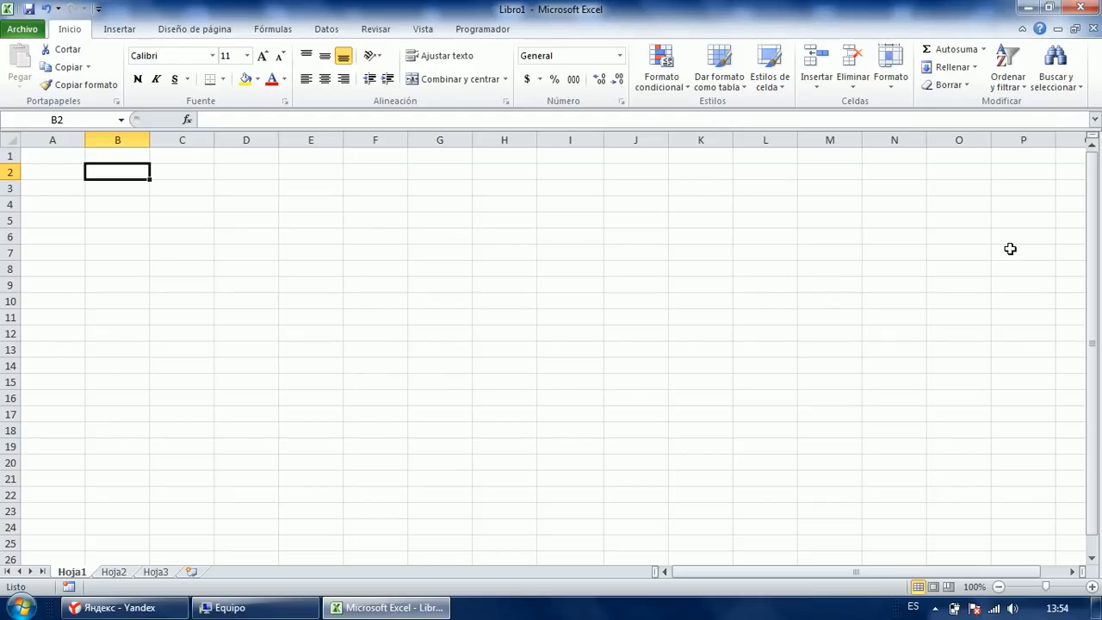
key("shift+Right")
key("shift+Right")
key("shift+Right")
key("shift+Right")
key("shift+Right")
key("shift+Right")
key("shift+Right")
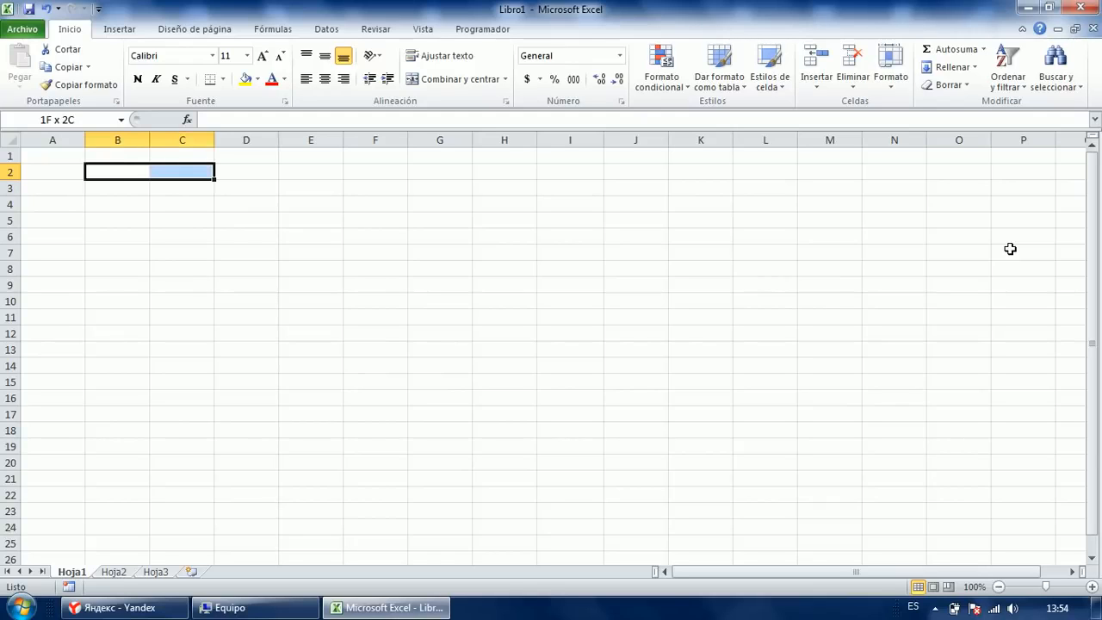
key("shift+Down")
key("shift+Down")
key("shift+Down")
key("shift+Down")
key("shift+Down")
key("shift+Down")
key("shift+Down")
key("shift+Down")
key("shift+Down")
key("shift+Down")
key("shift+Down")
key("shift+Down")
key("shift+Down")
key("shift+Down")
key("shift+Down")
key("shift+Down")
key("shift+Down")
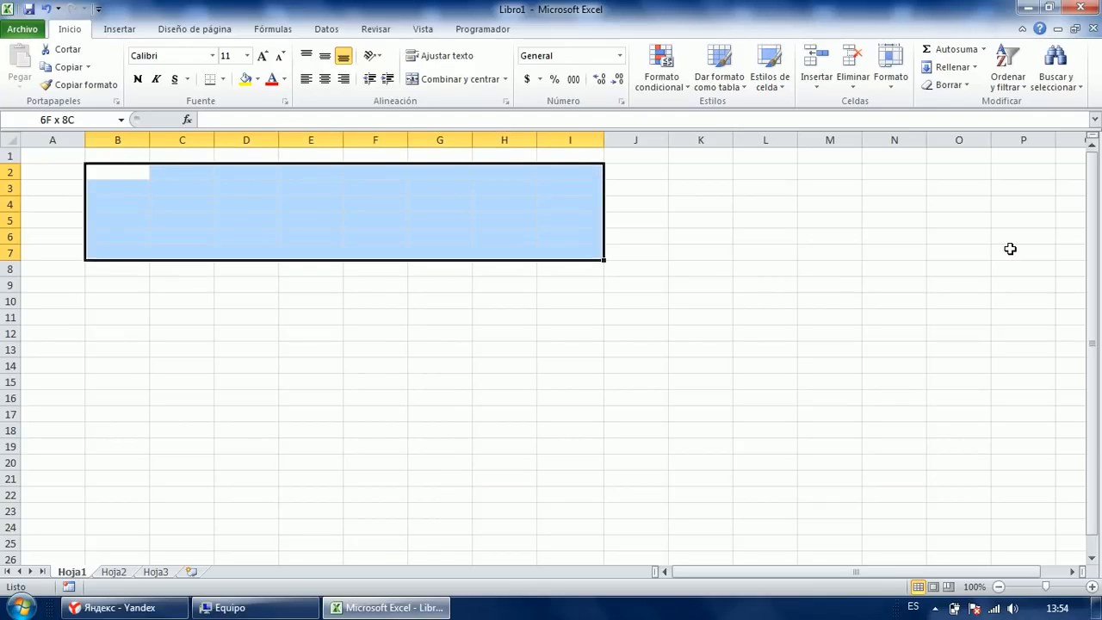
key("shift+Down")
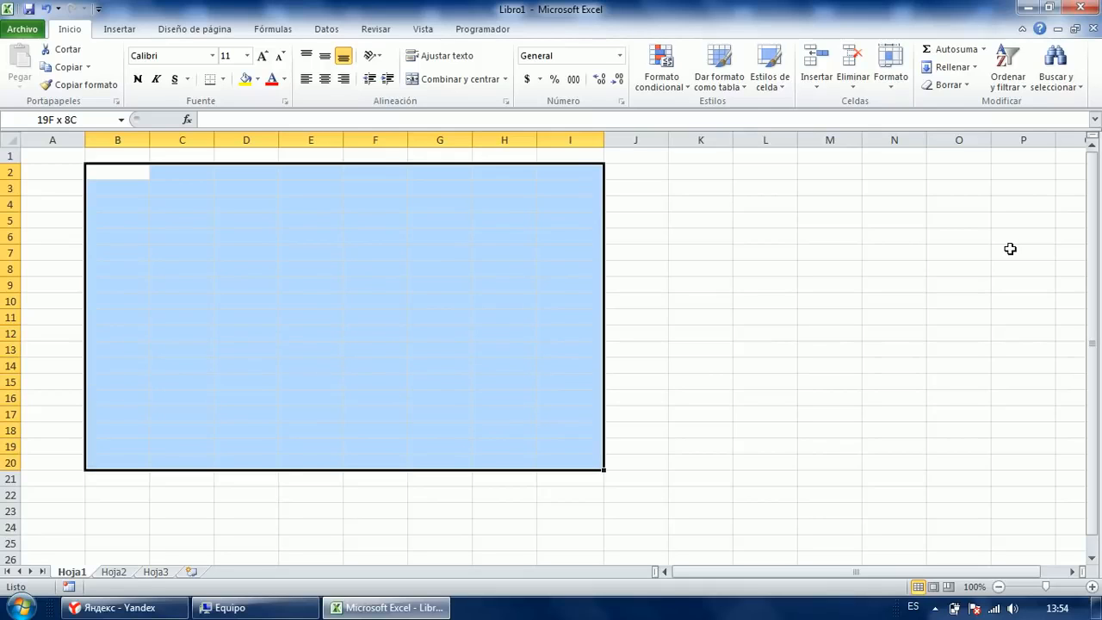
left_click(616, 232)
left_click(127, 174)
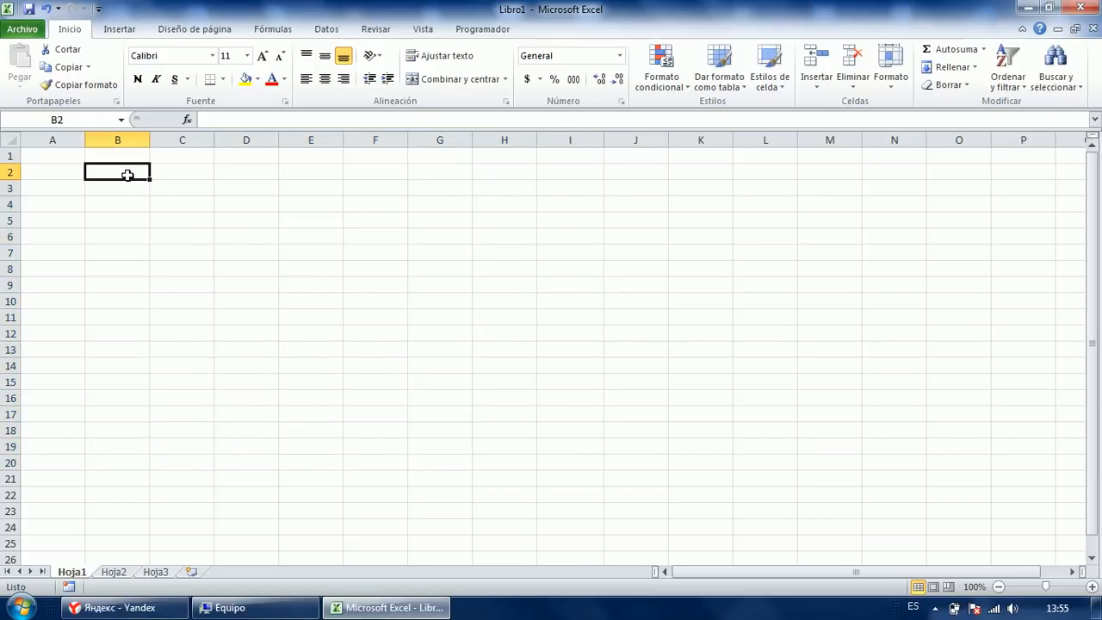
left_click(127, 202)
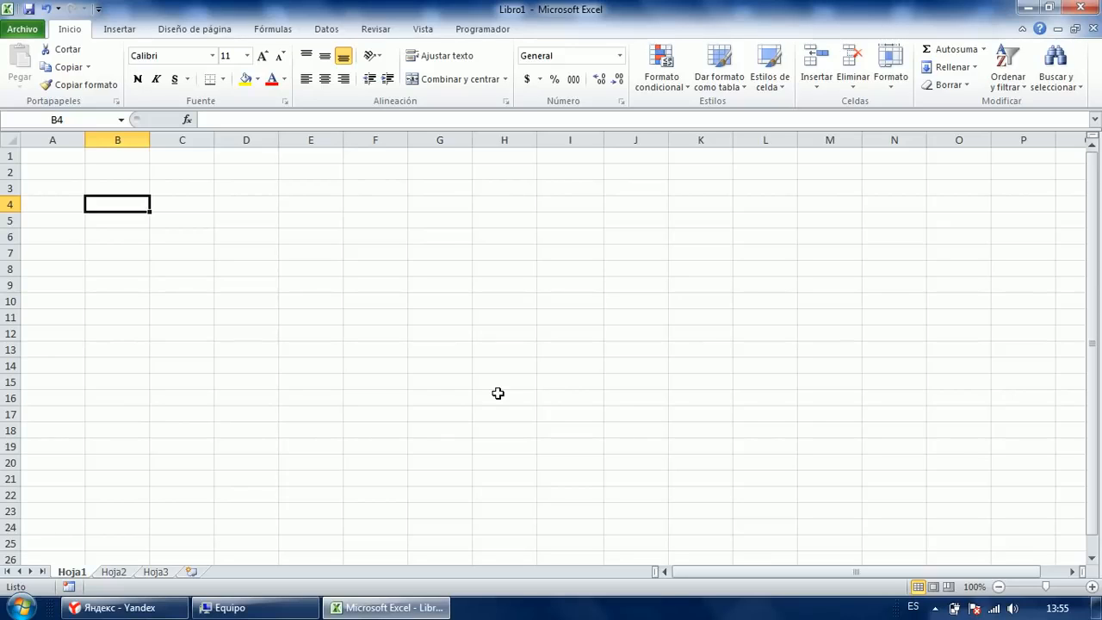
left_click(498, 395, "shift")
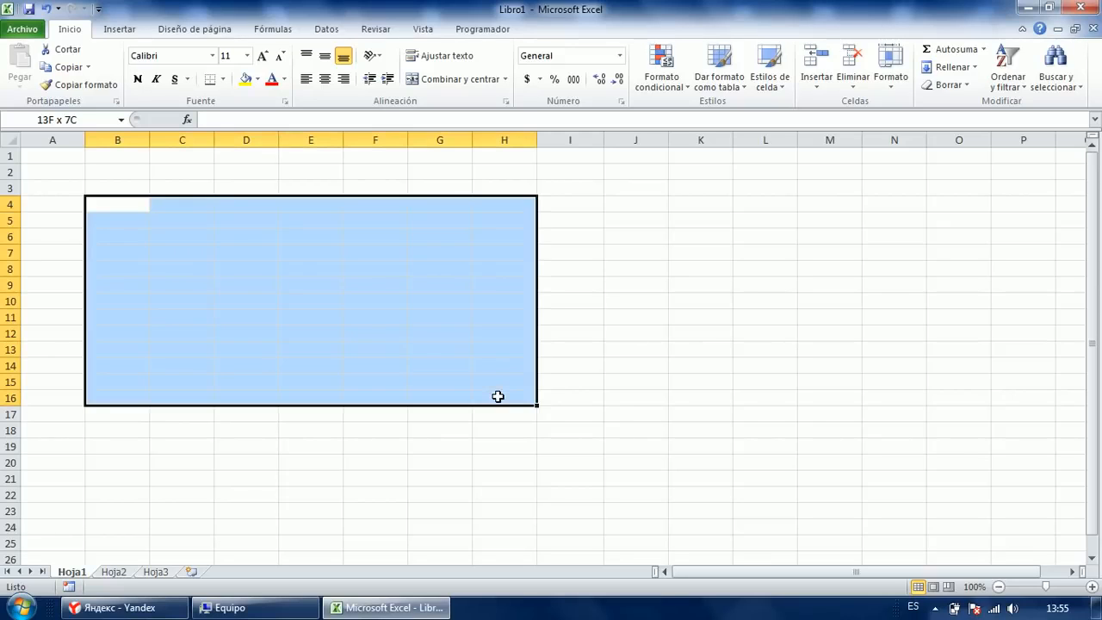
left_click(630, 286)
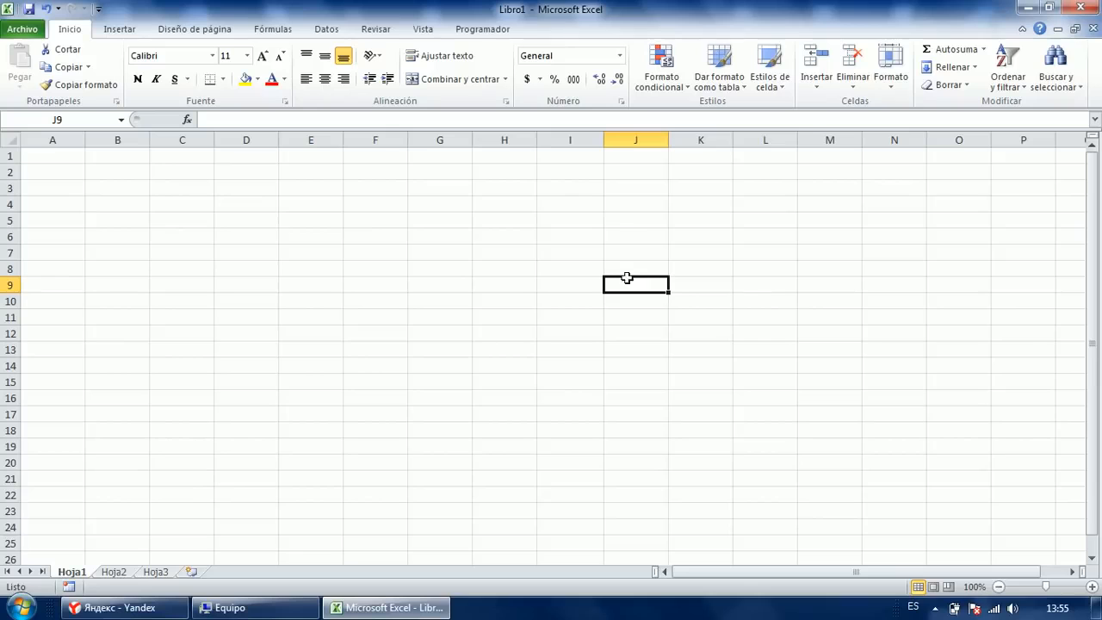
Scroll back to the top-left so column A and row 1 are visible.
left_click(75, 156)
left_click(1070, 572)
left_click(1070, 572)
left_click(1090, 560)
left_click(1090, 559)
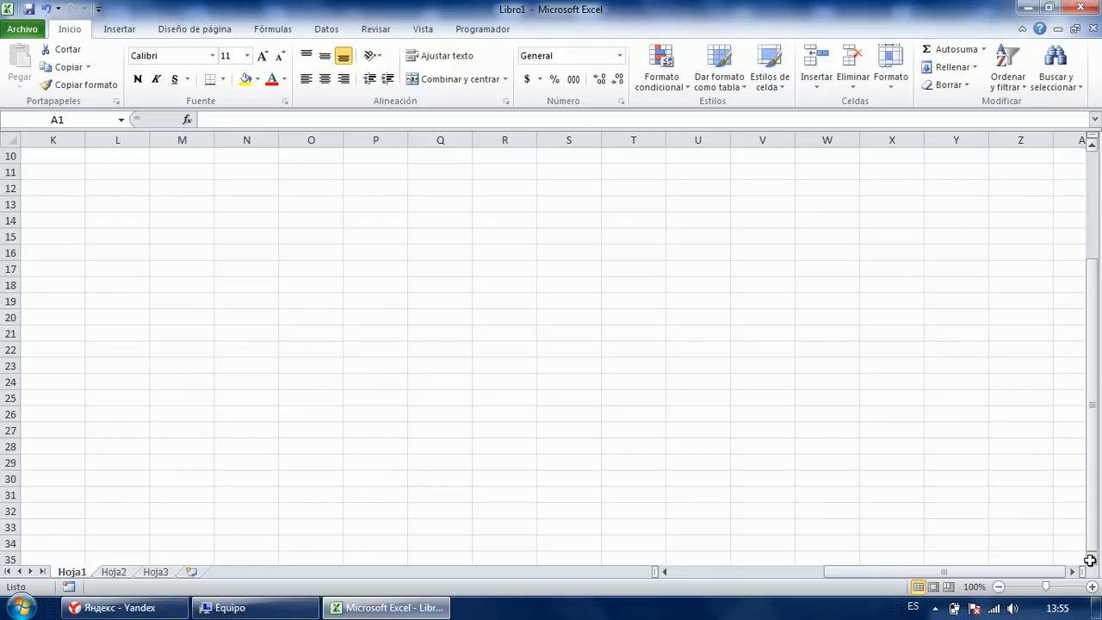
left_click(893, 460, "shift")
left_click_drag(952, 572, 802, 572)
scroll(802, 410, "up", 5)
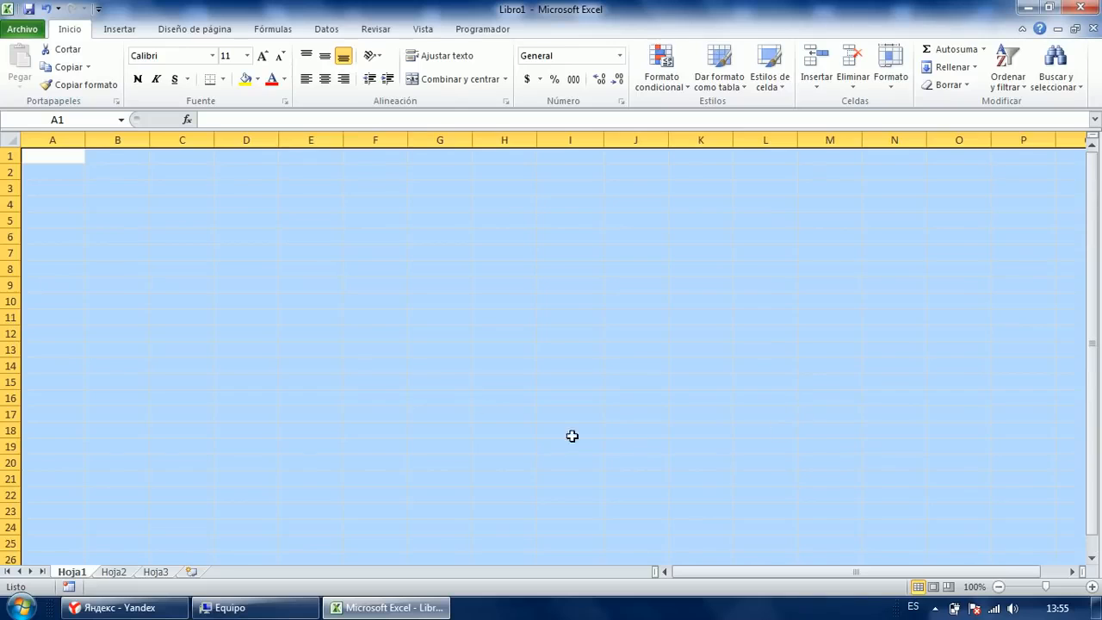
Practise growing a selection from B3 with Shift+arrow keys, then cancel it.
left_click(208, 204)
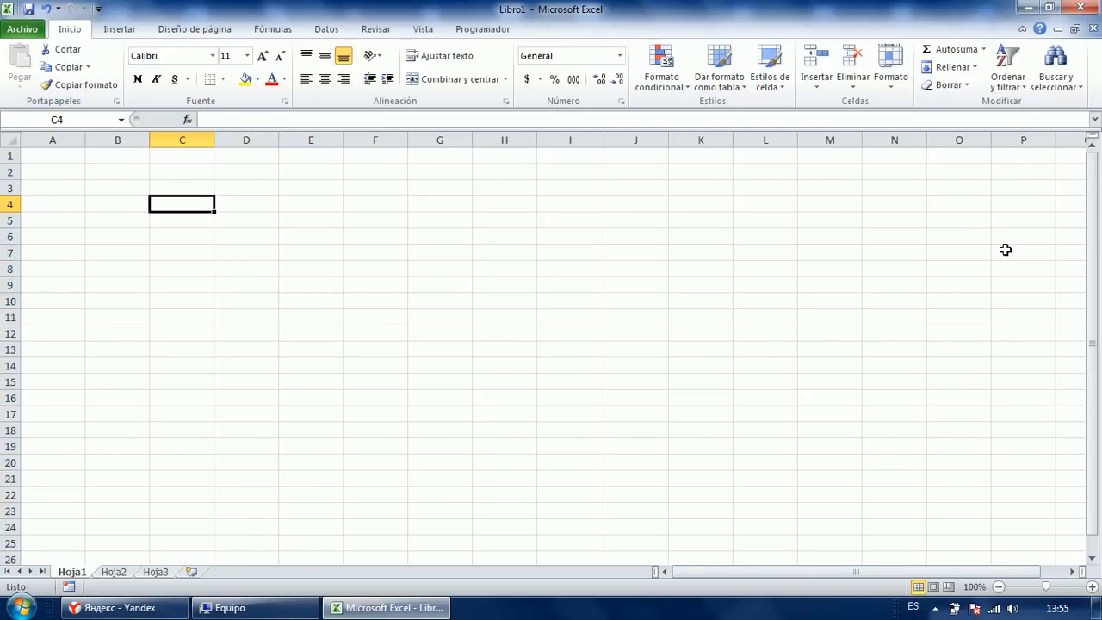
key("Left")
key("Up")
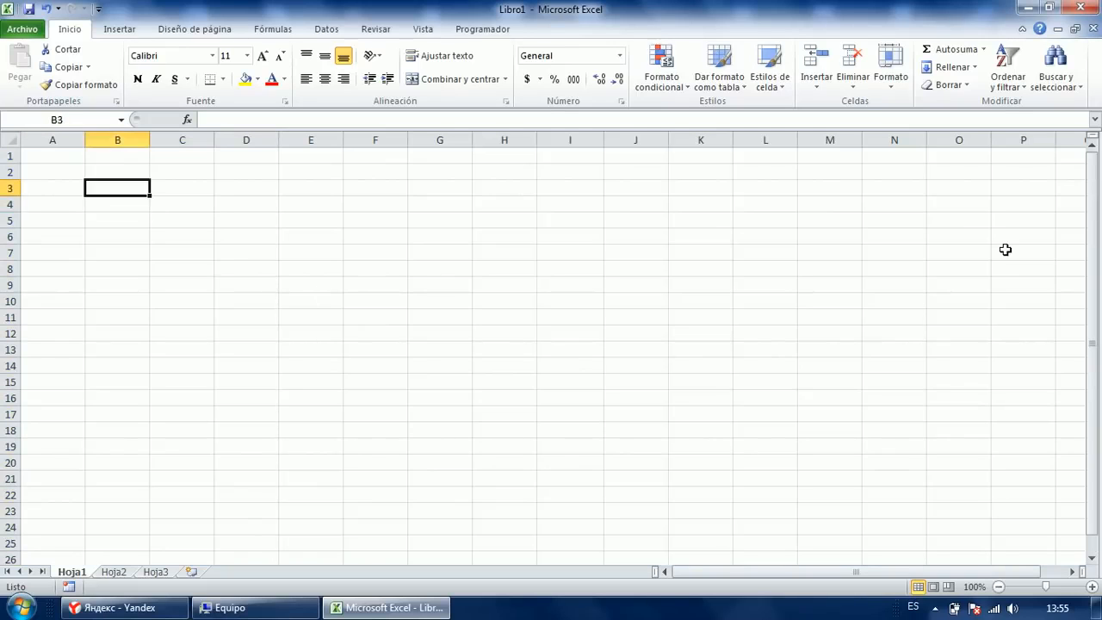
key("shift+Right")
key("shift+Right")
key("shift+Right")
key("shift+Right")
key("shift+Right")
key("shift+Right")
key("shift+Right")
key("shift+Down")
key("shift+Down")
key("shift+Down")
key("shift+Down")
key("shift+Down")
key("shift+Down")
key("shift+Down")
key("shift+Down")
key("shift+Down")
key("shift+Down")
key("shift+Down")
key("shift+Down")
key("shift+Down")
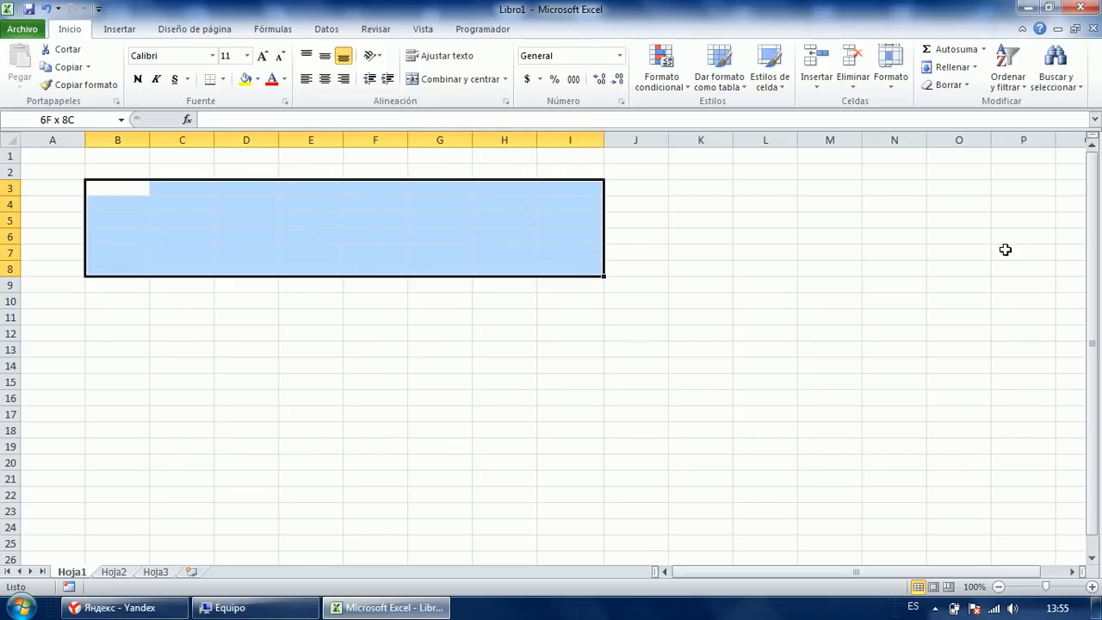
key("shift+Up")
key("shift+Down")
key("shift+Down")
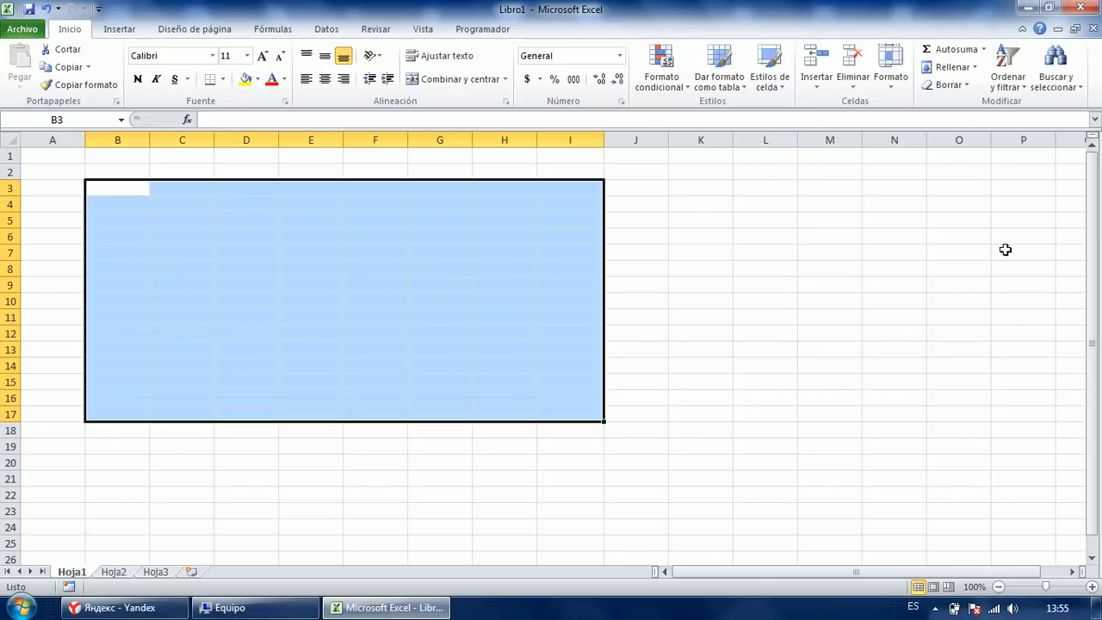
key("Right")
From cell B3, select the block B3:I18 with Shift+arrow keys.
key("Left")
key("Right")
key("Left")
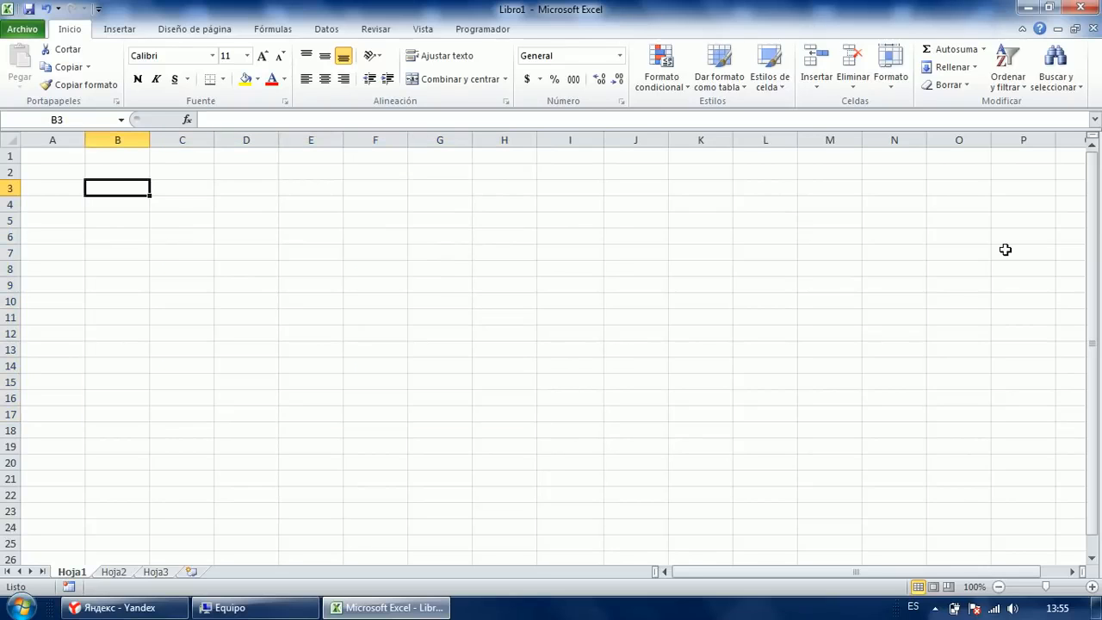
key("shift+Right")
key("shift+Right")
key("shift+Right")
key("shift+Right")
key("shift+Right")
key("shift+Right")
key("shift+Right")
key("shift+Down")
key("shift+Down")
key("shift+Down")
key("shift+Down")
key("shift+Down")
key("shift+Down")
key("shift+Down")
key("shift+Down")
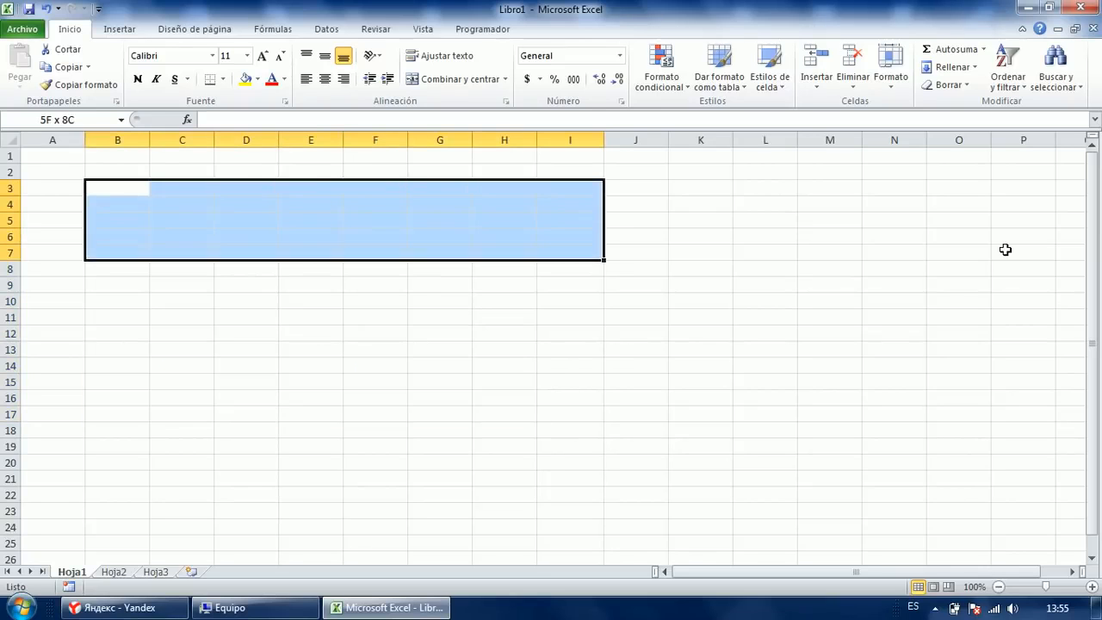
key("shift+Down")
key("shift+Down")
key("shift+Down")
key("shift+Down")
key("shift+Down")
key("shift+Down")
key("shift+Down")
Move the active cell within B3:I18 down column B and along row 6, returning to B3.
key("Return")
key("Return")
key("Return")
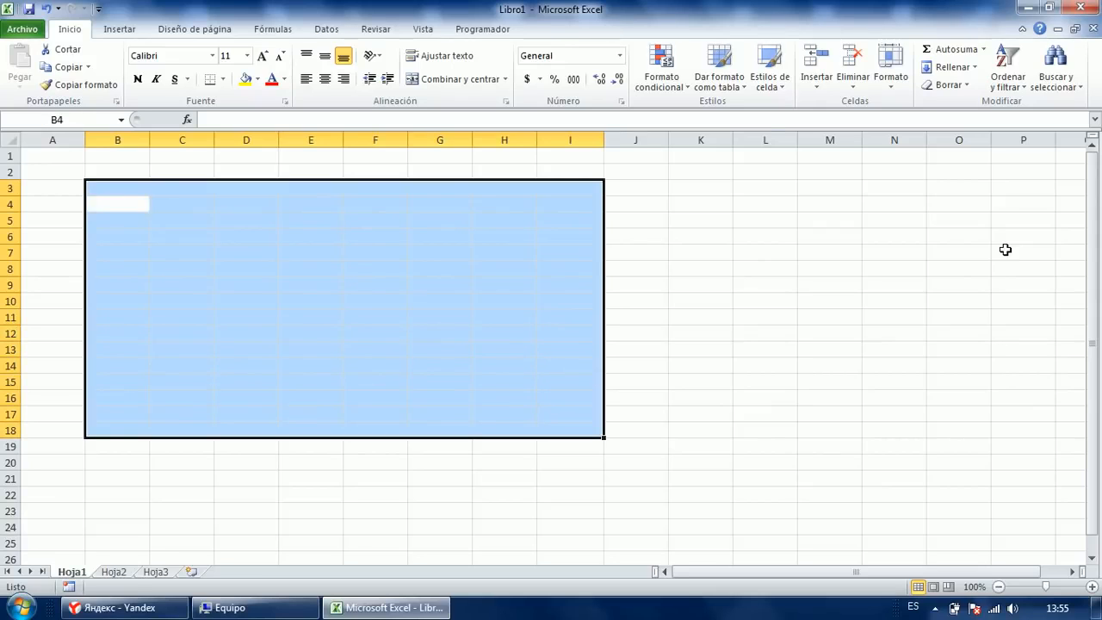
key("Return")
key("Return")
key("Return")
key("Return")
key("Return")
key("Return")
key("Return")
key("Return")
key("Return")
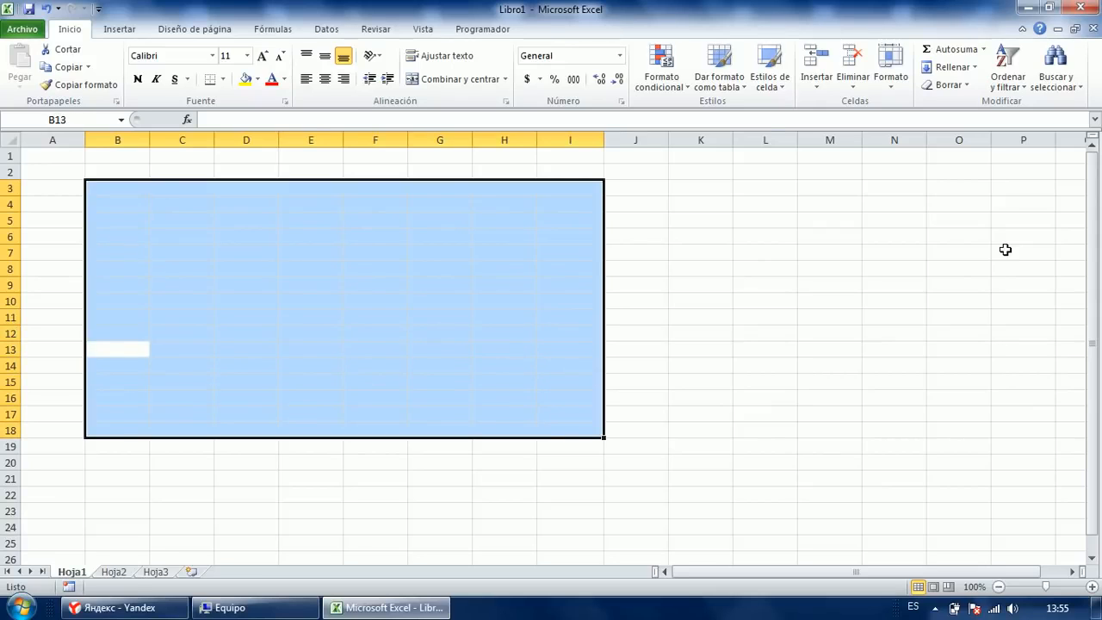
key("Return")
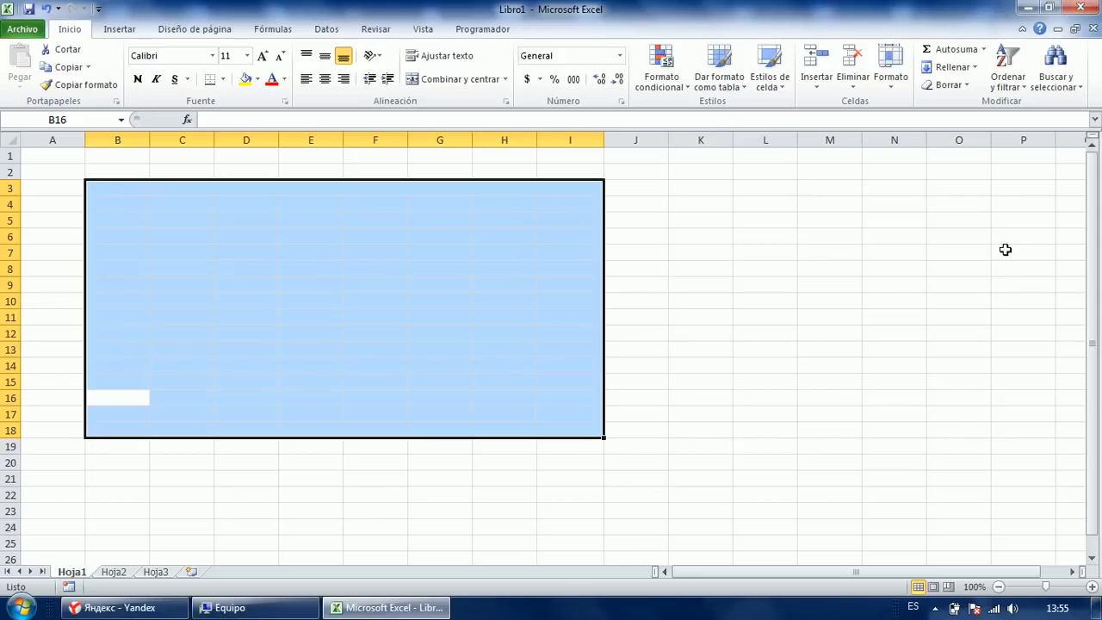
key("shift+Return")
key("shift+Return")
key("shift+Return")
key("shift+Return")
key("shift+Return")
key("shift+Return")
key("shift+Return")
key("shift+Return")
key("shift+Return")
key("shift+Return")
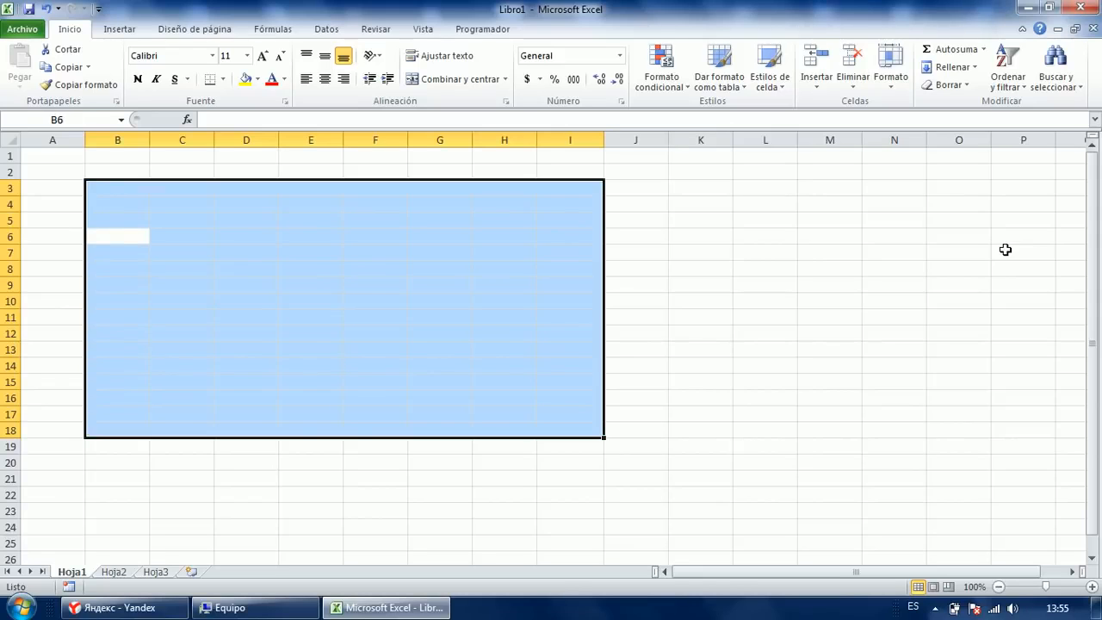
key("Tab")
key("Tab")
key("Tab")
key("Tab")
key("Tab")
key("shift+Tab")
key("shift+Tab")
key("shift+Tab")
key("shift+Tab")
key("shift+Tab")
key("shift+Tab")
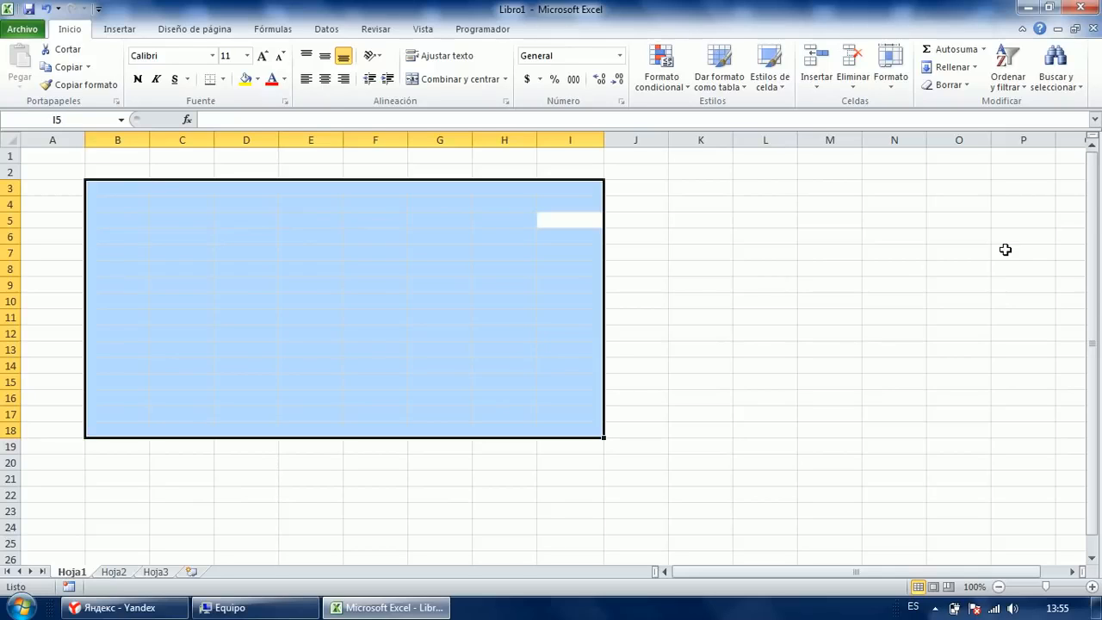
key("shift+Tab")
key("shift+Tab")
key("shift+Tab")
key("shift+Tab")
key("shift+Tab")
key("shift+Tab")
key("shift+Tab")
key("shift+Return")
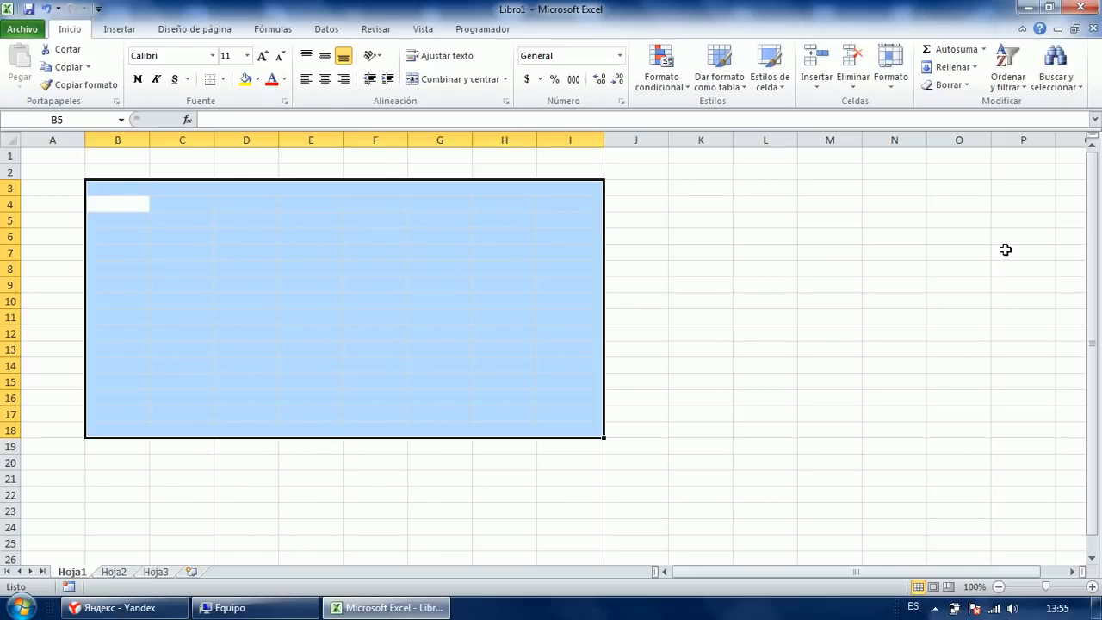
key("shift+Return")
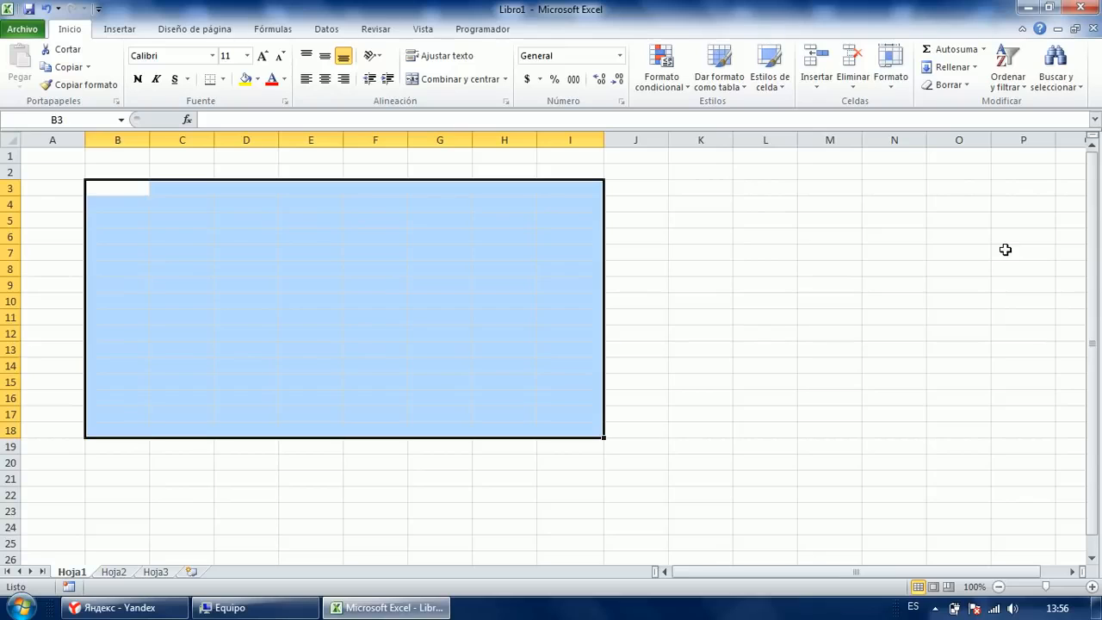
Enter hygstef, jhdyeg and dfghjkl into B3, B4 and B5.
type("hygstef")
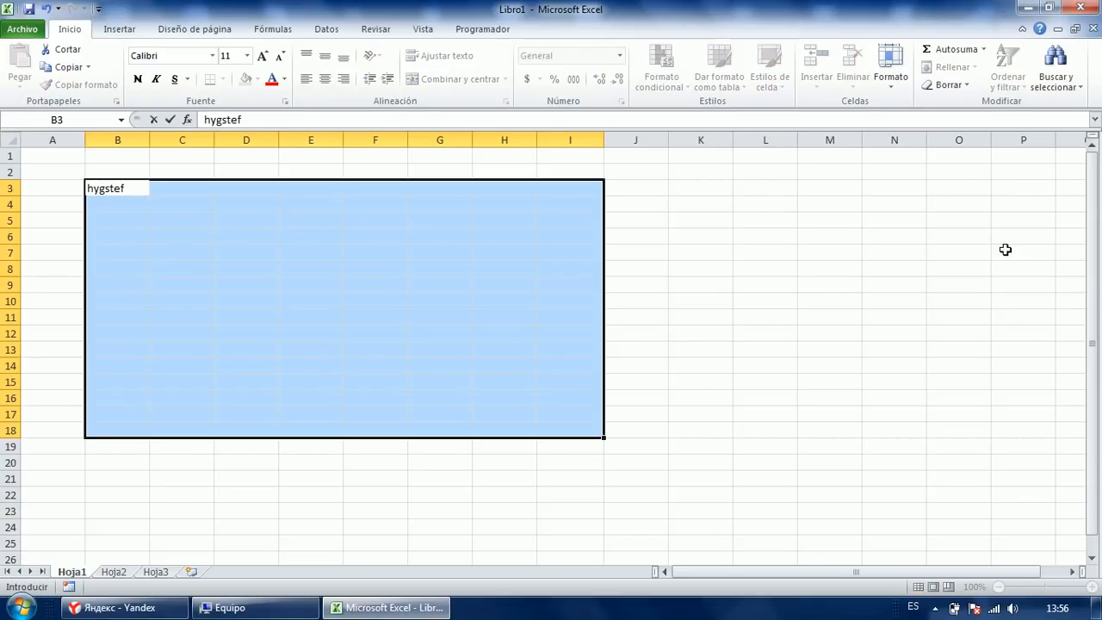
key("Return")
type("jhdyeg")
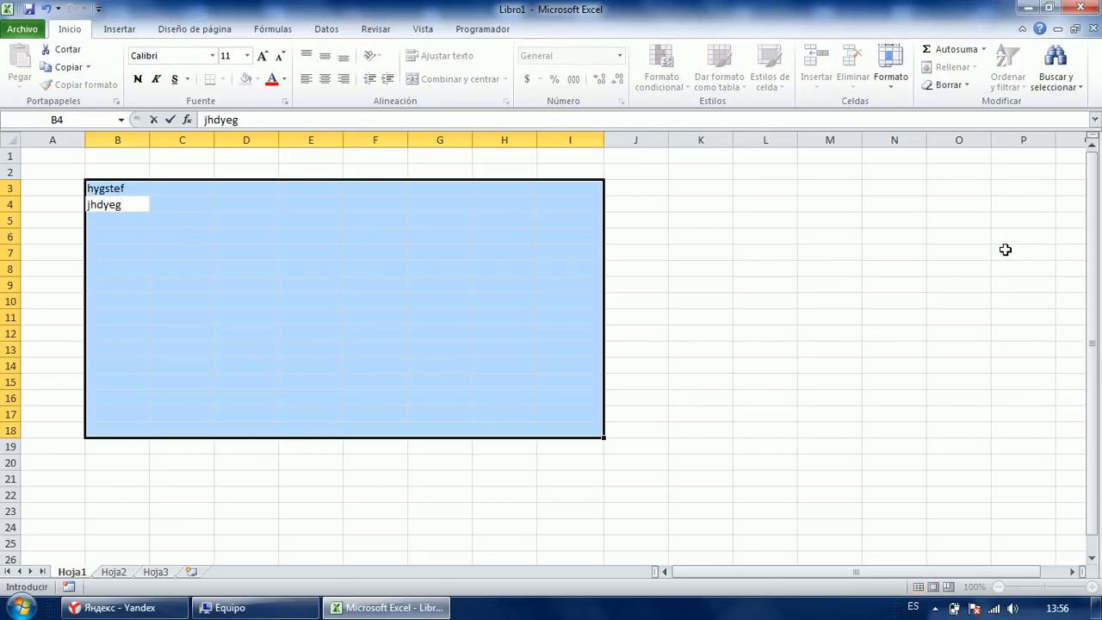
key("Return")
type("dfghjkl")
key("Return")
Enter sdfghjk into both F6 and F10.
key("Tab")
key("Tab")
key("Tab")
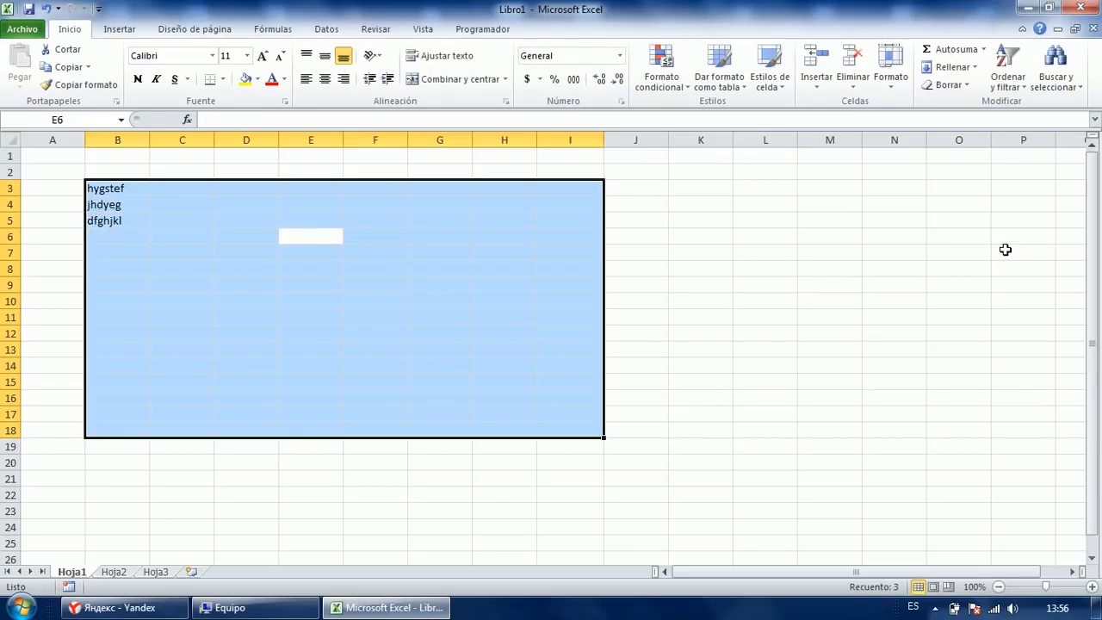
key("Tab")
type("sdfghjk")
key("Return")
key("Return")
key("Return")
key("Return")
type("sdf")
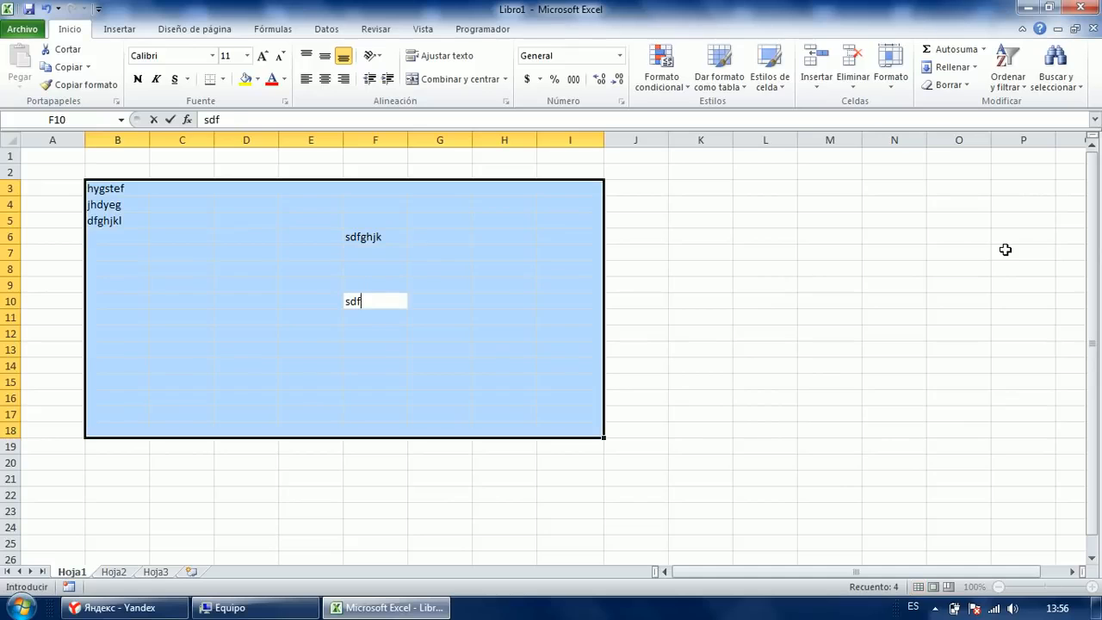
type("ghjk")
key("Return")
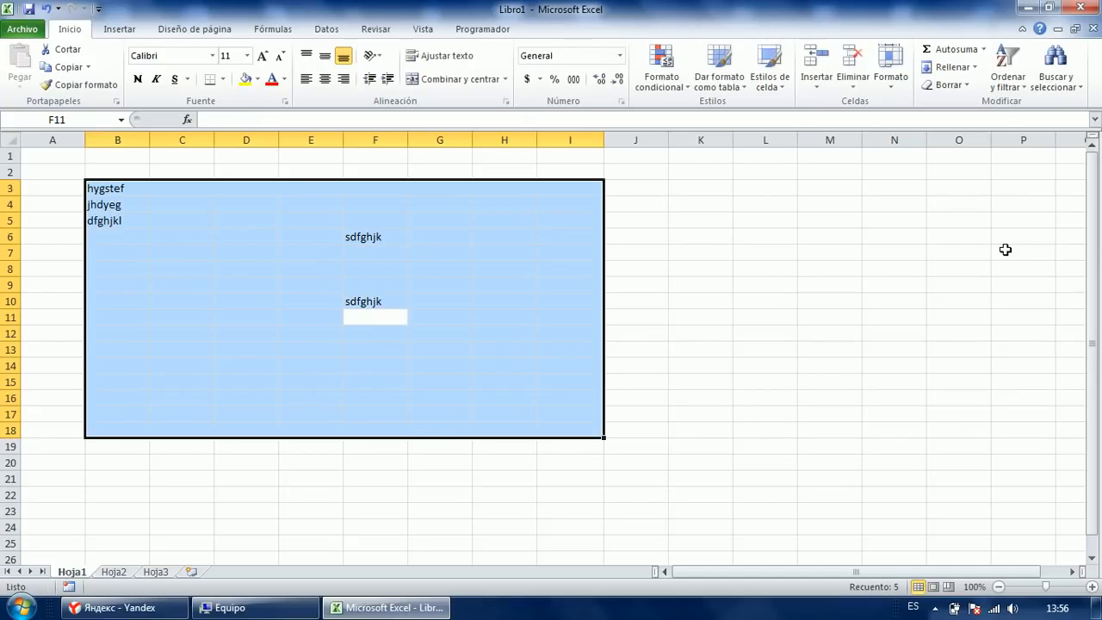
Try selecting B3:F11 and B3:I17, ending with only D7 selected.
key("Left")
key("Up")
key("Up")
key("Up")
key("Left")
key("Left")
left_click(246, 322)
left_click_drag(121, 192, 386, 319)
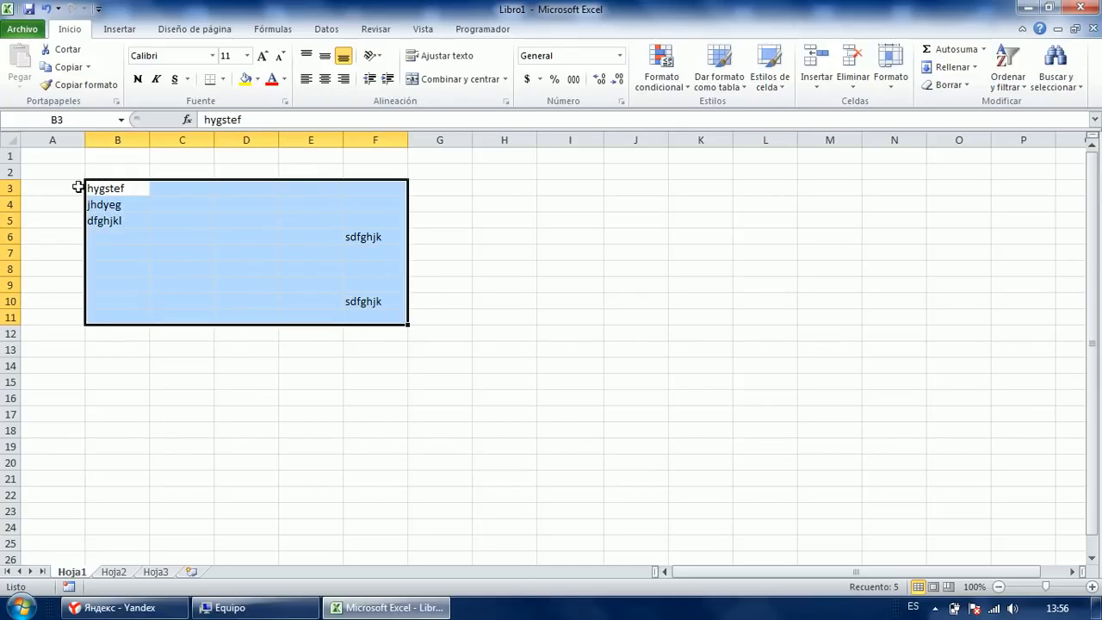
left_click(125, 192)
left_click(548, 411, "shift")
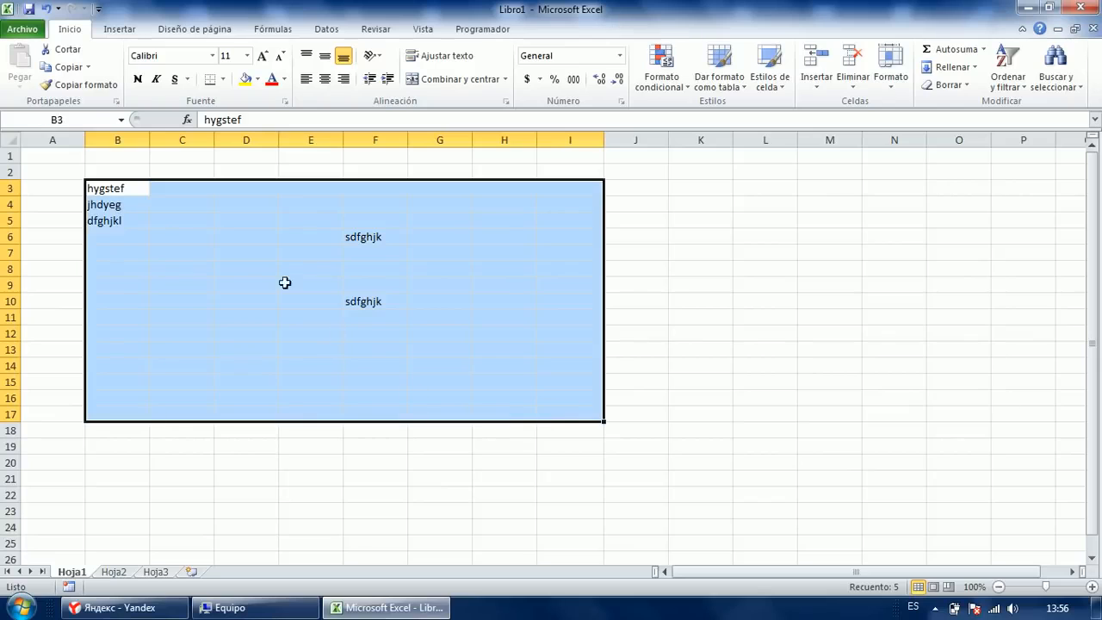
left_click(224, 250)
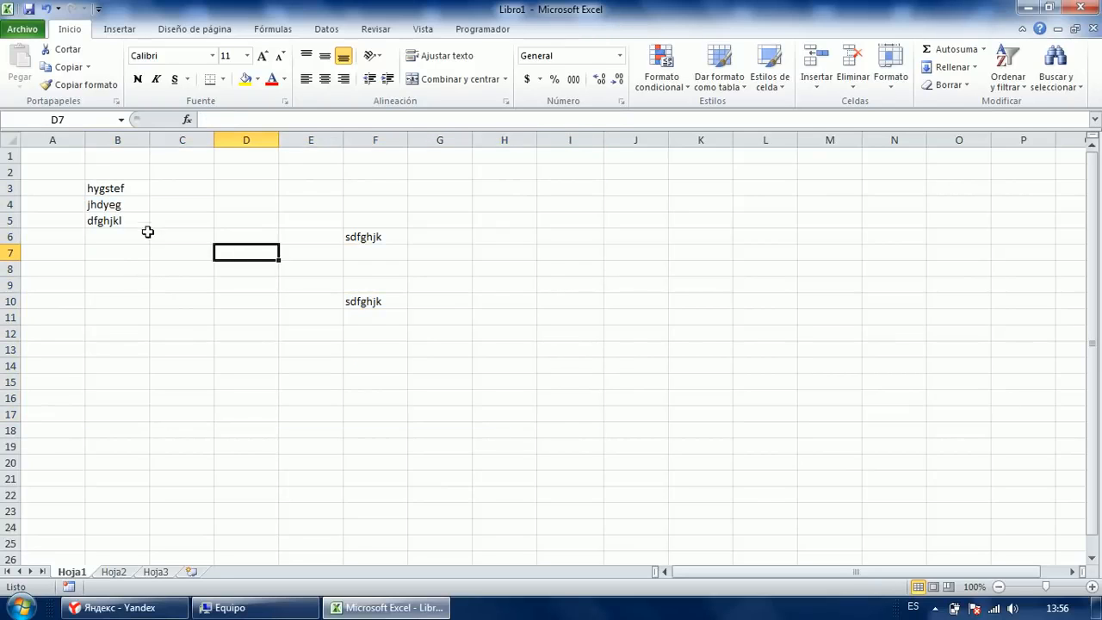
Build a multi-range selection of columns B, D, F, H:I, K:L, N and rows 7–19, then clear it.
left_click(122, 195)
left_click_drag(122, 195, 118, 425)
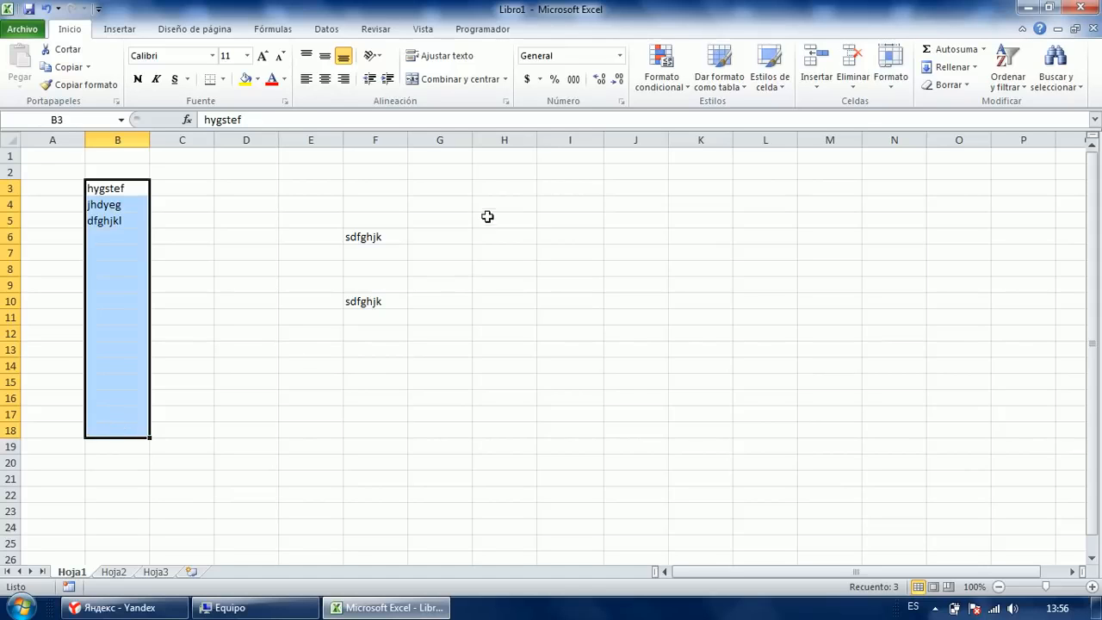
left_click_drag(384, 190, 388, 344, "ctrl")
left_click_drag(503, 187, 570, 365, "ctrl")
left_click_drag(247, 189, 235, 382, "ctrl")
left_click_drag(706, 237, 779, 363, "ctrl")
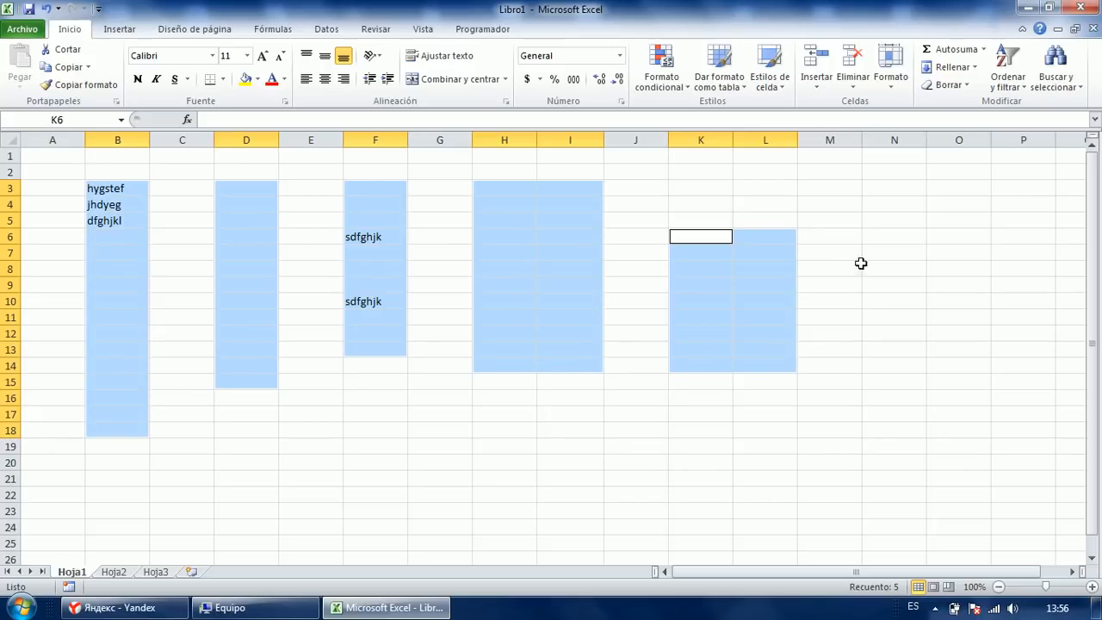
left_click_drag(865, 237, 854, 367, "ctrl")
left_click_drag(310, 398, 802, 445, "ctrl")
left_click_drag(316, 253, 869, 359, "ctrl")
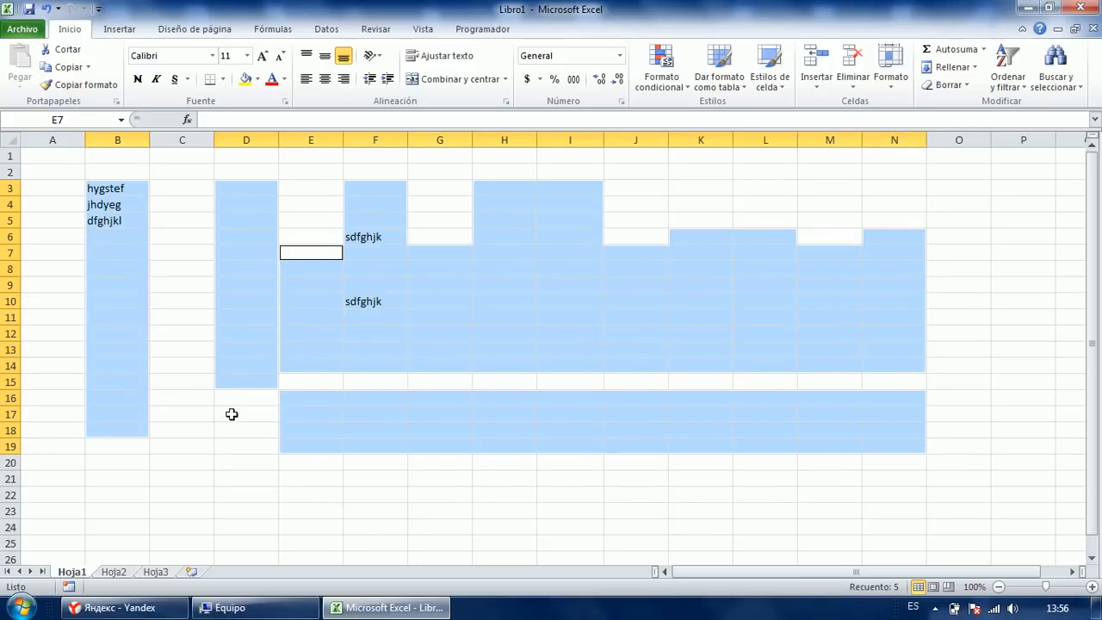
left_click(231, 414)
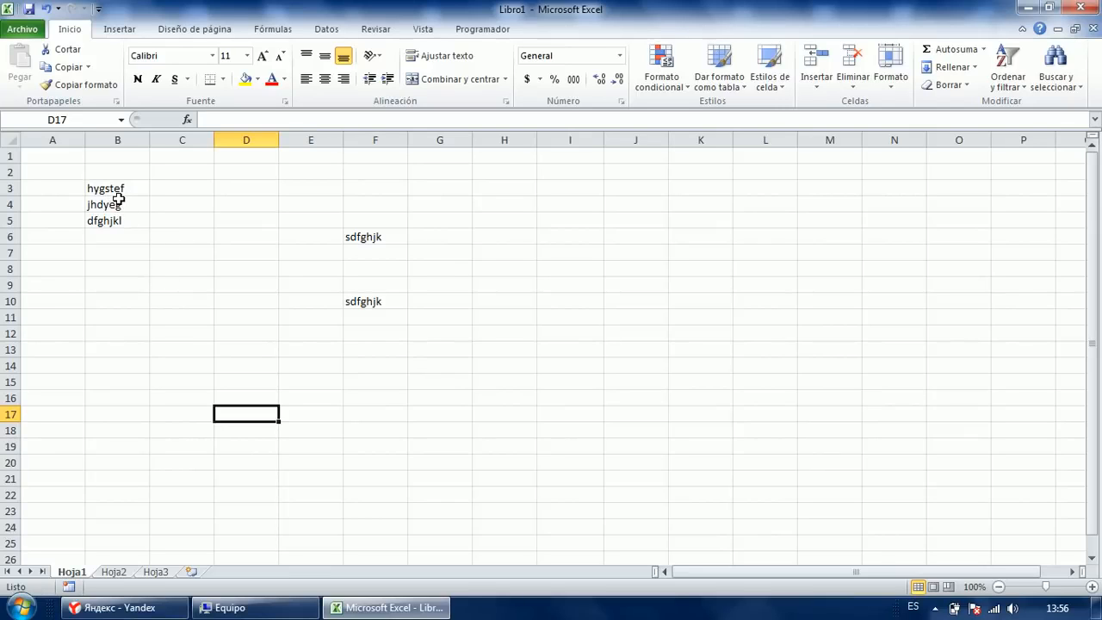
Select B3:F11 and add H3:J21, then clear the selection.
left_click(105, 190)
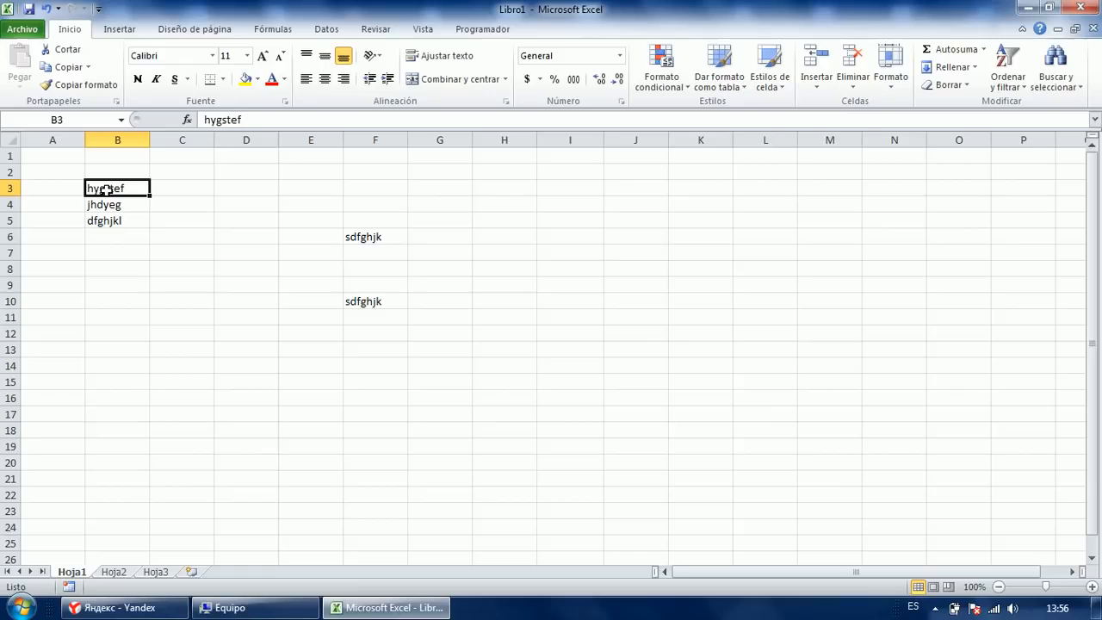
left_click_drag(105, 190, 363, 311)
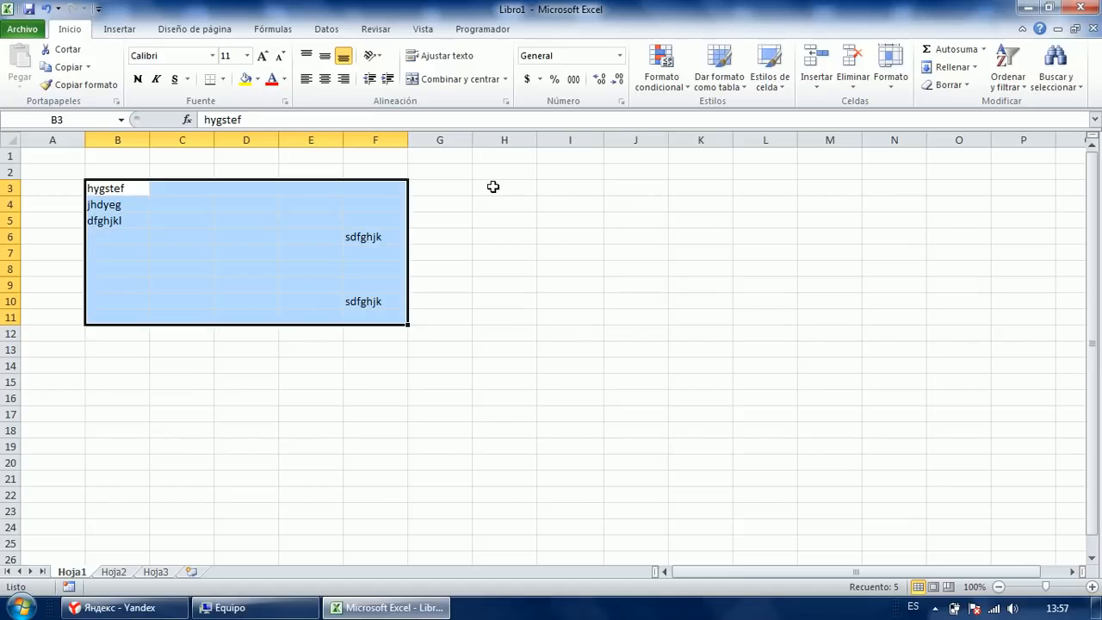
left_click(495, 186, "ctrl")
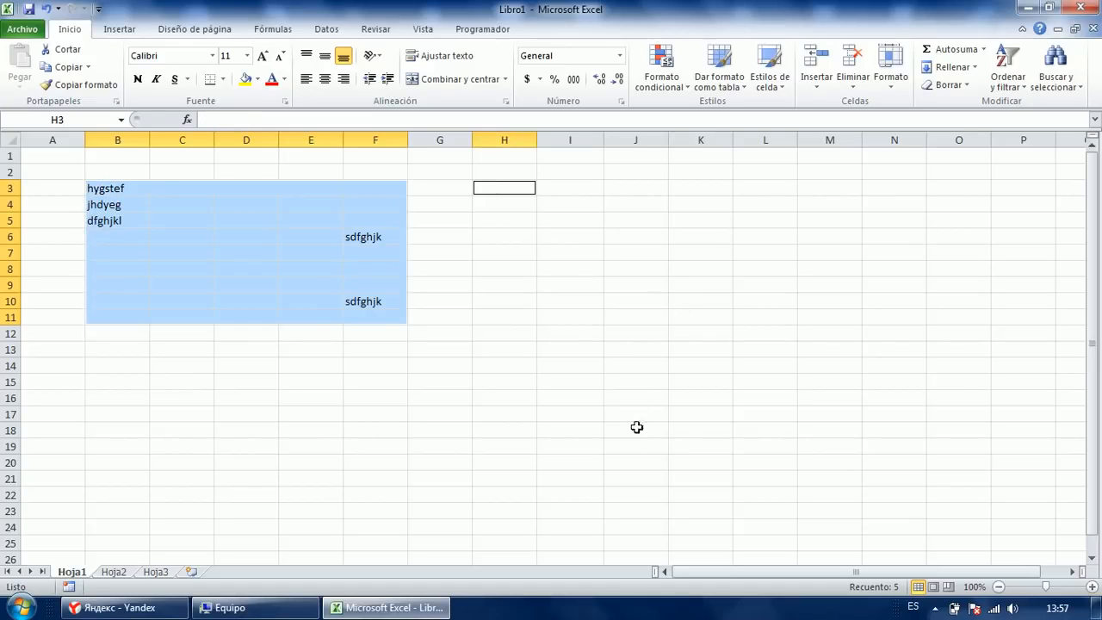
left_click(637, 482, "ctrl+shift")
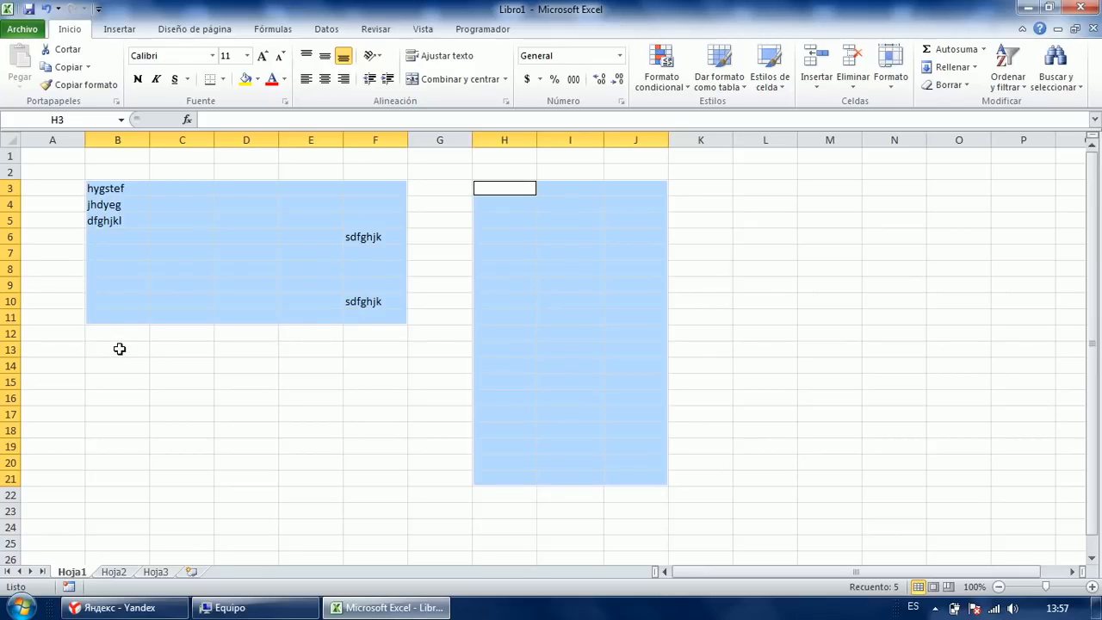
left_click(120, 348)
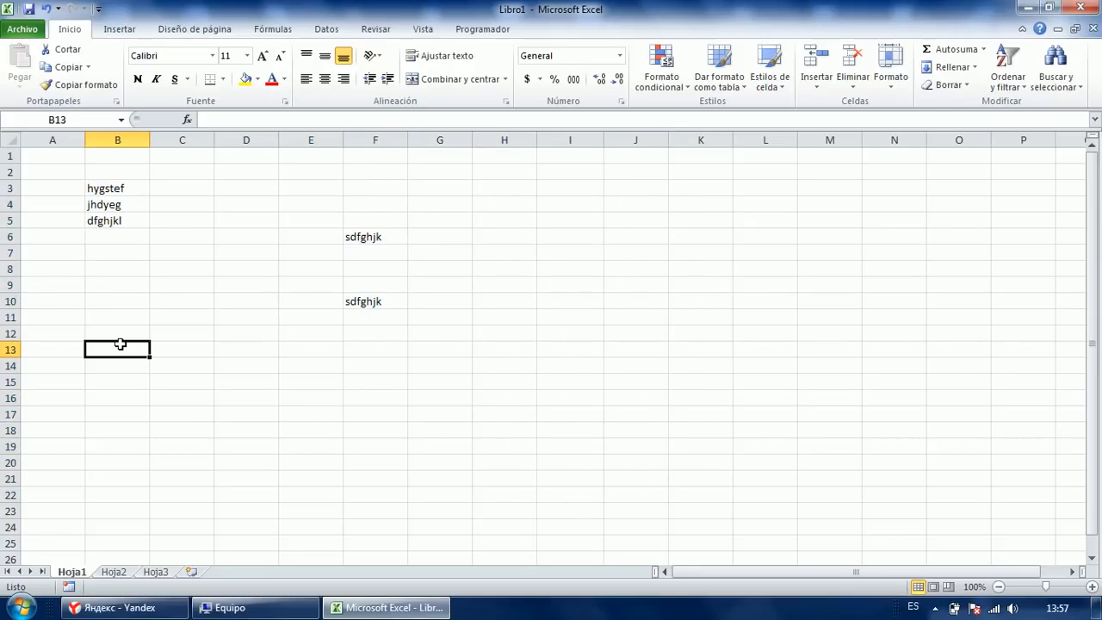
Combine B3:E16, G3:I15, K5:N22 and C20:K22 in one selection, then select just B3:F12.
left_click_drag(99, 182, 312, 402)
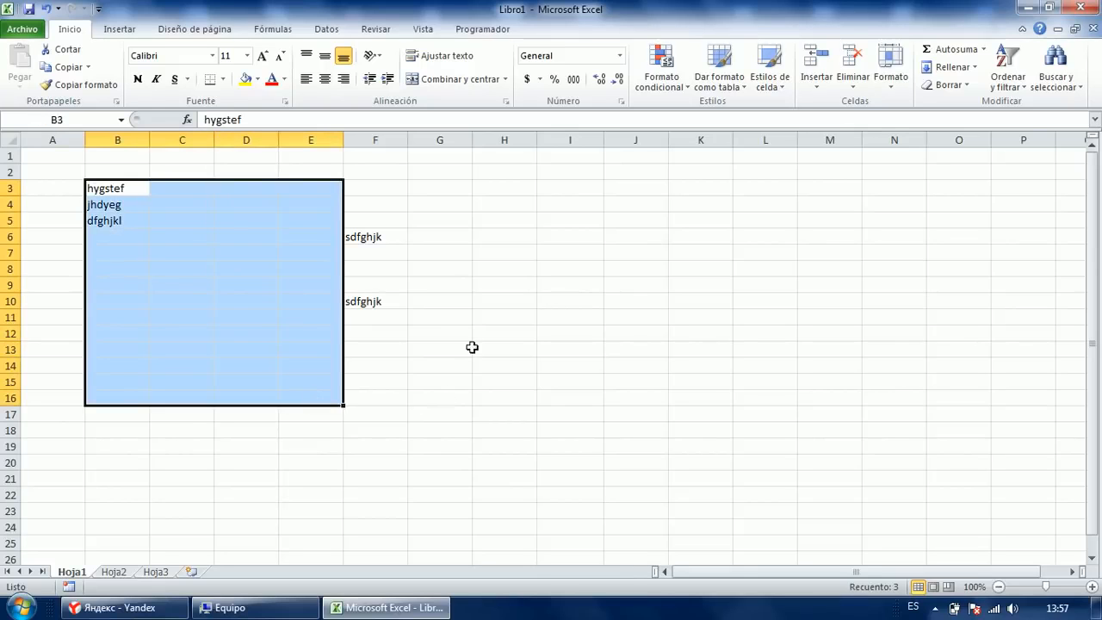
left_click_drag(437, 186, 600, 381, "ctrl")
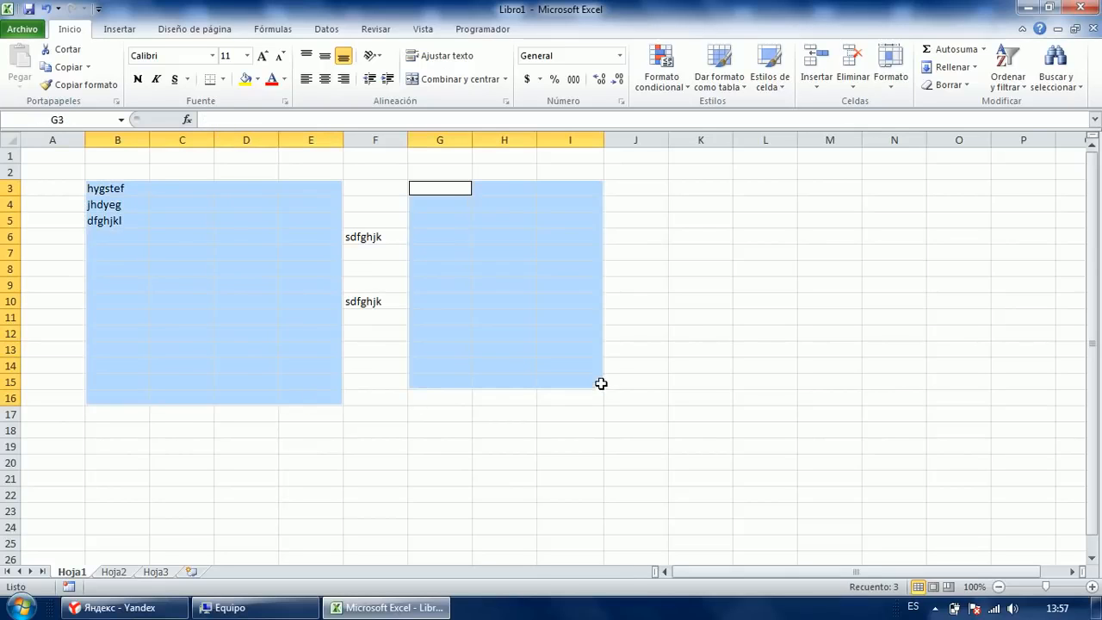
left_click(700, 218, "ctrl")
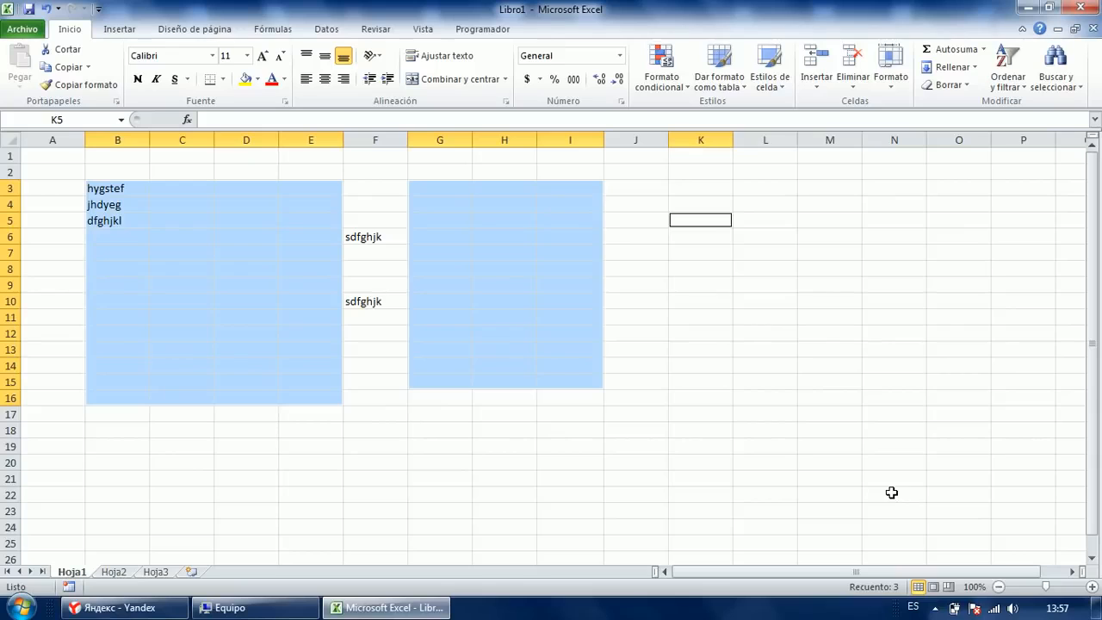
left_click_drag(891, 492, 891, 492, "ctrl")
left_click_drag(207, 460, 571, 487, "ctrl")
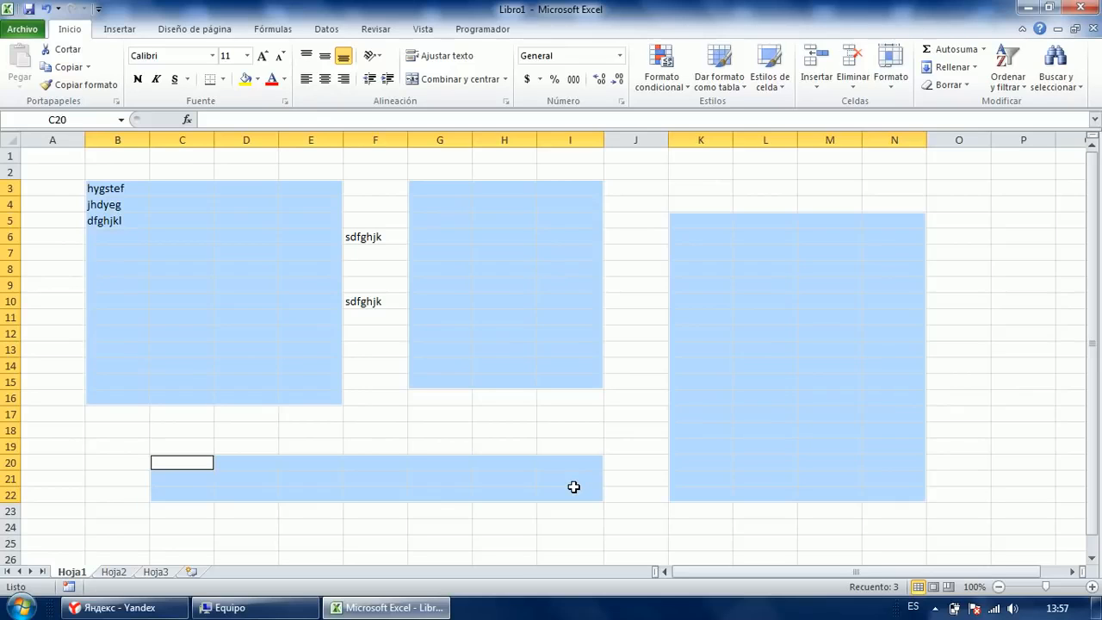
left_click(365, 274)
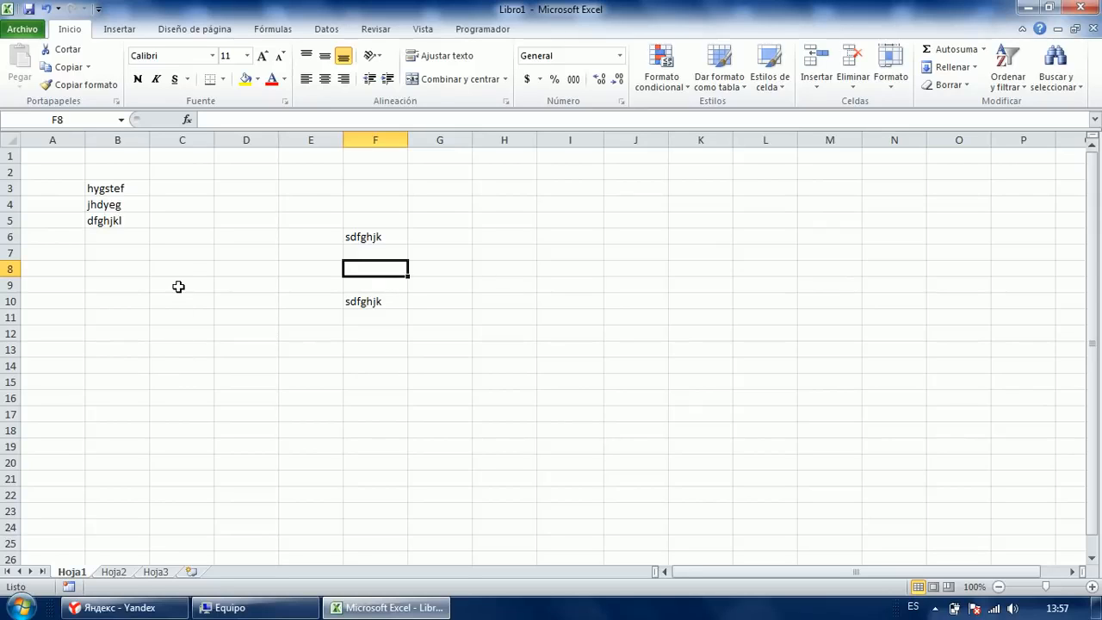
left_click_drag(106, 189, 369, 333)
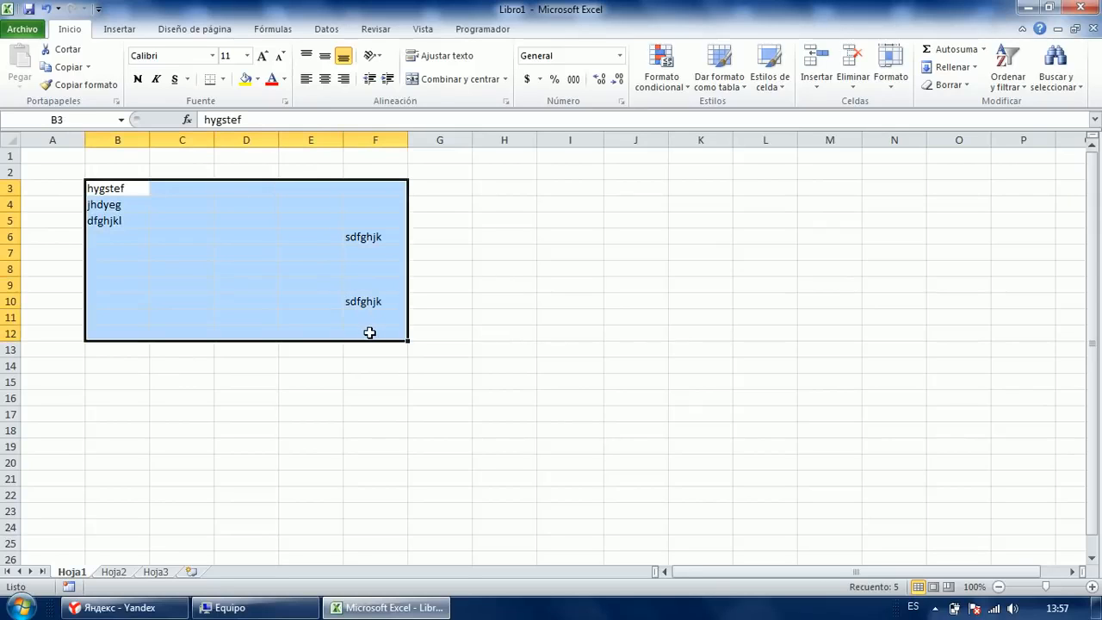
Erase the sample words in B3:F12 and start from cell B2.
key("Delete")
left_click(206, 220)
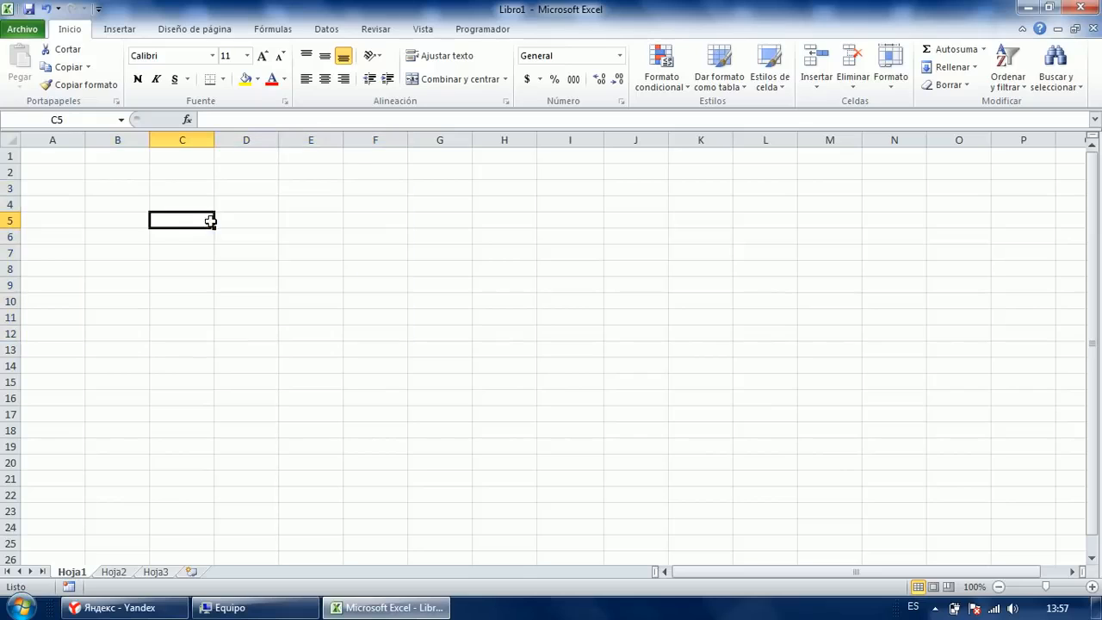
left_click(102, 175)
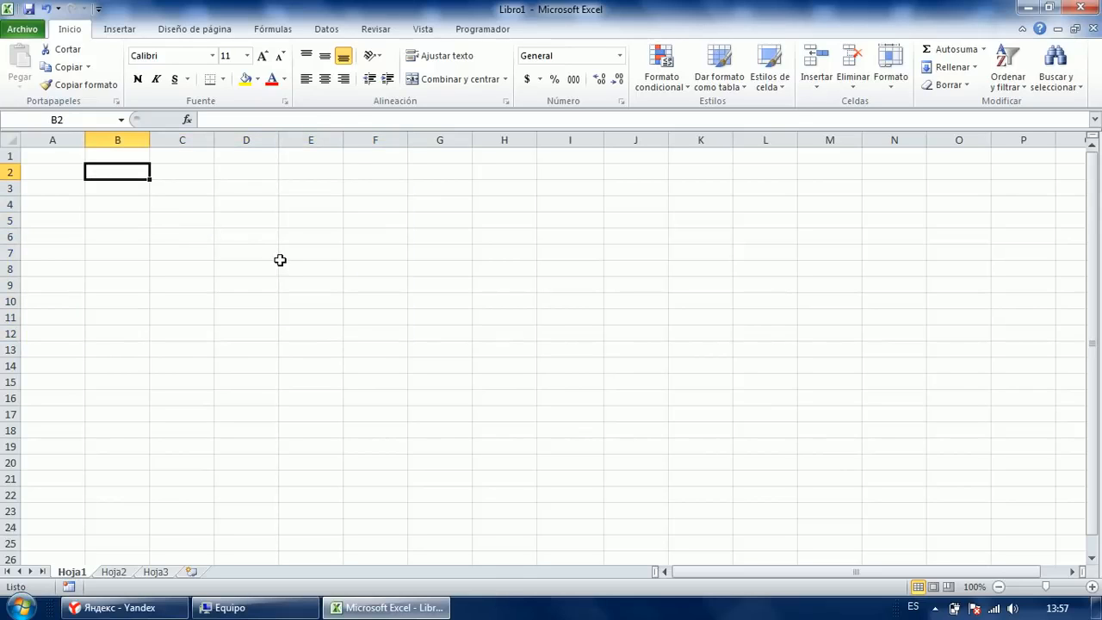
Extend the selection from B2 out to B2:I20 with Shift+arrow keys.
key("shift+Right")
key("shift+Right")
key("shift+Right")
key("shift+Right")
key("shift+Down")
key("shift+Down")
key("shift+Down")
key("shift+Down")
key("shift+Down")
key("shift+Down")
key("shift+Down")
key("shift+Down")
key("shift+Down")
key("shift+Down")
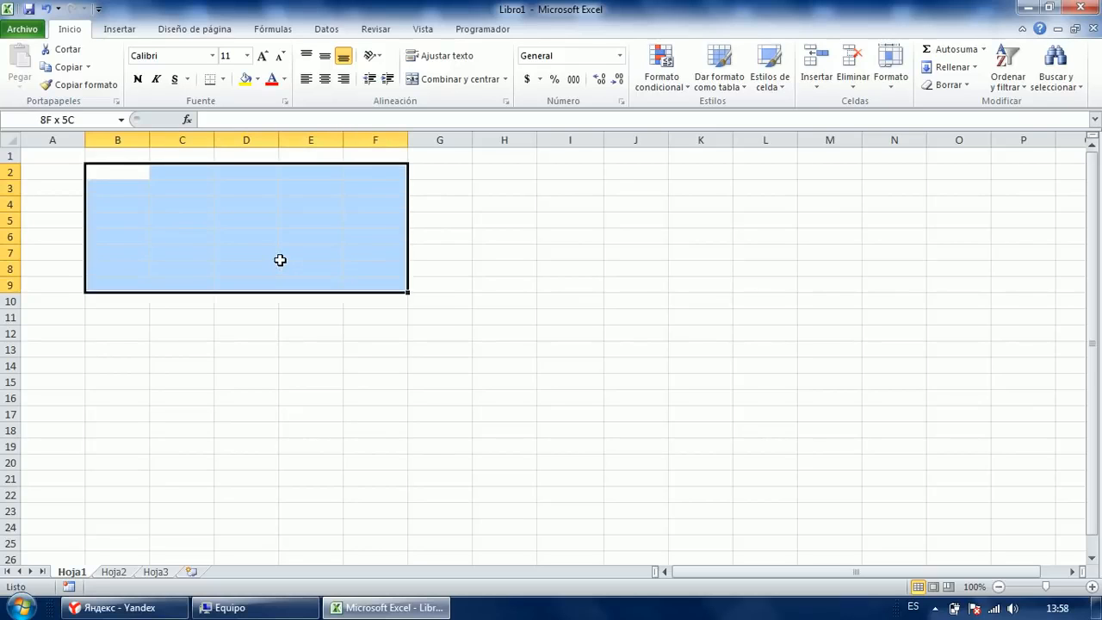
key("ctrl+Right")
key("ctrl+Left")
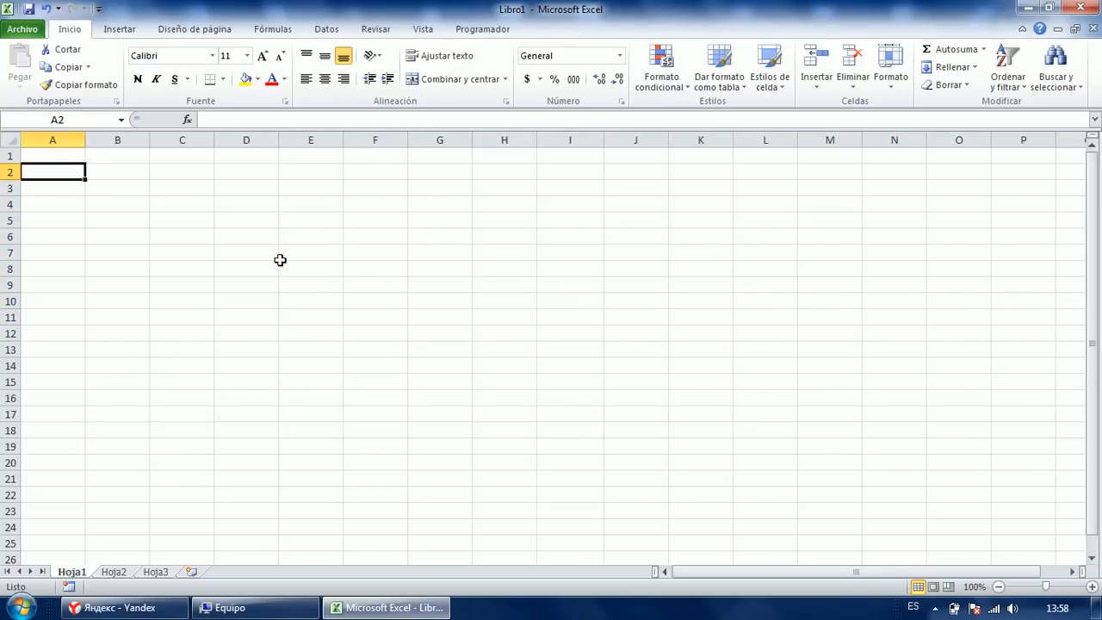
key("Right")
key("shift+Right")
key("shift+Right")
key("shift+Right")
key("shift+Right")
key("shift+Right")
key("shift+Down")
key("shift+Down")
key("shift+Down")
key("shift+Down")
key("shift+Down")
key("shift+Down")
key("shift+Down")
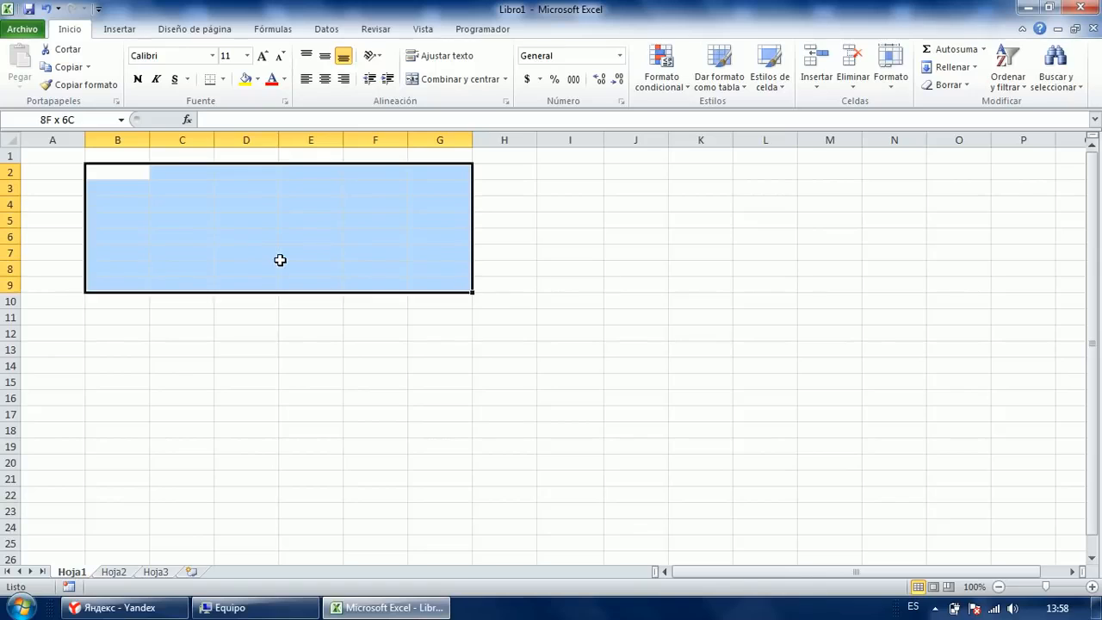
key("shift+Down")
key("shift+Down")
key("shift+Down")
key("shift+Down")
key("shift+Down")
key("shift+Down")
key("shift+Down")
key("shift+Down")
key("shift+Down")
key("shift+Right")
key("shift+Right")
key("shift+Down")
key("shift+Down")
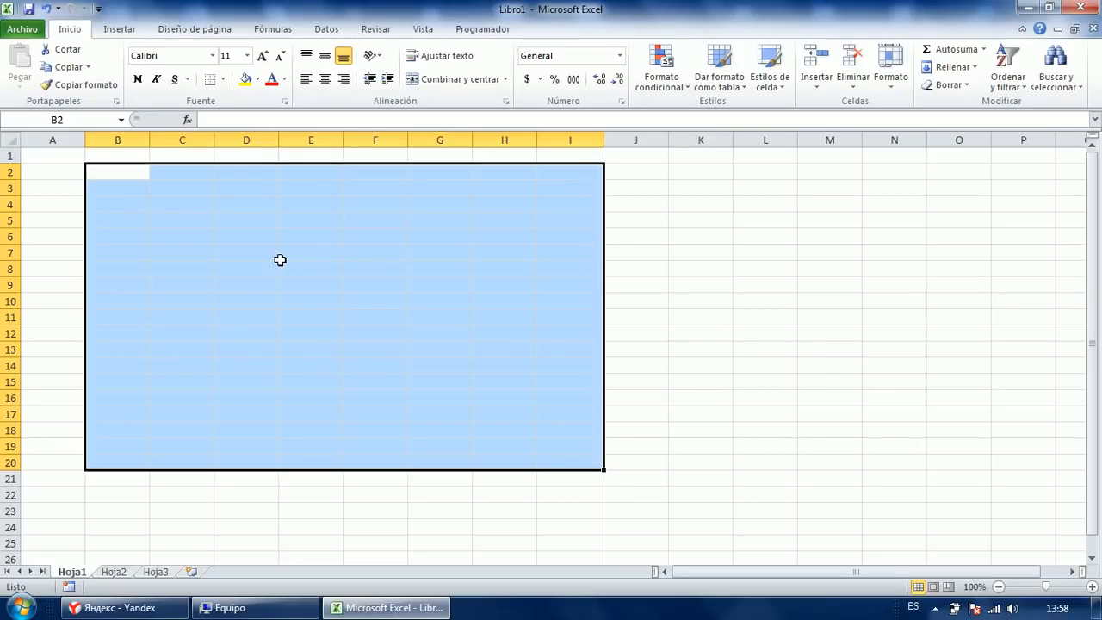
Type Santiago, fixing a typo, and fill all 152 cells of B2:I20 with Ctrl+Enter.
type("Santiga")
key("BackSpace")
key("BackSpace")
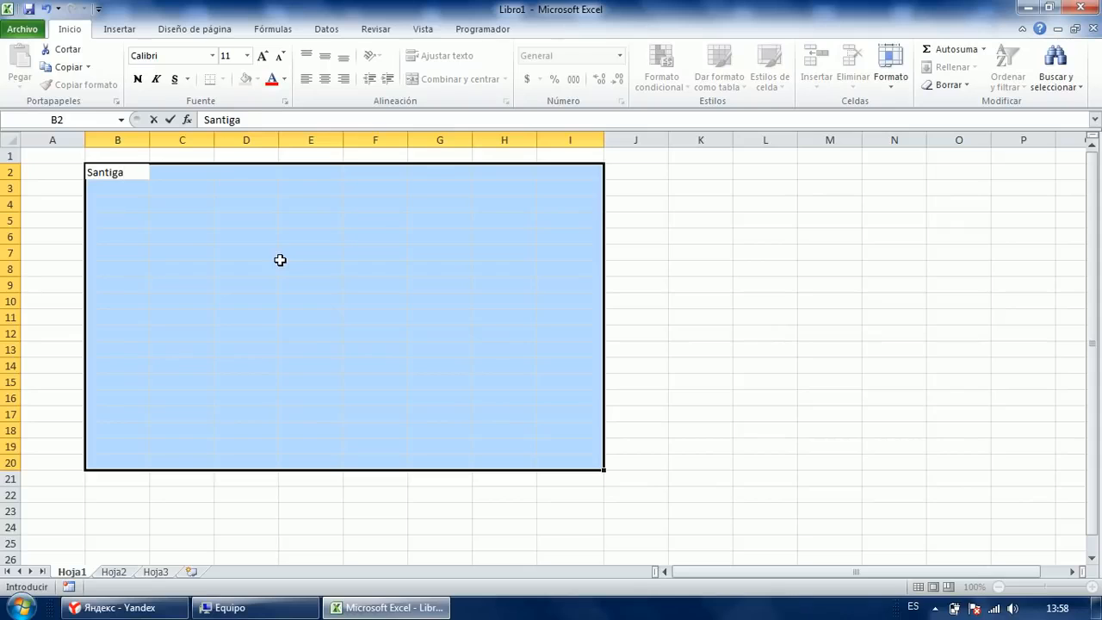
type("ago")
key("ctrl+Return")
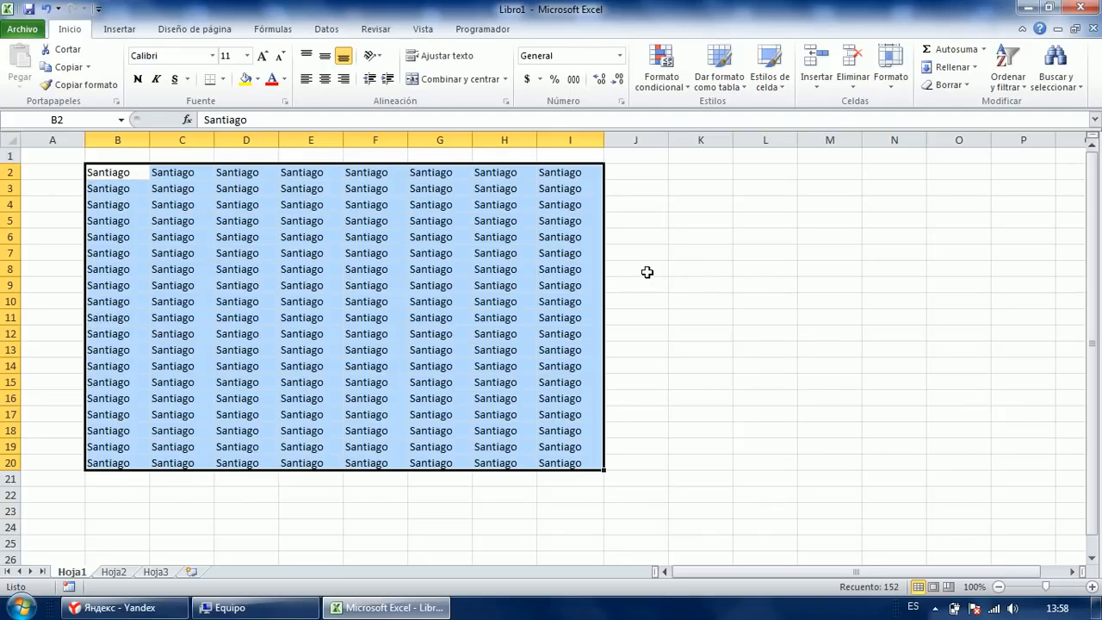
Clear B2:I20, then select A2:C14 together with E2:G15.
key("Delete")
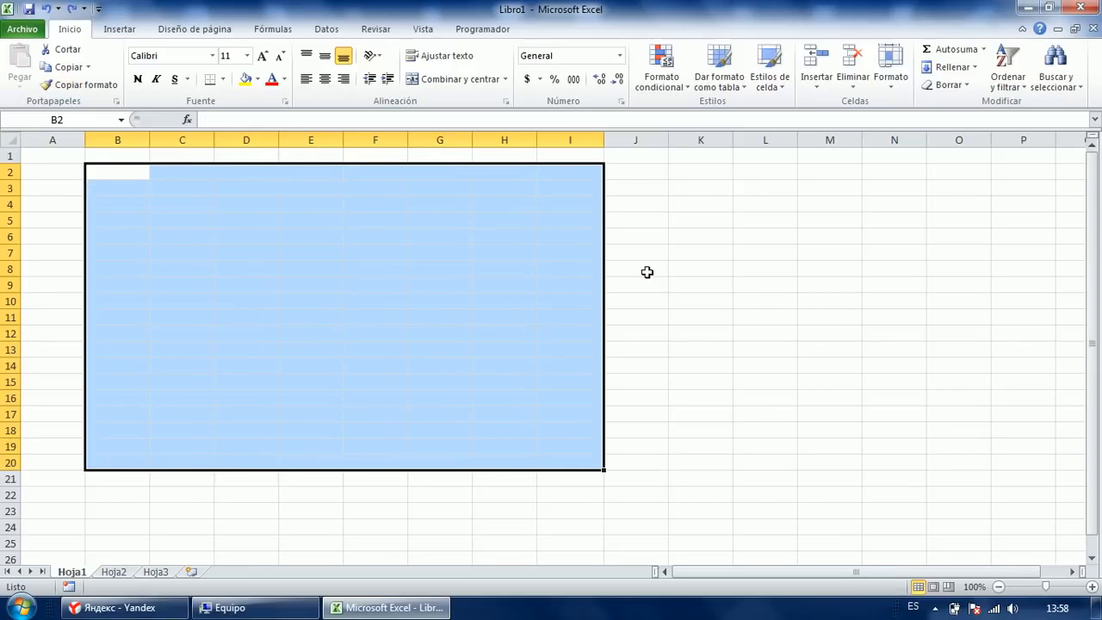
left_click_drag(233, 255, 231, 269)
left_click_drag(69, 174, 181, 356)
left_click_drag(289, 179, 431, 382)
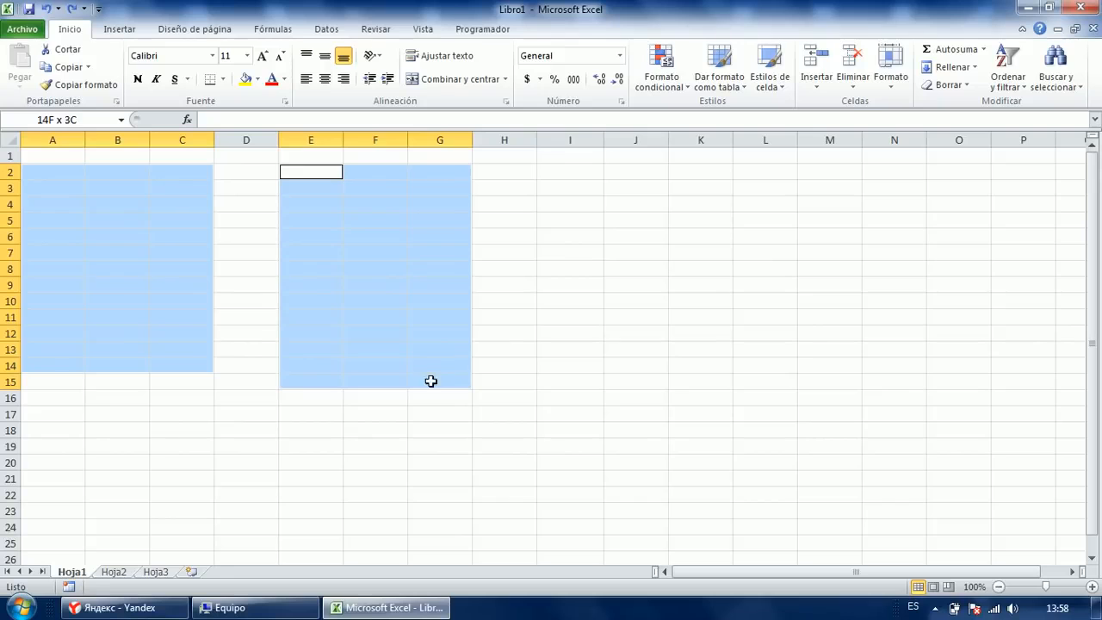
left_click(568, 221, "ctrl")
Add cells I5, I14, C19, G19, L16, L10, K7 and block M4:O16, then step through them.
left_click(570, 365, "ctrl")
left_click(439, 446, "ctrl")
left_click(182, 445, "ctrl")
left_click(750, 396, "ctrl")
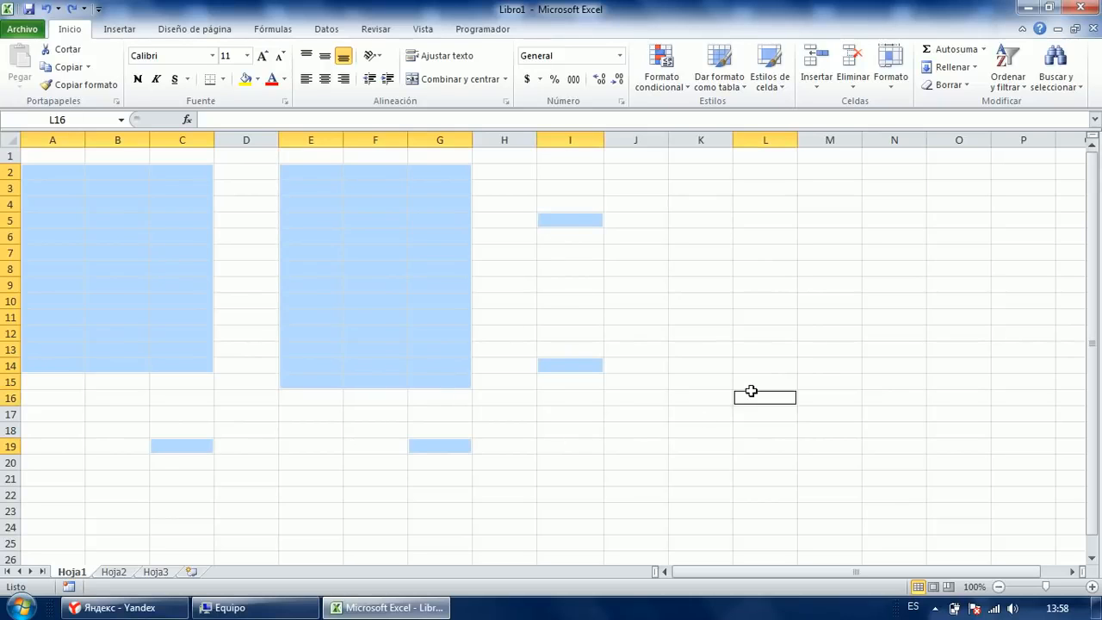
left_click(764, 301, "ctrl")
left_click(711, 253, "ctrl")
left_click_drag(828, 205, 947, 403)
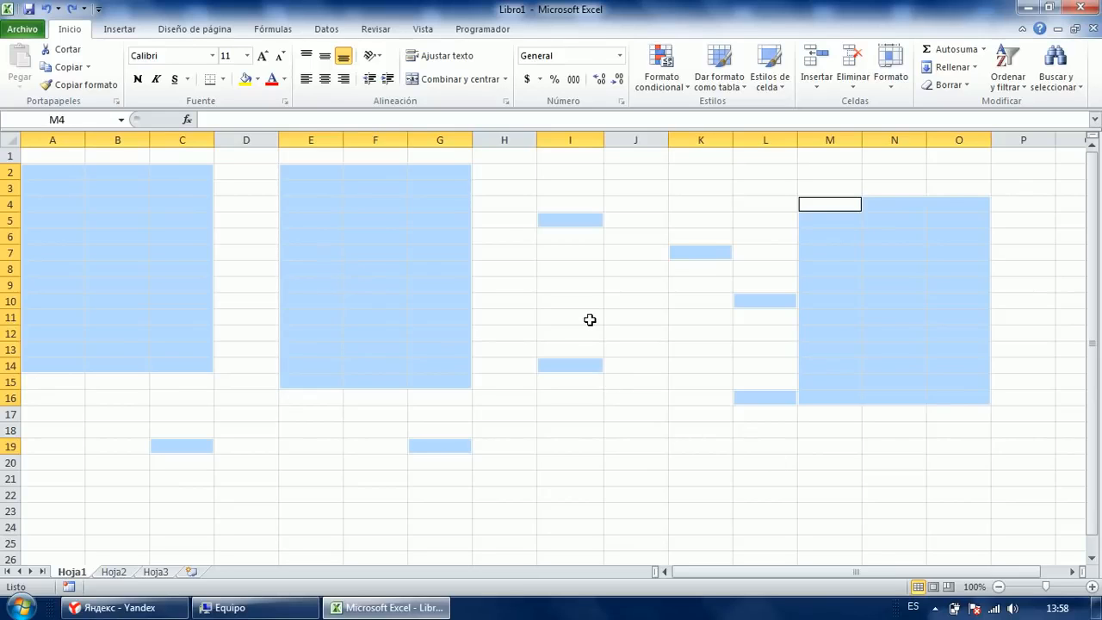
key("Return")
key("Return")
key("Return")
key("Return")
key("Return")
key("Return")
key("Return")
key("Return")
key("Return")
key("Return")
key("Return")
key("Return")
key("Return")
key("Return")
key("Return")
key("Return")
key("Return")
key("Return")
key("shift+Tab")
key("shift+Tab")
key("shift+Tab")
key("shift+Tab")
key("shift+Tab")
key("shift+Tab")
key("shift+Tab")
key("shift+Tab")
key("shift+Tab")
key("shift+Tab")
key("shift+Tab")
key("shift+Tab")
key("shift+Tab")
key("shift+Tab")
key("shift+Tab")
key("shift+Tab")
key("shift+Tab")
key("shift+Tab")
key("shift+Tab")
key("shift+Tab")
key("shift+Tab")
key("shift+Tab")
key("shift+Tab")
key("shift+Tab")
key("shift+Tab")
key("shift+Tab")
key("shift+Tab")
key("shift+Tab")
key("shift+Tab")
key("shift+Tab")
key("shift+Tab")
key("shift+Tab")
key("shift+Tab")
key("shift+Tab")
key("shift+Tab")
key("shift+Tab")
key("shift+Tab")
key("shift+Tab")
key("shift+Tab")
key("shift+Tab")
key("shift+Tab")
key("shift+Tab")
key("shift+Tab")
key("shift+Tab")
key("shift+Tab")
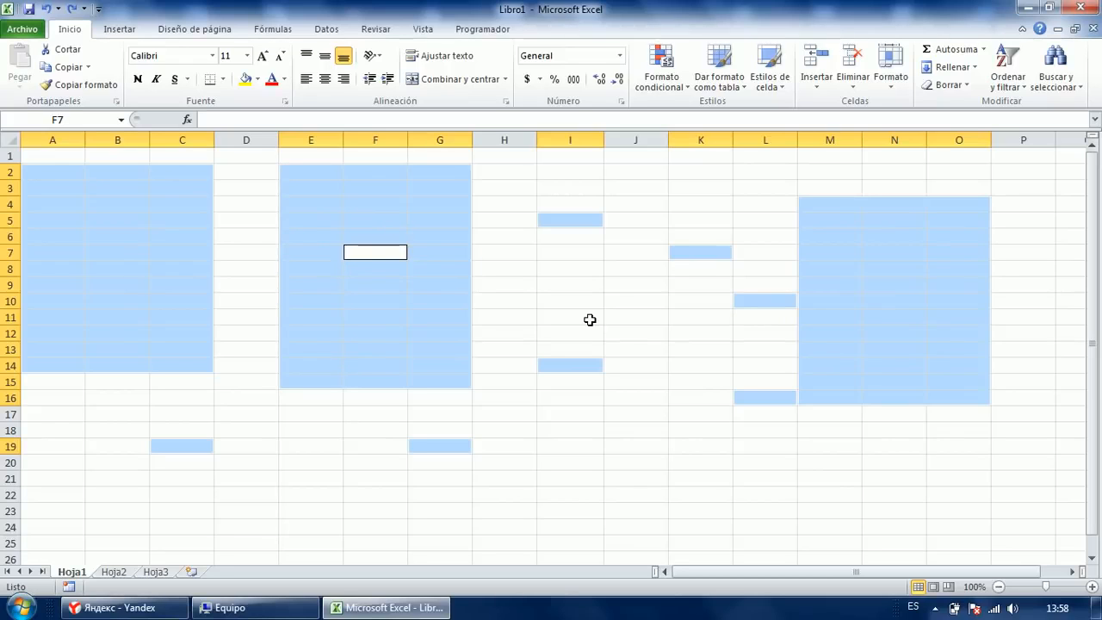
Enter Informacion into all 127 selected cells, including A2:C14, E2:G15 and M4:O16.
type("Informacion")
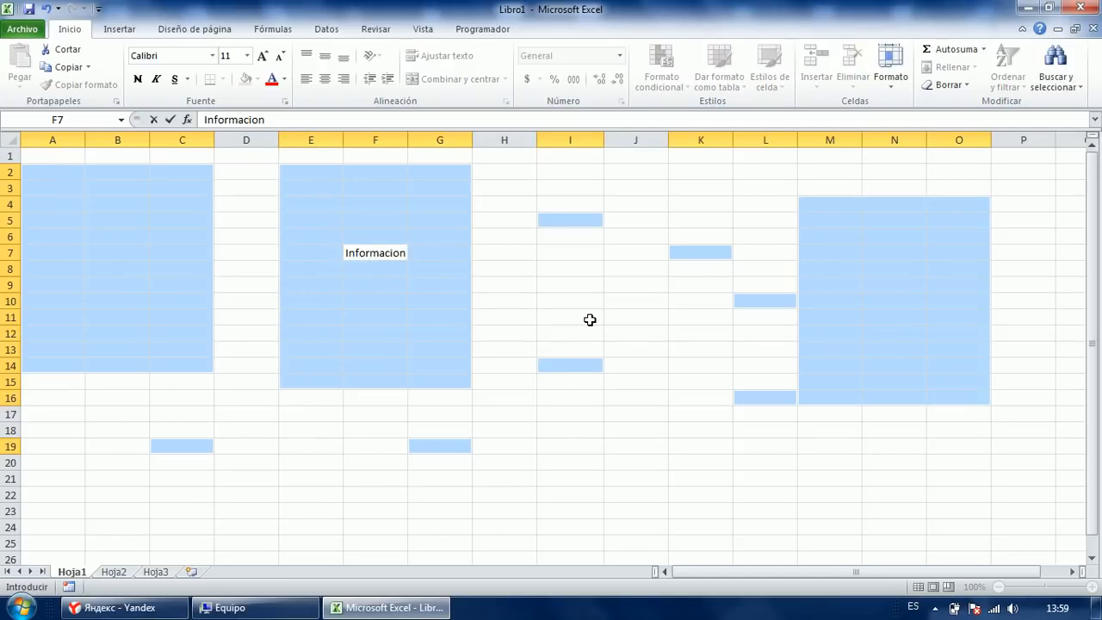
key("ctrl+Return")
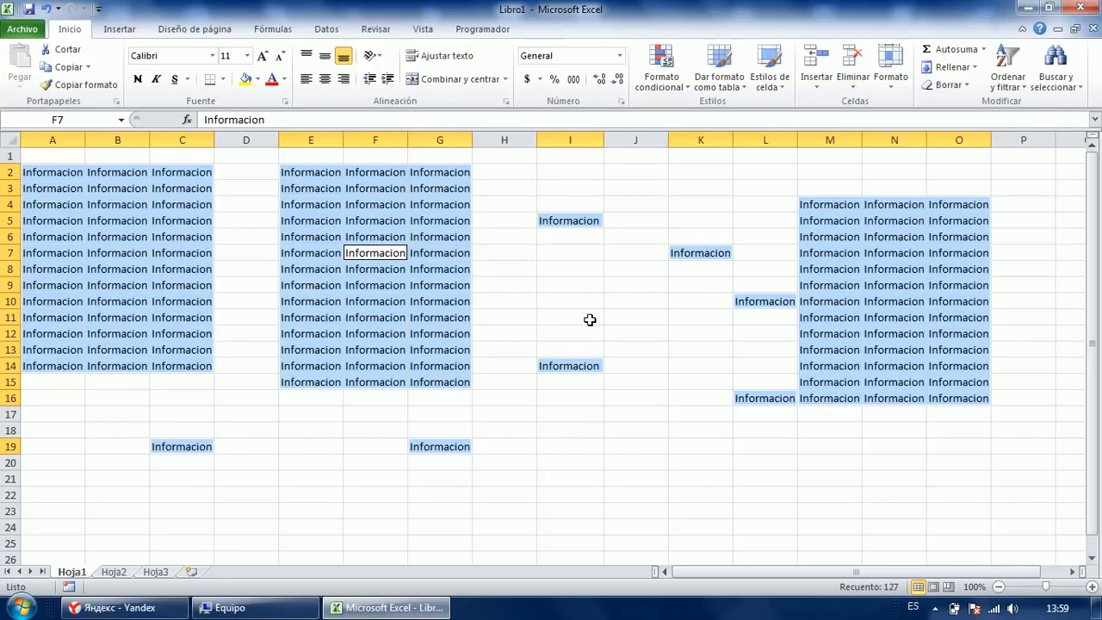
left_click(507, 268)
left_click(346, 295)
left_click(320, 268)
left_click(241, 267)
left_click(112, 234)
left_click(117, 305)
left_click(47, 240)
key("Right")
key("Right")
key("ctrl+Right")
key("ctrl+Left")
key("Left")
key("Left")
key("Up")
key("Up")
key("Up")
key("Up")
key("Down")
key("Down")
key("Down")
key("Up")
key("Up")
key("Up")
key("Down")
key("Down")
key("Down")
key("Down")
key("Down")
key("Up")
key("Up")
key("Up")
key("Up")
key("Up")
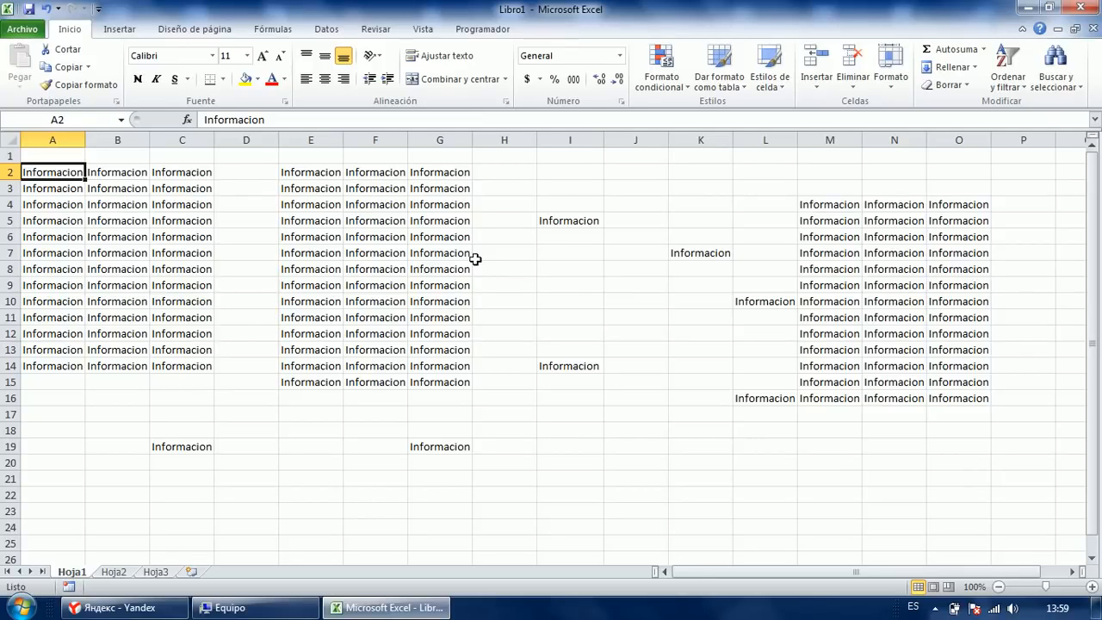
key("Down")
key("Down")
key("Down")
key("Down")
key("Down")
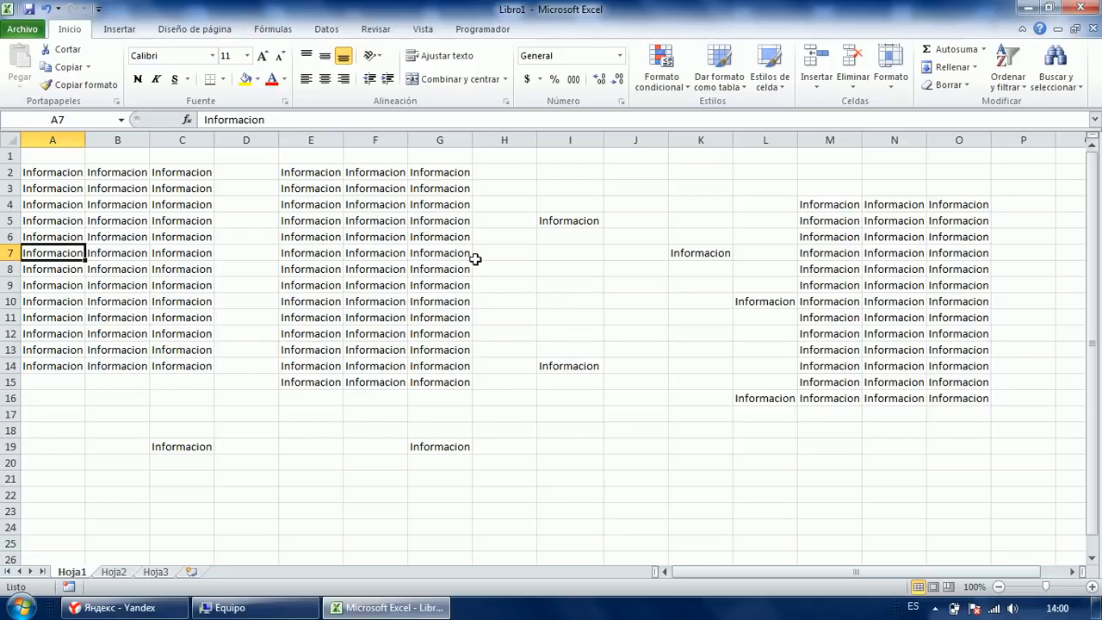
key("Right")
key("Right")
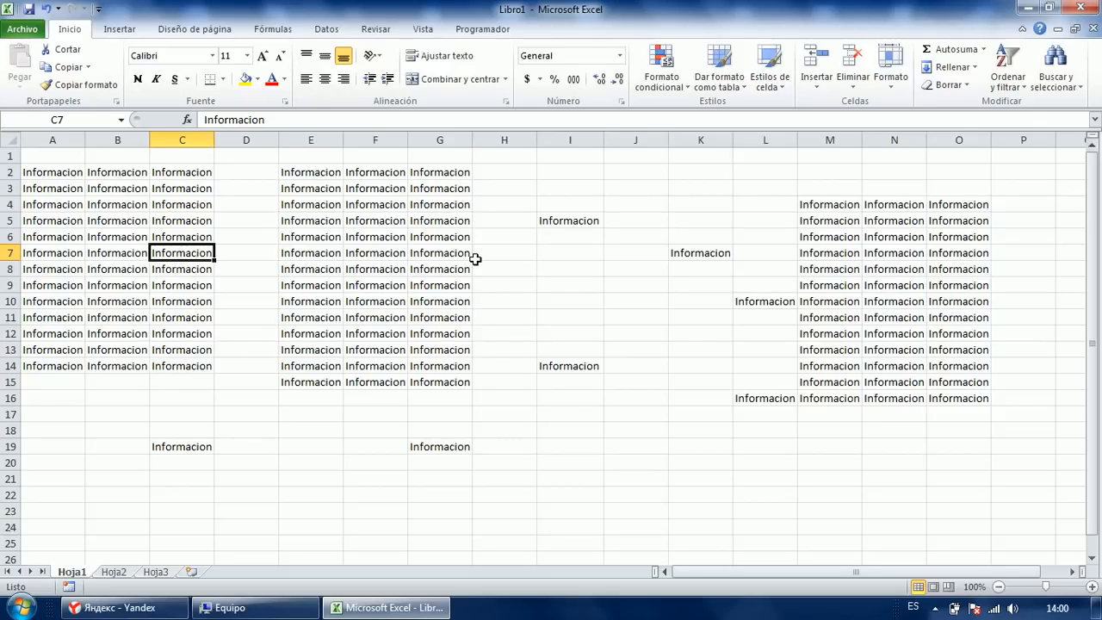
key("Right")
key("Right")
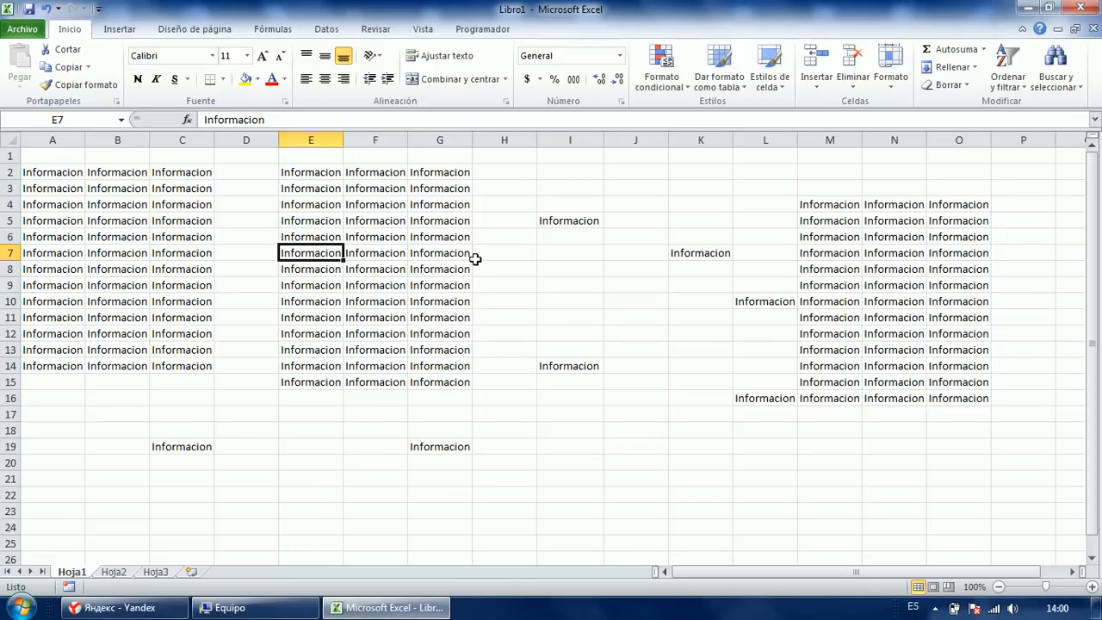
key("ctrl+Right")
key("ctrl+Right")
key("ctrl+Right")
key("ctrl+Right")
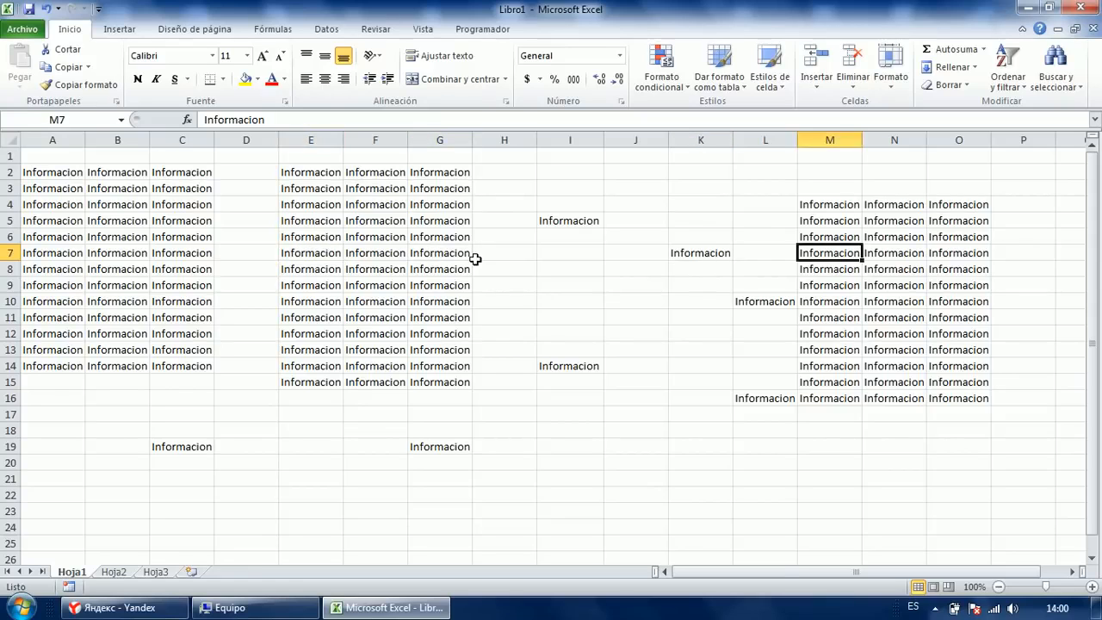
key("ctrl+Left")
key("ctrl+Left")
key("ctrl+Left")
key("ctrl+Left")
key("ctrl+Left")
key("ctrl+Left")
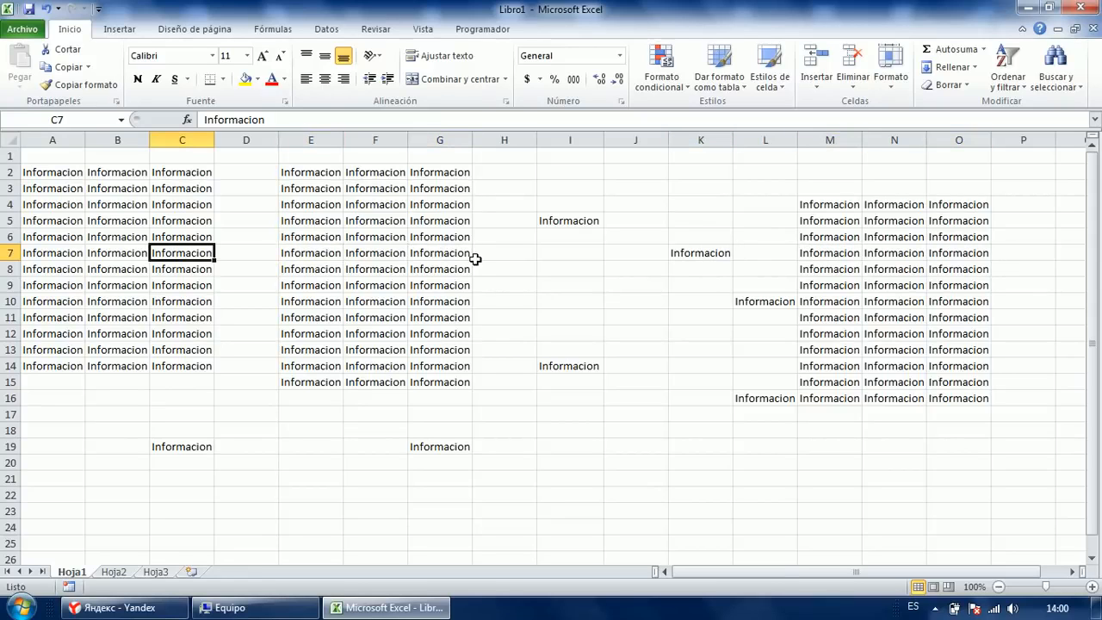
key("Down")
key("Down")
key("Down")
key("Down")
key("Down")
key("Down")
key("Down")
key("ctrl+Right")
key("ctrl+Right")
key("ctrl+Right")
key("ctrl+Right")
key("ctrl+Right")
key("ctrl+Right")
key("ctrl+Left")
key("ctrl+Left")
key("ctrl+Up")
key("ctrl+Down")
key("ctrl+Up")
key("ctrl+Down")
key("ctrl+Up")
key("ctrl+Down")
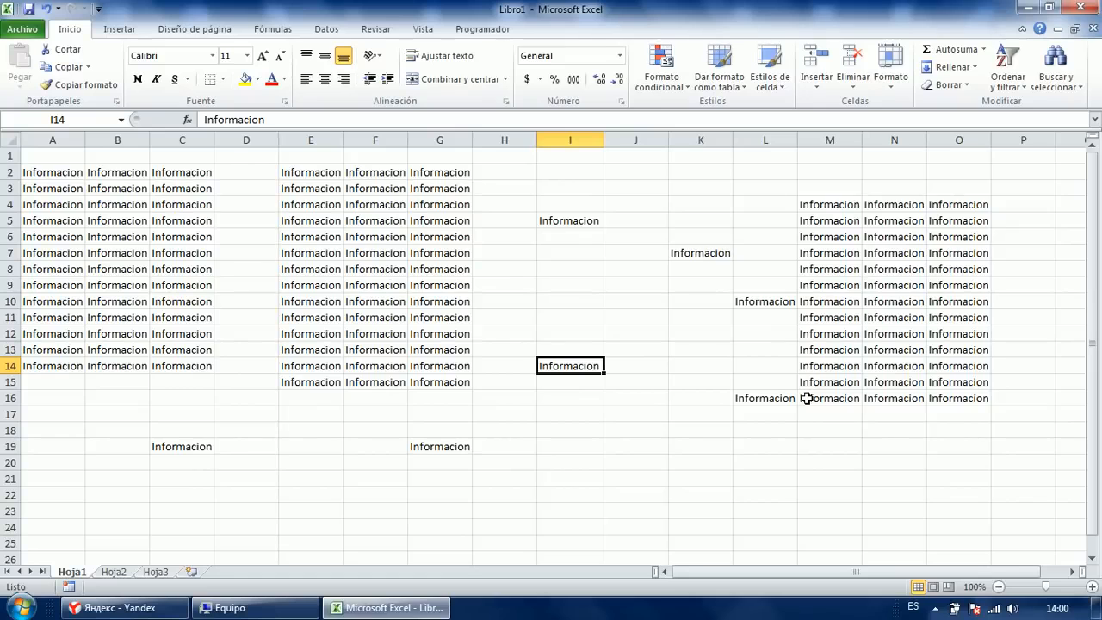
key("ctrl+Down")
key("Left")
key("Left")
key("Left")
key("ctrl+Up")
key("ctrl+Up")
key("ctrl+Down")
key("ctrl+Down")
key("ctrl+Up")
key("Left")
key("ctrl+Down")
key("ctrl+Left")
key("Up")
key("ctrl+Right")
key("ctrl+Right")
key("ctrl+Right")
key("ctrl+Right")
key("ctrl+Right")
key("ctrl+Right")
key("ctrl+Right")
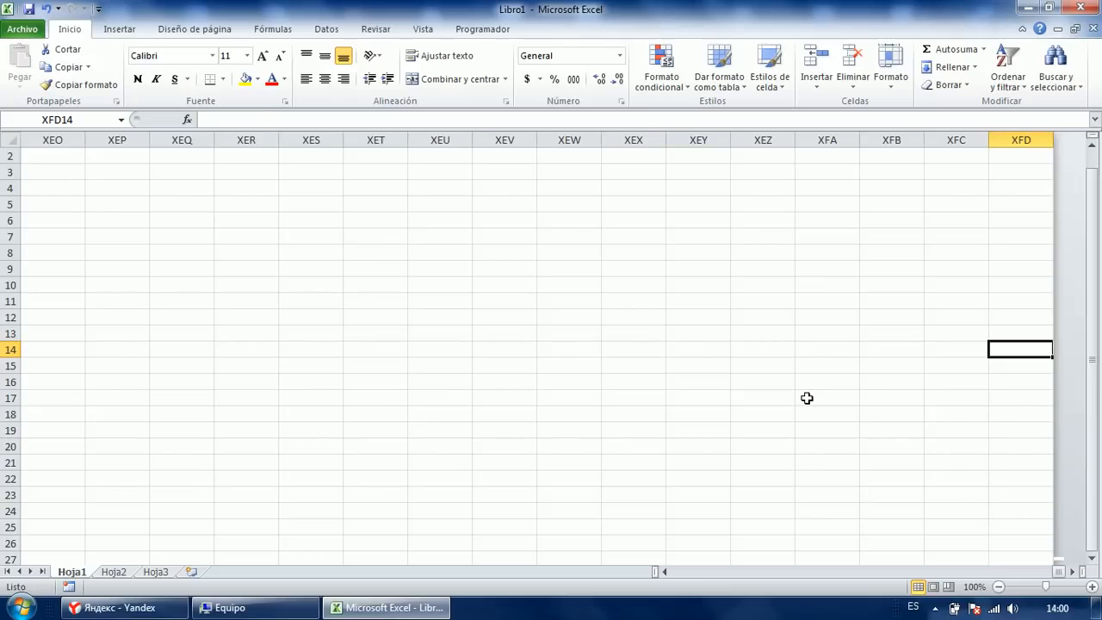
key("ctrl+Left")
key("ctrl+Left")
key("ctrl+Left")
key("ctrl+Left")
key("ctrl+Left")
key("ctrl+Left")
key("ctrl+Left")
key("Up")
key("Up")
key("Up")
key("Right")
key("Right")
key("Right")
key("Right")
key("Right")
key("Up")
key("Up")
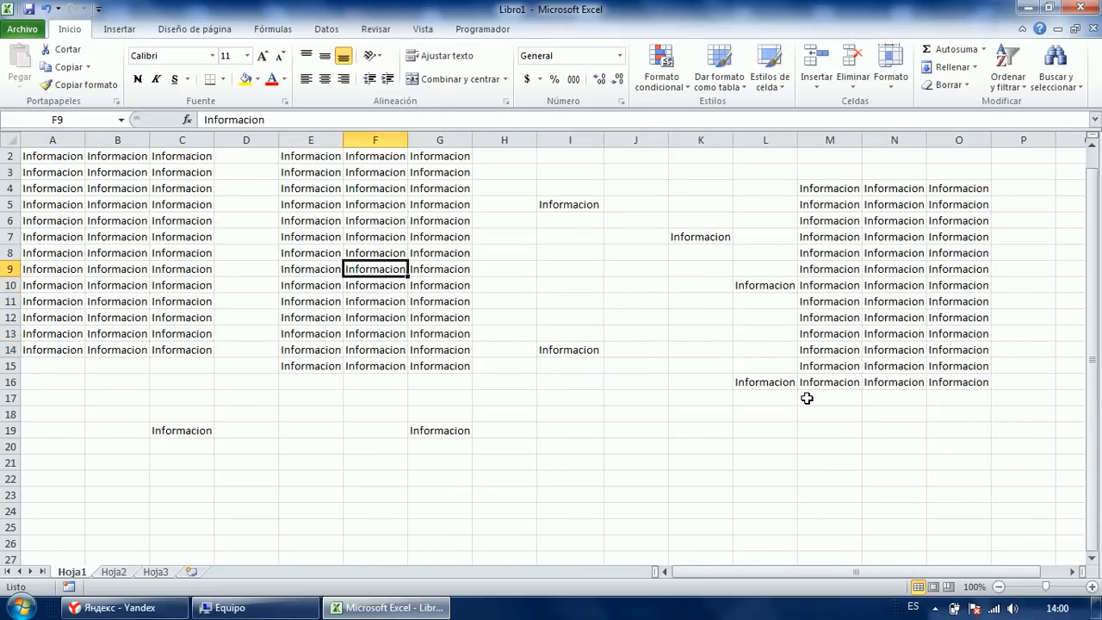
key("ctrl+Up")
key("ctrl+Down")
key("ctrl+Up")
key("ctrl+Up")
key("Down")
key("Down")
key("Down")
key("Down")
key("Down")
key("Down")
key("Up")
key("ctrl+Left")
key("ctrl+Left")
key("Left")
key("Left")
key("Up")
key("Up")
key("Up")
key("Up")
key("shift+Right")
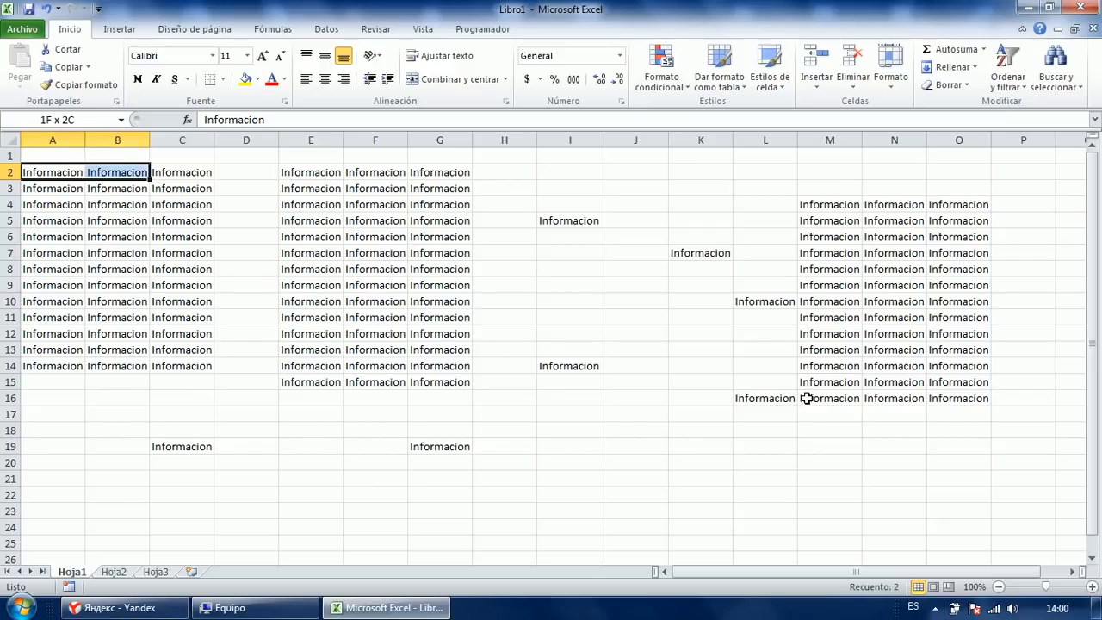
key("shift+Right")
key("shift+Down")
key("shift+Down")
key("shift+Down")
key("shift+Down")
key("shift+Down")
key("shift+Down")
key("shift+Down")
key("shift+Down")
key("shift+Left")
key("shift+Left")
key("shift+Up")
key("shift+Up")
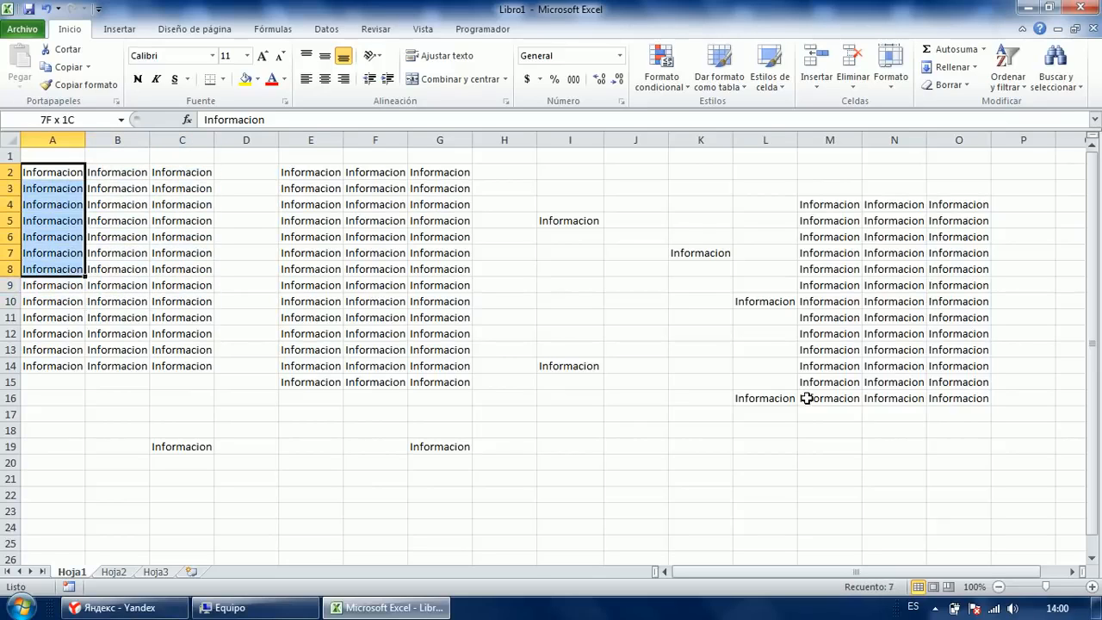
key("shift+Up")
key("shift+Up")
key("shift+Up")
key("shift+Up")
key("shift+Up")
key("shift+Up")
key("Right")
key("Right")
key("Right")
Fill D2:D14 with sdfghjkl using Ctrl+Enter.
key("shift+Down")
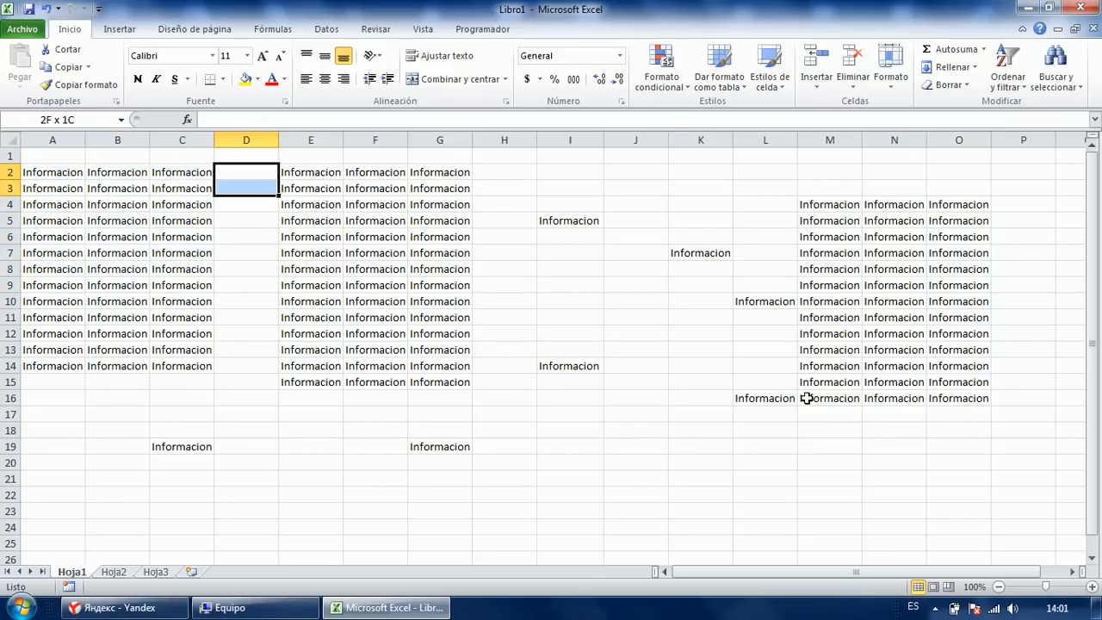
key("shift+Down")
key("shift+Down")
key("shift+Down")
key("shift+Down")
key("shift+Down")
key("shift+Down")
key("shift+Down")
key("shift+Down")
key("shift+Down")
key("shift+Down")
key("shift+Down")
type("sdfghjkl")
key("ctrl+Return")
Move the active cell back to A2.
key("Up")
key("Down")
key("Left")
key("Left")
key("Down")
key("Left")
key("Up")
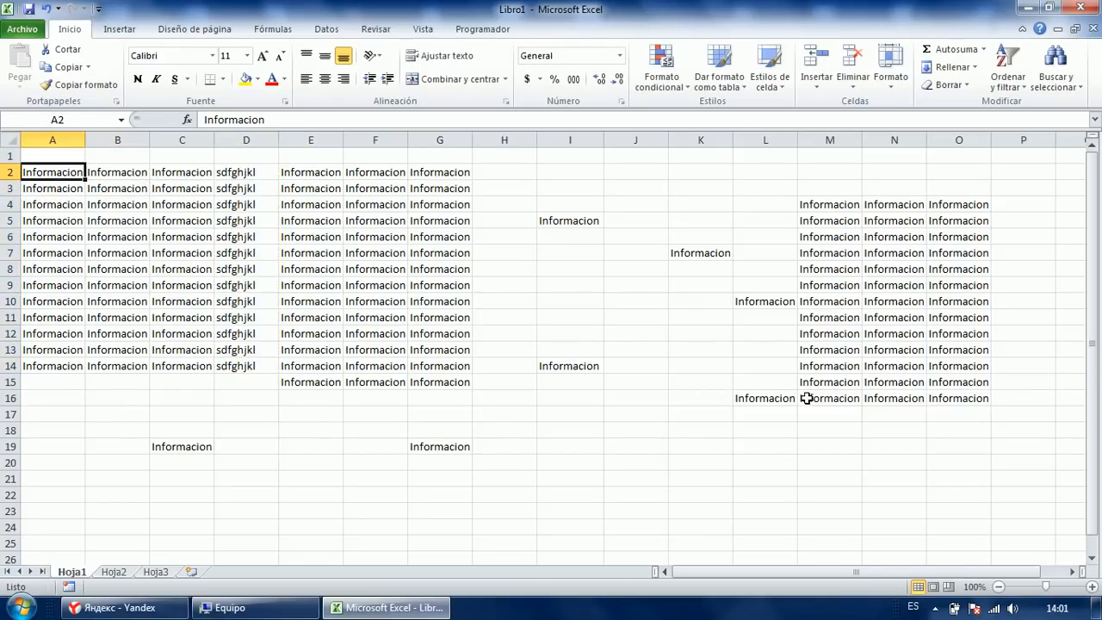
Select A2:G14 from A2, finishing with Ctrl+Shift+Right and Ctrl+Shift+Down.
key("shift+Right")
key("shift+Right")
key("shift+Right")
key("shift+Left")
key("shift+Left")
key("shift+Right")
key("shift+Right")
key("shift+Left")
key("shift+Left")
key("shift+Left")
key("shift+Right")
key("shift+Left")
key("ctrl+shift+Right")
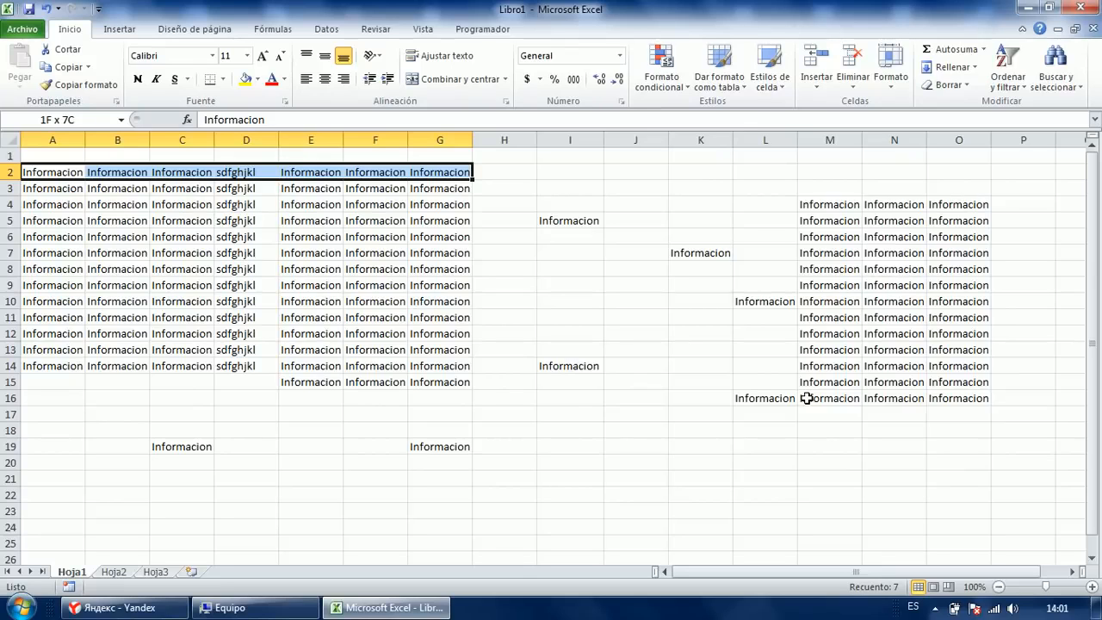
key("ctrl+shift+Down")
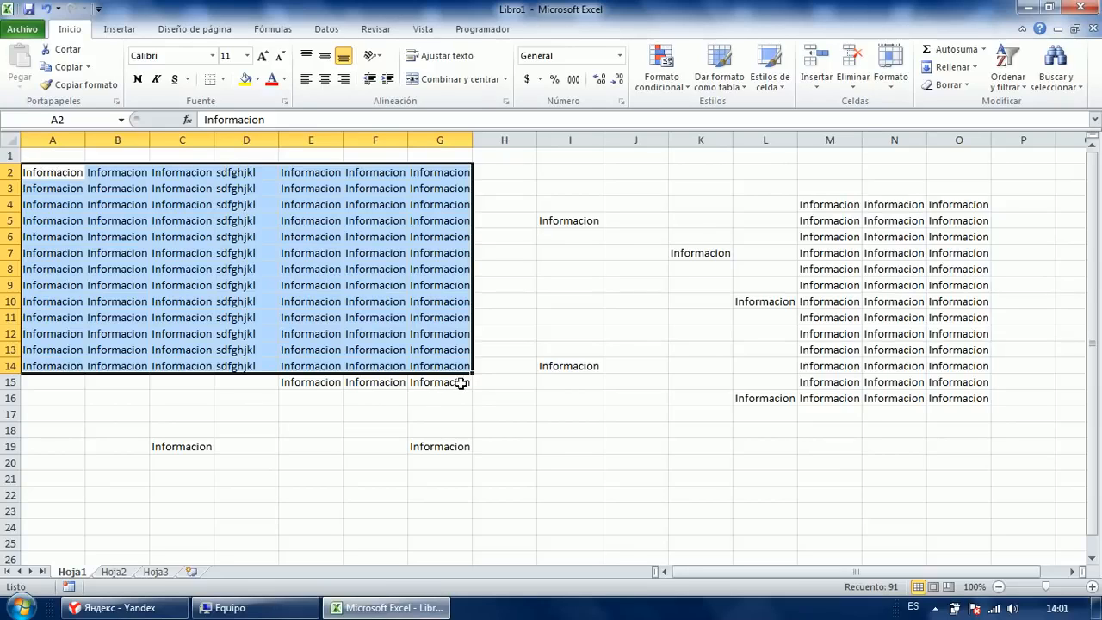
Fill E16:G19 with asdgfhjkl in one go.
left_click_drag(319, 400, 433, 444)
type("asdgfhjkl")
key("ctrl+Return")
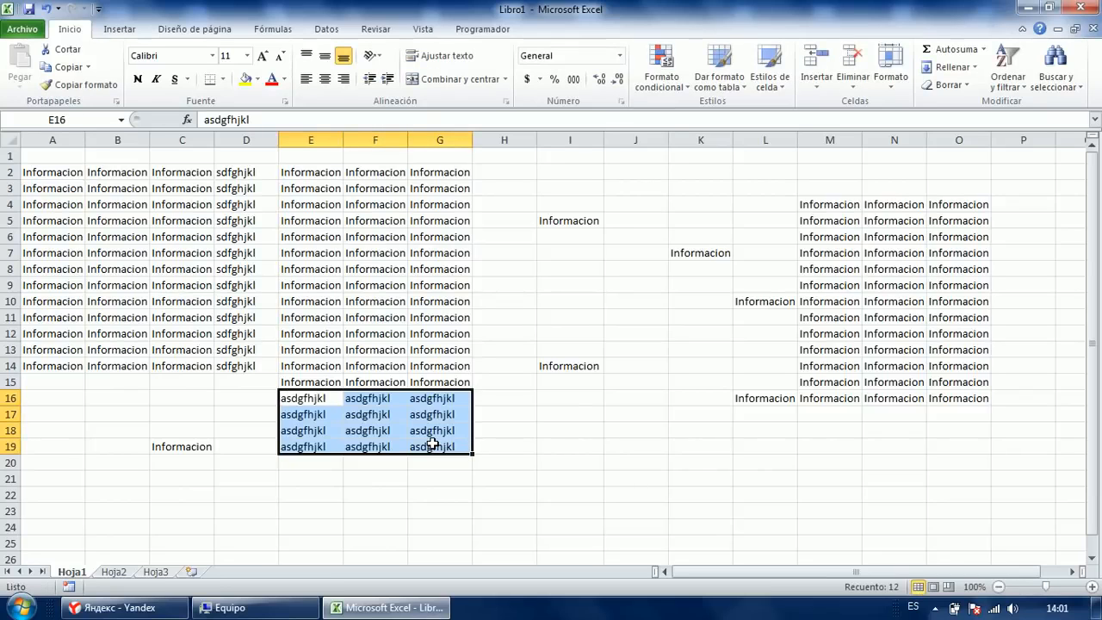
Select A2:G14 from A2 using Ctrl+Shift+arrow keys.
left_click(57, 179)
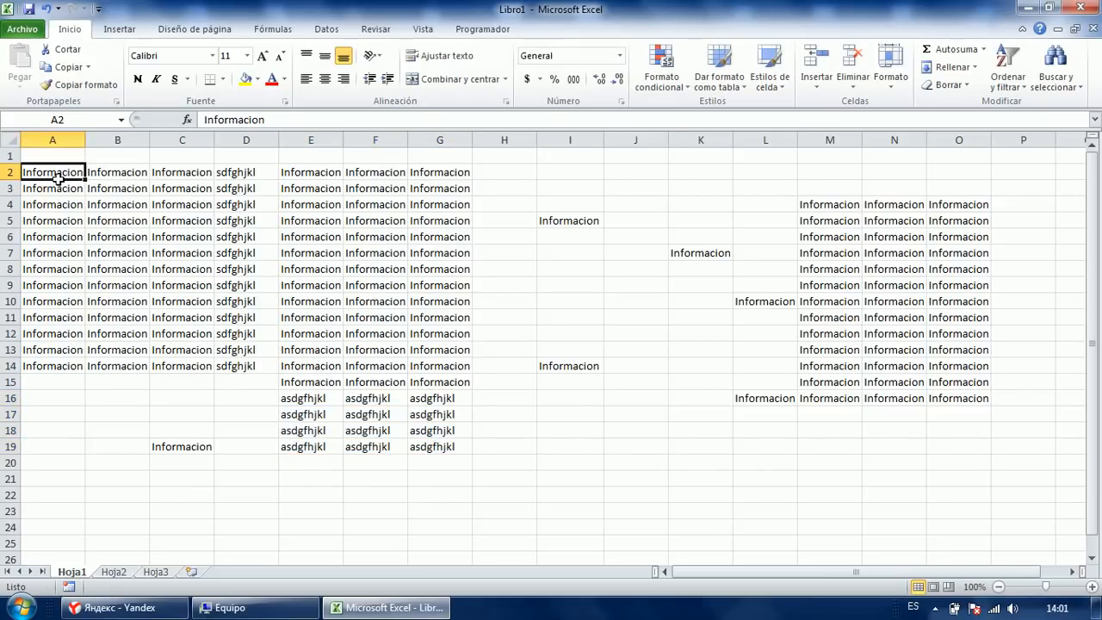
key("ctrl+shift+Right")
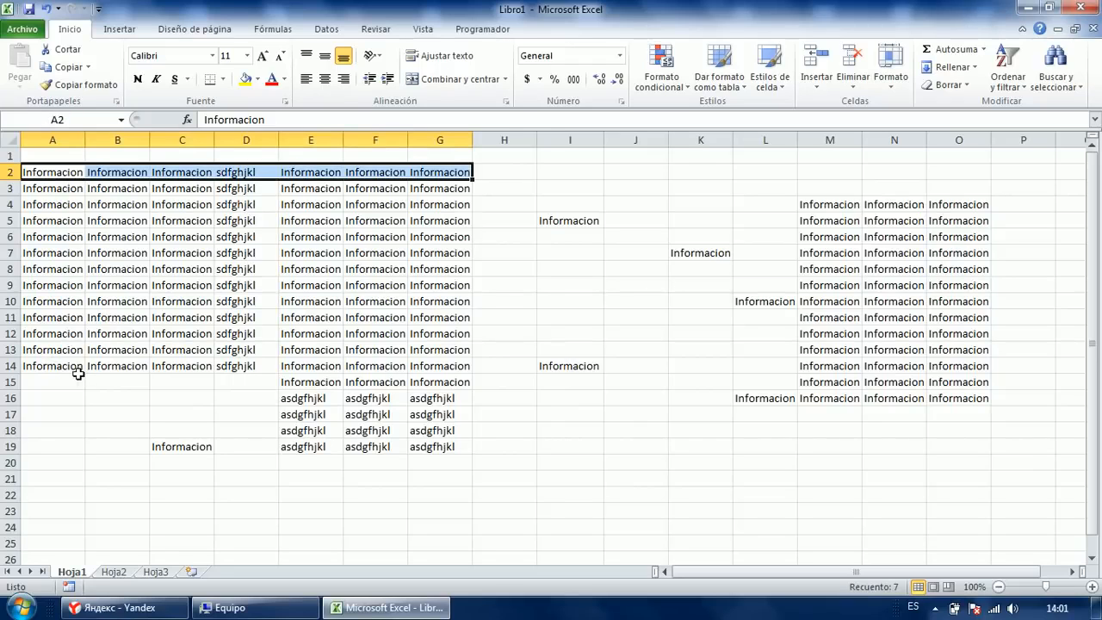
key("ctrl+shift+Down")
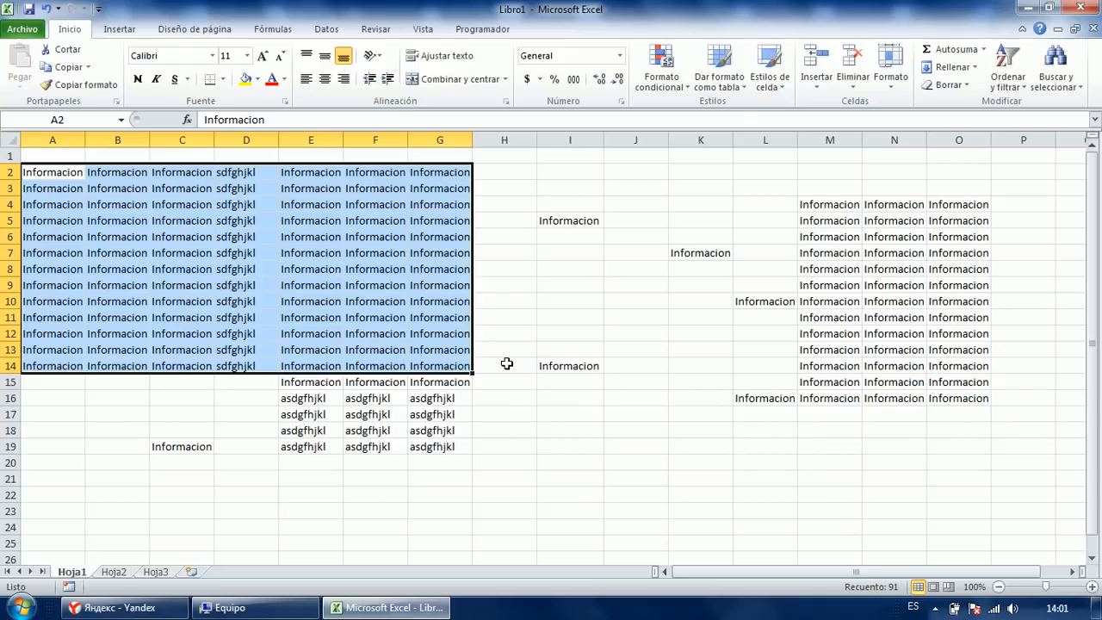
key("ctrl+shift+Down")
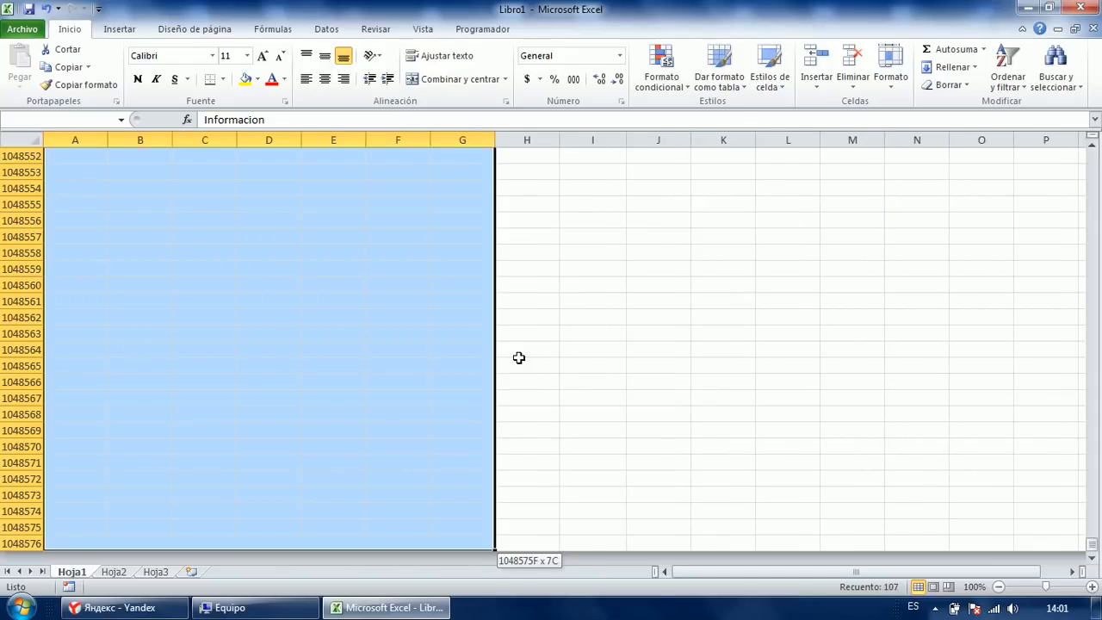
key("ctrl+shift+Up")
Expand the selection to entire rows 2–14, then collapse it to cell A5.
scroll(518, 357, "up", 5)
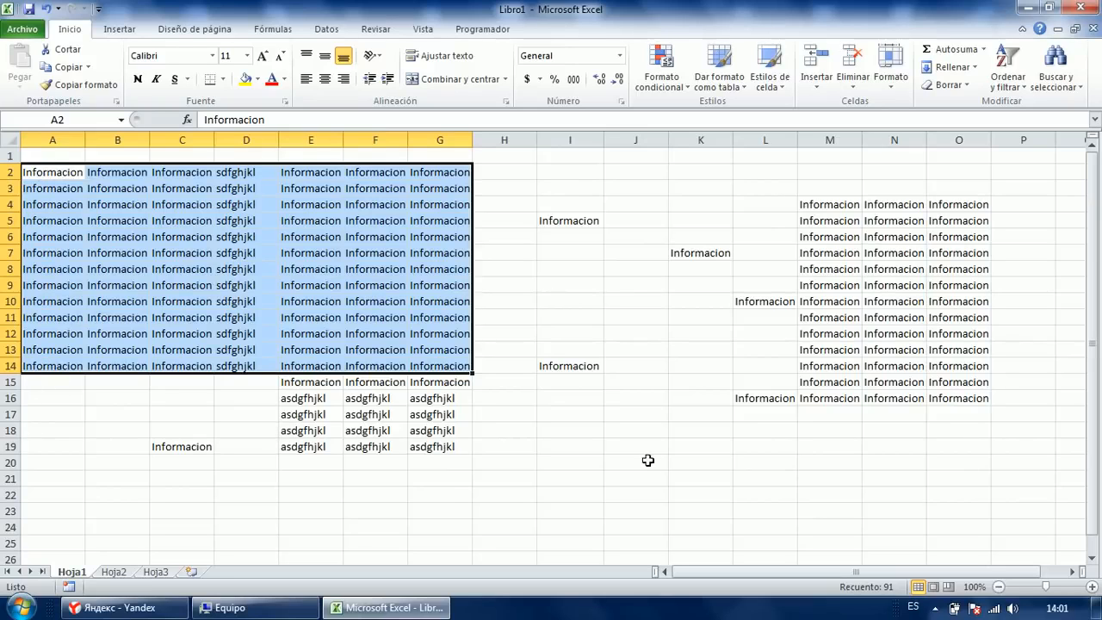
key("shift+space")
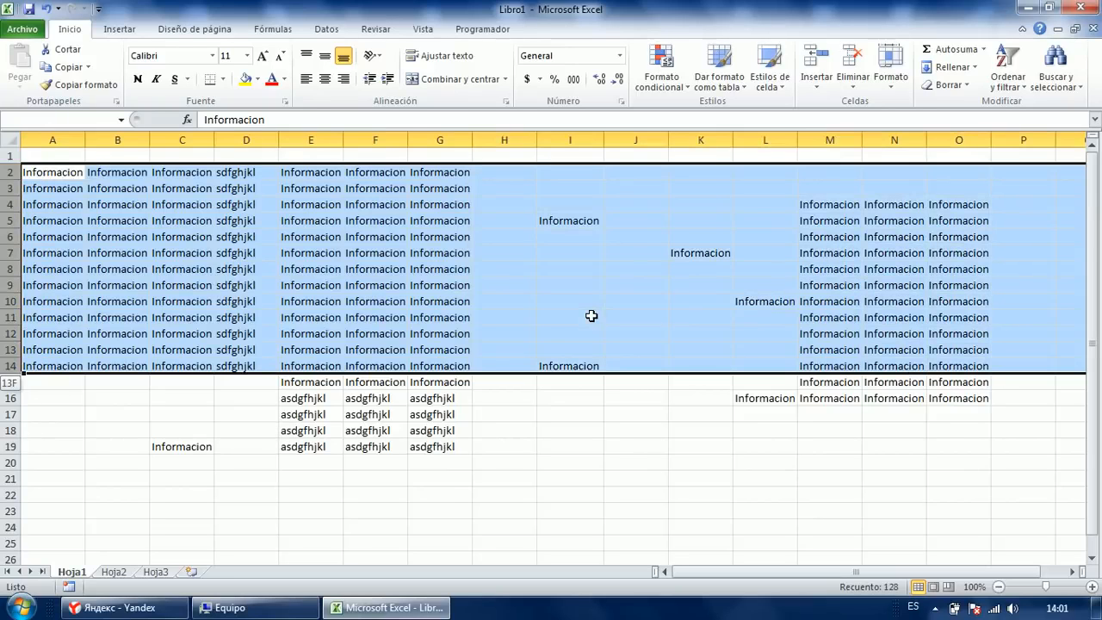
key("ctrl+shift+Left")
key("Down")
key("Down")
key("Down")
key("Down")
key("Up")
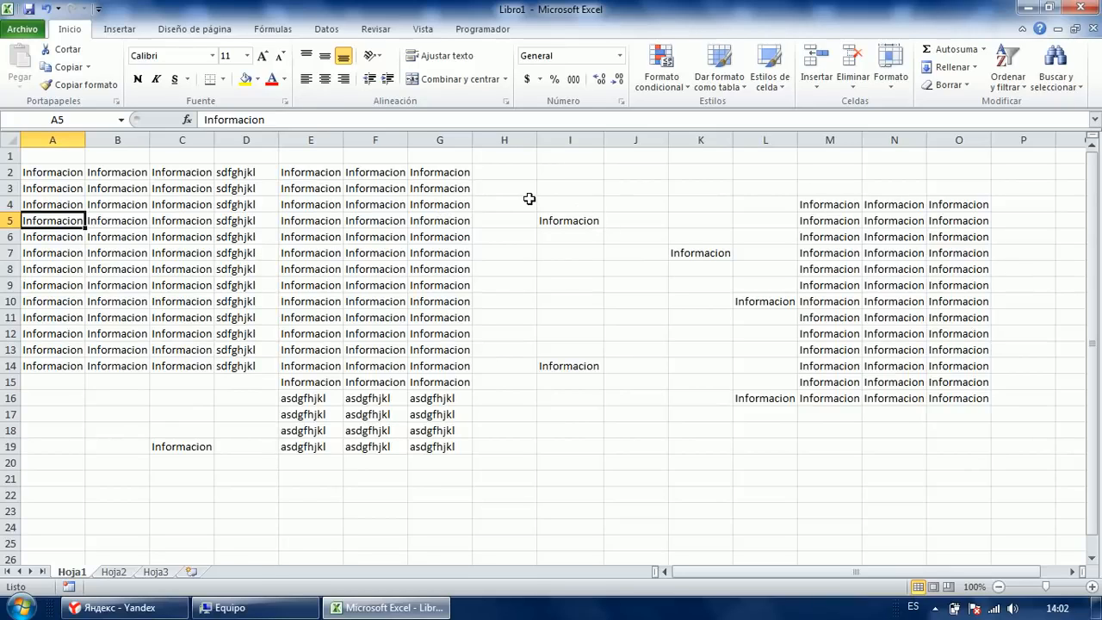
Type 'adsads' into cell A22.
key("ctrl+shift+Right")
key("ctrl+shift+Right")
key("ctrl+shift+Right")
key("ctrl+shift+Right")
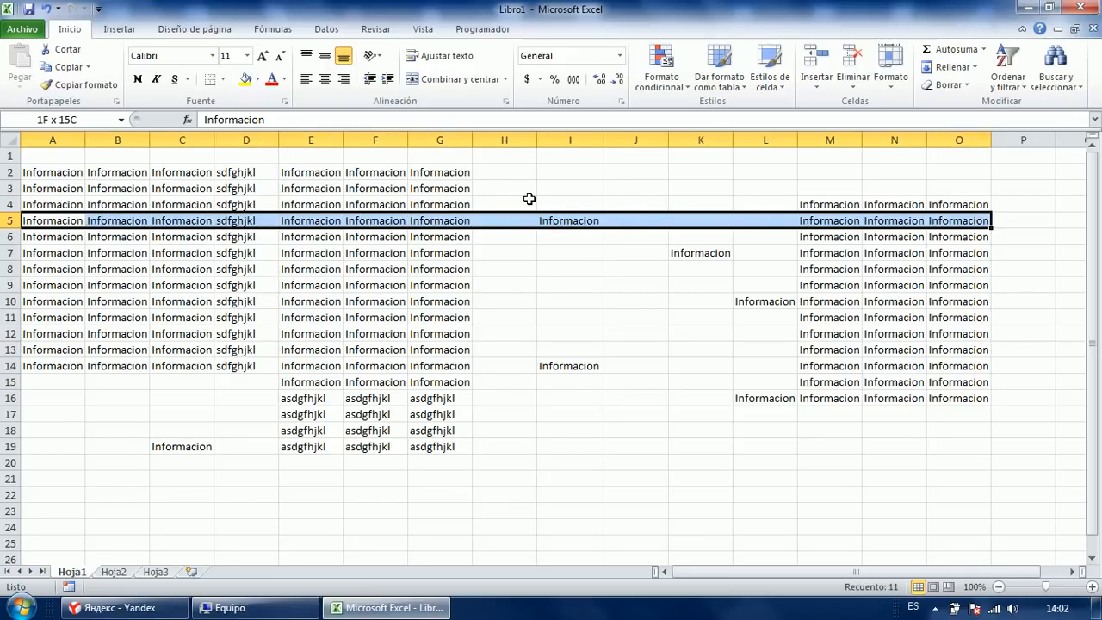
left_click(58, 431)
left_click(53, 462)
left_click(56, 500)
type("adsads")
left_click(95, 415)
left_click(53, 232)
Select A5:O22 with Shift+arrows and delete its contents.
left_click(45, 216)
key("shift+Right")
key("shift+Right")
key("shift+Right")
key("shift+Right")
key("shift+Right")
key("shift+Right")
key("shift+Right")
key("shift+Right")
key("shift+Right")
key("shift+Right")
key("shift+Right")
key("shift+Right")
key("shift+Right")
key("shift+Right")
key("shift+Down")
key("shift+Down")
key("shift+Down")
key("shift+Down")
key("shift+Down")
key("shift+Down")
key("shift+Down")
key("shift+Down")
key("shift+Down")
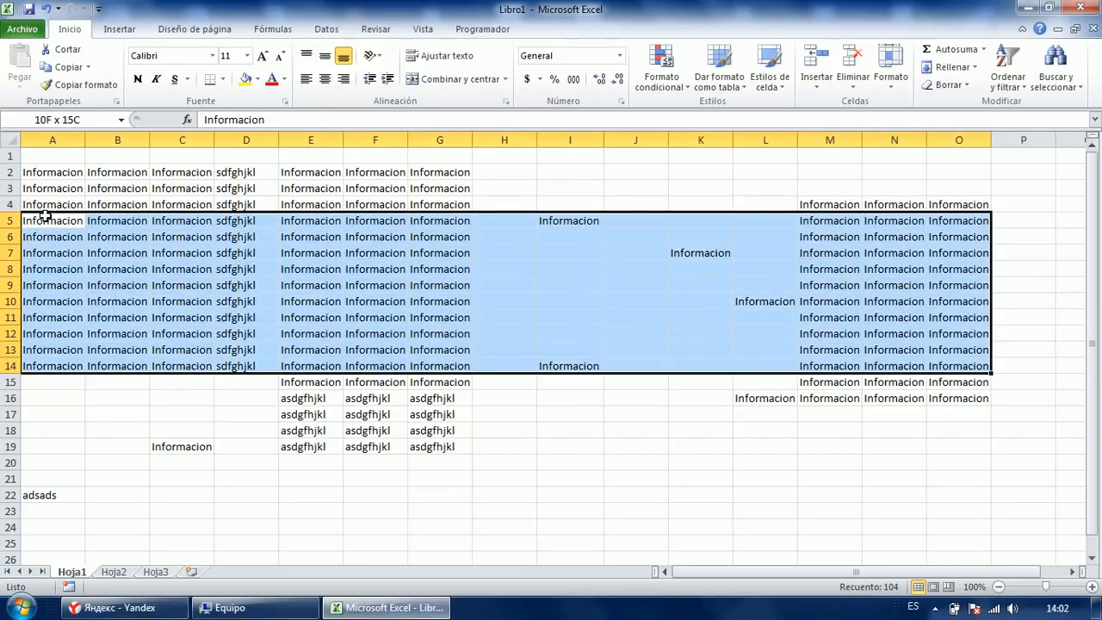
key("shift+Down")
key("shift+Down")
key("shift+Down")
key("shift+Down")
key("shift+Down")
key("shift+Down")
key("shift+Down")
key("shift+Down")
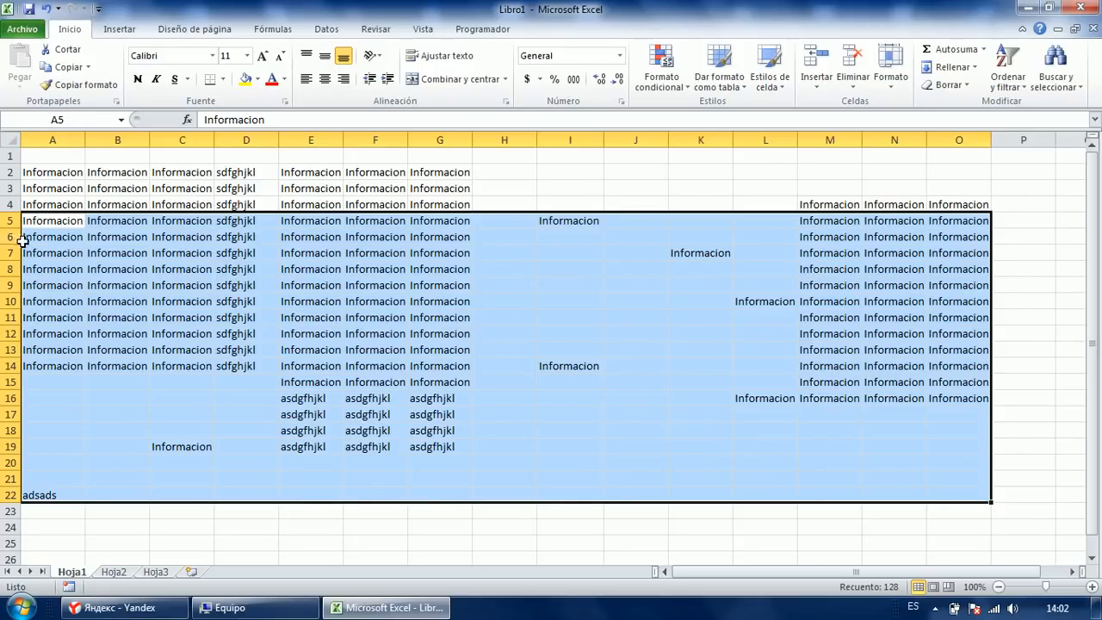
key("Delete")
Clear the remaining entries in A1:H12 and E3:P10.
left_click_drag(481, 328, 50, 159)
key("Delete")
left_click_drag(311, 301, 836, 184)
key("Delete")
left_click_drag(787, 566, 707, 570)
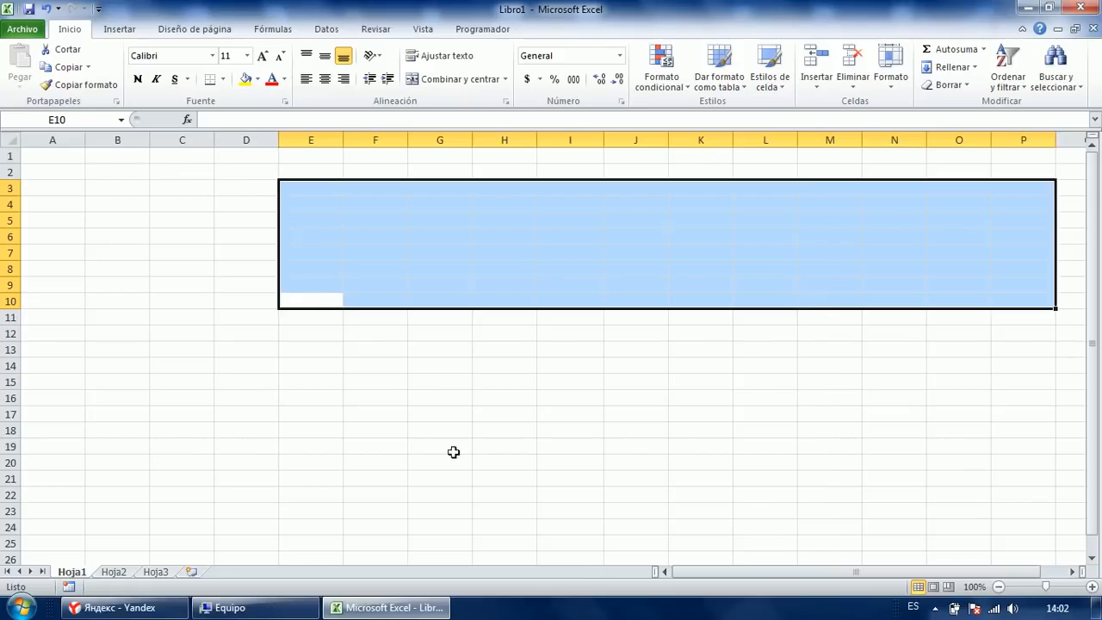
left_click(374, 348)
left_click(232, 206)
left_click(155, 203)
left_click(53, 159)
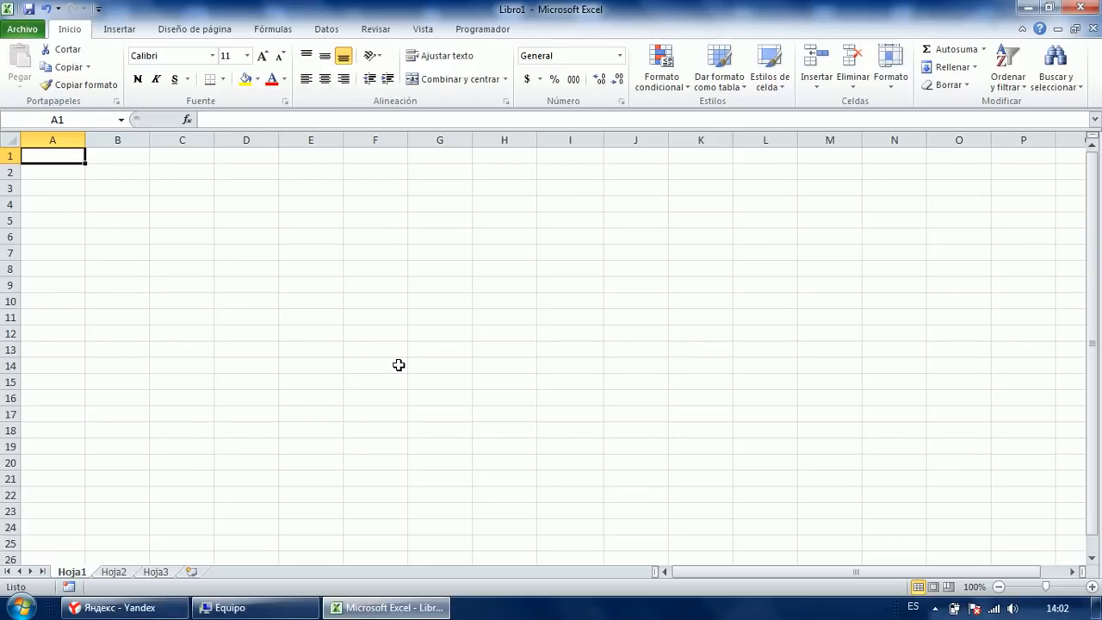
key("F5")
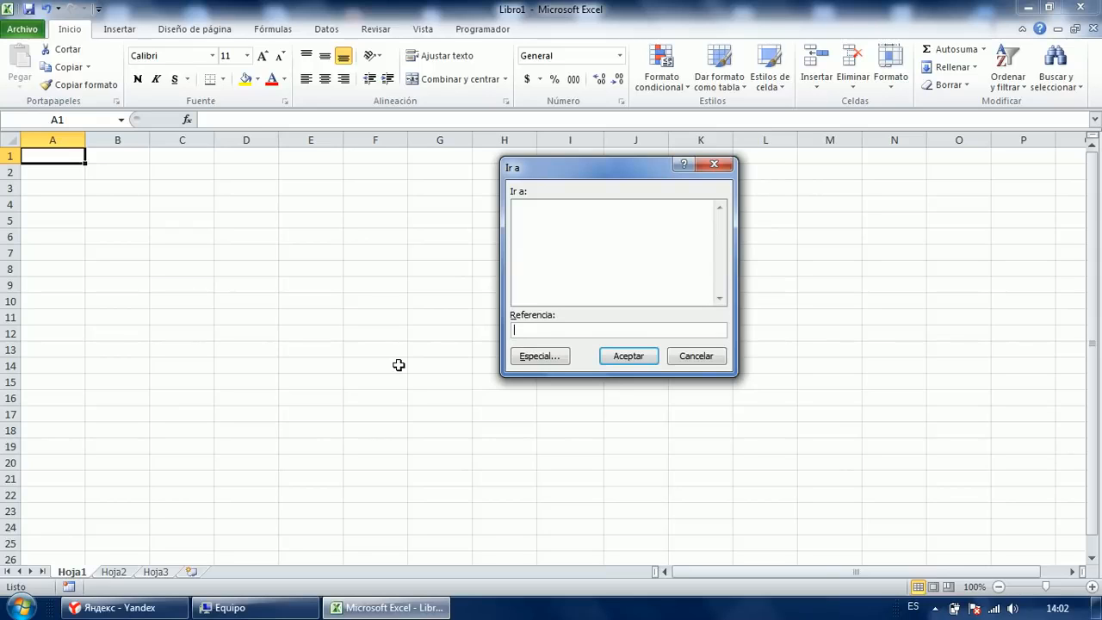
key("Return")
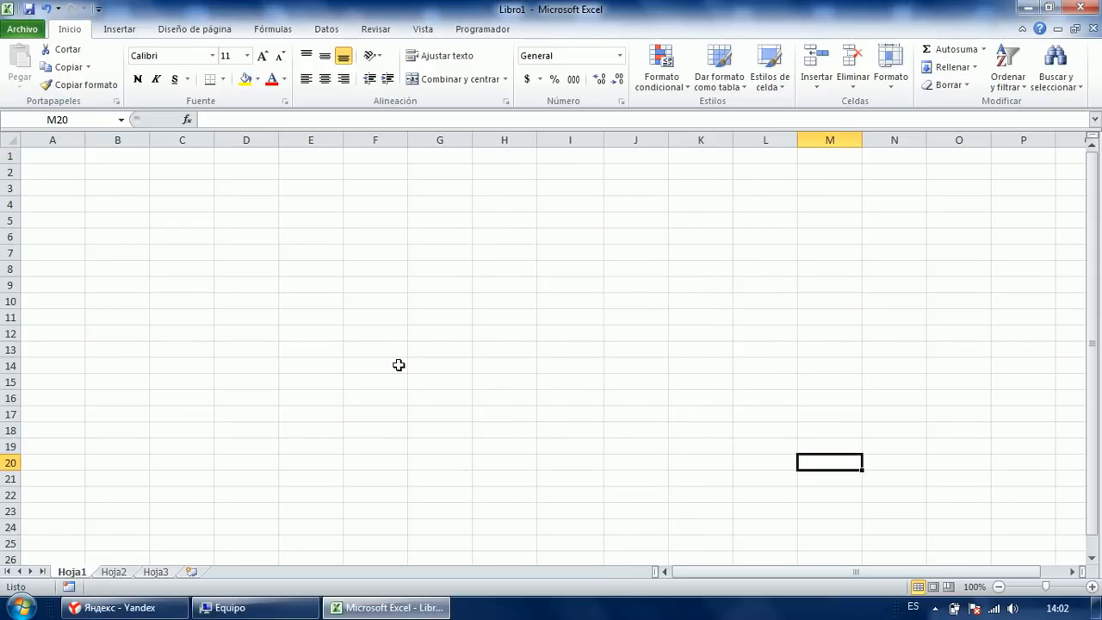
left_click(327, 308)
left_click(220, 258)
left_click(145, 238)
left_click(137, 207)
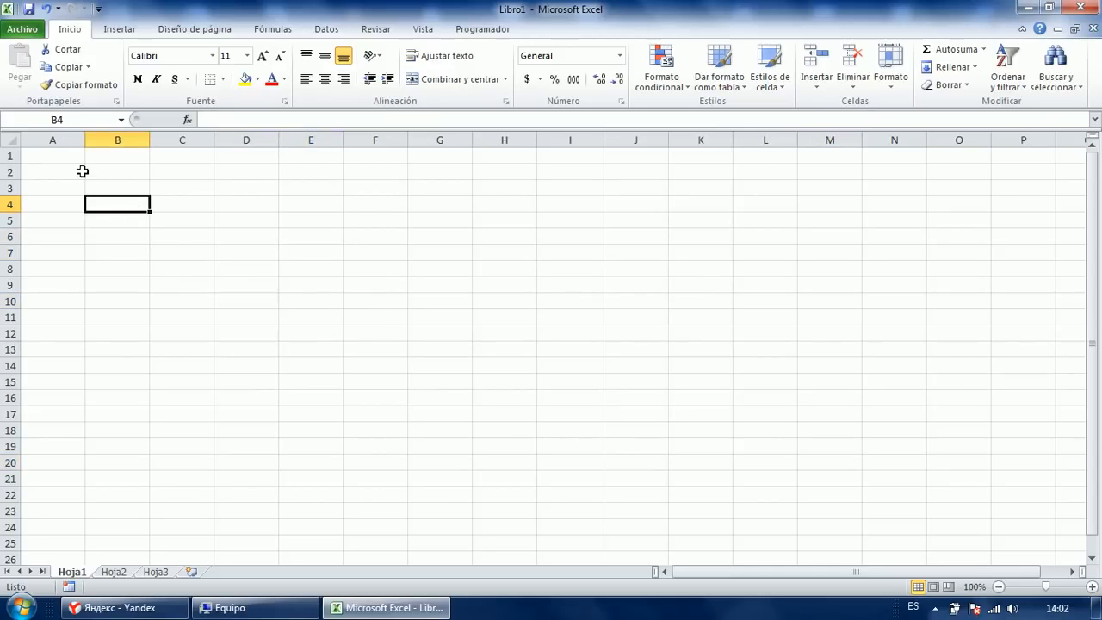
Fill A1:A100 with 34556 using Ctrl+Enter, then delete the values again.
left_click(55, 154)
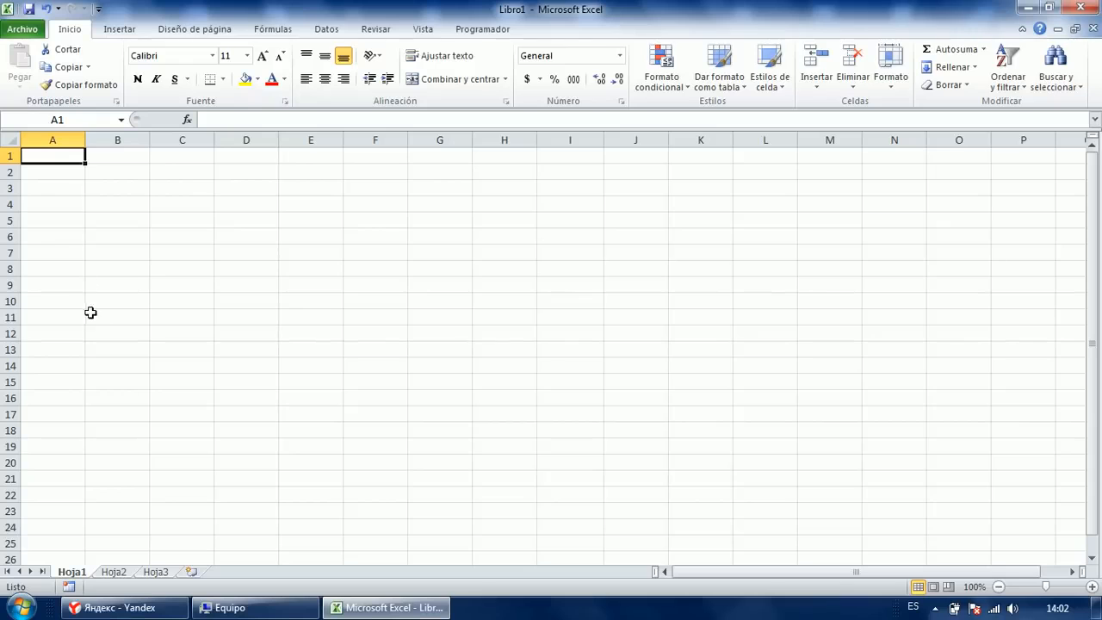
scroll(61, 271, "down", 20)
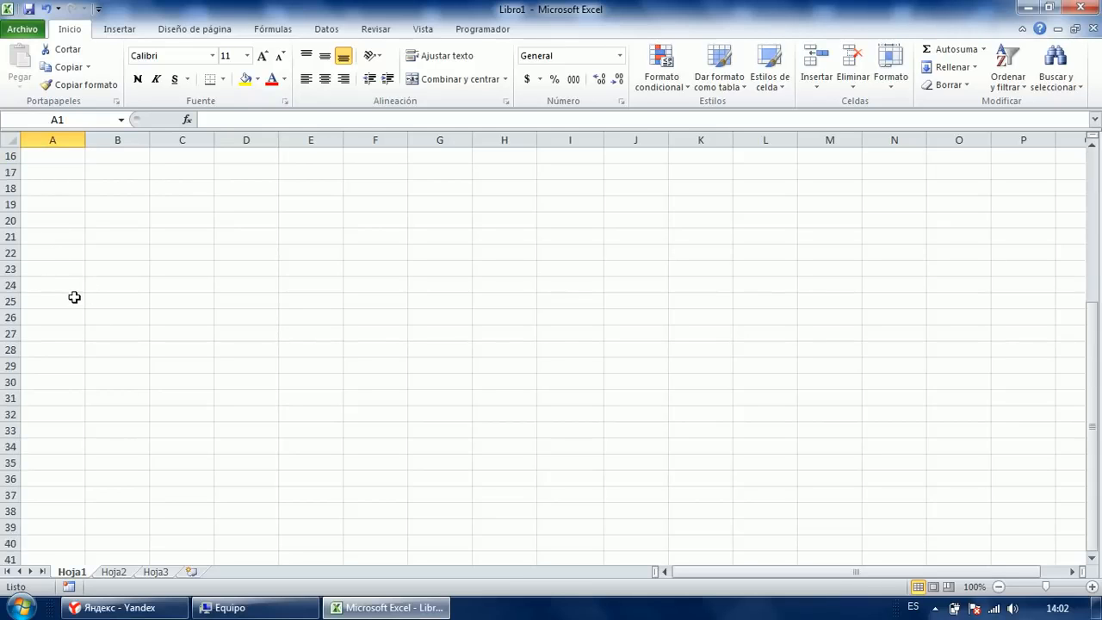
scroll(84, 324, "down", 3)
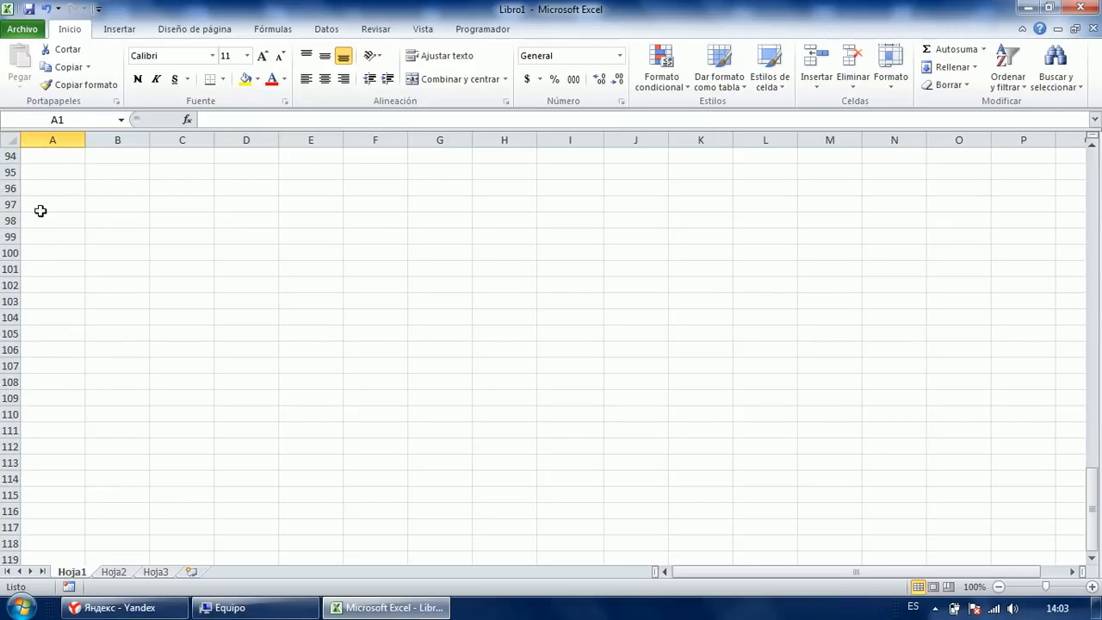
left_click(49, 255, "shift")
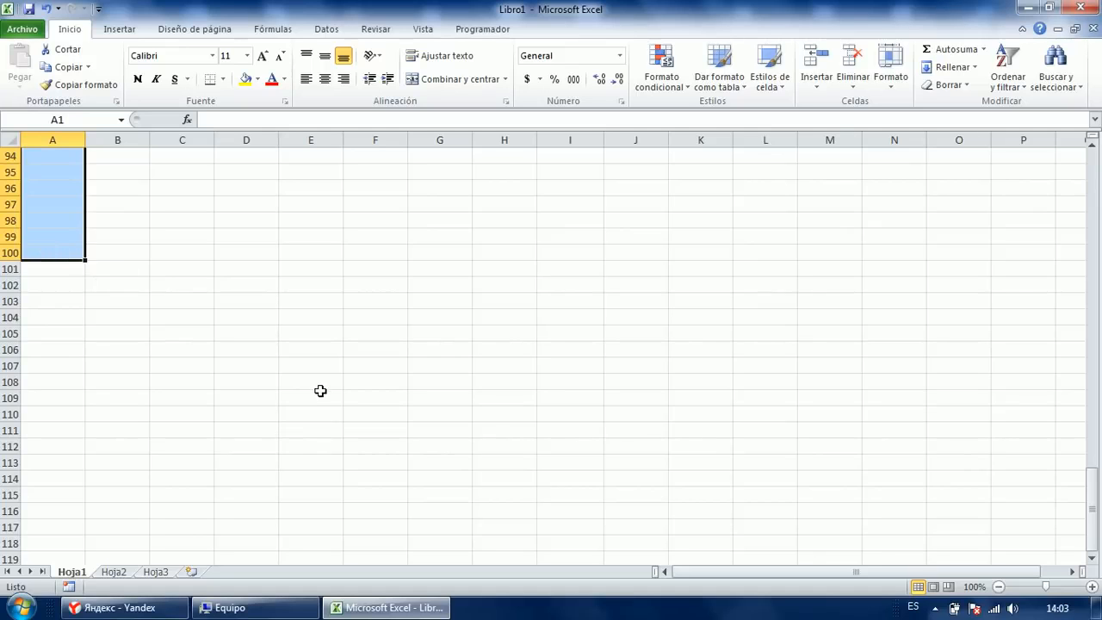
scroll(320, 383, "up", 20)
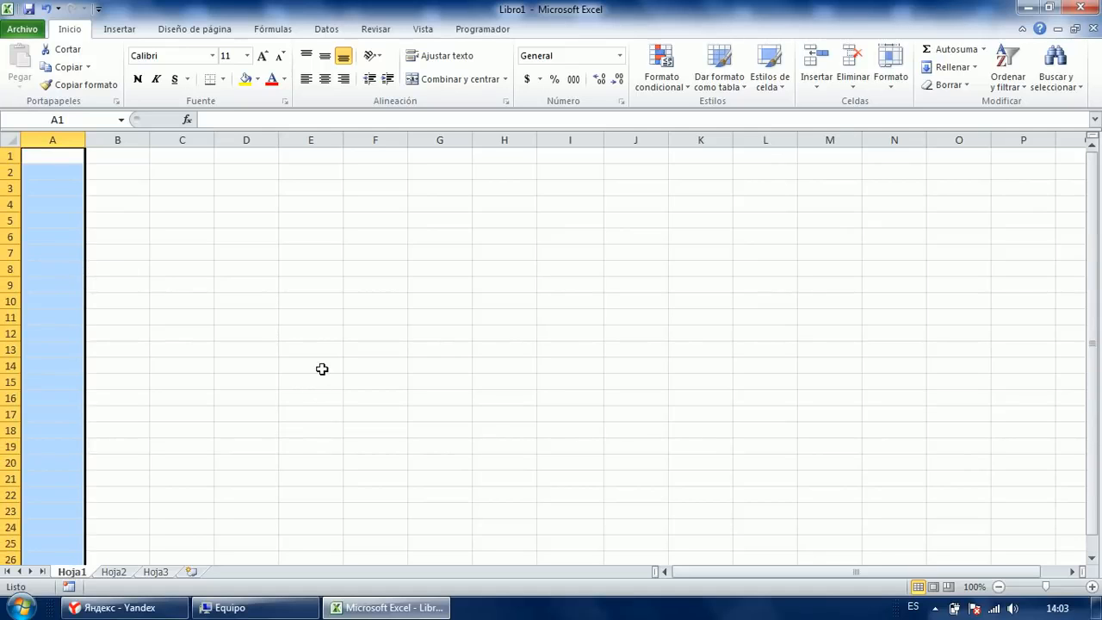
type("34556")
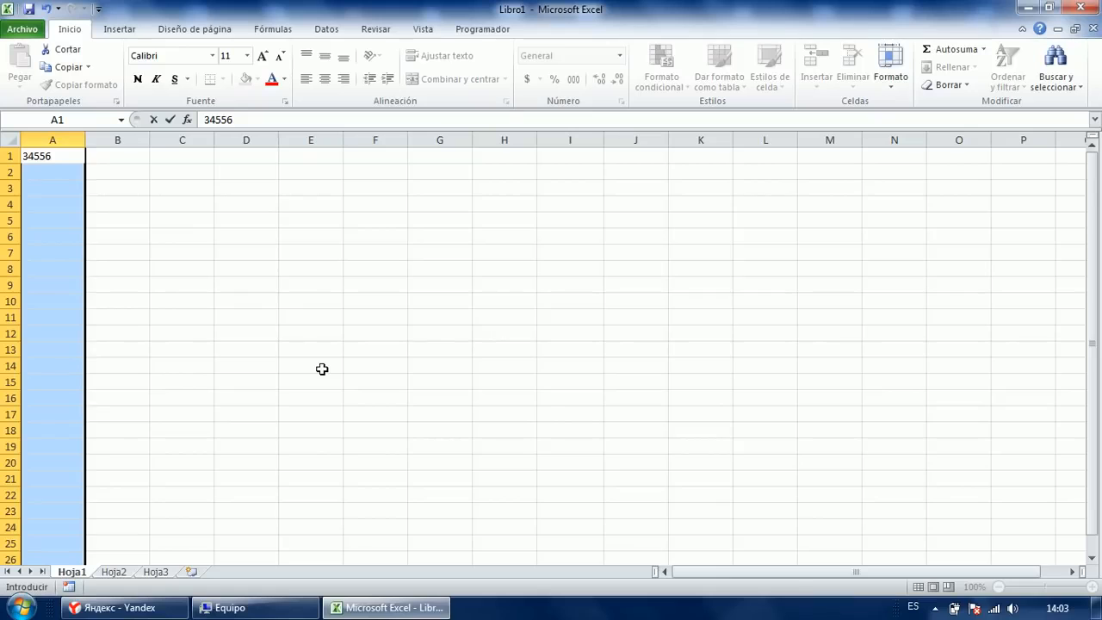
key("ctrl+Return")
key("Delete")
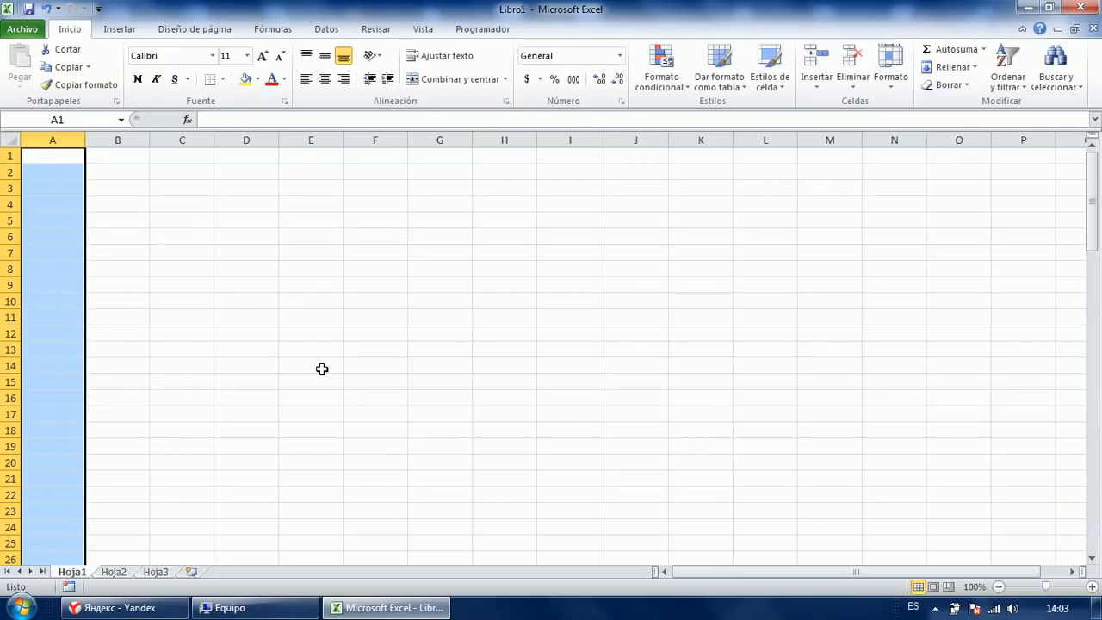
Jump to cell A100 with the F5 Go To prompt.
left_click(201, 205)
scroll(313, 293, "down", 9)
scroll(312, 292, "down", 3)
scroll(307, 267, "up", 12)
left_click(115, 169)
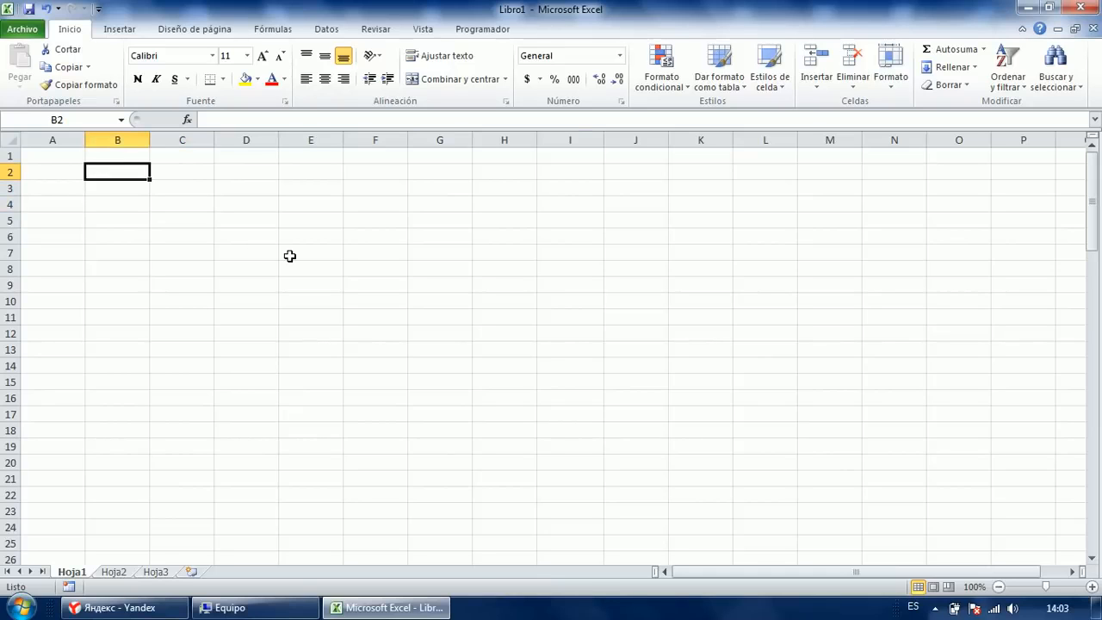
key("F5")
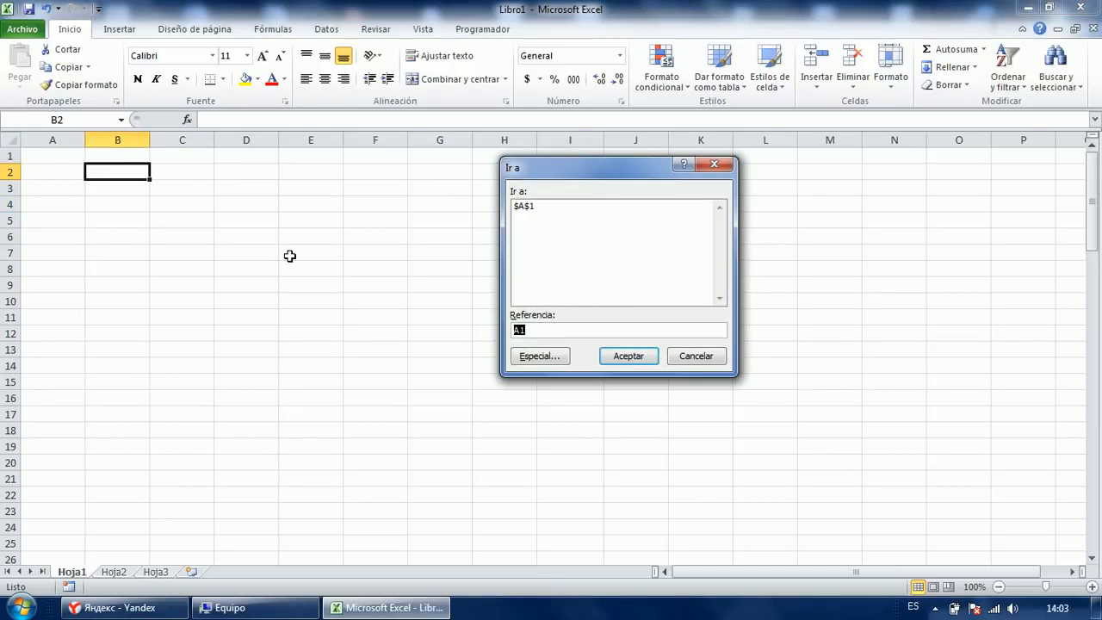
type("a100")
key("Return")
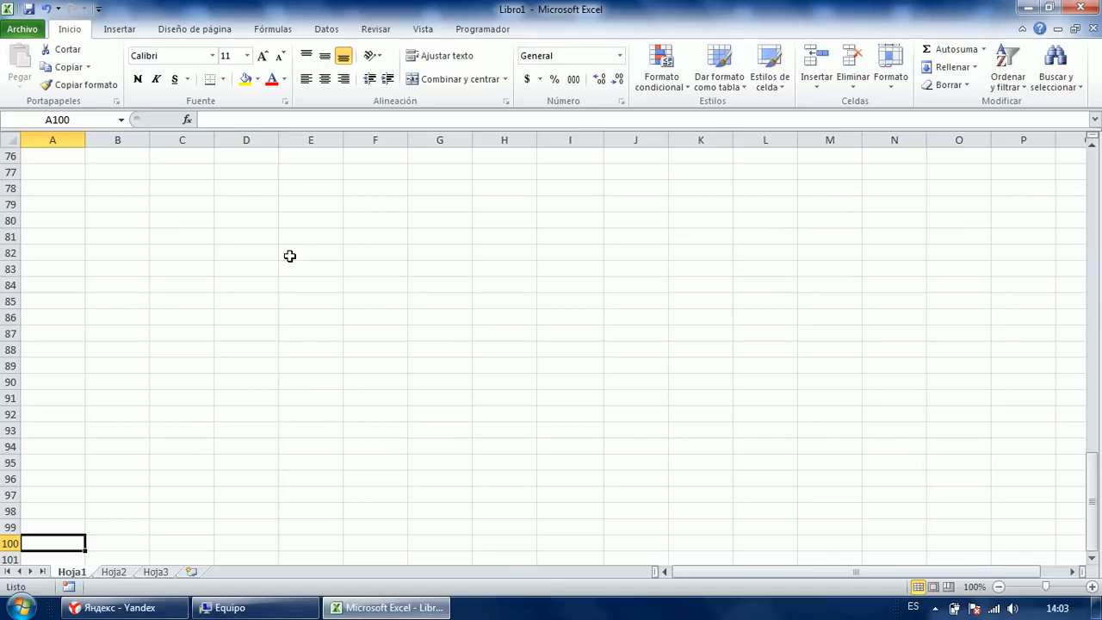
Select A1:A100 upward from A100, moving the active cell back to A1.
key("ctrl+shift+Up")
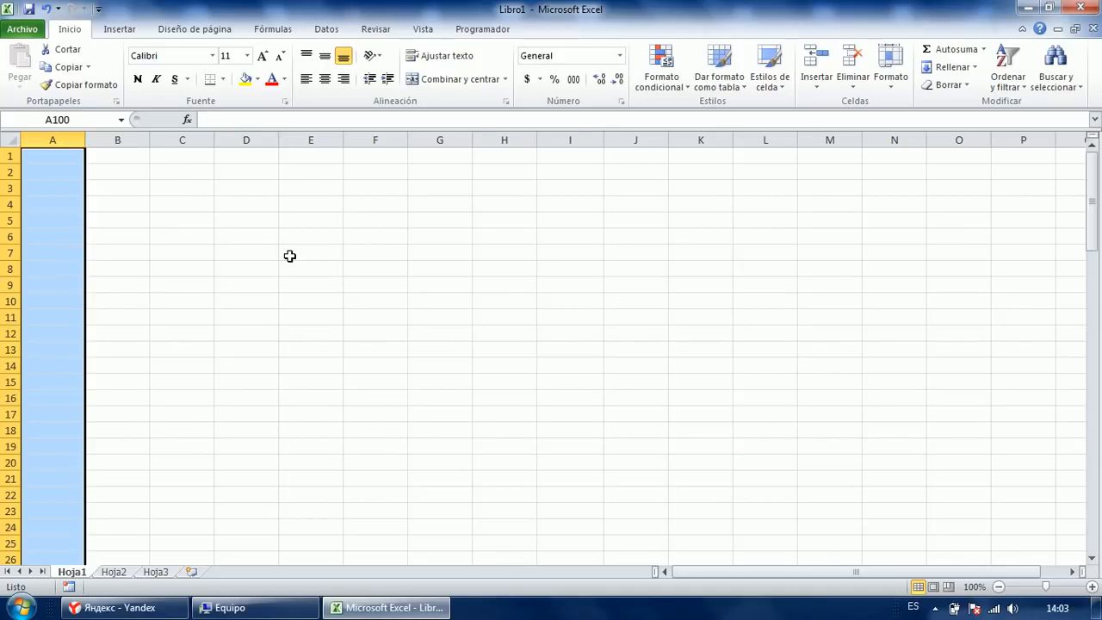
left_click_drag(1095, 211, 1087, 548)
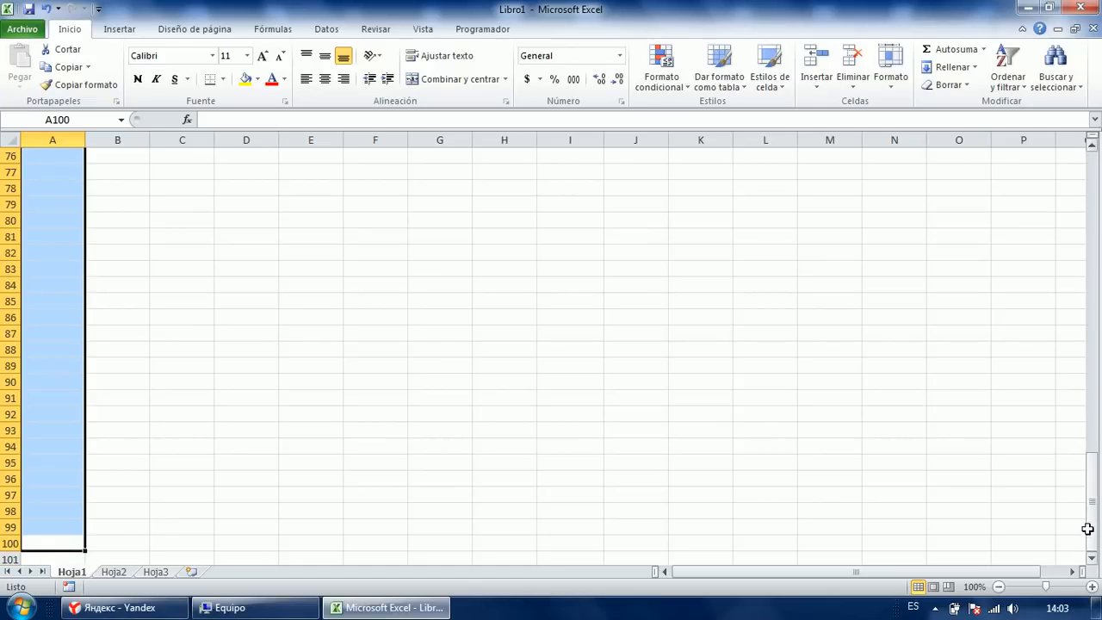
key("shift+Return")
key("shift+Return")
key("shift+Return")
key("Return")
key("Return")
key("Return")
key("Return")
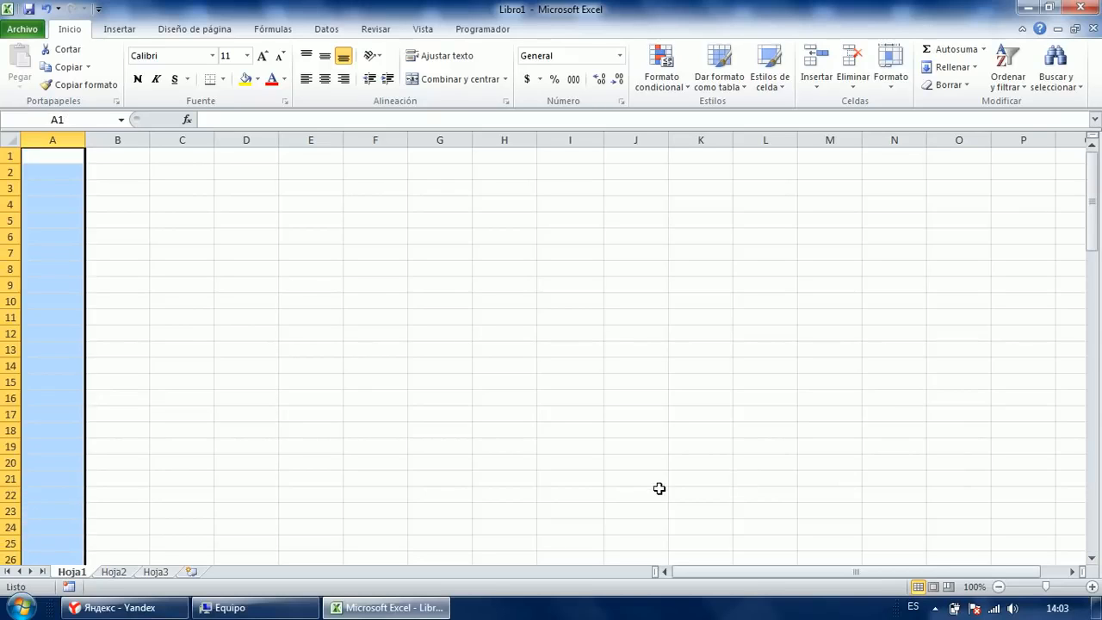
key("Return")
key("Return")
key("Return")
key("Return")
key("Return")
key("Return")
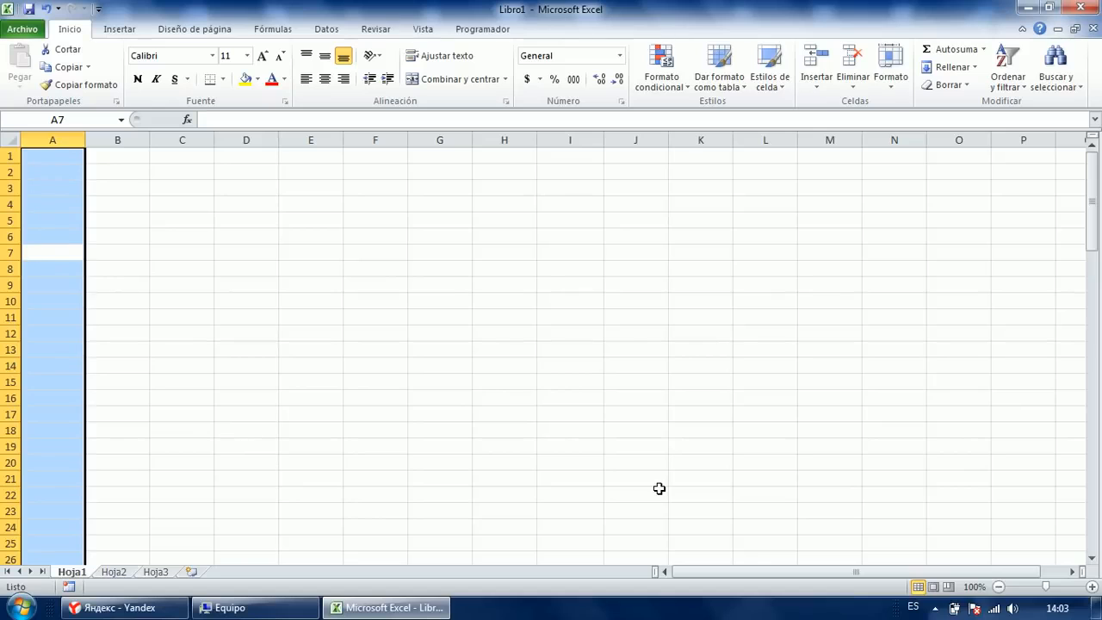
Enter 235 into every selected cell of A1:A100 with Ctrl+Enter.
type("235")
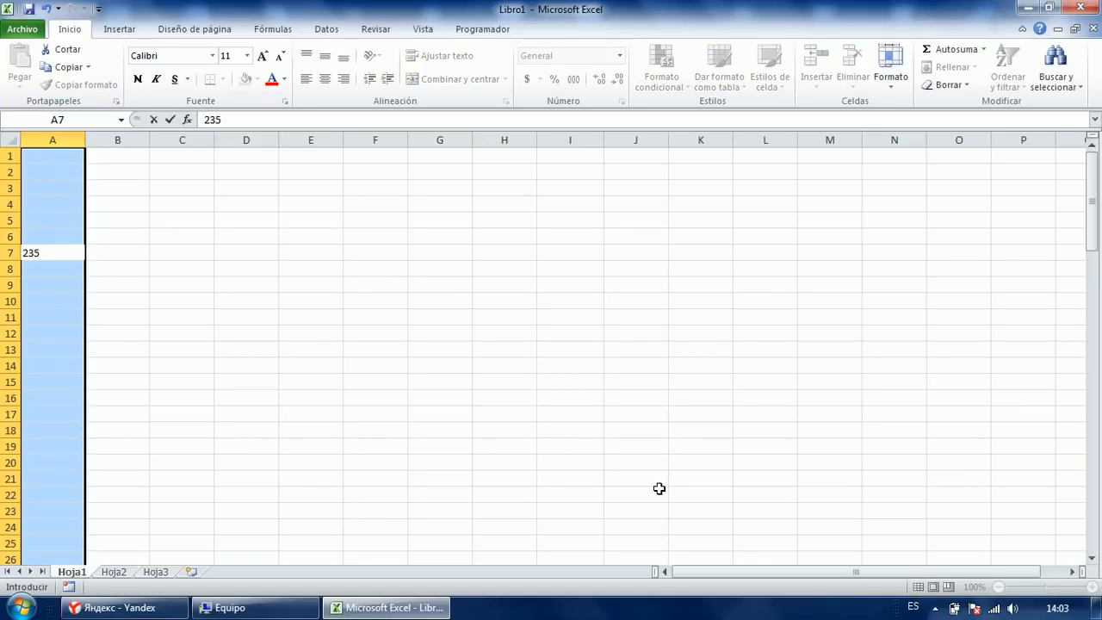
key("ctrl+Return")
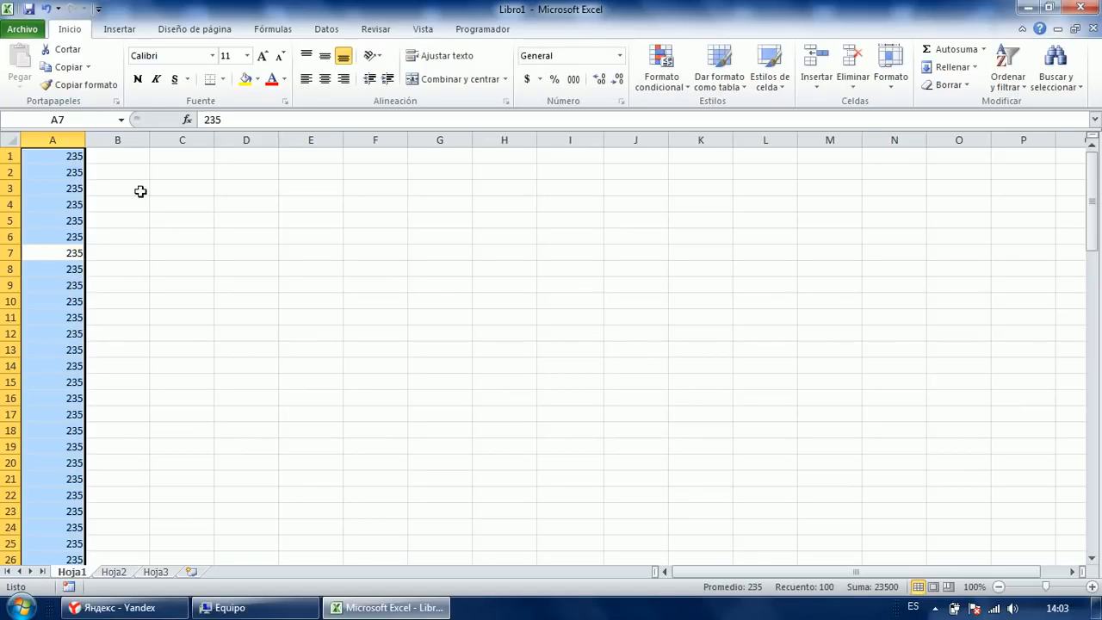
left_click(169, 250)
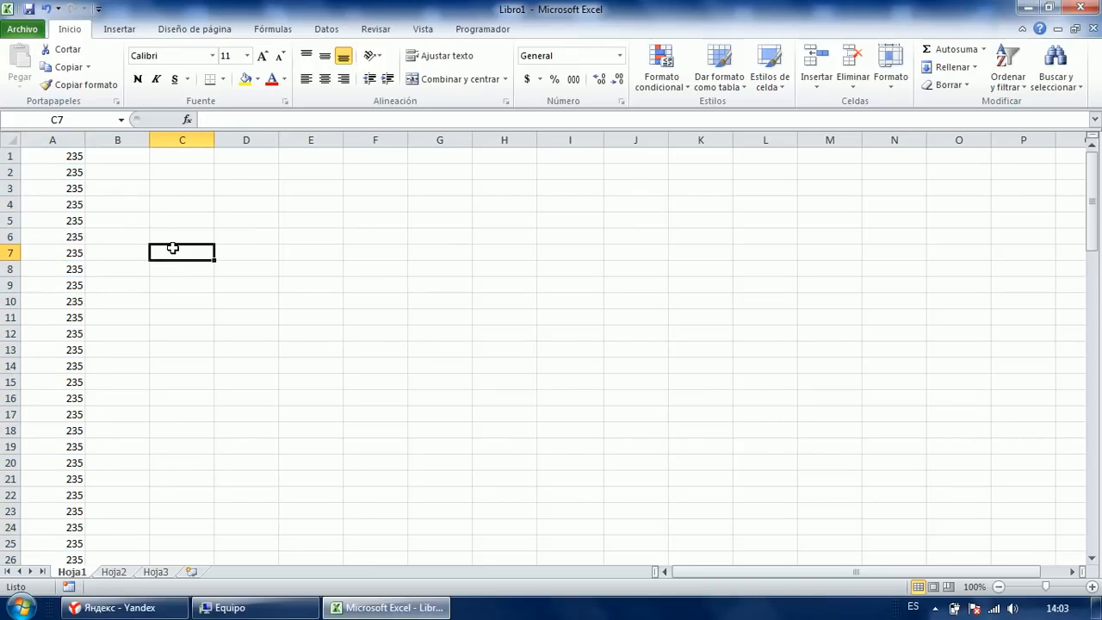
Reselect the 235 values from A1 down to A100.
left_click(81, 175)
left_click(120, 189)
left_click(138, 238)
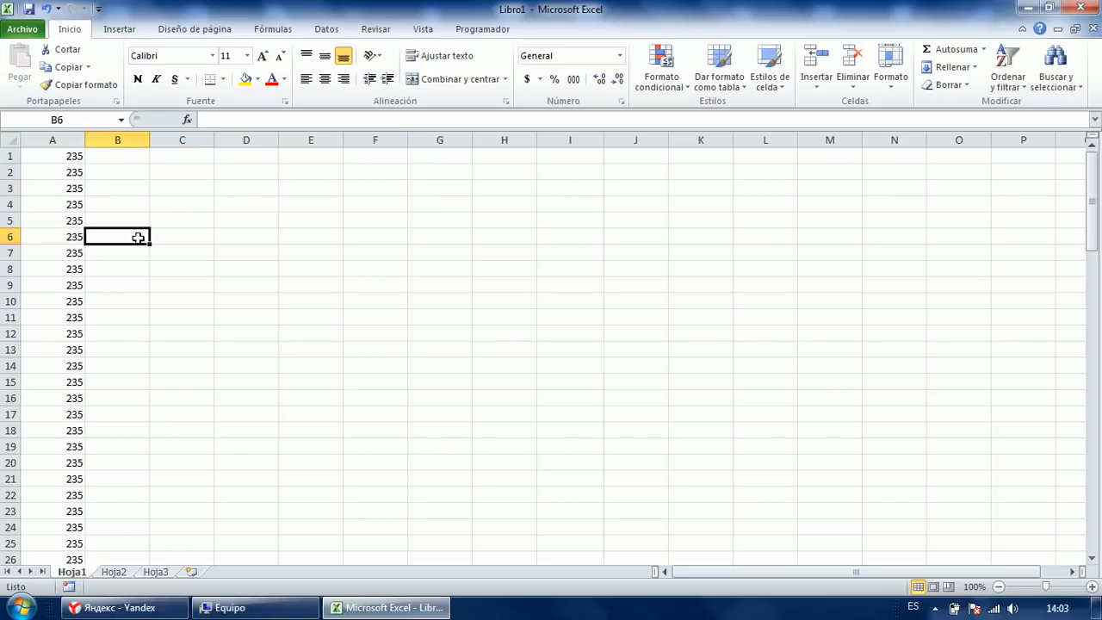
left_click(59, 156)
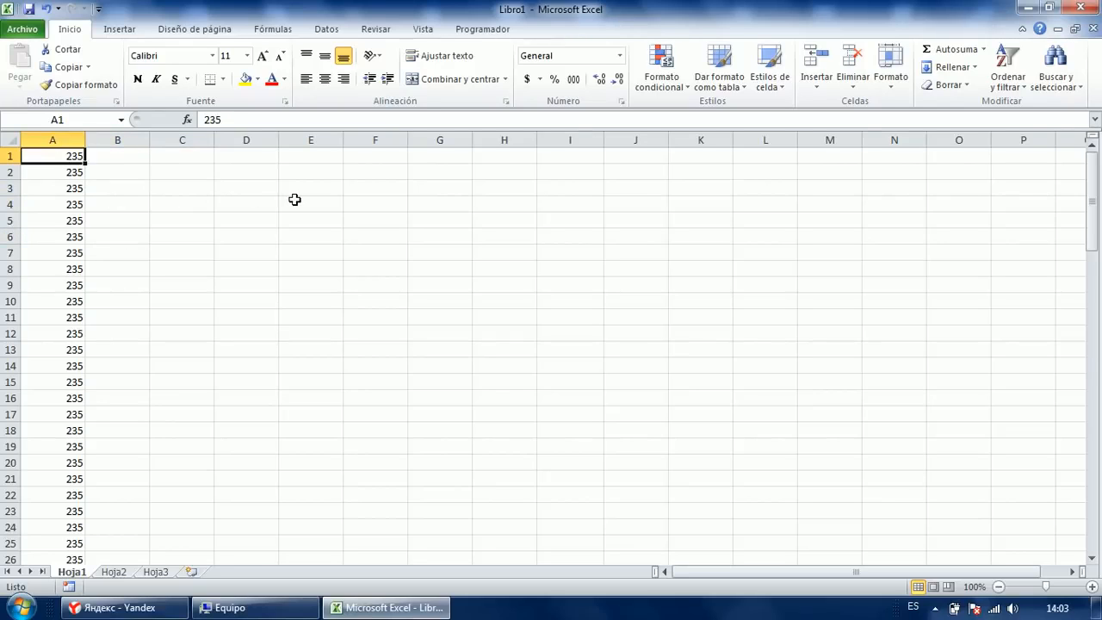
key("ctrl+shift+Down")
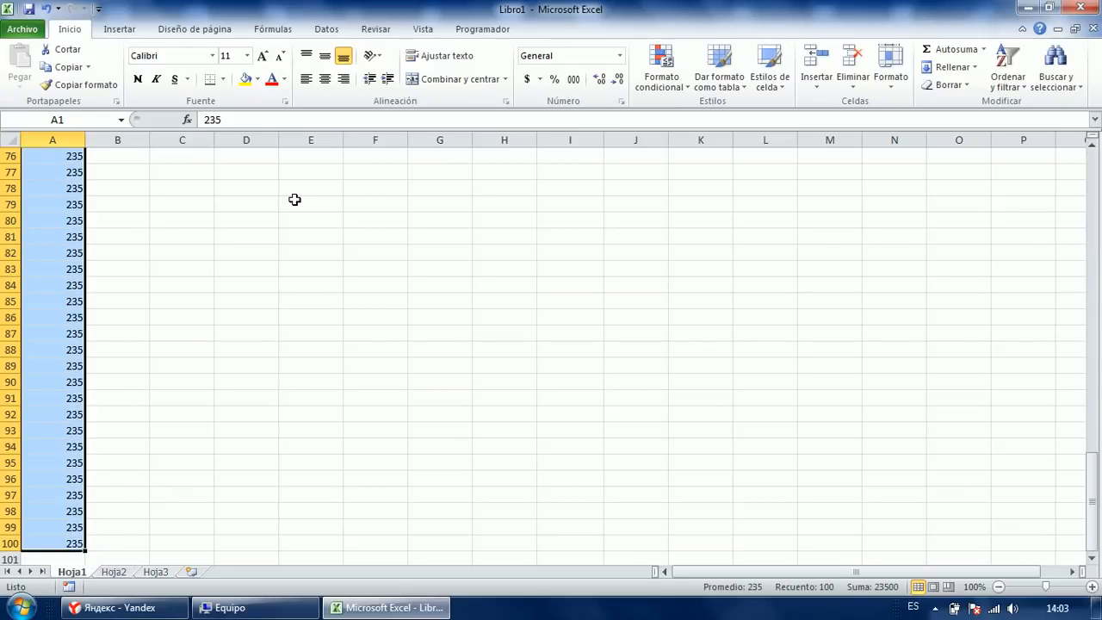
Define the name 'Rango01' for A1:A100 through the Definir nombre option.
key("shift+F10")
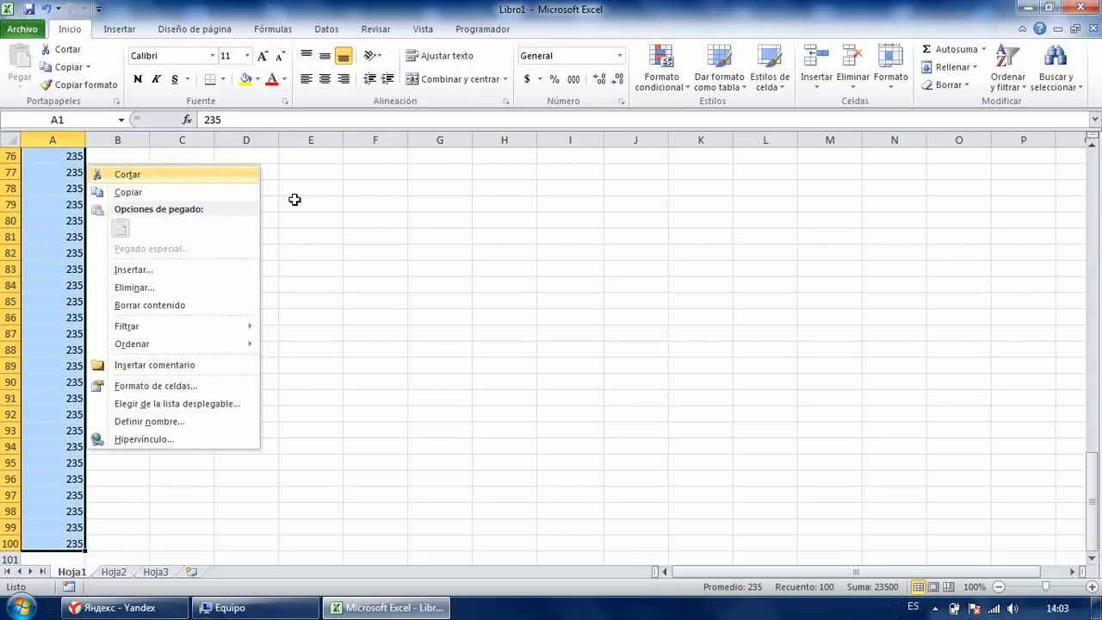
key("Up")
key("Up")
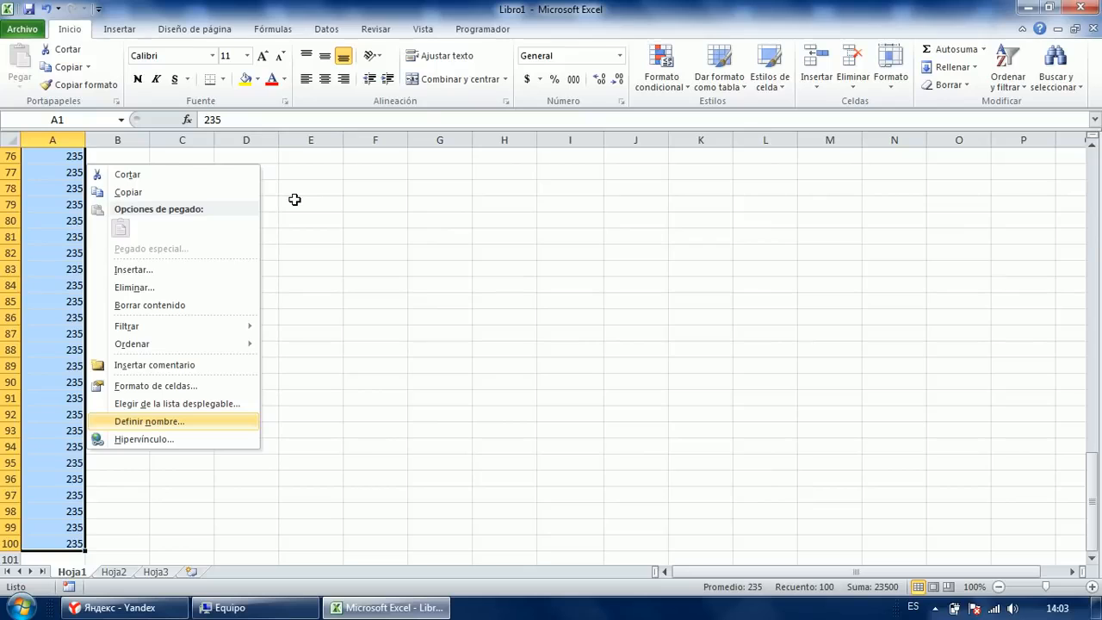
key("Return")
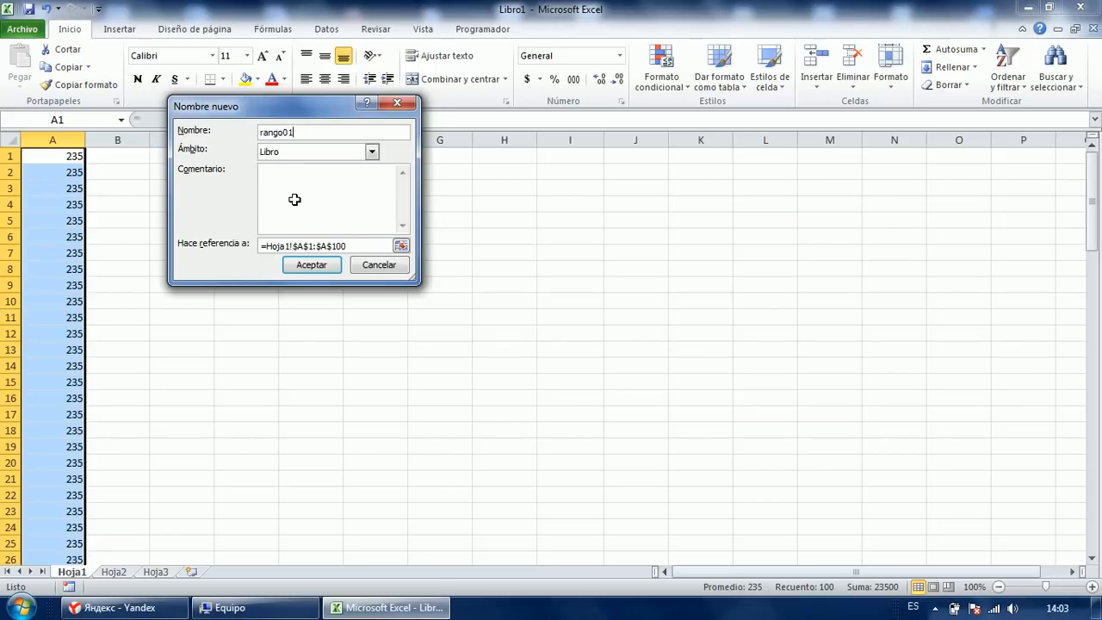
key("BackSpace")
type("R")
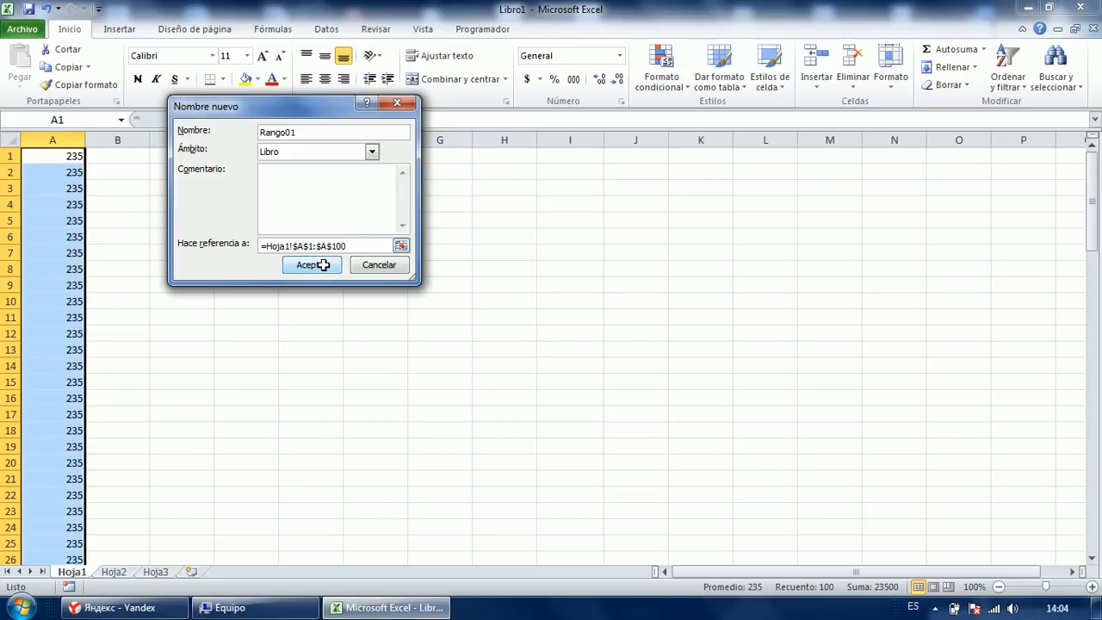
left_click(313, 264)
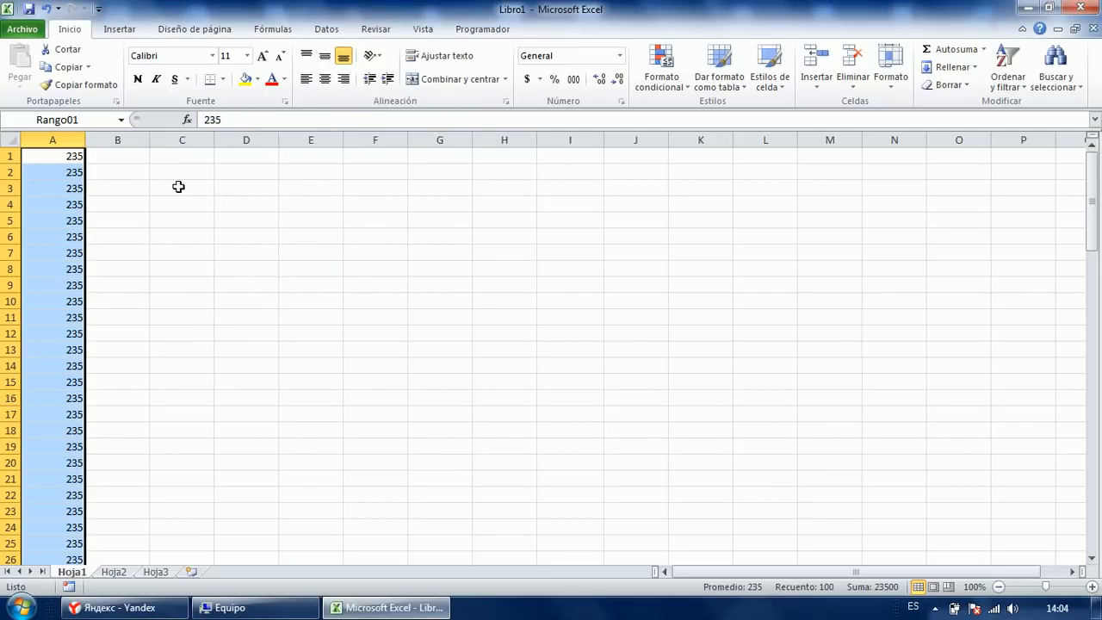
left_click(180, 186)
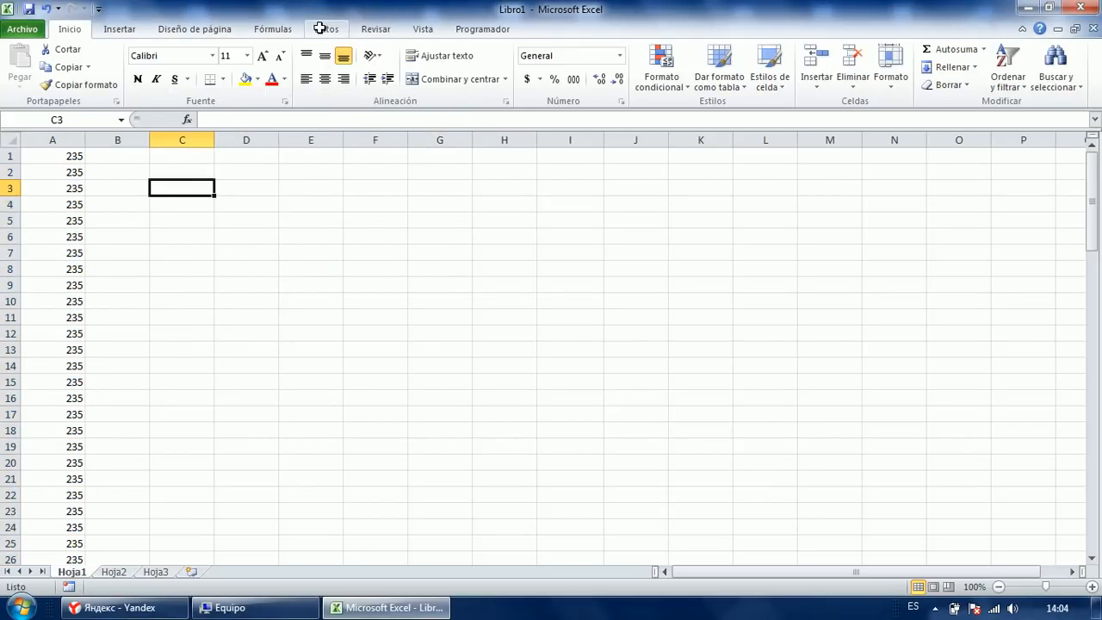
Inspect the Rango01 entry in the Fórmulas Administrador de nombres list.
left_click(292, 27)
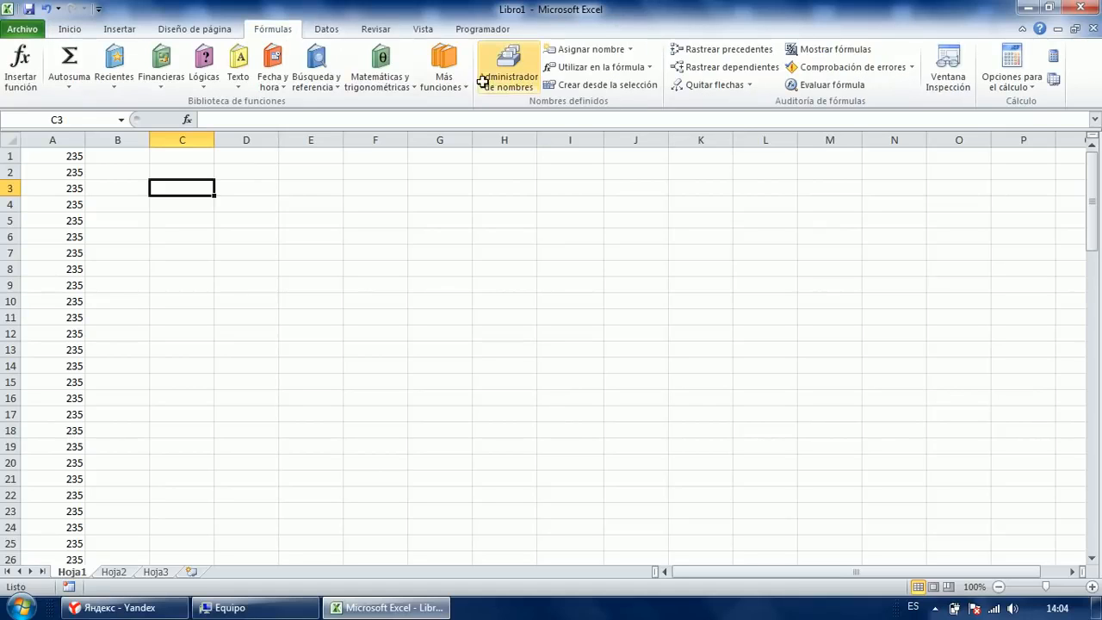
left_click(506, 78)
left_click(476, 231)
left_click(445, 166)
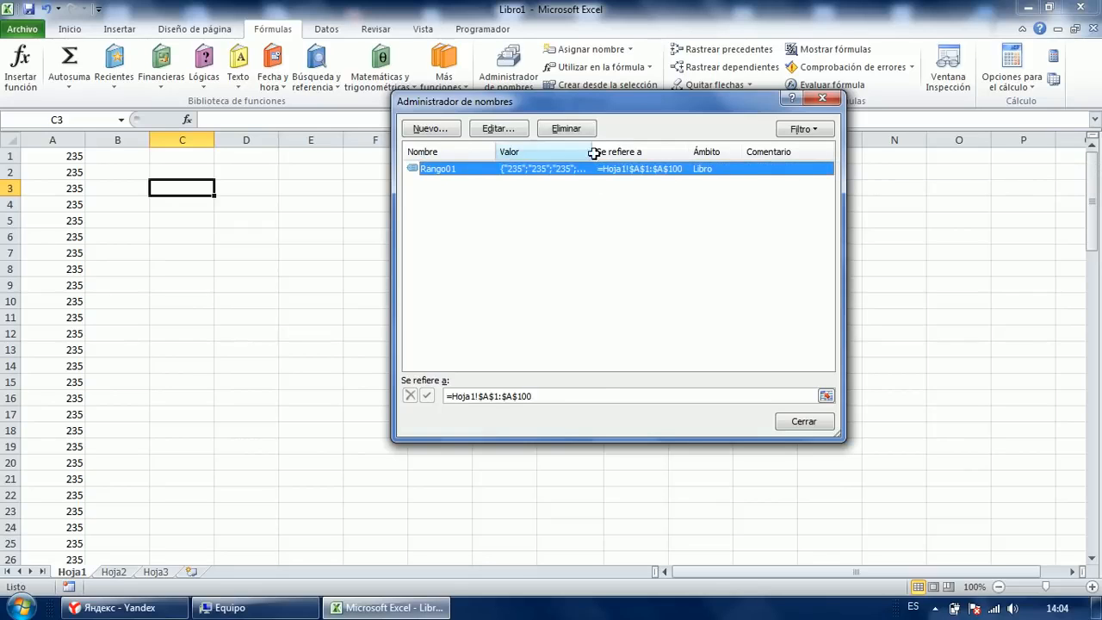
left_click(629, 204)
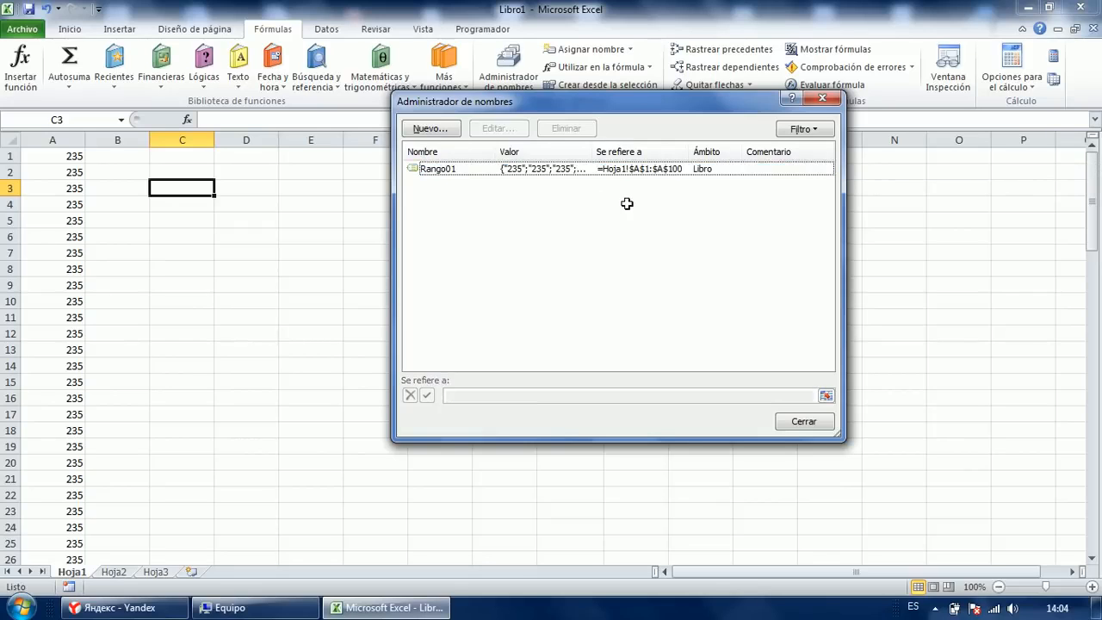
left_click(586, 169)
left_click(825, 100)
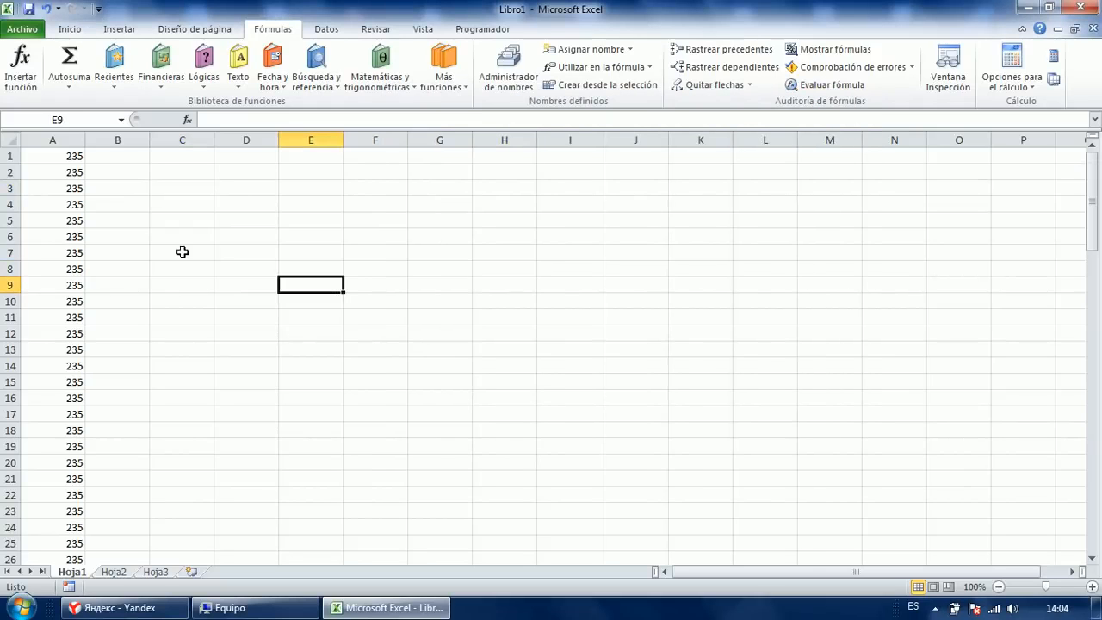
Select A1:A100 and delete the 235 values.
left_click(78, 158)
key("ctrl+shift+Down")
key("Delete")
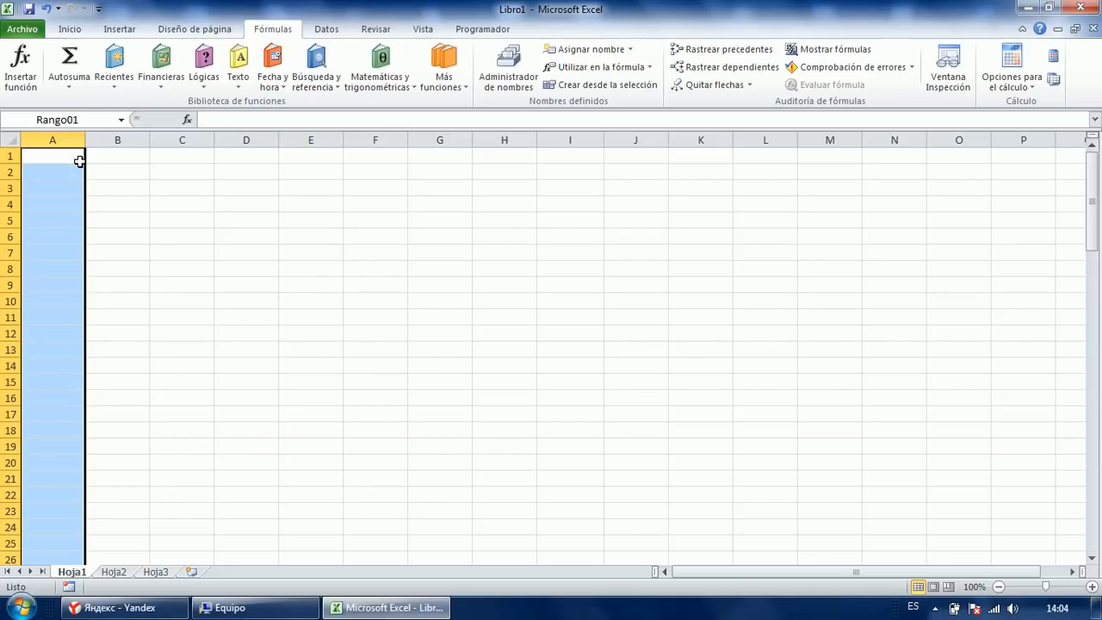
left_click(123, 176)
left_click(120, 221)
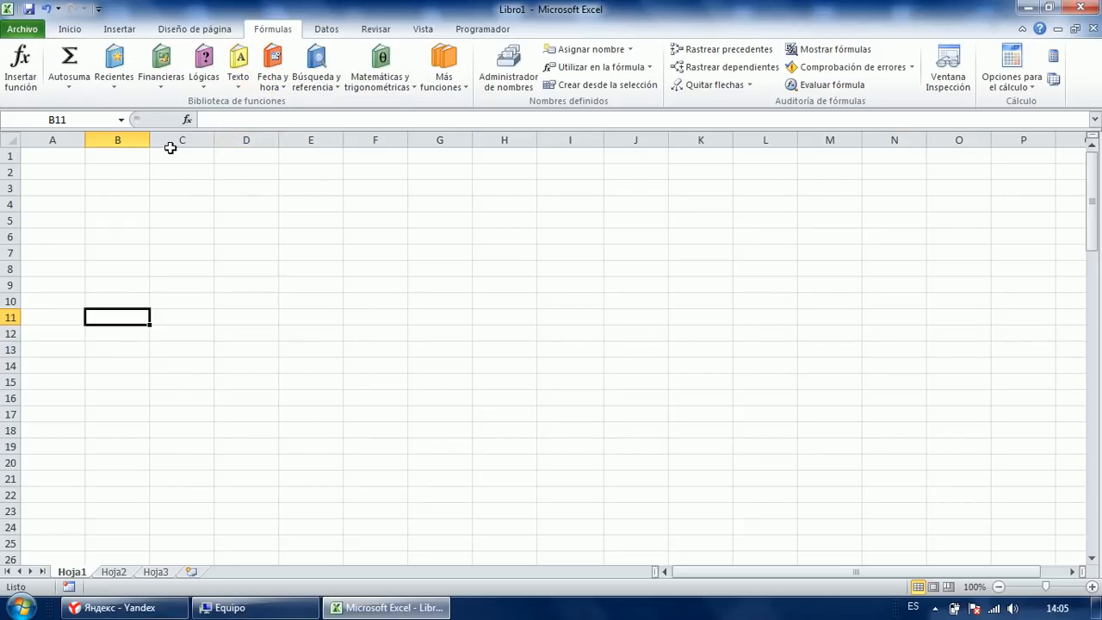
Select cells A1 through B20.
left_click(71, 155)
scroll(52, 508, "down", 6)
scroll(55, 503, "up", 6)
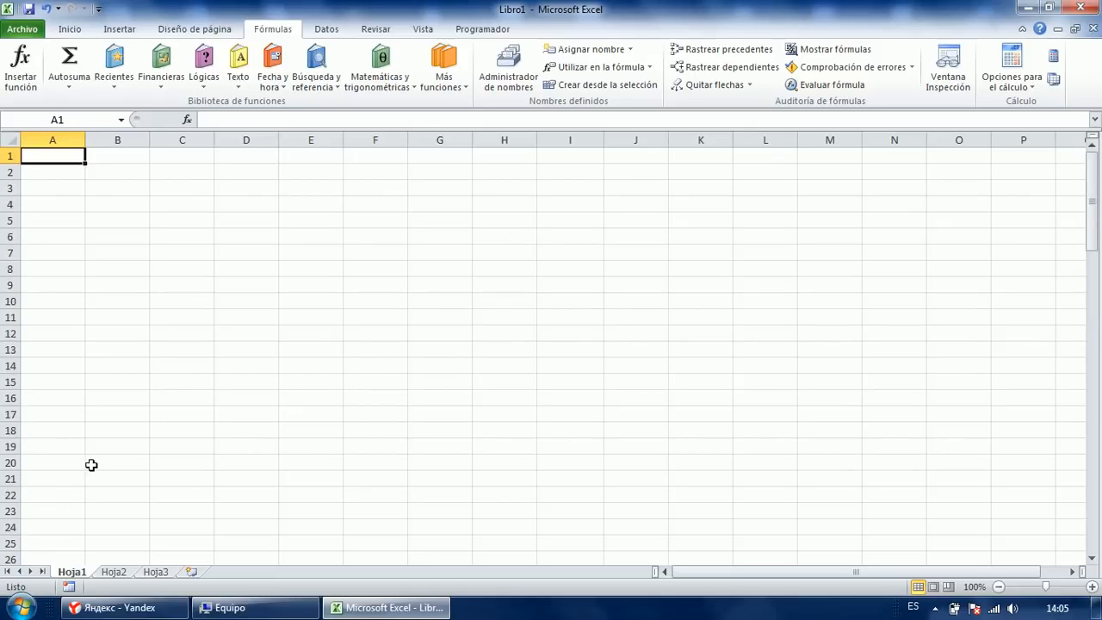
left_click(121, 463, "shift")
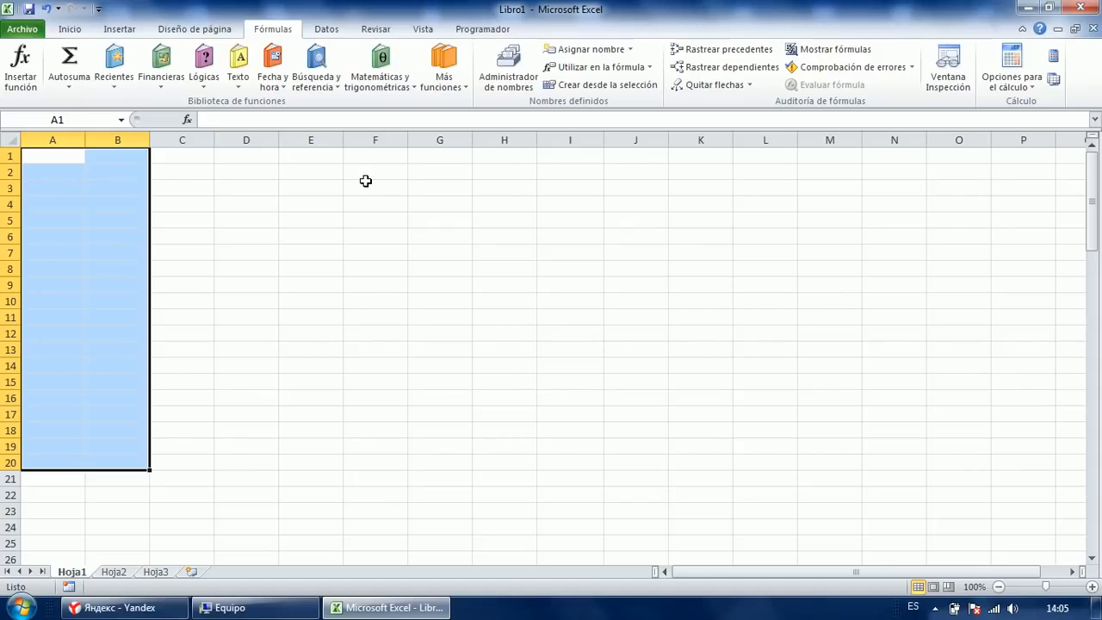
Enter =ALEATORIO() in A1, choosing it over ALEATORIO.ENTRE in AutoComplete.
type("=alea")
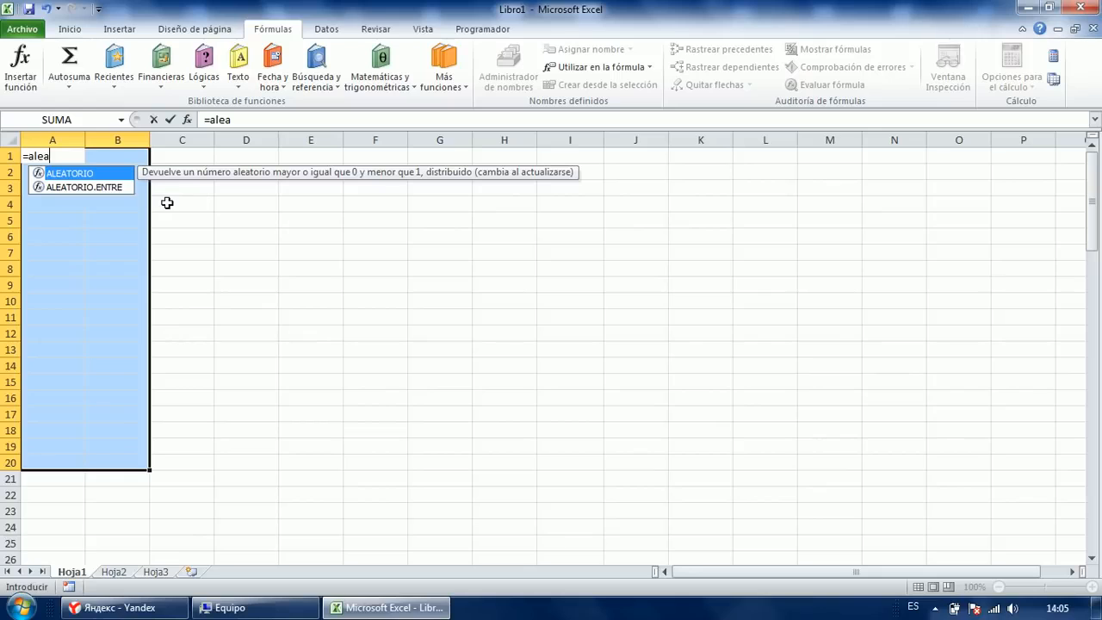
double_click(70, 173)
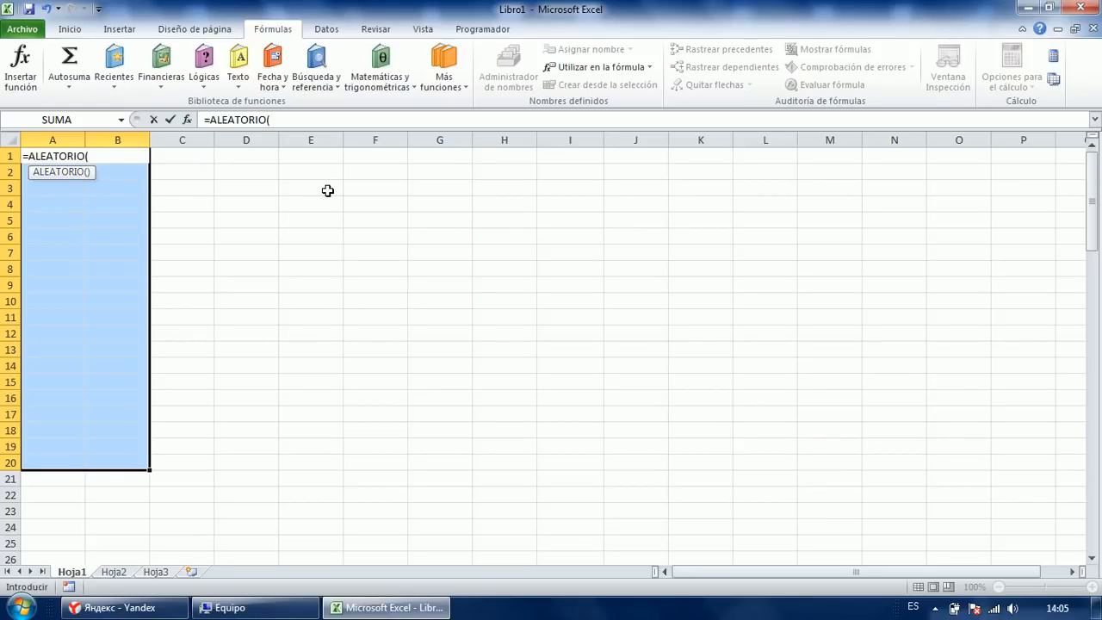
key("BackSpace")
key("BackSpace")
key("BackSpace")
key("BackSpace")
key("BackSpace")
key("BackSpace")
key("BackSpace")
key("BackSpace")
key("BackSpace")
key("BackSpace")
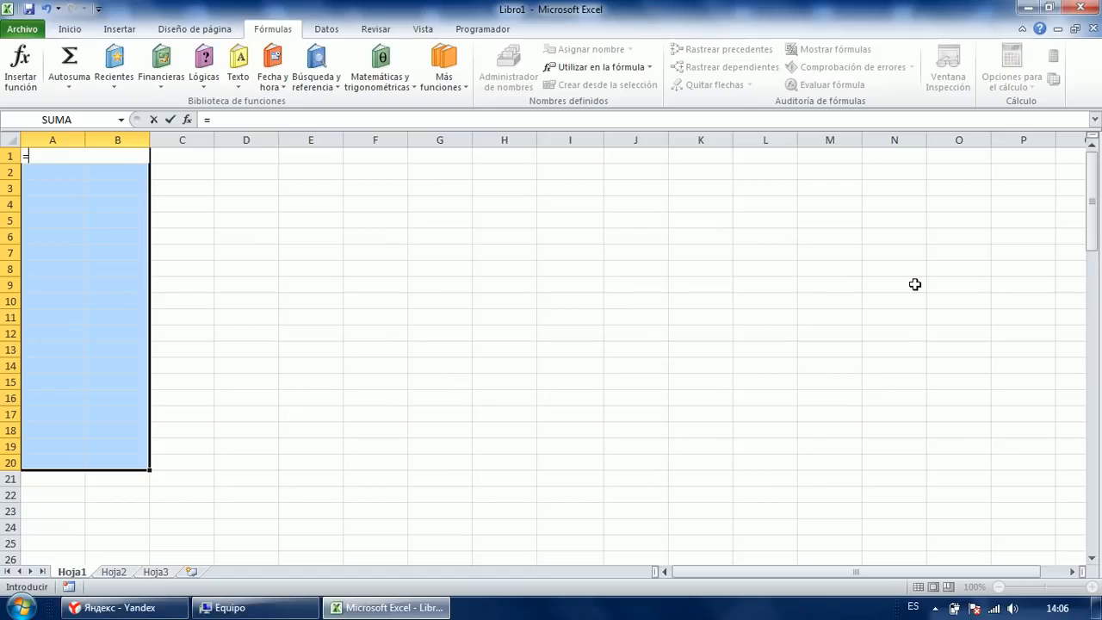
type("aleat")
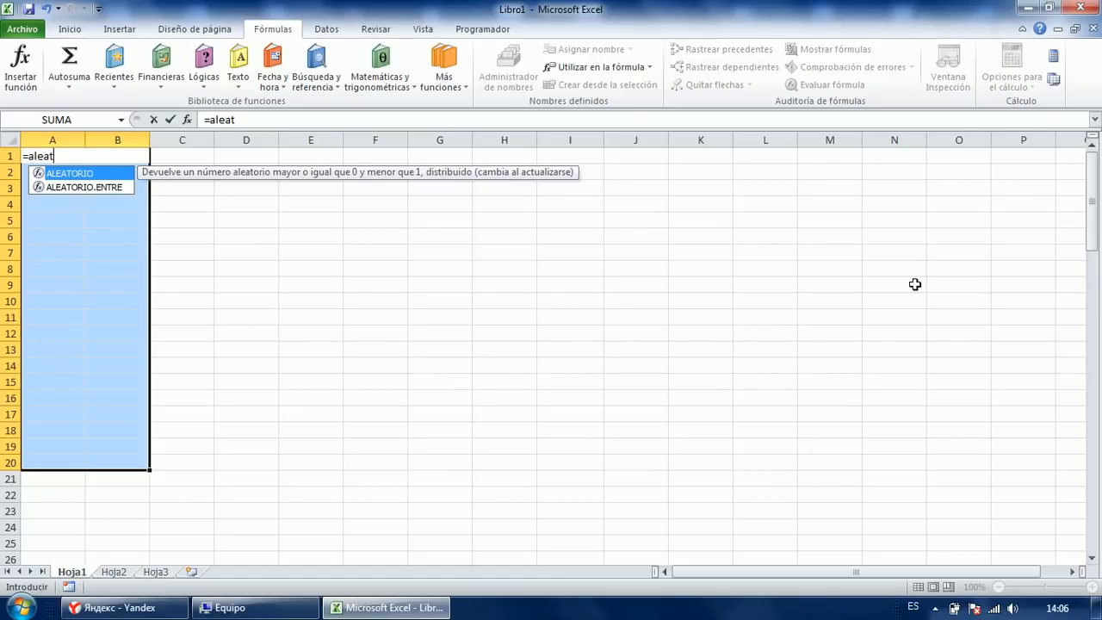
key("Down")
key("Up")
key("Down")
key("Up")
key("Down")
key("Up")
key("Down")
key("Up")
key("Down")
key("Up")
key("Tab")
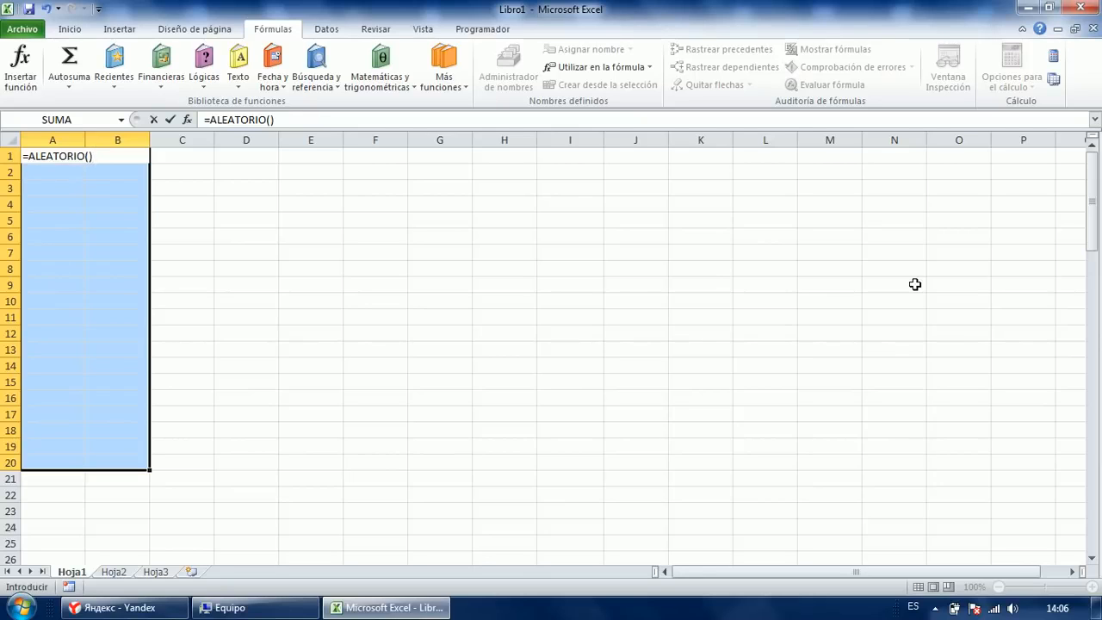
key("Return")
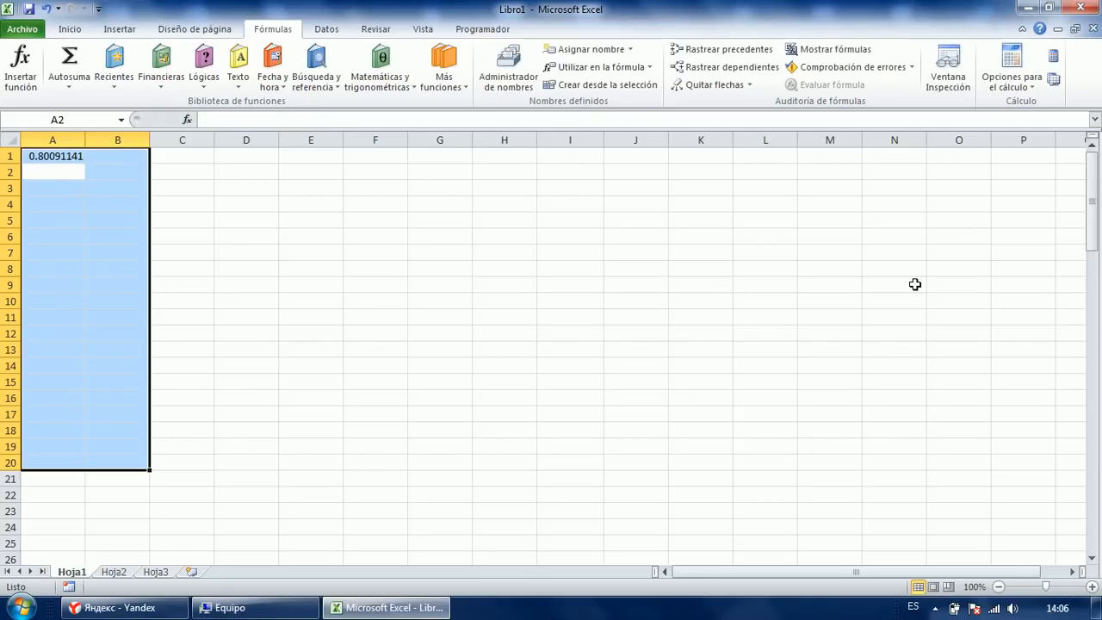
Fill all of A1:B20 with =ALEATORIO() using Ctrl+Enter.
key("Return")
key("Return")
key("Return")
key("Return")
key("Return")
key("Return")
key("Return")
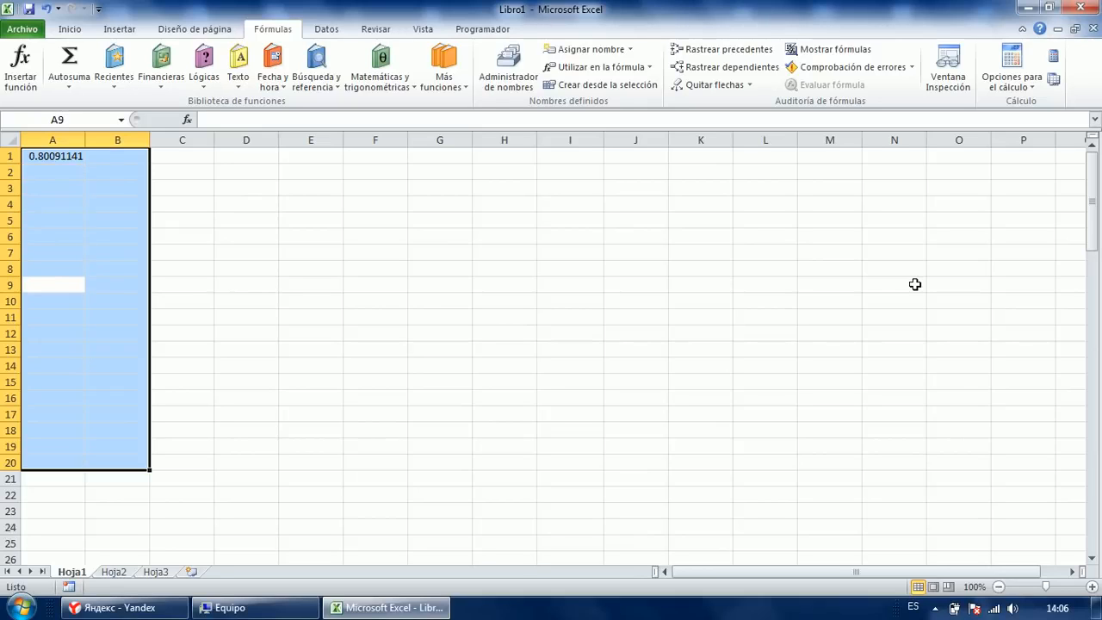
type("=a")
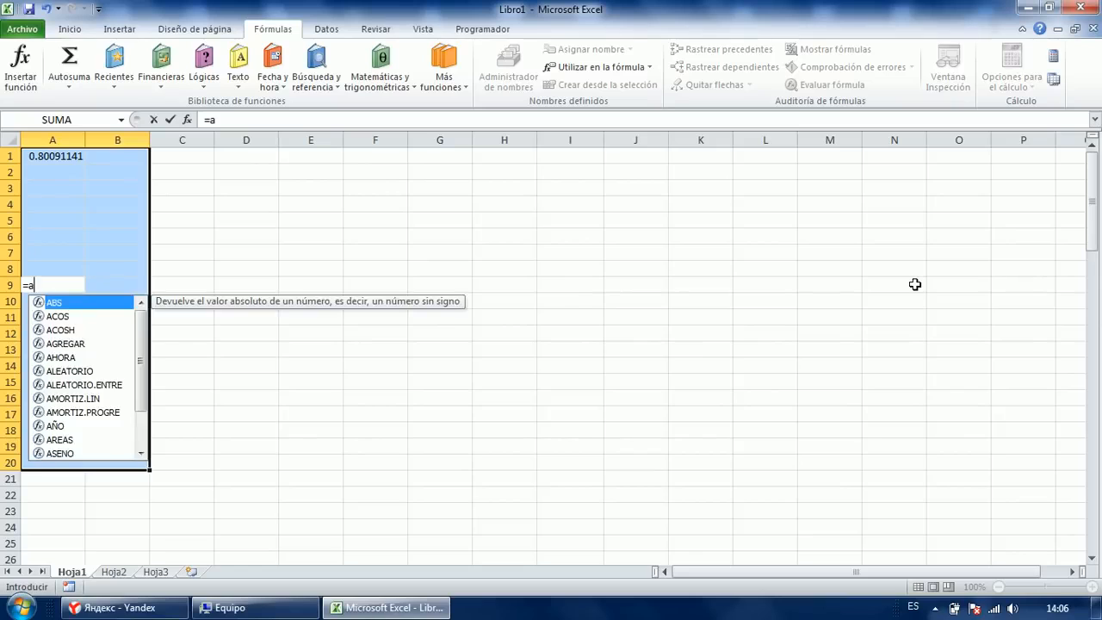
type("leat")
key("Tab")
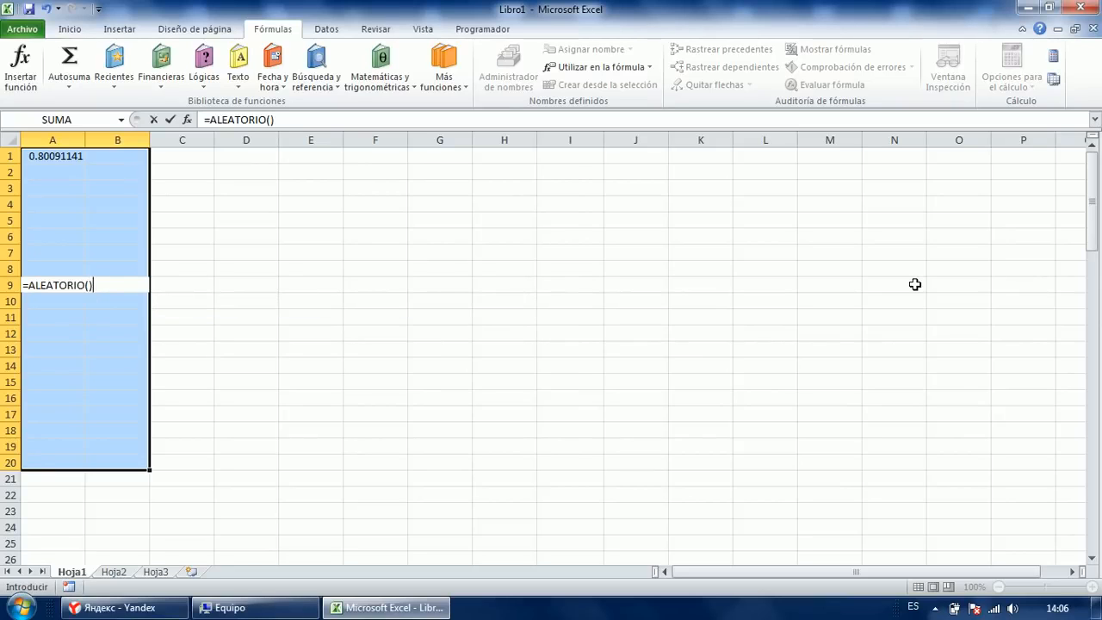
key("ctrl+Return")
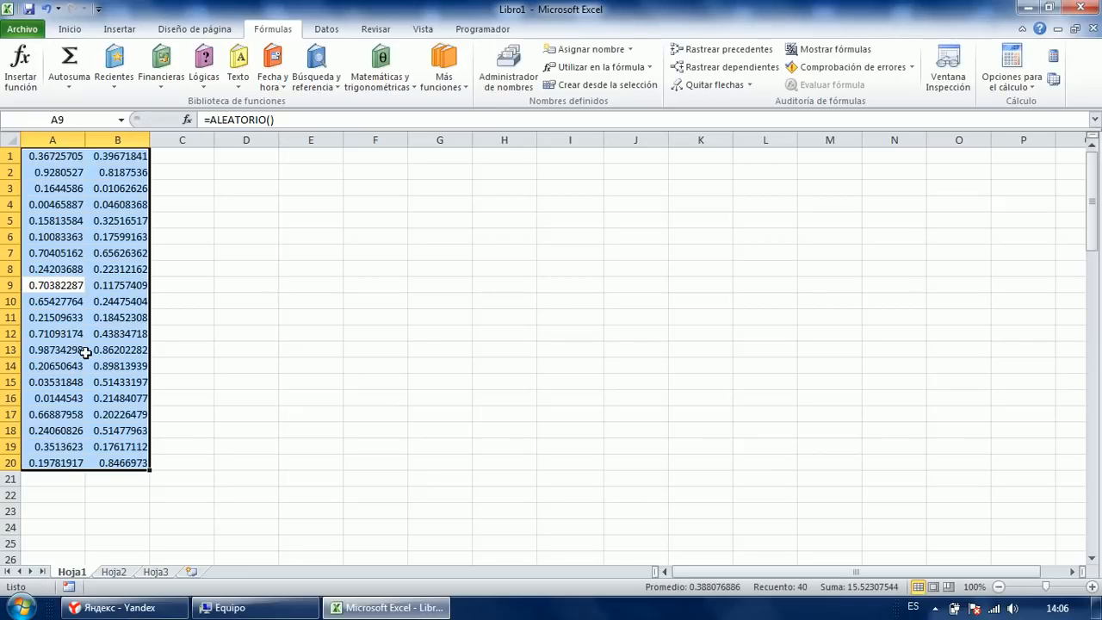
Enter test numbers 5454 in D4 and 54 in D5 to trigger recalculation.
left_click(172, 219)
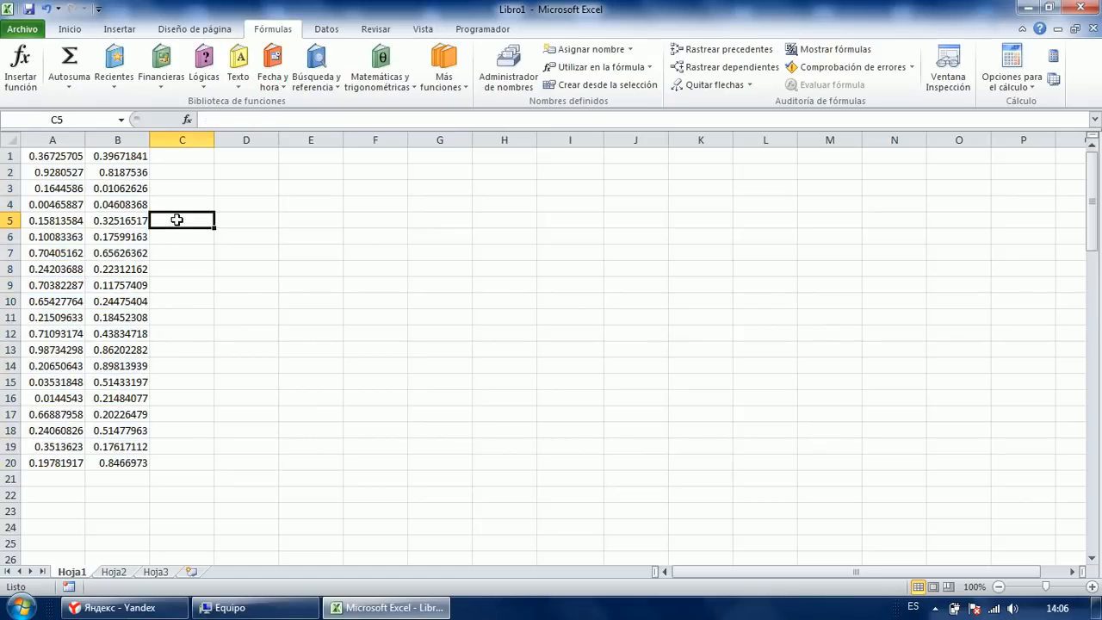
left_click(202, 314)
left_click_drag(38, 156, 136, 462)
left_click(184, 336)
left_click(255, 251)
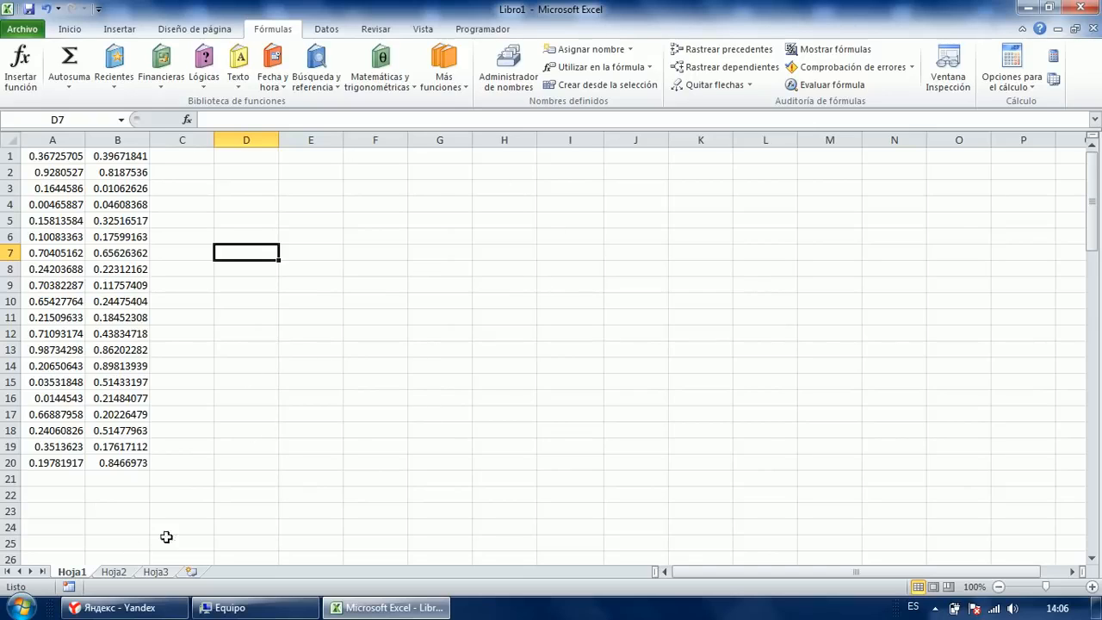
left_click(245, 202)
type("5454")
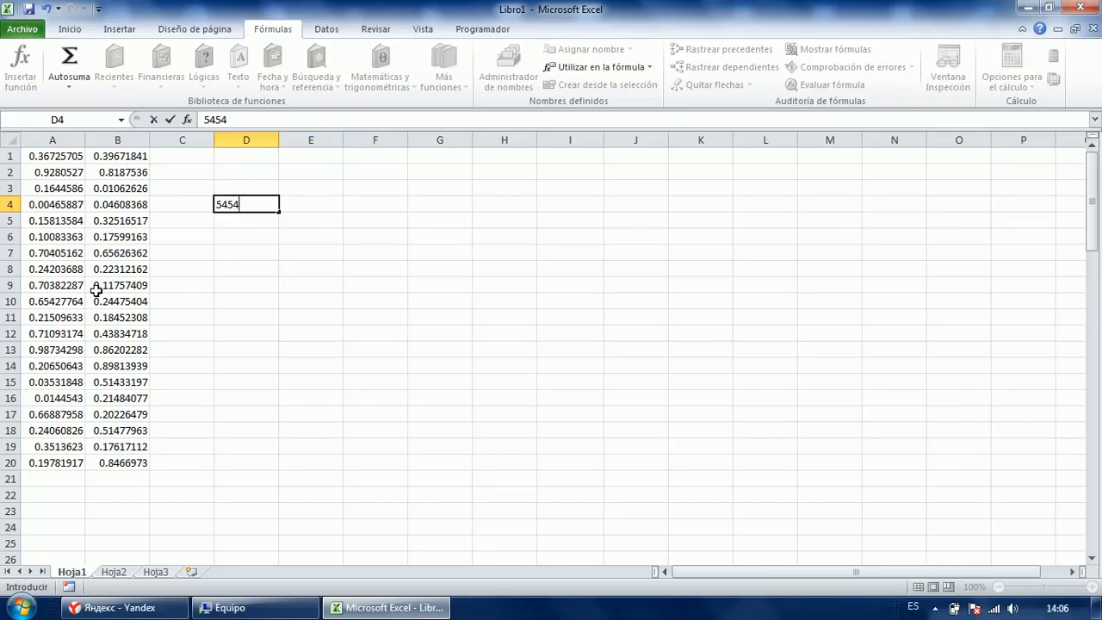
key("Return")
type("54")
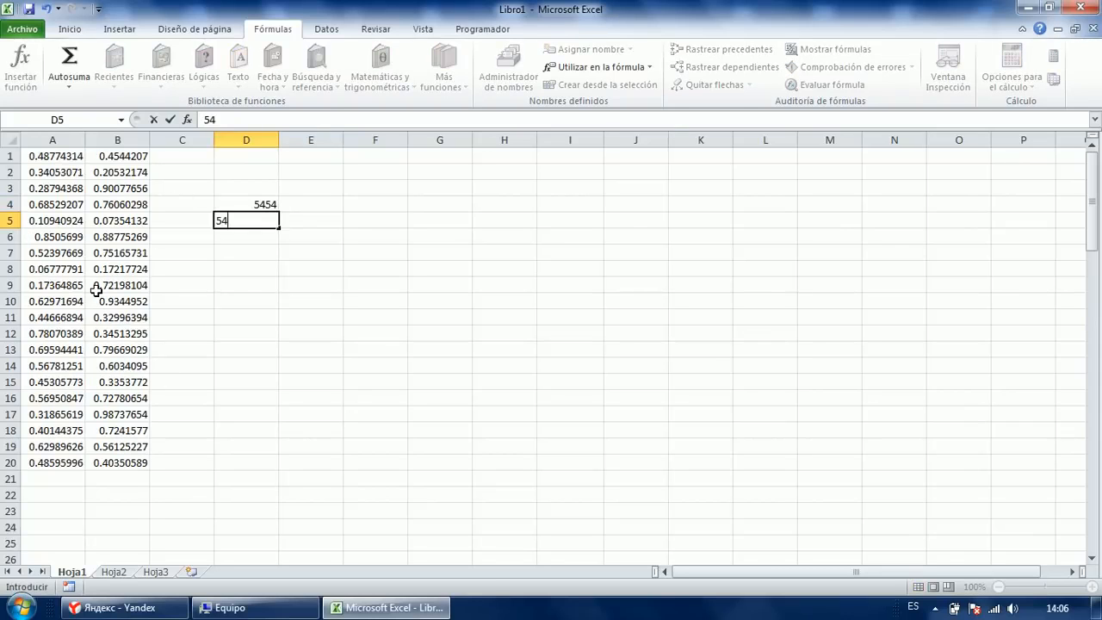
key("Return")
Clear the D4:D7 test entries and reselect A1:B20.
left_click_drag(245, 205, 264, 256)
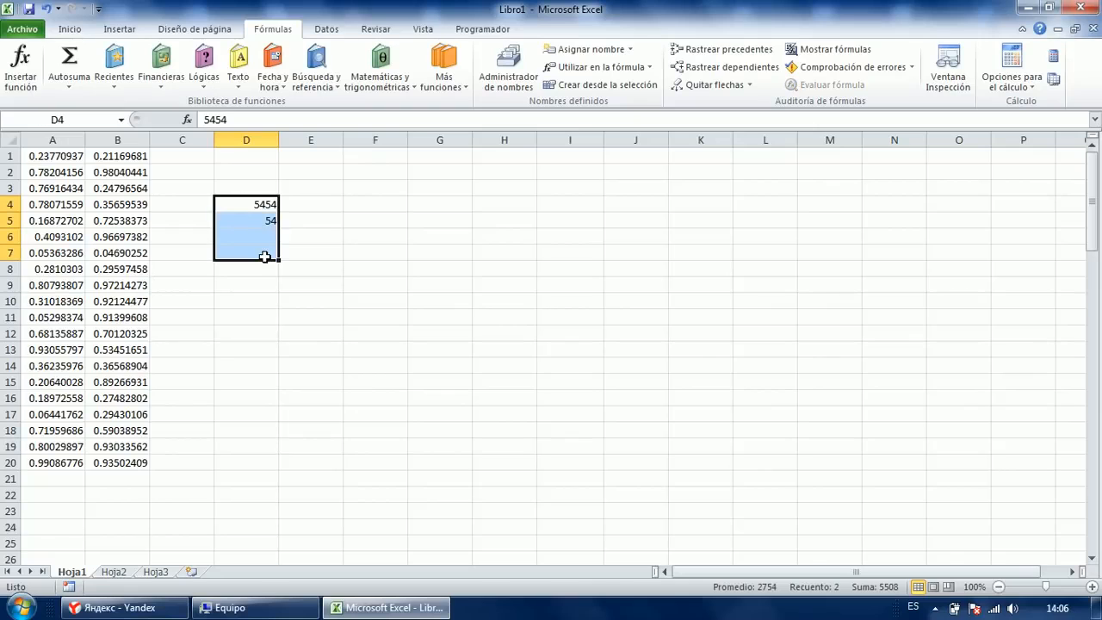
key("Delete")
left_click(202, 284)
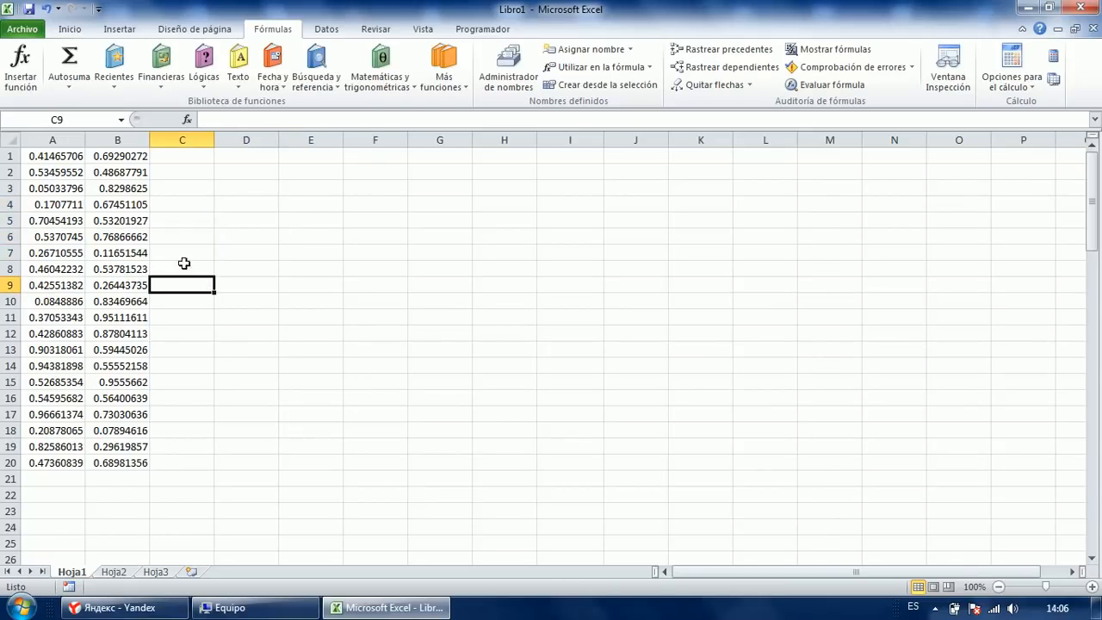
left_click_drag(42, 156, 119, 464)
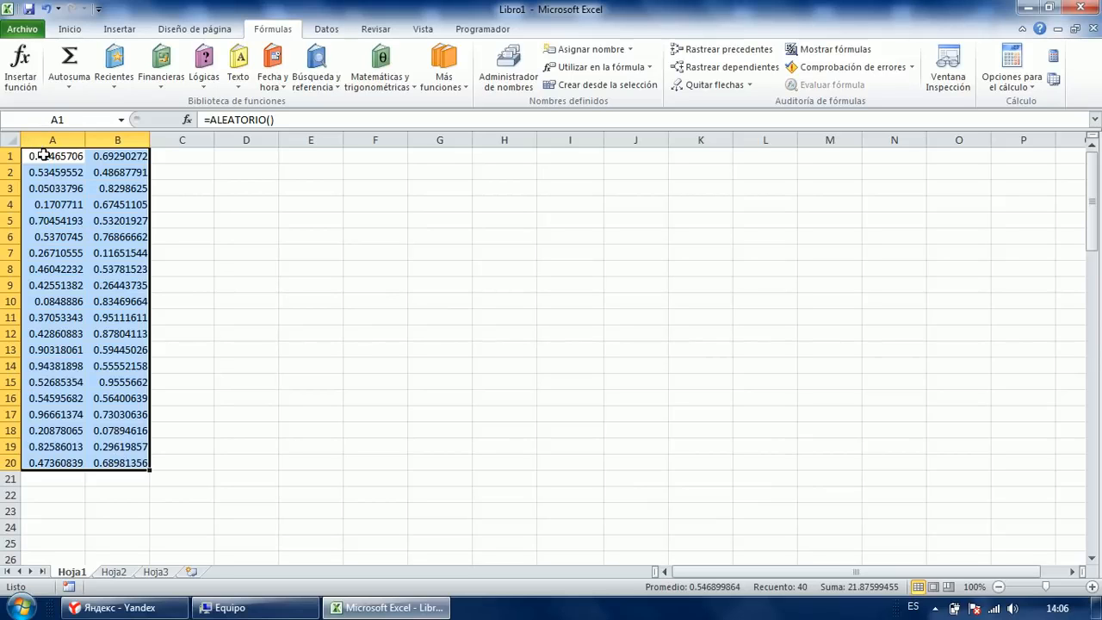
Copy A1:B20 and try Paste Special at A1, cancelling it.
right_click(44, 155)
left_click(103, 181)
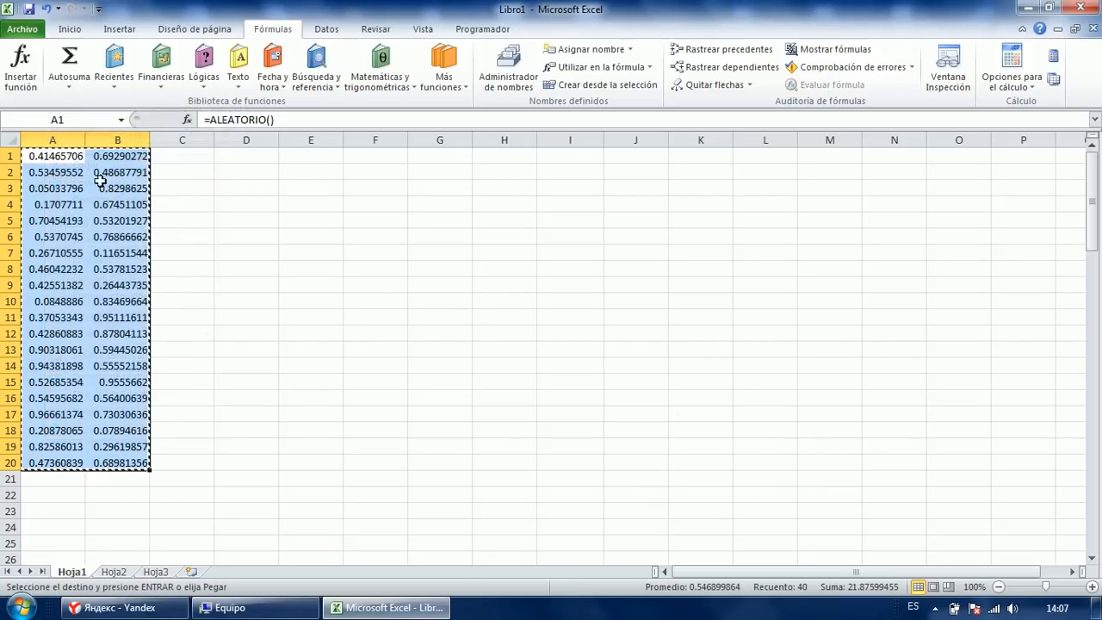
left_click(60, 31)
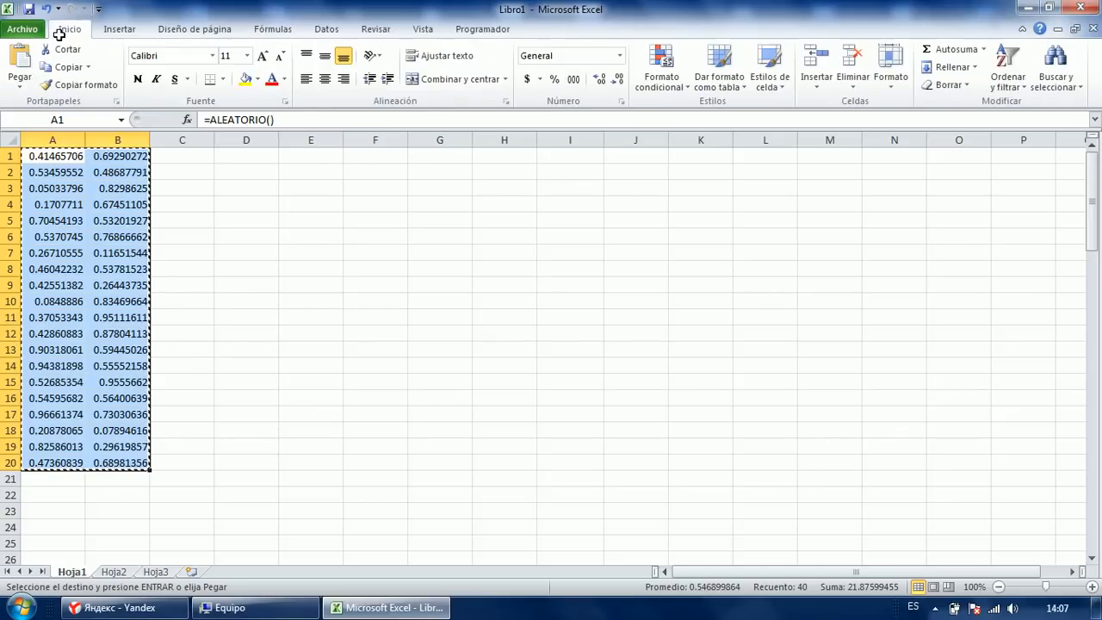
right_click(59, 162)
left_click(310, 187)
left_click(60, 158)
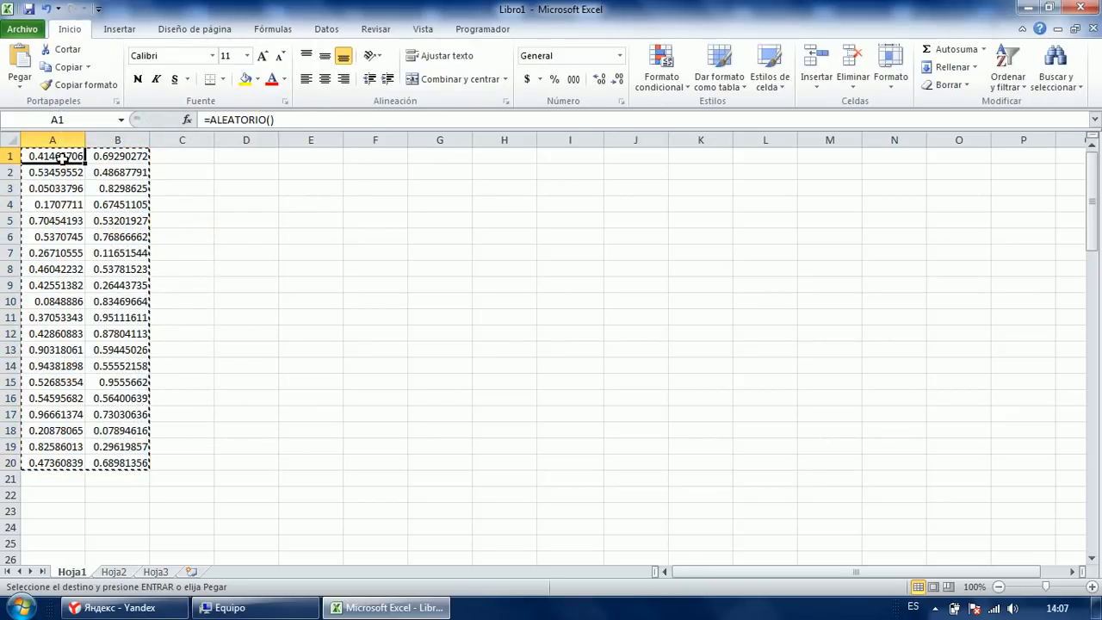
right_click(60, 158)
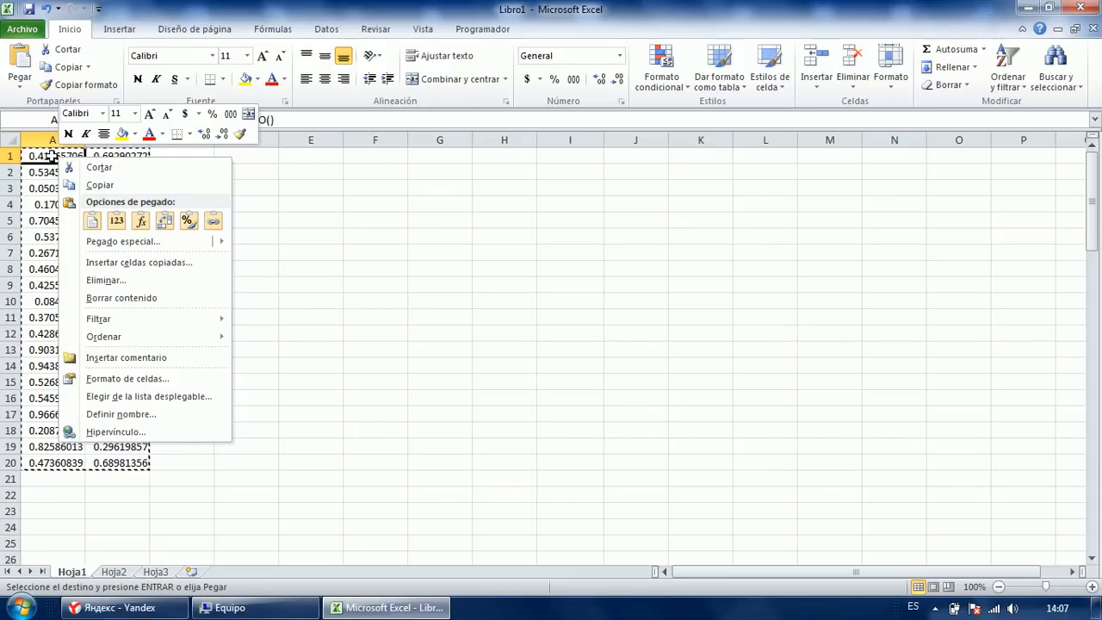
left_click(122, 241)
left_click(38, 180)
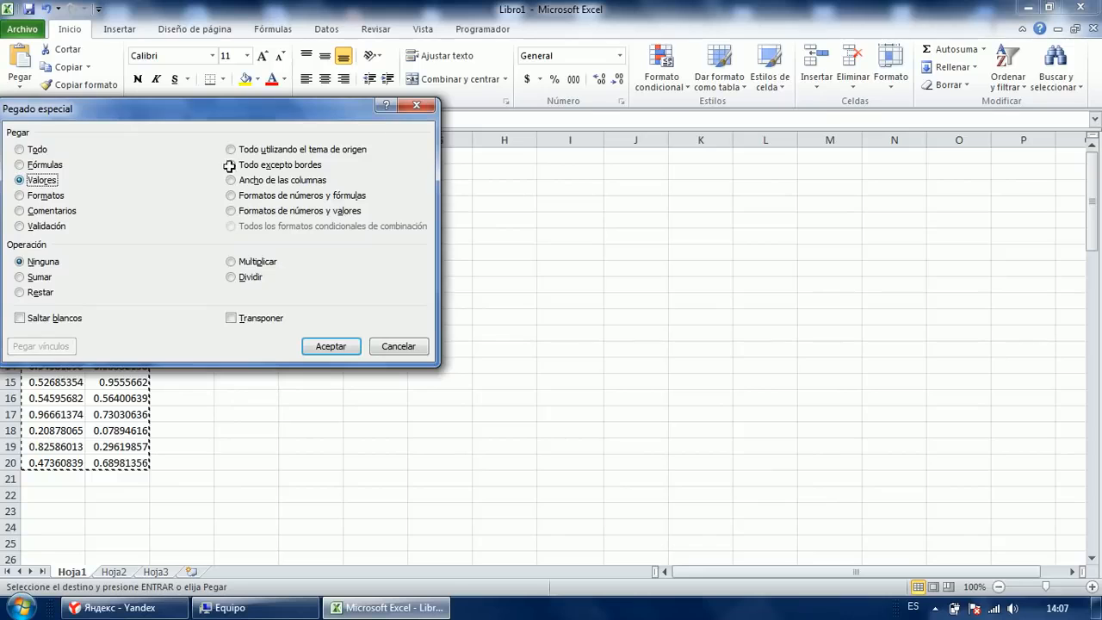
left_click(415, 105)
Paste the copied numbers back over A1:B20 as values only.
right_click(73, 158)
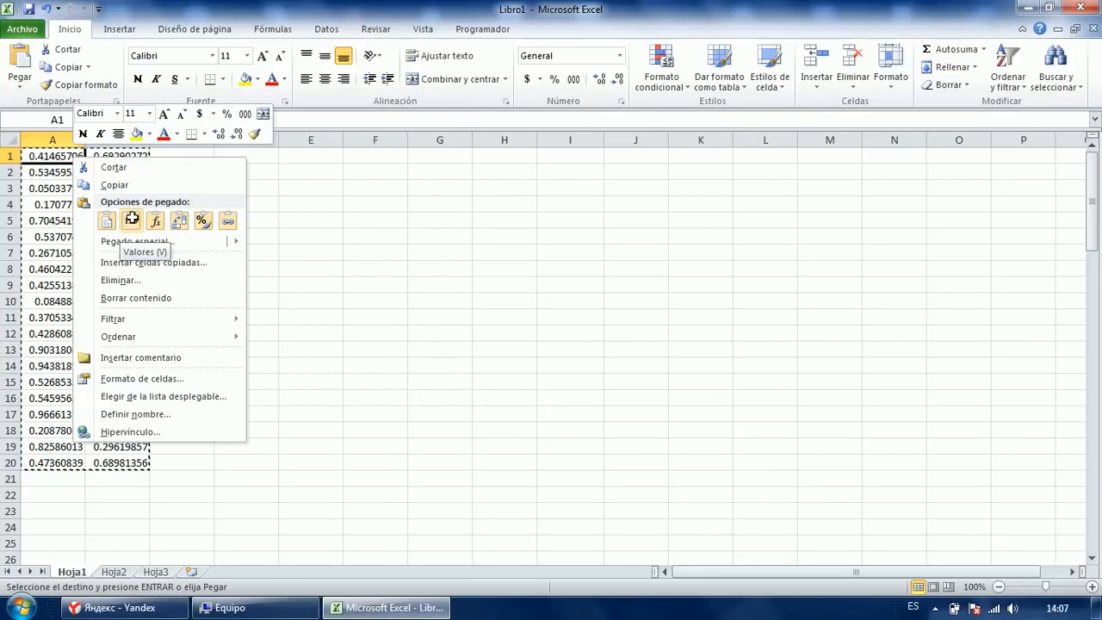
left_click(23, 84)
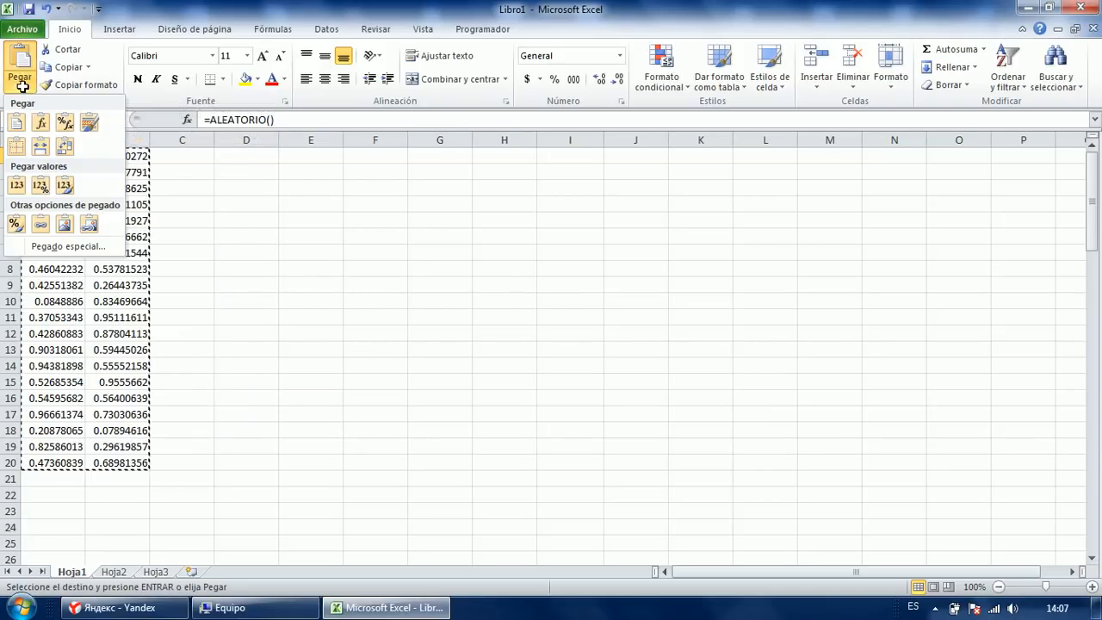
left_click(17, 183)
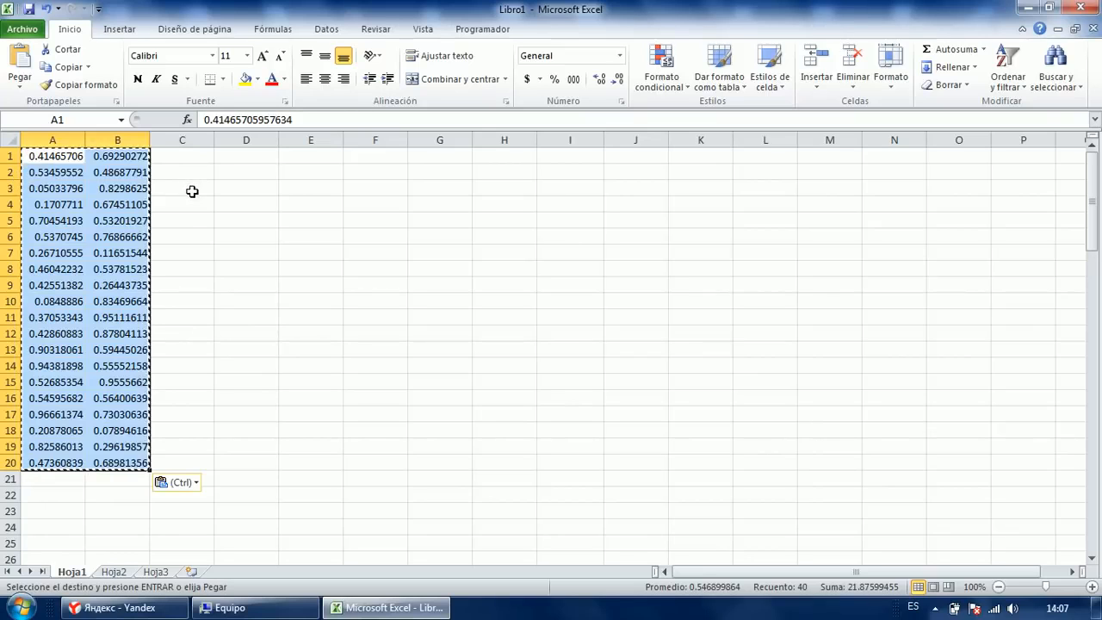
left_click(261, 237)
Paste a copy of the fixed values starting at E1.
left_click_drag(52, 156, 117, 468)
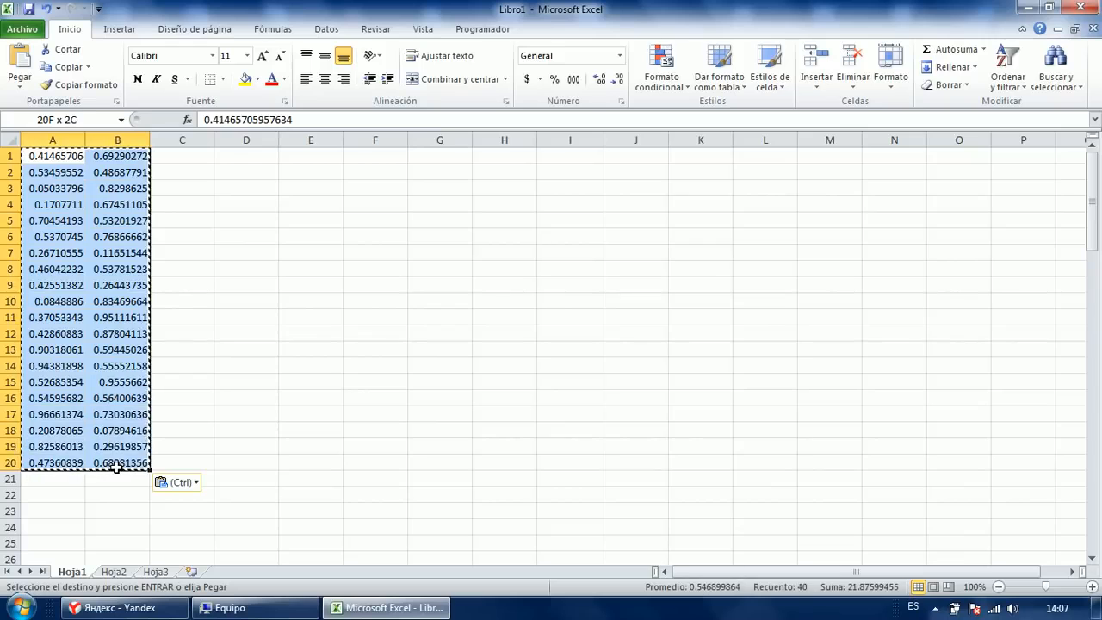
left_click(182, 340)
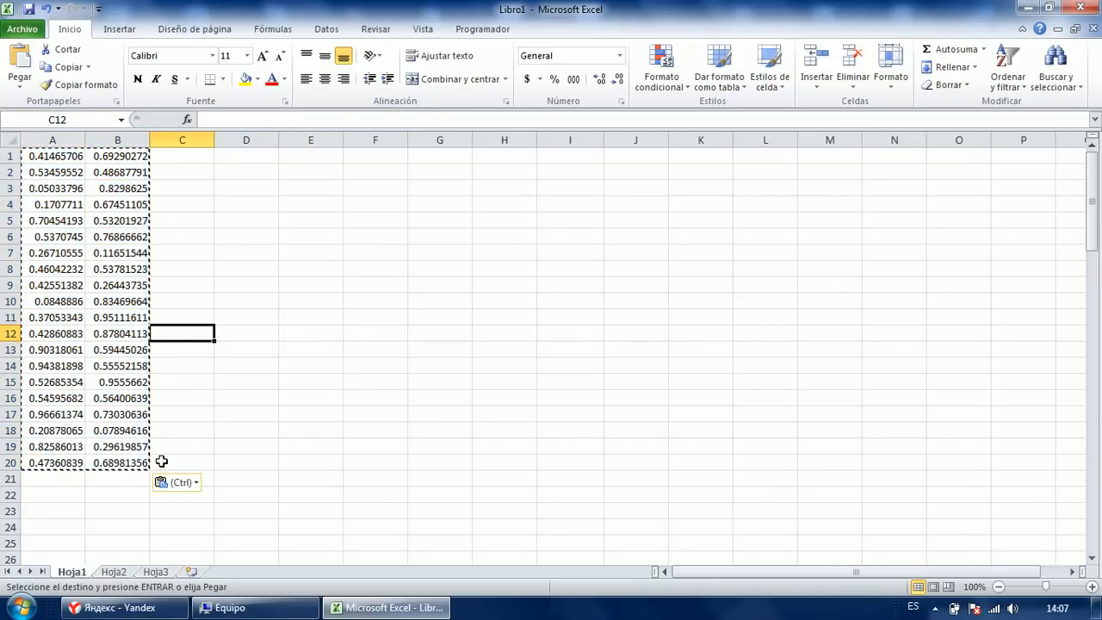
left_click(227, 226)
left_click(250, 287)
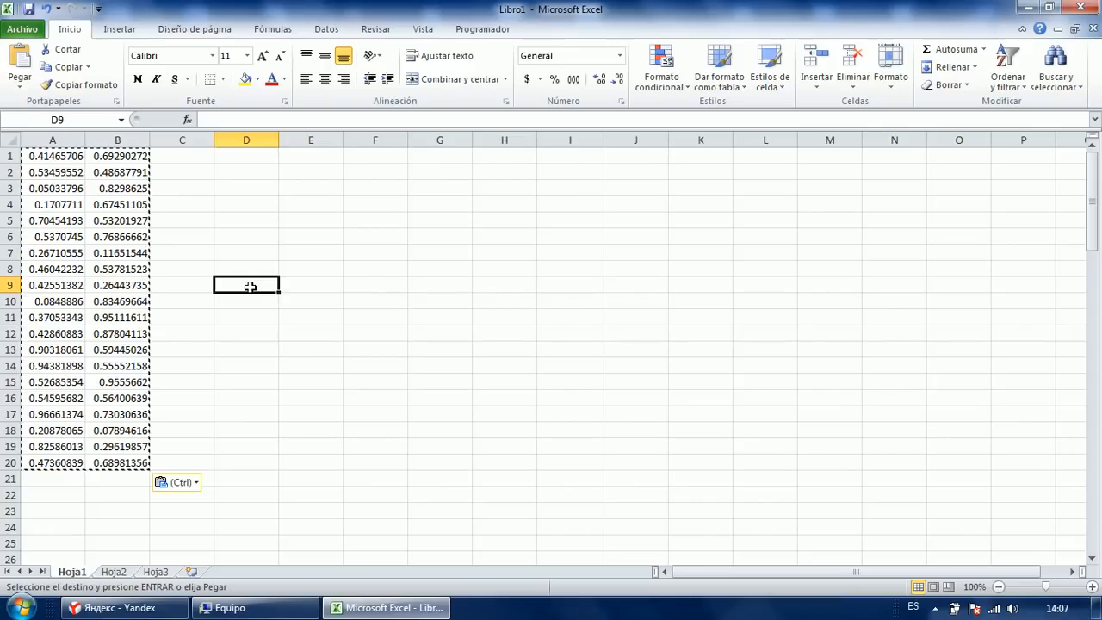
right_click(258, 157)
left_click(223, 188)
left_click(308, 153)
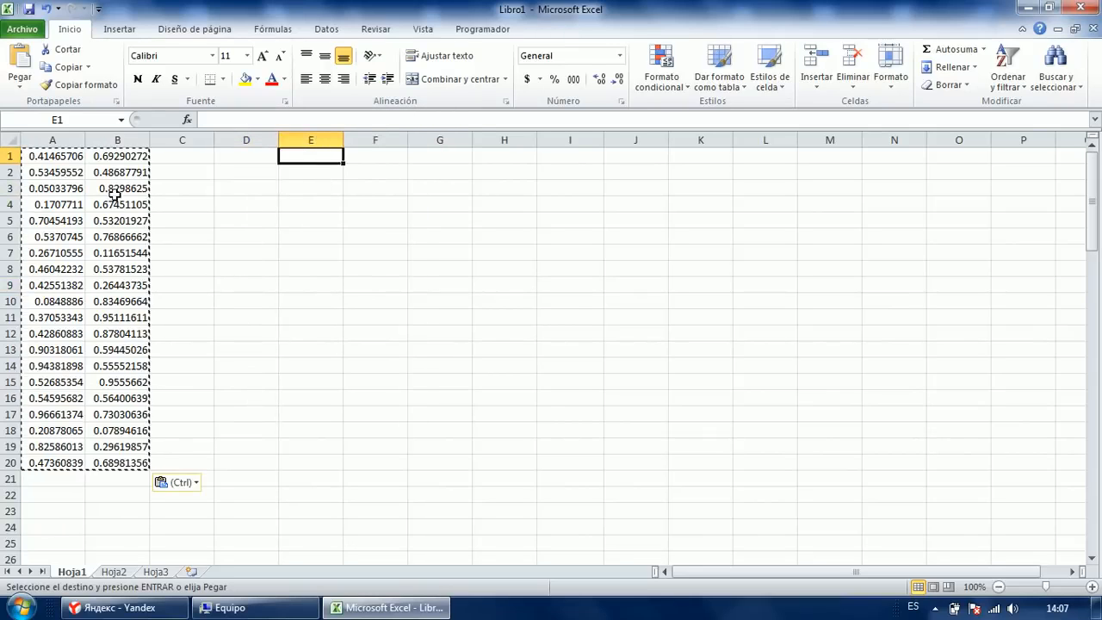
right_click(290, 150)
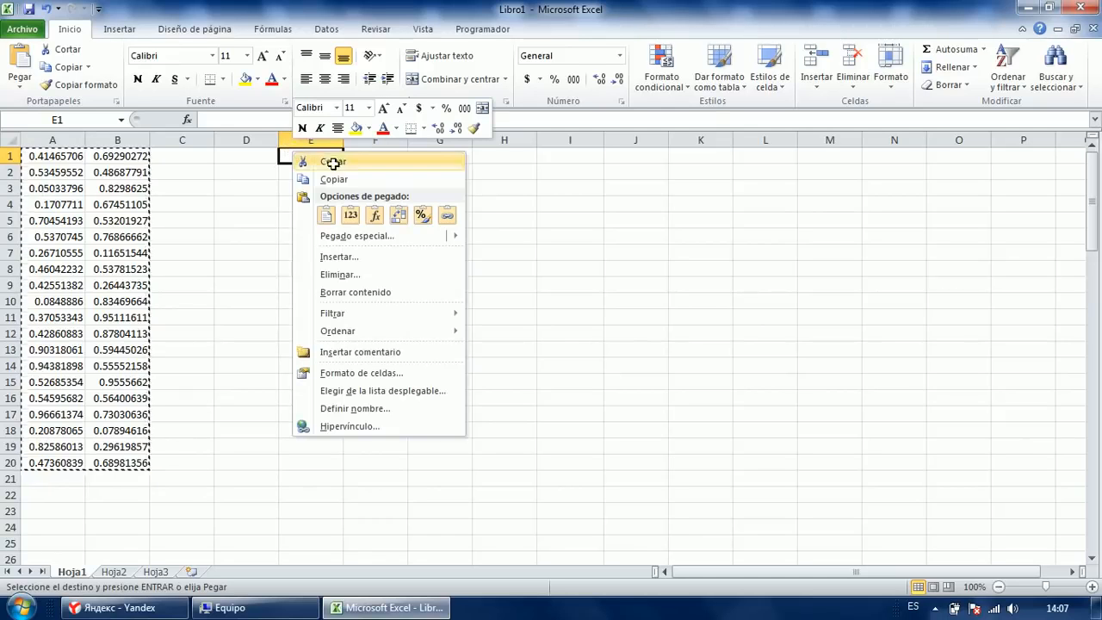
left_click(352, 217)
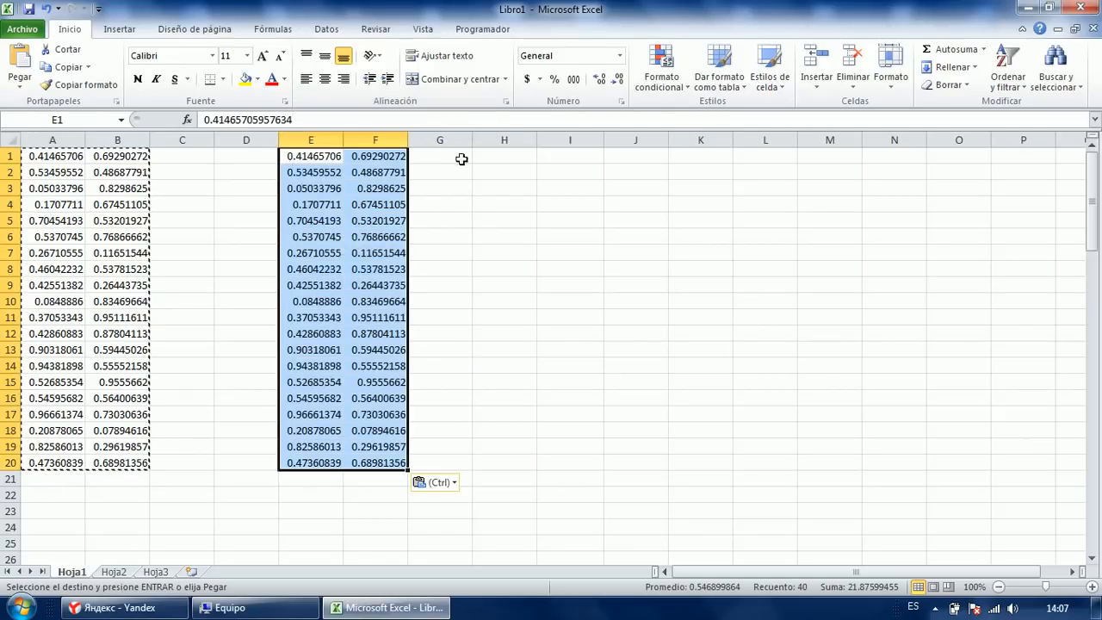
Paste further copies at H1 and F1, then end copy mode with Esc.
right_click(482, 157)
left_click(518, 220)
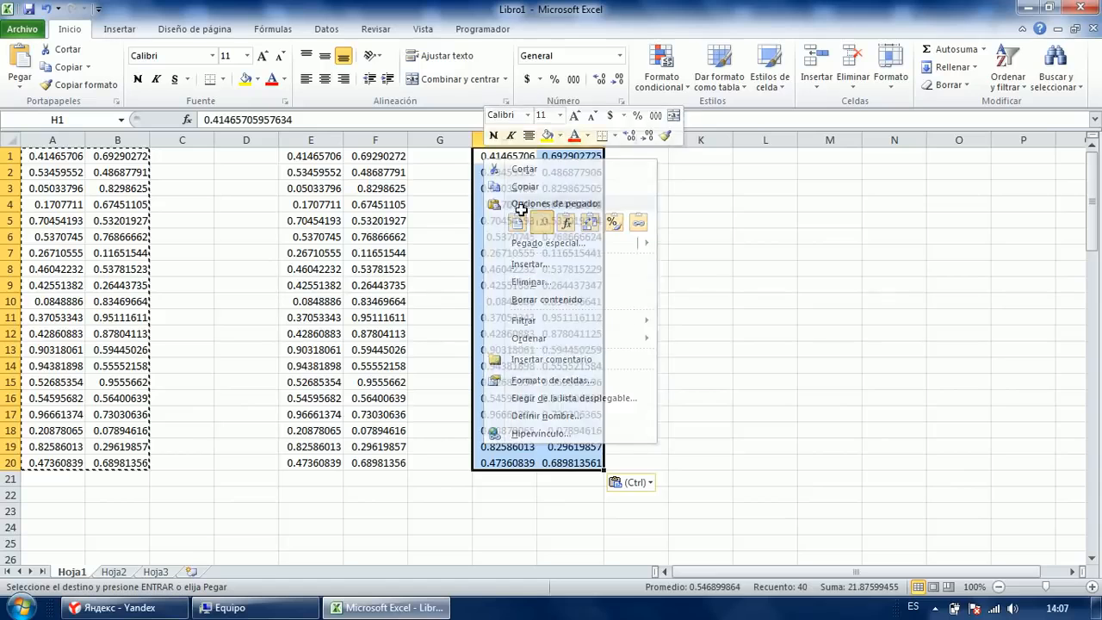
left_click(380, 157)
right_click(380, 157)
left_click(431, 218)
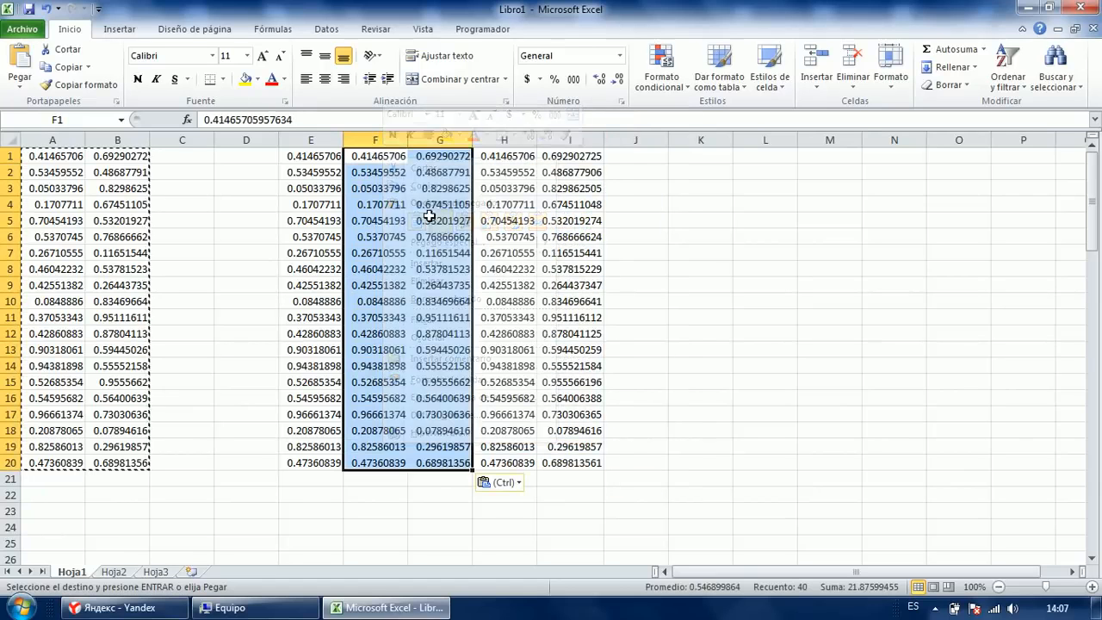
left_click(284, 221)
key("Escape")
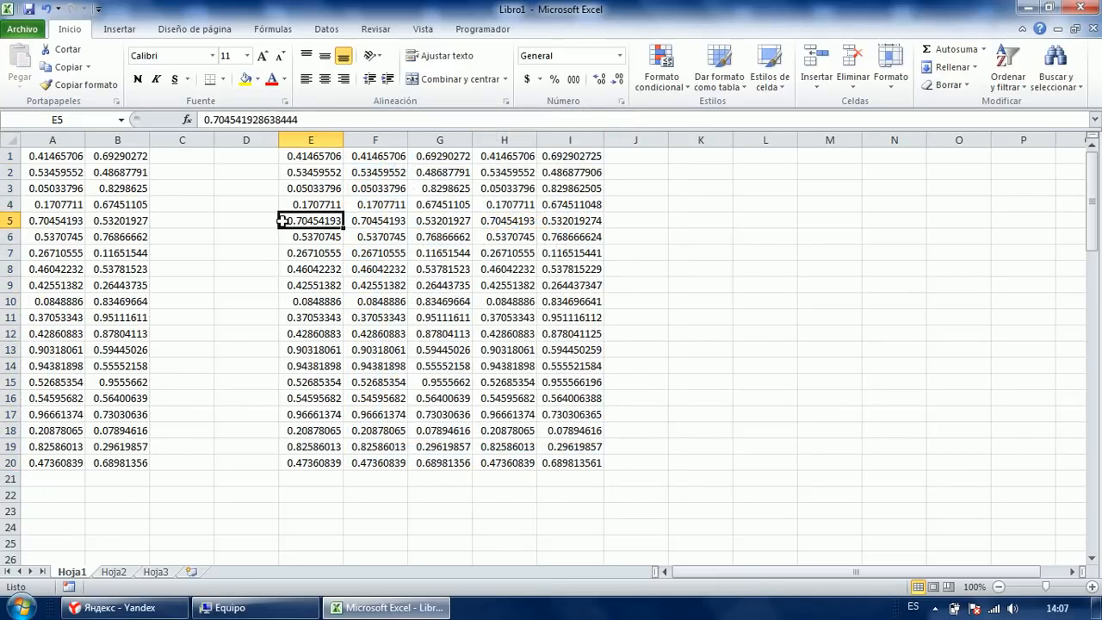
Confirm pasting is no longer offered and inspect the pasted value in E11.
left_click(179, 199)
right_click(172, 201)
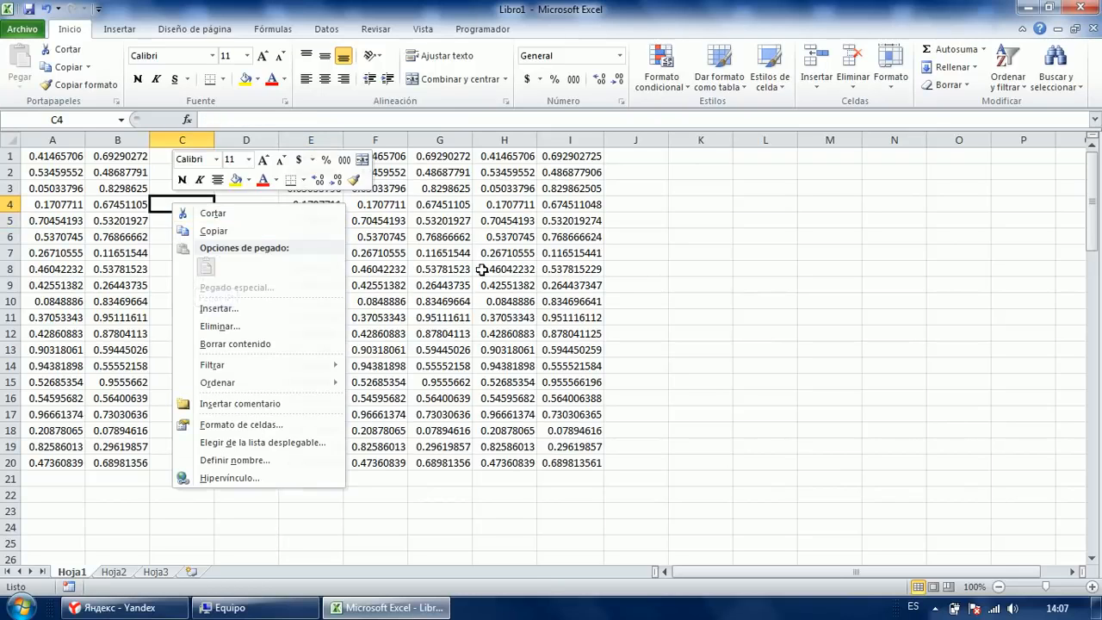
left_click(444, 299)
left_click(264, 307)
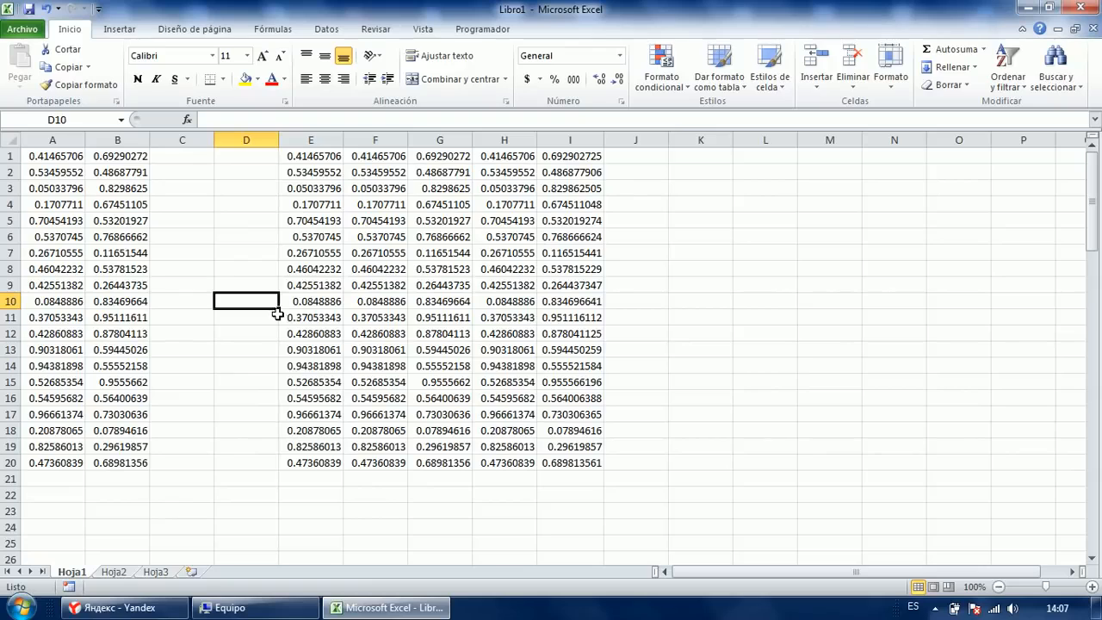
left_click(233, 167)
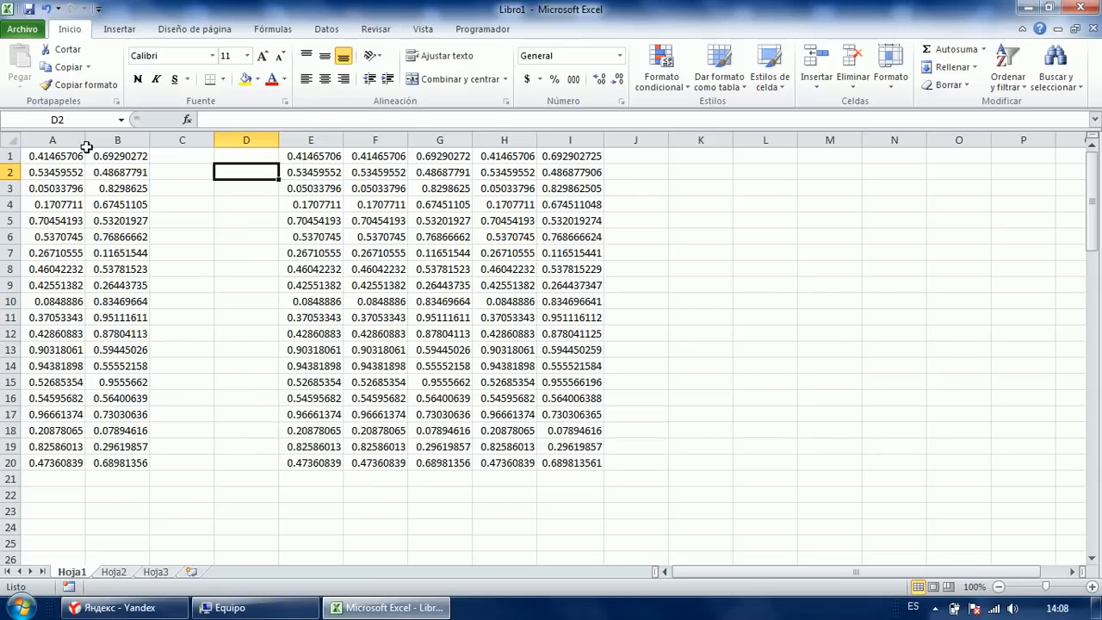
left_click(160, 220)
left_click(310, 317)
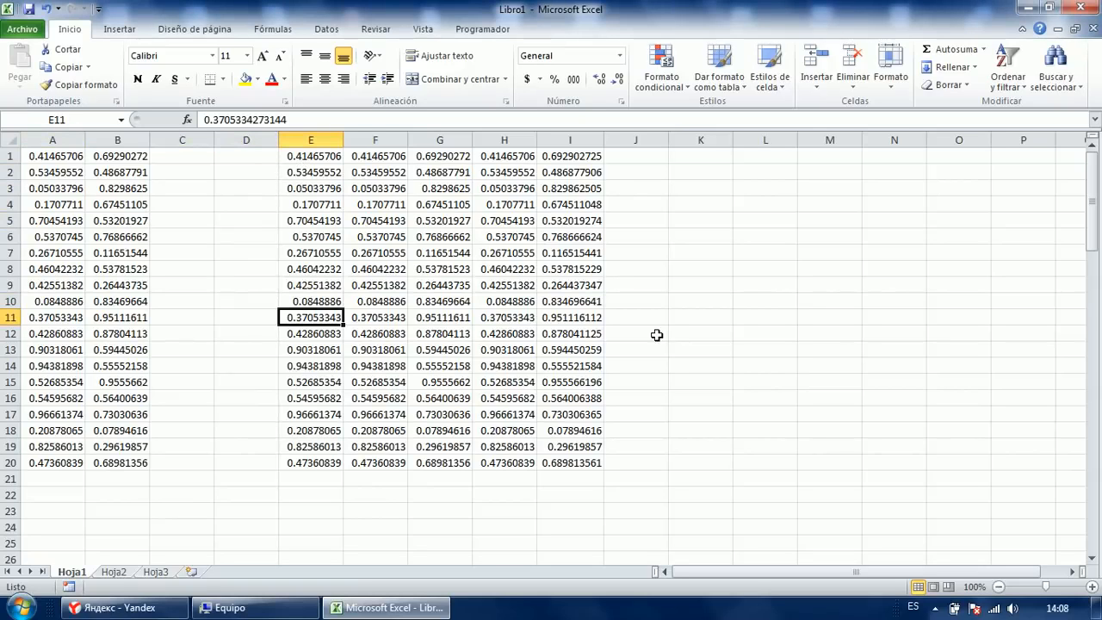
Inspect the pasted values in column G.
left_click(450, 223)
left_click(444, 274)
left_click(442, 363)
left_click(937, 609)
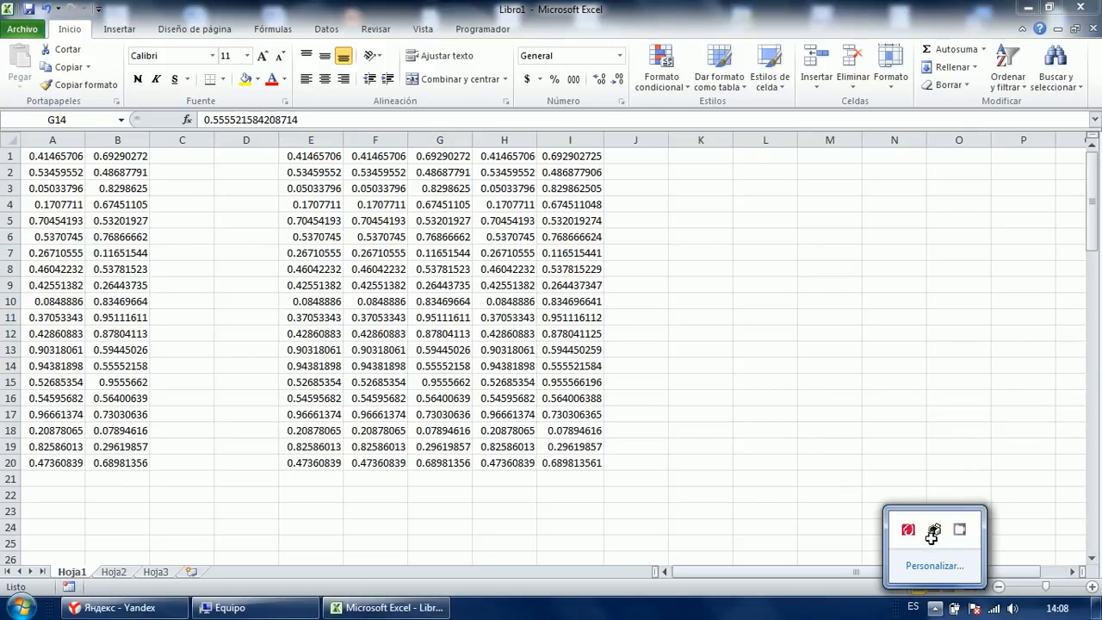
left_click(960, 530)
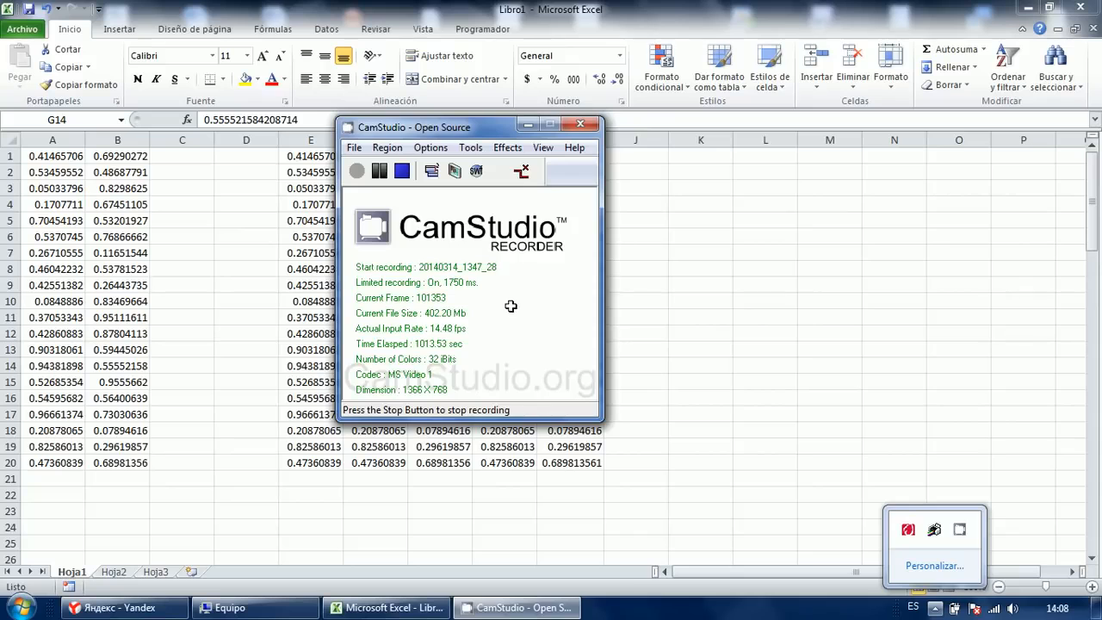
left_click(528, 125)
Clear the pasted copies in E1:J23, then select the first rows of numbers in columns A–B.
left_click_drag(319, 157, 614, 504)
key("Delete")
left_click(521, 400)
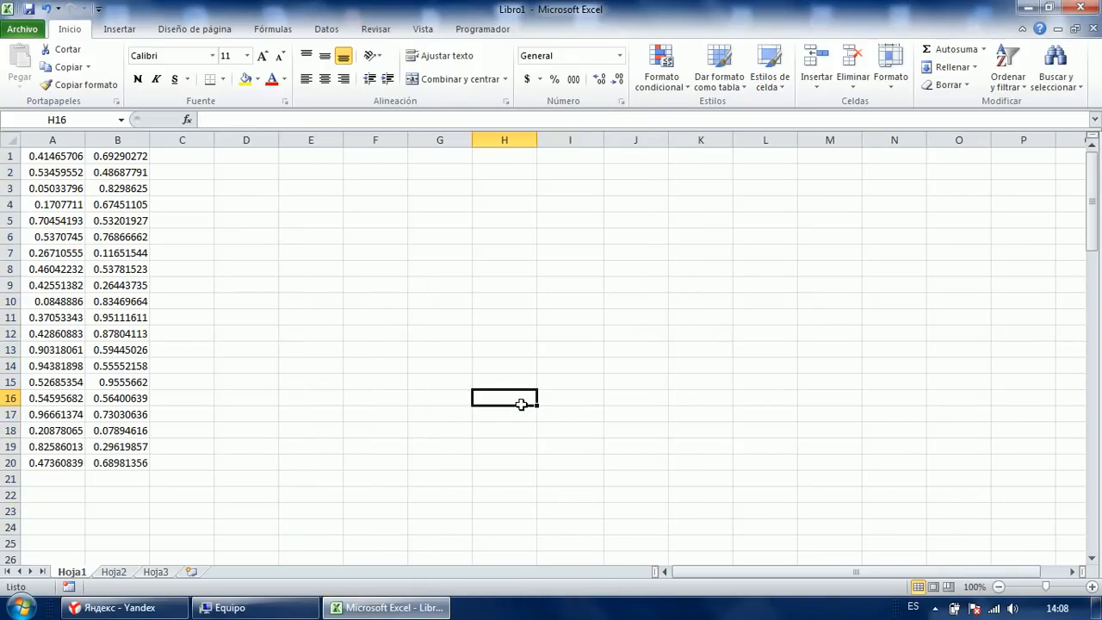
left_click_drag(57, 153, 124, 295)
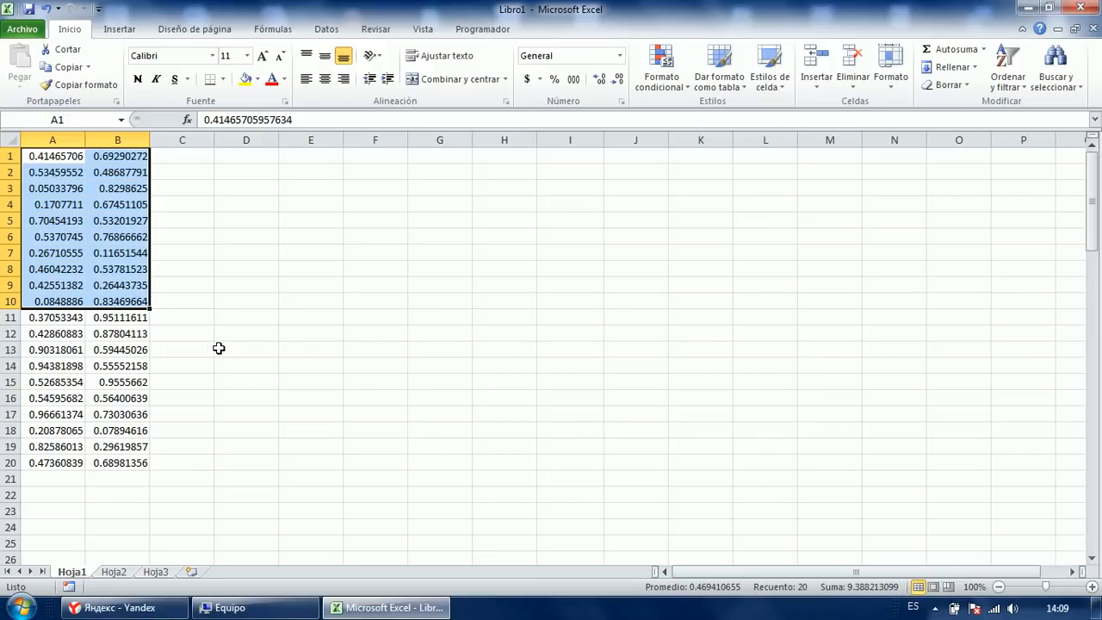
Delete the old numbers in columns A and B, including the leftover values in row 20.
left_click_drag(43, 156, 138, 447)
key("Delete")
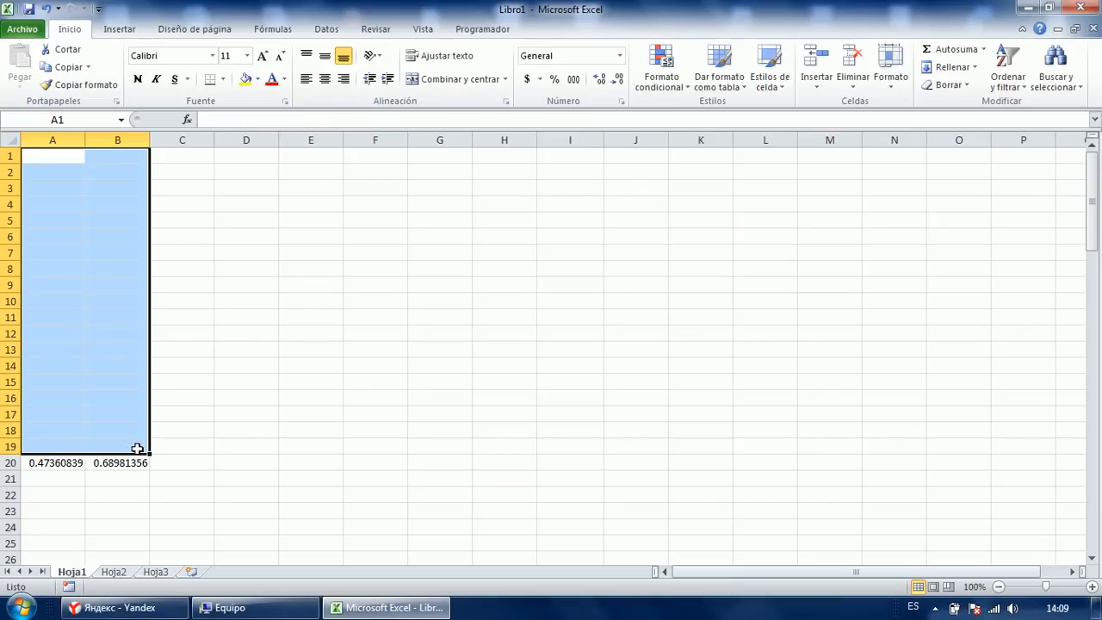
left_click_drag(83, 396, 184, 526)
key("Delete")
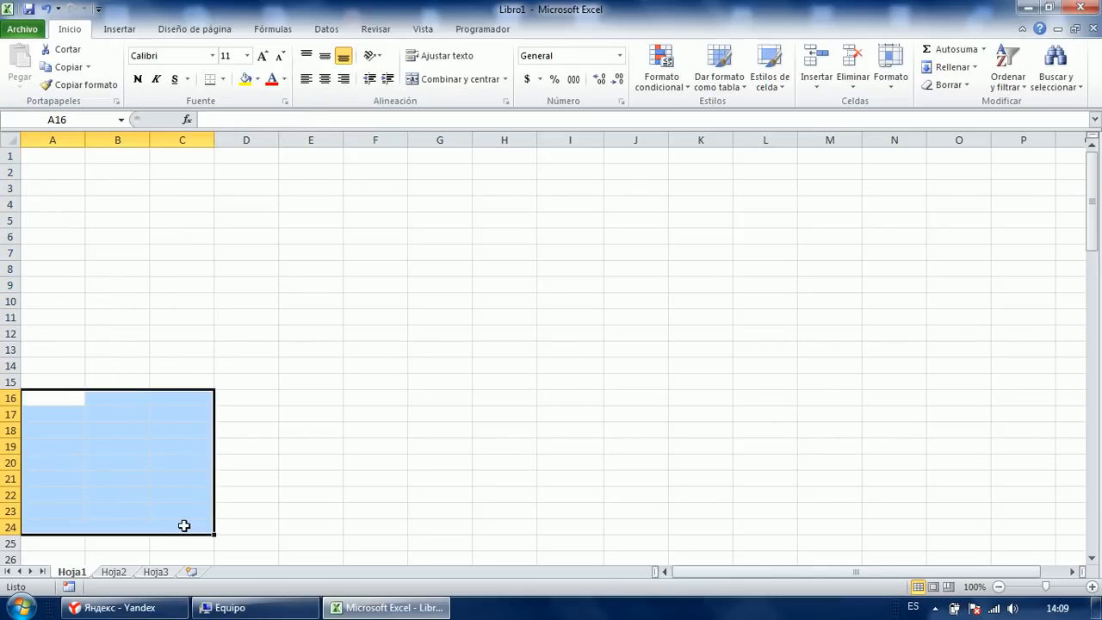
left_click(743, 379)
Fill A1:A20 at once with the formula =ALEATORIO().
left_click(68, 156)
left_click_drag(68, 156, 68, 468)
type("=aleatr")
key("BackSpace")
key("Tab")
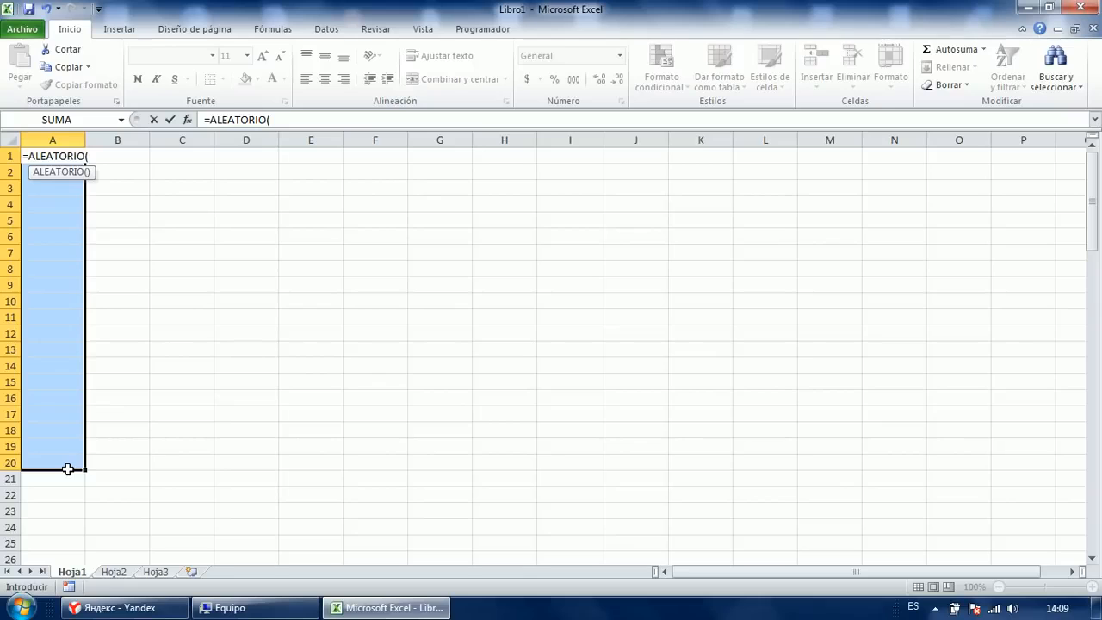
type(")")
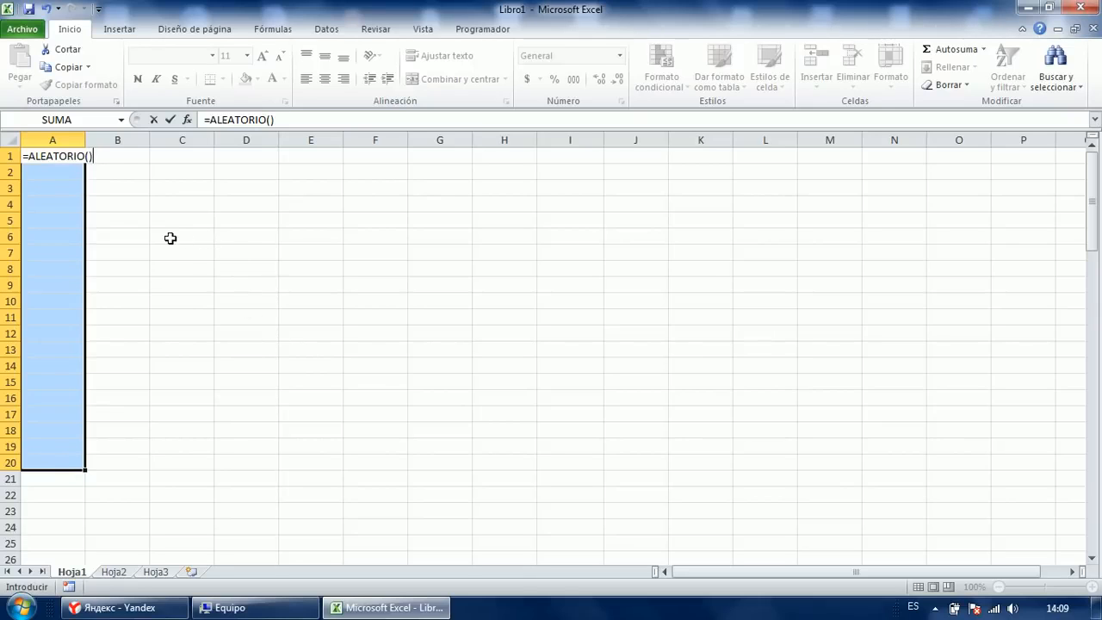
key("ctrl+Return")
Copy column A's random numbers and paste them back as fixed values.
key("ctrl+c")
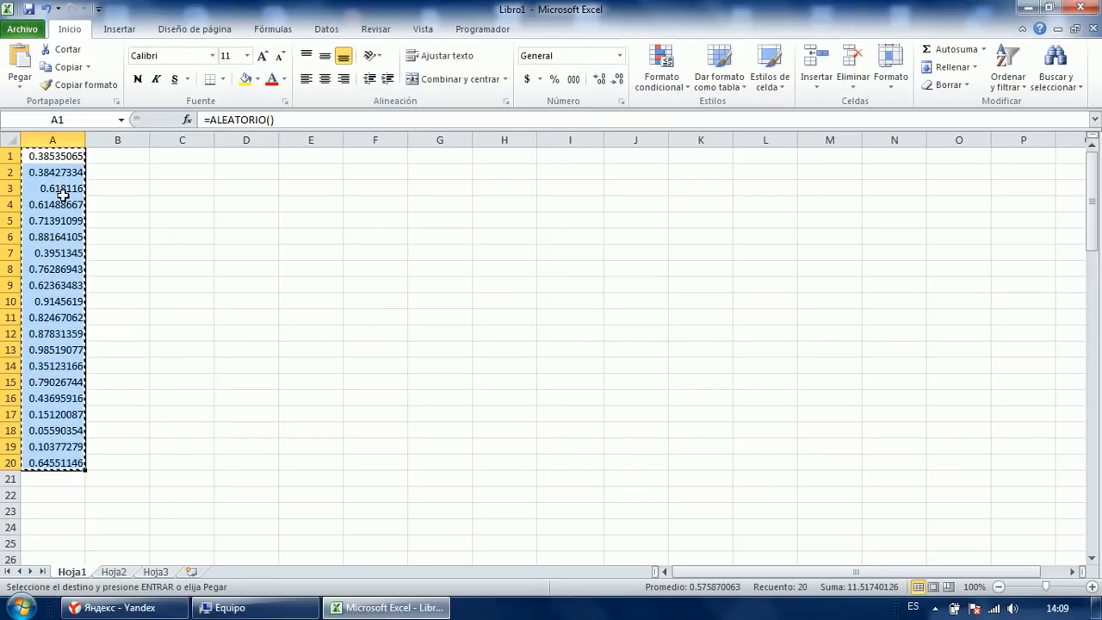
right_click(27, 154)
left_click(90, 218)
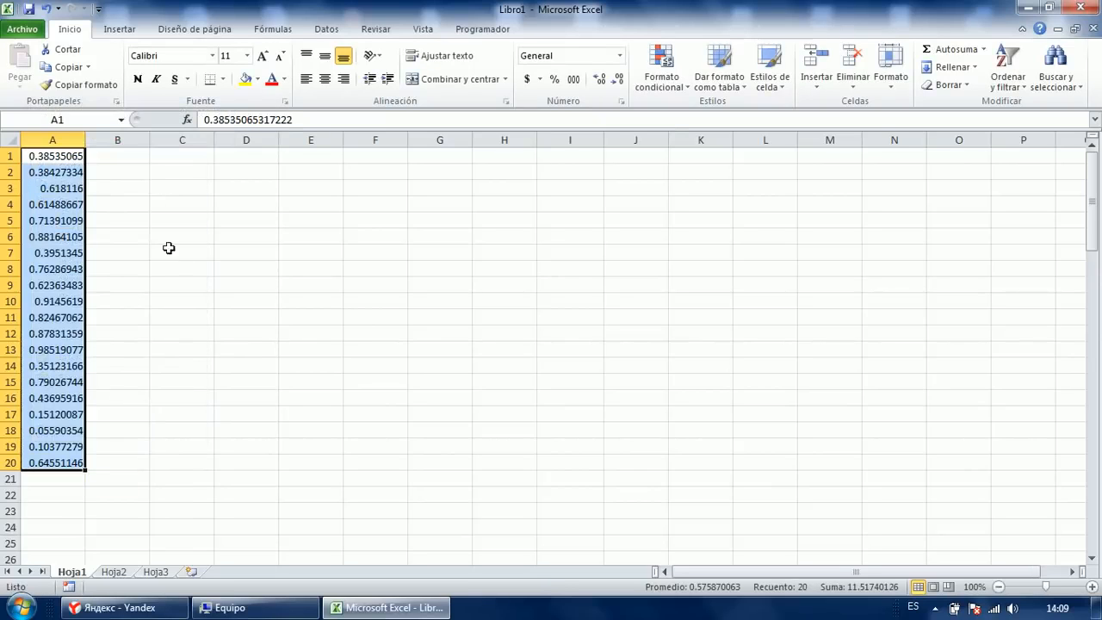
left_click(128, 209)
left_click(182, 236)
left_click(187, 337)
left_click(182, 204)
left_click(181, 152)
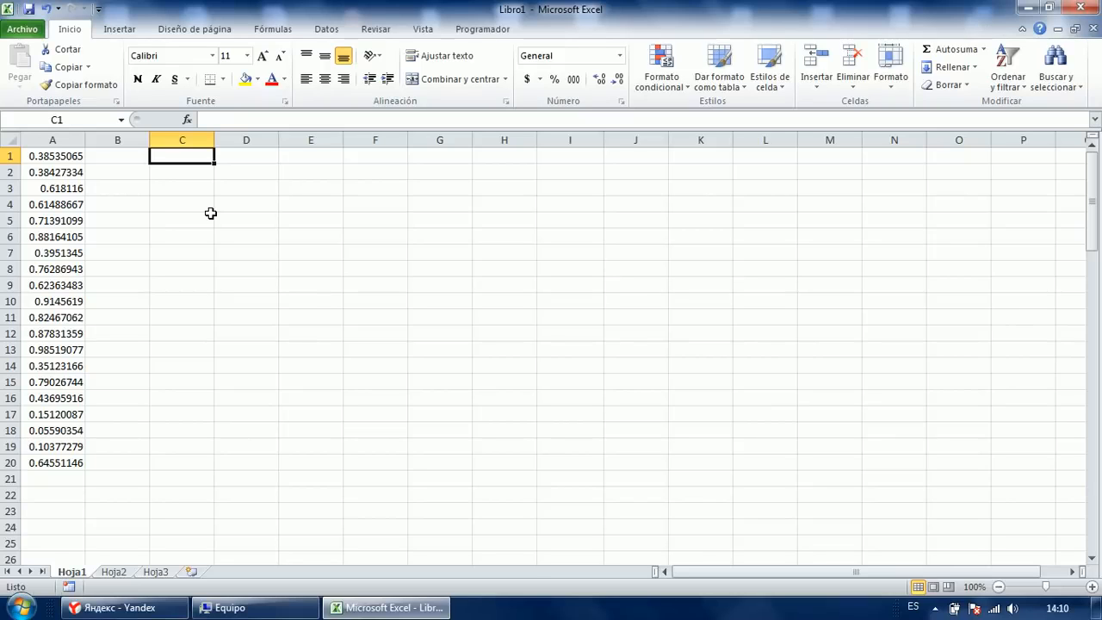
Enter the label 'Nro datos' in C1.
type("=")
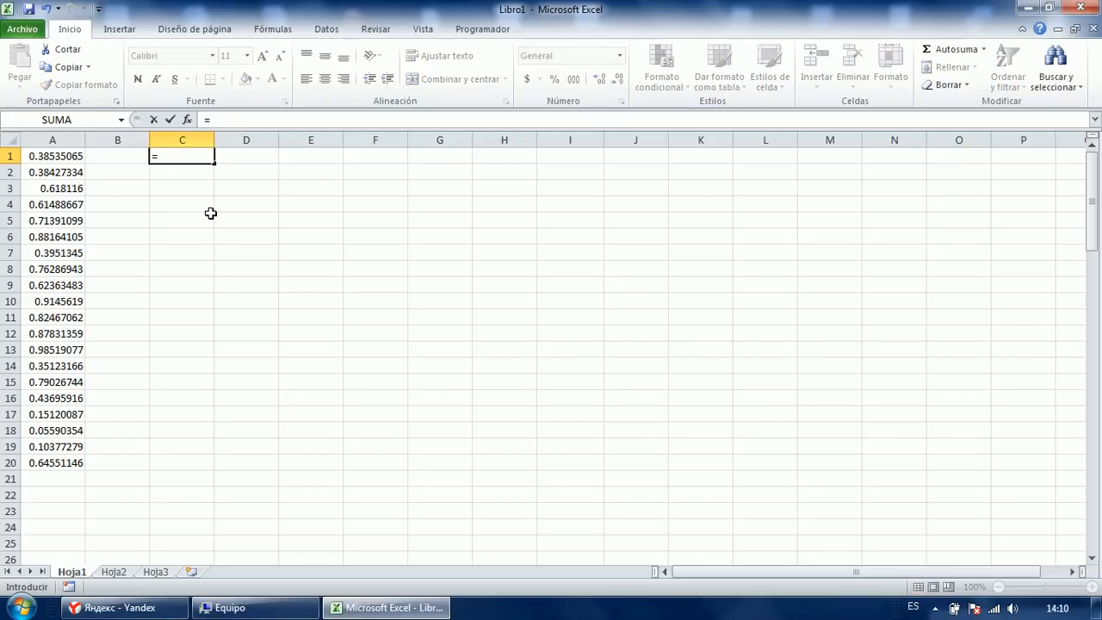
type("con")
key("Escape")
key("Escape")
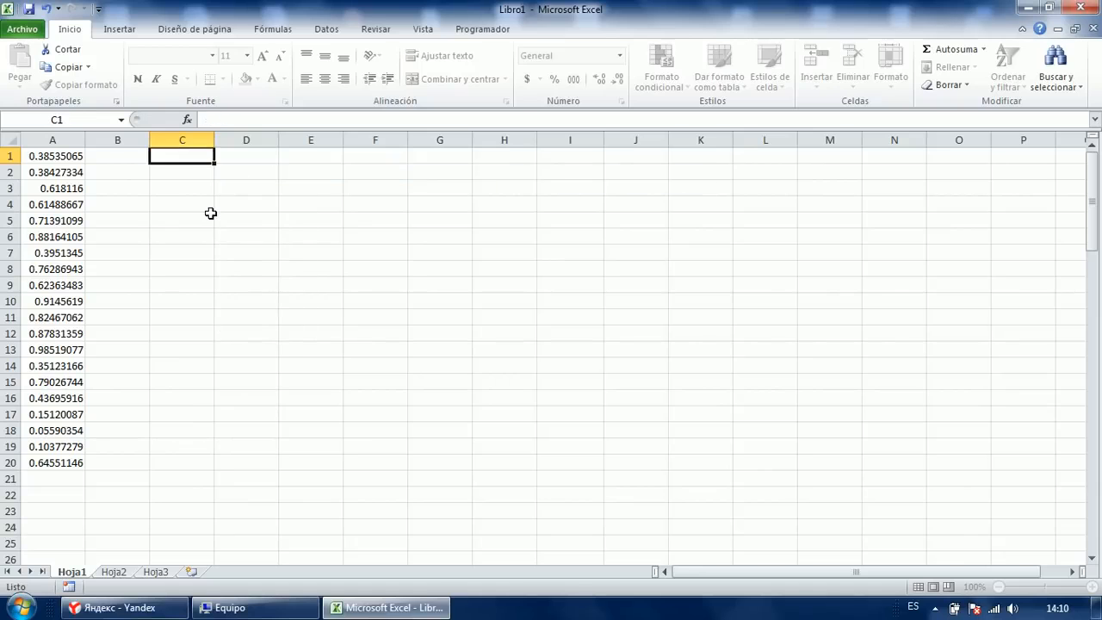
type("Nro datos")
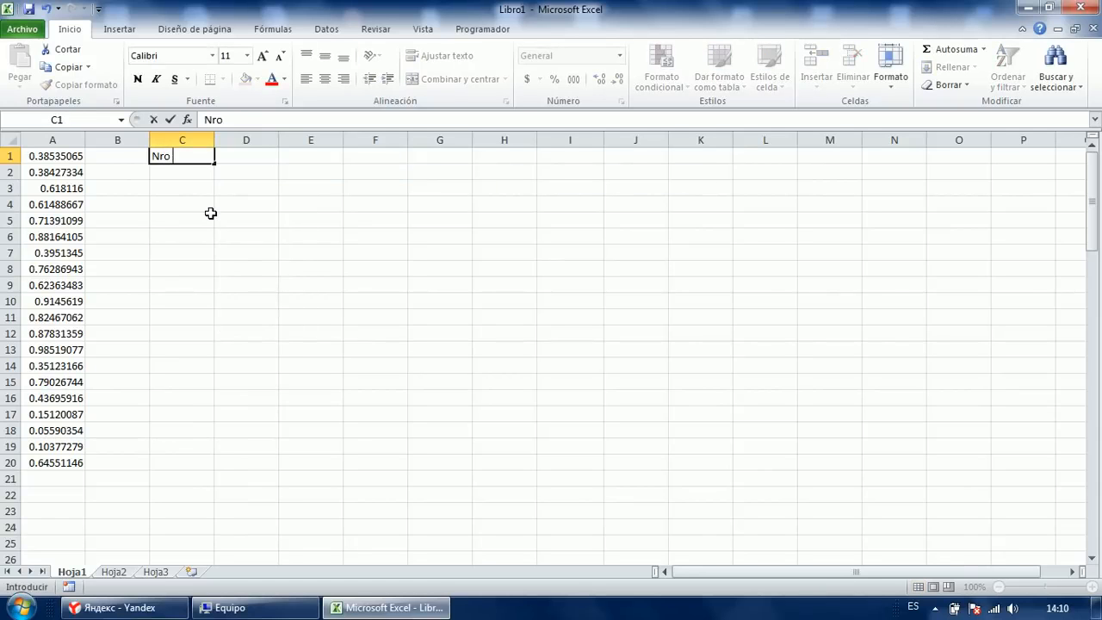
key("Return")
Start a =CONTAR formula in D1 pointing at cell A1.
key("Up")
key("Right")
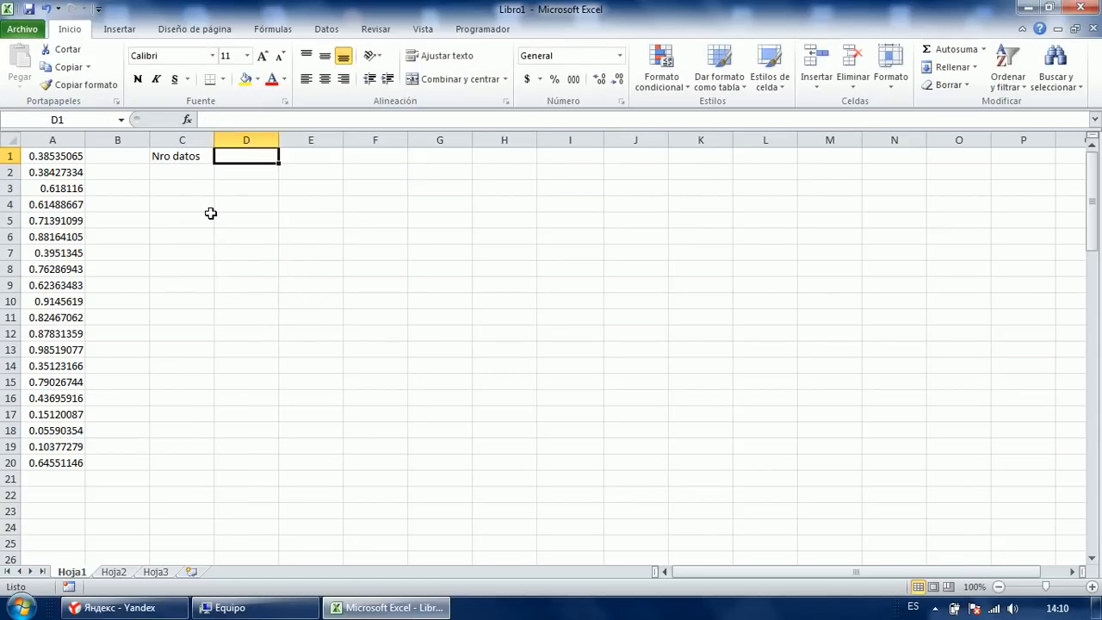
type("=conta")
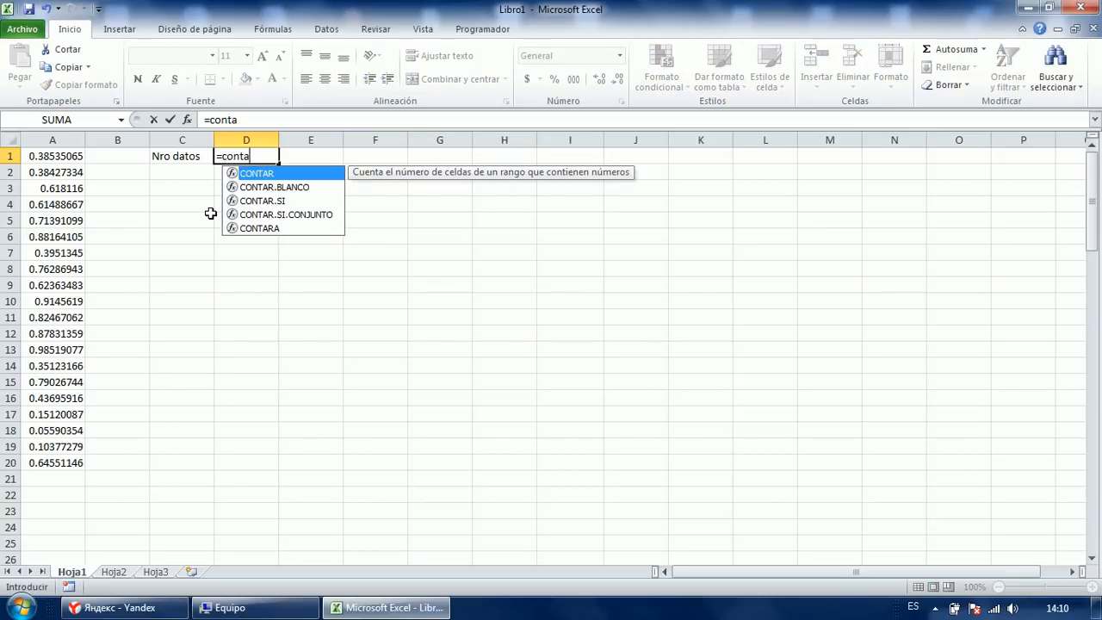
key("Tab")
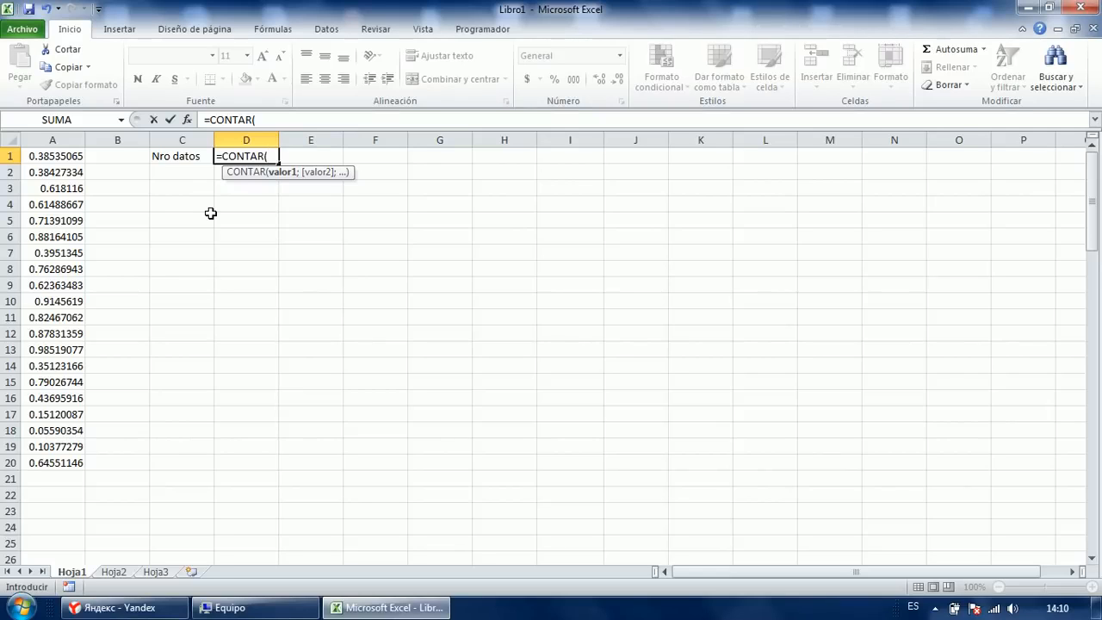
key("Down")
key("Down")
key("Down")
key("Down")
key("Down")
key("Left")
key("Left")
key("Up")
key("Up")
key("Up")
key("Up")
key("Up")
key("Left")
Extend the count range to A1:A20 and enter it, showing 20.
key("shift+Down")
key("shift+Down")
key("shift+Down")
key("shift+Down")
key("shift+Down")
key("shift+Down")
key("shift+Down")
key("shift+Down")
key("ctrl+shift+Down")
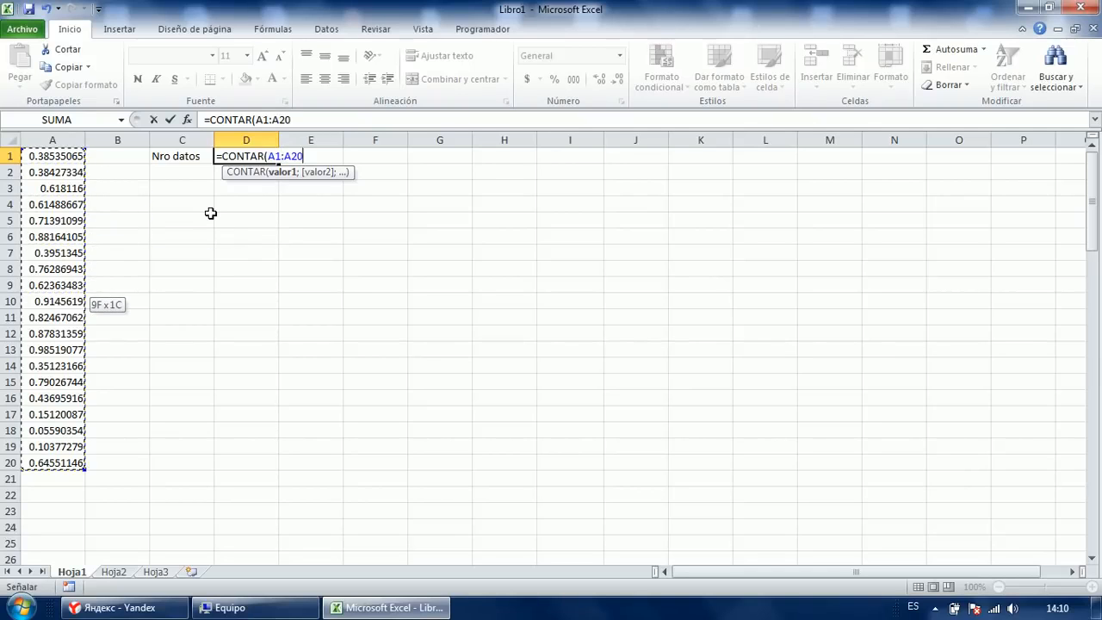
key("ctrl+shift+Up")
key("ctrl+shift+Down")
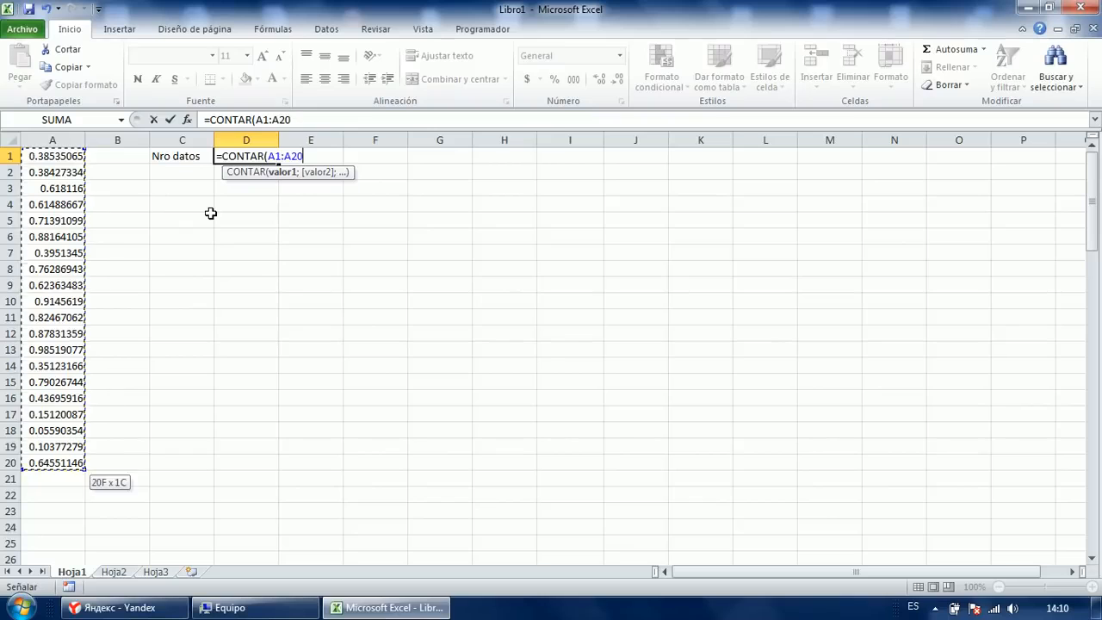
type(")")
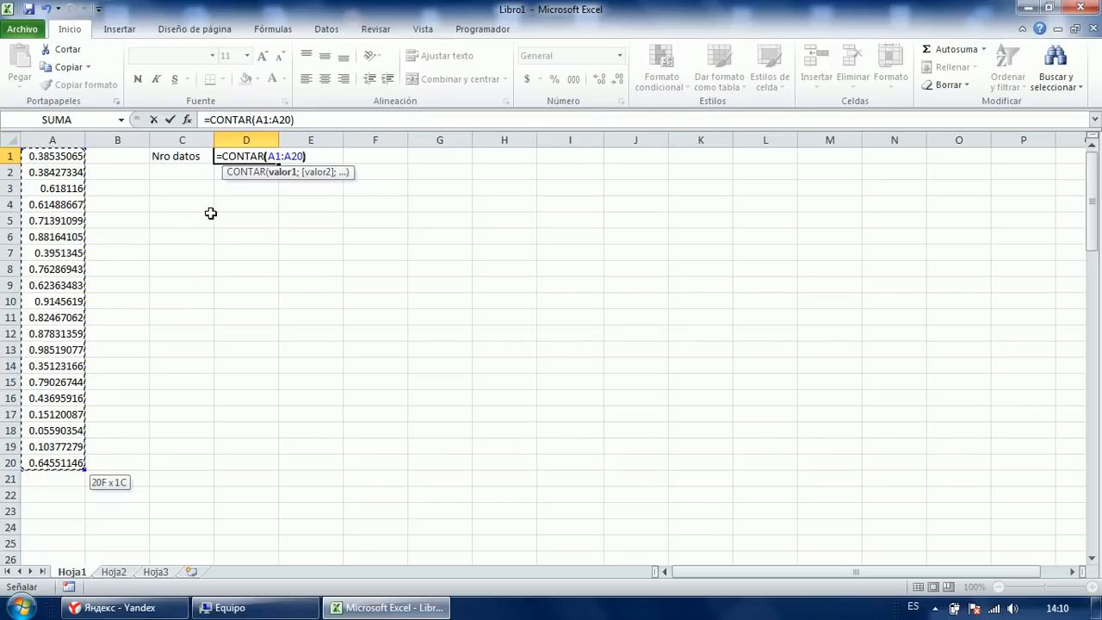
key("Return")
key("Left")
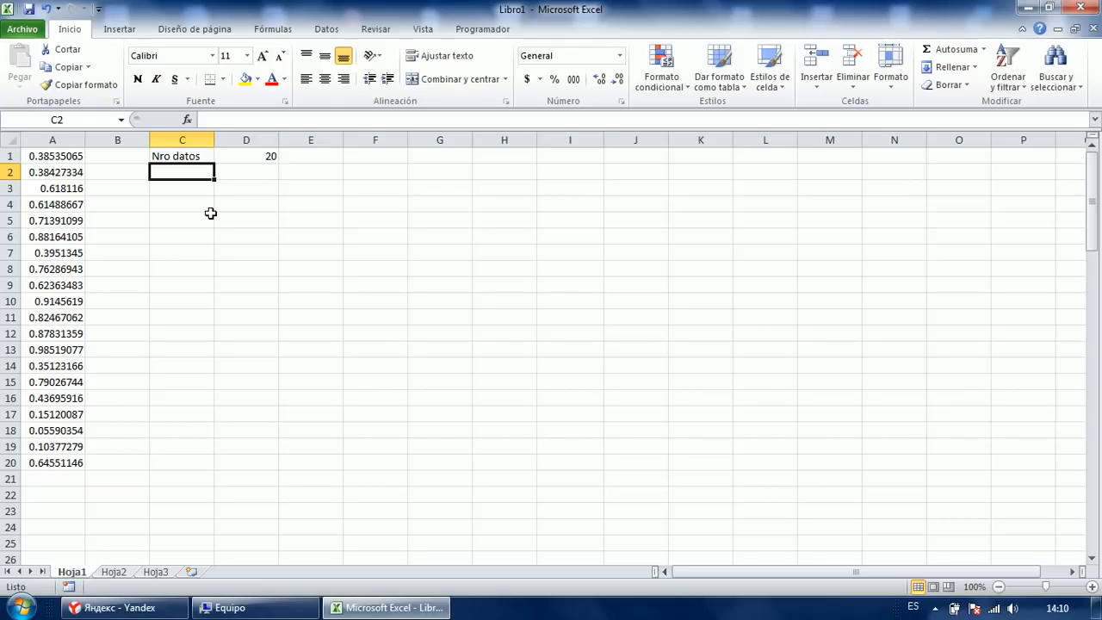
Label C2 'Suma' and enter =SUMA(A1:A20) in D2, giving 11.5174013.
type("Suma")
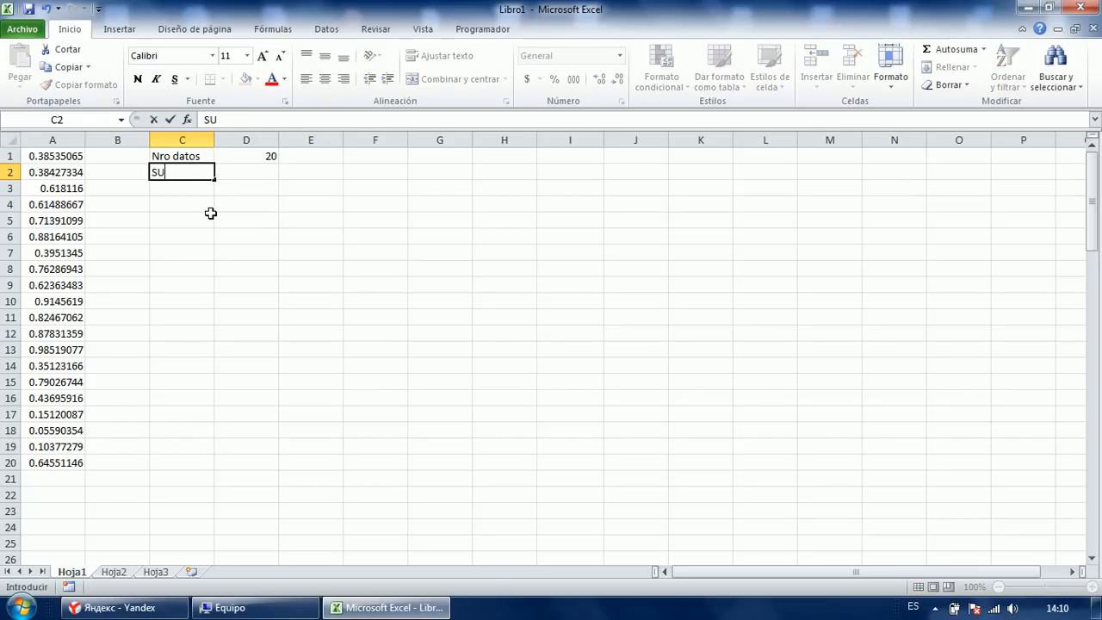
key("Tab")
type("=suma")
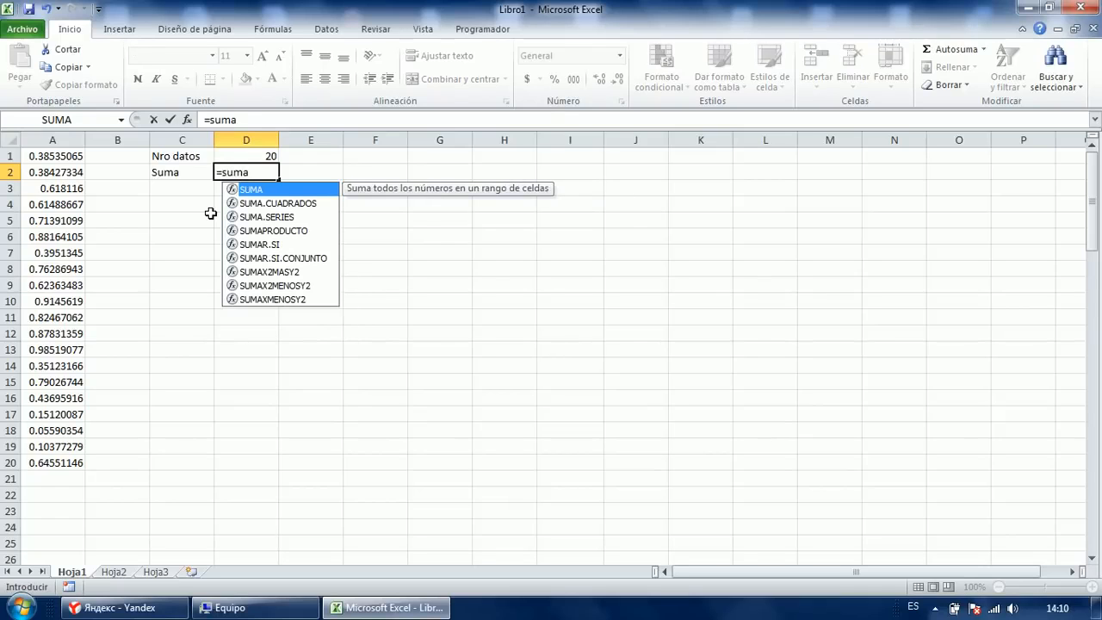
key("Tab")
key("Down")
key("Left")
key("Left")
key("Left")
key("Up")
key("Up")
key("ctrl+shift+Down")
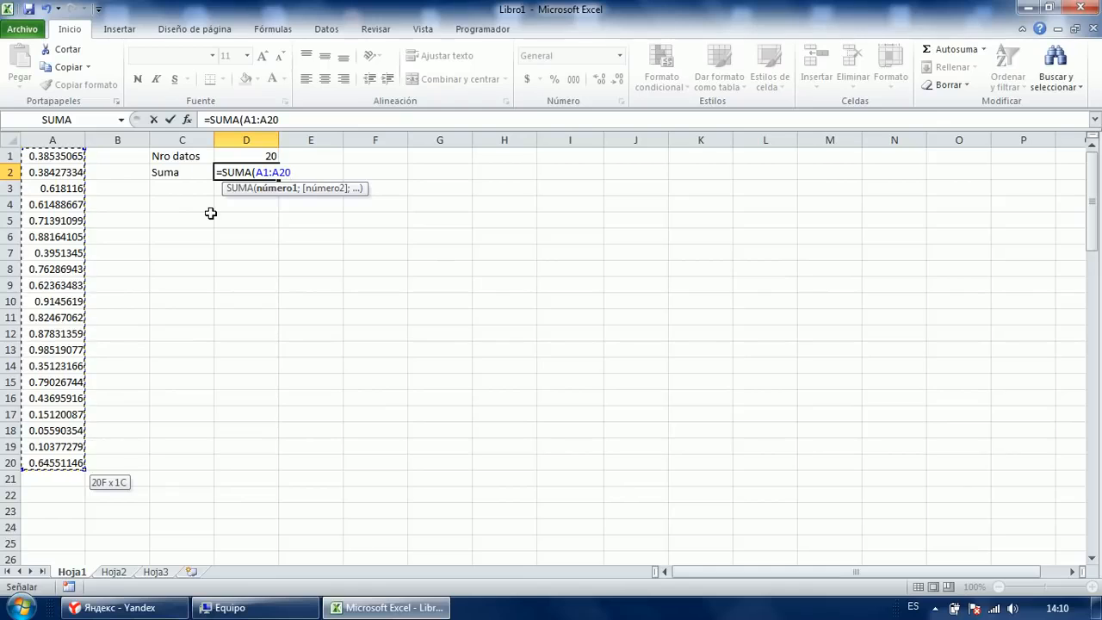
type(")")
key("Return")
Review the count in D1 and the sum formula in D2.
key("Up")
key("Up")
key("Left")
key("Right")
key("Down")
key("Down")
key("Up")
key("Left")
key("Down")
type("=")
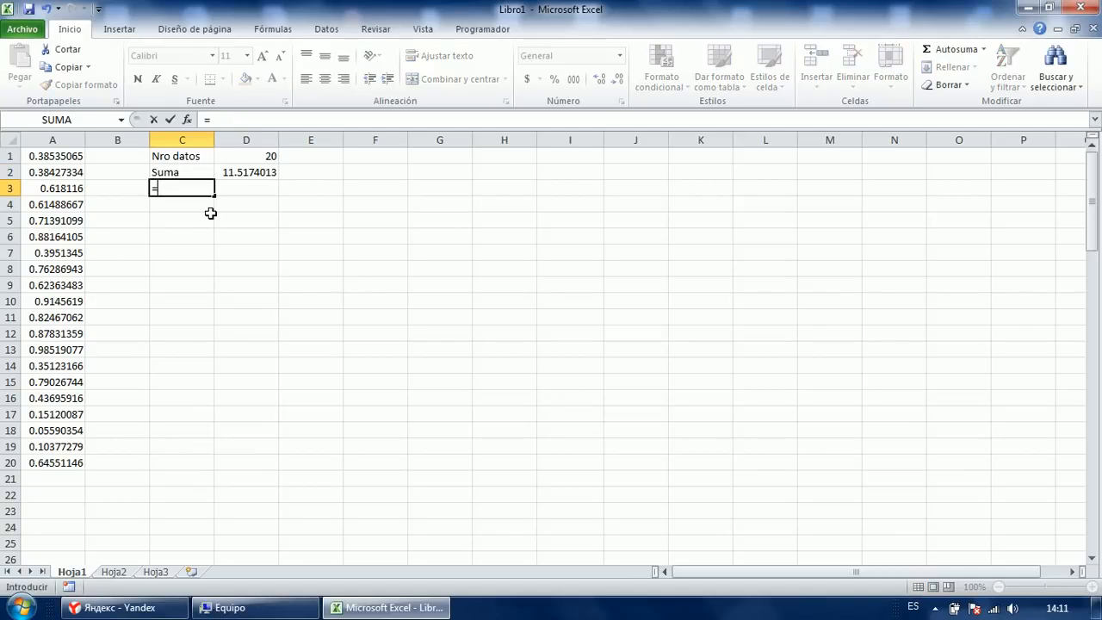
key("Escape")
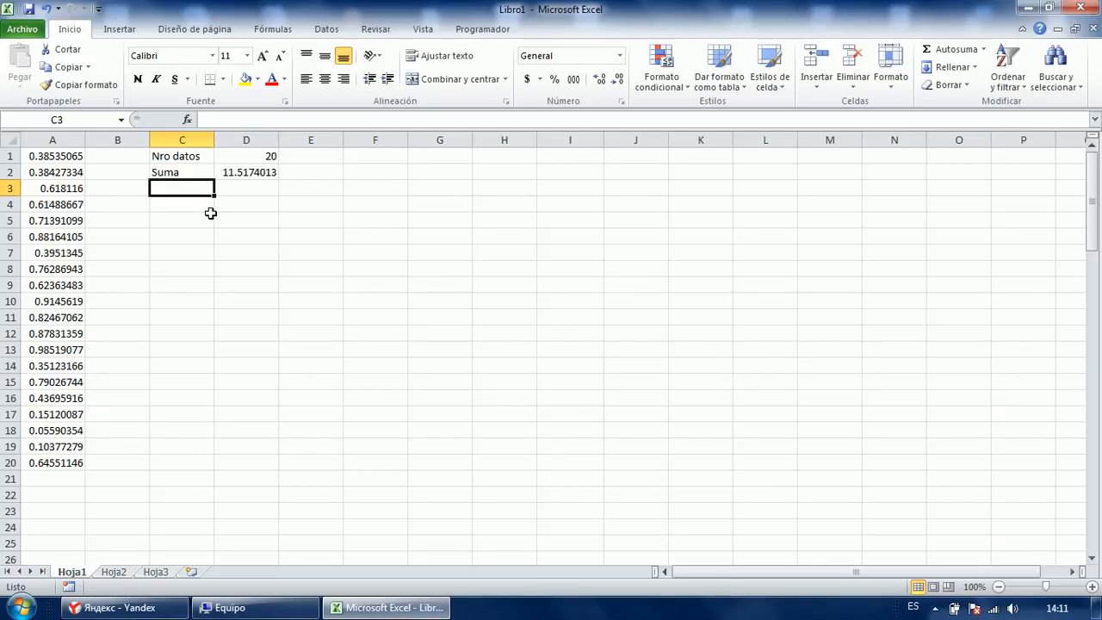
key("Up")
key("Up")
key("Right")
Display the A1:A20 ranges used by the sum in D2 and the count in D1.
key("Down")
key("F2")
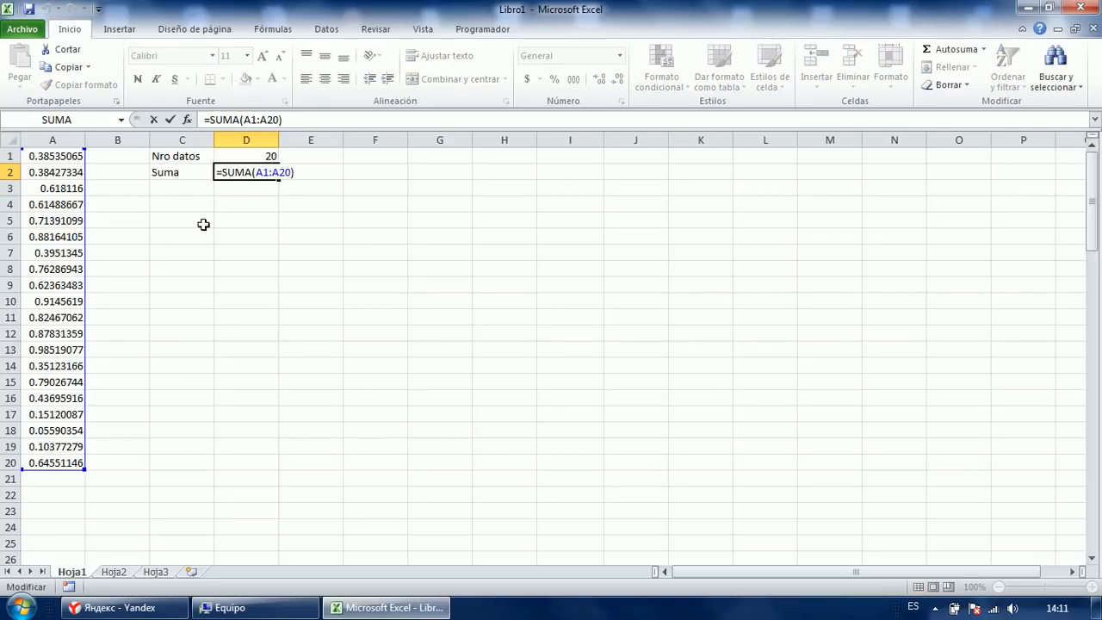
key("Escape")
left_click(244, 160)
key("F2")
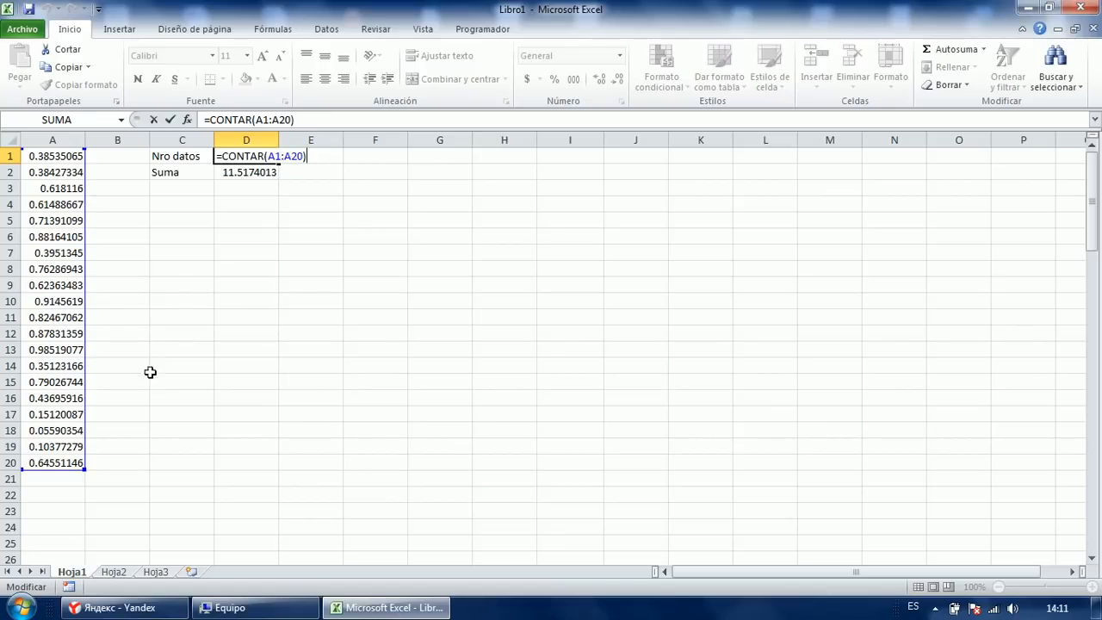
key("Escape")
Enter 765432 in both A21 and A22.
left_click(84, 478)
type("ADADSA")
key("Return")
left_click(65, 484)
type("765432")
key("Return")
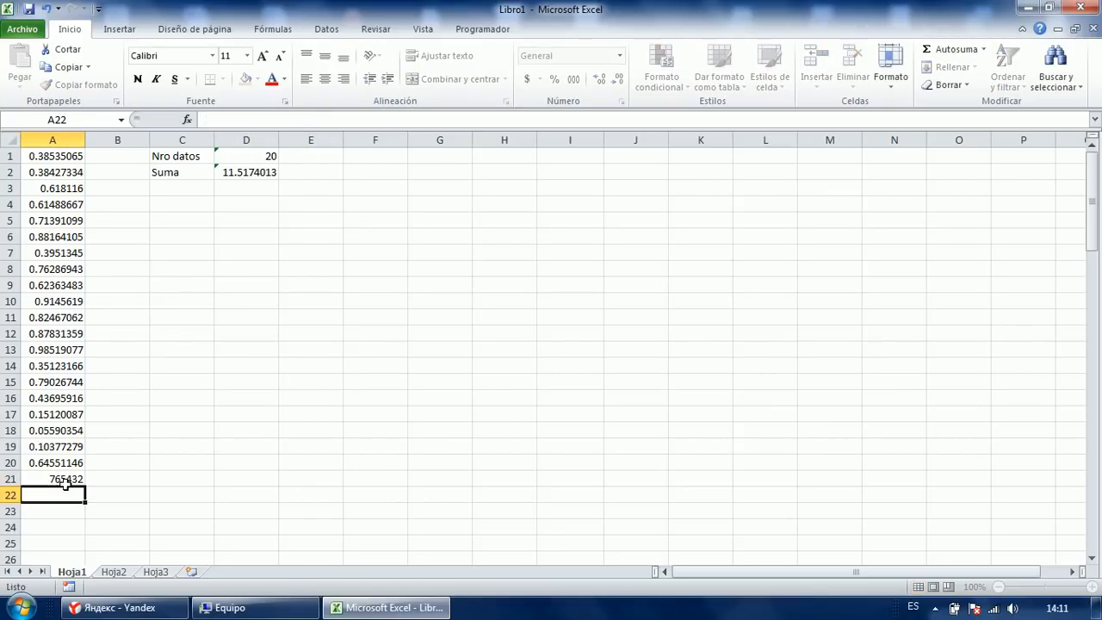
type("765432")
key("Up")
key("Down")
key("Up")
key("Down")
key("Up")
Inspect D1's omitted-adjacent-cells warning in its error options list.
left_click(245, 155)
left_click(240, 201)
left_click(226, 159)
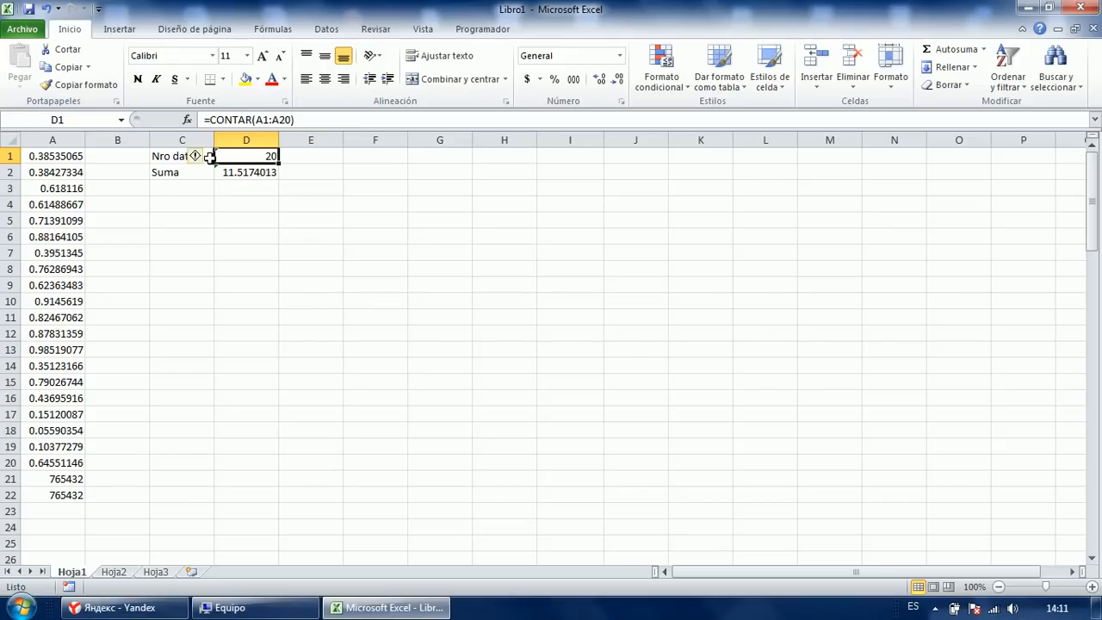
left_click(197, 156)
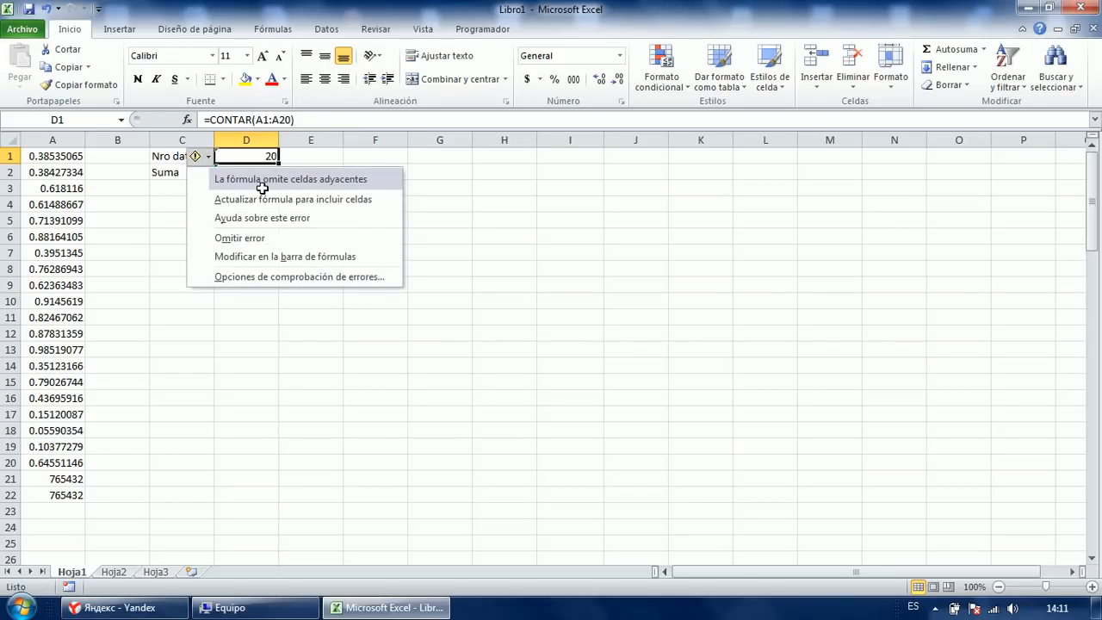
left_click(227, 411)
left_click(226, 412)
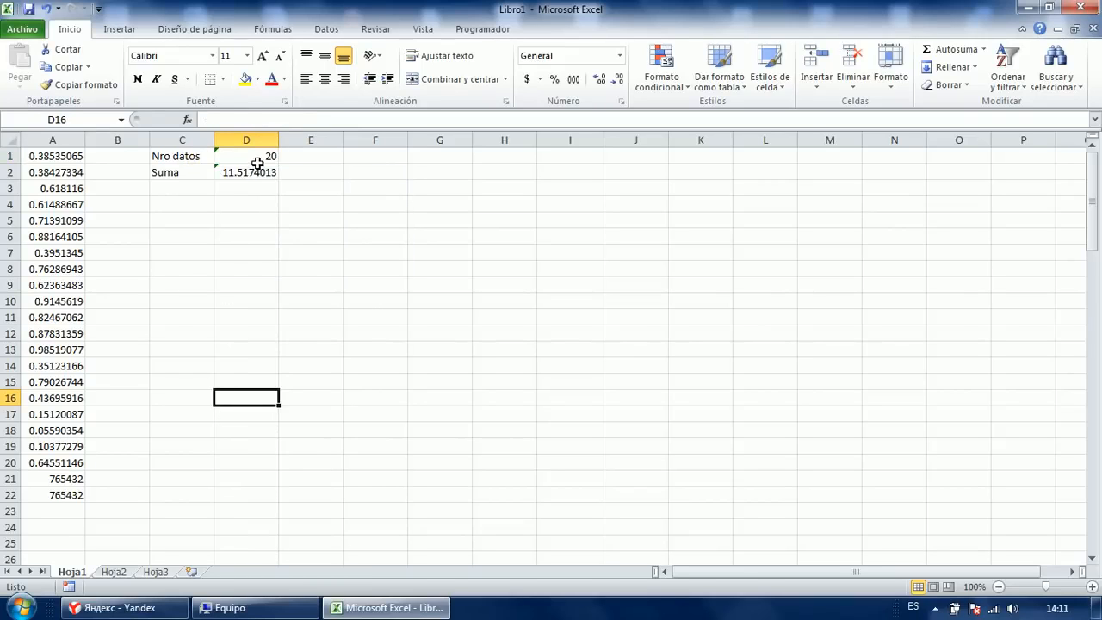
left_click(258, 164)
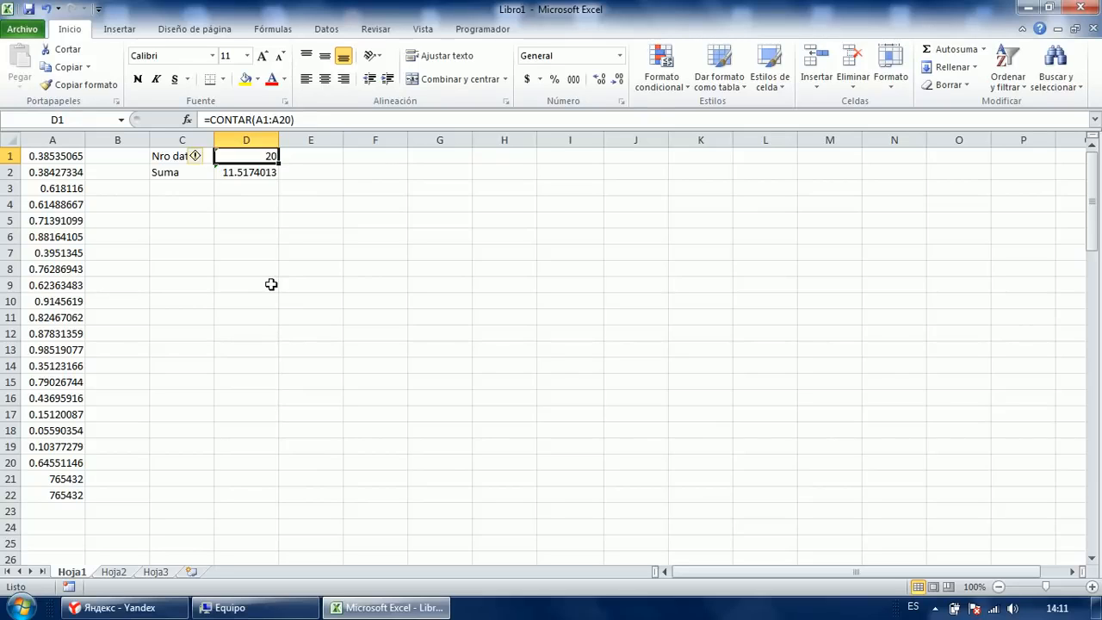
Change D1 to =CONTAR(A:A) so it counts 22 values.
key("Right")
key("Left")
type("=CONTAR(")
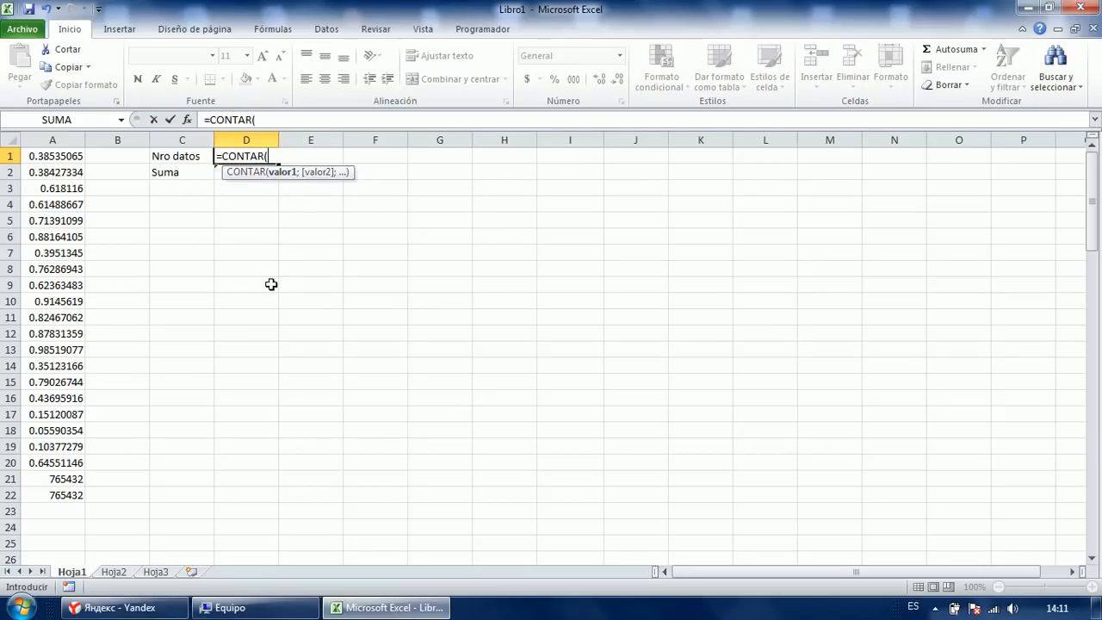
key("Left")
key("Left")
key("Left")
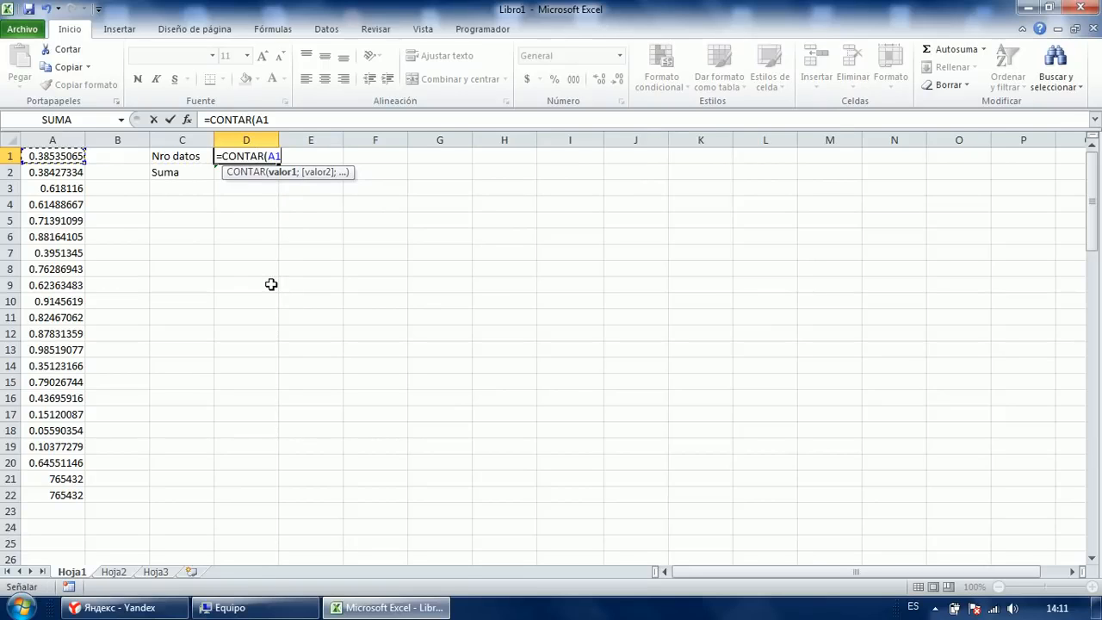
key("BackSpace")
key("BackSpace")
type("a:a")
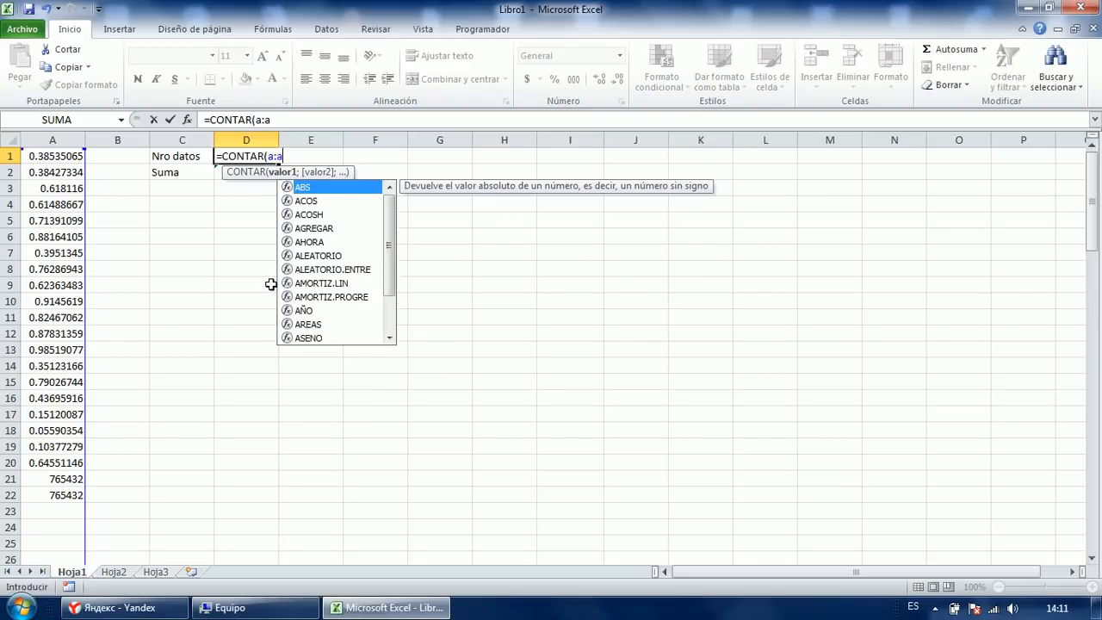
type(")")
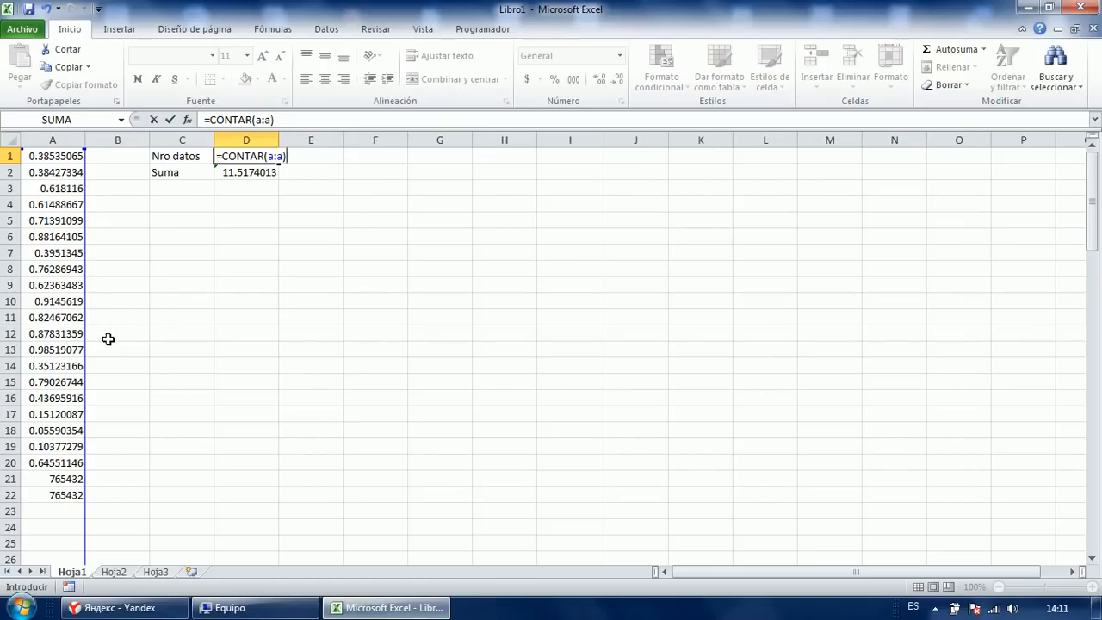
scroll(110, 338, "down", 2)
scroll(124, 328, "down", 6)
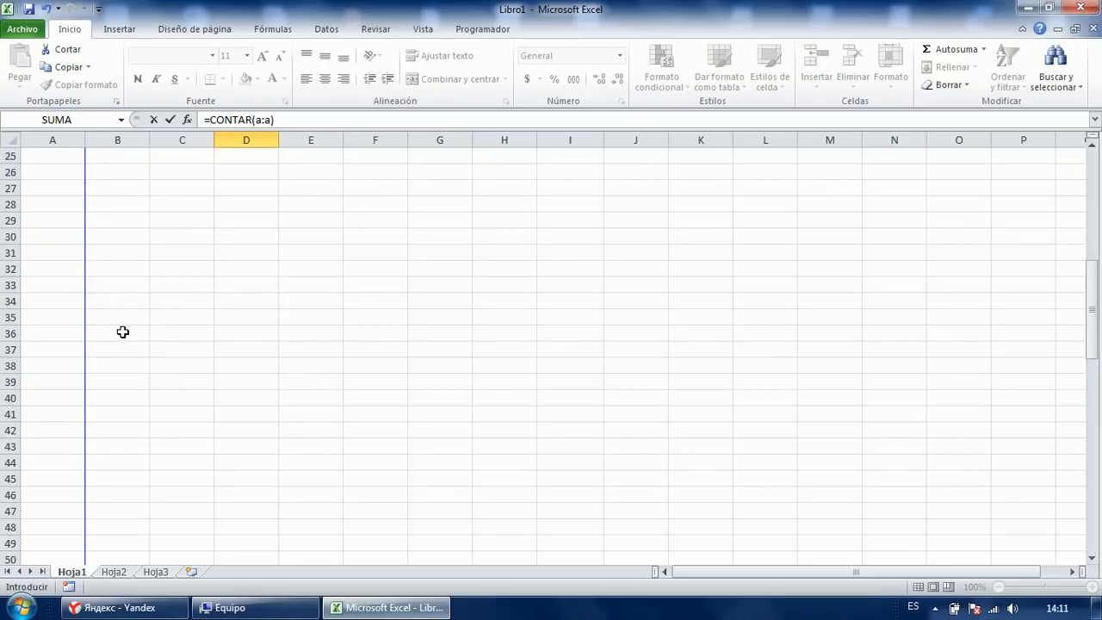
scroll(123, 327, "up", 8)
key("Return")
key("Up")
key("Down")
Change D2's sum to =SUMA(A:A), giving 1530875.52.
key("Up")
key("F2")
key("Return")
key("F2")
key("BackSpace")
key("BackSpace")
key("BackSpace")
key("BackSpace")
key("BackSpace")
key("BackSpace")
key("BackSpace")
type("A:a")
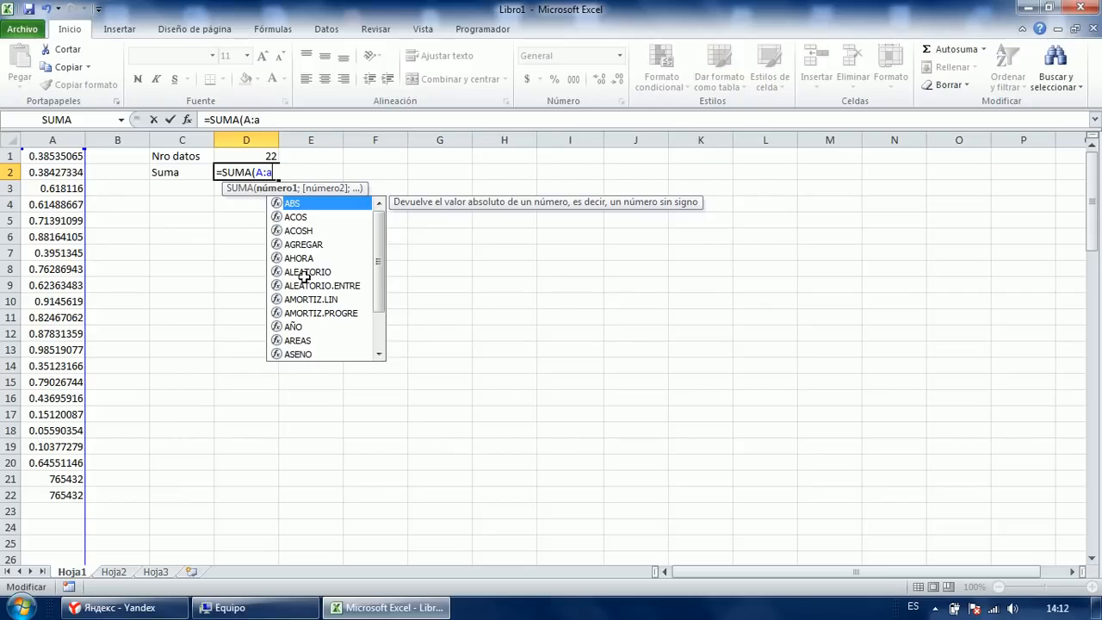
type(")")
key("Return")
Move around the results to review the whole-column count and sum.
key("Up")
key("Up")
key("Down")
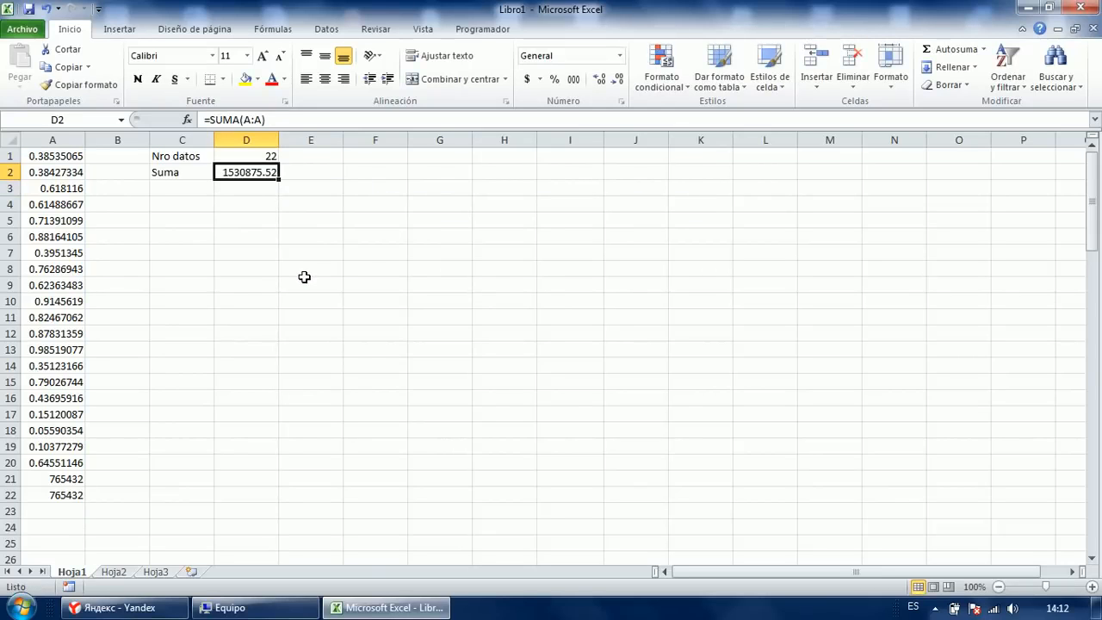
key("Left")
key("Left")
key("Right")
key("Right")
key("Right")
key("Right")
key("Down")
key("Down")
key("Down")
key("Down")
key("Left")
key("Down")
key("Left")
key("Up")
key("Up")
key("Down")
key("Right")
key("Right")
key("Left")
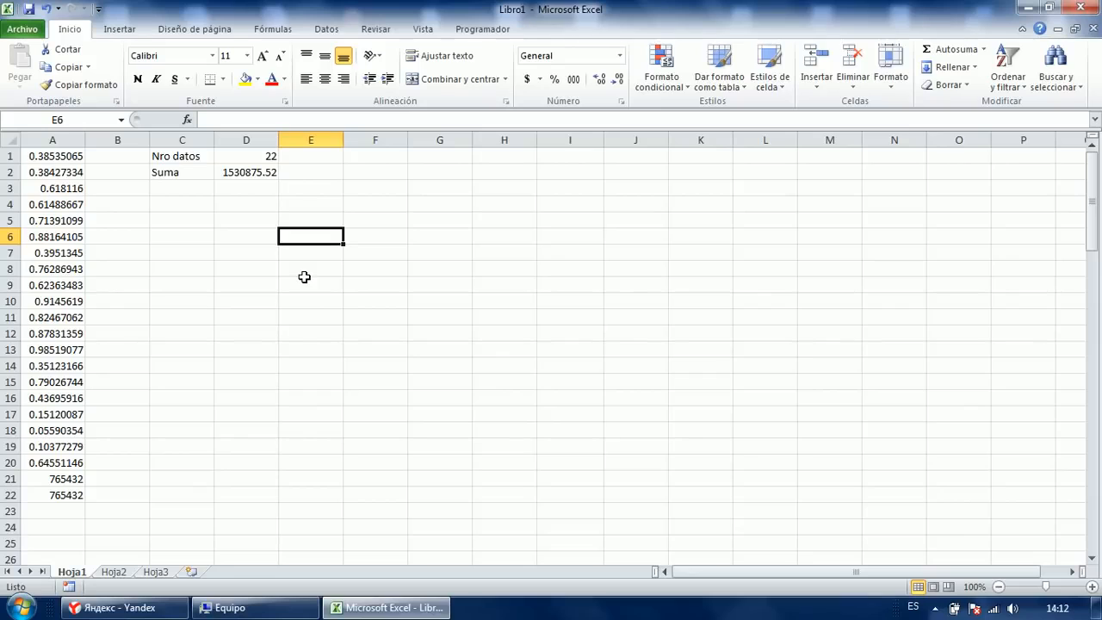
key("shift+space")
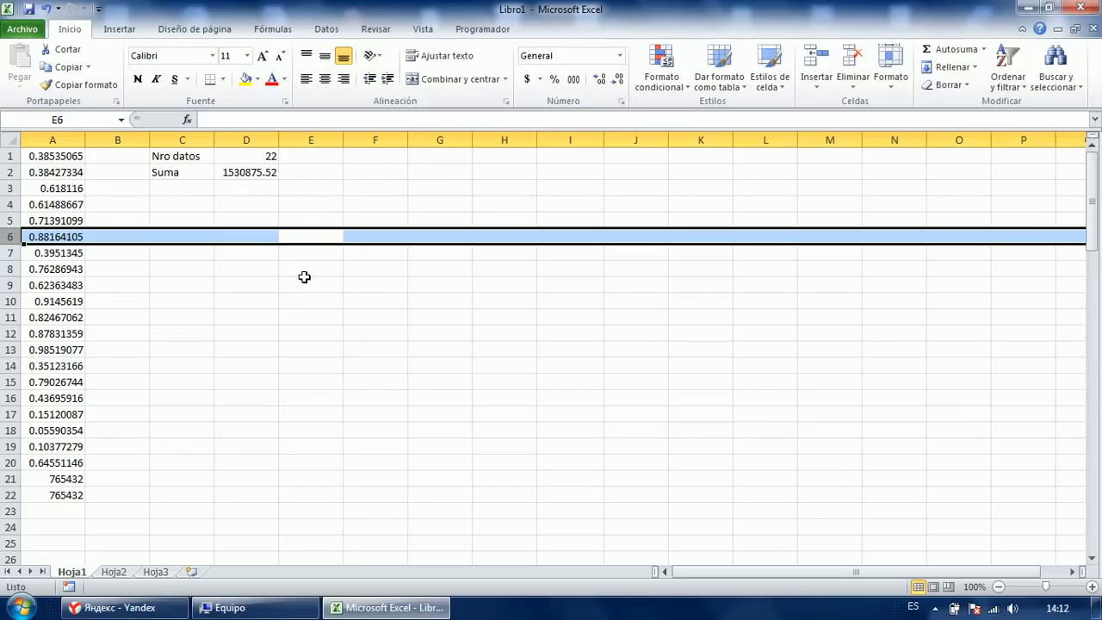
key("Up")
key("Down")
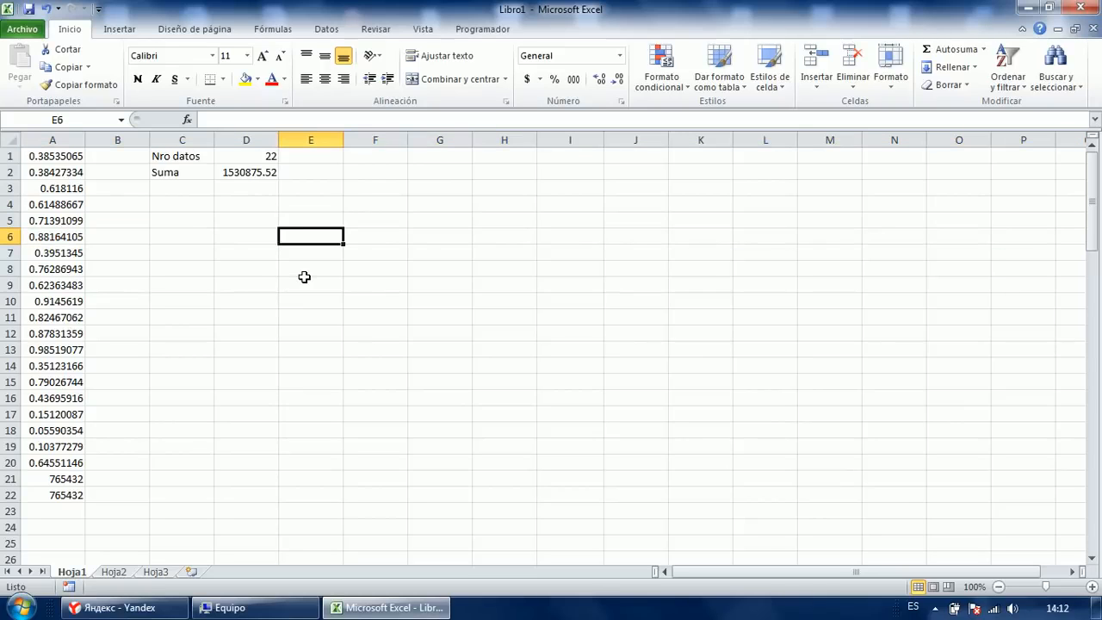
key("ctrl+space")
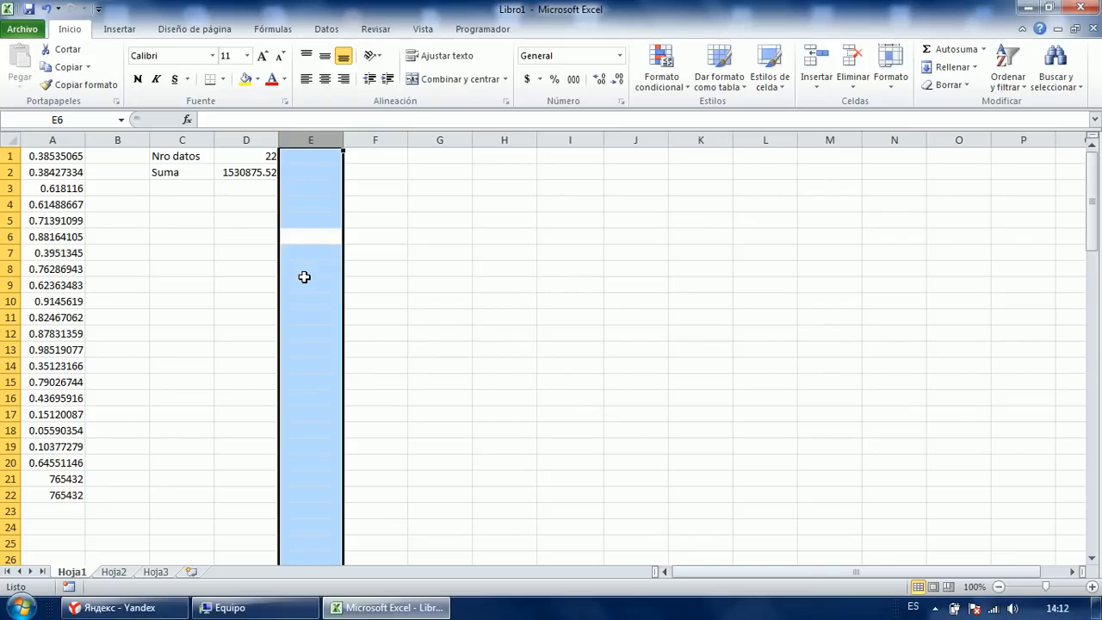
key("Up")
key("Down")
key("Left")
key("Left")
key("shift+Right")
key("shift+Right")
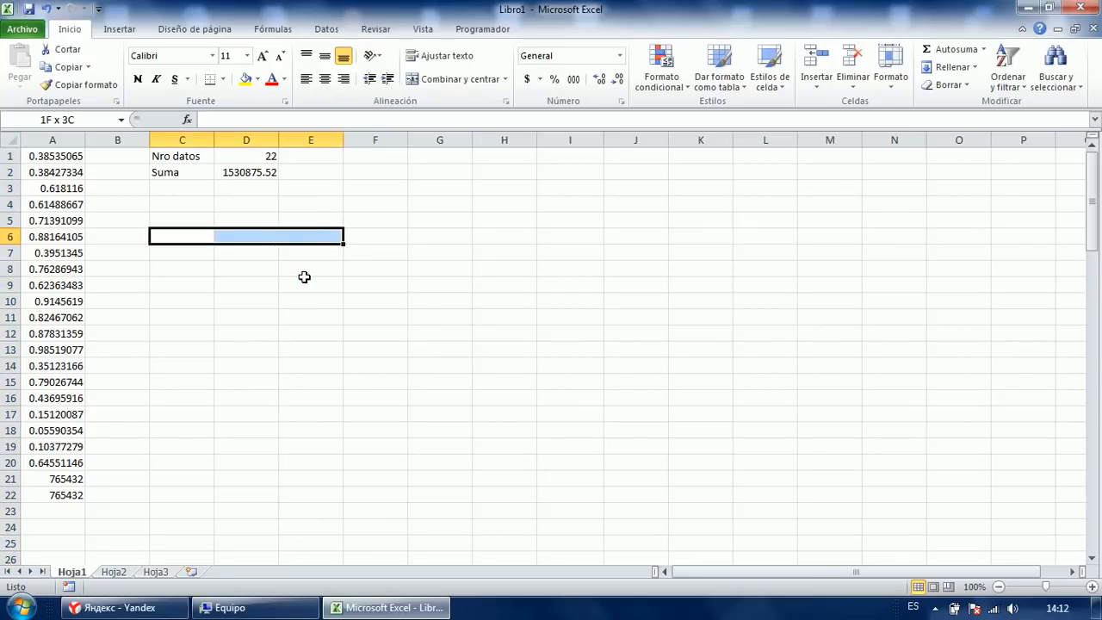
key("shift+Right")
key("shift+Right")
key("shift+Right")
key("shift+Down")
key("shift+Down")
key("shift+Down")
key("shift+Down")
key("shift+Down")
key("shift+Down")
key("shift+Down")
key("shift+Down")
key("shift+Down")
key("shift+Down")
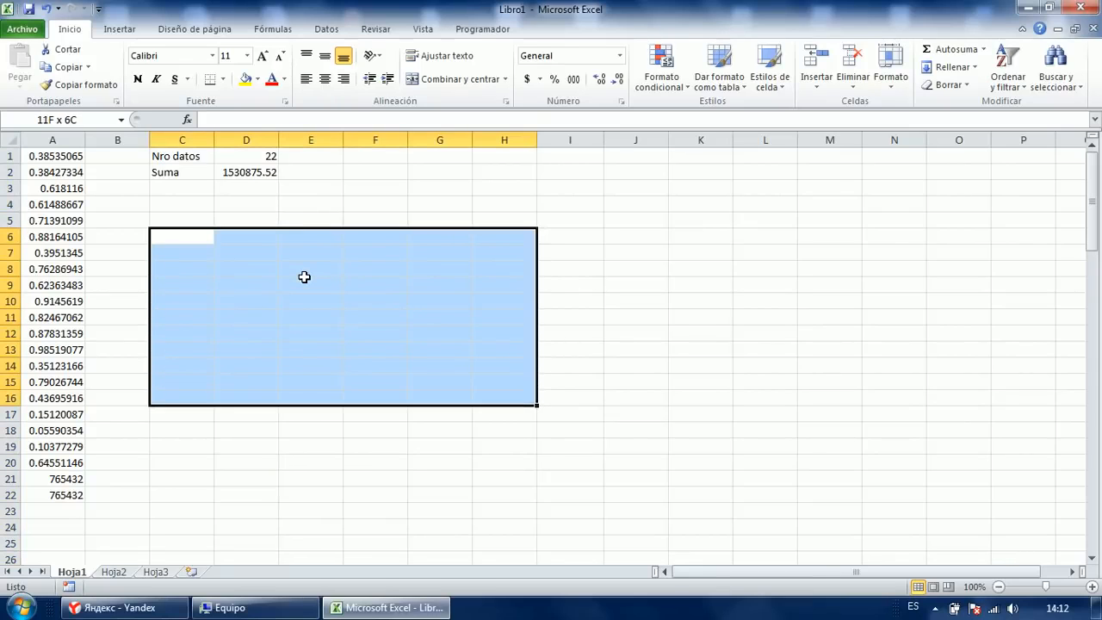
type("SDFGH")
key("ctrl+Return")
key("Up")
key("Down")
key("Down")
key("Down")
key("Right")
key("Right")
key("Right")
key("Left")
key("Left")
key("Left")
key("shift+Right")
key("shift+Right")
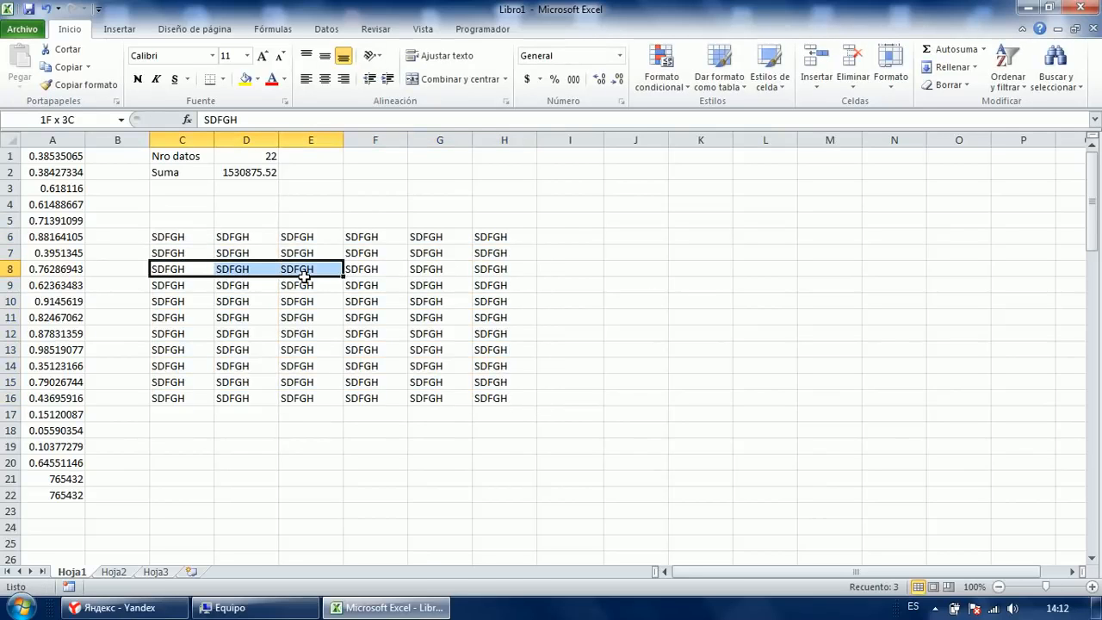
key("shift+Right")
key("shift+Right")
key("shift+Right")
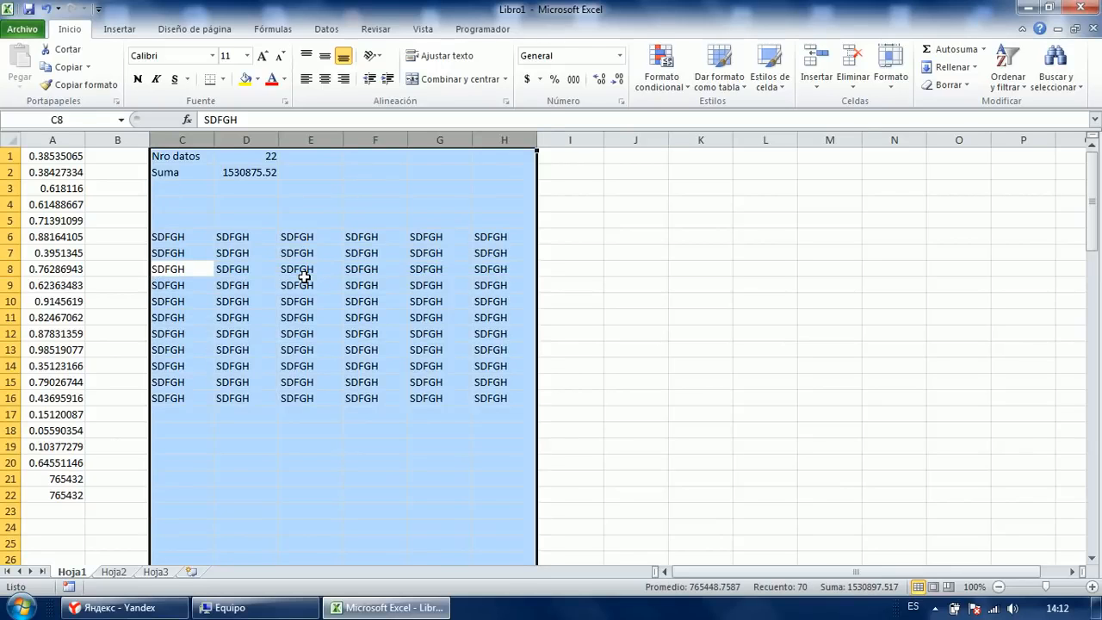
key("shift+BackSpace")
key("shift+Down")
key("shift+Down")
key("shift+Down")
key("shift+Down")
key("shift+Down")
key("shift+Down")
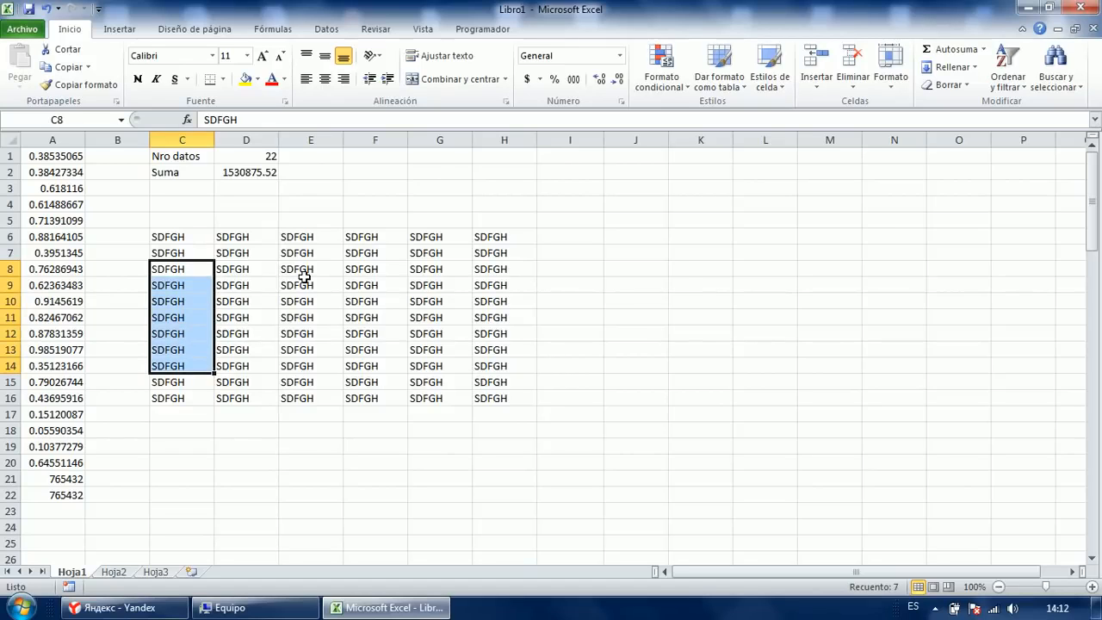
key("shift+space")
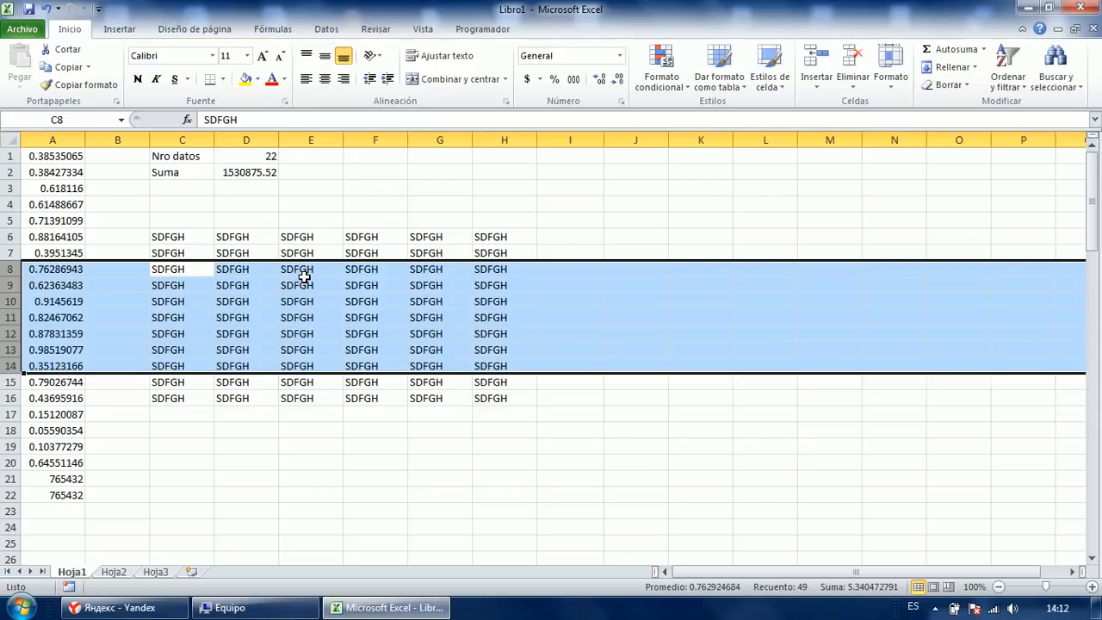
key("Up")
key("Up")
key("Up")
key("Up")
key("Down")
key("Down")
key("Down")
key("Down")
left_click(304, 275)
key("Right")
key("Up")
key("Down")
key("Up")
key("Up")
key("Up")
key("Down")
key("Down")
key("Down")
key("Down")
key("Left")
key("Left")
key("Right")
key("Right")
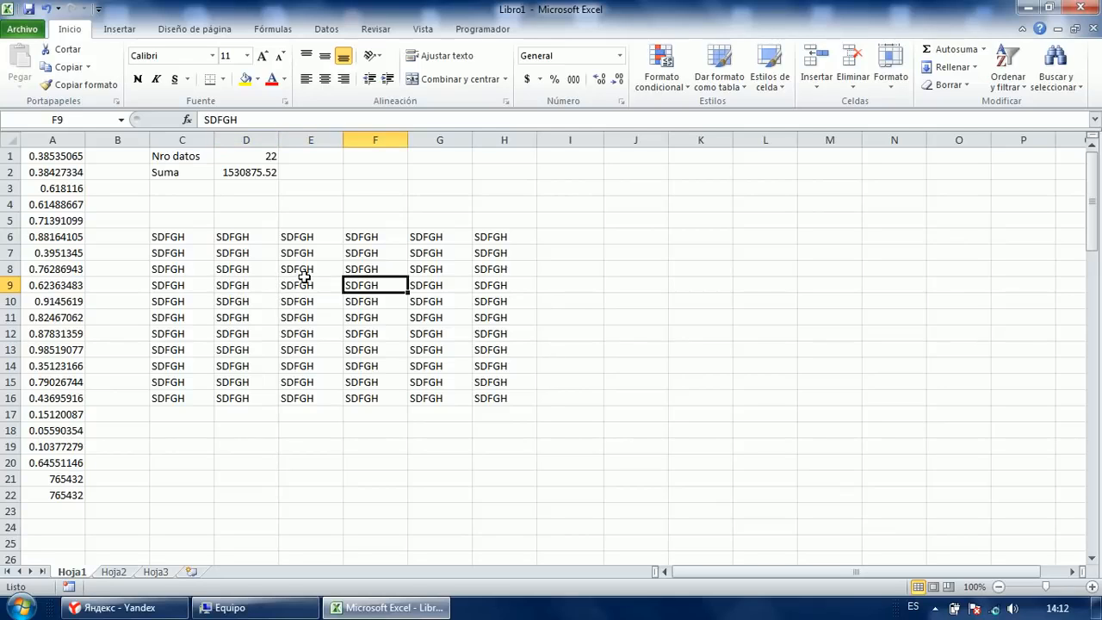
key("ctrl+a")
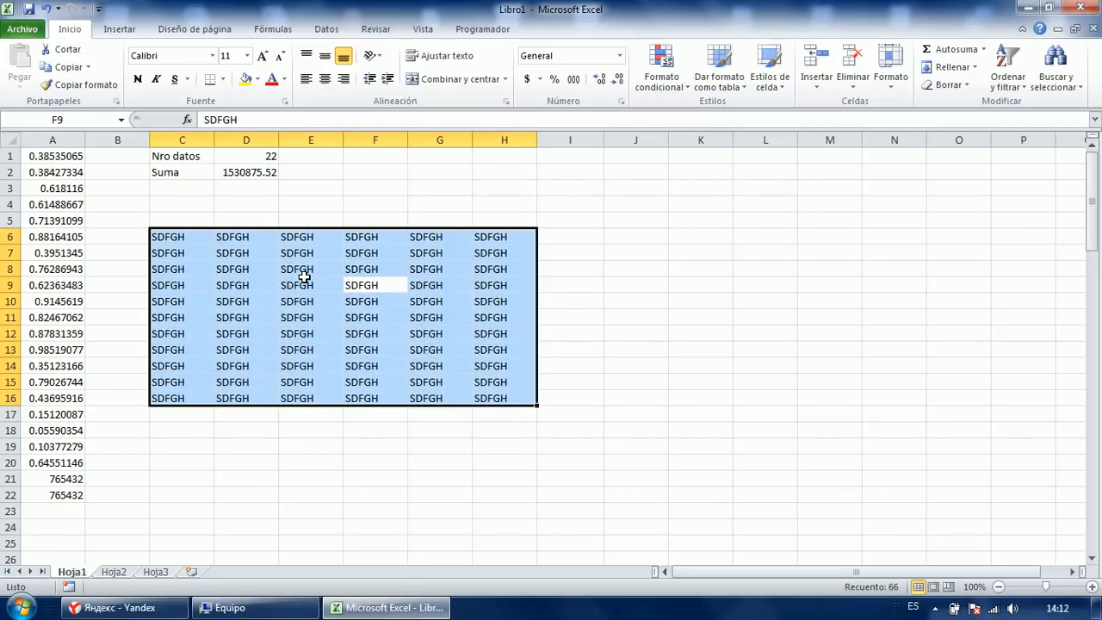
key("ctrl+a")
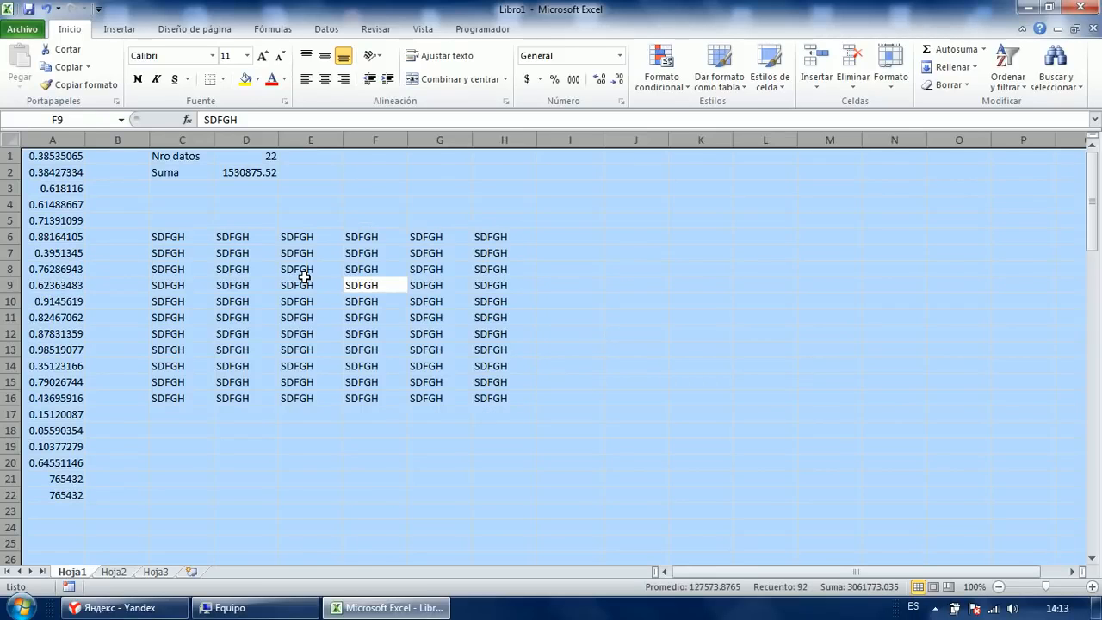
left_click(304, 276)
key("Up")
key("Up")
key("Left")
key("Left")
key("Right")
key("Down")
key("Down")
key("Right")
key("Right")
key("Down")
key("Down")
key("Left")
key("ctrl+a")
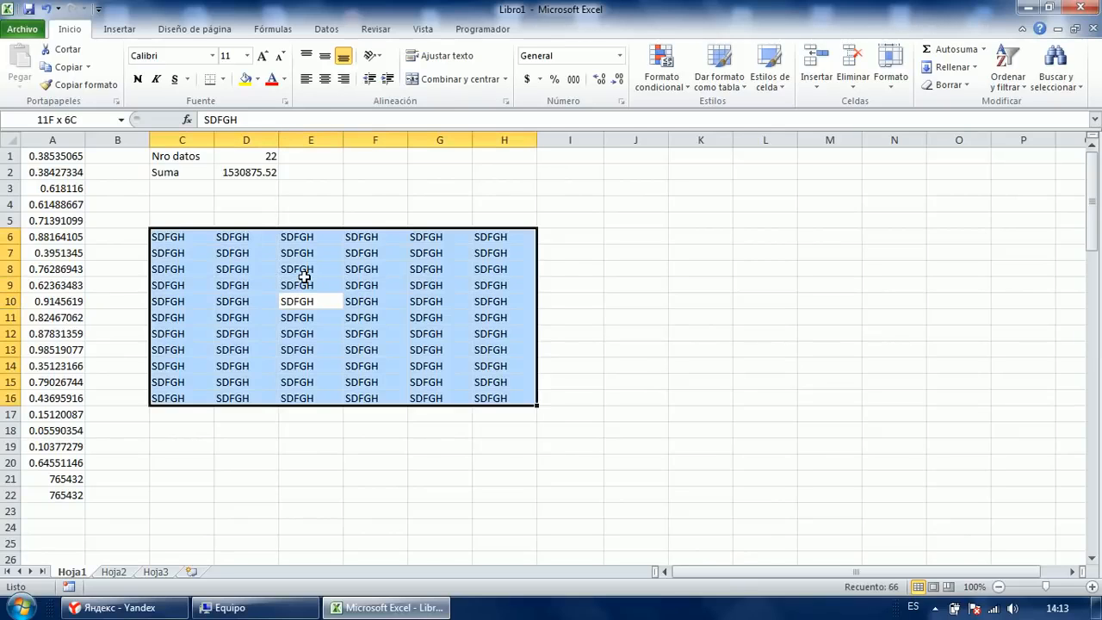
key("Delete")
key("Left")
key("Up")
key("Up")
key("Up")
key("Up")
key("Up")
key("Up")
key("Up")
key("Up")
key("Up")
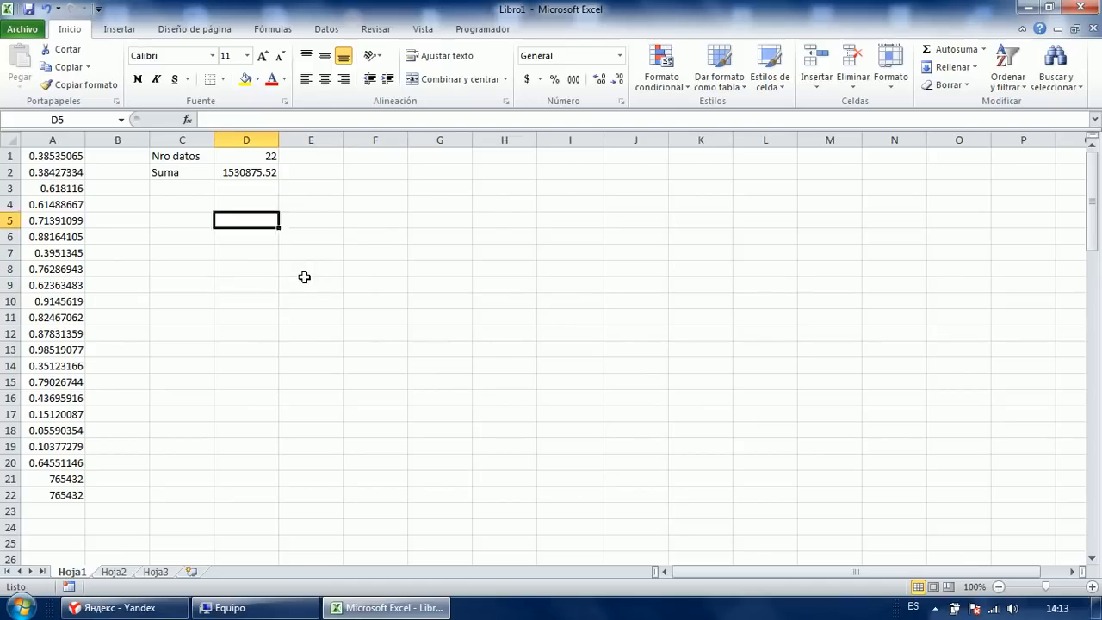
Re-enter =CONTAR(A:A) in D1, selecting the whole column with Ctrl+Space.
key("F2")
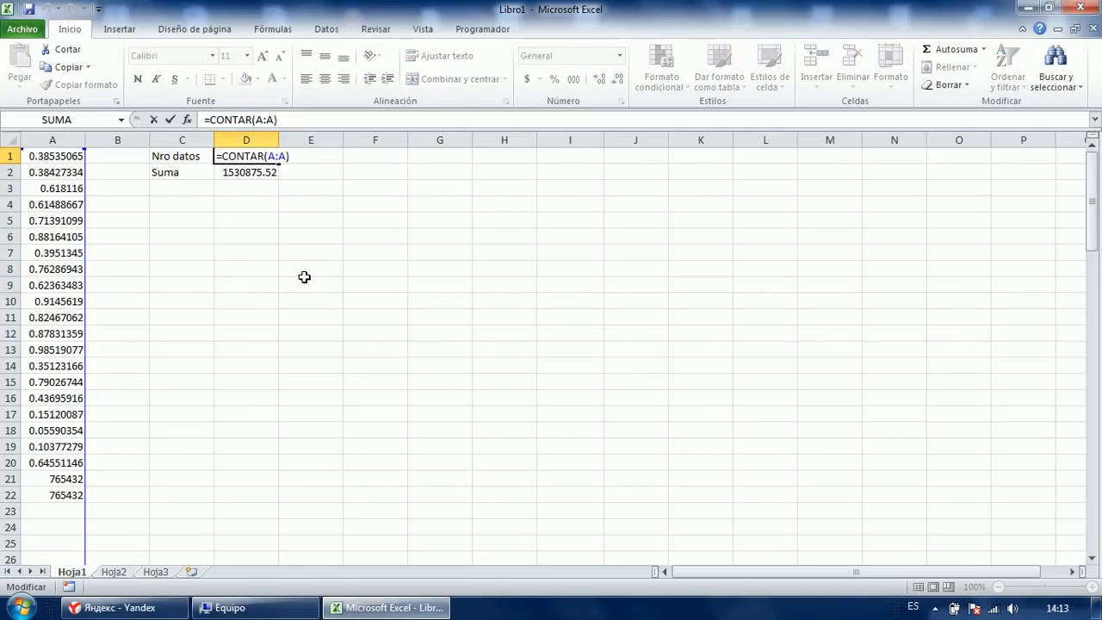
key("Escape")
key("Delete")
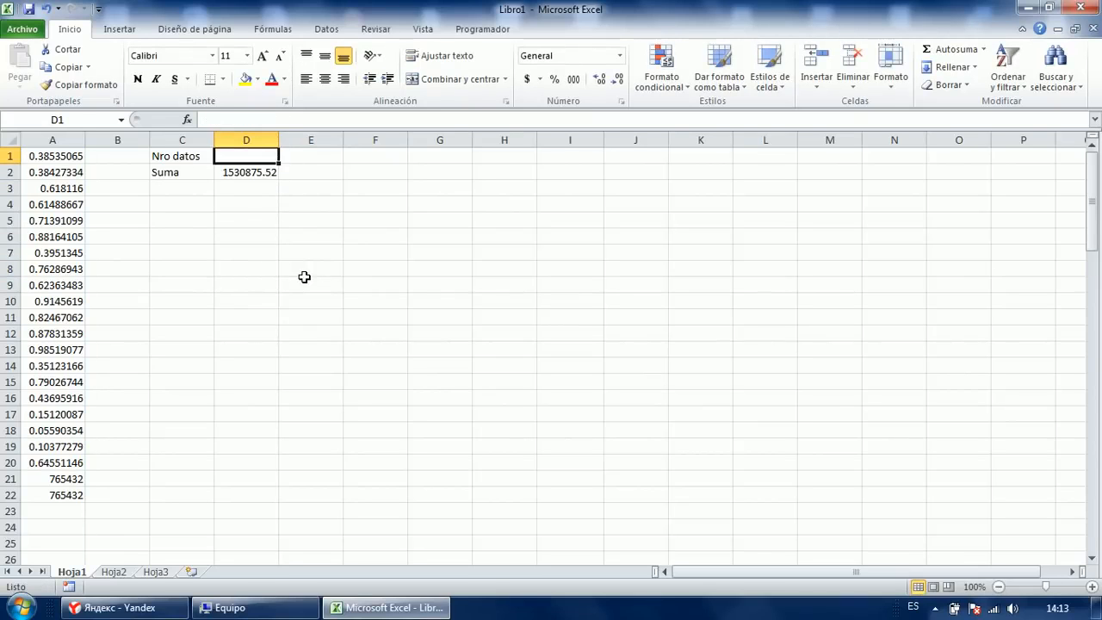
type("=CONTAR(")
key("Left")
key("Left")
key("Left")
key("ctrl+space")
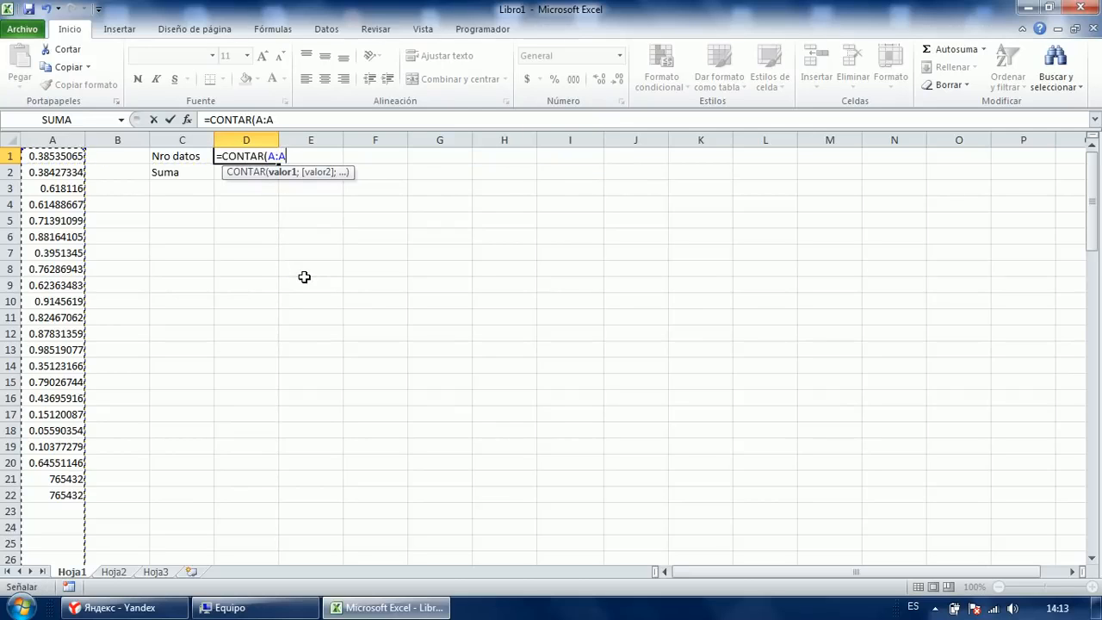
type(")")
key("Return")
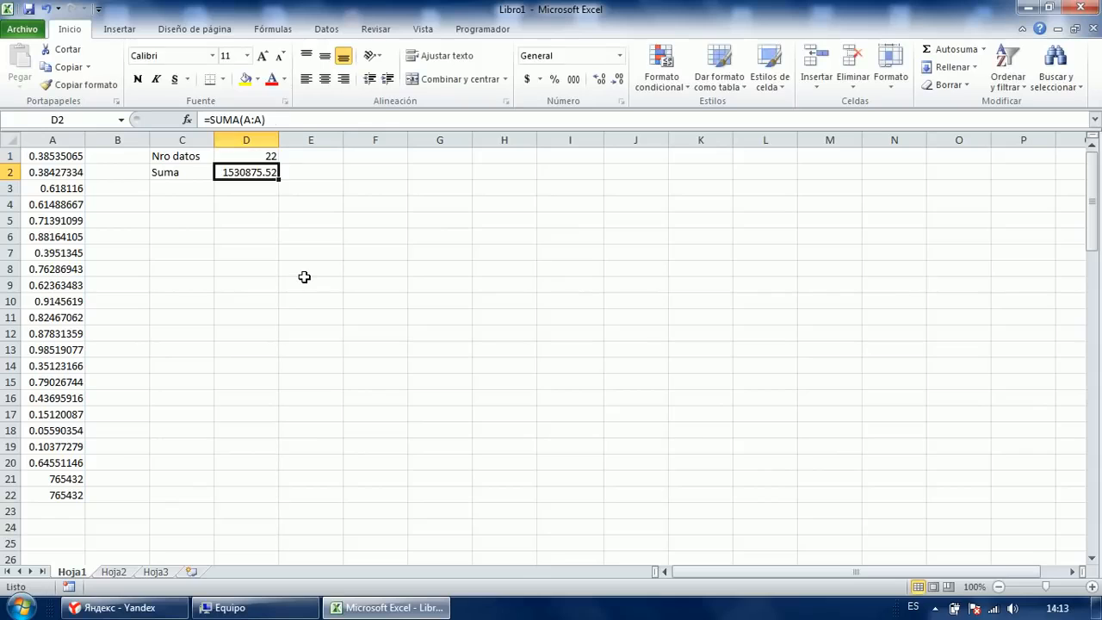
Delete the 765432 values in A21:A22.
key("Down")
key("Up")
key("Down")
key("Down")
key("Left")
key("Left")
key("Left")
key("ctrl+Down")
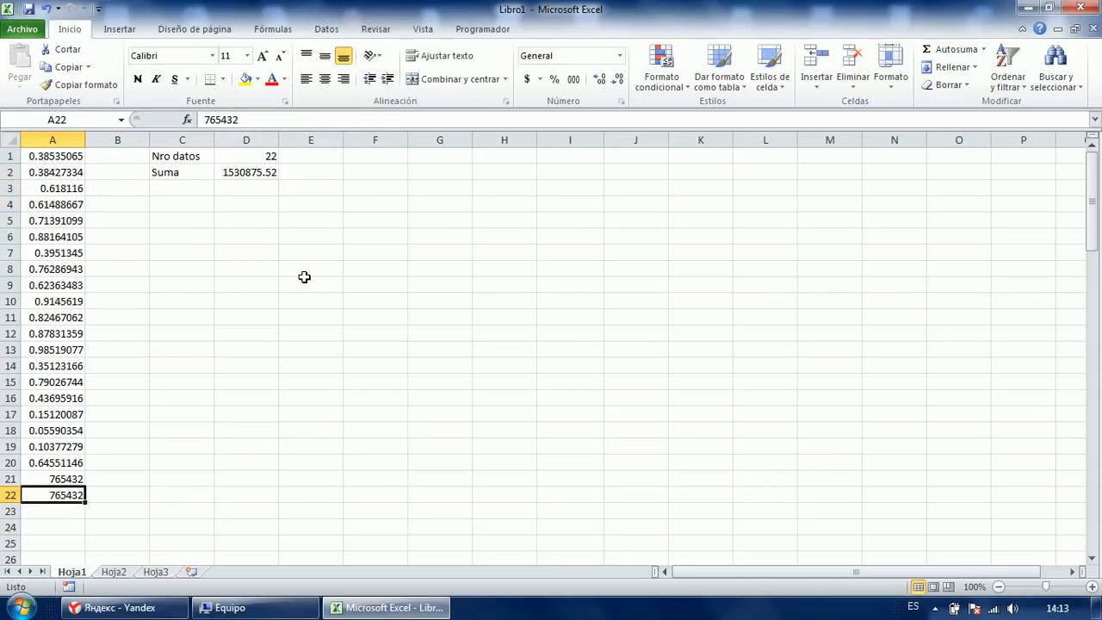
key("shift+Up")
key("Delete")
key("ctrl+Up")
key("ctrl+Up")
key("Right")
key("Right")
key("Right")
key("Down")
key("Down")
key("Left")
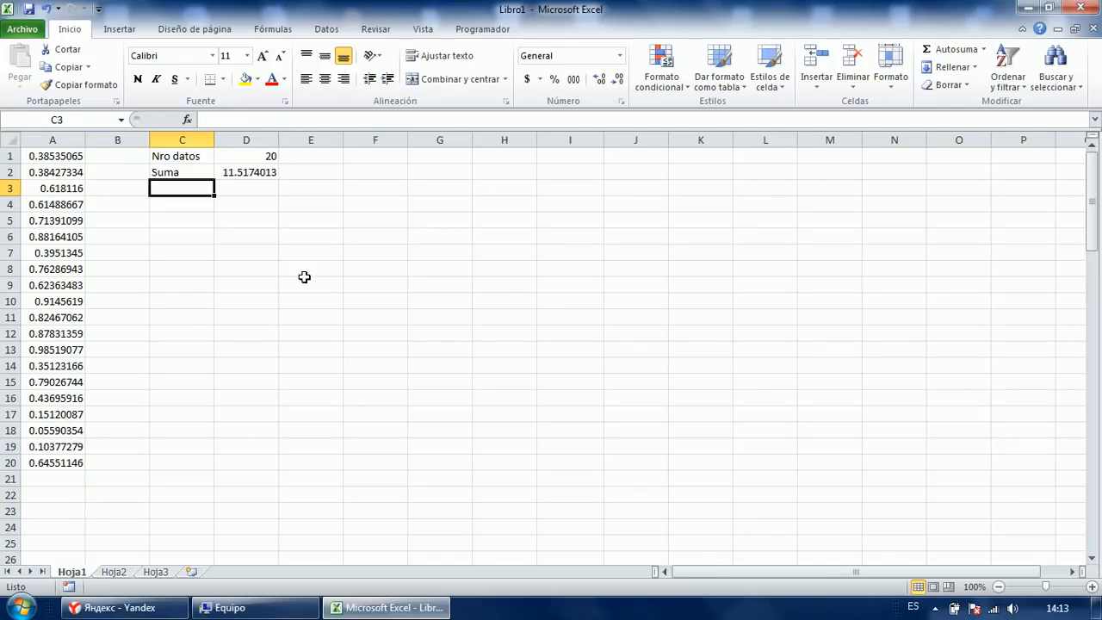
Enter =PROMEDIO(A:A) in C3 to average all of column A.
type("=PROD")
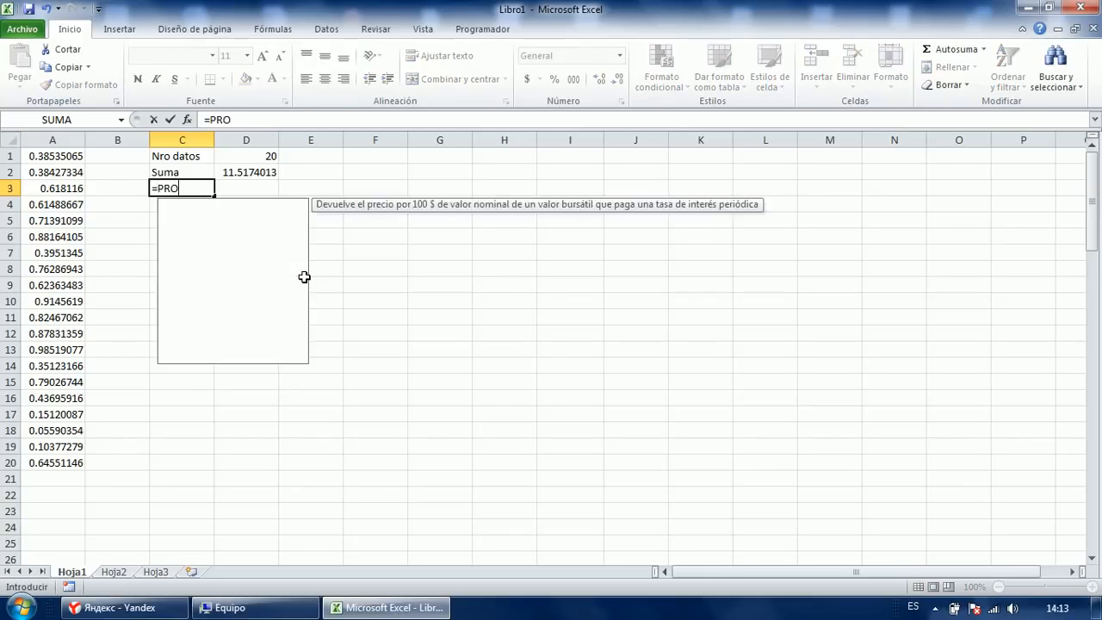
key("BackSpace")
type("ME")
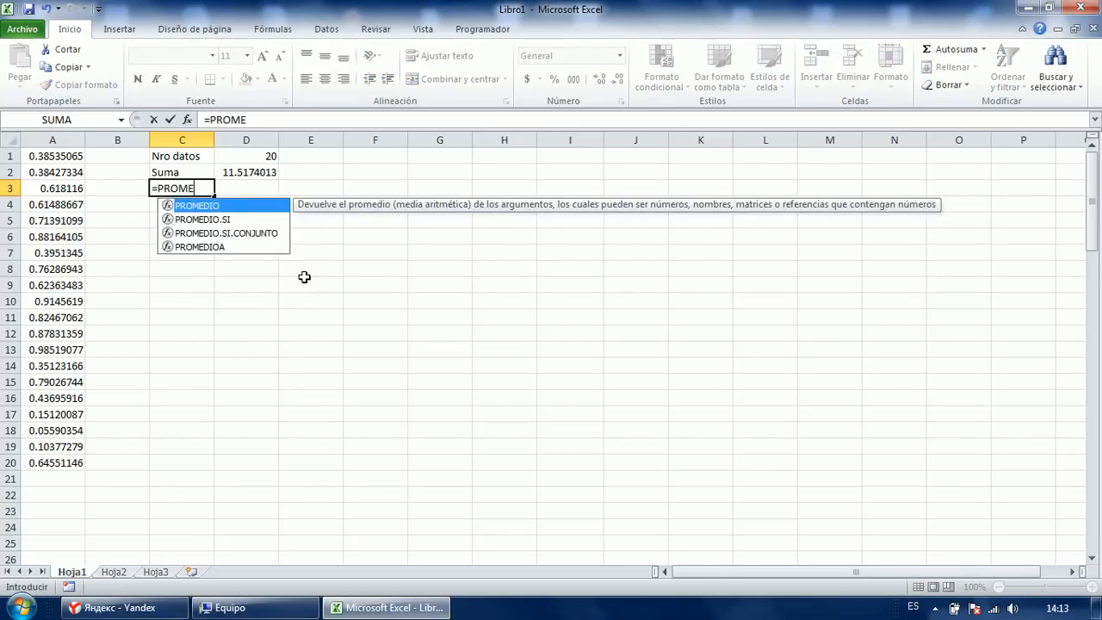
key("Tab")
key("Left")
key("Left")
key("Up")
key("Down")
key("Down")
key("Down")
key("Down")
key("Down")
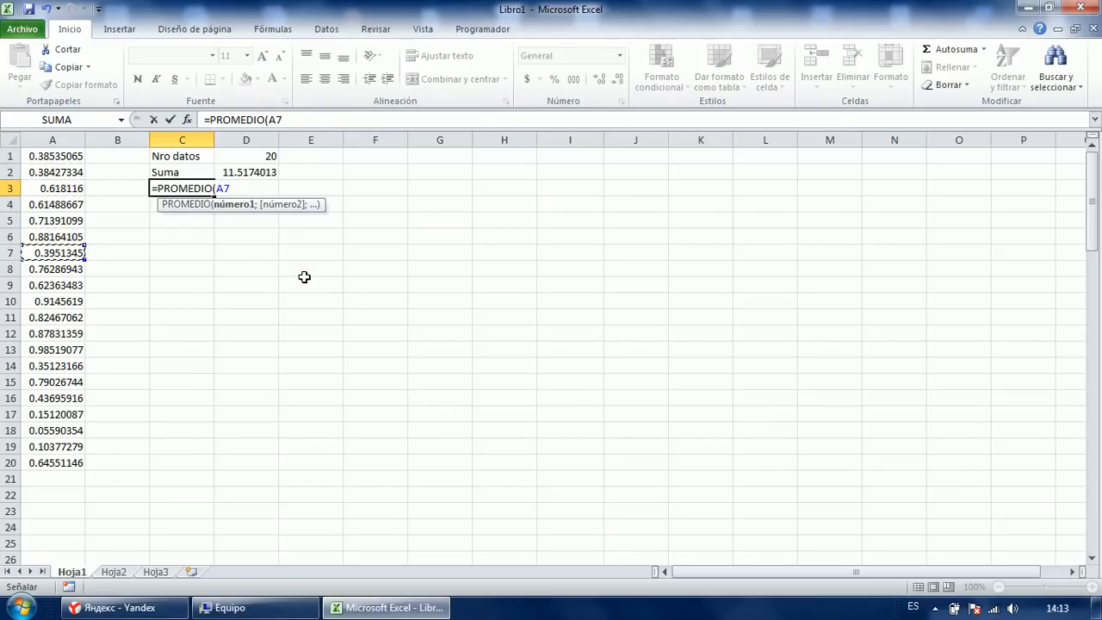
key("ctrl+space")
type(")")
key("Return")
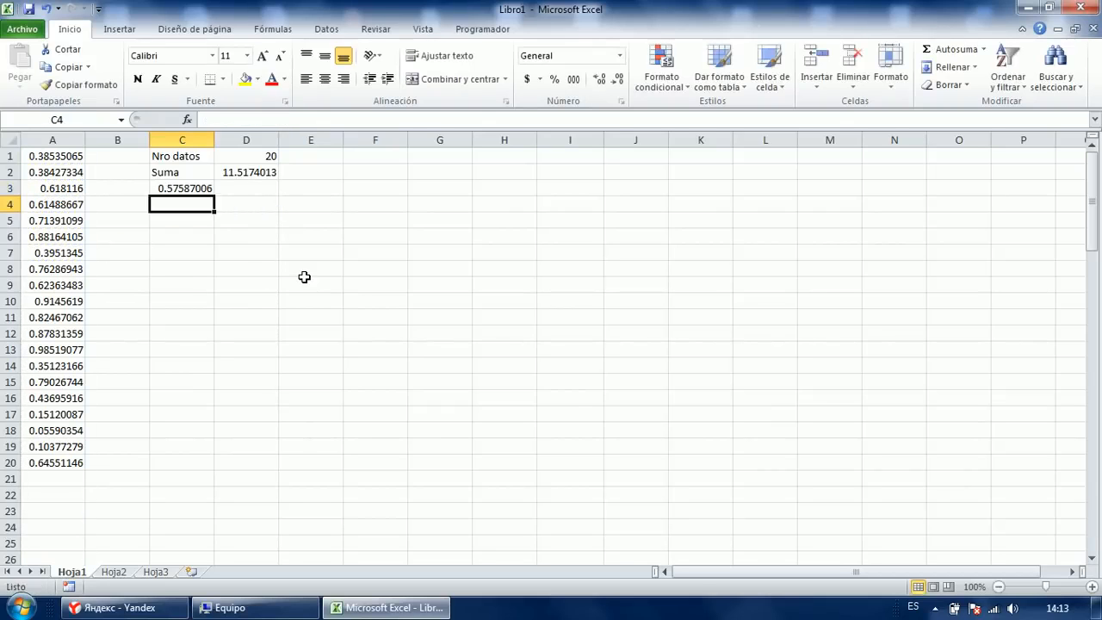
Move the average formula to D3, label C3 'Promedio', and begin a =var formula.
key("Up")
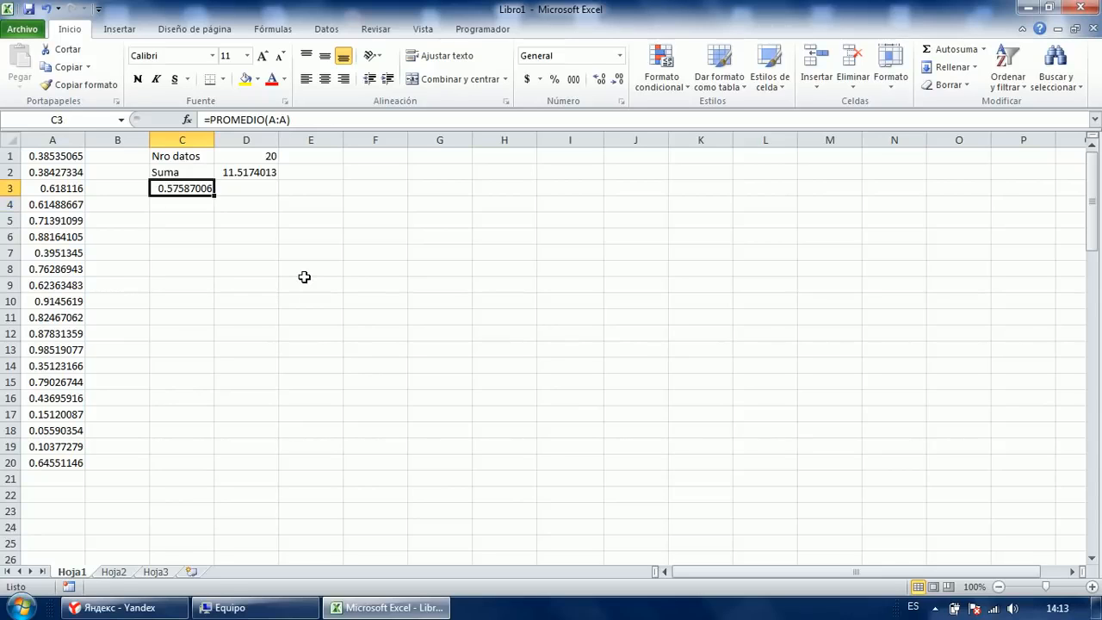
key("ctrl+x")
key("Right")
key("ctrl+v")
key("Left")
type("pROMEDIO")
key("Return")
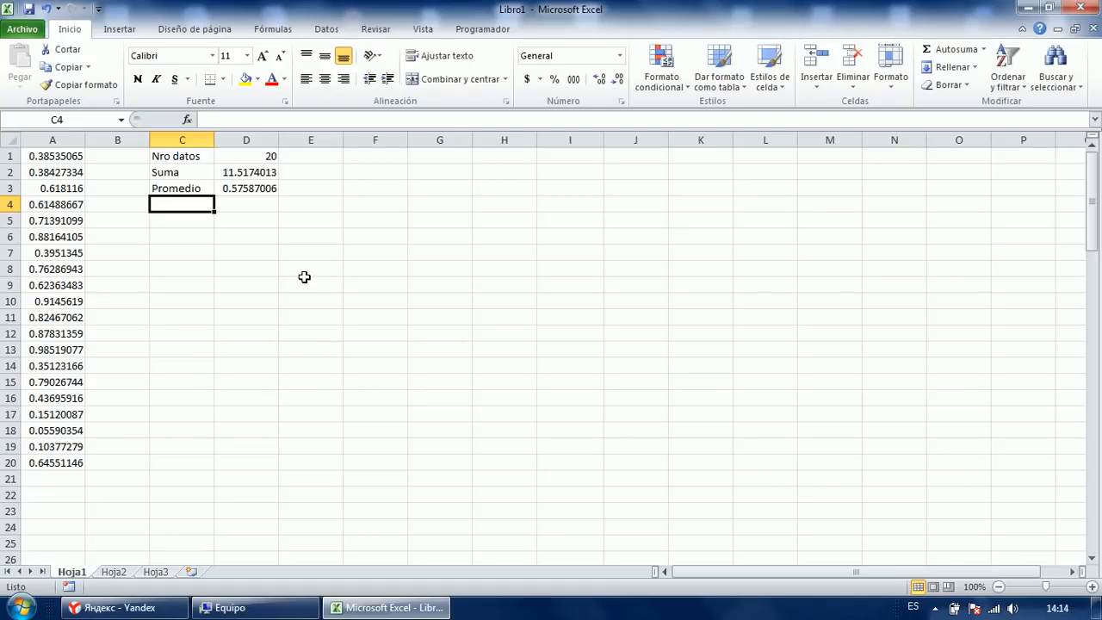
type("=var")
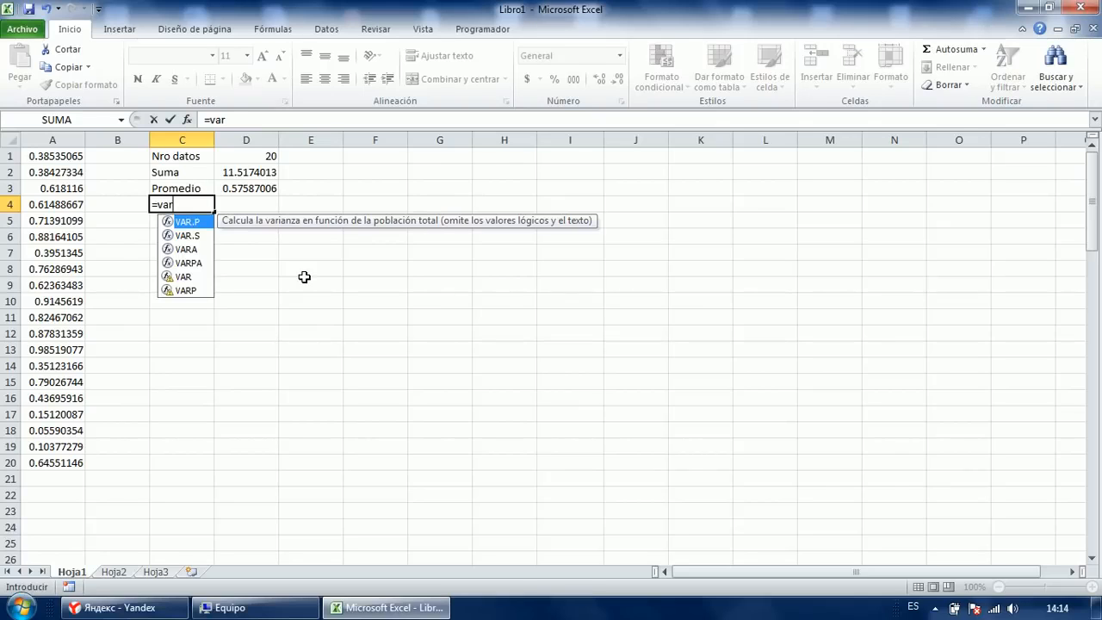
Compare VAR.S and VAR.P in the suggestions, then cancel the formula in C4.
key("Down")
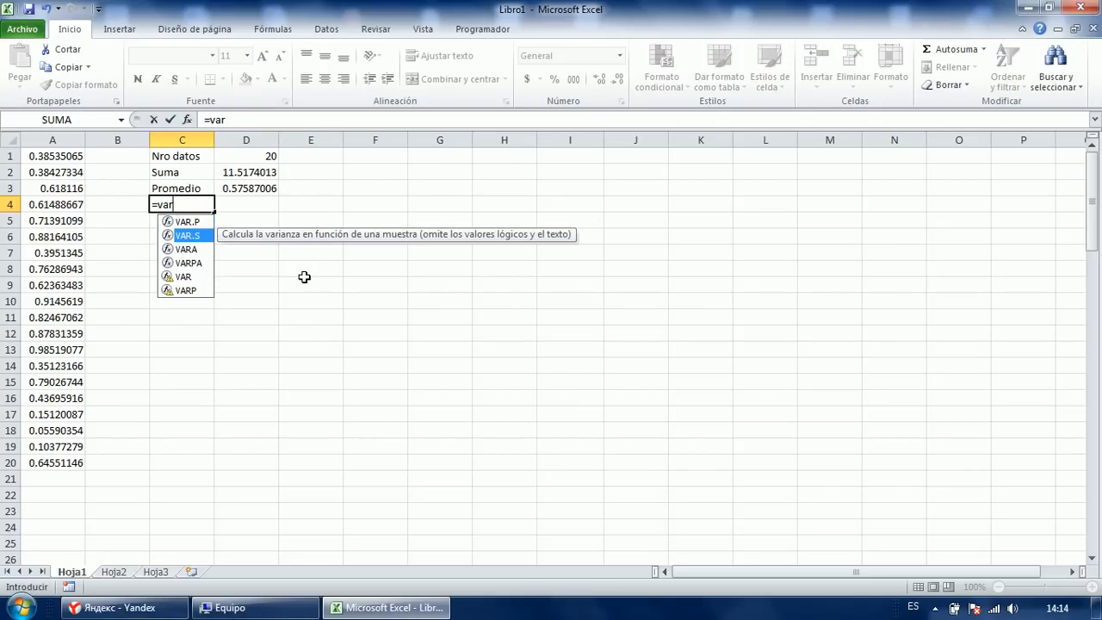
key("Down")
key("Down")
key("Up")
key("Up")
key("Up")
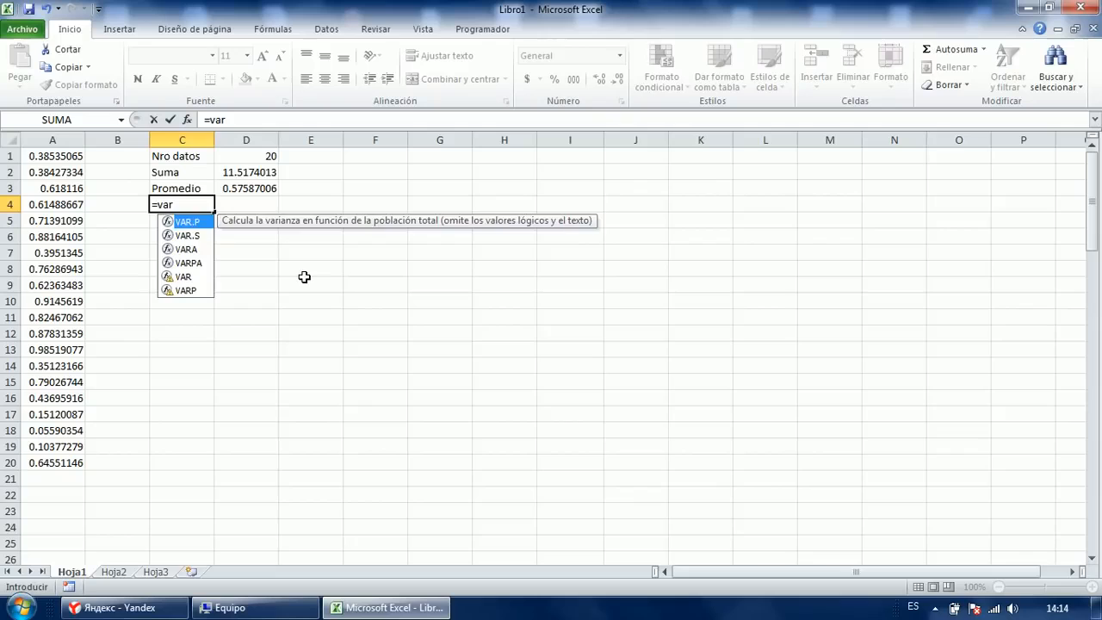
key("Down")
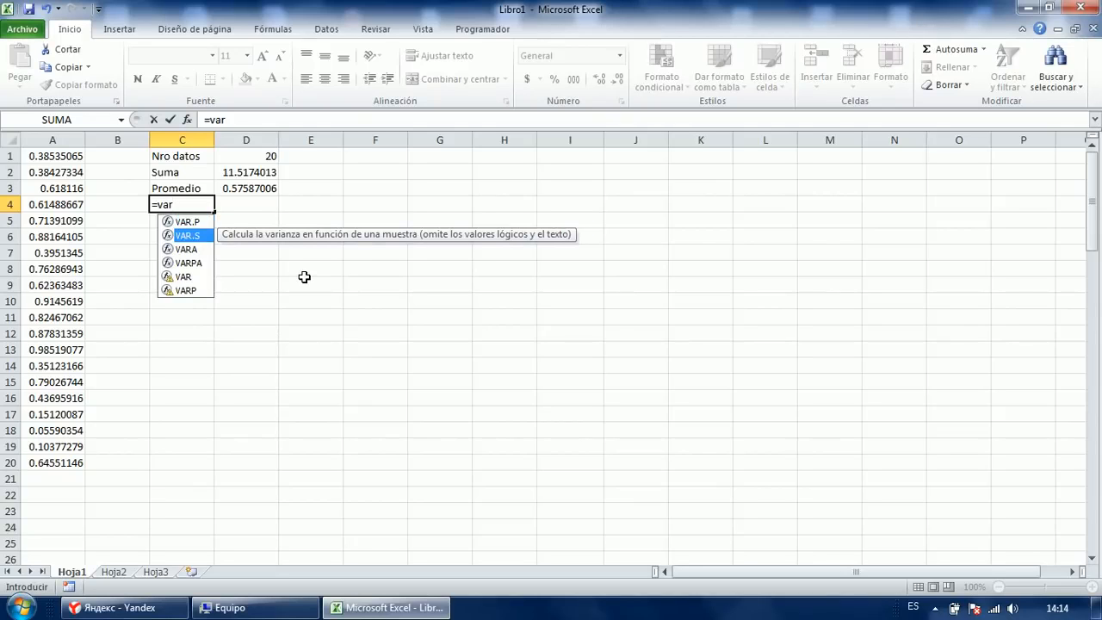
key("Up")
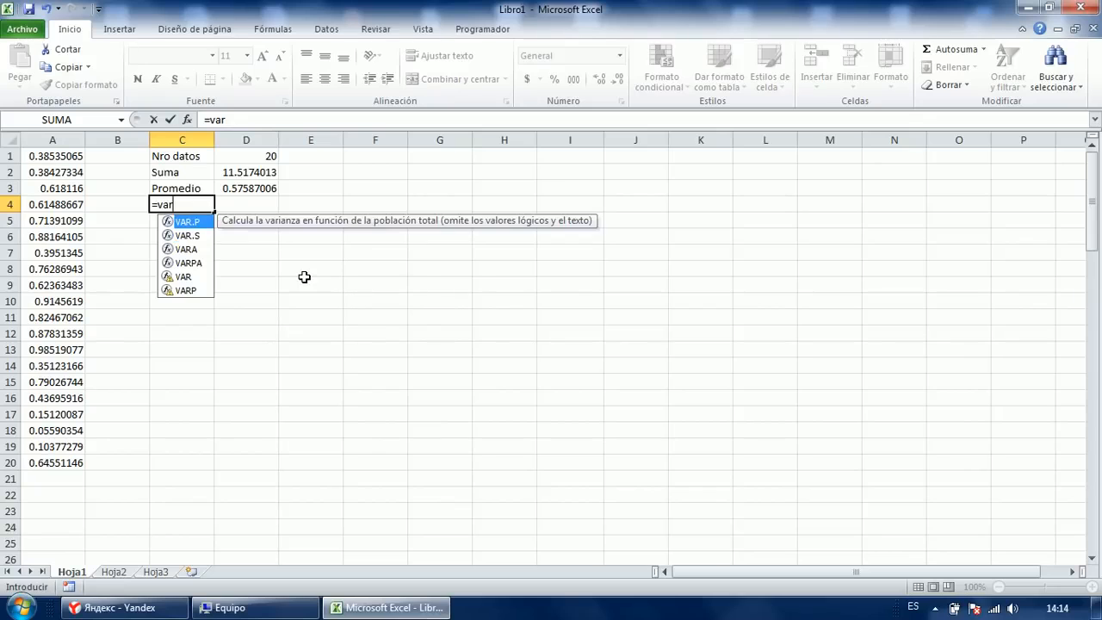
key("Tab")
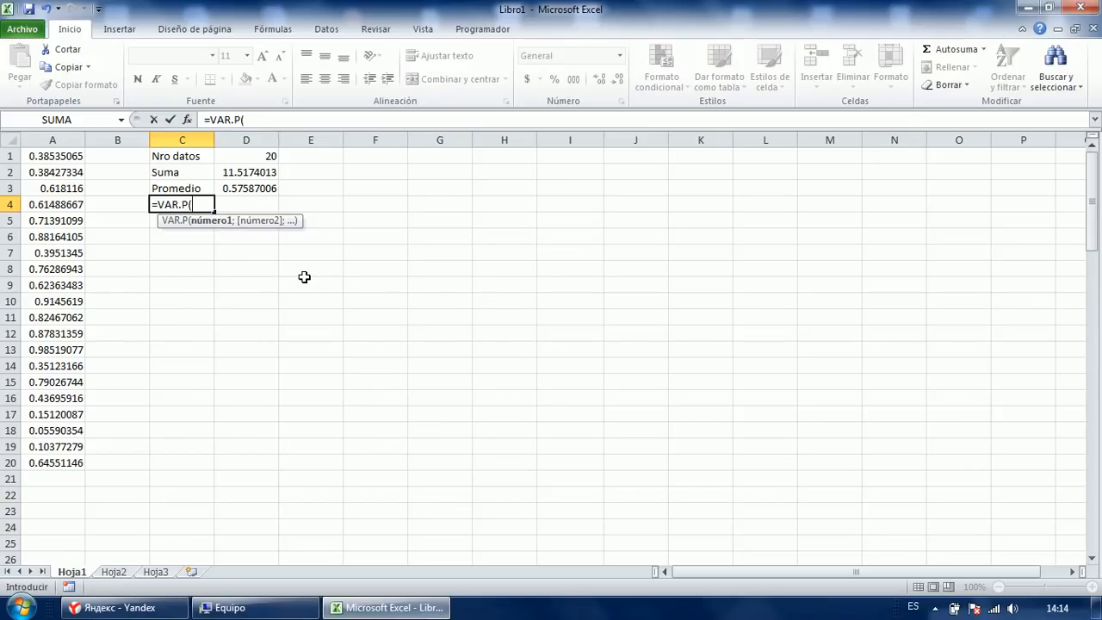
key("Escape")
Enter =VAR.P(A:A) in D4, giving 0.07442849.
key("Right")
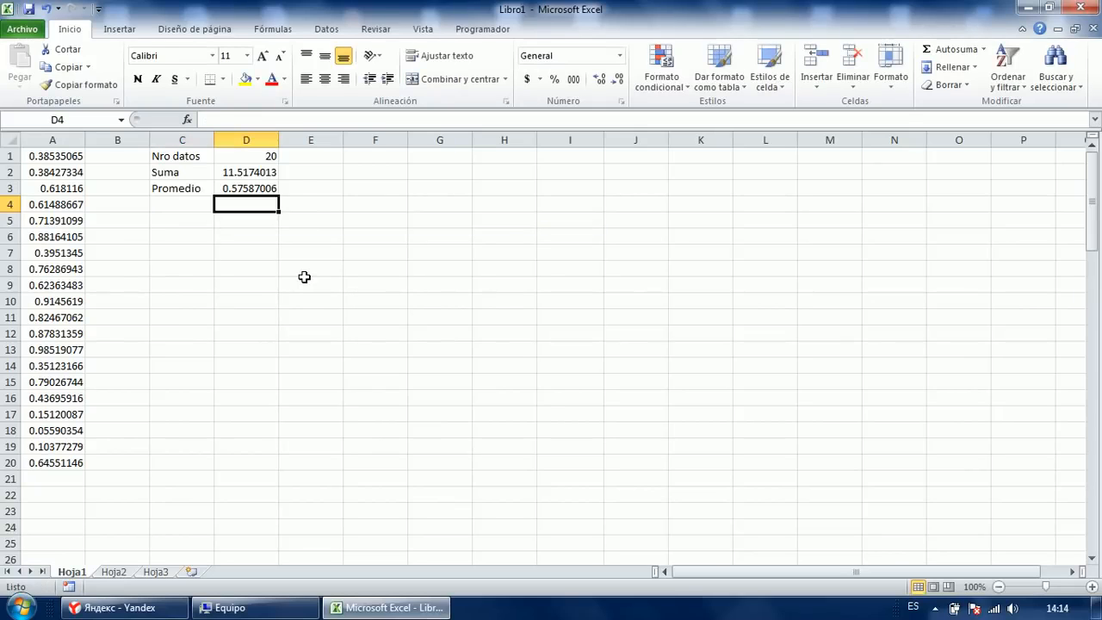
type("=var")
key("Tab")
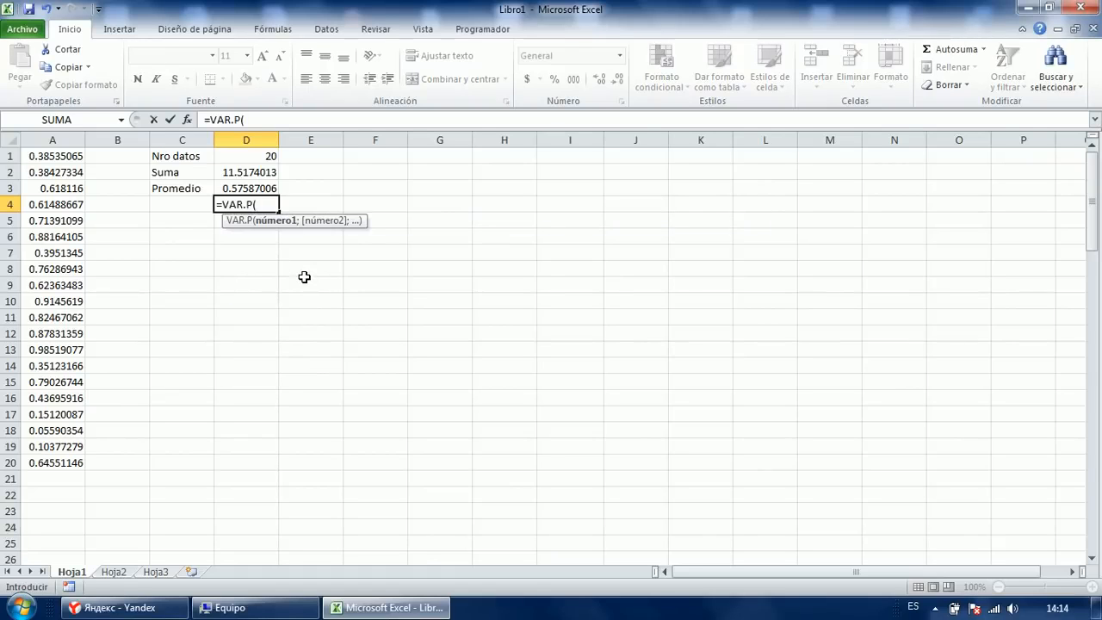
key("Left")
key("Left")
key("Left")
key("ctrl+space")
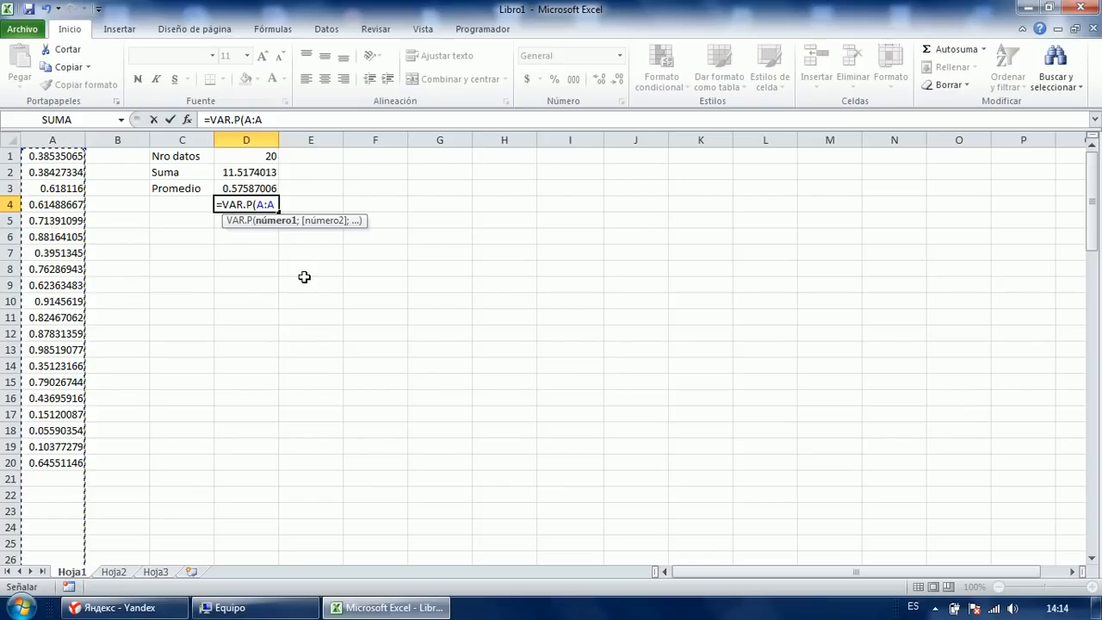
type(")")
key("Return")
key("Up")
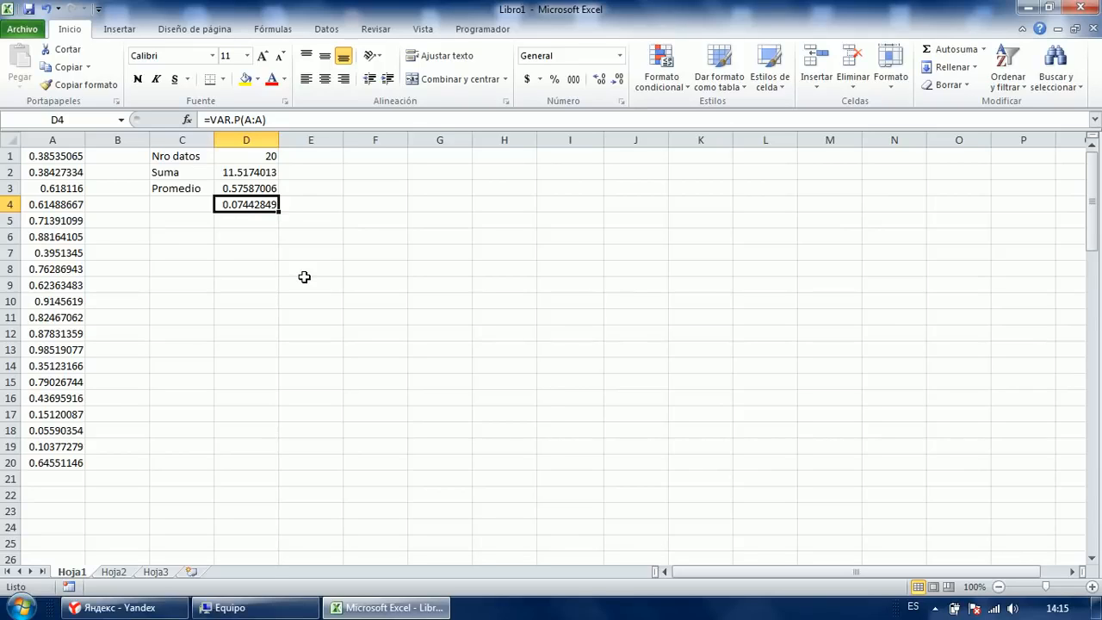
key("Left")
Label C4 'Varianza' and C5 'Desv'.
type("Varianza")
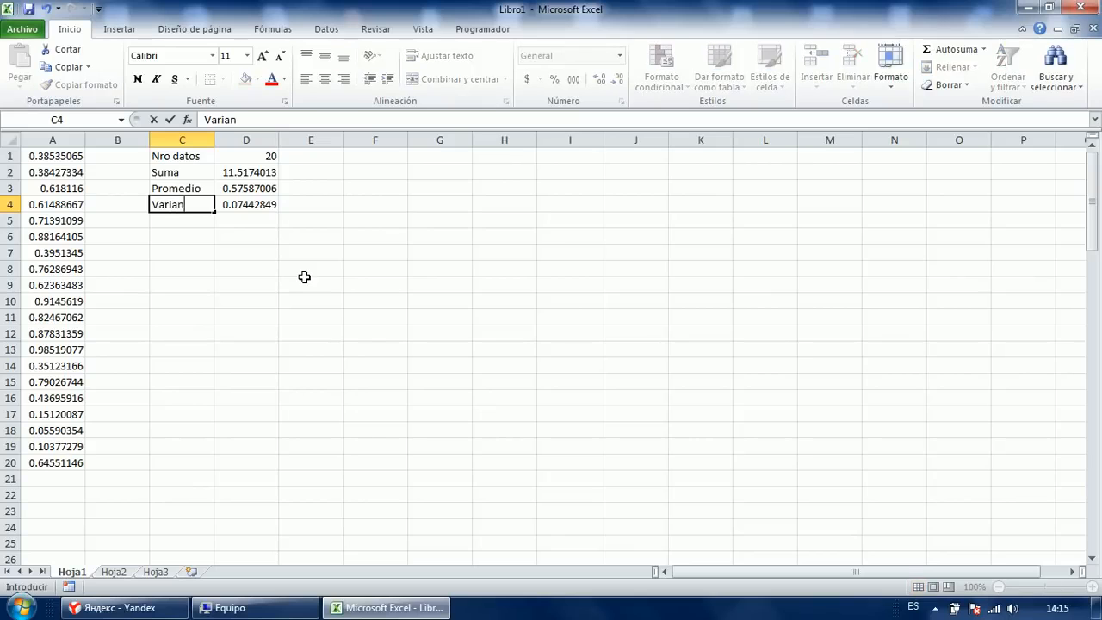
key("Return")
type("Desva")
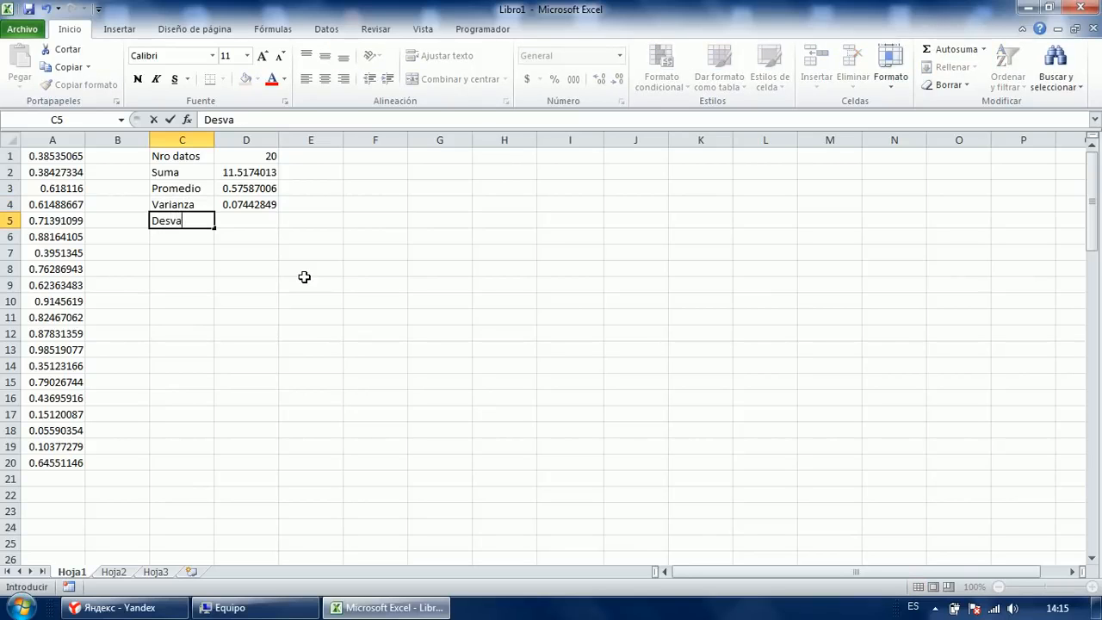
key("BackSpace")
key("Tab")
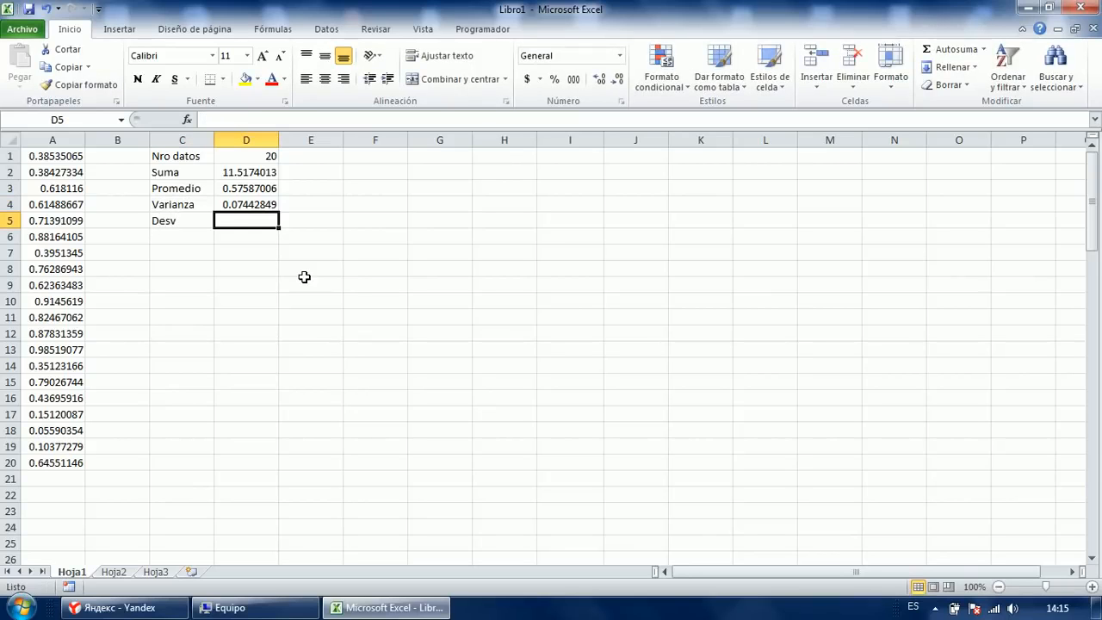
Enter =DESVEST.P(A:A) in D5 for the population standard deviation of column A.
type("=des")
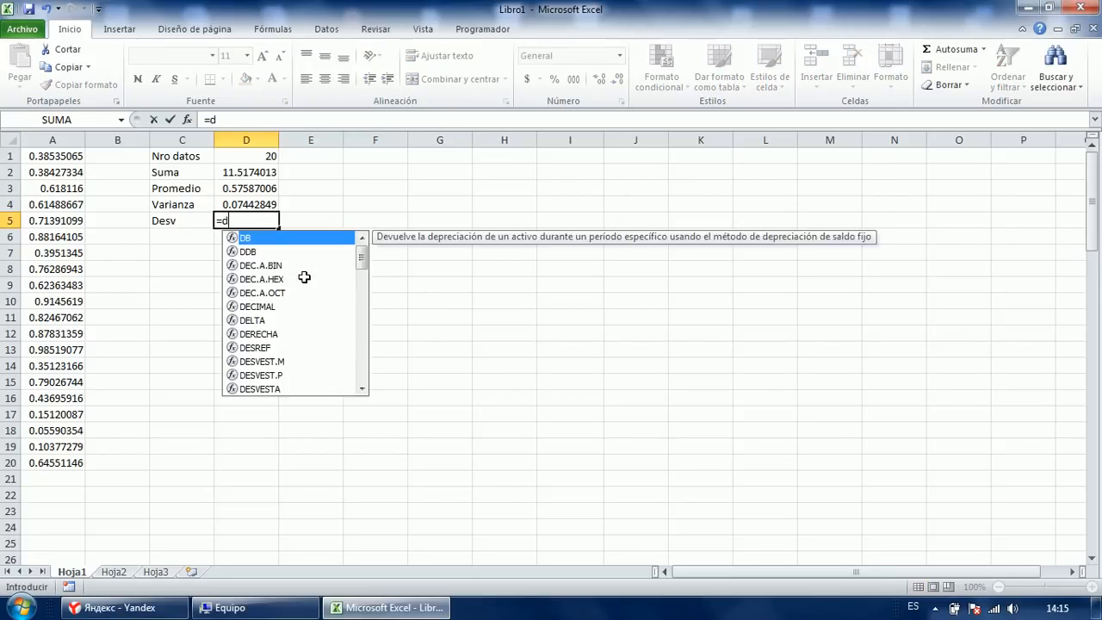
key("Down")
key("Down")
key("Down")
key("Up")
key("Tab")
key("Left")
key("Left")
key("Left")
key("ctrl+space")
type(")")
key("Return")
Label C6 'devs2' and enter =RAIZ(D4) in D6, also giving 0.27281586.
key("Left")
type("devs2")
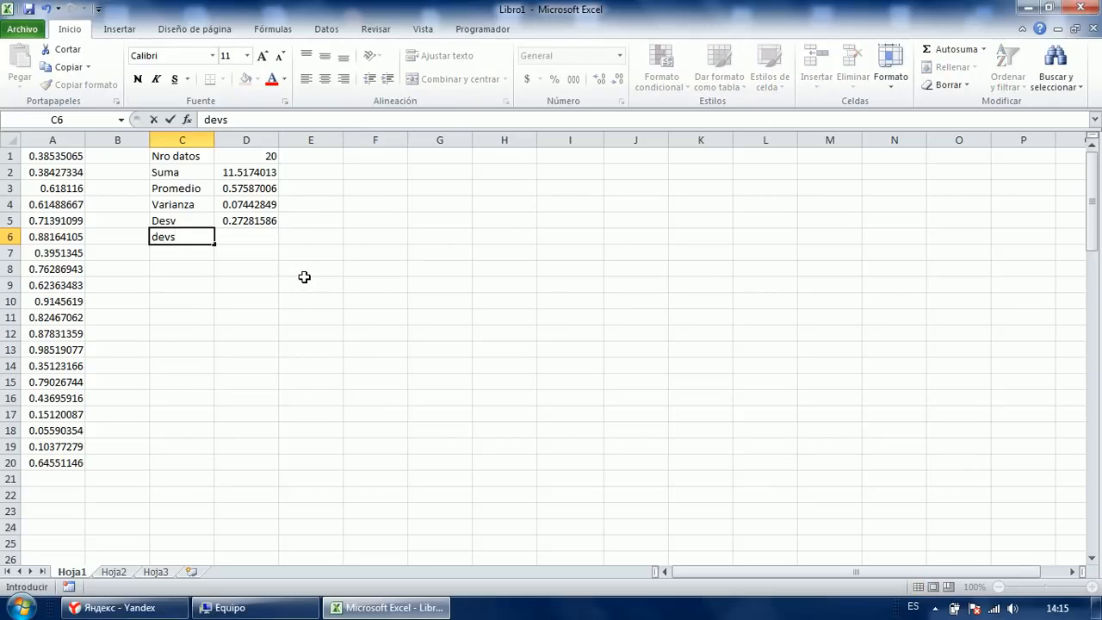
key("Return")
key("Up")
key("Right")
type("=")
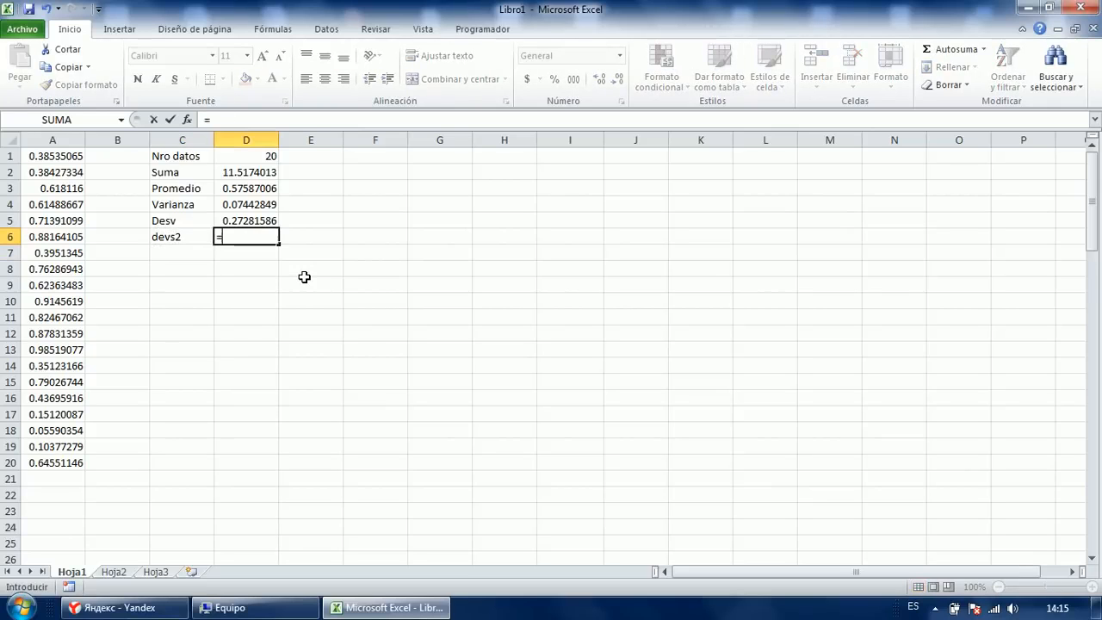
type("raiz")
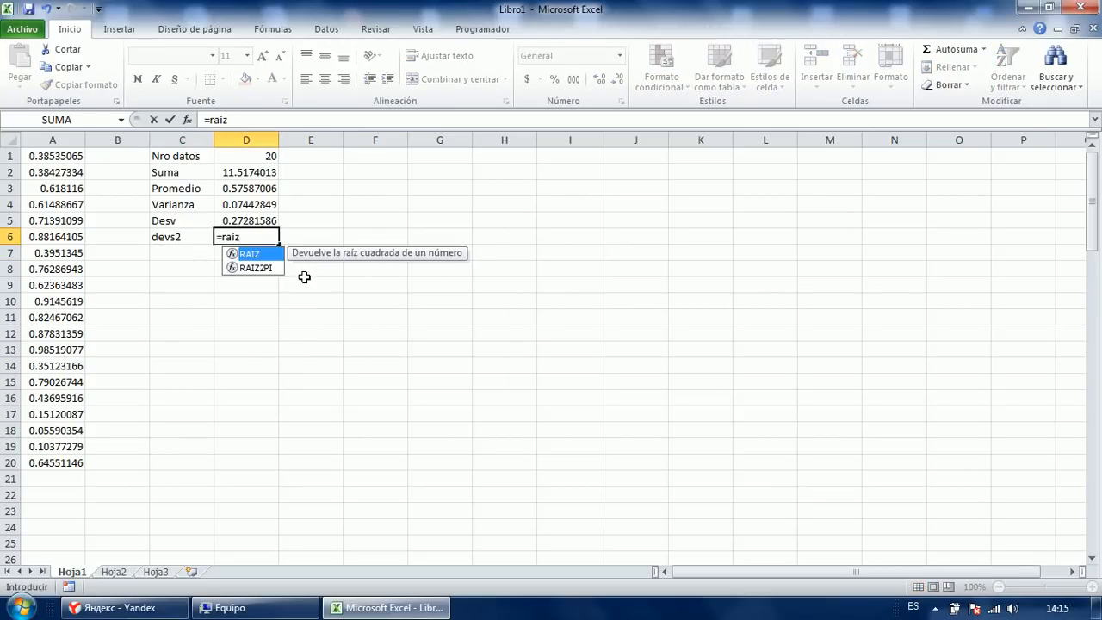
key("Tab")
key("Up")
key("Up")
type(")")
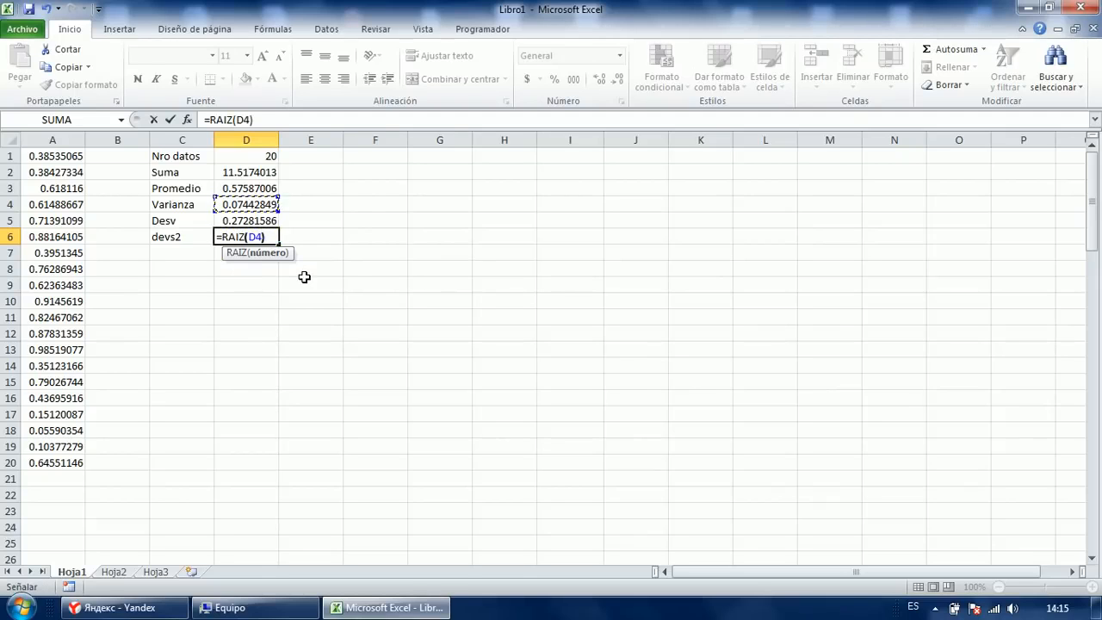
key("Return")
Review the results in C1:D6 and highlight the source values in column A.
key("Up")
key("Up")
key("shift+Down")
key("Down")
key("Down")
key("Up")
key("Down")
key("Left")
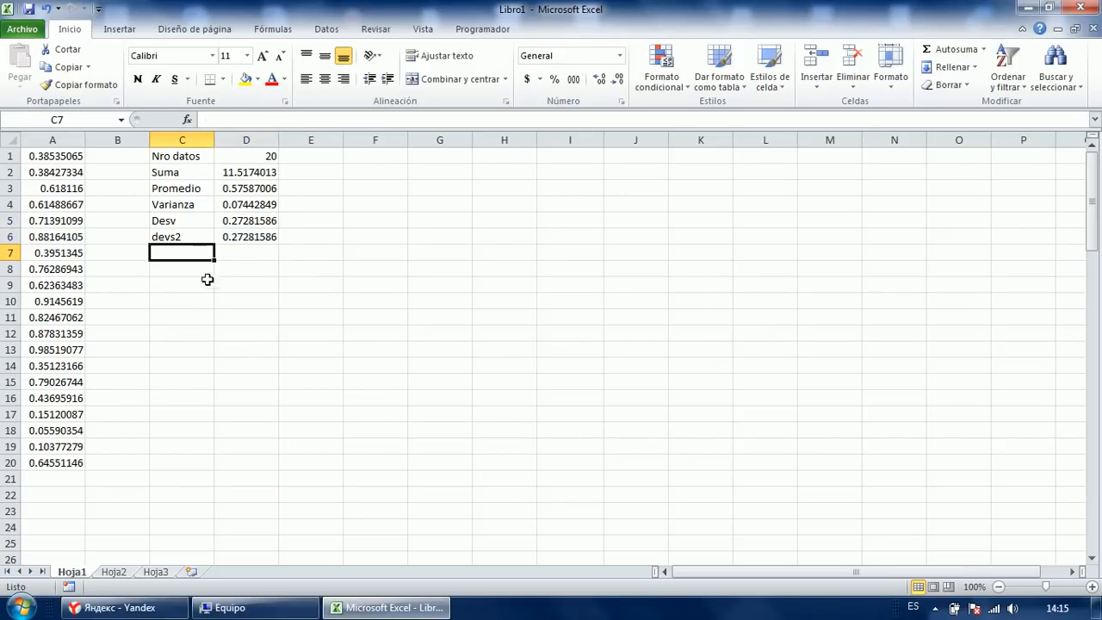
left_click_drag(180, 153, 250, 234)
left_click(189, 309)
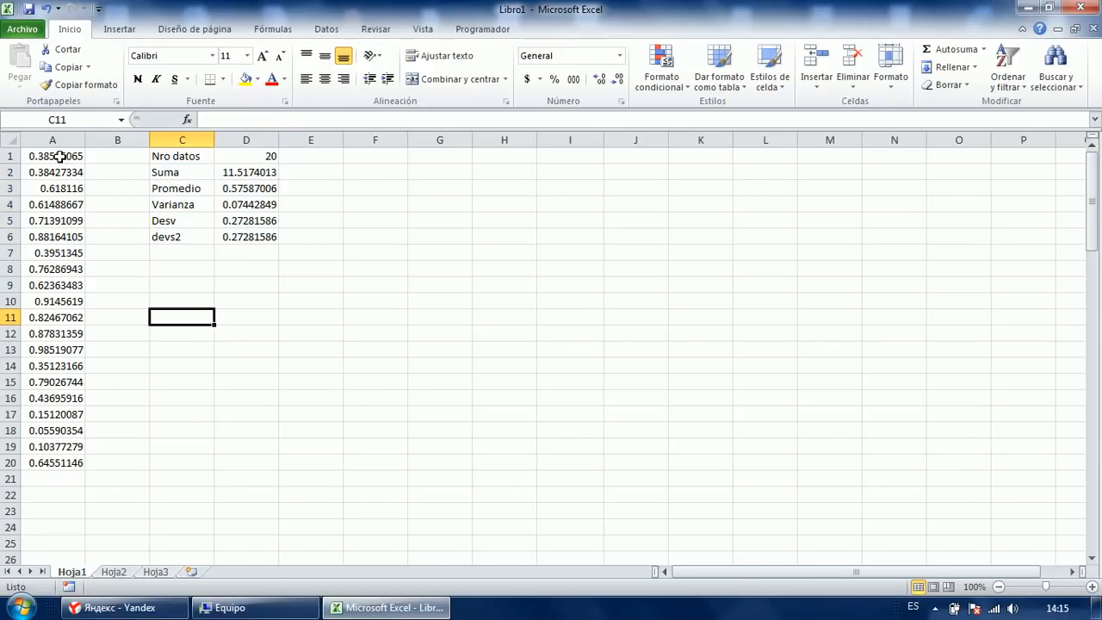
left_click_drag(60, 155, 54, 206)
left_click_drag(52, 303, 60, 369)
Start a number list in G3 with the values 1, 2, 3.
left_click(425, 185)
type("1")
key("Return")
type("2")
key("Return")
type("3")
key("Return")
type("4")
Finish the list with 4 in G6 and fill H3:H6 with 2s.
key("Return")
key("Right")
key("Up")
key("Up")
key("Up")
key("Up")
key("Up")
key("Down")
type("2")
key("Return")
type("2")
key("Return")
type("2")
key("Return")
type("2")
key("Left")
key("Left")
key("Left")
key("Down")
key("Down")
key("Left")
Label C7 'sum prod'.
key("Up")
key("Left")
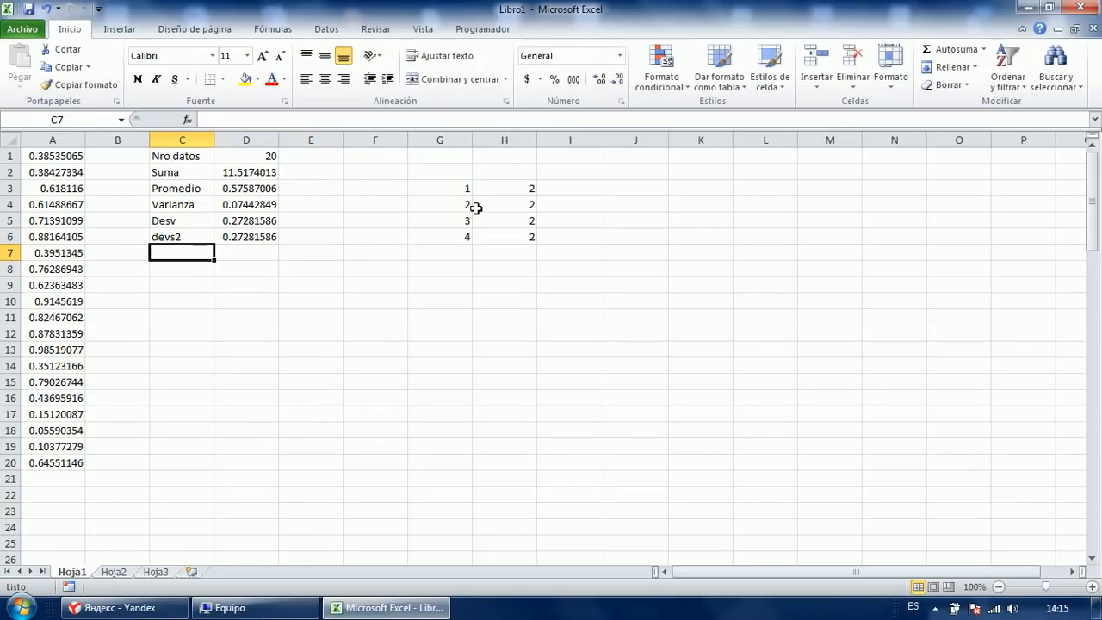
type("=")
key("Escape")
type("sum prod")
key("Return")
key("Up")
key("Right")
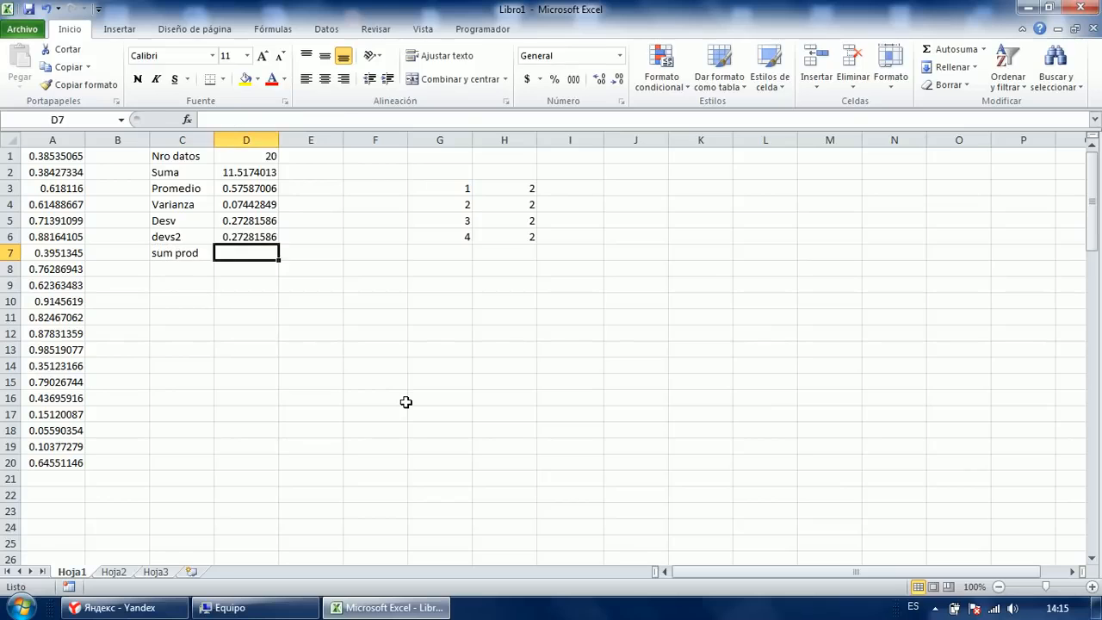
Start =SUMAPRODUCTO in D7 with G3:G6 as the first array.
type("=sumapro")
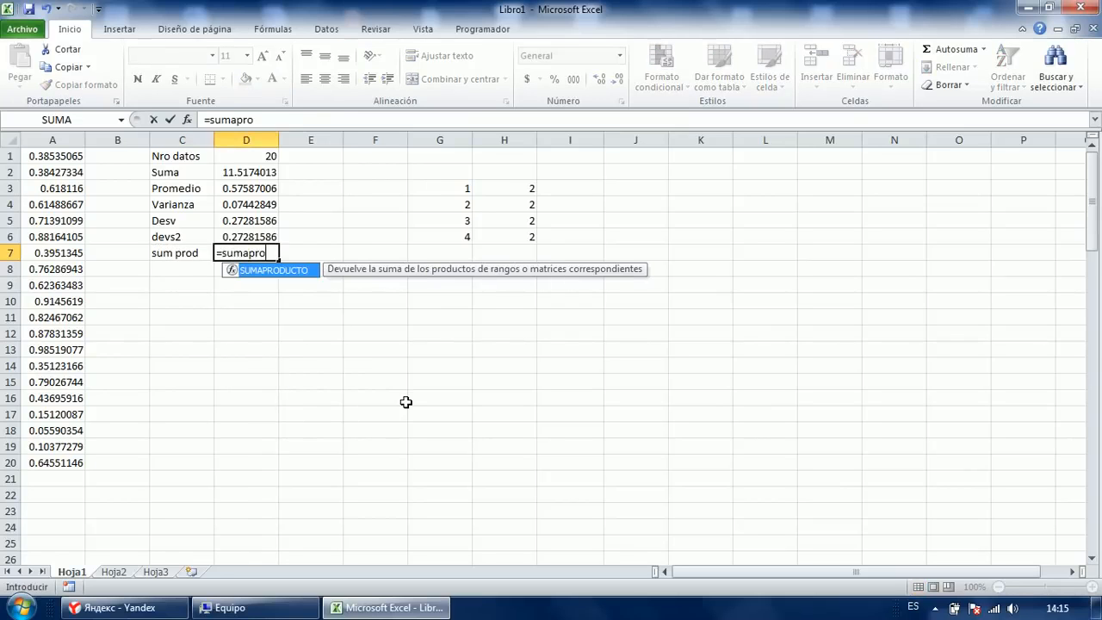
key("Tab")
key("Right")
key("Right")
key("Right")
key("Right")
key("Up")
key("Up")
key("Up")
key("Left")
key("Left")
key("Up")
key("Right")
key("shift+Down")
key("shift+Down")
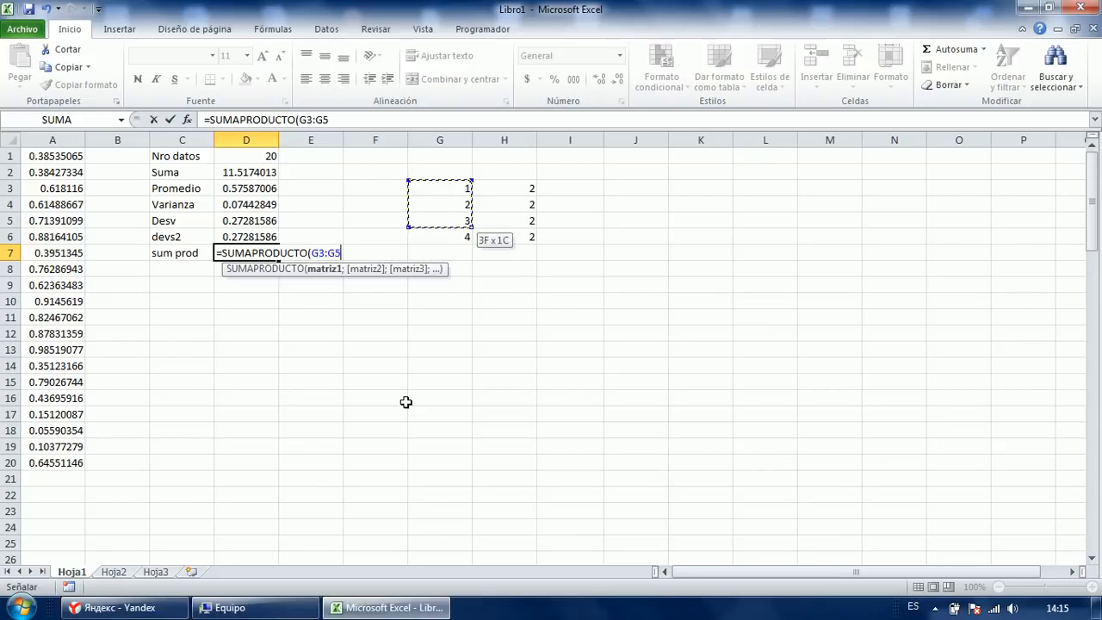
key("shift+Down")
type(";")
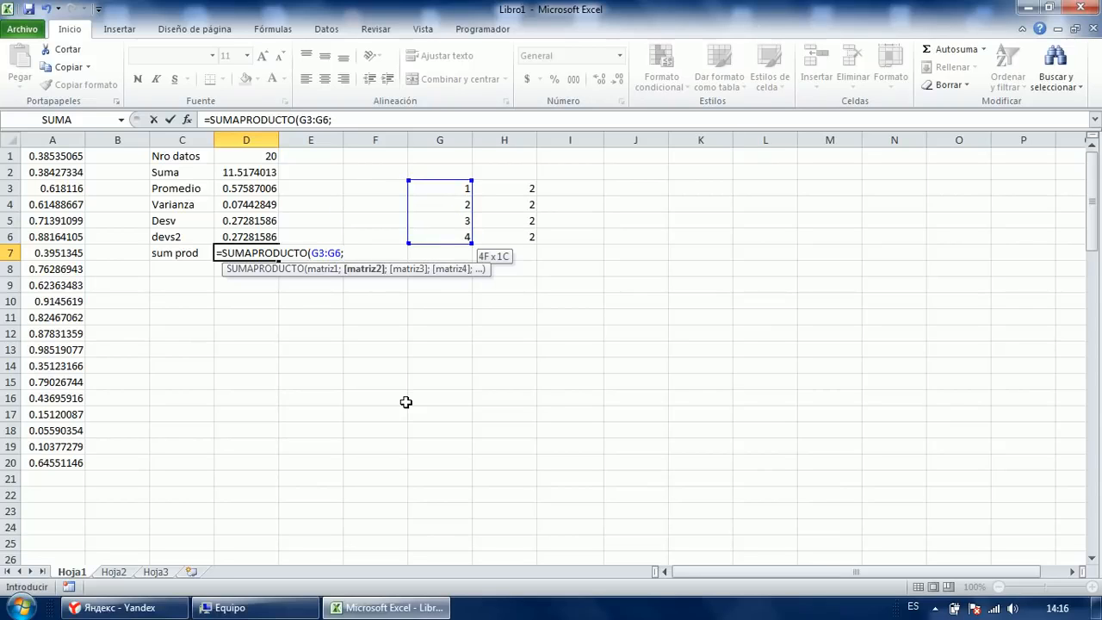
Add H3:H6 as the second array and enter the formula, giving 20.
key("Right")
key("Right")
key("Right")
key("Right")
key("Up")
key("Up")
key("Up")
key("Up")
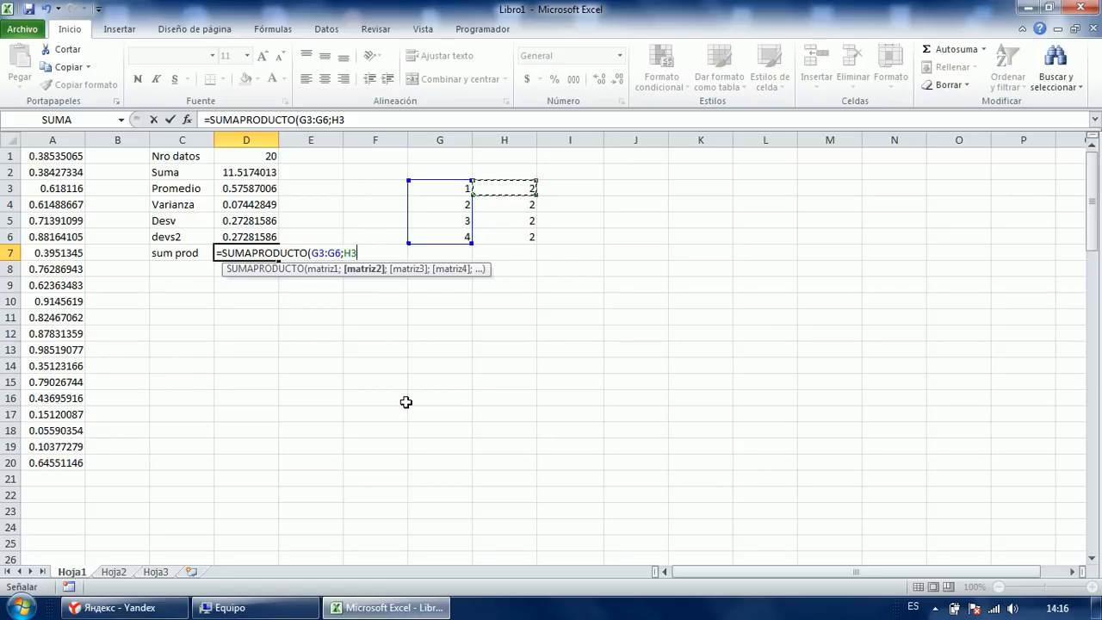
key("shift+Down")
key("shift+Down")
key("shift+Down")
type(")")
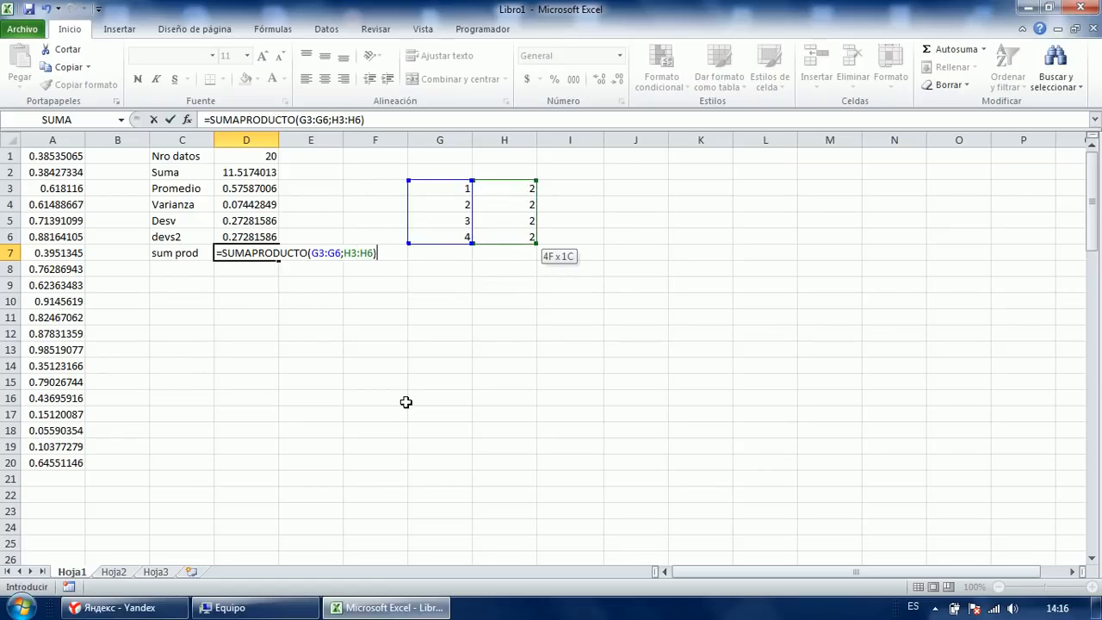
key("Return")
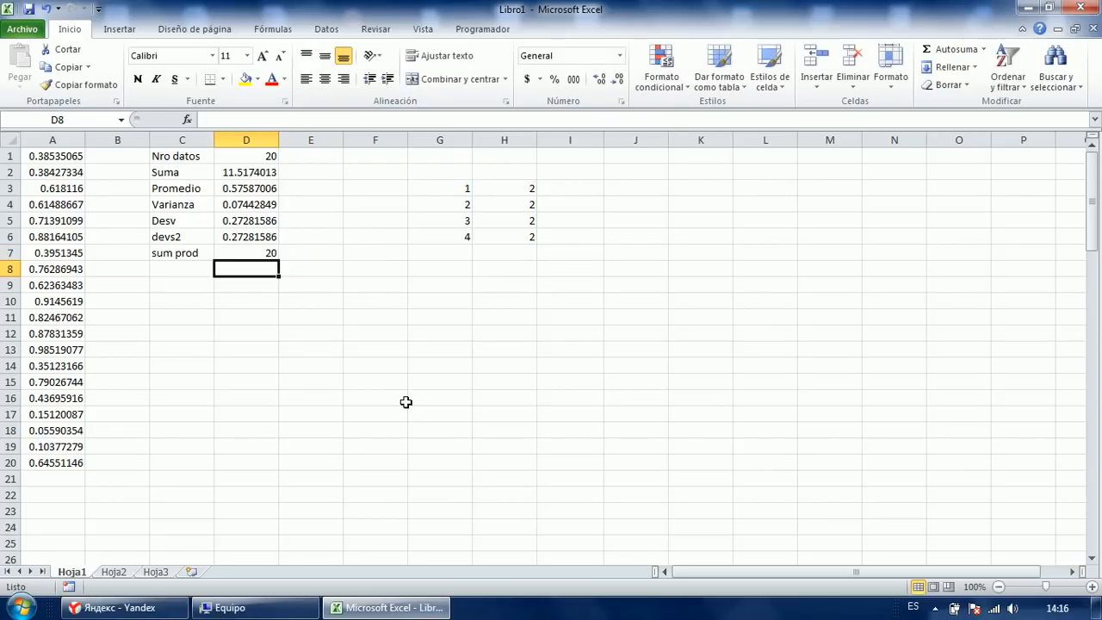
key("Up")
key("F2")
Compute =G3*H3 in I3 and fill it down to I6.
key("Escape")
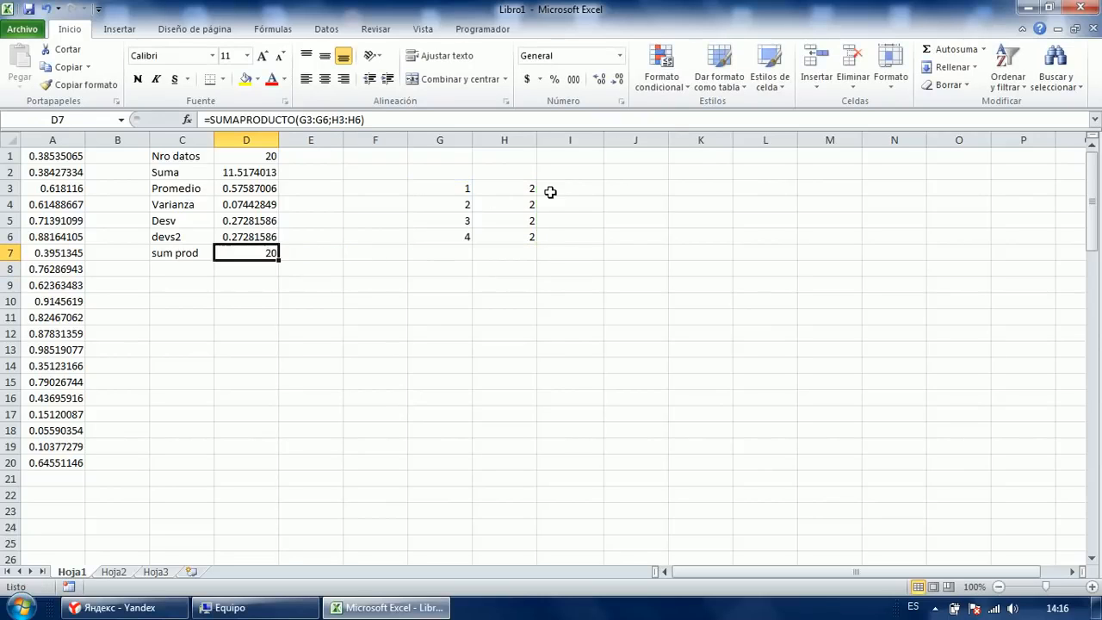
left_click(563, 185)
type("=")
key("Left")
key("Left")
type("*")
key("Left")
key("Return")
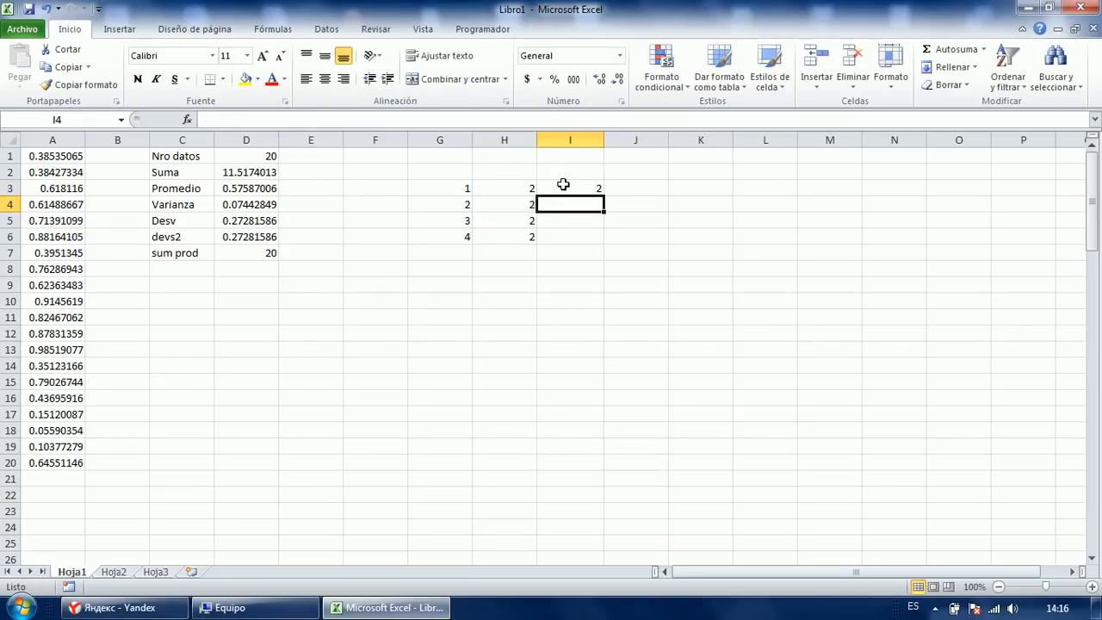
left_click(563, 185)
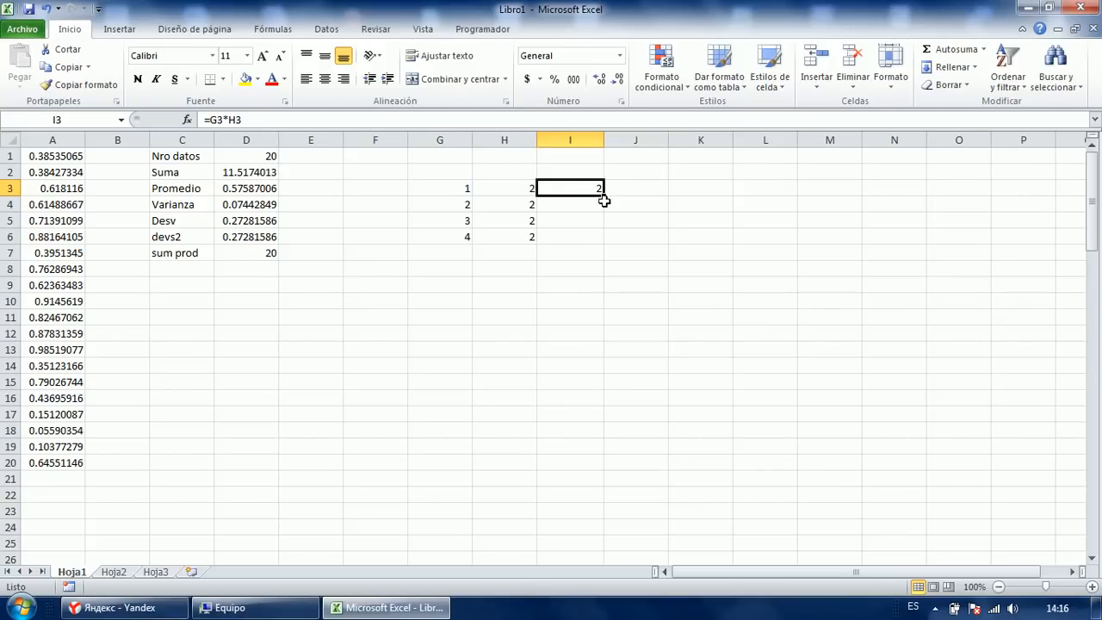
left_click_drag(603, 196, 597, 235)
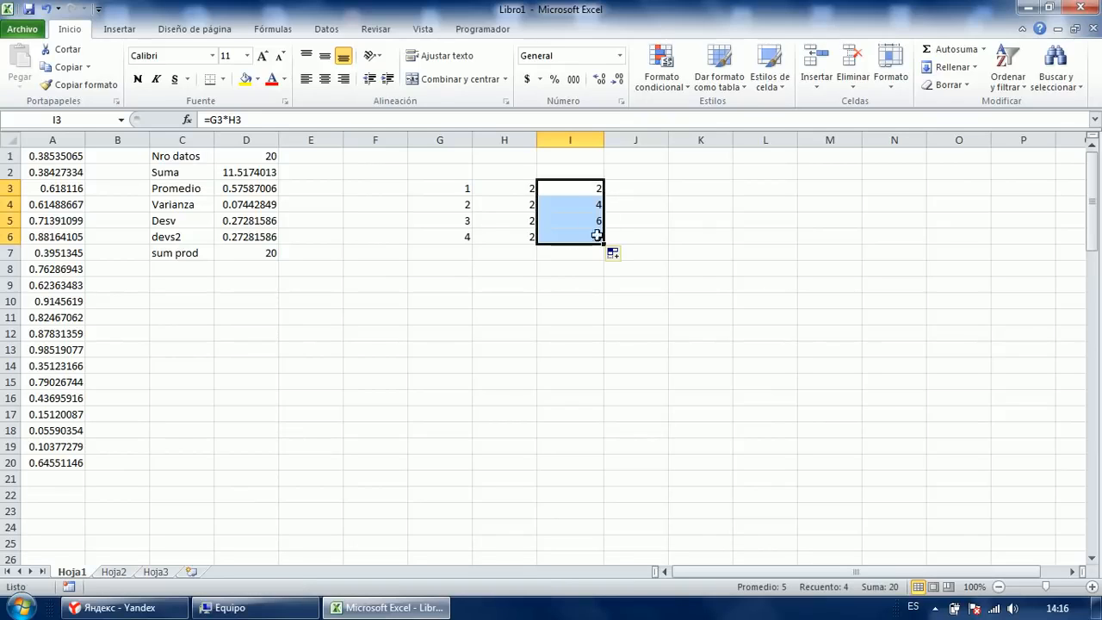
Open each product formula in I3:I6 to show its references.
left_click(571, 192)
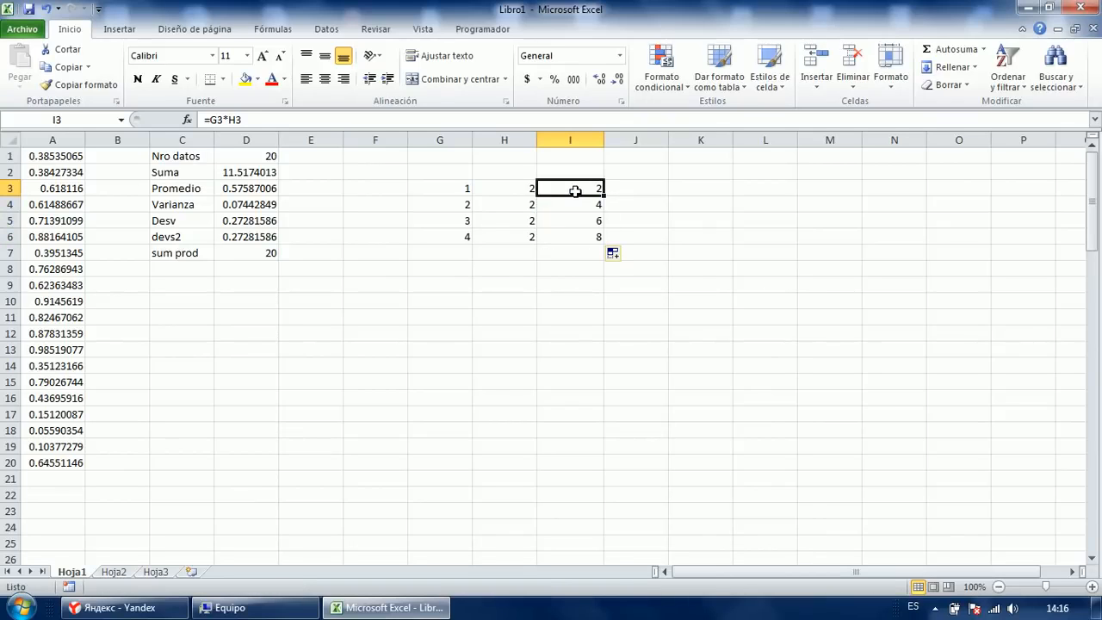
double_click(573, 187)
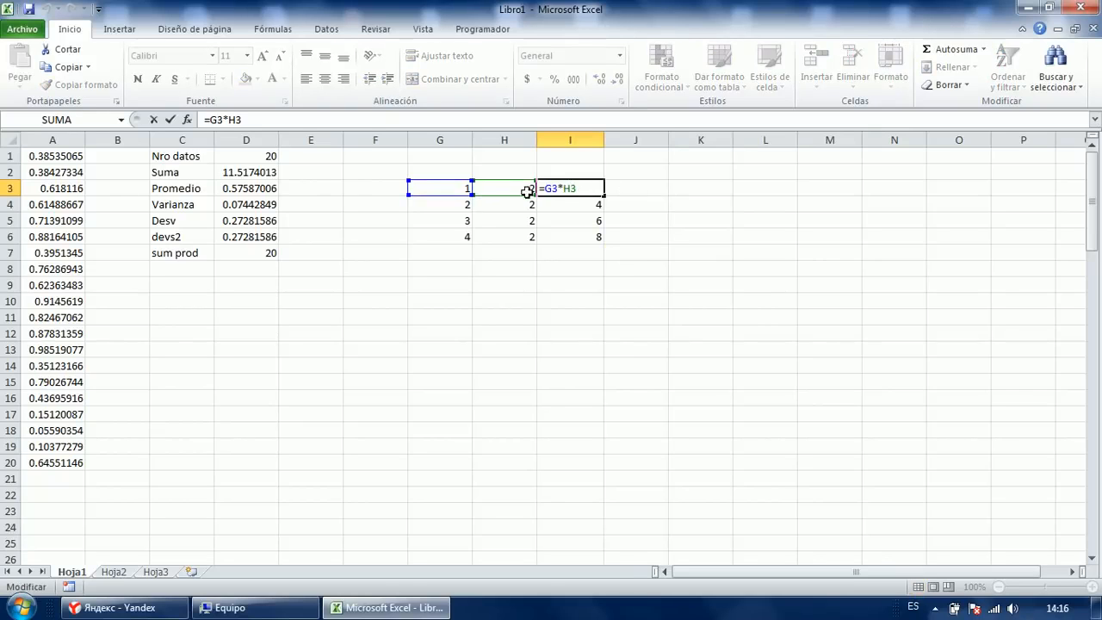
key("ctrl+Return")
left_click(566, 204)
double_click(567, 204)
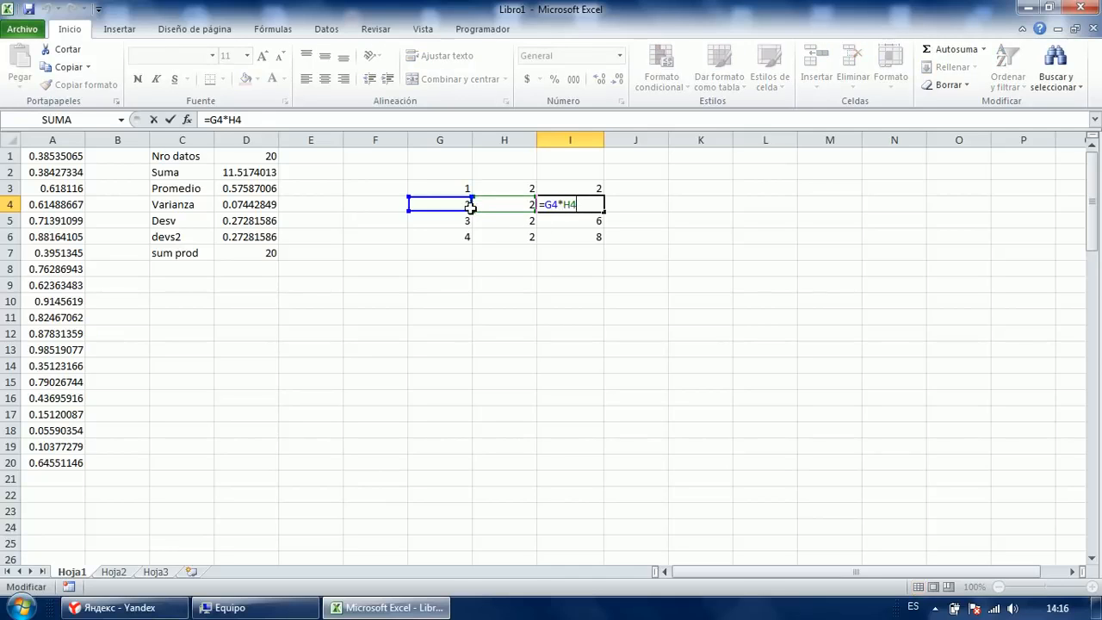
key("Return")
double_click(568, 221)
key("Return")
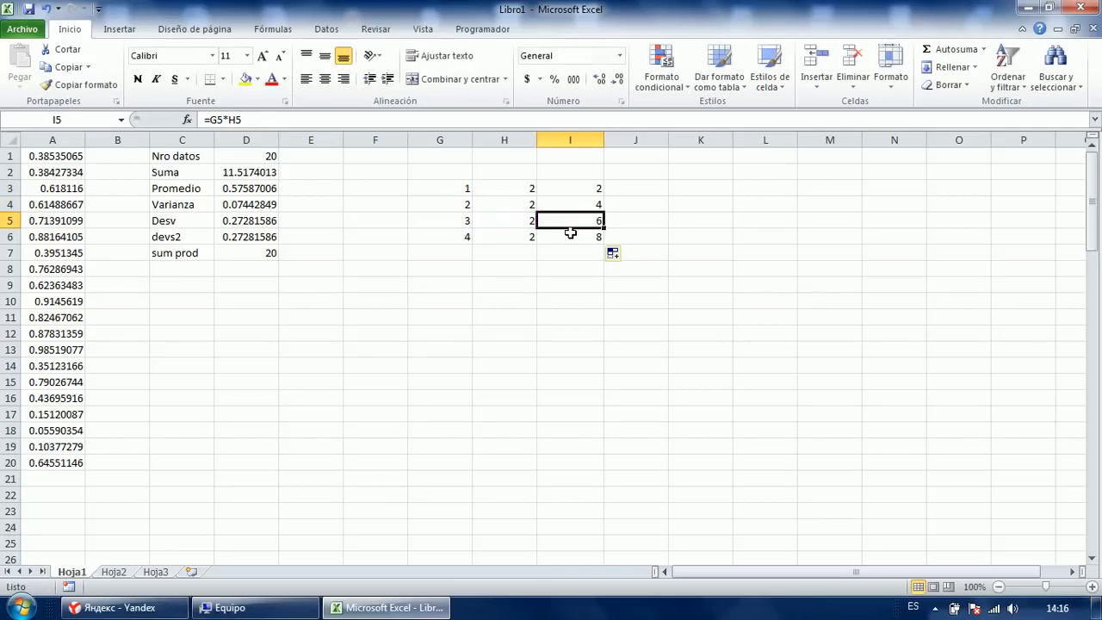
double_click(566, 236)
key("ctrl+Return")
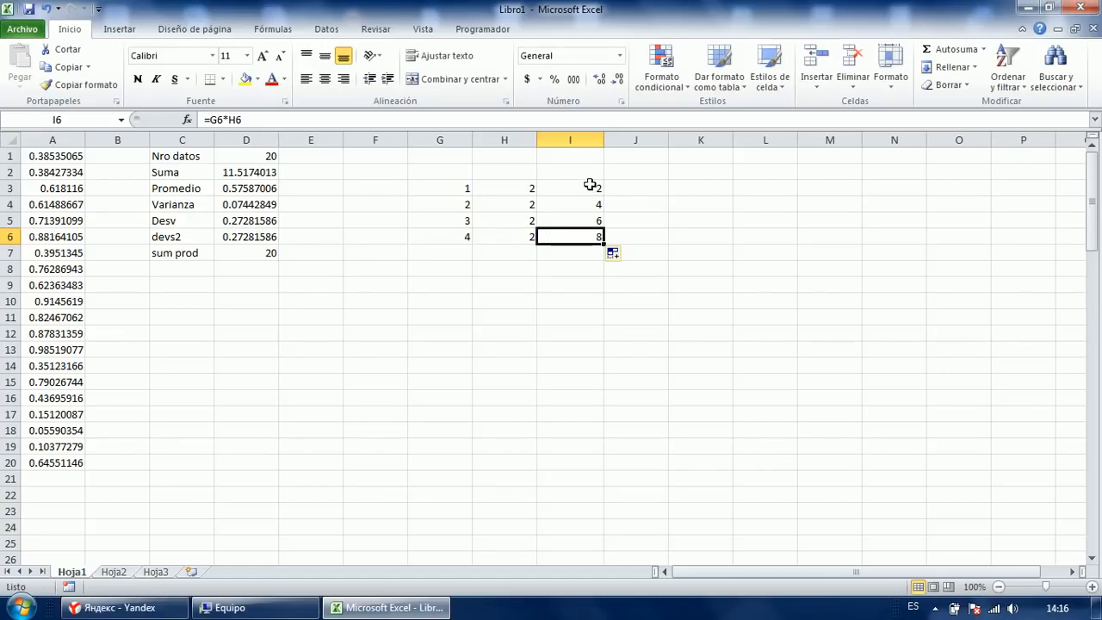
Total the products with =SUMA(I3:I6) in I8, giving 20.
left_click(587, 267)
type("=suma")
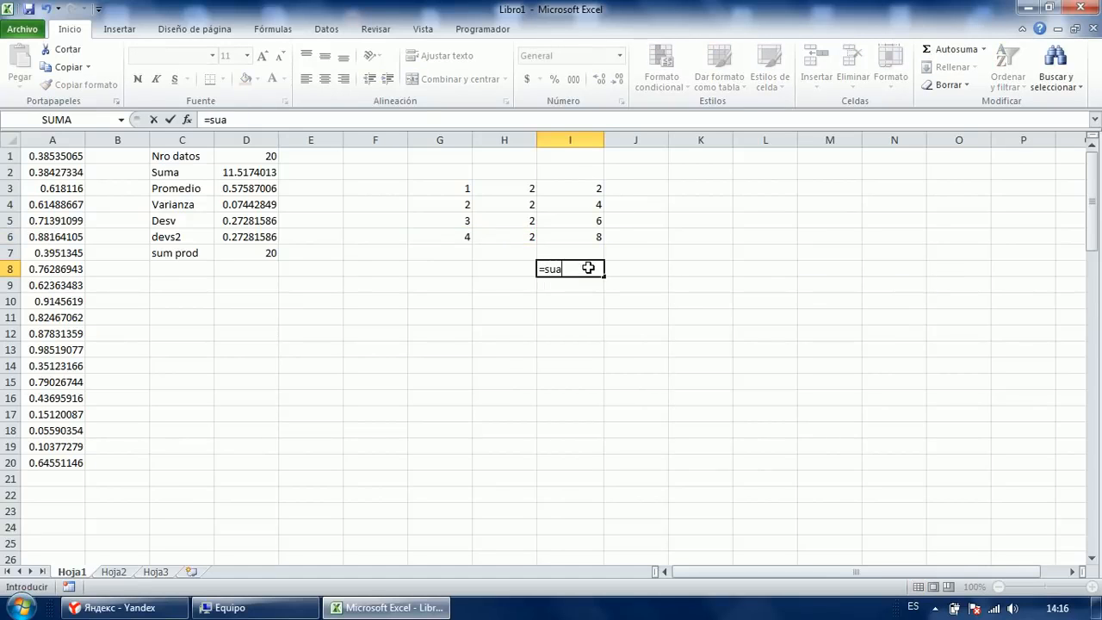
key("BackSpace")
type("ma")
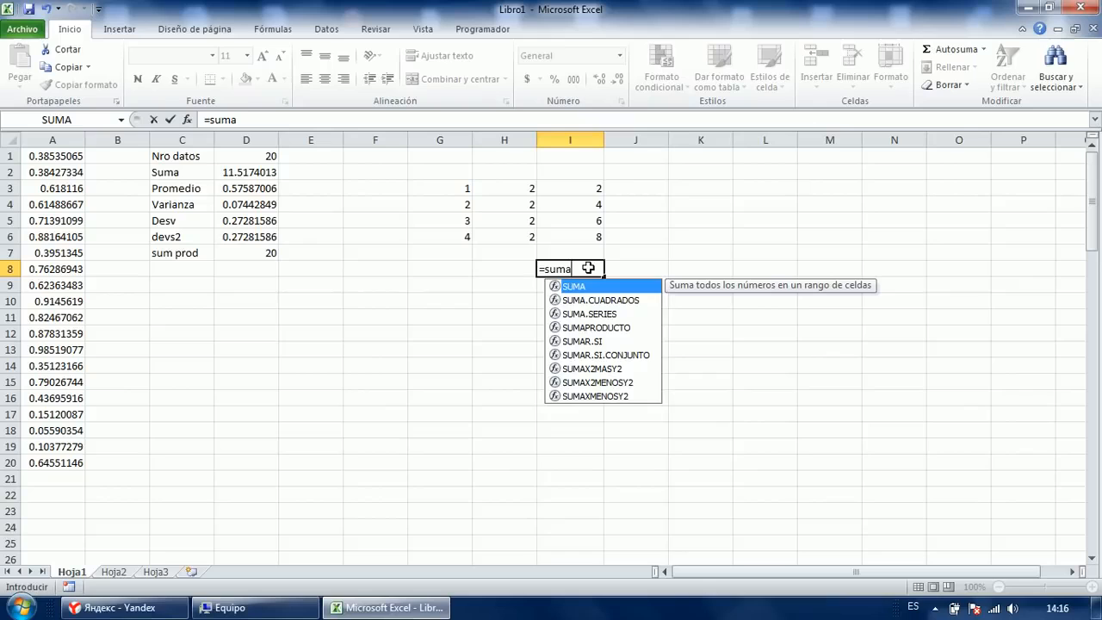
key("Tab")
key("Up")
key("Up")
key("shift+Up")
key("shift+Up")
key("shift+Up")
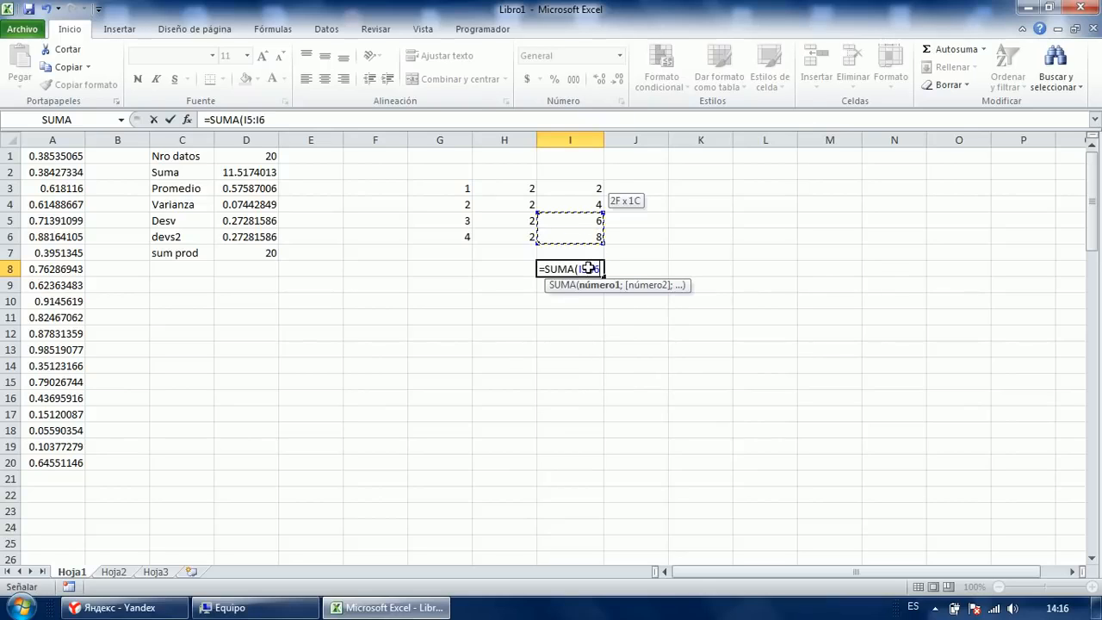
type(")")
key("Return")
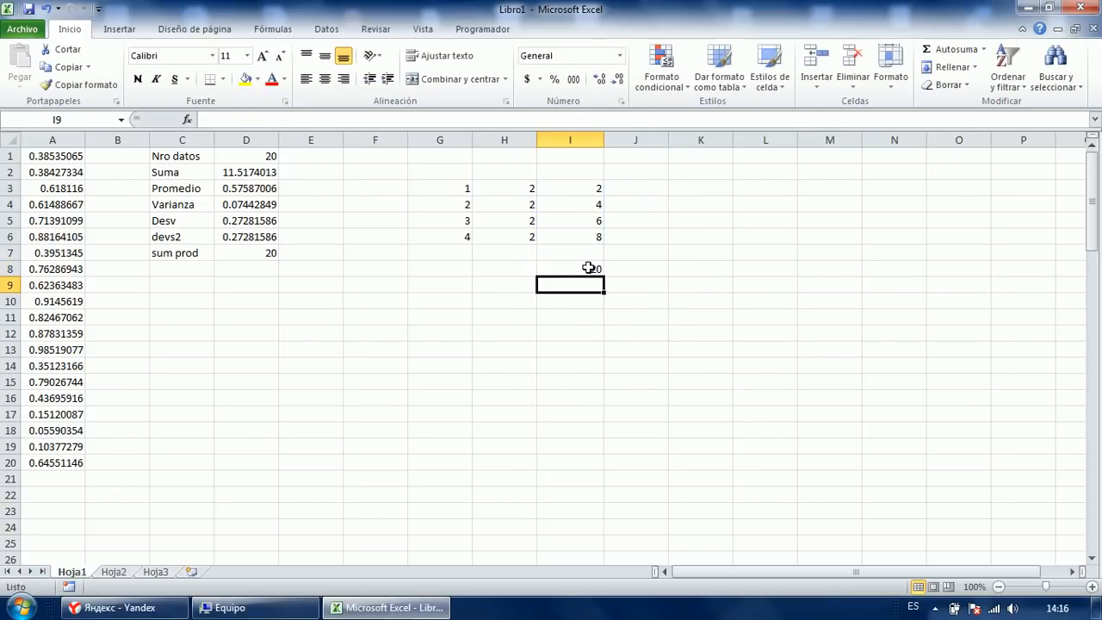
left_click(590, 270)
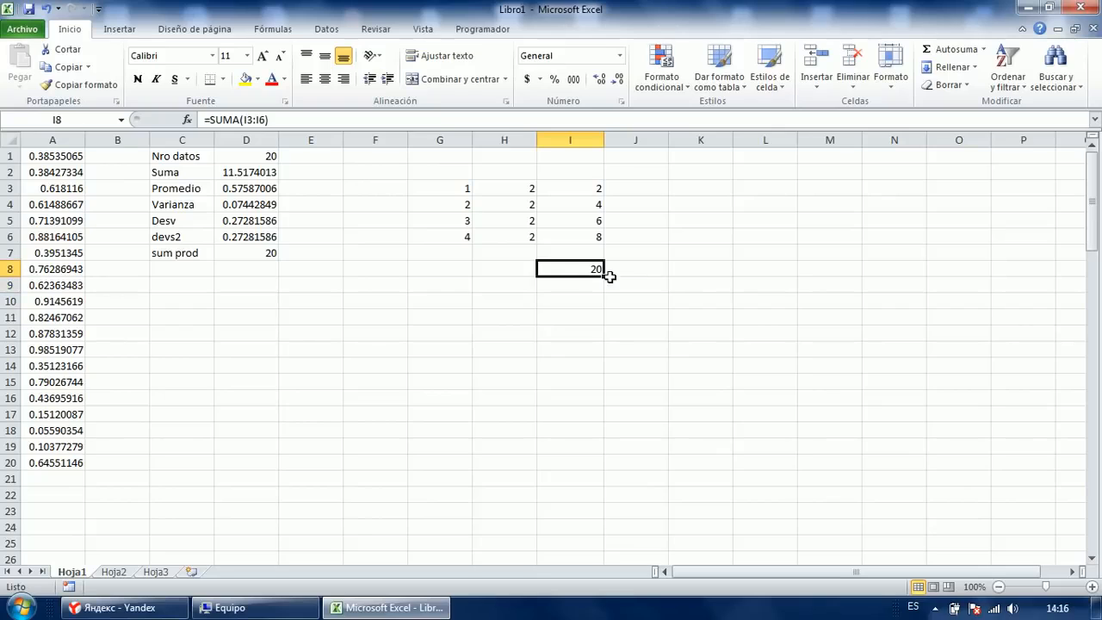
Inspect the values in D7, G3 and H3.
left_click(269, 257)
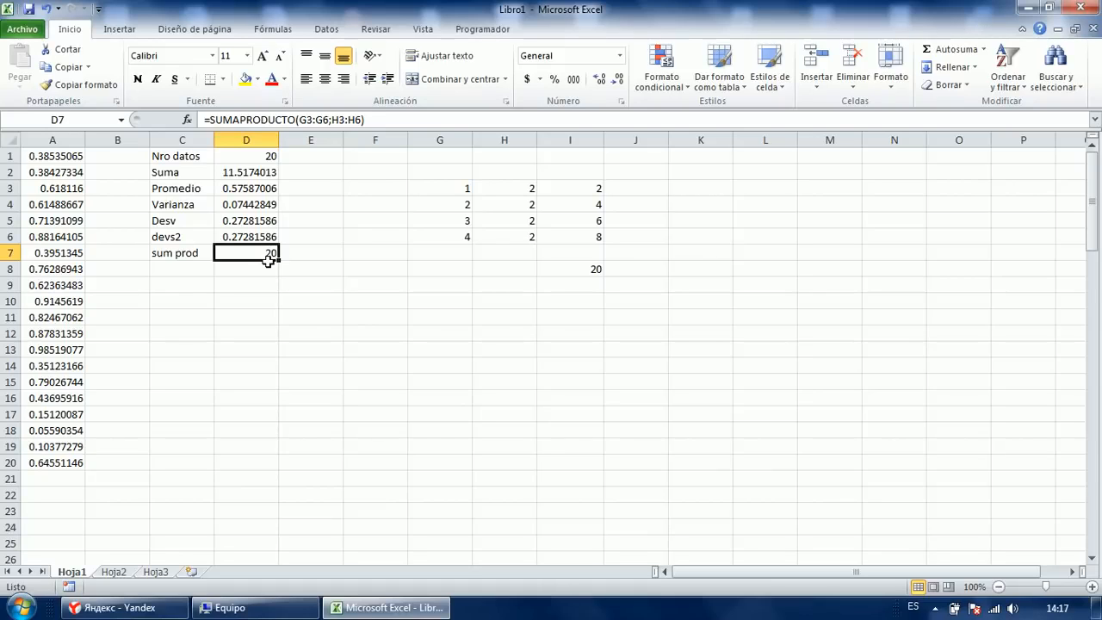
left_click(460, 184)
left_click(506, 183)
left_click(460, 183)
left_click(498, 184)
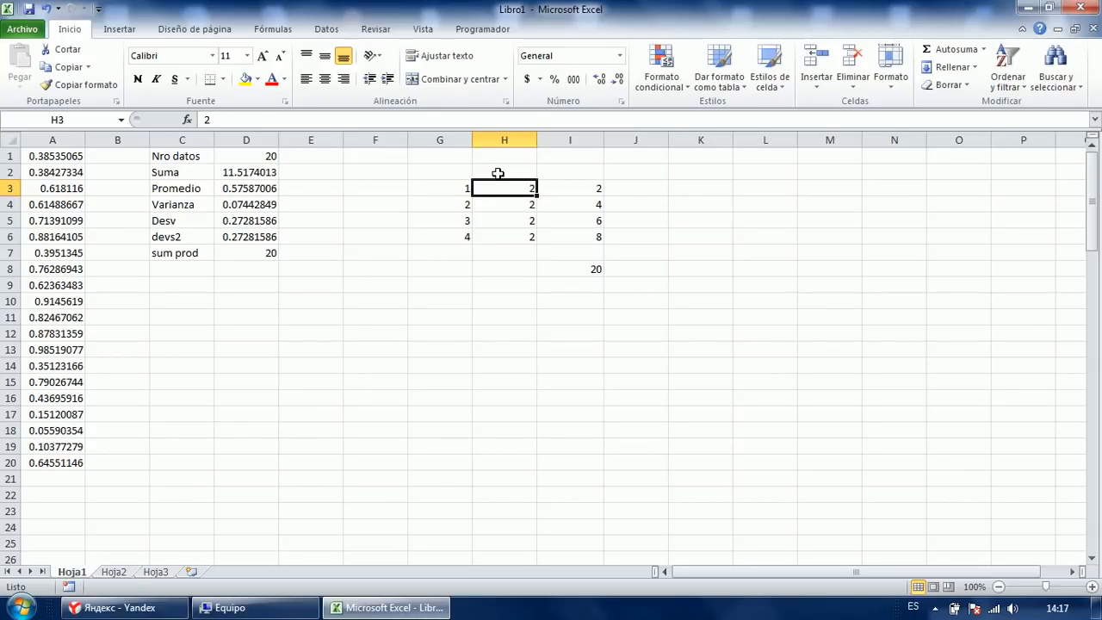
Delete the I8 total and the products in I3:I6.
left_click(572, 269)
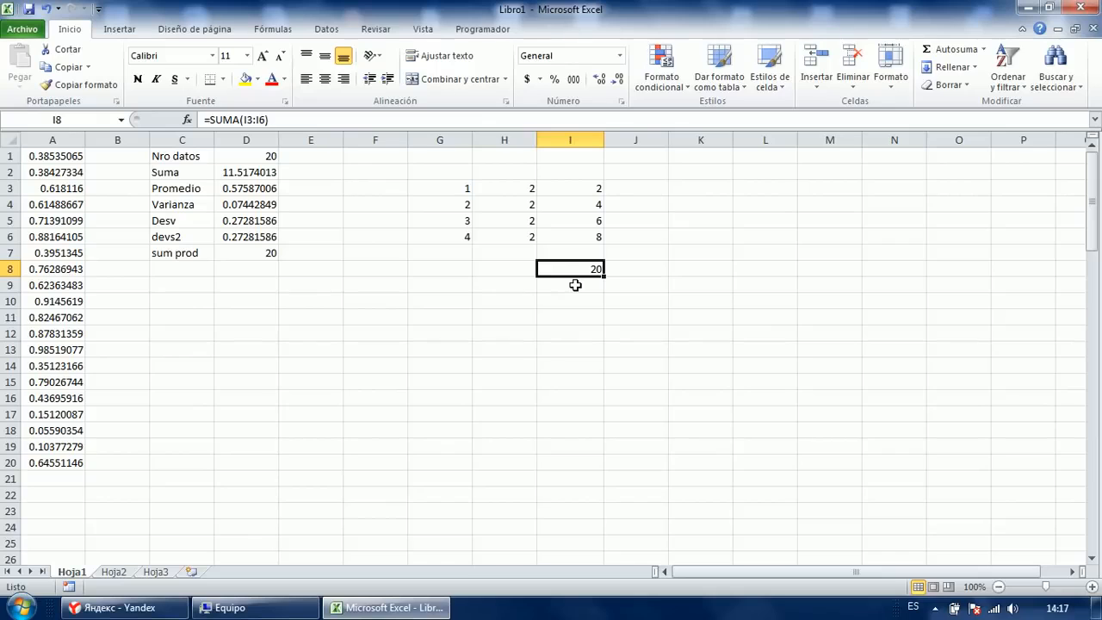
key("Delete")
key("Up")
key("Up")
key("Up")
key("Up")
key("Up")
key("Left")
key("Left")
key("Right")
key("Right")
key("Right")
key("Left")
key("shift+Down")
key("shift+Down")
key("shift+Down")
key("shift+Down")
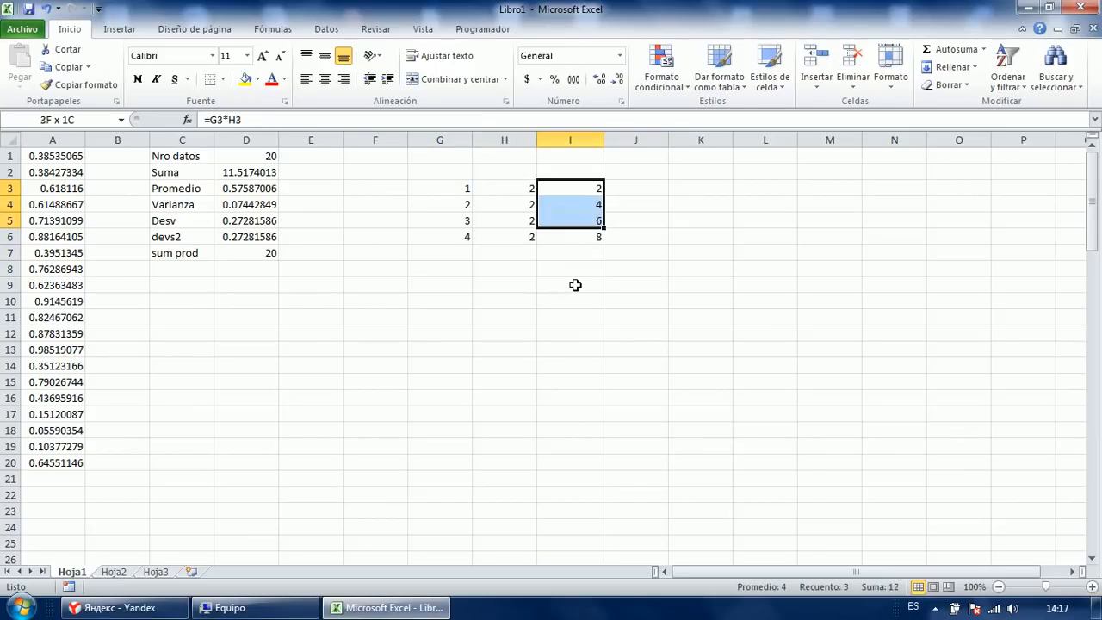
key("Delete")
key("Up")
key("Up")
key("Down")
key("Down")
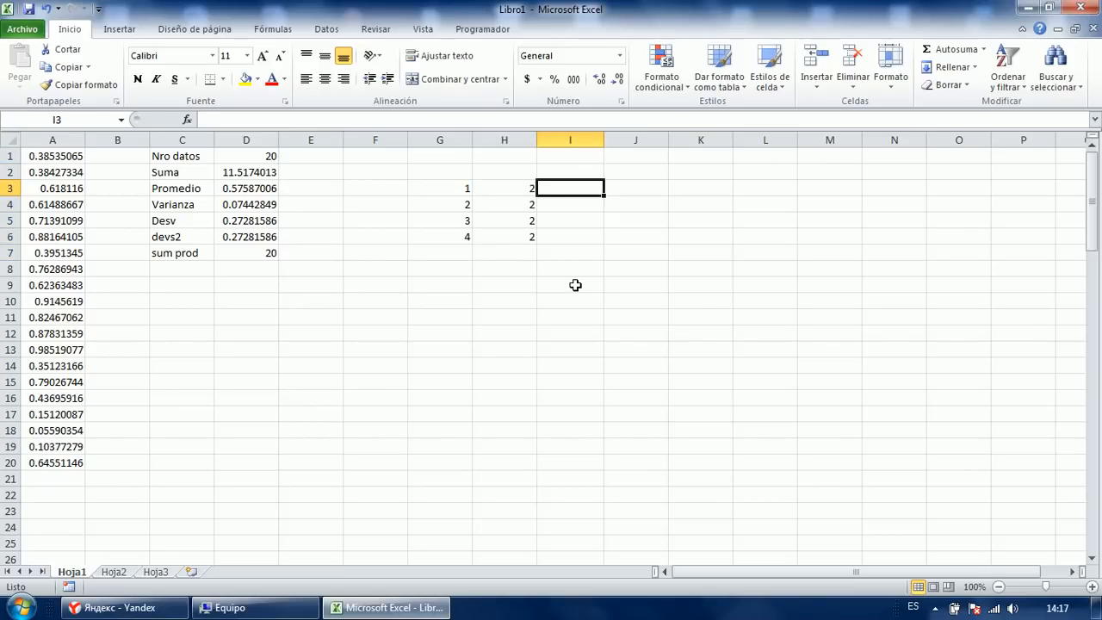
Enter the product formula =G3*H3 in I3 by pointing with arrow keys, showing 2.
type("=")
key("Left")
key("Left")
type("*")
key("Left")
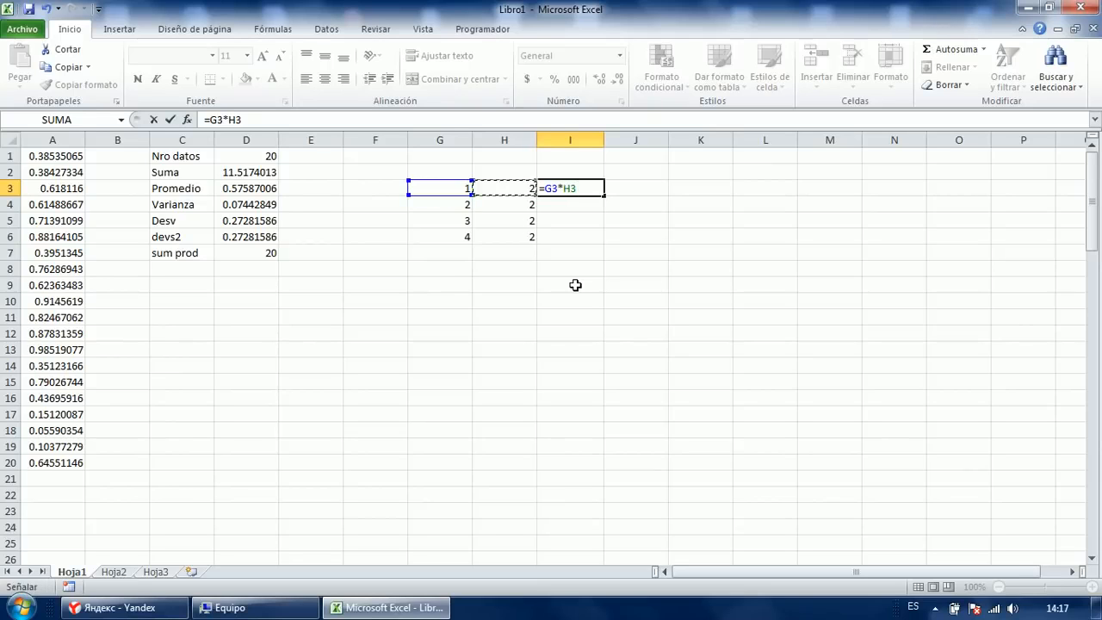
key("ctrl+Return")
key("Down")
key("Up")
key("Down")
key("Up")
key("Left")
Select I3:I6 and fill I3's formula down as a trial.
key("Down")
key("Down")
key("Down")
key("Up")
key("Up")
key("Right")
key("Up")
key("Down")
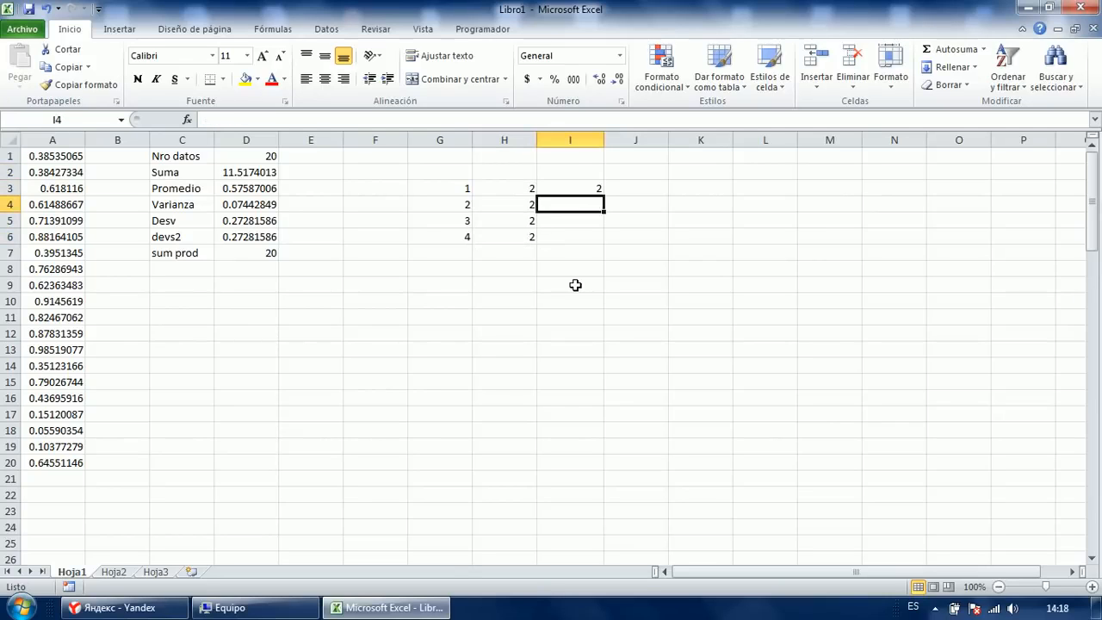
key("Down")
key("Down")
key("Left")
key("Right")
key("Up")
key("Up")
key("Up")
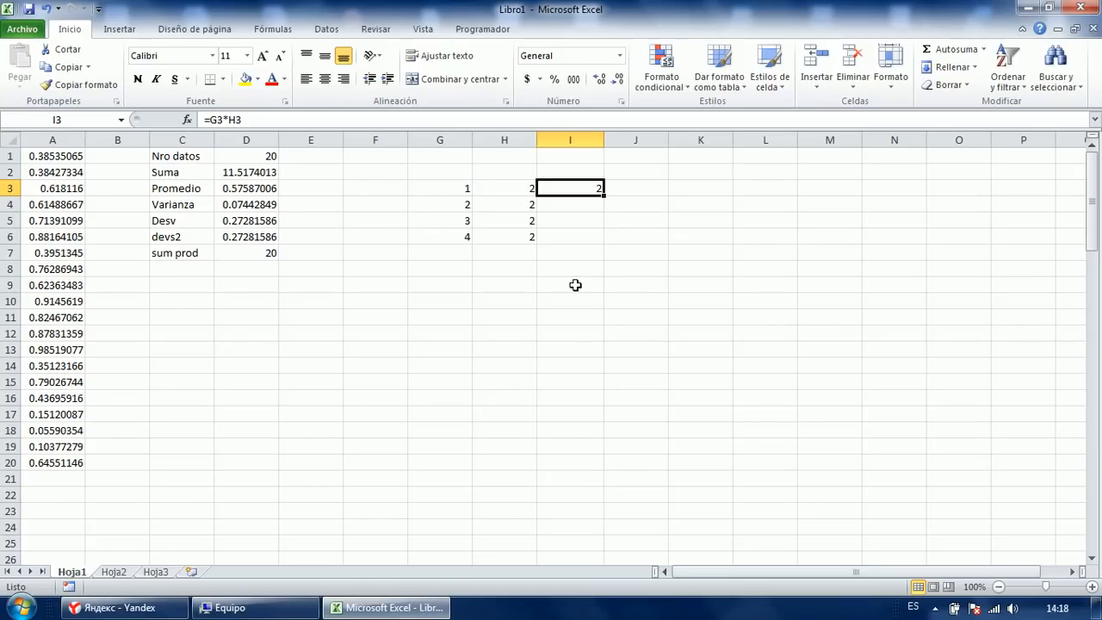
key("shift+Down")
key("shift+Down")
key("shift+Down")
key("shift+Up")
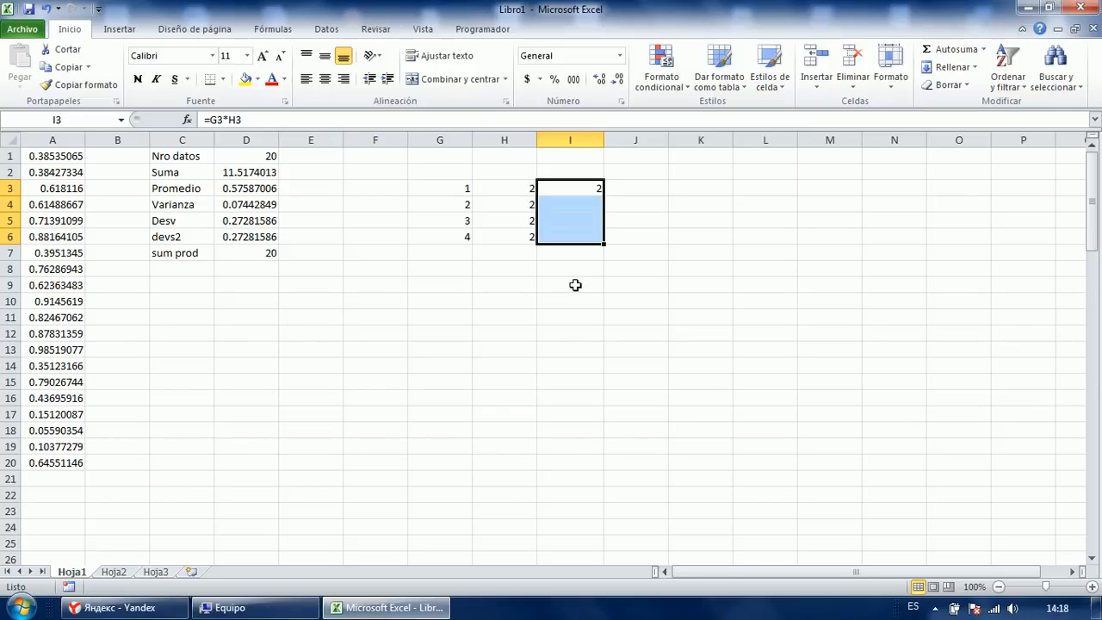
key("ctrl+j")
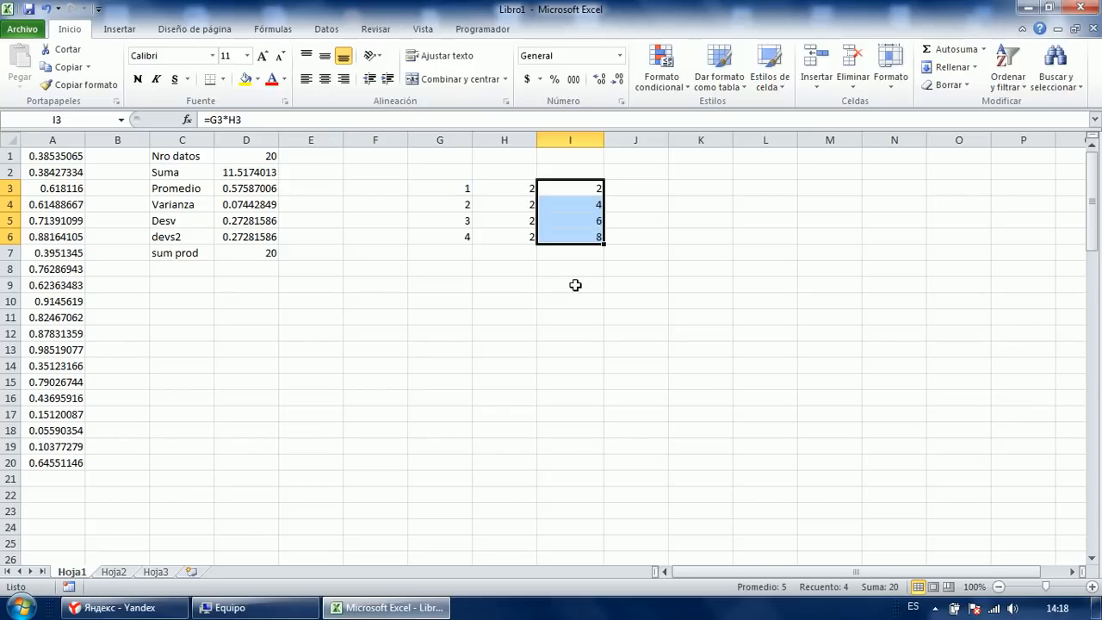
Check the filled product formulas in I3 through I6.
key("F2")
key("Return")
key("F2")
key("Return")
key("F2")
key("Return")
key("F2")
key("Escape")
Delete the trial products in I4:I6, keeping only I3.
key("Up")
key("Up")
key("Up")
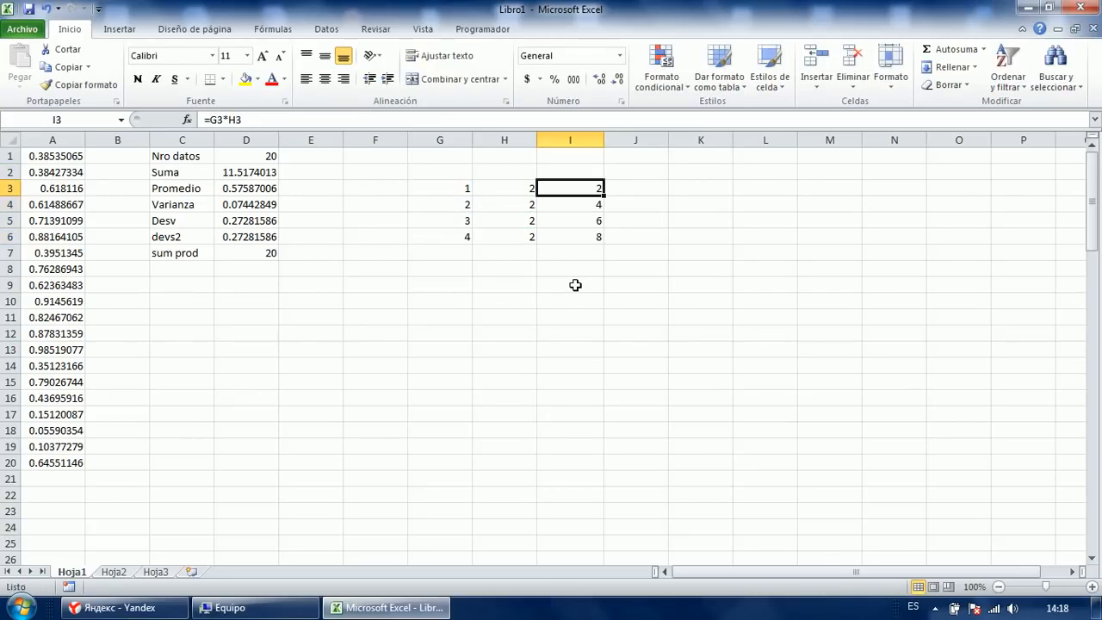
key("Down")
key("shift+Down")
key("shift+Down")
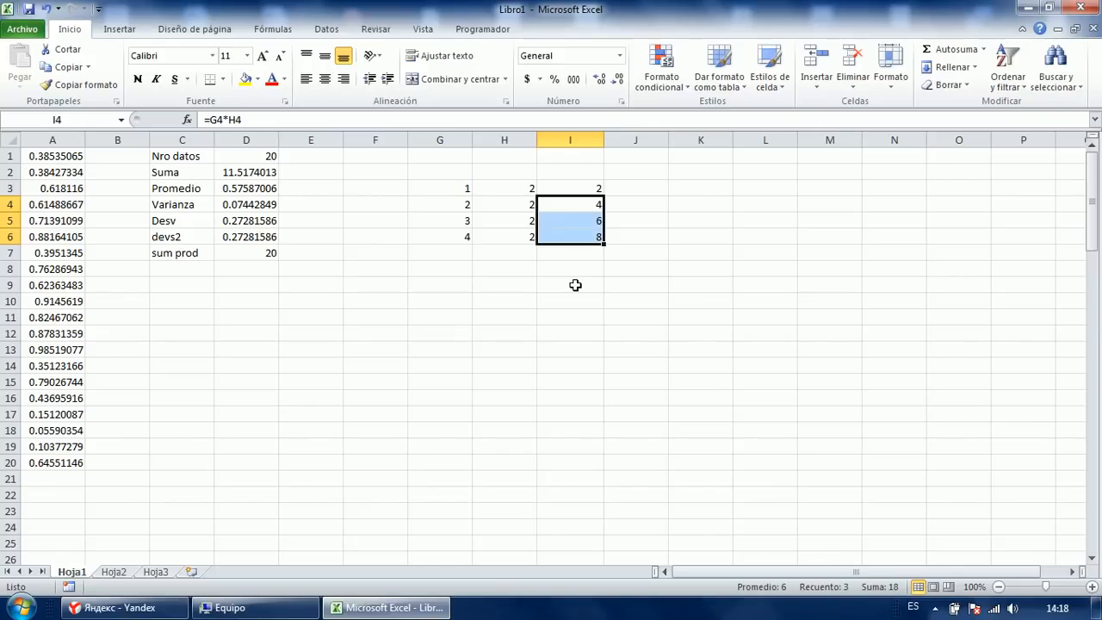
key("Delete")
key("Up")
key("Up")
key("Down")
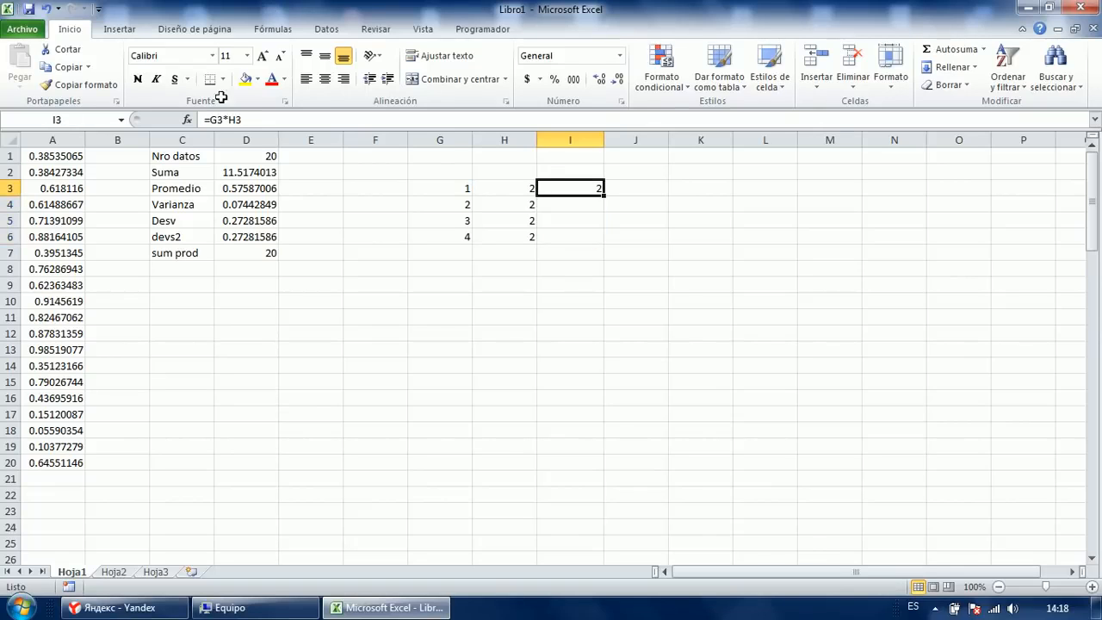
Give I3 a yellow fill color.
left_click(245, 78)
left_click(472, 322)
key("Up")
key("Up")
key("Up")
key("Up")
key("Up")
key("Up")
key("Up")
key("Up")
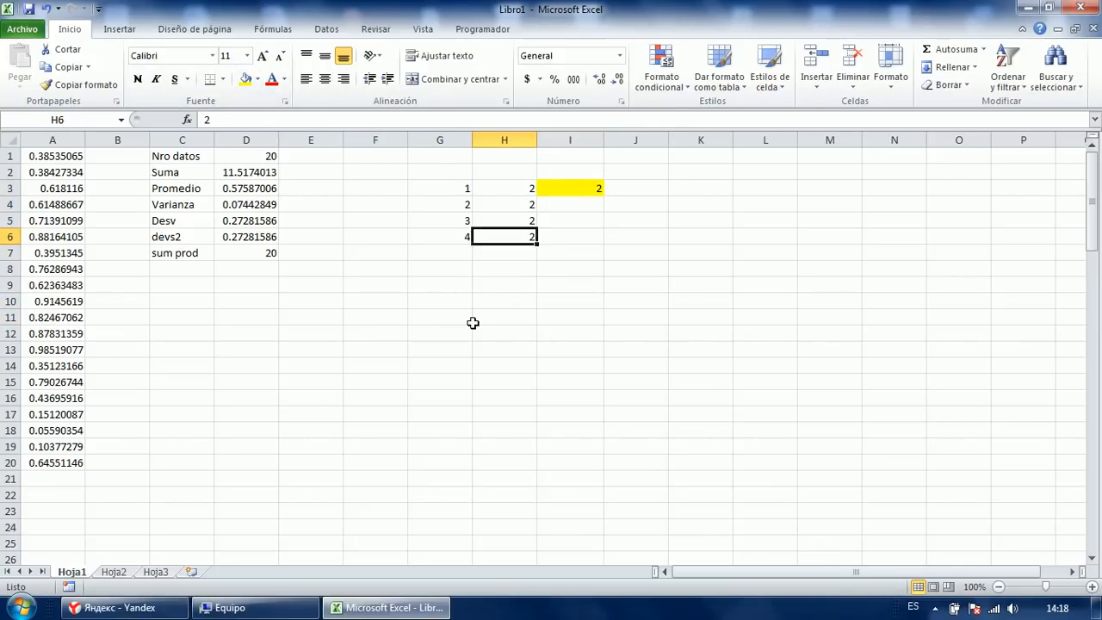
key("Right")
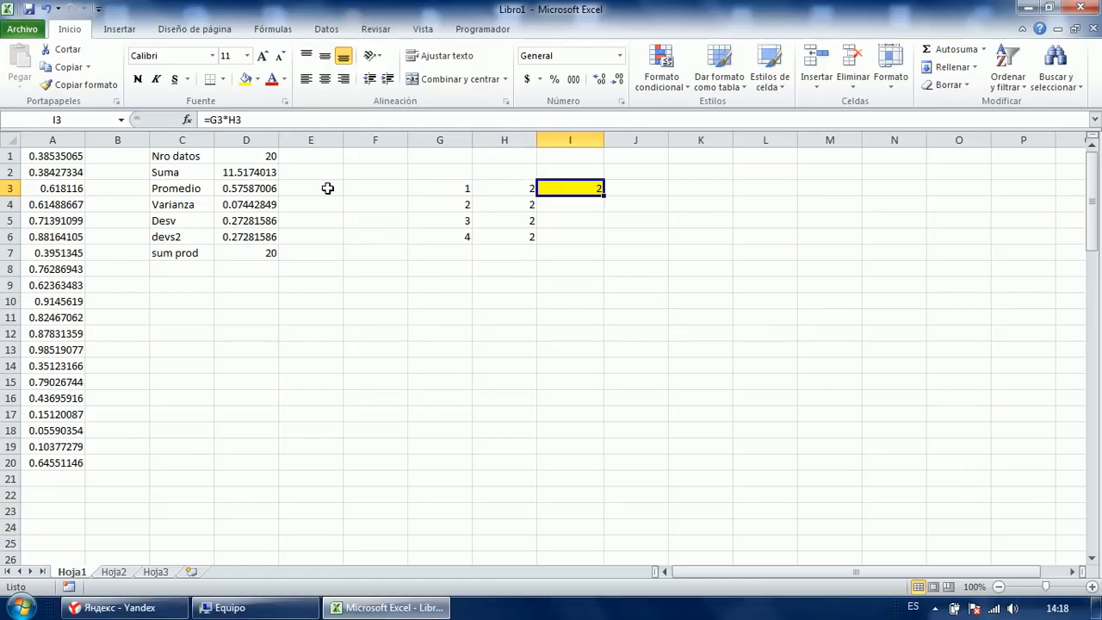
key("Left")
key("Right")
Fill I3 down to I6 with Ctrl+D, then undo since it copied the yellow.
key("shift+Down")
key("shift+Down")
key("shift+Down")
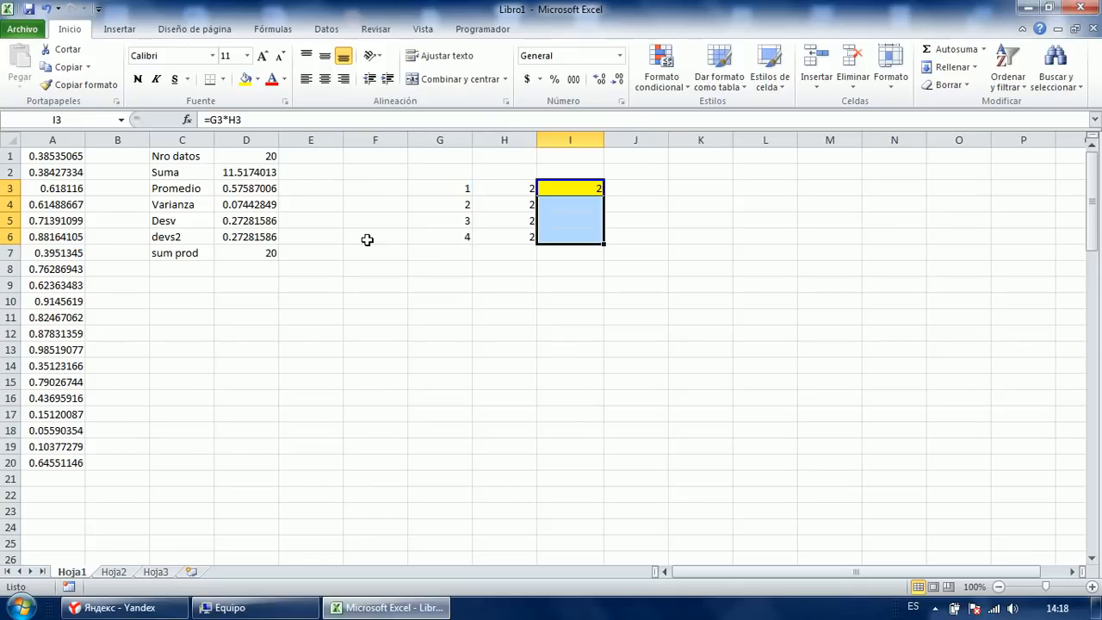
key("ctrl+d")
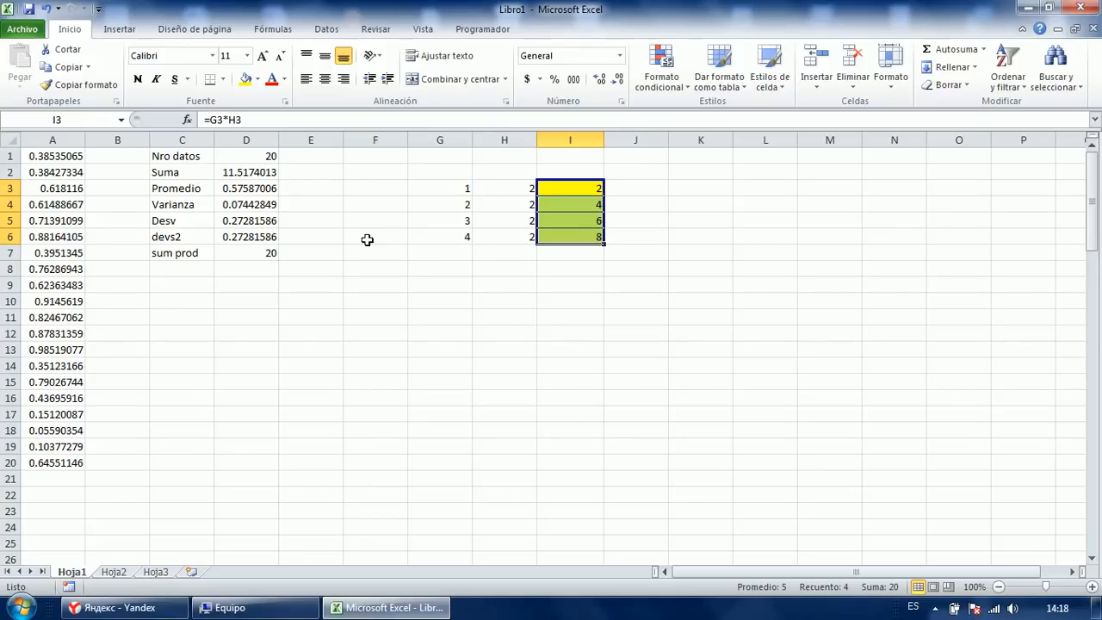
key("Right")
key("ctrl+z")
Enter the formula into all of I3:I6 with F2 and Ctrl+Enter, leaving I4:I6 unfilled.
key("Up")
key("Down")
key("Down")
key("Down")
key("Up")
key("Up")
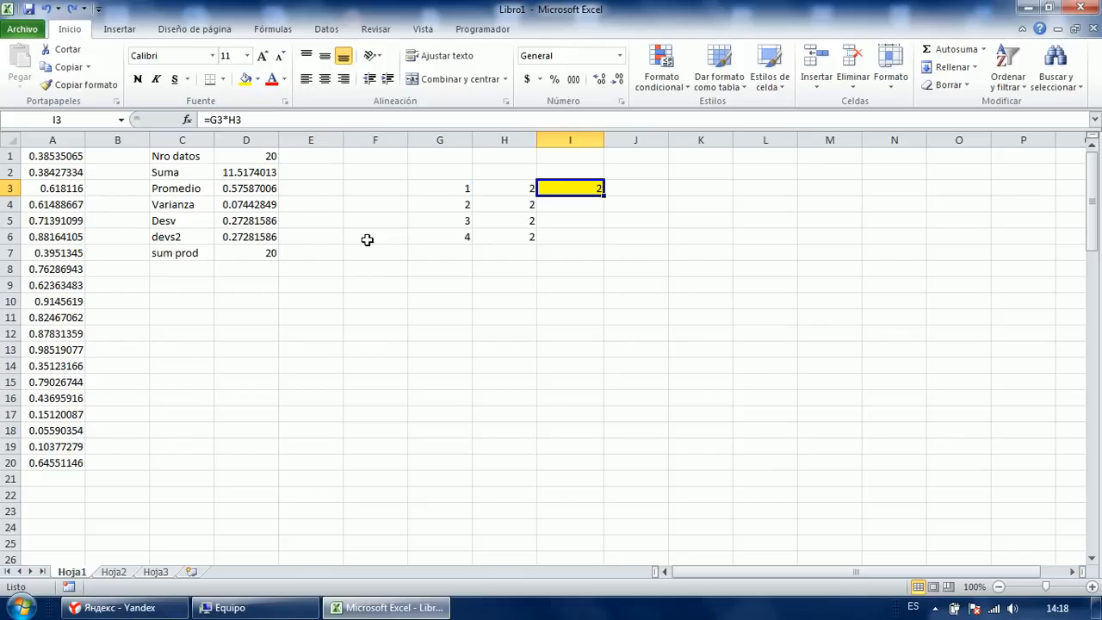
key("Up")
key("Down")
key("shift+Down")
key("shift+Down")
key("shift+Down")
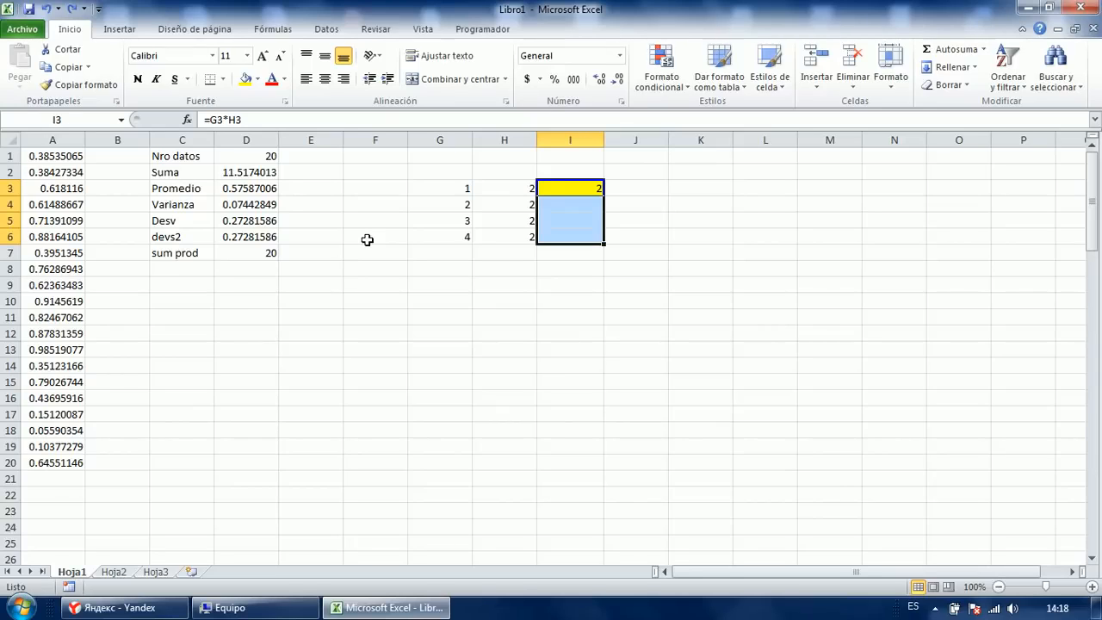
key("F2")
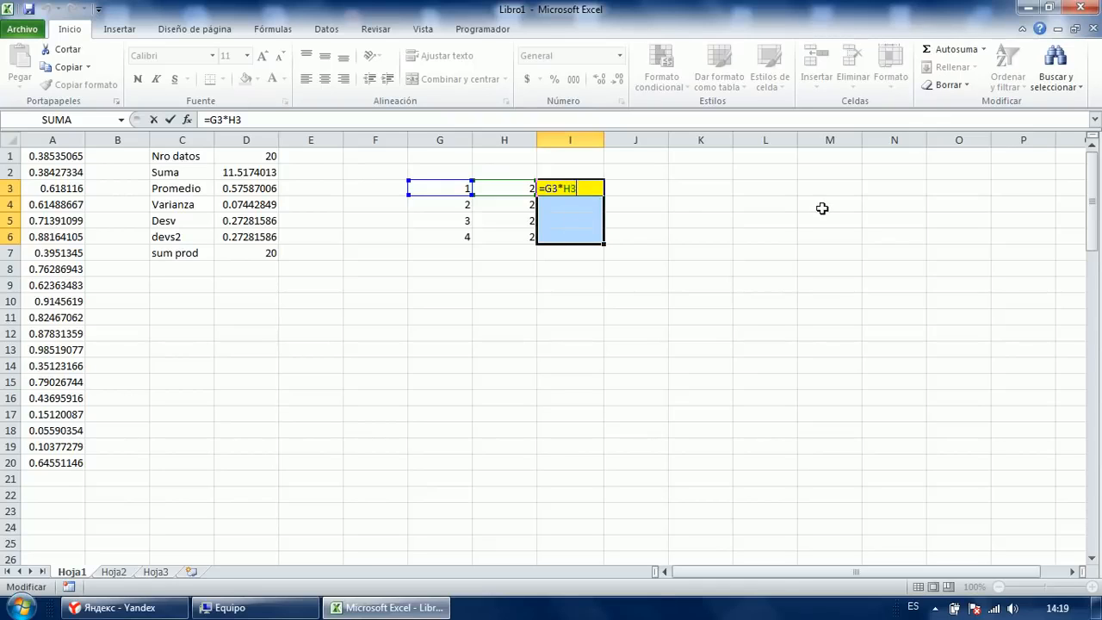
key("ctrl+Return")
Check the formulas in I4 and I5, showing 4 and 6.
key("Down")
key("F2")
key("Return")
key("F2")
key("Return")
key("Up")
key("Up")
key("Up")
Review I3's formula and close it unchanged.
key("F2")
key("Return")
key("F2")
key("shift+Return")
key("F2")
key("Escape")
key("Down")
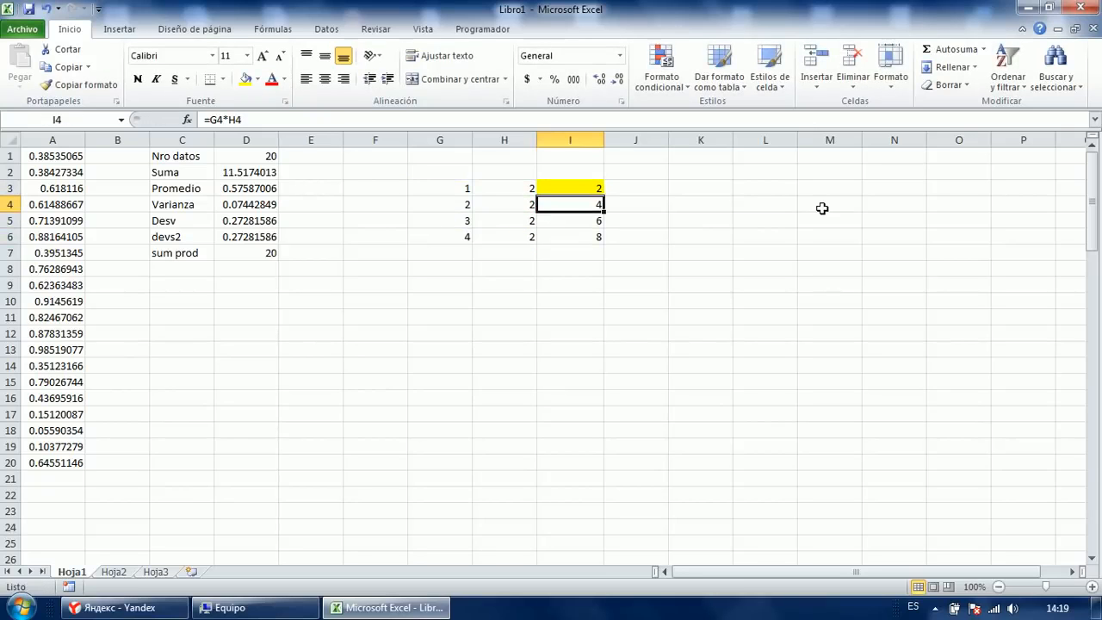
Copy the plain format from L5 via F6 onto I3, removing its yellow fill.
left_click(738, 216)
left_click(80, 85)
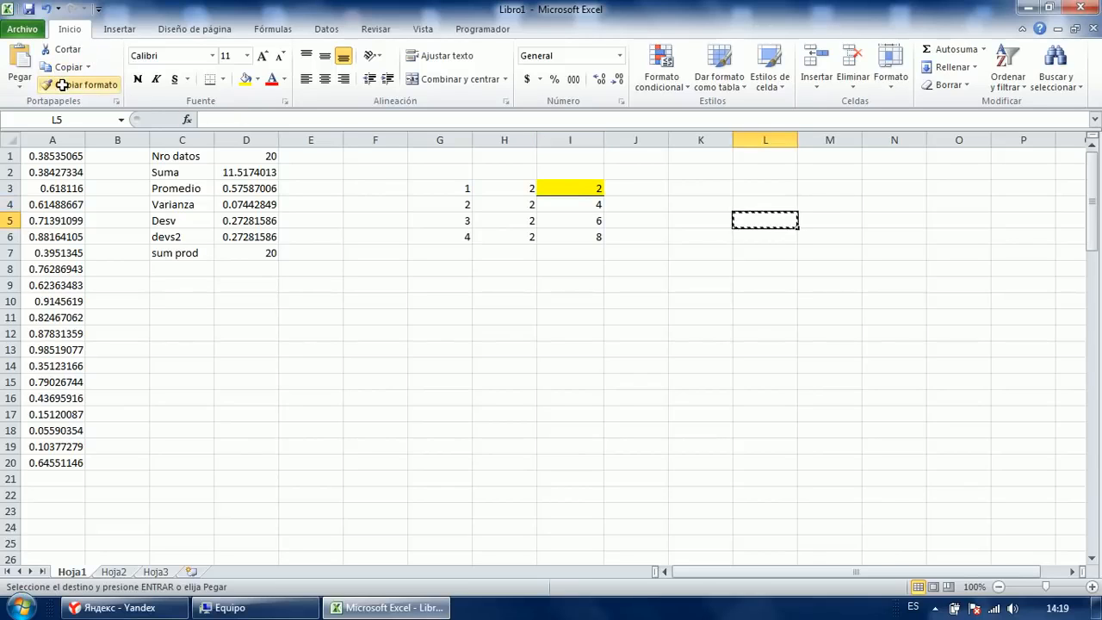
left_click(403, 238)
left_click(92, 87)
left_click(560, 187)
Shade E10 yellow.
left_click(651, 253)
left_click(312, 301)
left_click(249, 85)
left_click(485, 332)
left_click(308, 297)
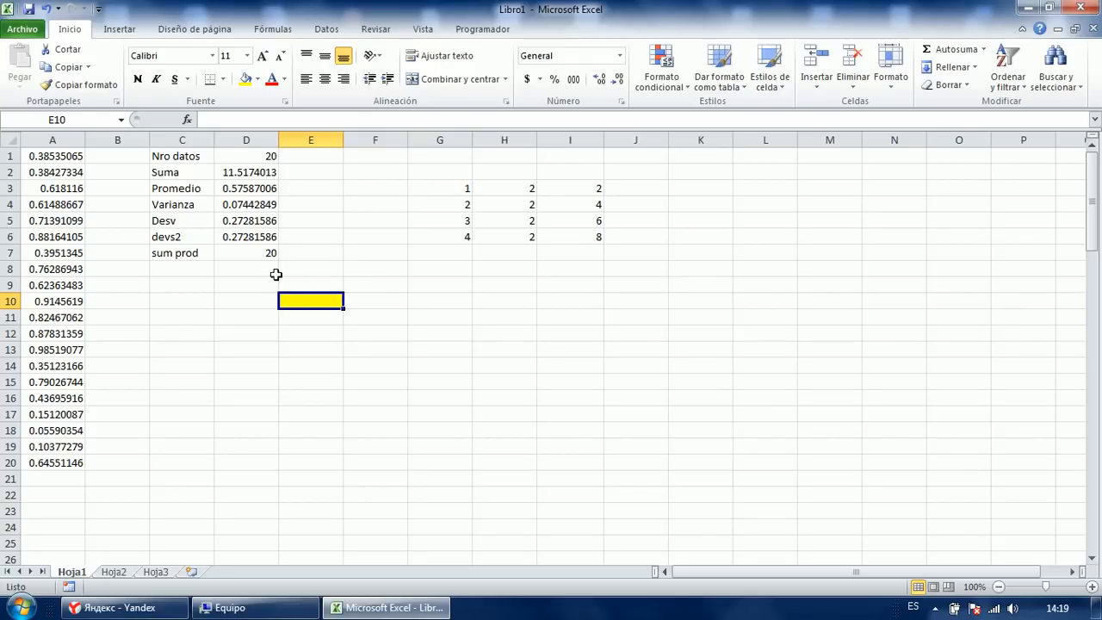
Use Copiar formato to paint E10's yellow onto several cells and blocks, including C20:E20 and C11:C13.
double_click(76, 84)
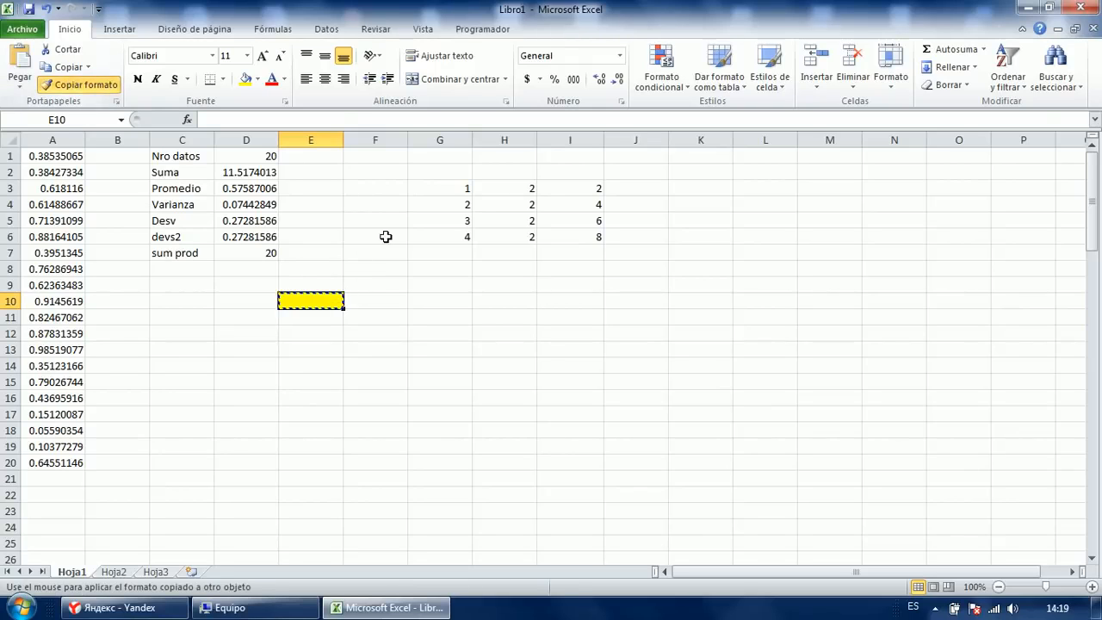
left_click(383, 236)
left_click(117, 397)
left_click(246, 398)
left_click(423, 412)
left_click_drag(435, 316, 836, 457)
left_click_drag(831, 300, 614, 307)
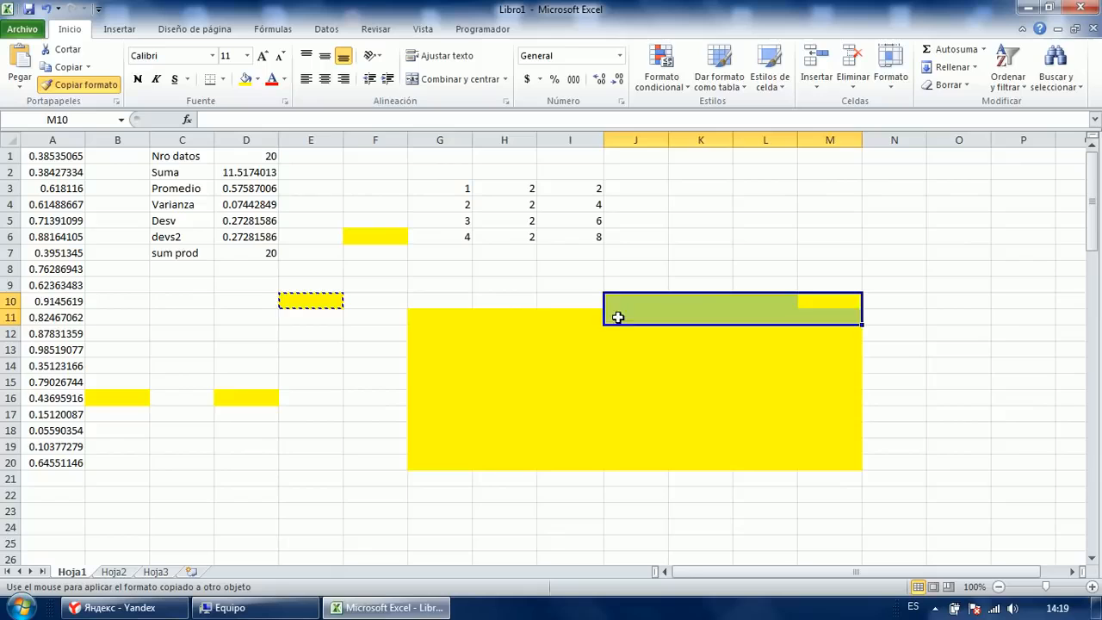
left_click_drag(577, 414, 499, 360)
mouse_move(374, 411)
left_mouse_down()
mouse_move(373, 446)
mouse_move(177, 463)
left_mouse_up()
left_click_drag(182, 349, 182, 317)
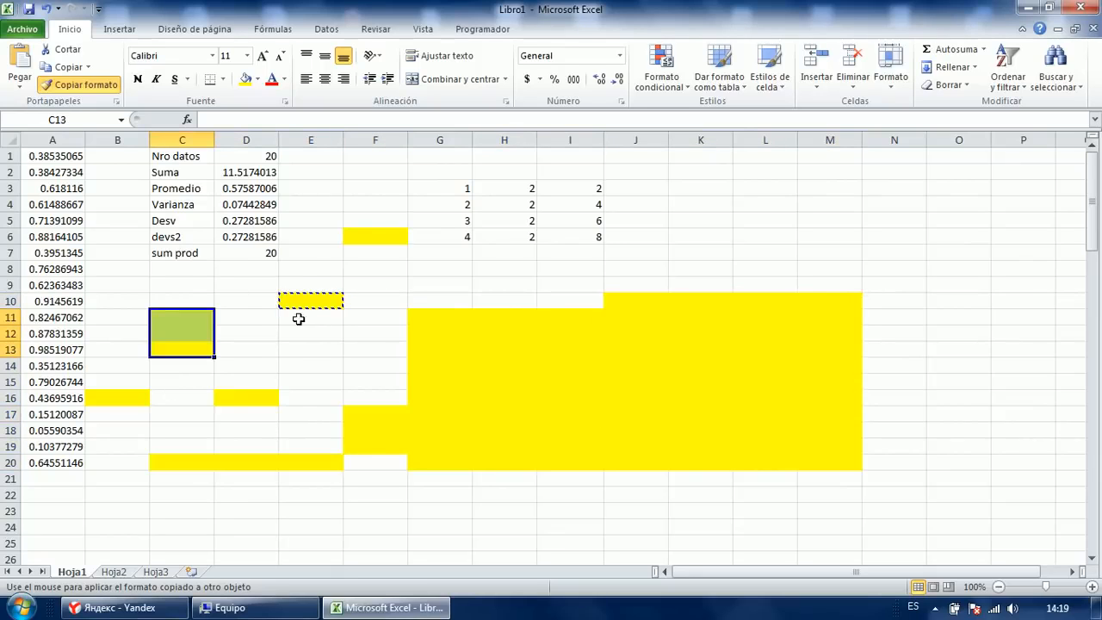
Stop format painting and undo until no yellow fill remains.
left_click(91, 93)
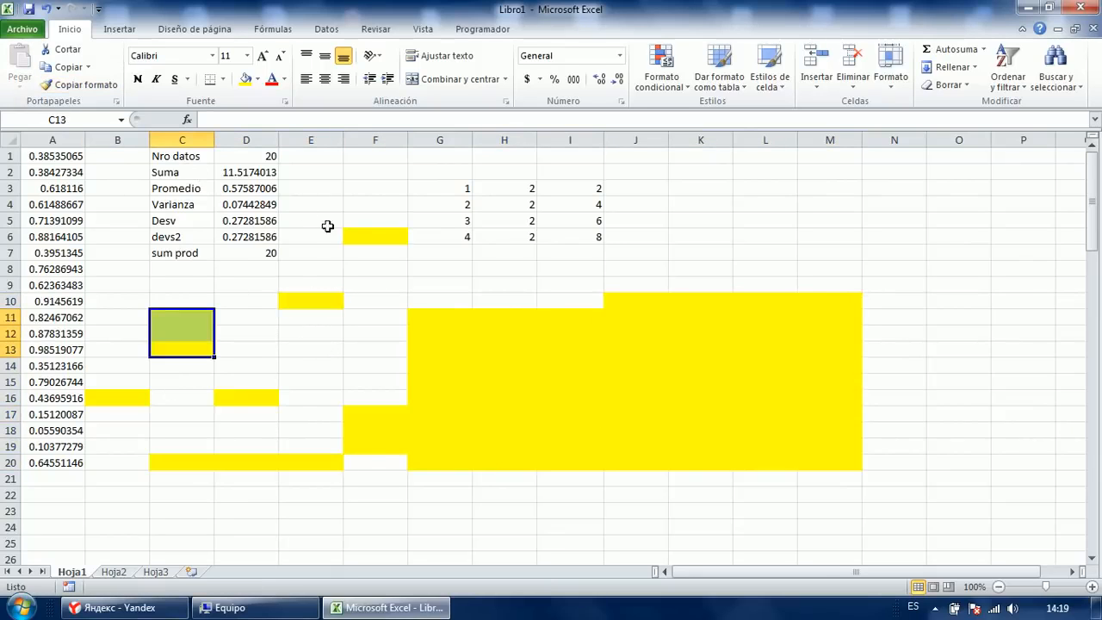
key("ctrl+z")
key("ctrl+z")
key("ctrl+z")
key("ctrl+z")
key("ctrl+z")
key("ctrl+z")
key("ctrl+z")
key("ctrl+z")
key("ctrl+z")
key("ctrl+z")
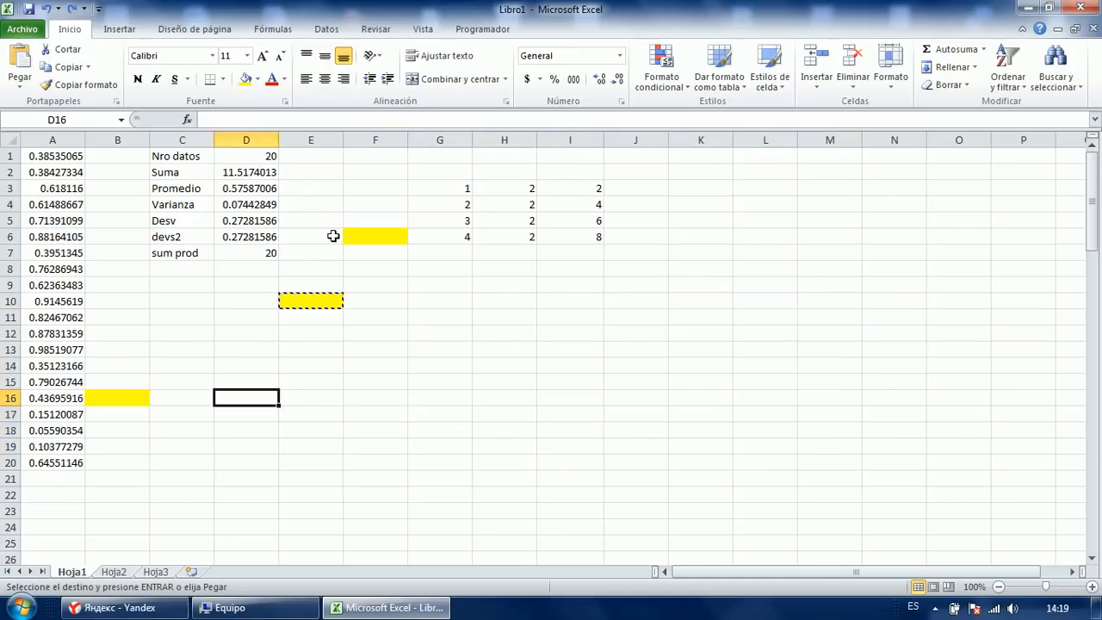
key("Escape")
left_click(415, 320)
left_click(327, 339)
left_click(439, 268)
left_click(497, 269)
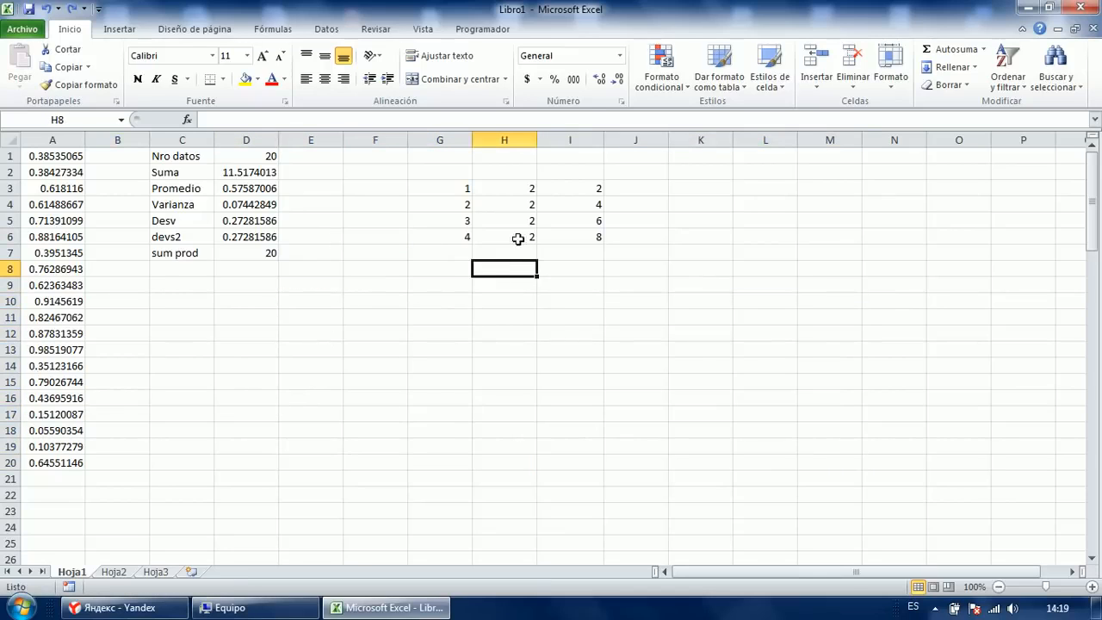
left_click_drag(448, 184, 485, 217)
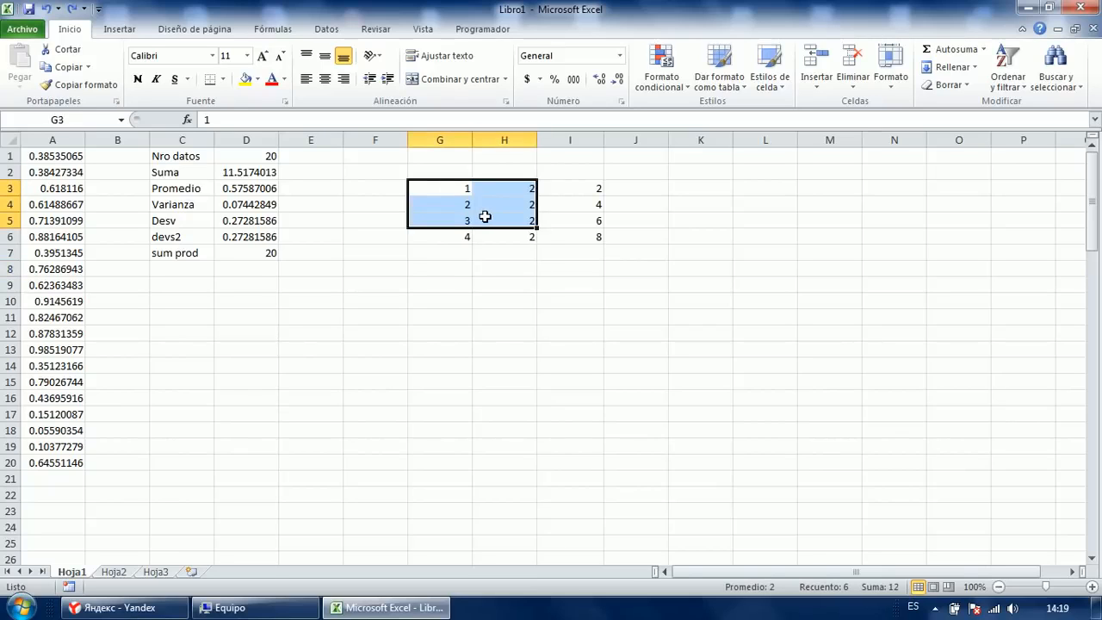
left_click(438, 297)
left_click(377, 312)
left_click(440, 320)
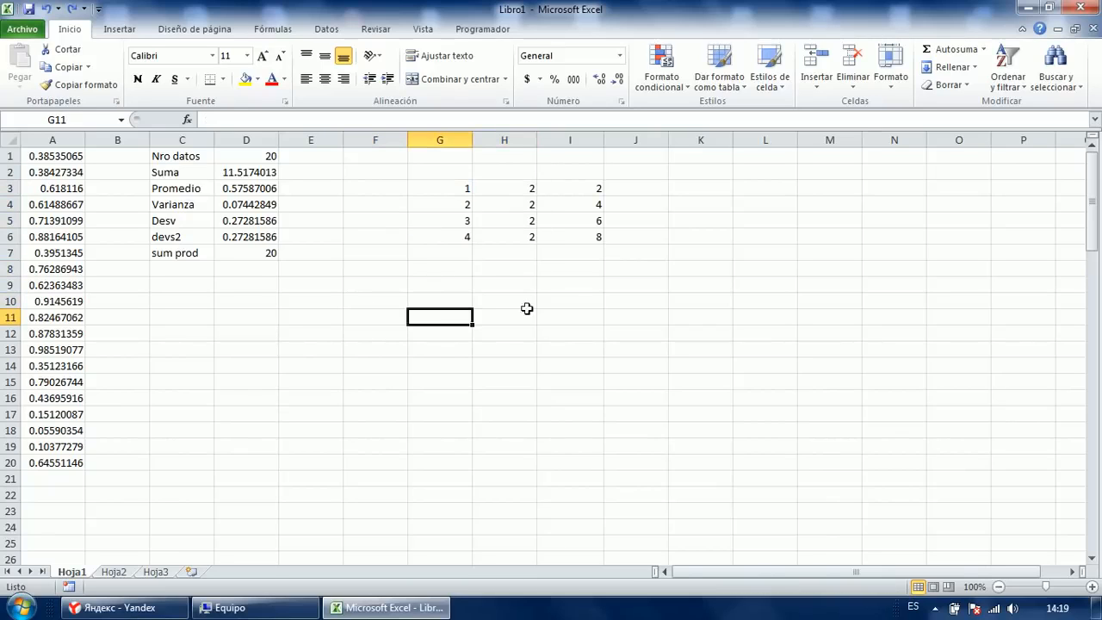
left_click(499, 315)
left_click(506, 291)
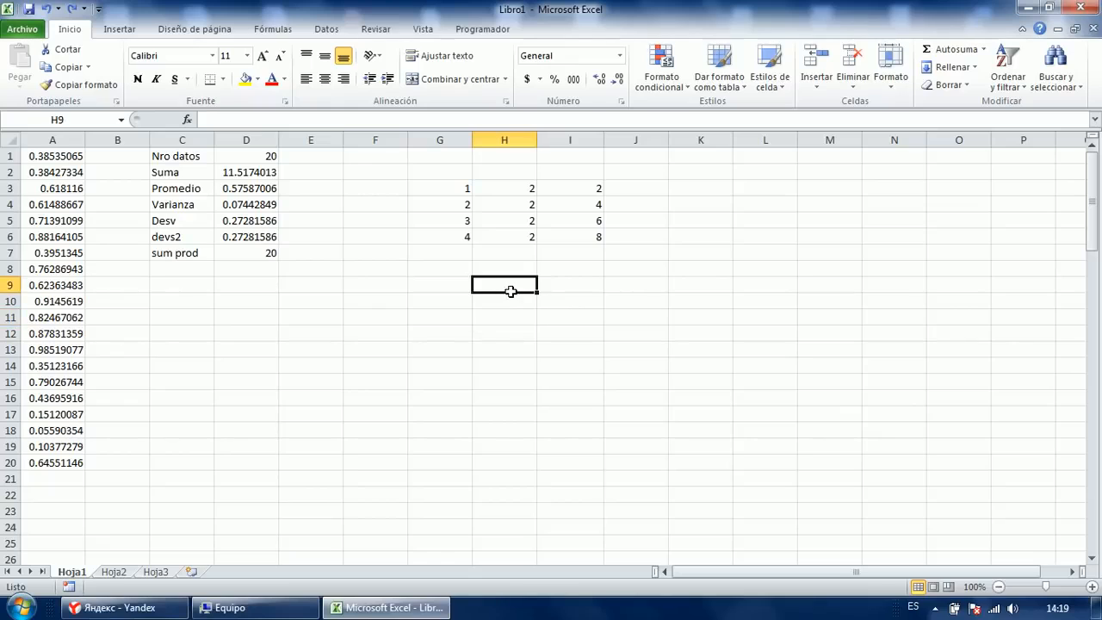
key("Up")
key("Up")
key("Up")
key("Right")
key("Up")
key("Up")
key("Up")
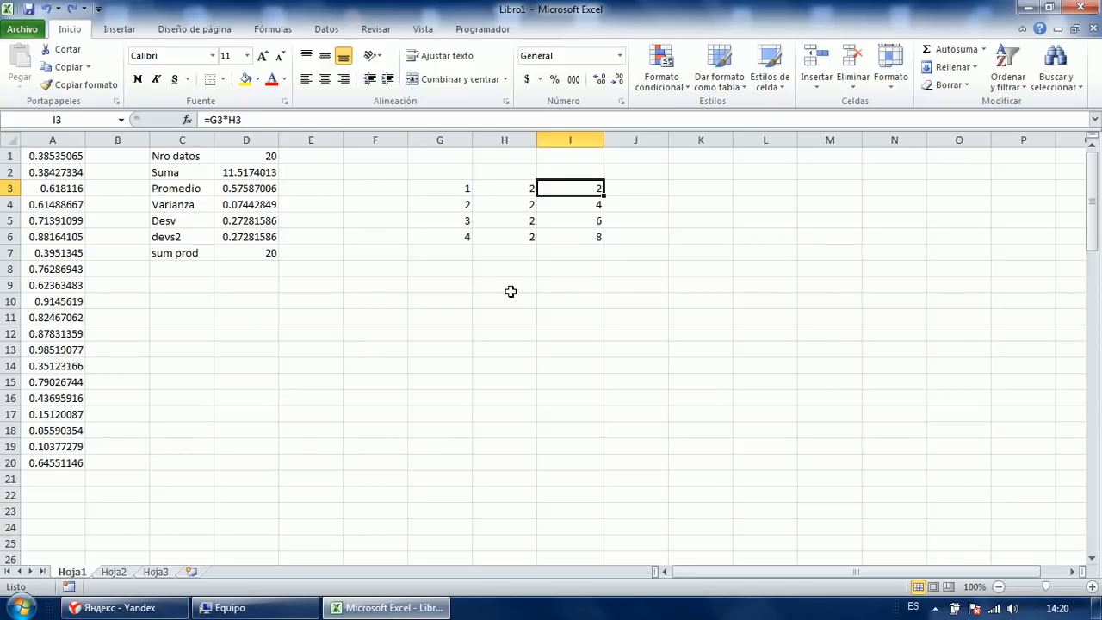
key("F2")
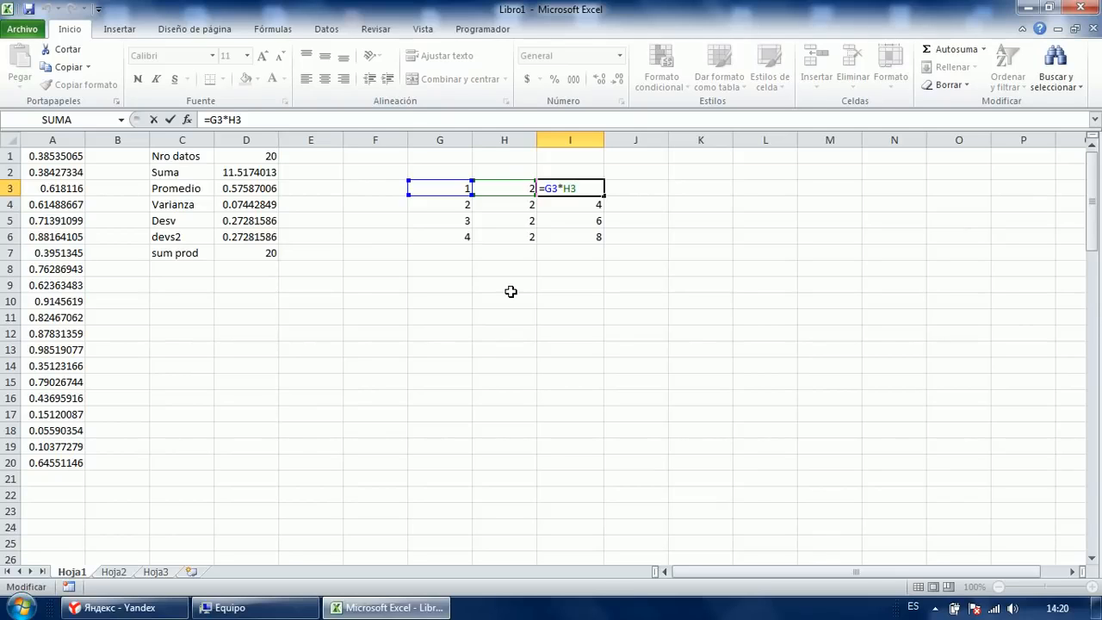
key("Escape")
key("Down")
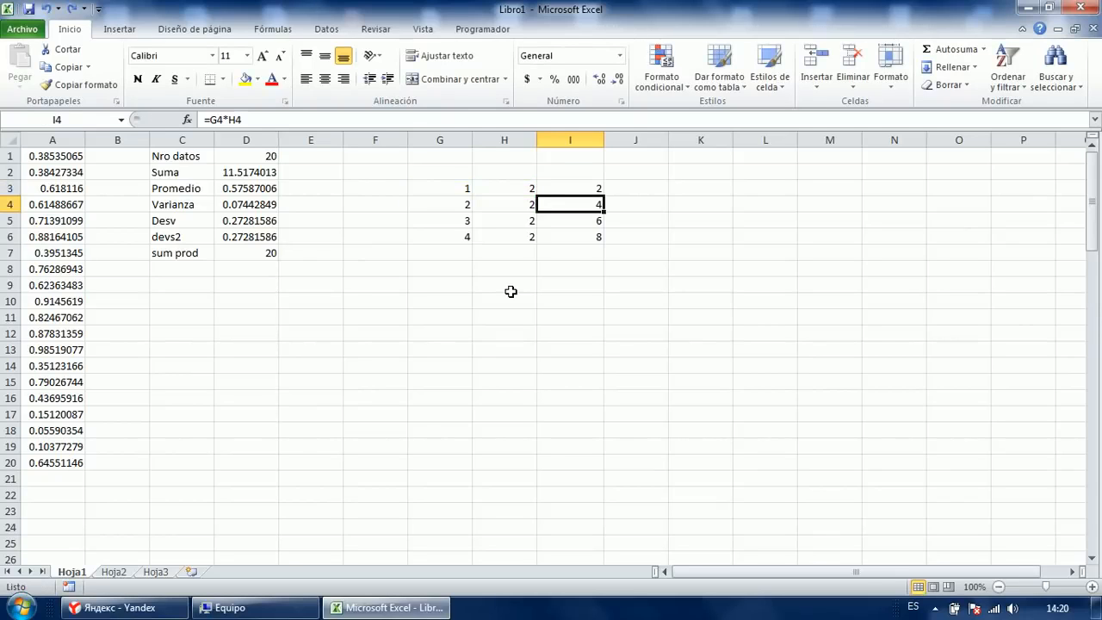
key("F2")
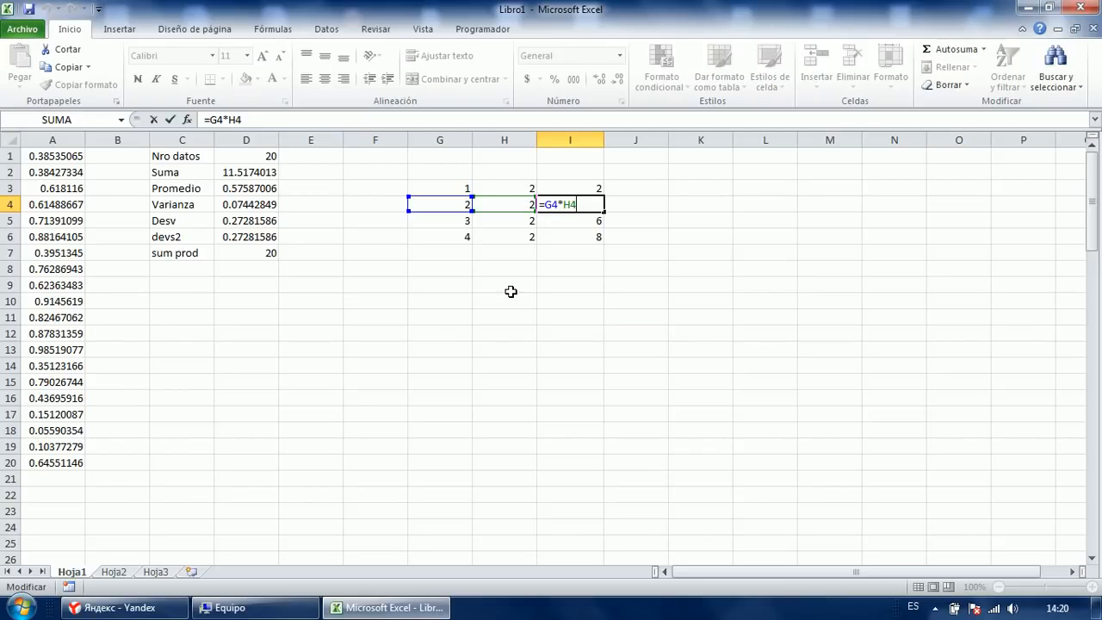
key("Return")
key("F2")
key("Return")
key("F2")
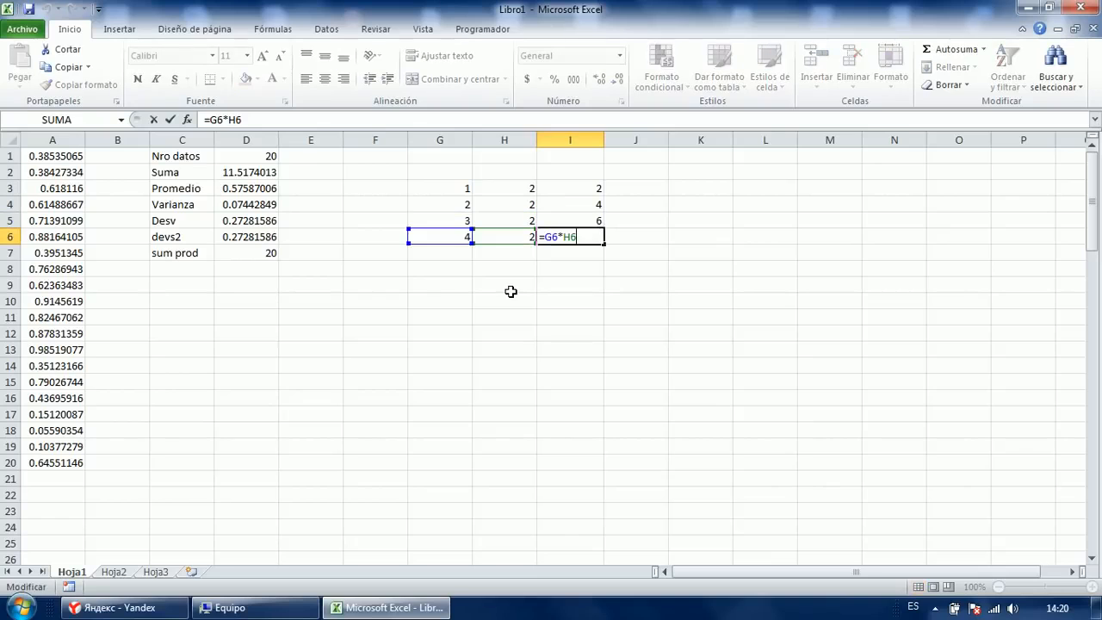
key("Return")
key("Left")
key("Left")
key("Down")
key("Down")
key("Down")
key("Right")
key("Up")
key("Up")
key("Up")
key("Up")
key("Up")
key("Up")
key("Up")
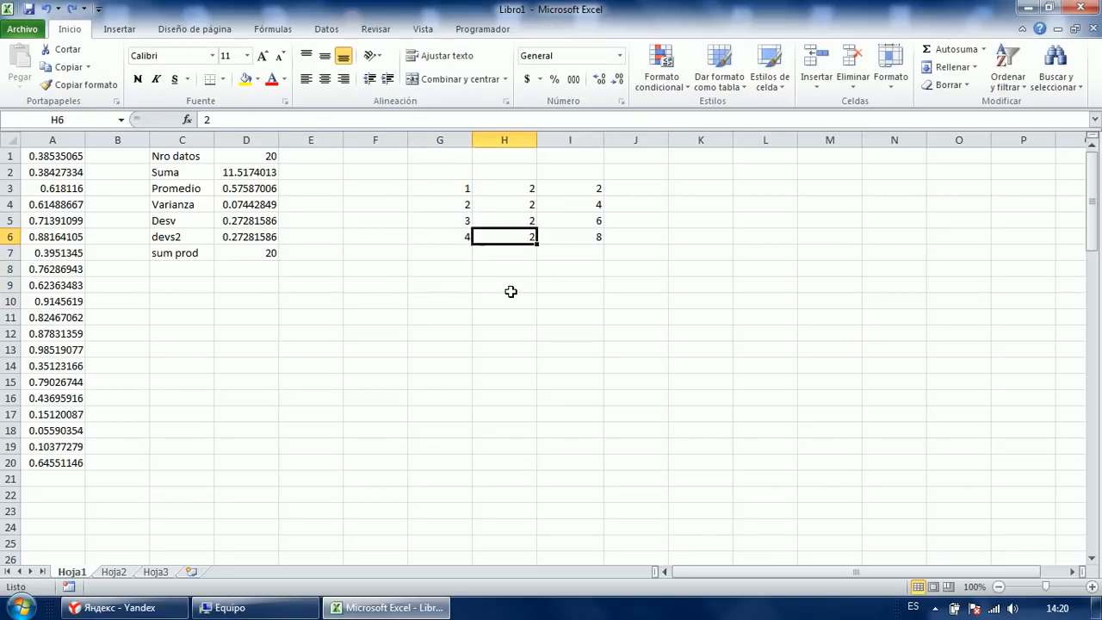
key("Left")
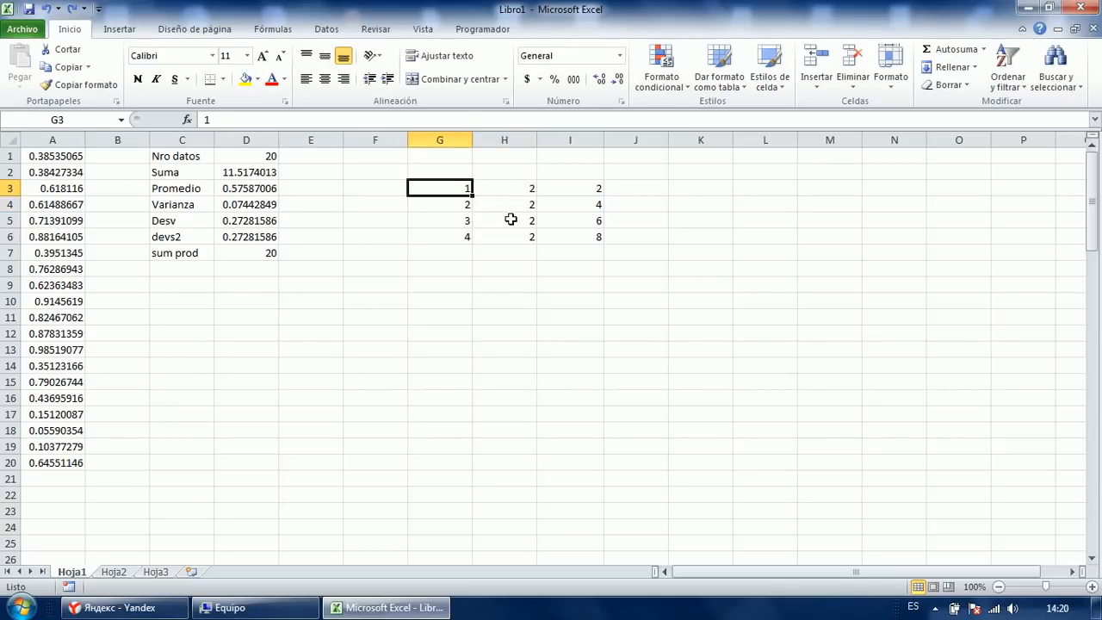
In H11, start a formula adding G3, H5 and I3 by pointing at the cells.
left_click(512, 220, "ctrl")
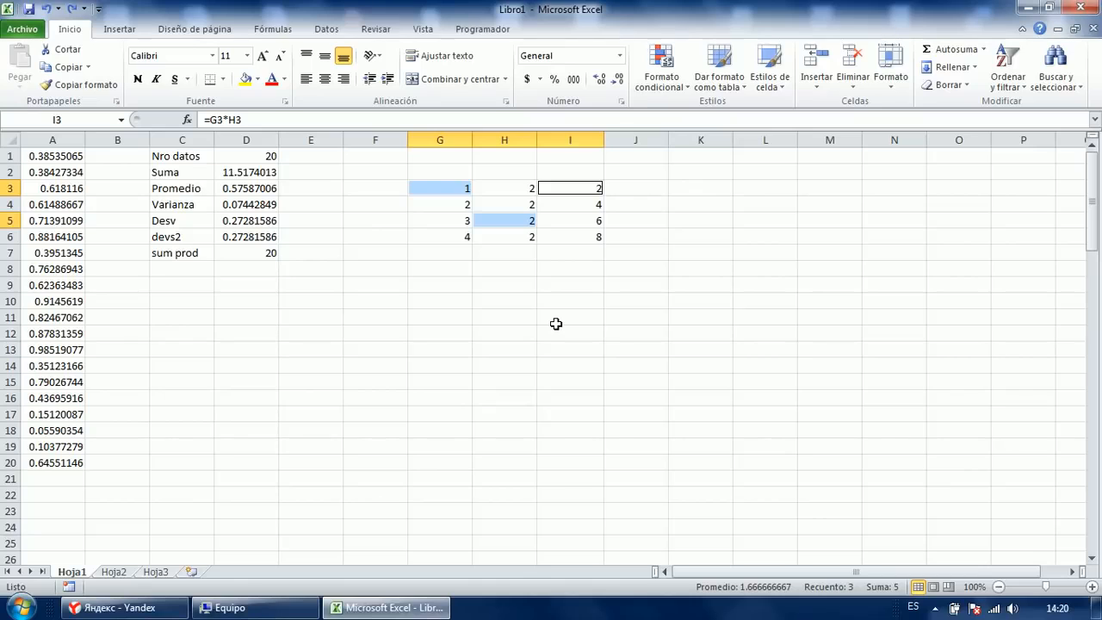
left_click(465, 318)
left_click(504, 319)
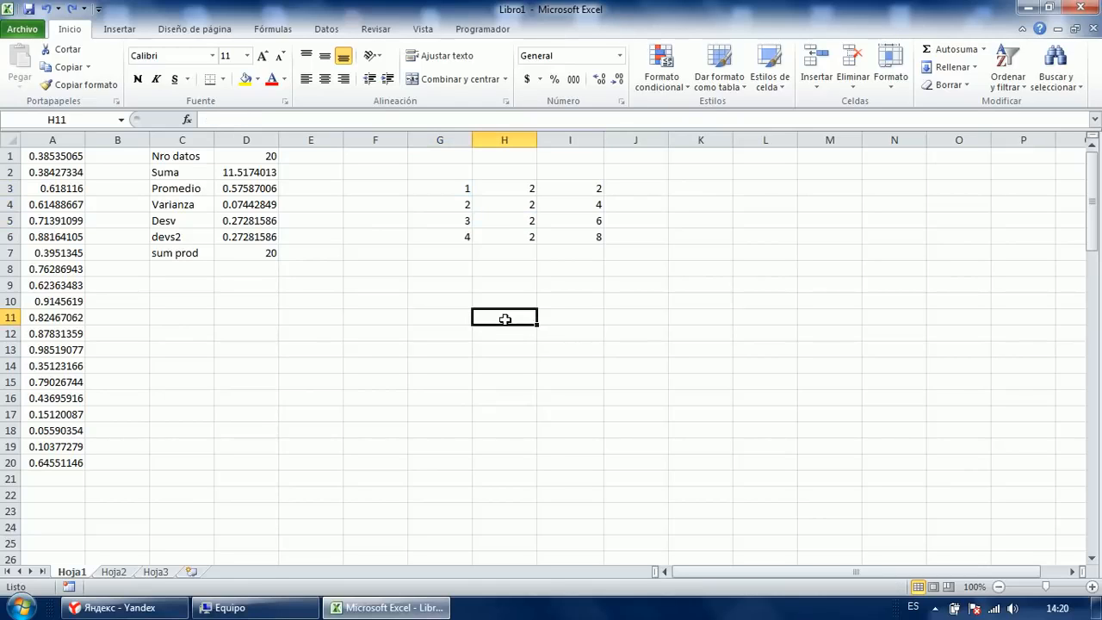
type("=")
left_click(450, 193)
type("+")
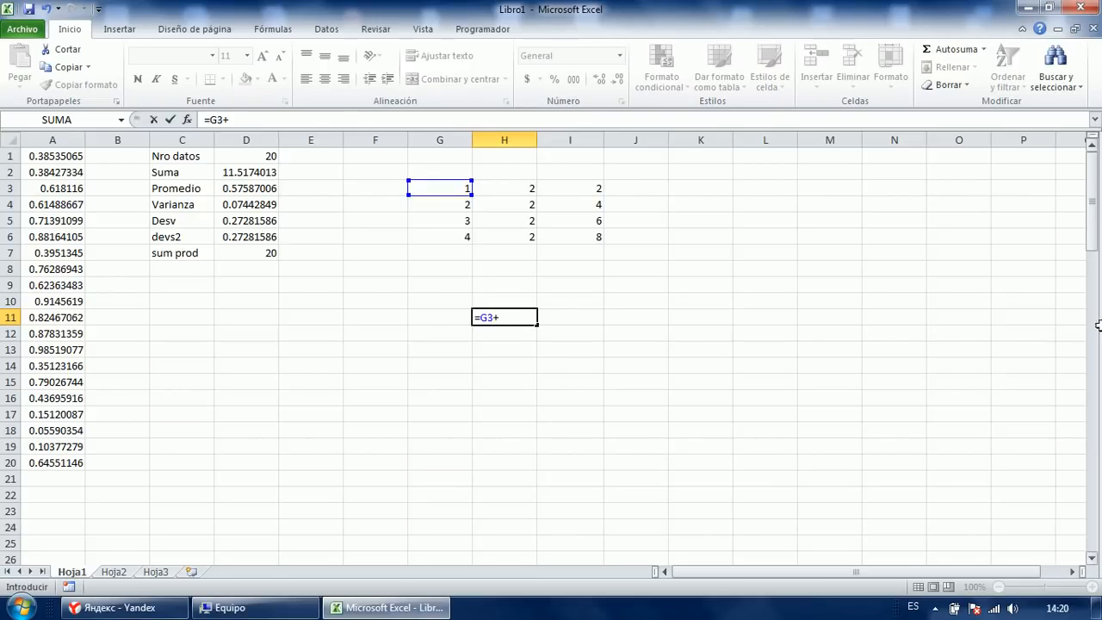
key("Up")
key("Up")
key("Up")
key("Up")
key("Up")
key("Up")
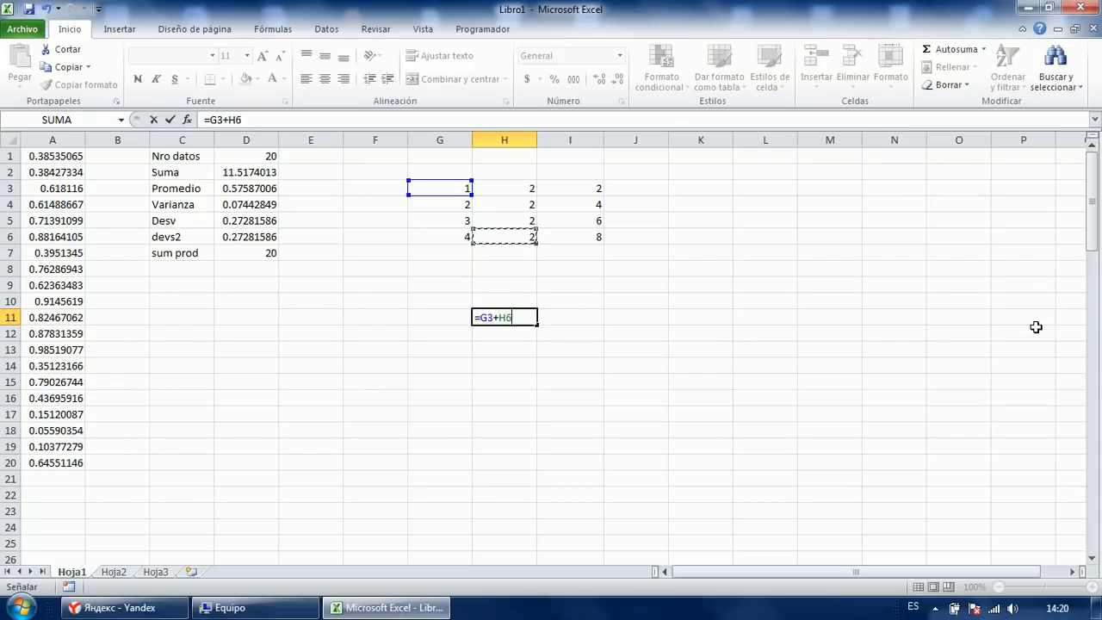
type("+")
key("Up")
key("Up")
key("Up")
key("Right")
key("Right")
key("Up")
key("Up")
key("Up")
key("Up")
key("Up")
key("Left")
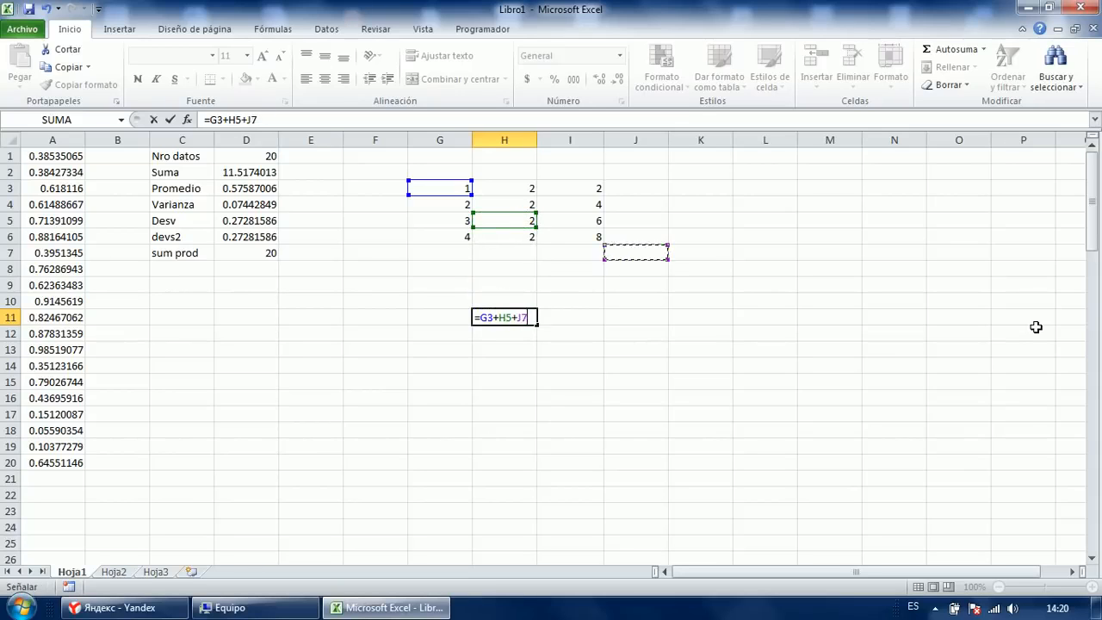
Append +300+H3, correct 300 to 400 and enter it, so H11 shows 407.
type("+300+")
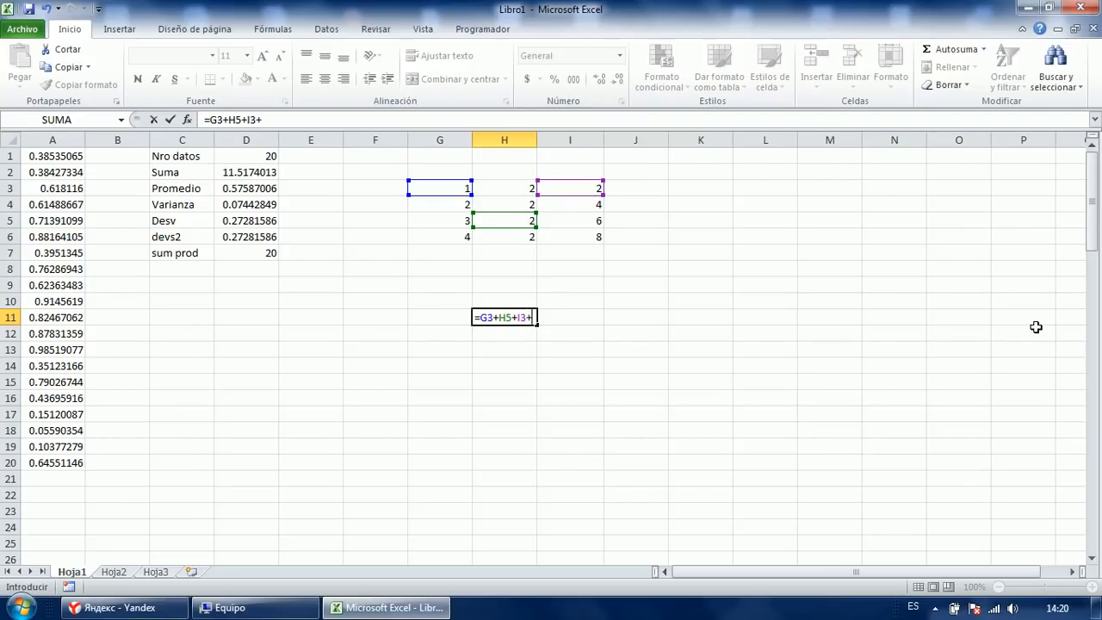
key("Up")
key("Up")
key("Up")
key("Up")
key("Up")
key("Up")
key("Up")
key("Up")
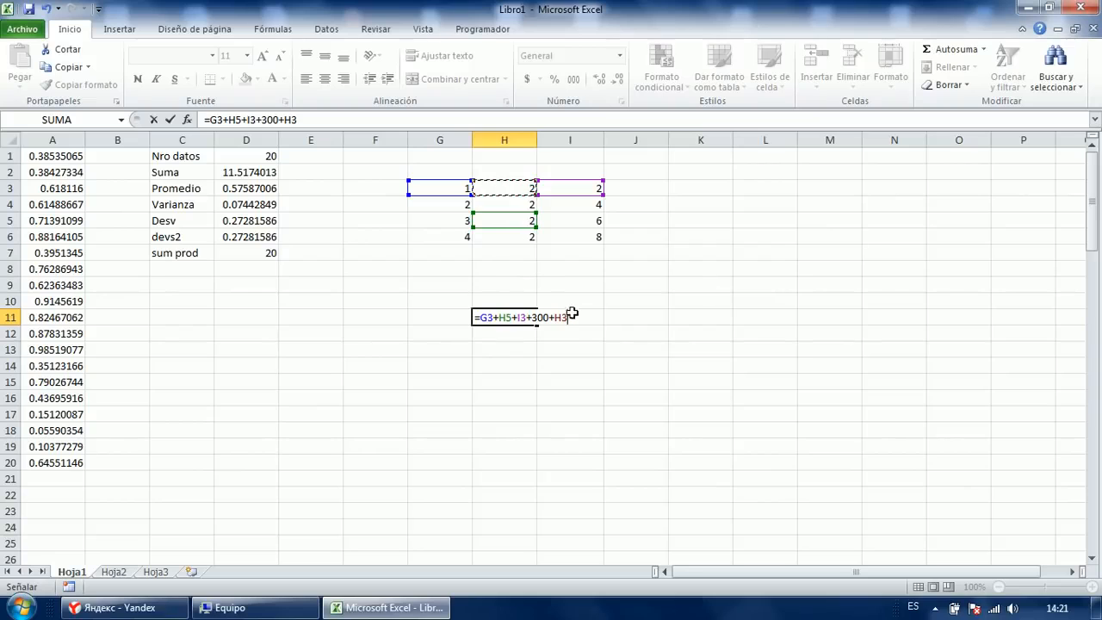
key("Left")
key("Right")
key("F2")
key("Left")
key("Left")
key("Left")
key("Left")
key("BackSpace")
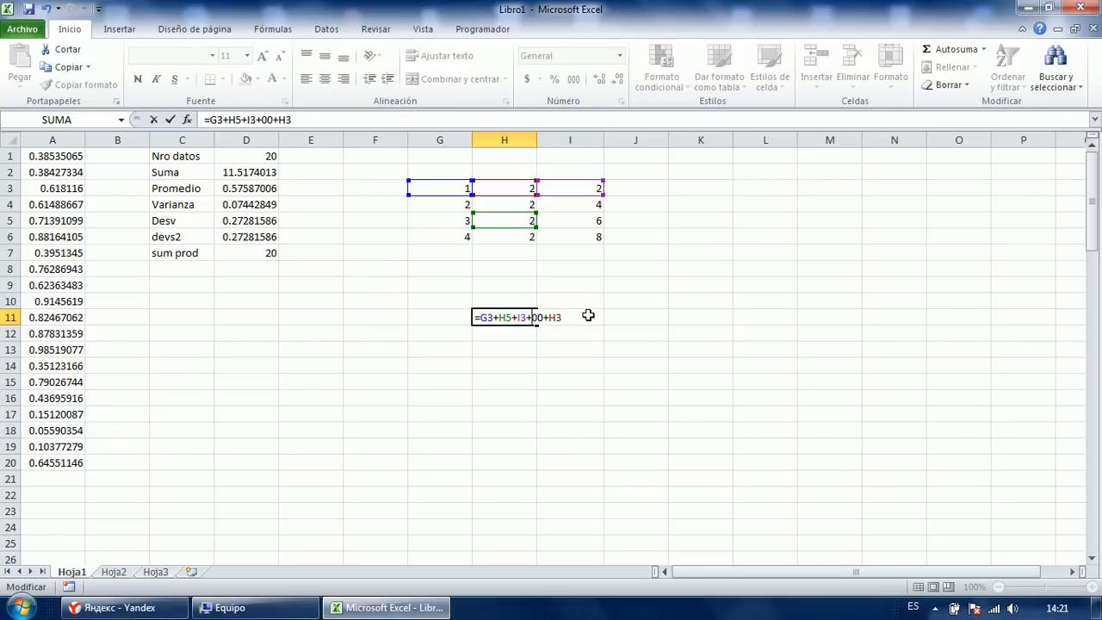
type("4")
key("End")
key("F2")
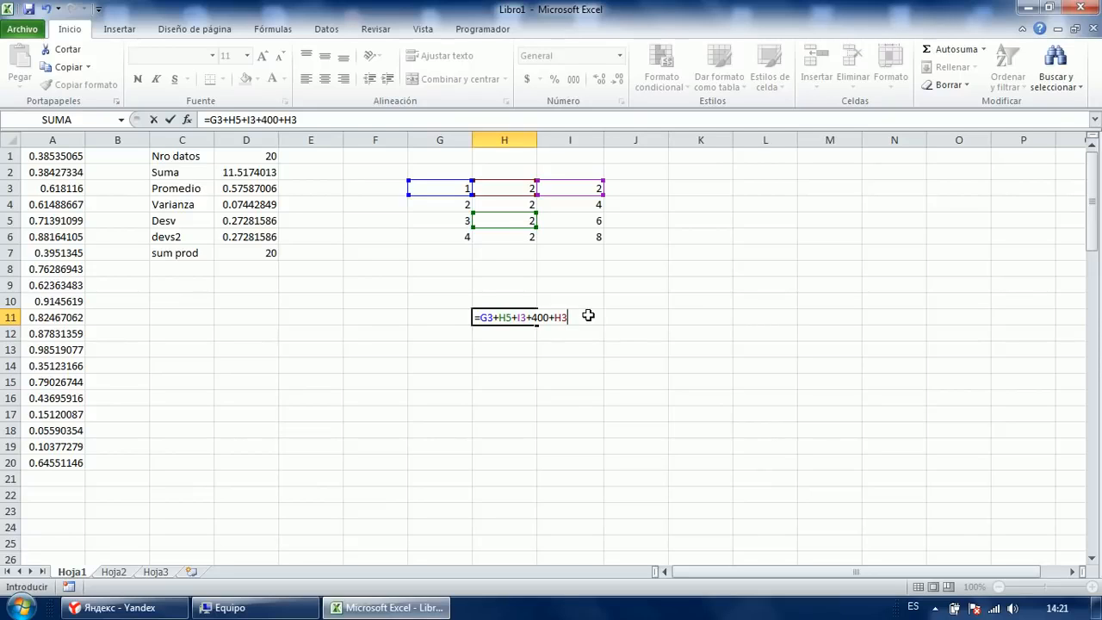
key("Up")
key("Down")
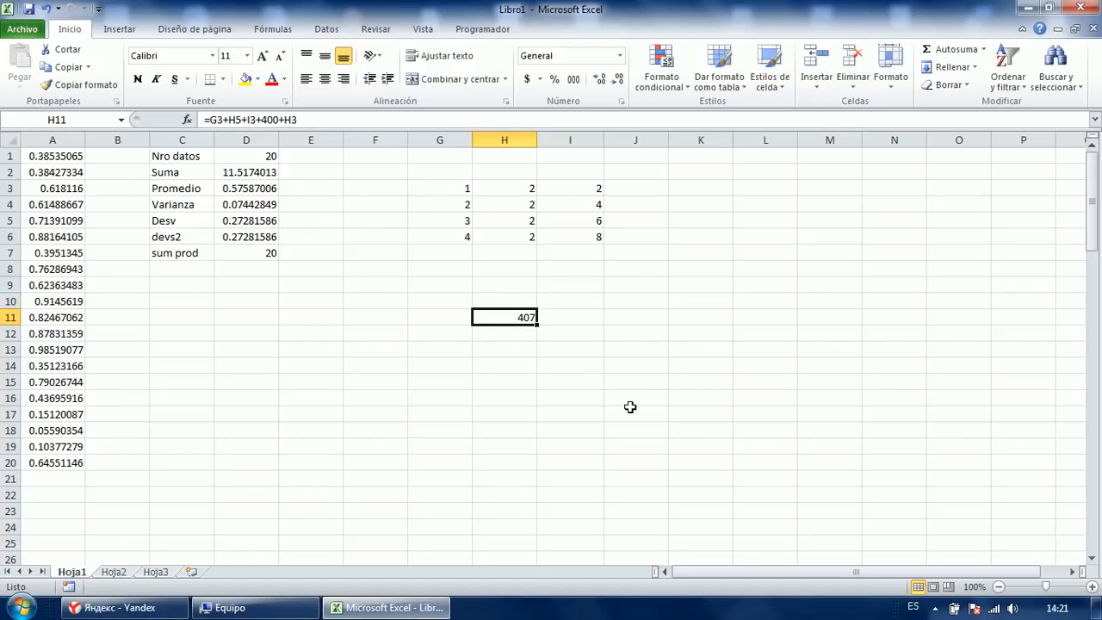
Review H11's existing formula without changing it.
key("F2")
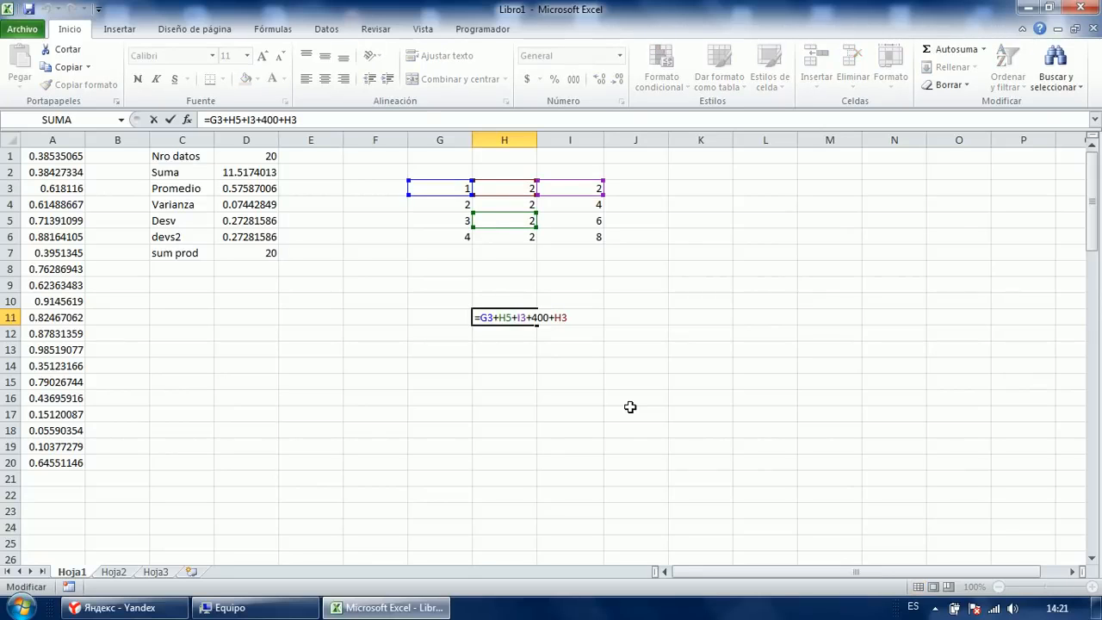
key("Escape")
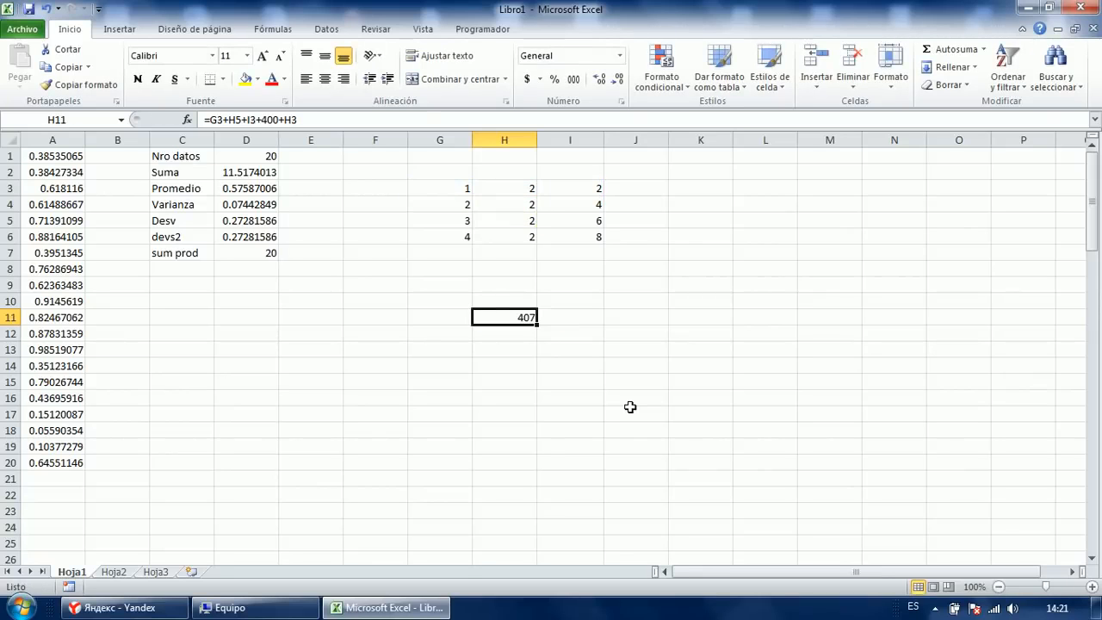
key("F2")
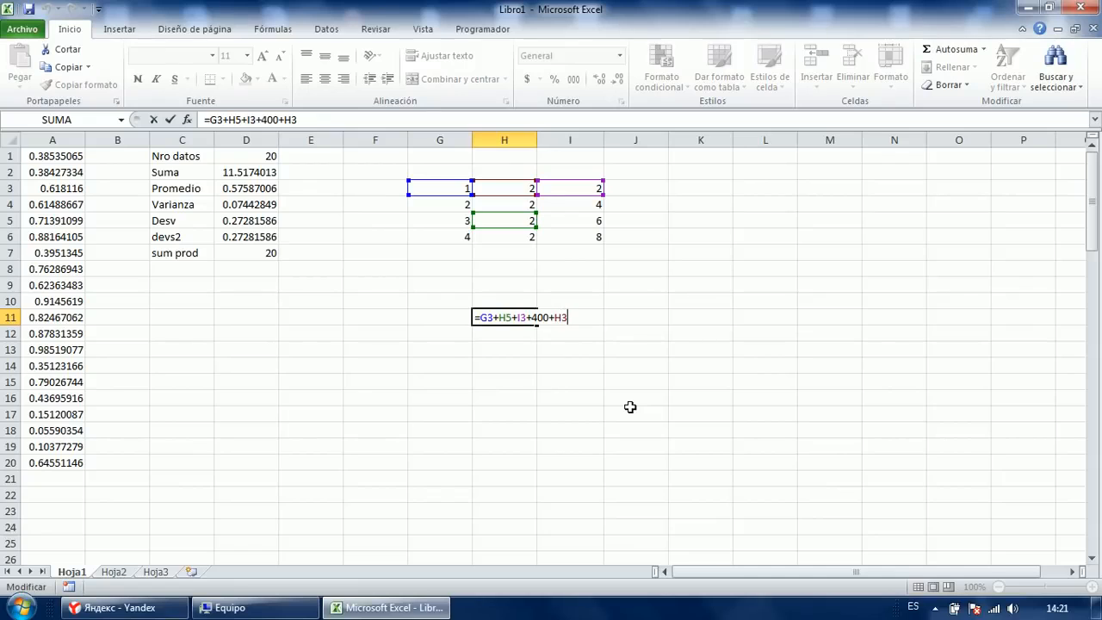
key("Left")
key("Left")
key("Left")
key("Left")
key("Left")
key("Left")
key("Left")
key("Left")
key("Right")
key("Right")
key("Right")
key("Right")
key("Right")
key("F2")
key("Up")
key("Up")
key("Up")
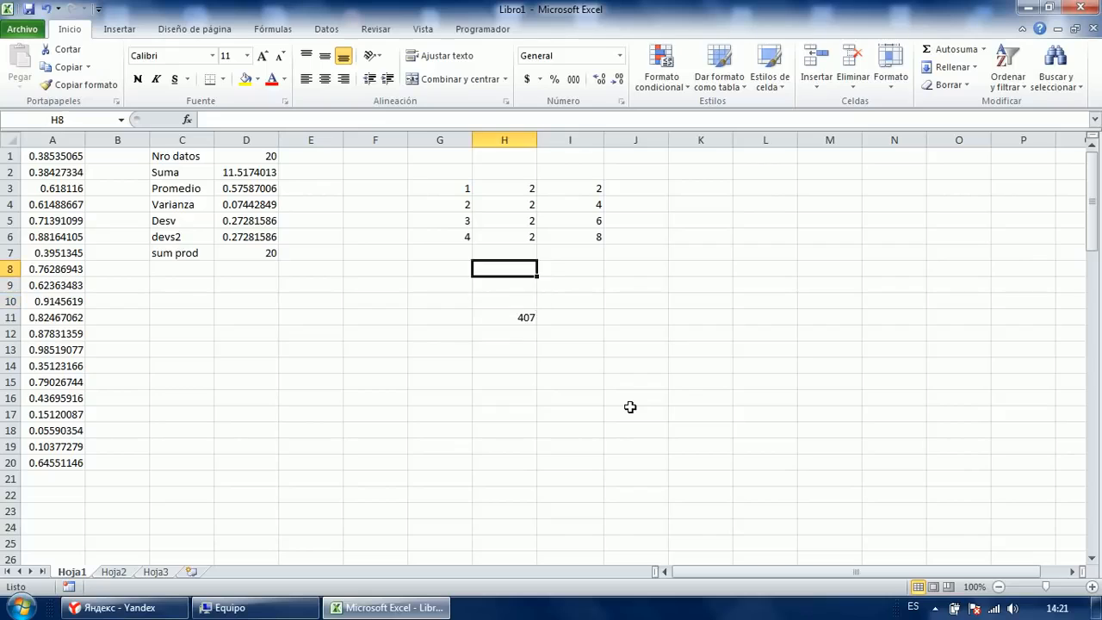
key("Down")
key("Down")
key("Down")
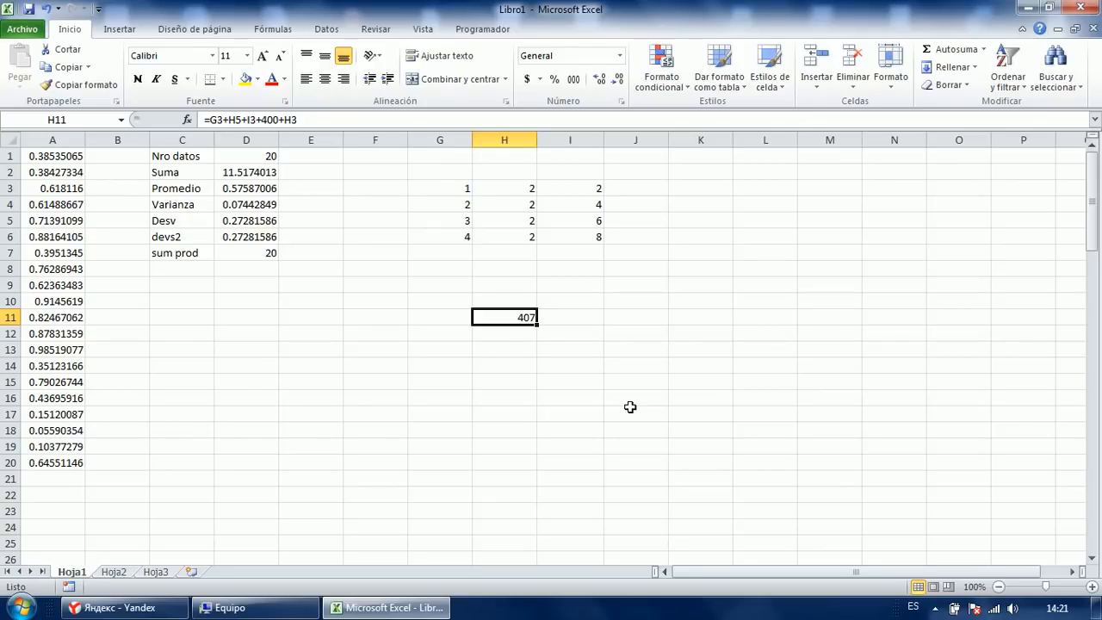
Append +G6+I6 to the H11 formula by pointing at the cells.
key("F2")
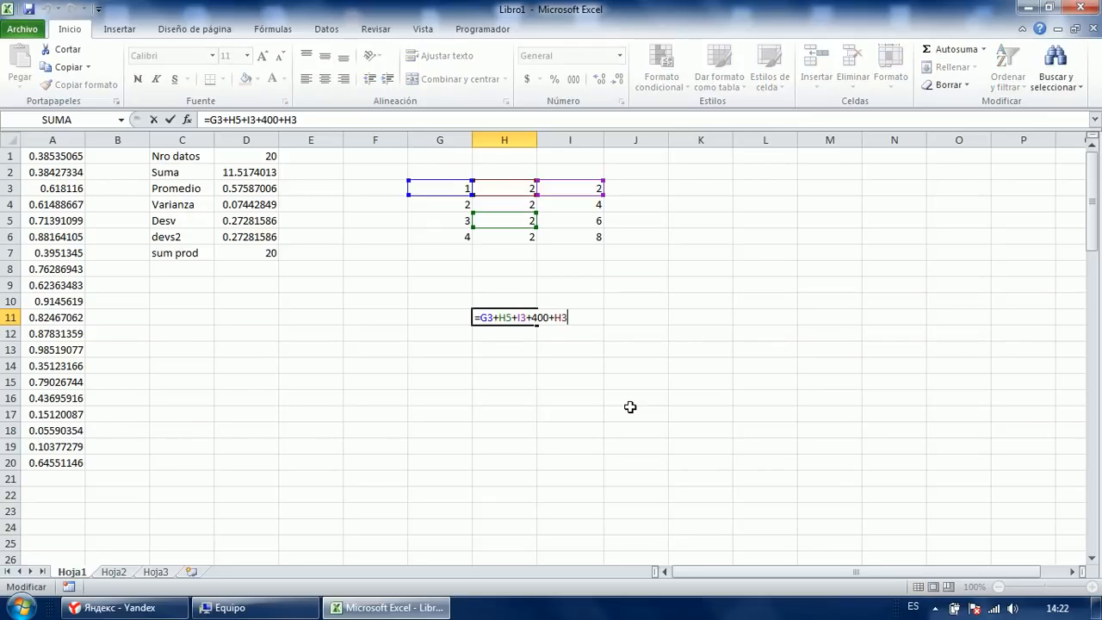
key("Left")
key("Left")
key("Left")
key("Left")
key("Right")
key("Right")
key("Right")
key("Right")
key("F2")
type("+")
key("Up")
key("Up")
key("Up")
key("Up")
key("Left")
key("Right")
key("Right")
key("Right")
key("Left")
key("Left")
key("Left")
key("Up")
type("+")
key("Up")
key("Up")
Add the constant 40, G5 and I4 to H11's formula, making the total 466.
key("Up")
key("Up")
key("Right")
key("Right")
key("Up")
key("Left")
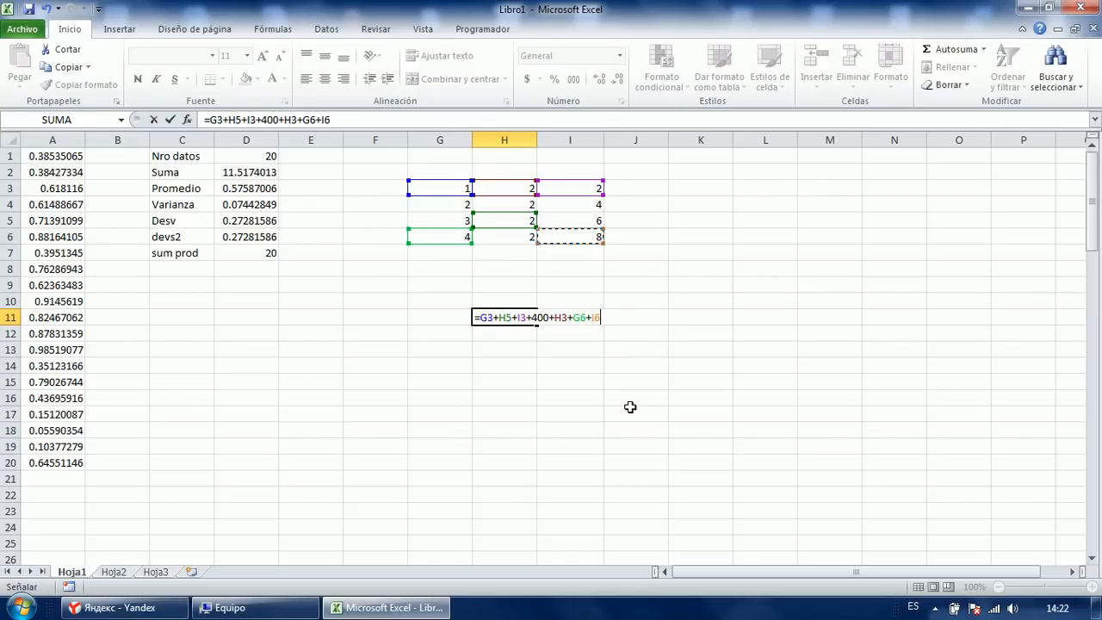
type("+20+")
key("Up")
key("Up")
key("Up")
key("Up")
key("Up")
key("Up")
key("Left")
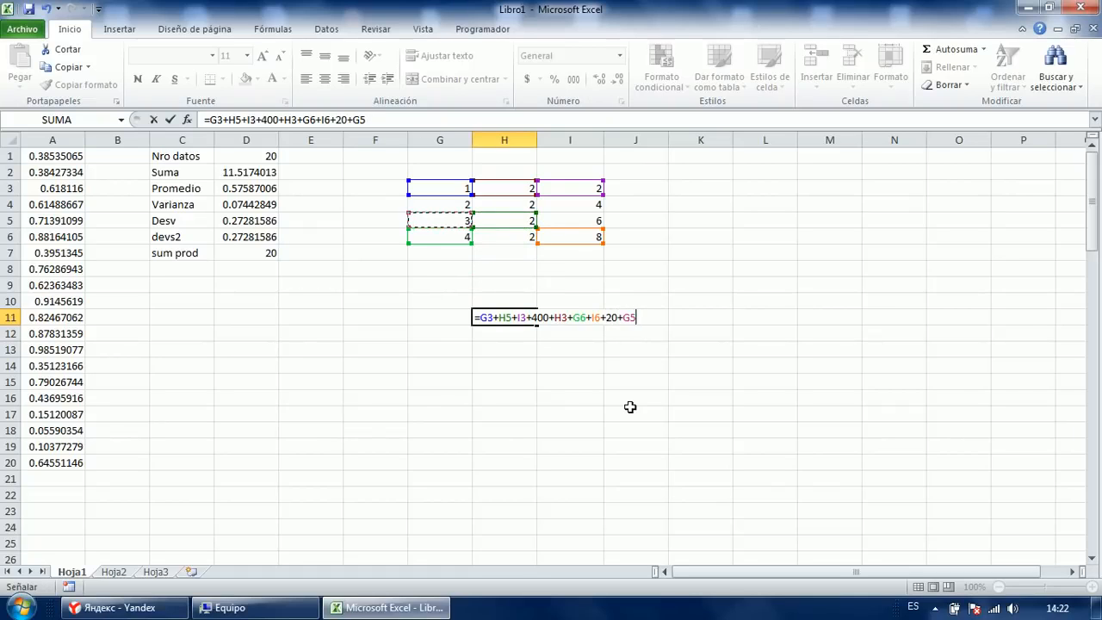
key("F2")
key("Left")
key("Left")
key("Left")
key("BackSpace")
type("4")
type("+")
key("Up")
key("Up")
key("Up")
key("Up")
key("Up")
key("Up")
key("Up")
key("Right")
key("Left")
key("Left")
key("Left")
key("Right")
key("Right")
key("Right")
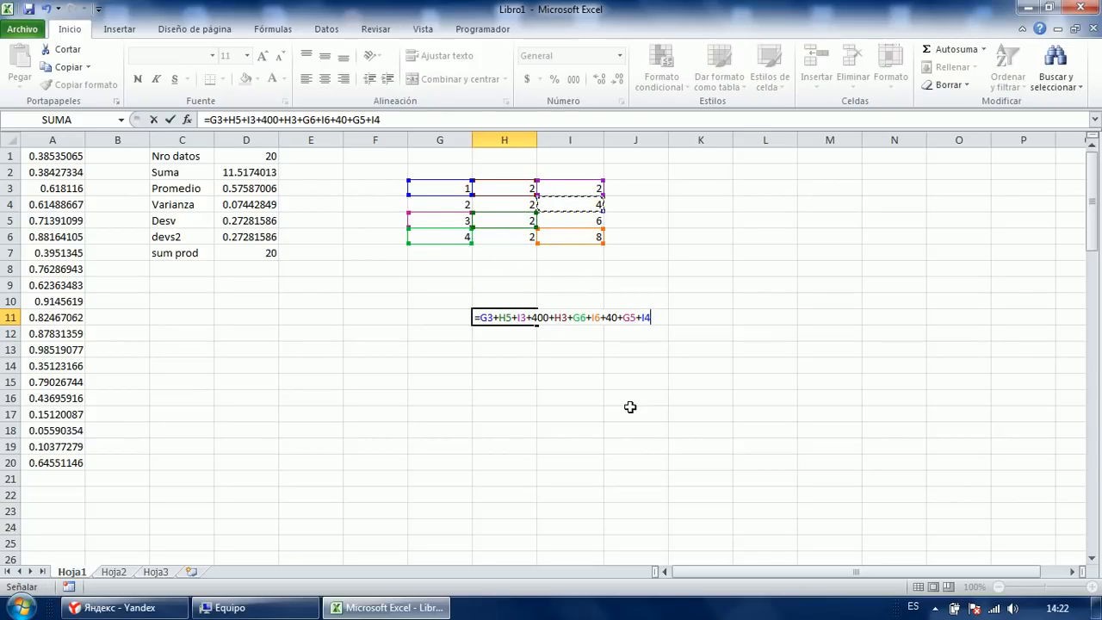
key("Return")
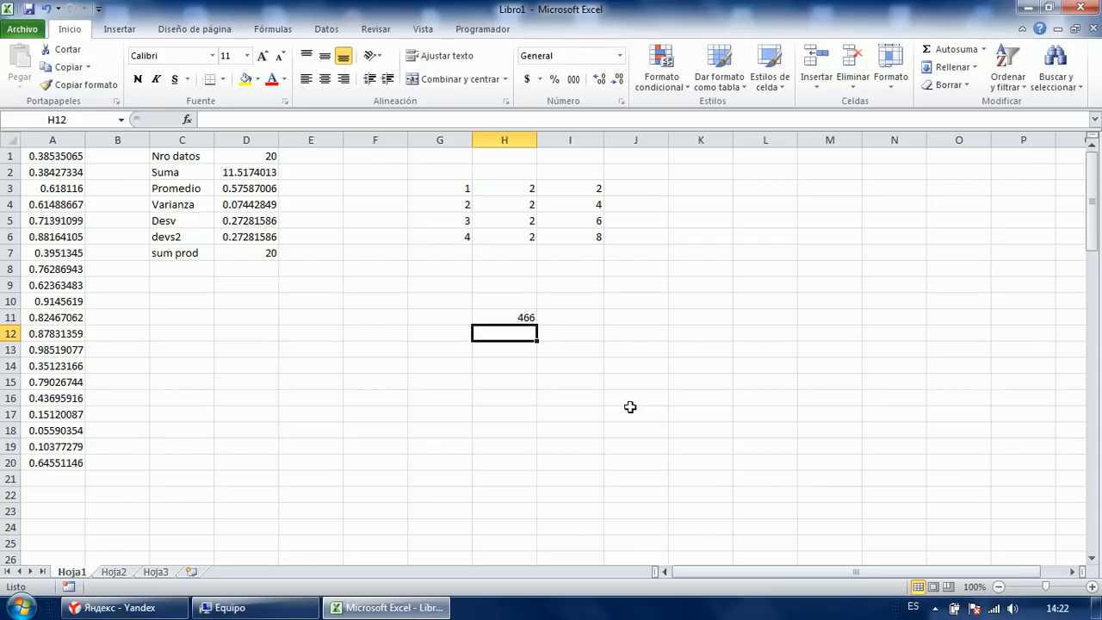
Delete the 466 total area, column I's 2, 4, 6, 8, and the 2s in H3:H6.
left_click(571, 320)
left_click_drag(499, 303, 551, 356)
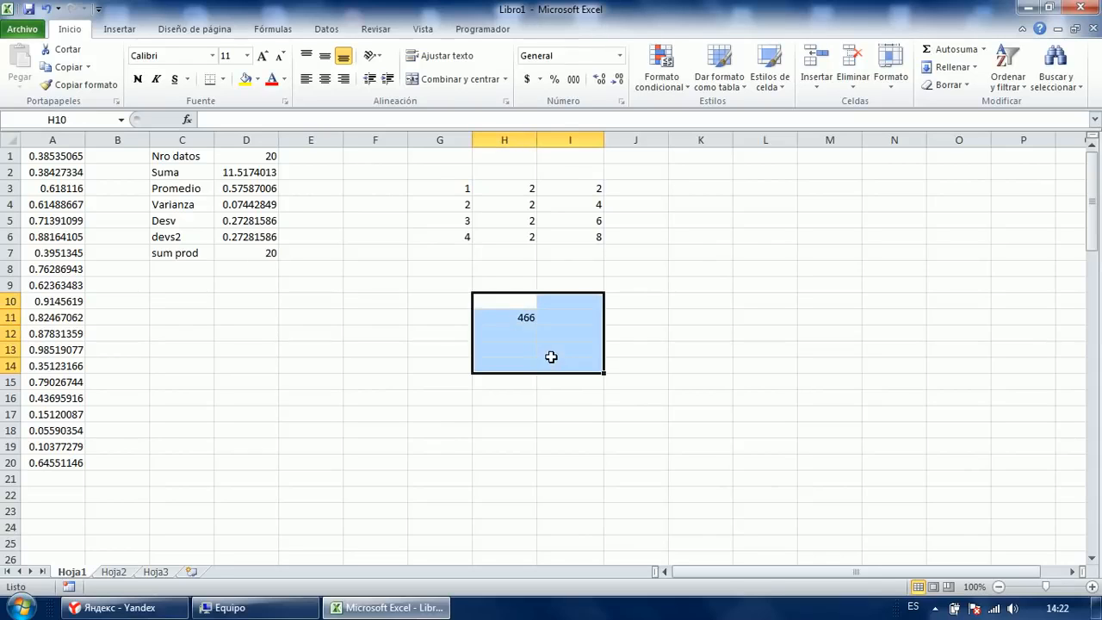
key("Delete")
left_click(569, 269)
left_click_drag(568, 191, 594, 264)
key("Delete")
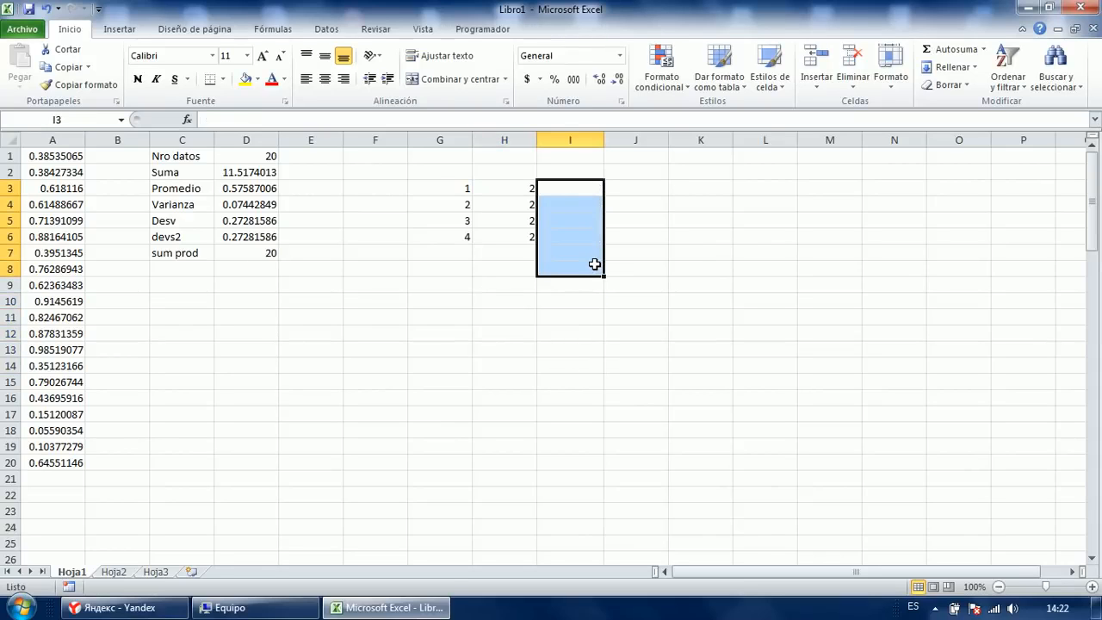
left_click(594, 265)
left_click_drag(519, 187, 519, 240)
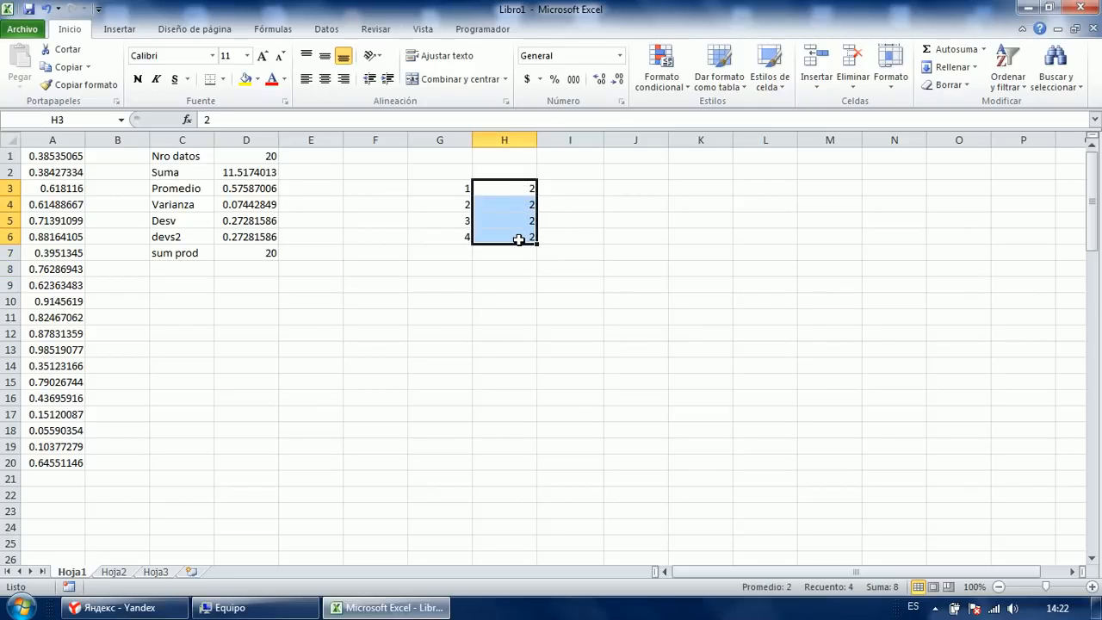
key("Delete")
left_click(452, 157)
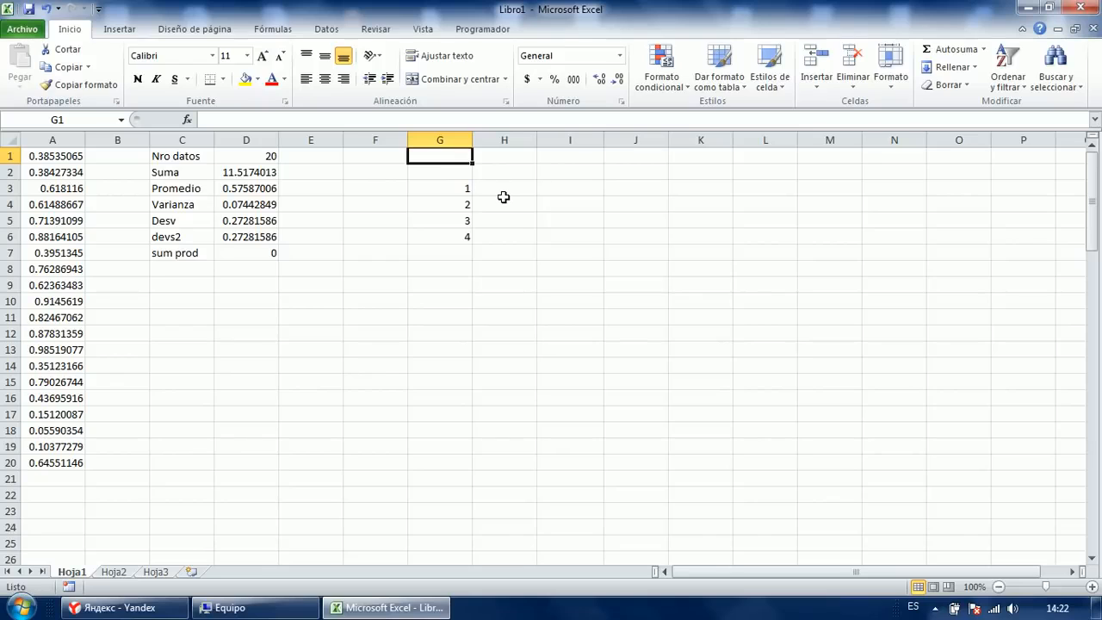
Enter 2 in G1 and give it a yellow fill.
type("2")
key("Return")
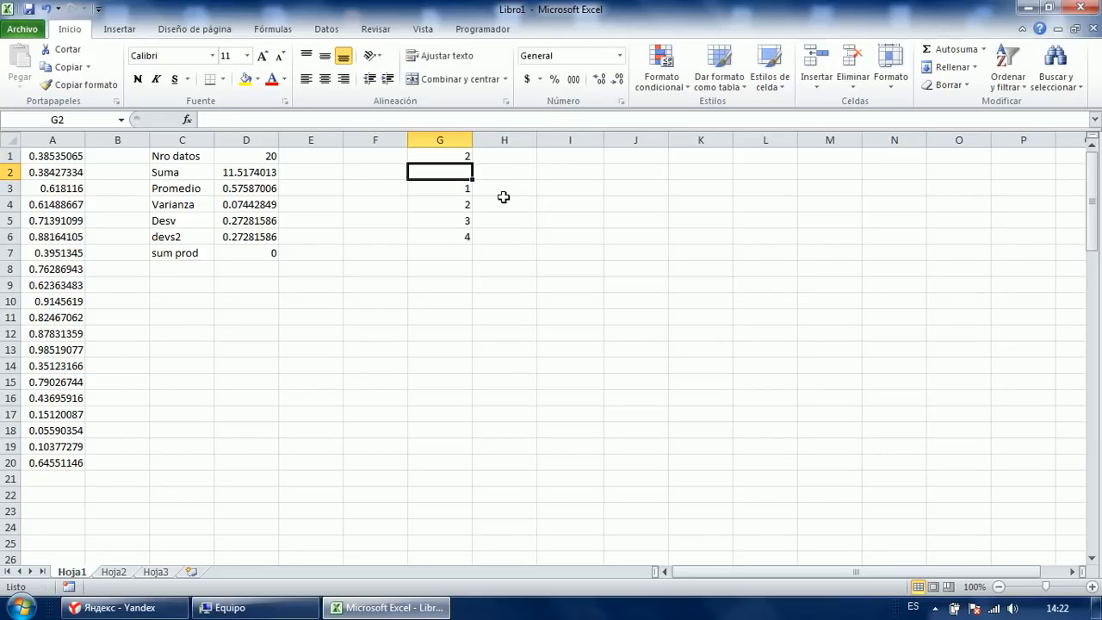
left_click(434, 156)
left_click(246, 78)
Enter =G3*G1 in H3 and fill it down to H6.
left_click(505, 189)
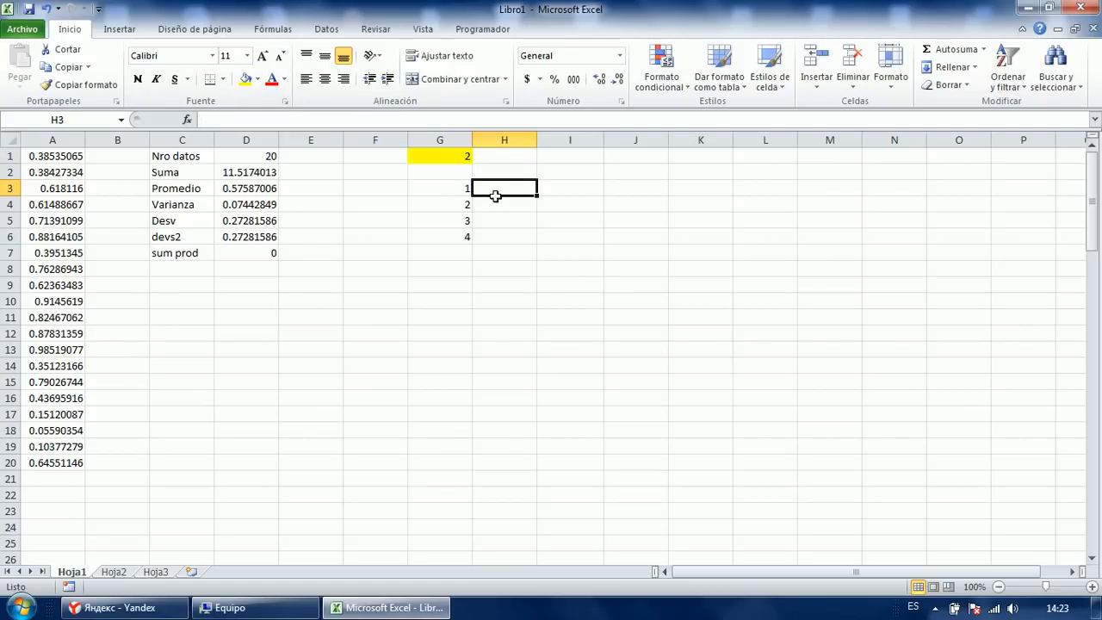
type("=G3*G3")
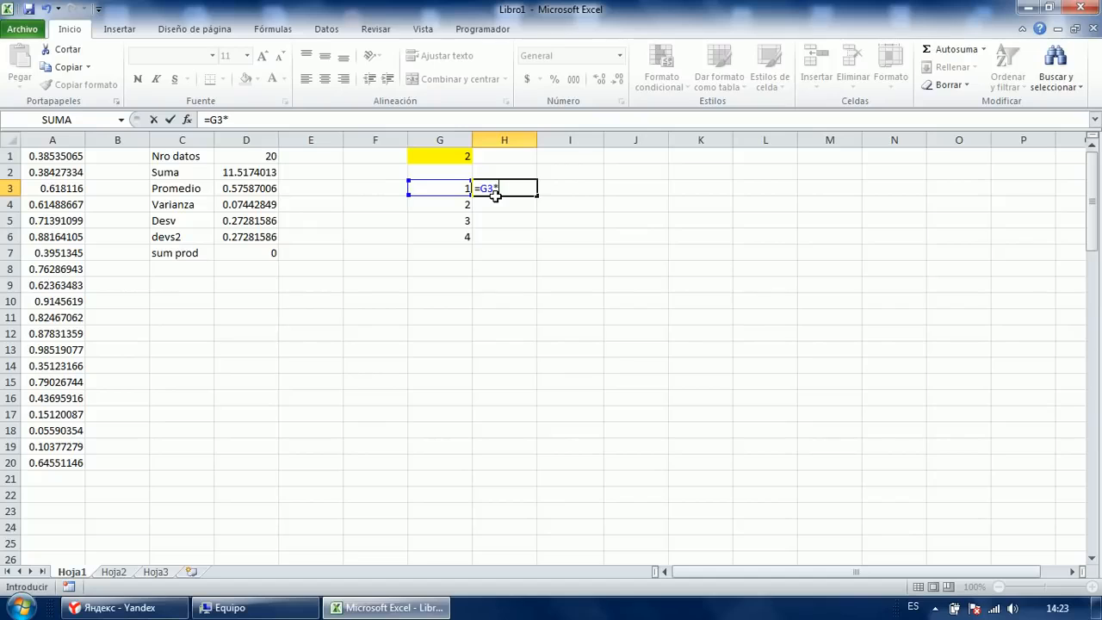
key("Up")
key("Up")
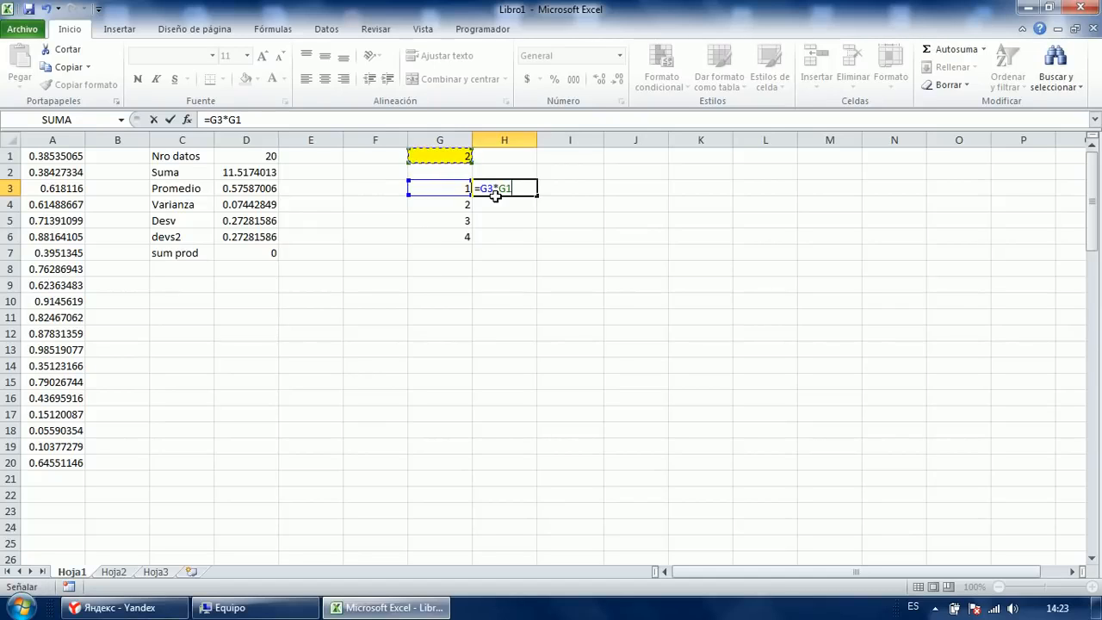
key("Return")
left_click(504, 183)
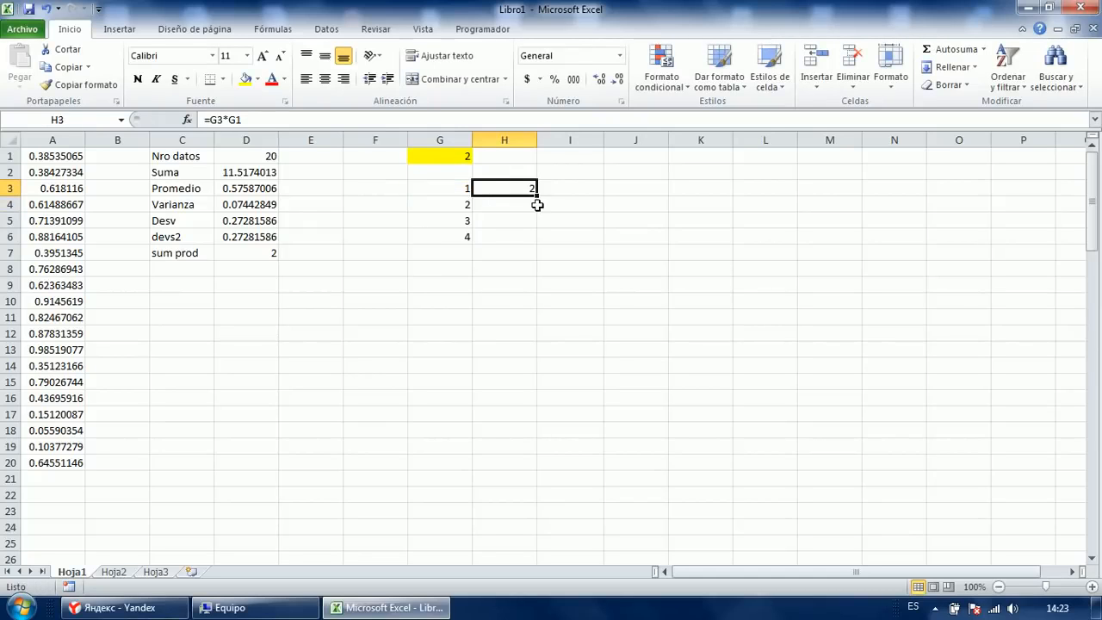
left_click_drag(536, 195, 534, 244)
Inspect the shifted relative formulas in H3:H6, showing results 2, 0, 3, 8.
left_click(517, 189)
key("F2")
key("Return")
key("F2")
key("Return")
key("F2")
key("Return")
key("F2")
key("Escape")
key("Up")
key("Up")
key("Up")
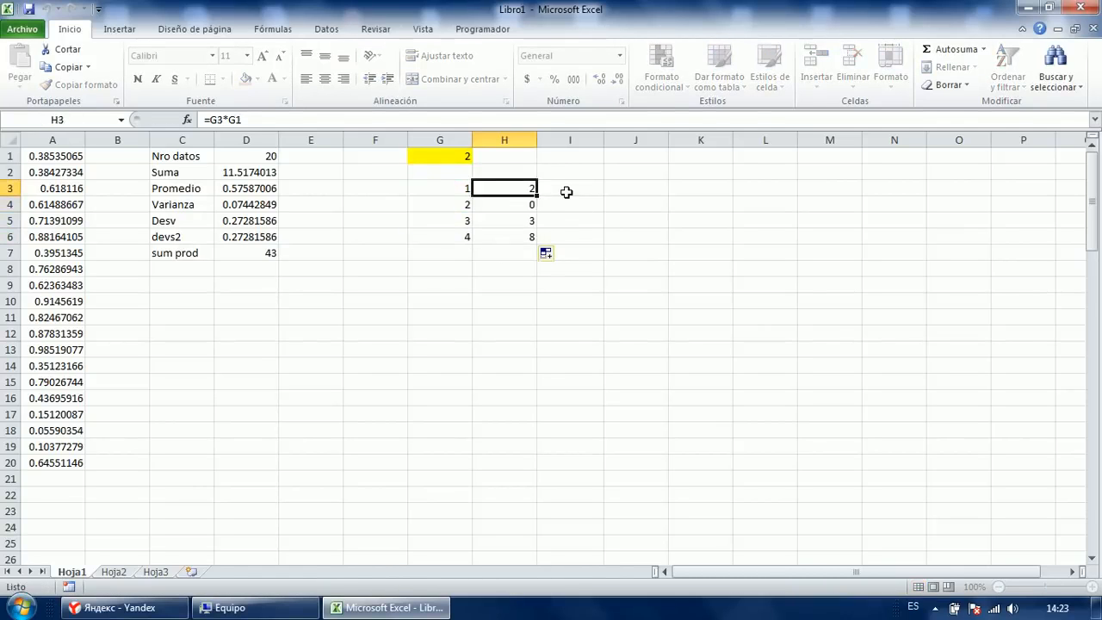
key("F2")
key("Escape")
Clear the wrong results in H4:H6.
key("Down")
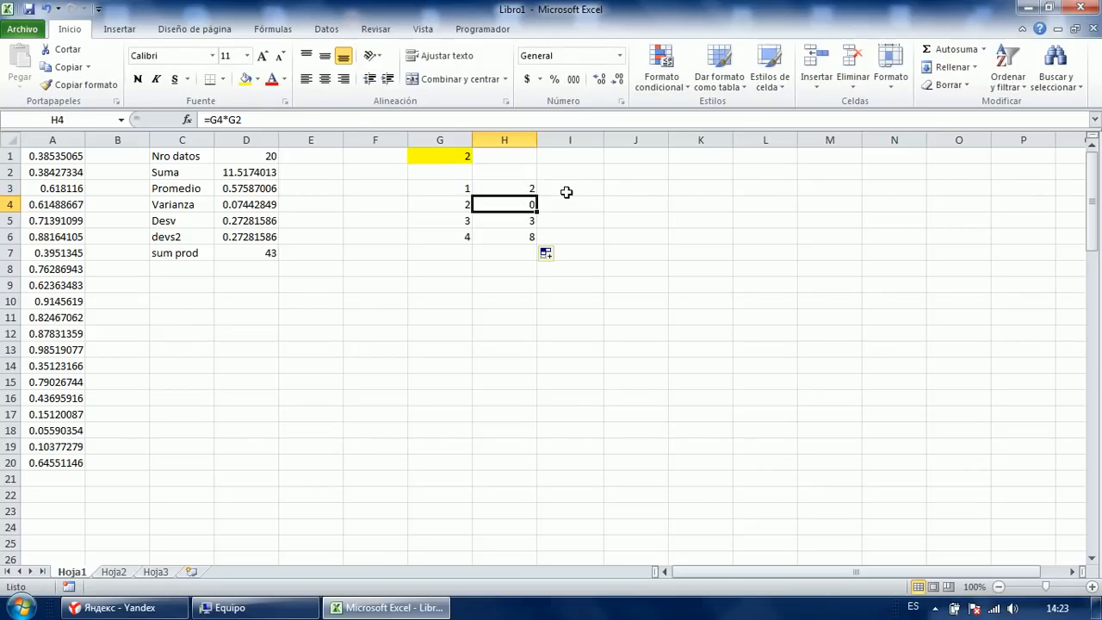
key("shift+Down")
key("shift+Down")
key("Delete")
key("Up")
Rewrite H3 as =G3*$G$1 and fill it down to H6.
key("F2")
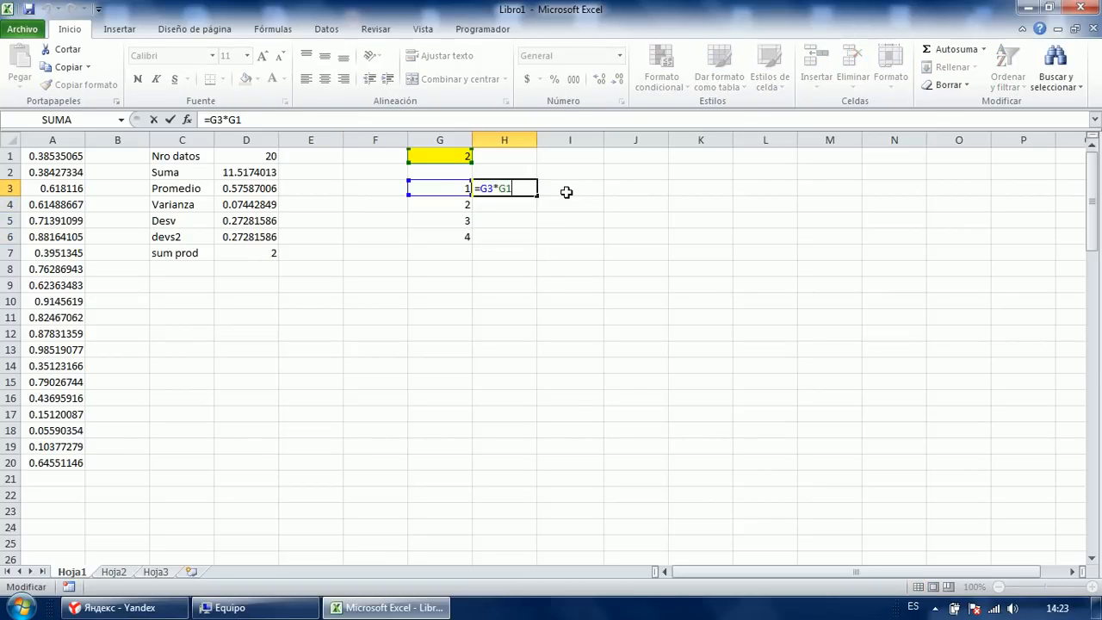
key("BackSpace")
key("BackSpace")
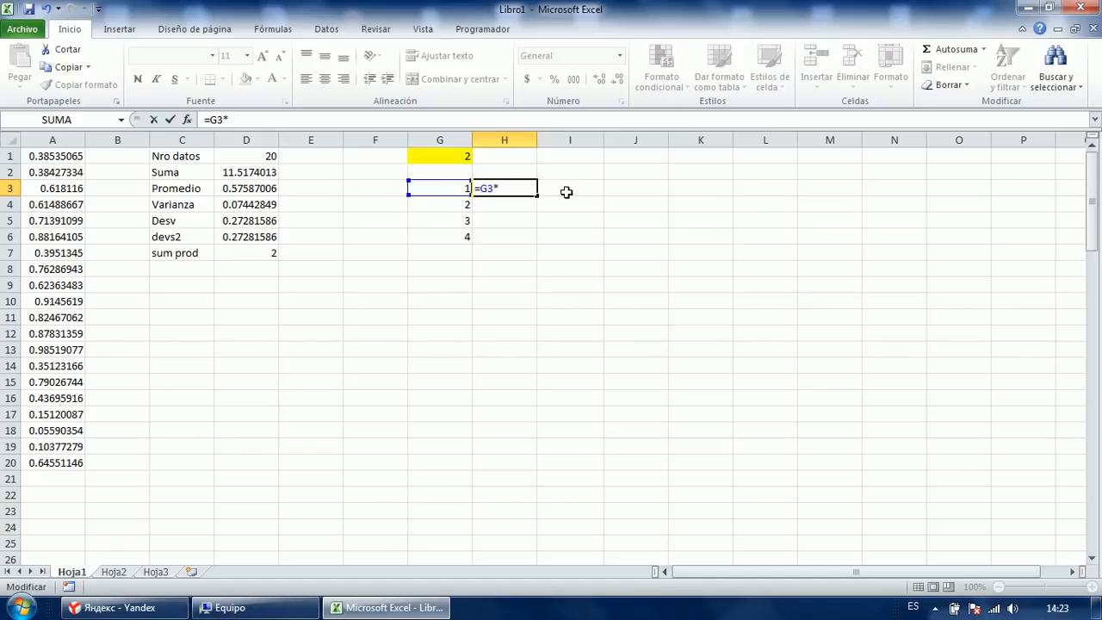
left_click(460, 157)
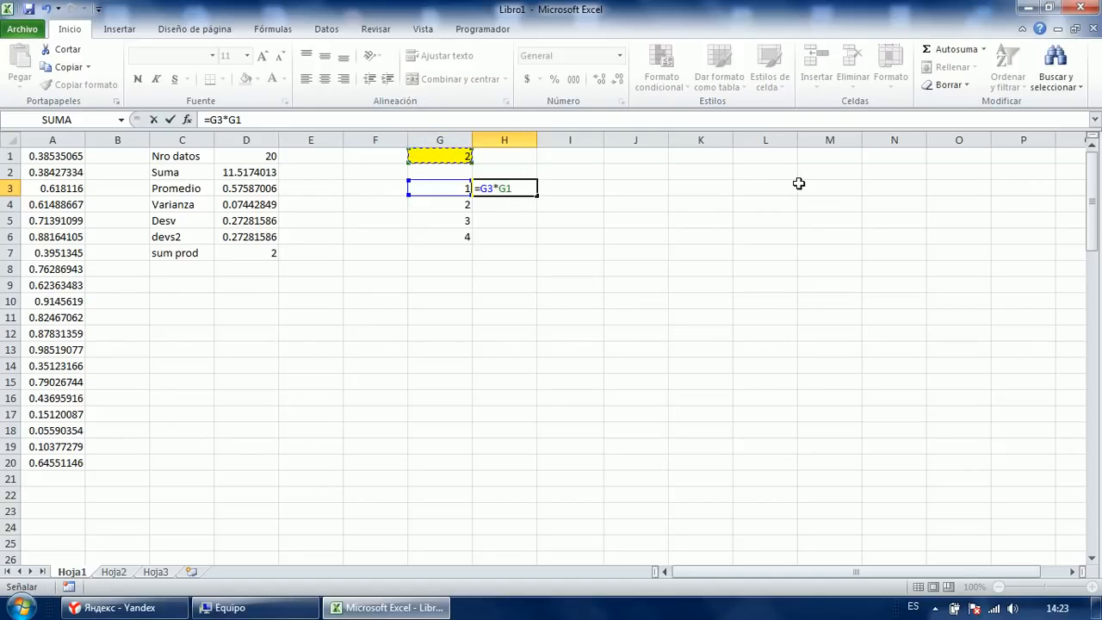
key("F4")
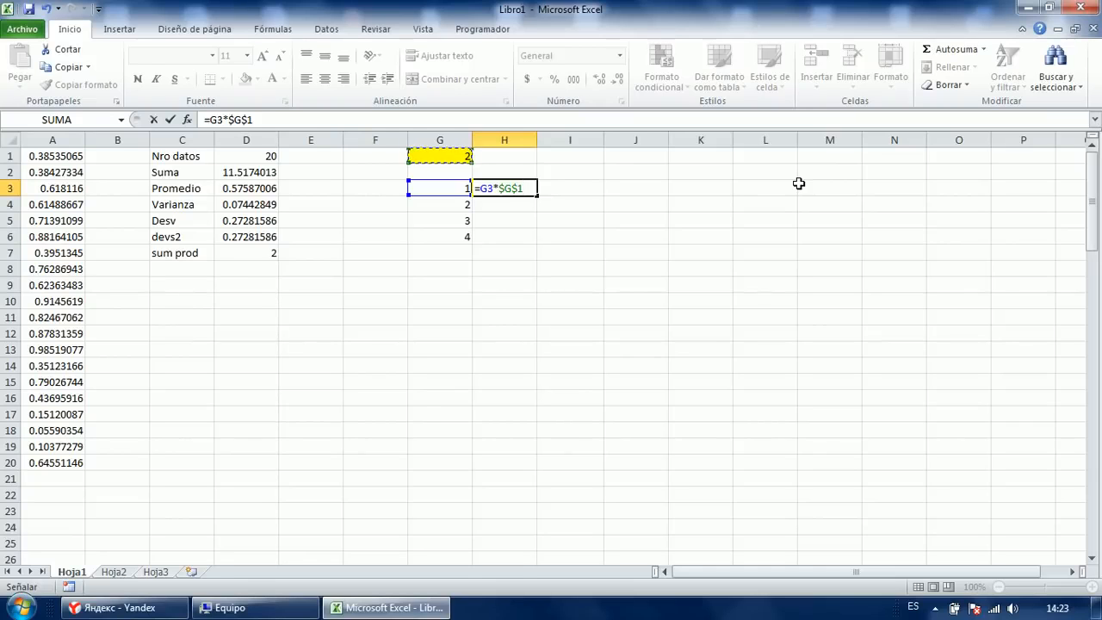
key("Return")
key("Up")
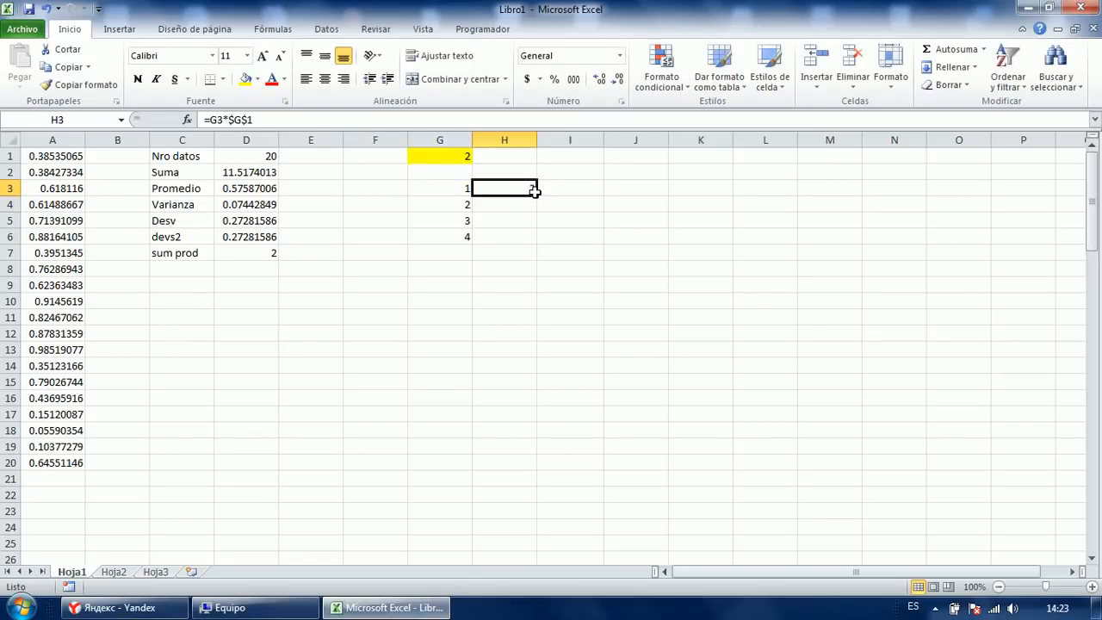
left_click_drag(536, 192, 536, 244)
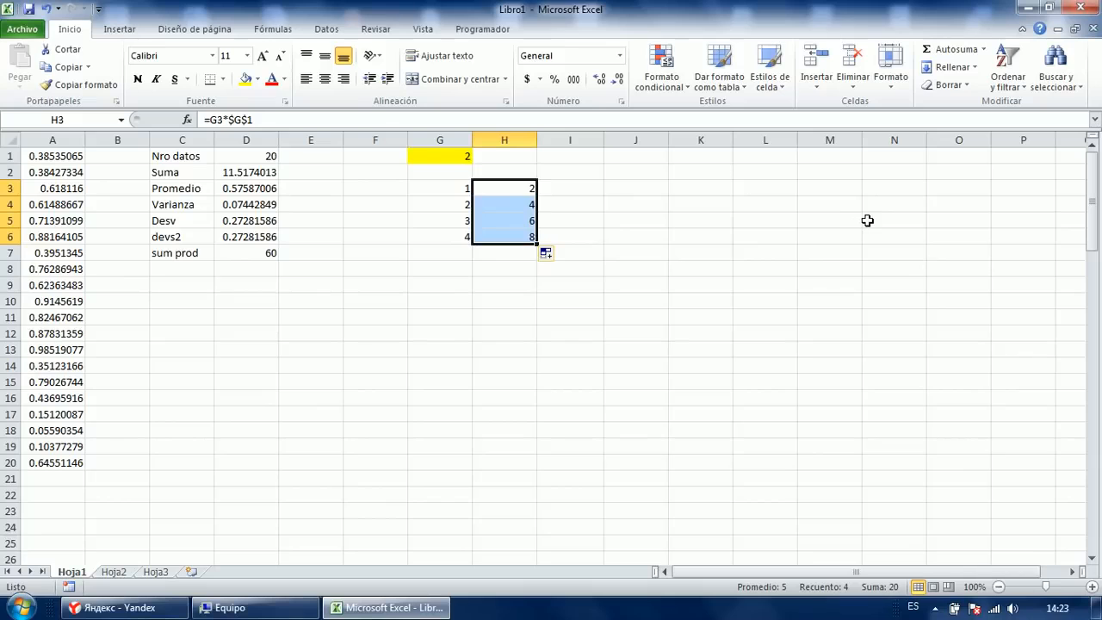
Step through H3:H6 checking each copied formula keeps the fixed $G$1 reference.
key("Up")
key("Down")
key("F2")
key("Return")
key("F2")
key("Escape")
key("Down")
key("F2")
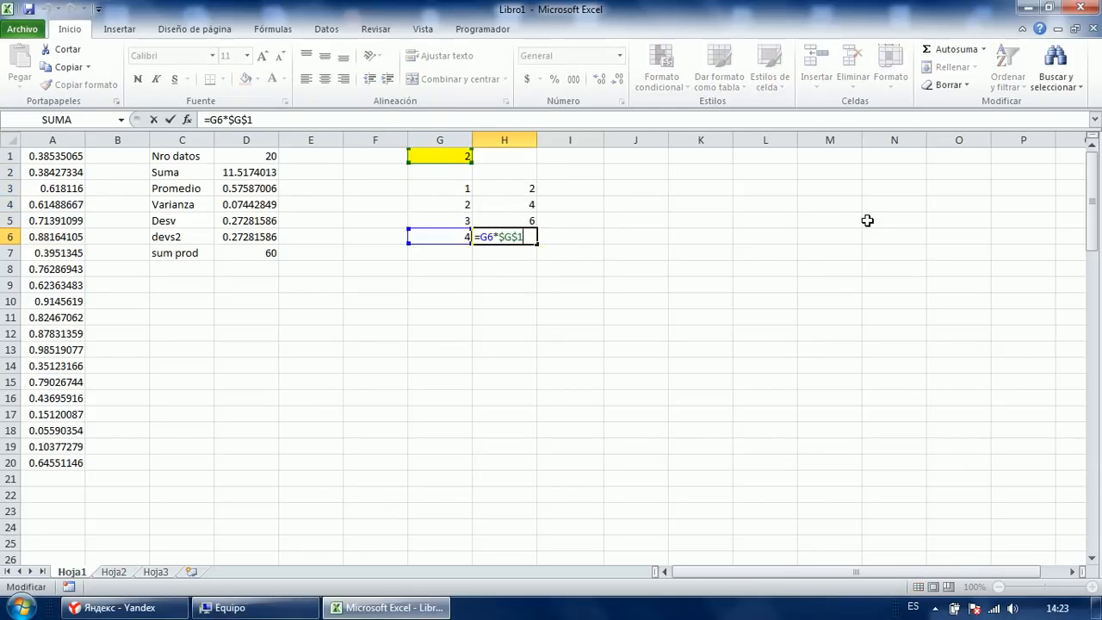
key("Escape")
key("Up")
key("F2")
key("Escape")
key("Up")
key("F2")
key("Escape")
key("Down")
key("F2")
key("Escape")
key("Down")
key("Down")
key("Up")
key("F2")
key("Escape")
key("Up")
key("F2")
key("Escape")
key("Up")
key("F2")
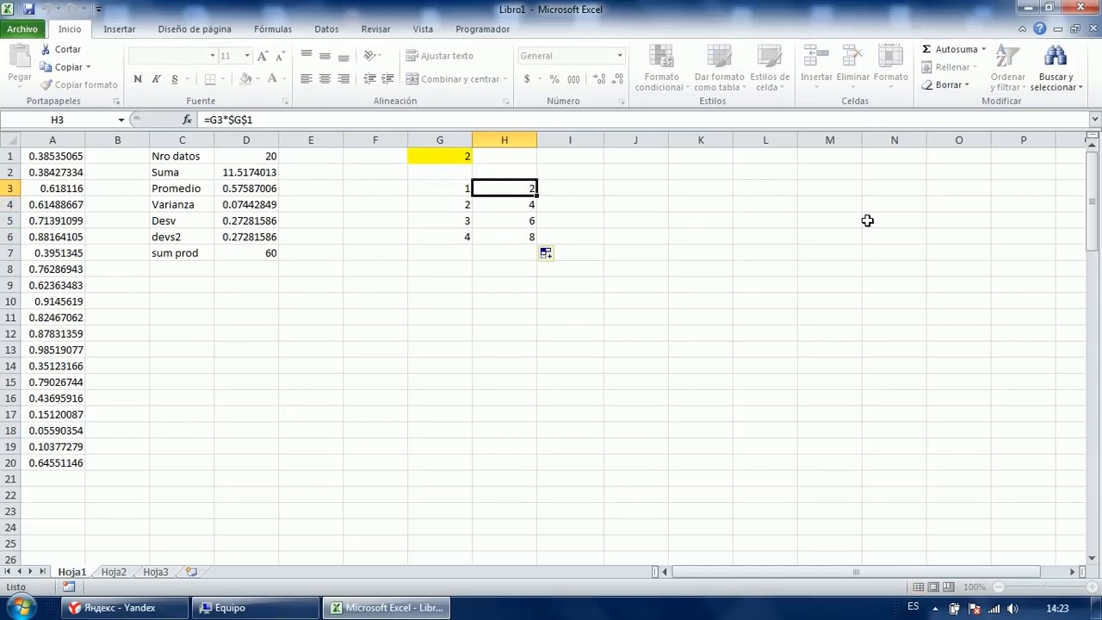
key("Escape")
Clear the results in H3:H6.
key("shift+Down")
key("shift+Down")
key("shift+Down")
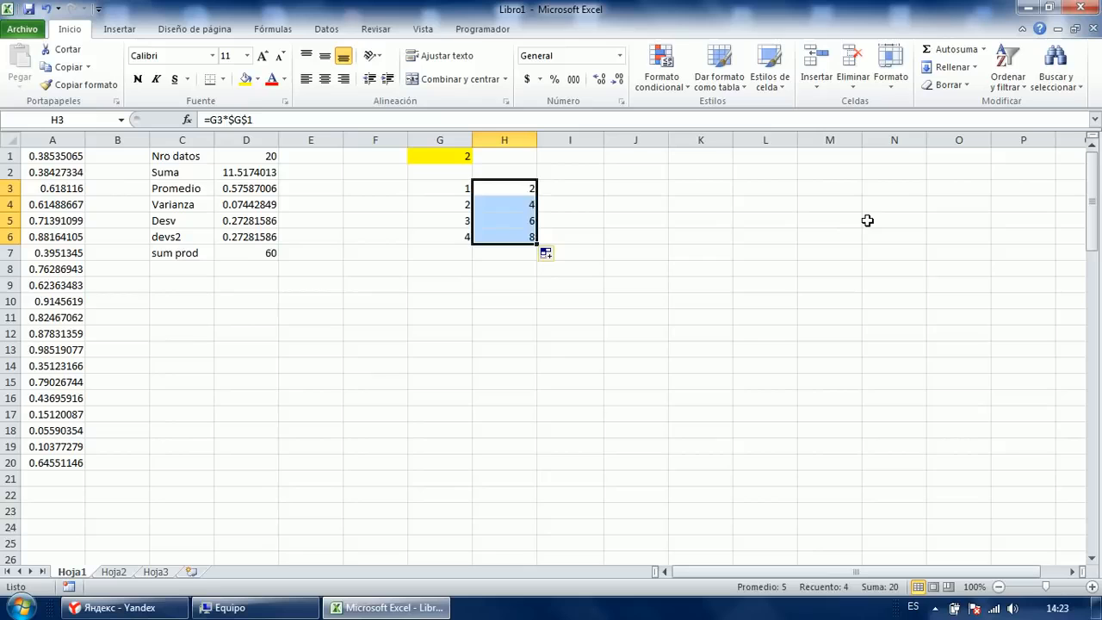
key("Delete")
key("shift+Up")
key("shift+Up")
key("shift+Up")
type("3")
key("Return")
type("4")
key("Return")
type("5")
key("Return")
key("Up")
key("Up")
key("Up")
key("Up")
key("Up")
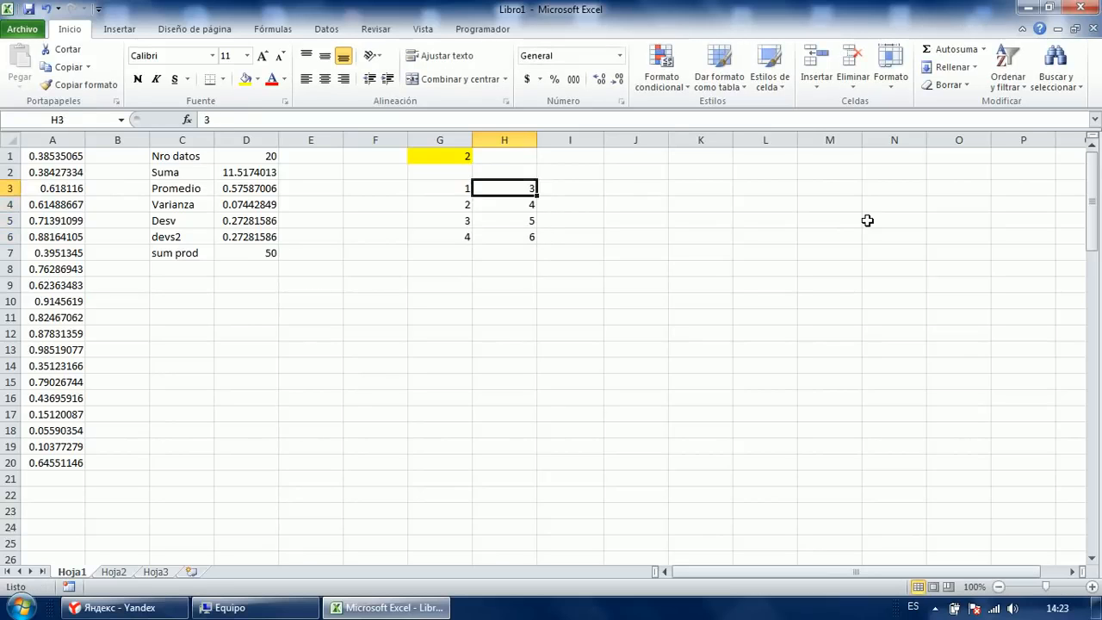
key("Left")
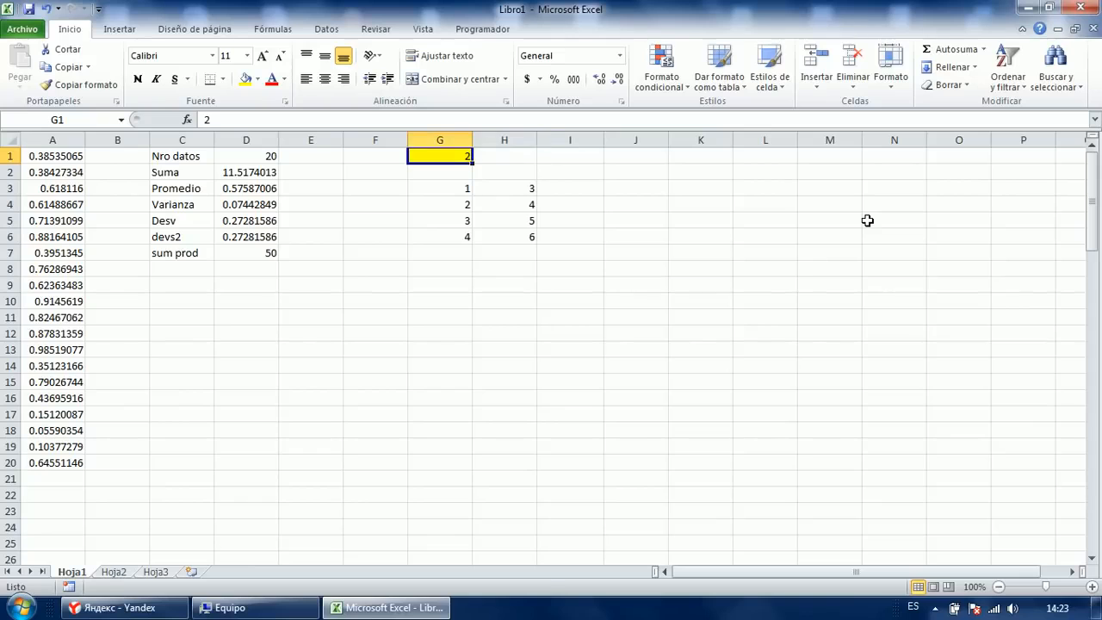
key("ctrl+c")
key("Right")
key("ctrl+v")
key("Escape")
type("4")
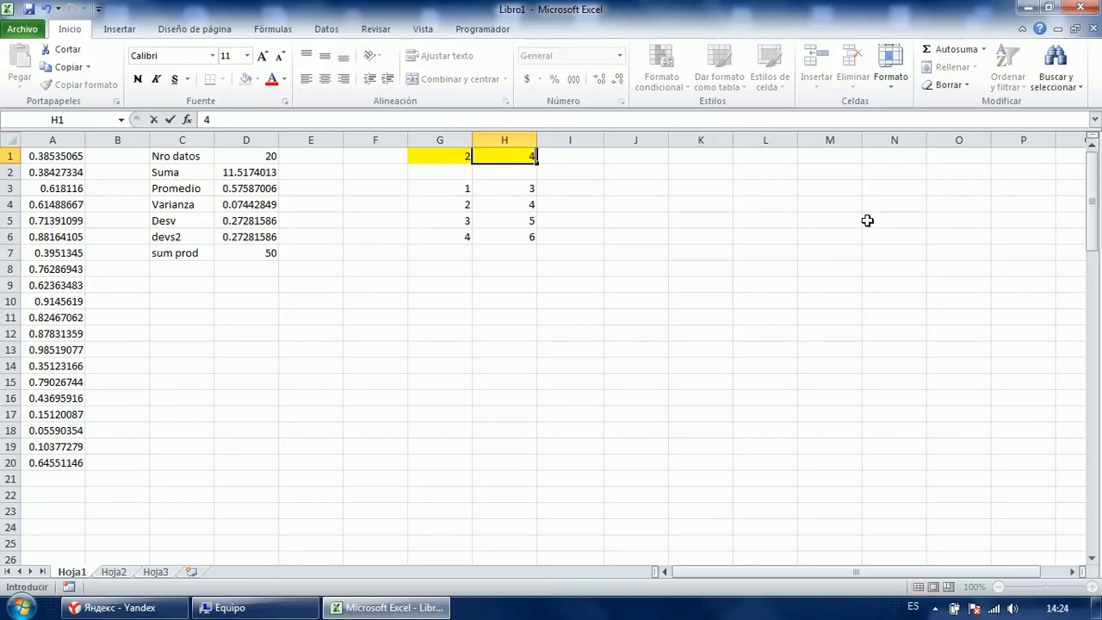
key("Right")
key("Right")
key("Down")
key("Down")
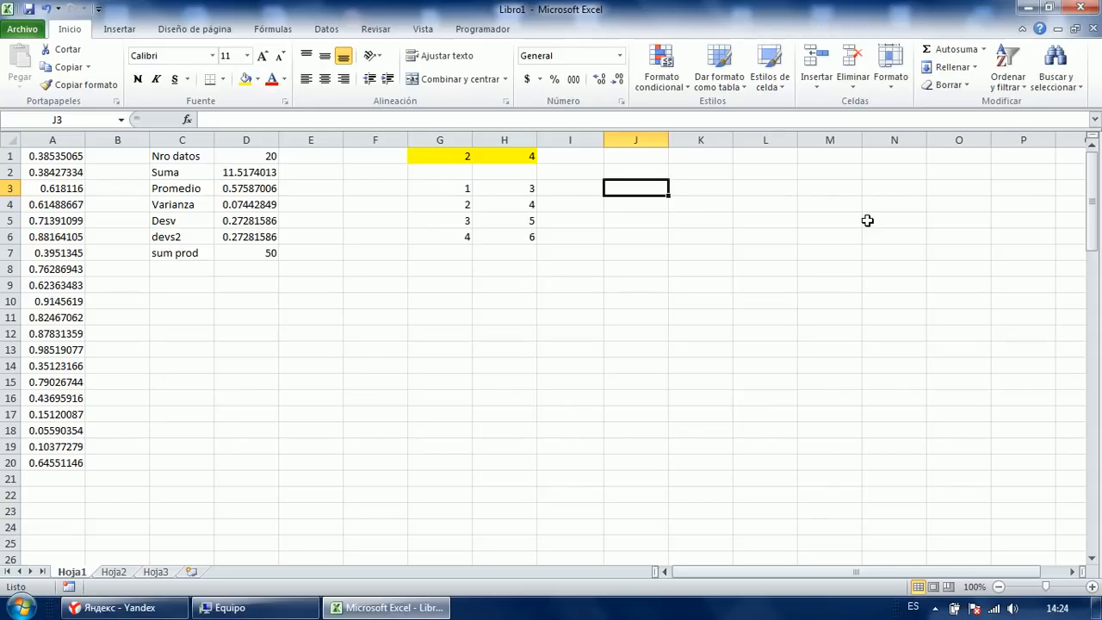
left_click(453, 189)
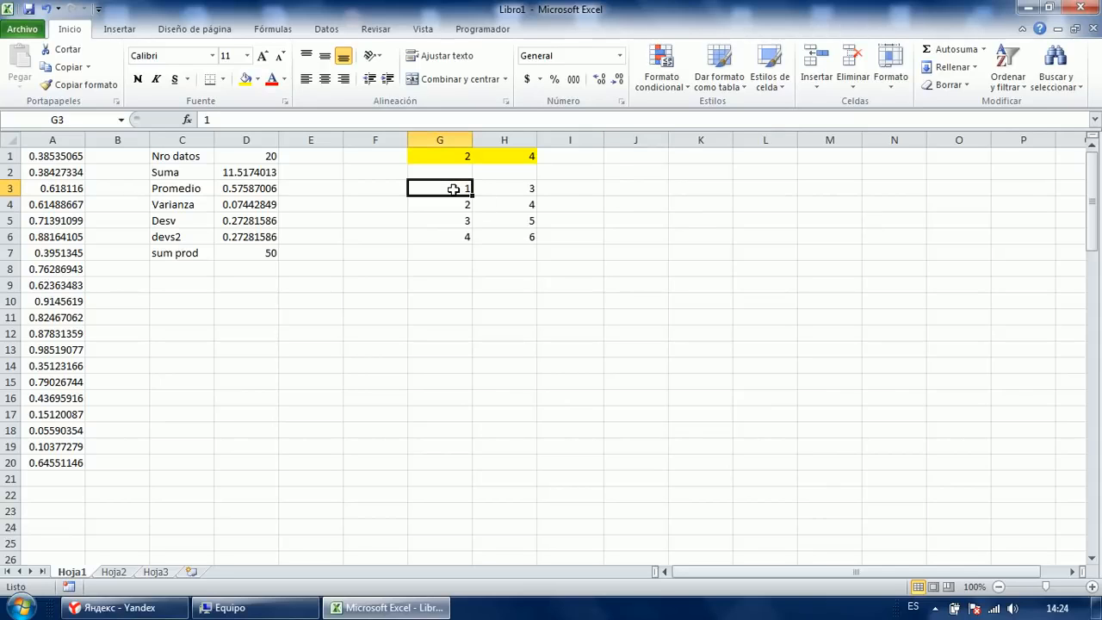
left_click(459, 155)
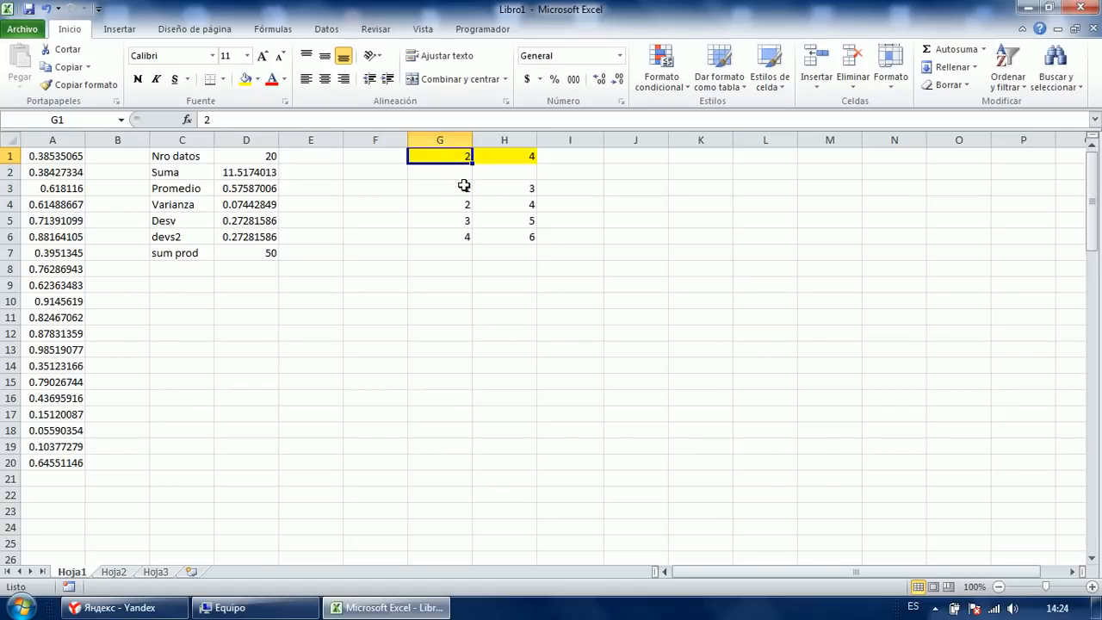
left_click(622, 208)
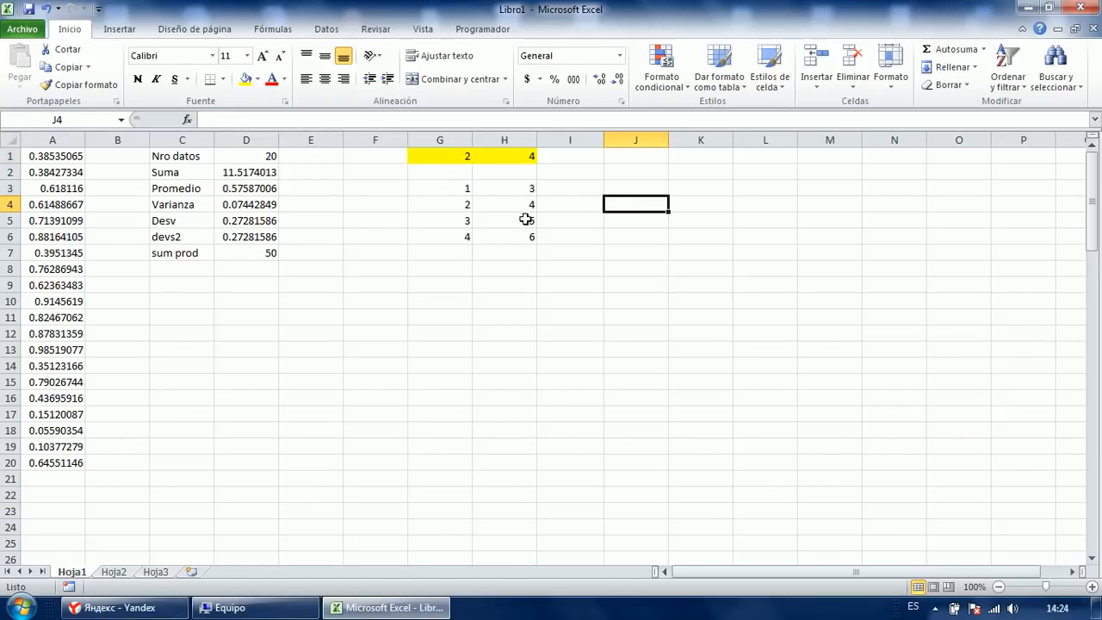
left_click(450, 210)
left_click(456, 155)
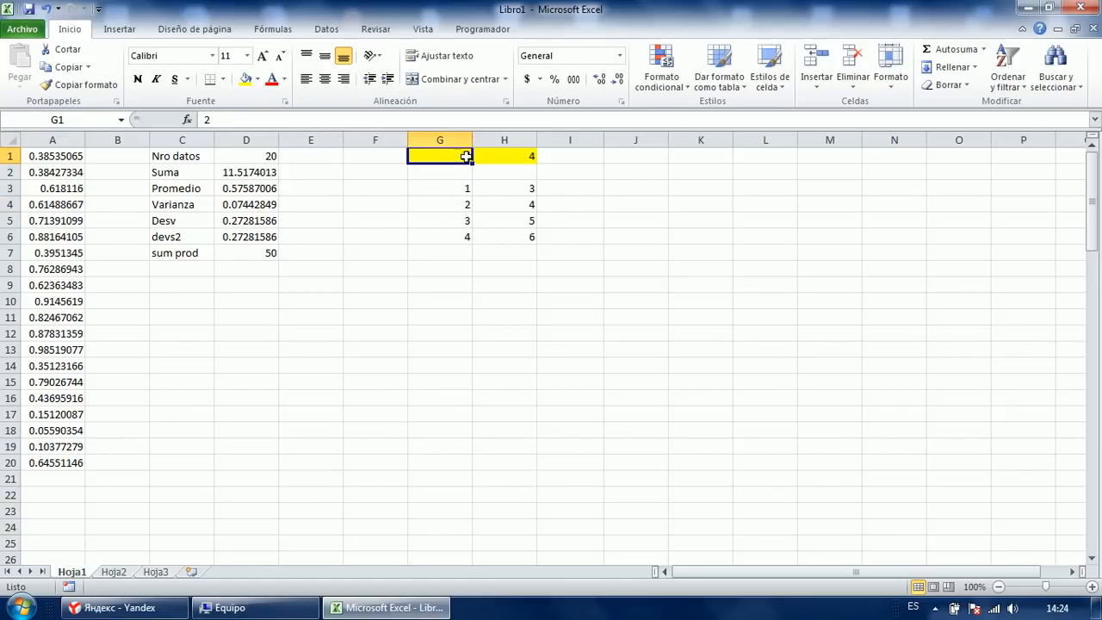
left_click(619, 188)
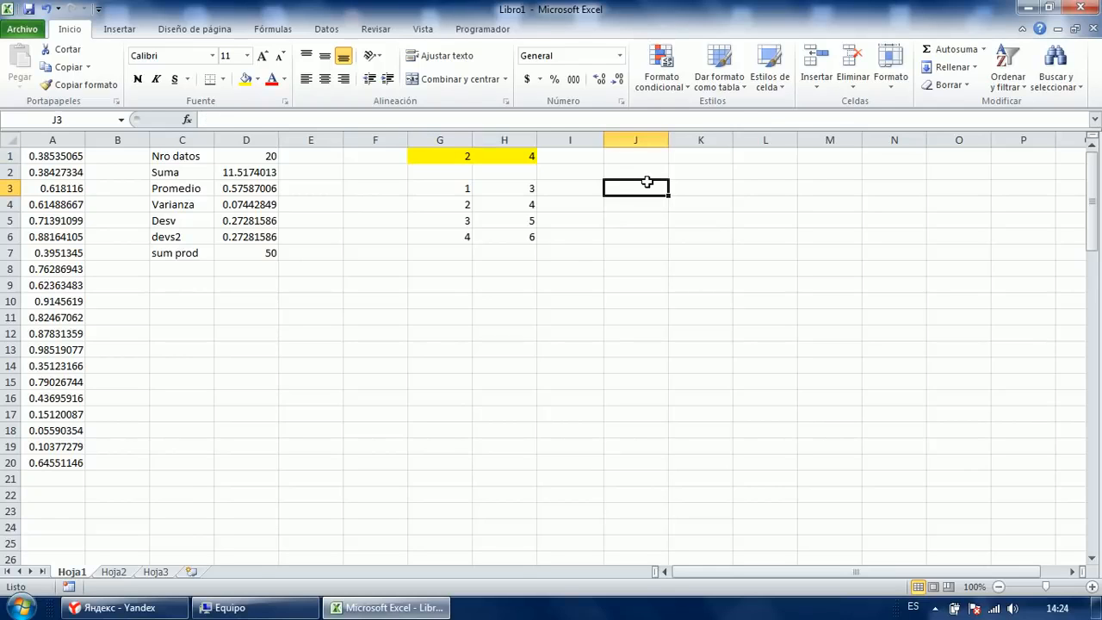
type("=")
key("Left")
key("Left")
key("Left")
type("*")
key("Left")
key("Left")
key("Left")
key("Up")
key("Up")
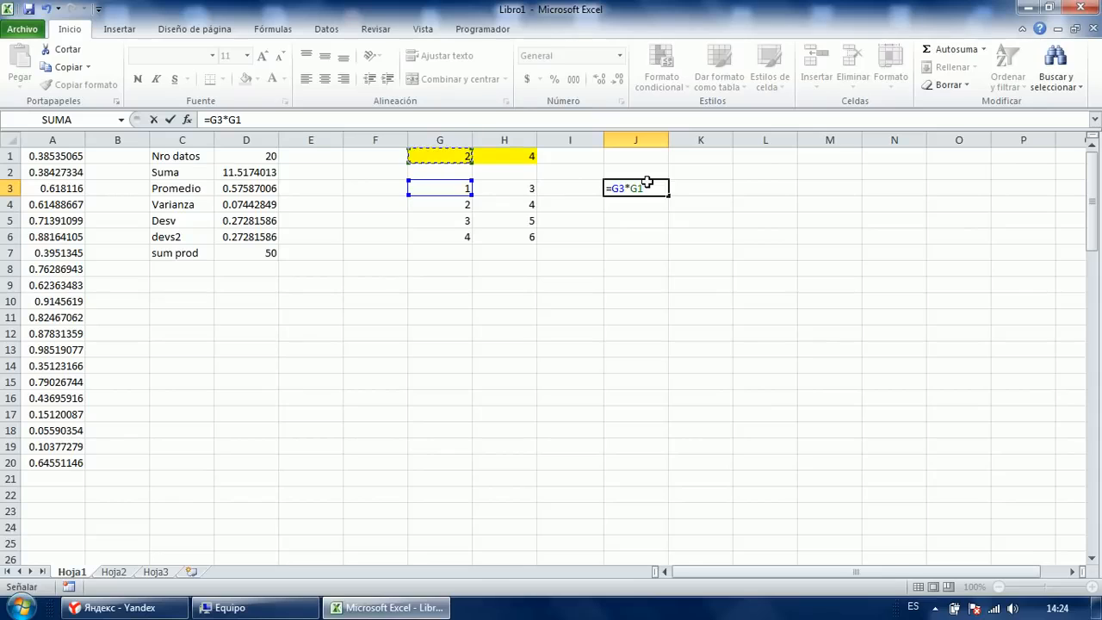
key("F4")
key("Return")
key("Up")
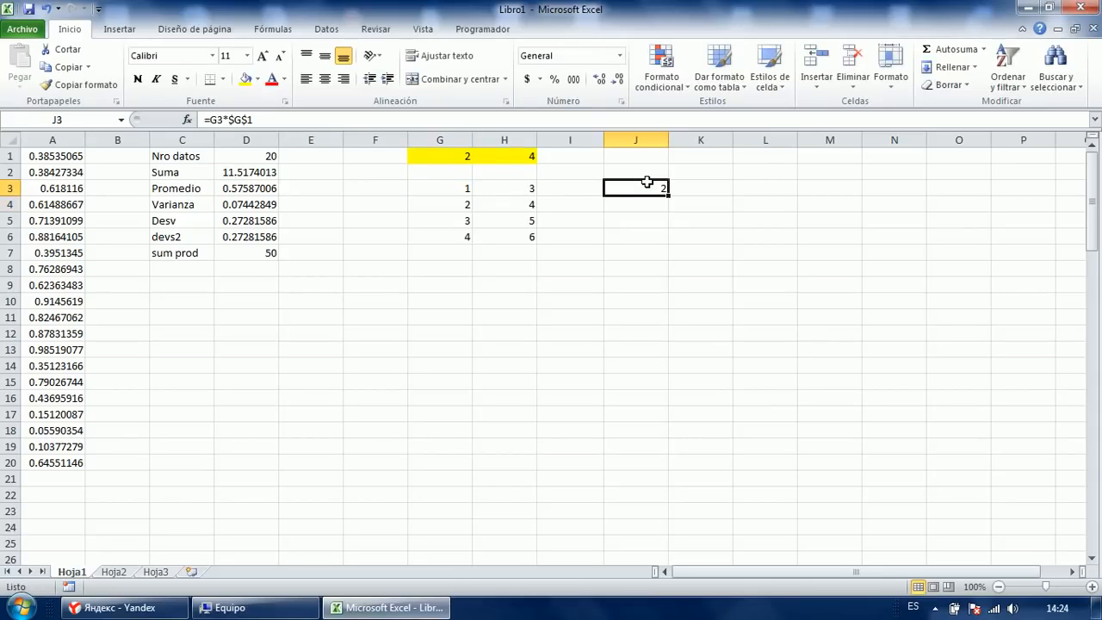
left_click_drag(670, 194, 720, 251)
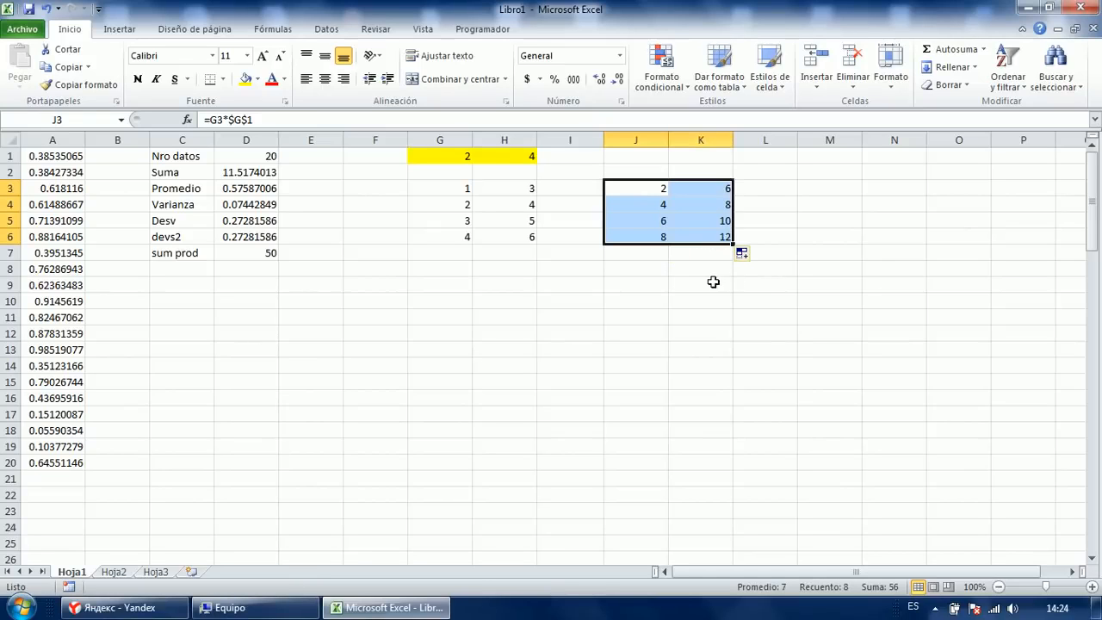
left_click(664, 268)
left_click(644, 187)
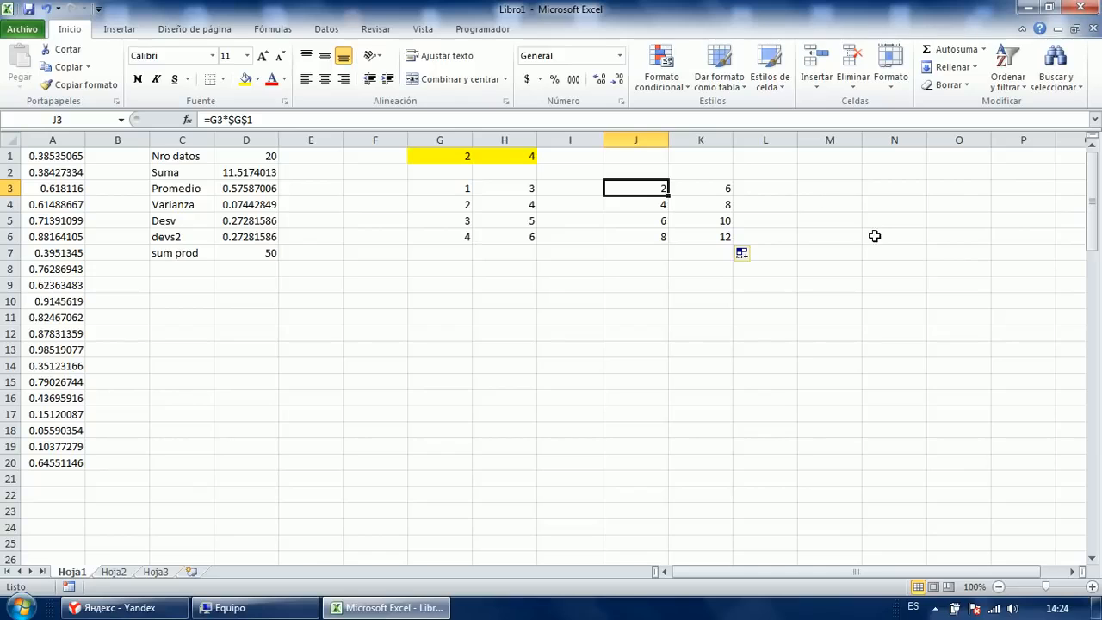
key("F2")
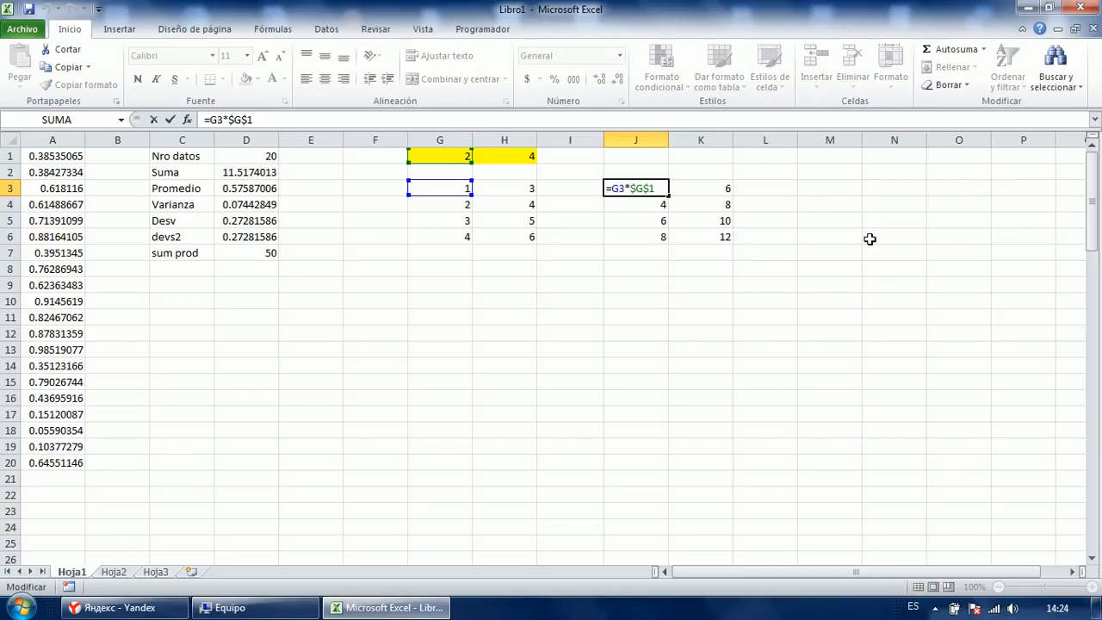
key("Escape")
key("Down")
key("F2")
key("Escape")
key("Down")
key("Down")
key("F2")
key("Escape")
key("Up")
key("Up")
key("Up")
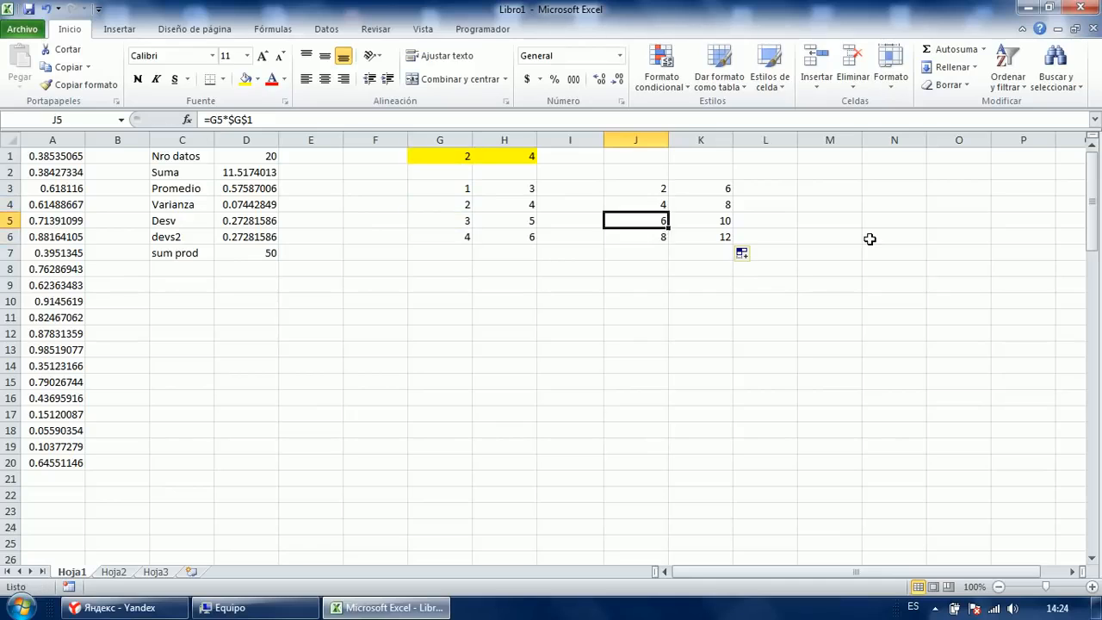
key("F2")
key("Escape")
key("Right")
key("F2")
key("Escape")
key("Down")
key("F2")
key("Escape")
key("Down")
key("Down")
key("F2")
key("Escape")
key("Up")
key("F2")
key("Escape")
key("Up")
key("Up")
key("Left")
key("Left")
key("Left")
key("Down")
key("Down")
key("Down")
key("Up")
key("Up")
key("Up")
key("Up")
key("Up")
key("Right")
key("Right")
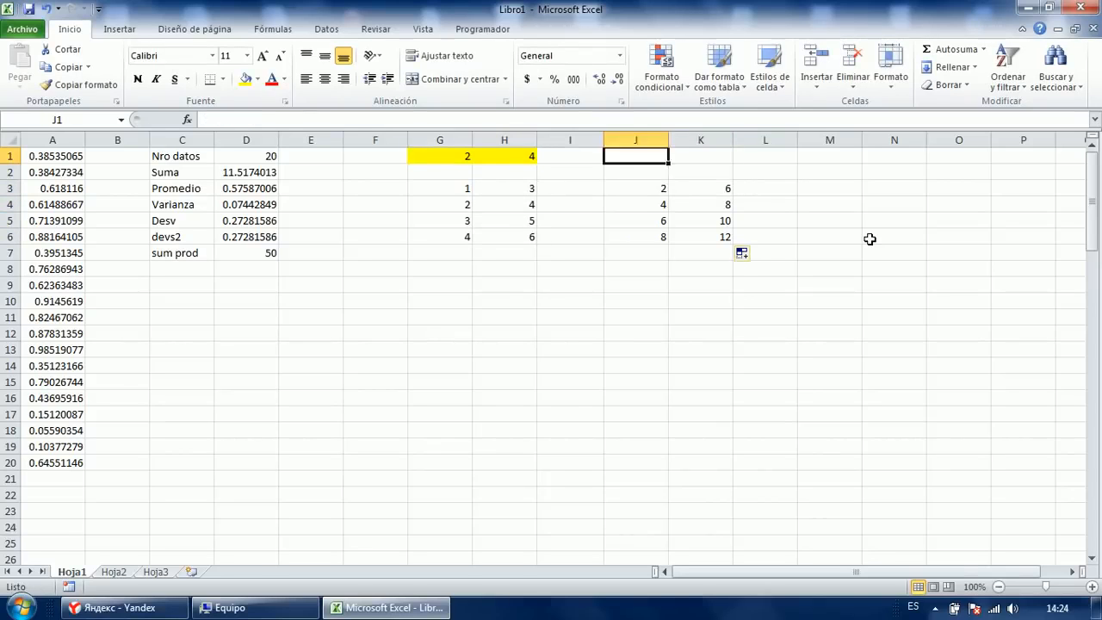
key("Right")
key("Down")
key("Down")
key("F2")
key("Escape")
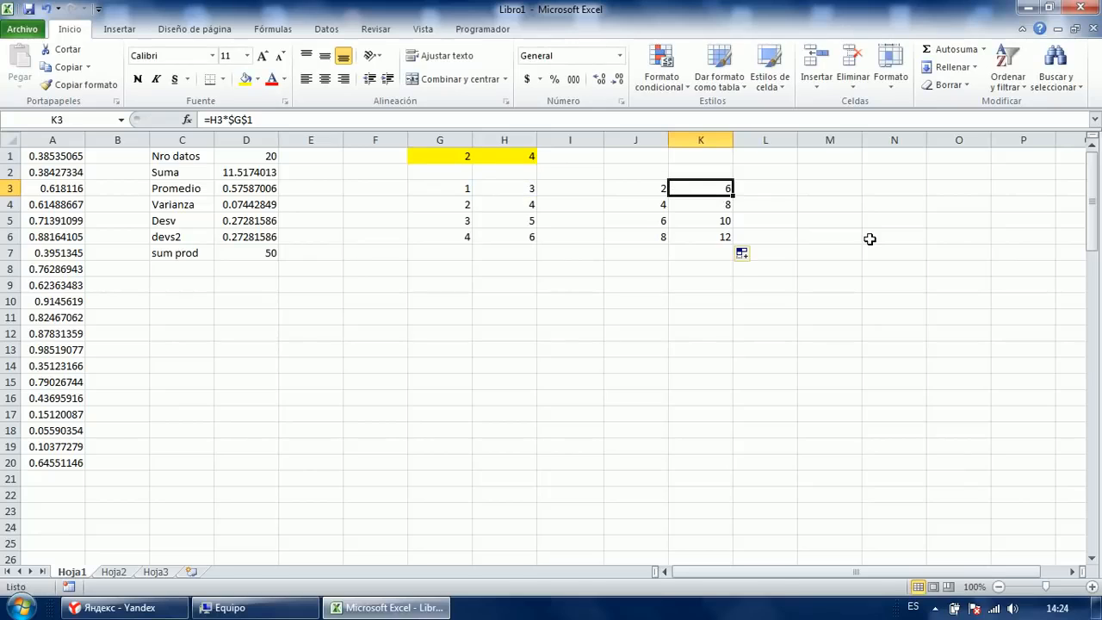
key("shift+Down")
key("shift+Down")
key("shift+Down")
key("Left")
key("Left")
key("Right")
key("shift+Down")
key("shift+Down")
key("shift+Down")
key("Delete")
Enter the mixed-reference formula =G3*G$1 in J3, locking only G1's row.
key("shift+Up")
key("shift+Up")
key("shift+Up")
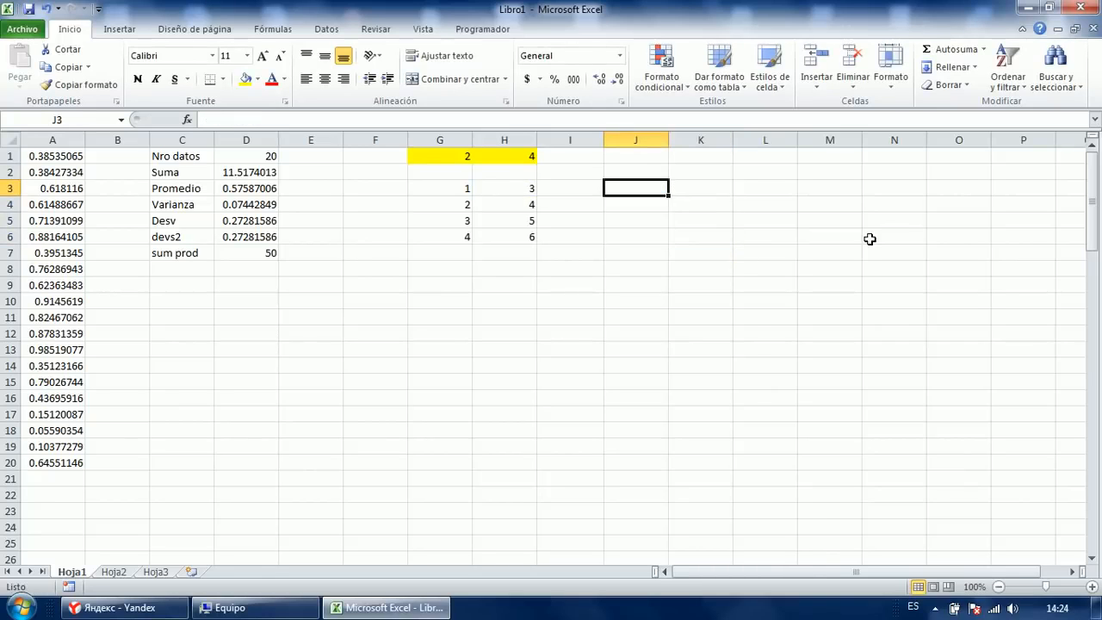
type("=")
key("Left")
key("Left")
key("Left")
type("*")
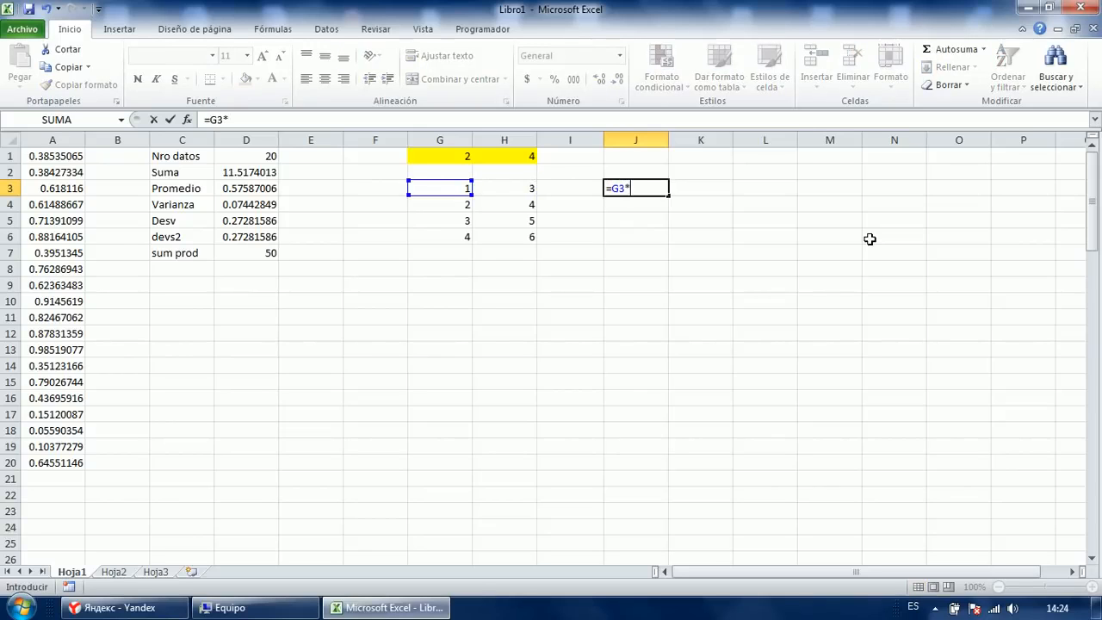
key("Left")
key("Left")
key("Left")
key("Left")
key("Up")
key("Up")
key("Right")
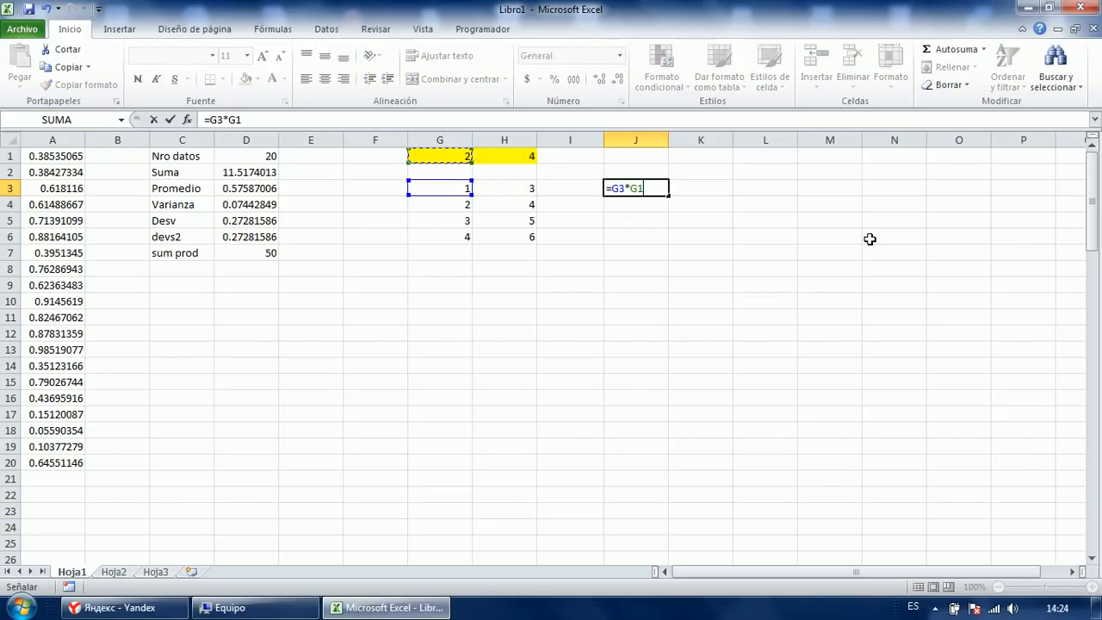
key("F4")
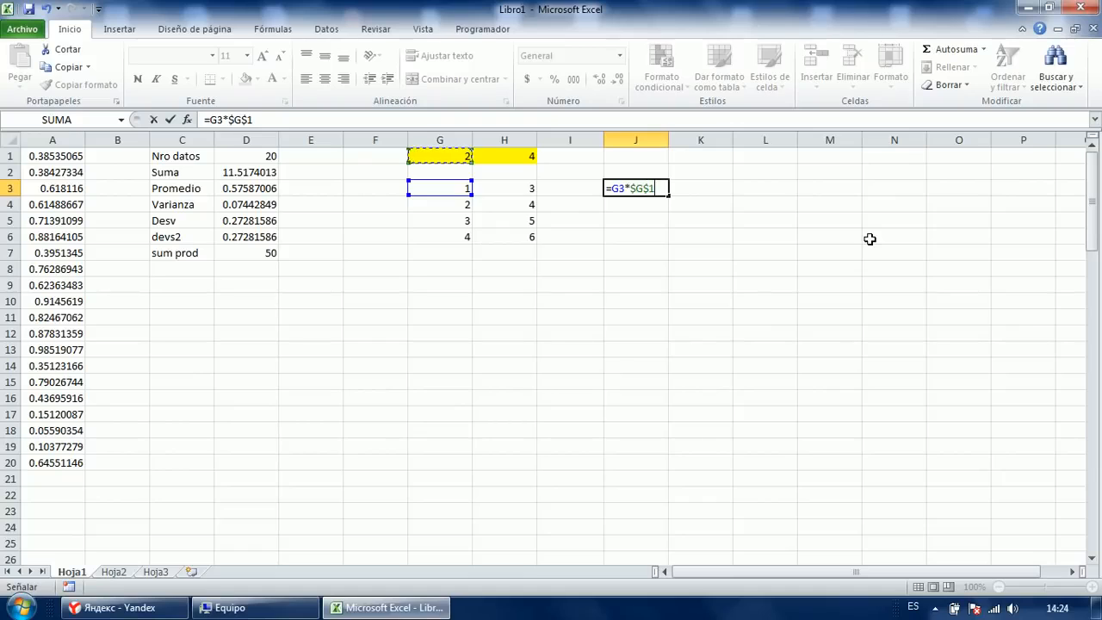
key("F4")
key("Return")
Fill J3's formula down through J3:J6 and copy it across into K3:K6.
key("Up")
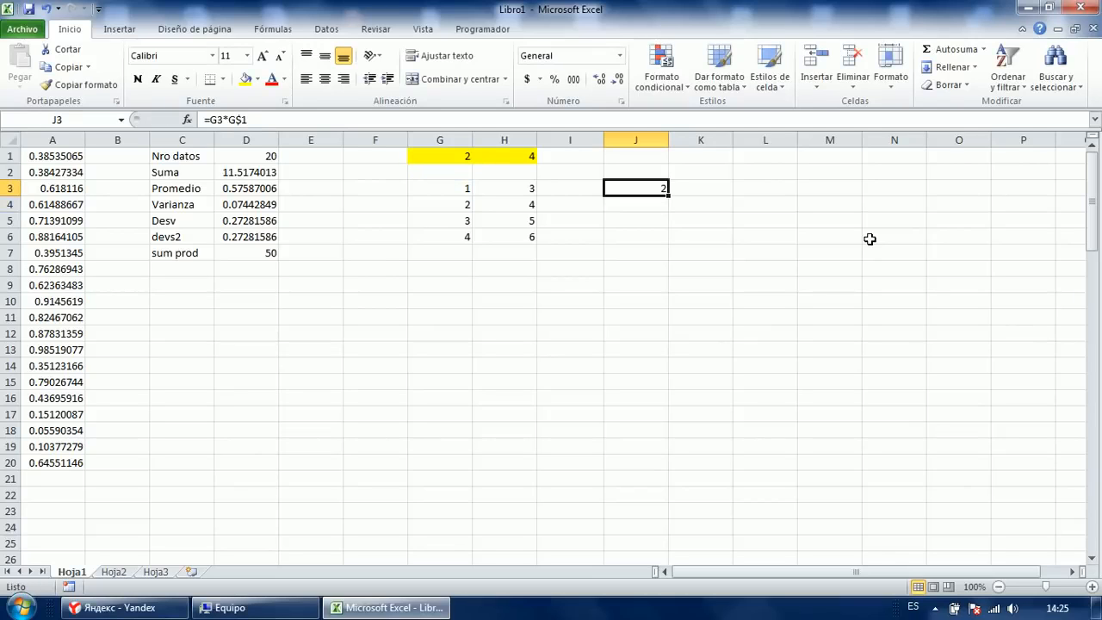
key("shift+Down")
key("shift+Down")
key("shift+Down")
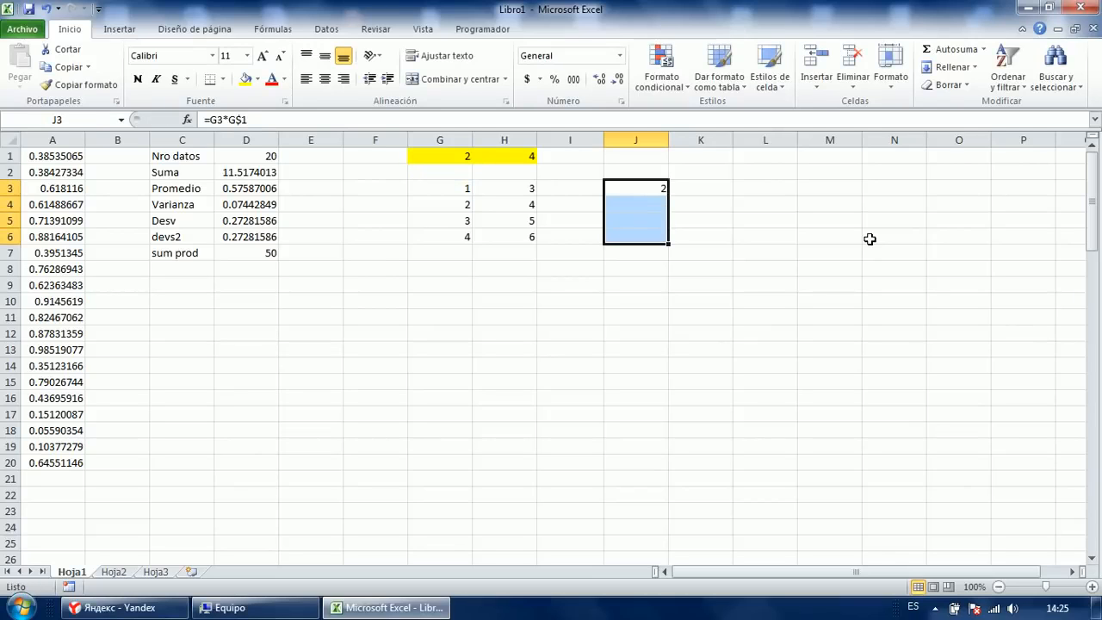
key("F2")
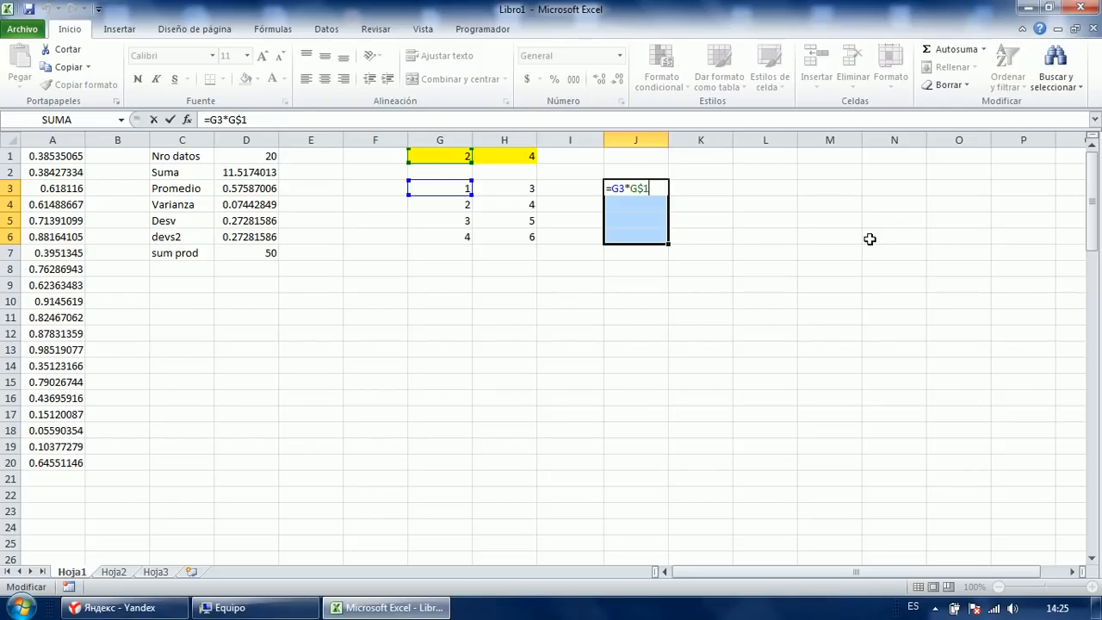
key("ctrl+Return")
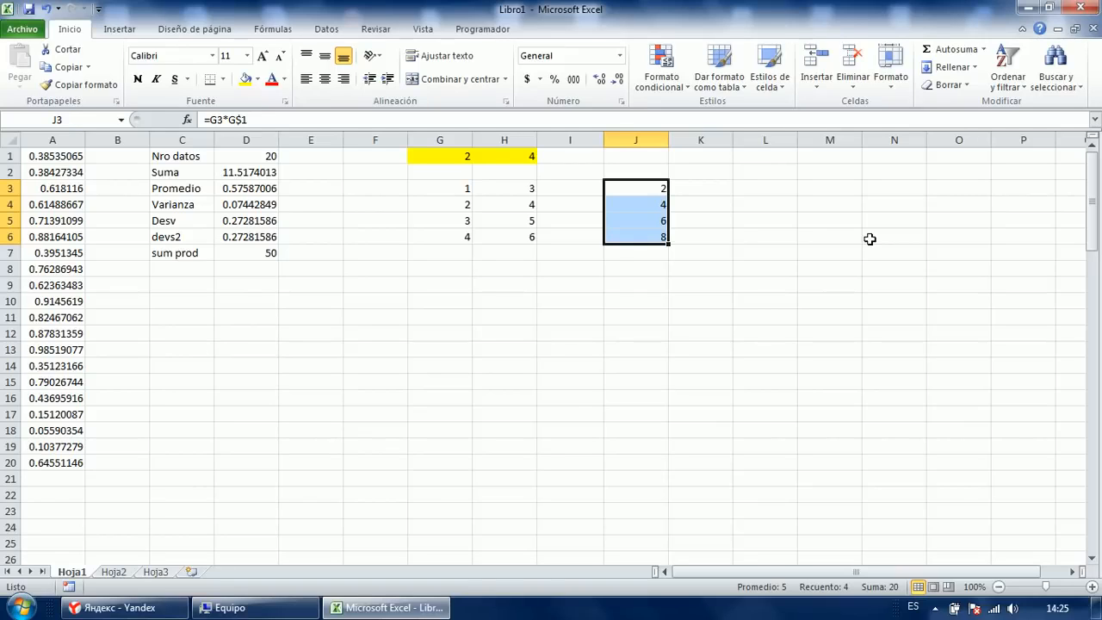
key("shift+Right")
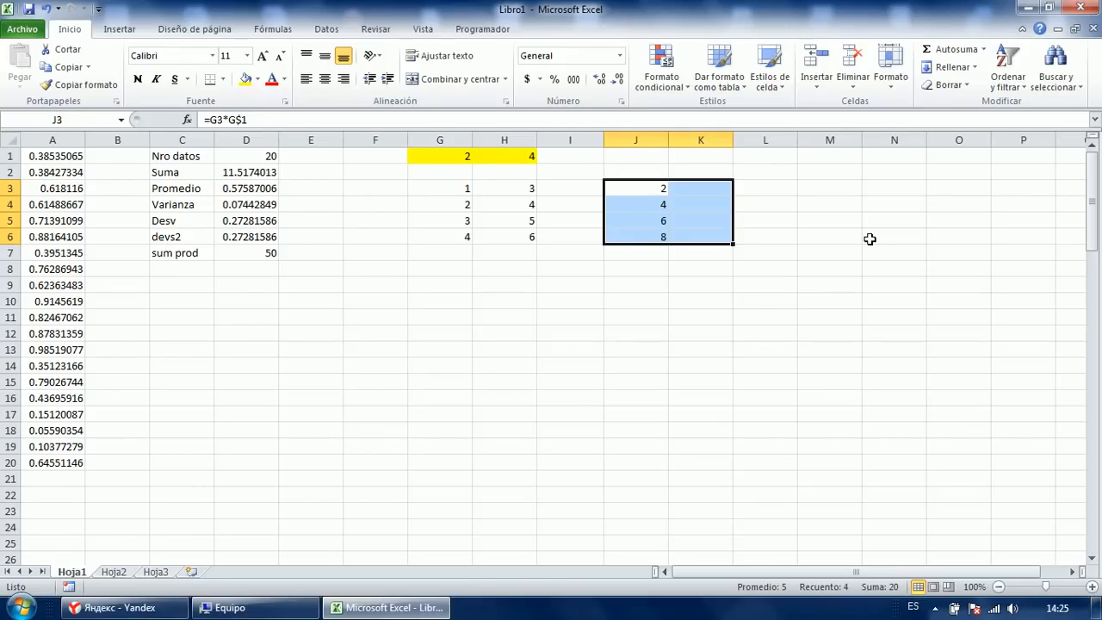
key("Left")
key("Right")
key("shift+Down")
key("shift+Down")
key("shift+Down")
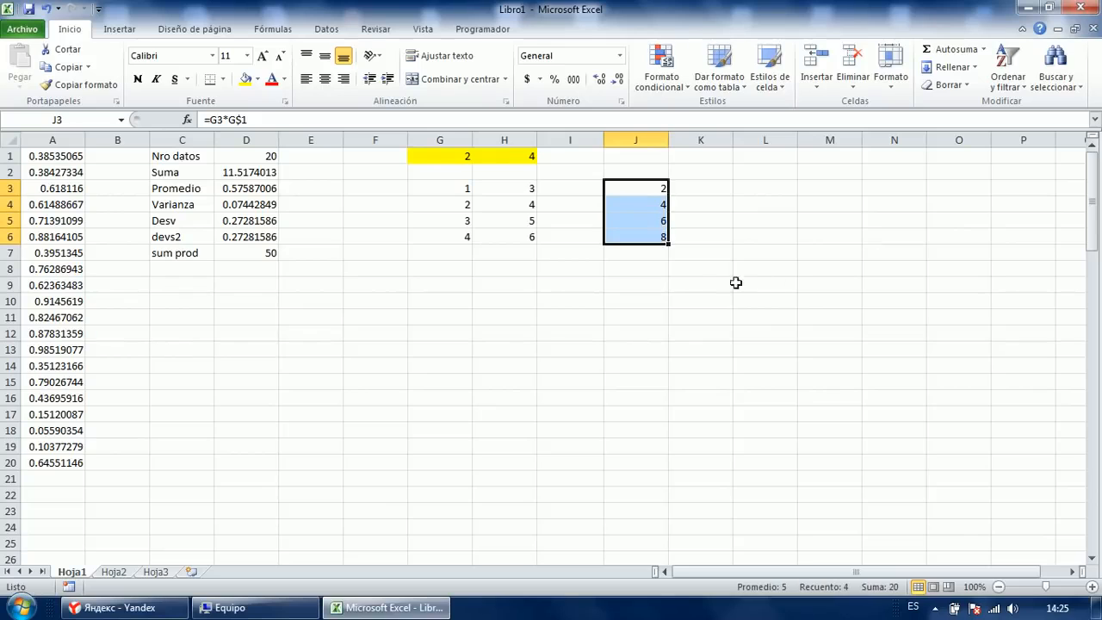
left_click_drag(669, 244, 715, 245)
Inspect the copied formulas in column K, starting with K3's =H3*H$1.
left_click(677, 285)
left_click(699, 182)
key("F2")
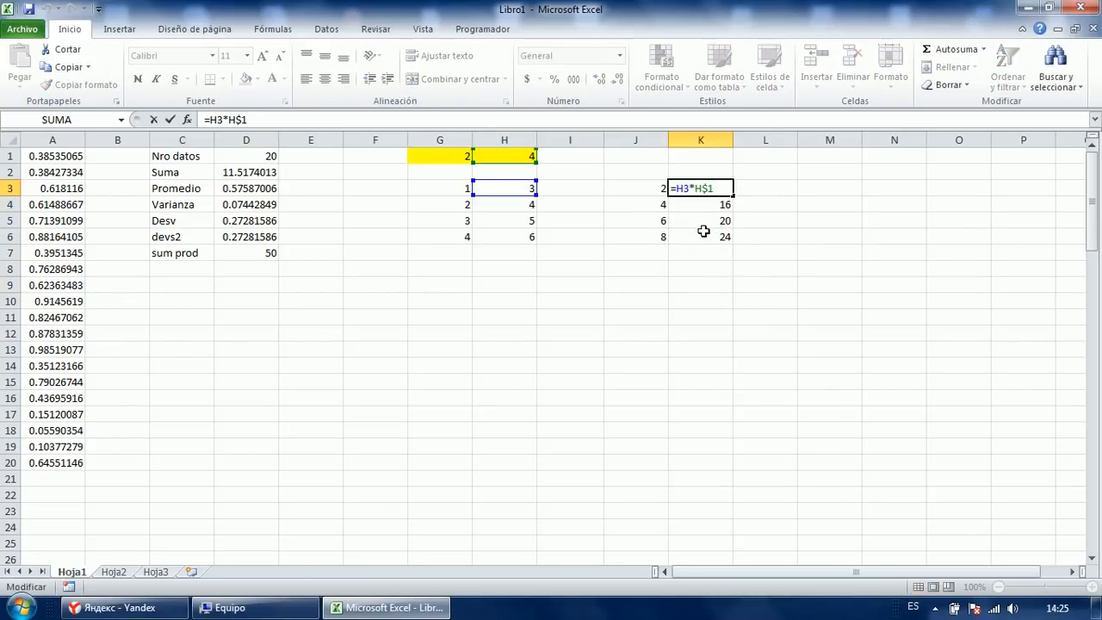
key("Escape")
key("Down")
key("F2")
key("Escape")
key("Down")
key("Down")
key("F2")
key("Escape")
key("Up")
key("Up")
key("Up")
Compare J3's and K3's formula references against the value in G1.
key("Left")
key("F2")
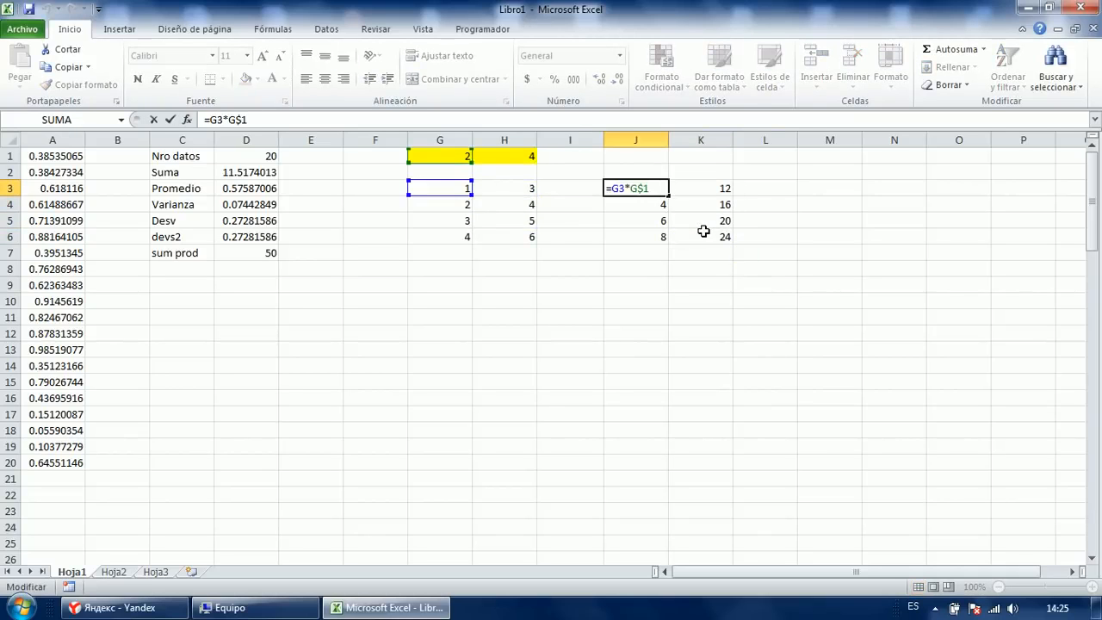
key("Escape")
left_click(435, 155)
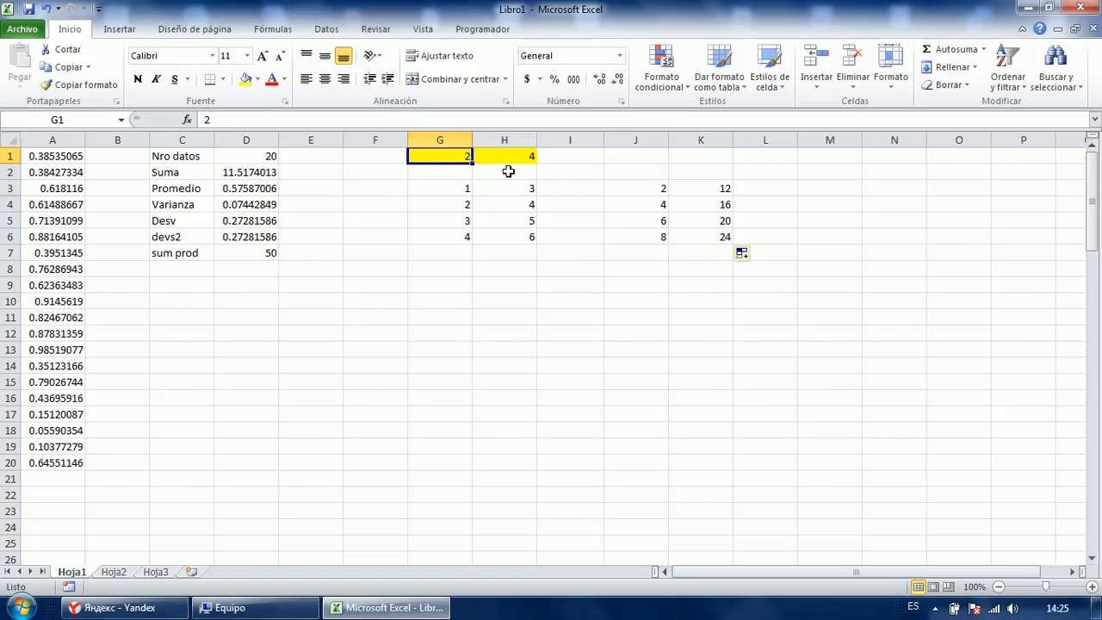
double_click(646, 189)
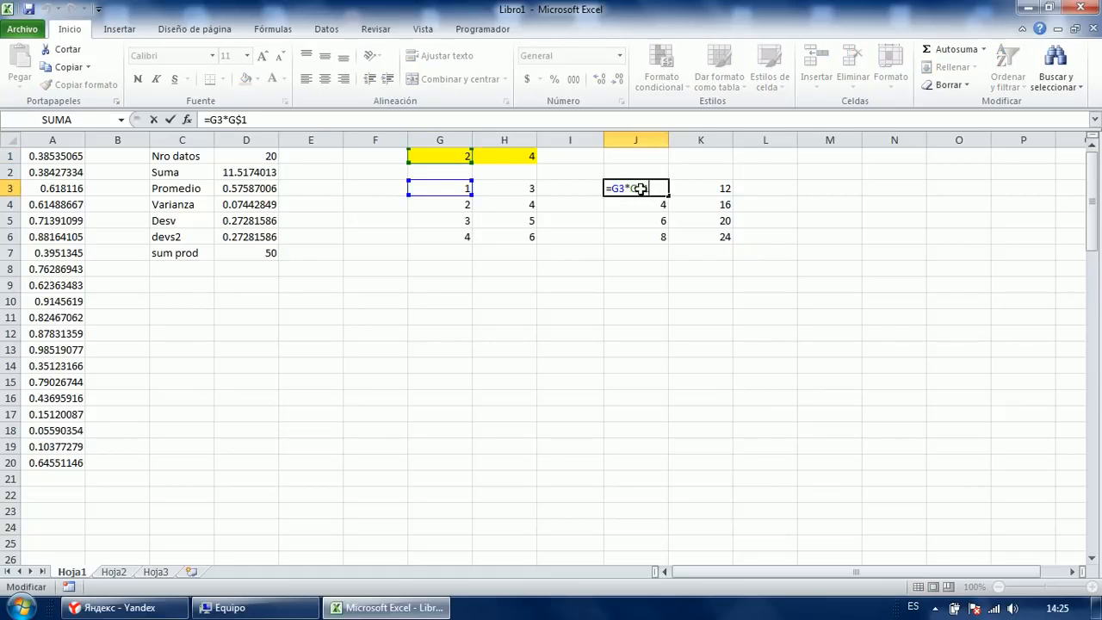
key("Escape")
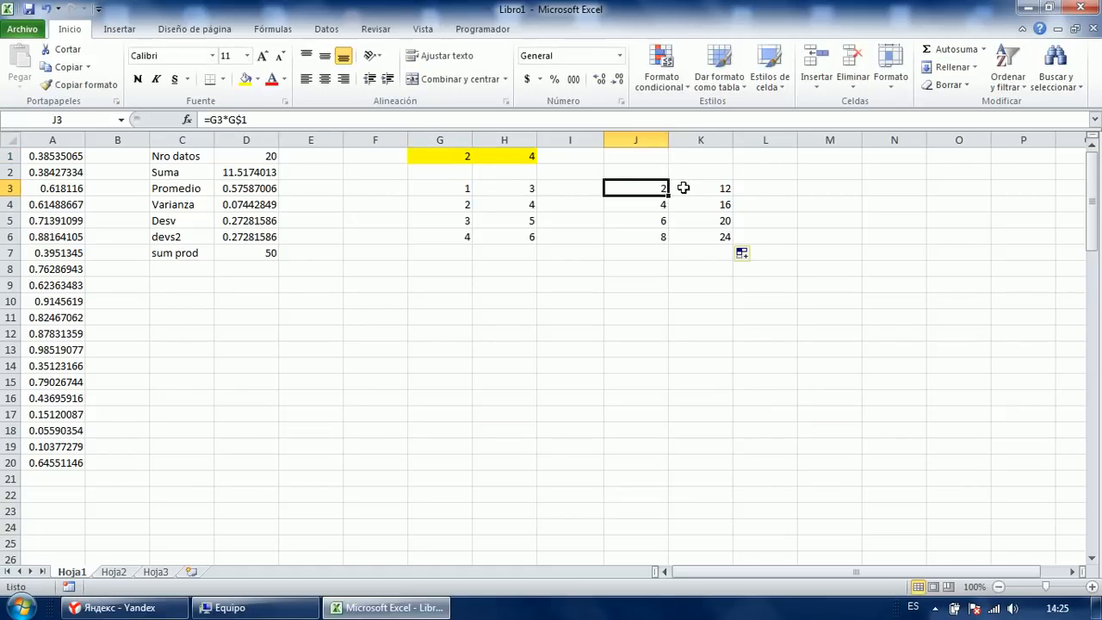
double_click(682, 188)
Clear the column K results and the values in J4:J6.
left_click_drag(704, 248, 698, 166)
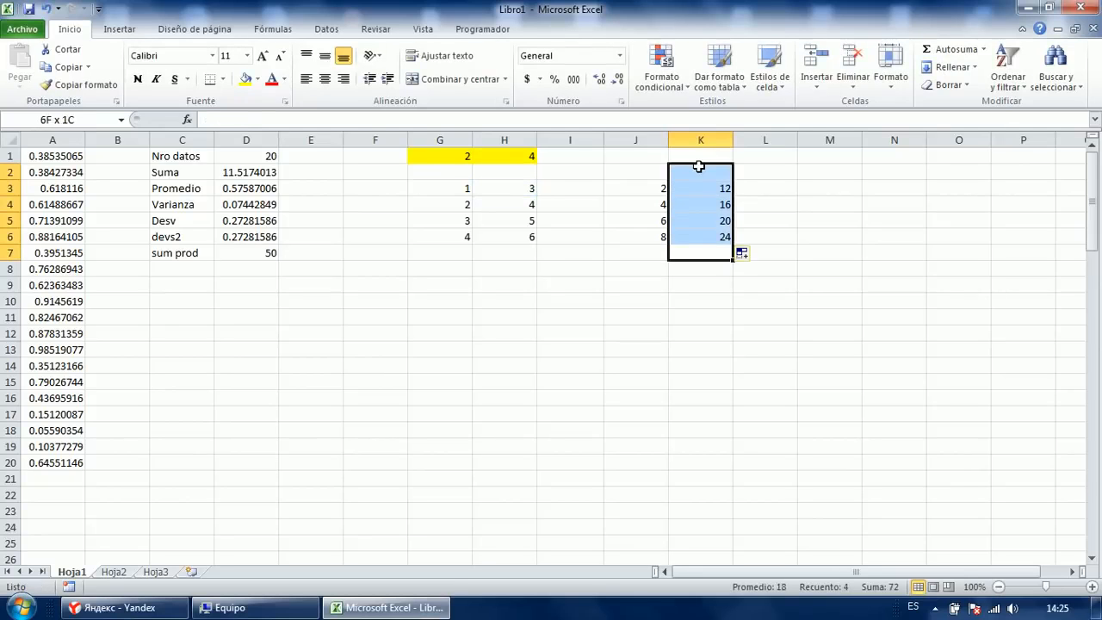
key("Delete")
left_click_drag(656, 209, 652, 317)
key("Delete")
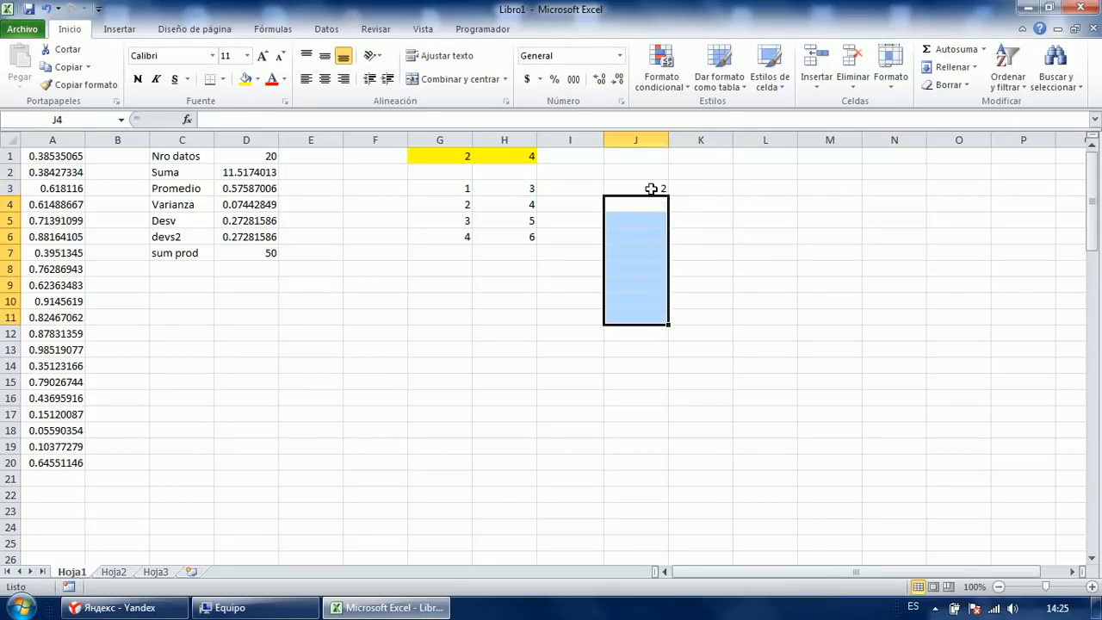
Enter =G3*G$1 into all of J3:K6 at once from J3, giving 2–8 and 12–24.
left_click(652, 189)
key("Down")
key("Down")
key("Down")
key("Right")
key("shift+Left")
key("shift+Left")
key("shift+Left")
key("shift+Up")
key("shift+Up")
key("shift+Up")
key("shift+Up")
key("shift+Up")
key("shift+Down")
key("shift+Down")
key("shift+Right")
key("shift+Right")
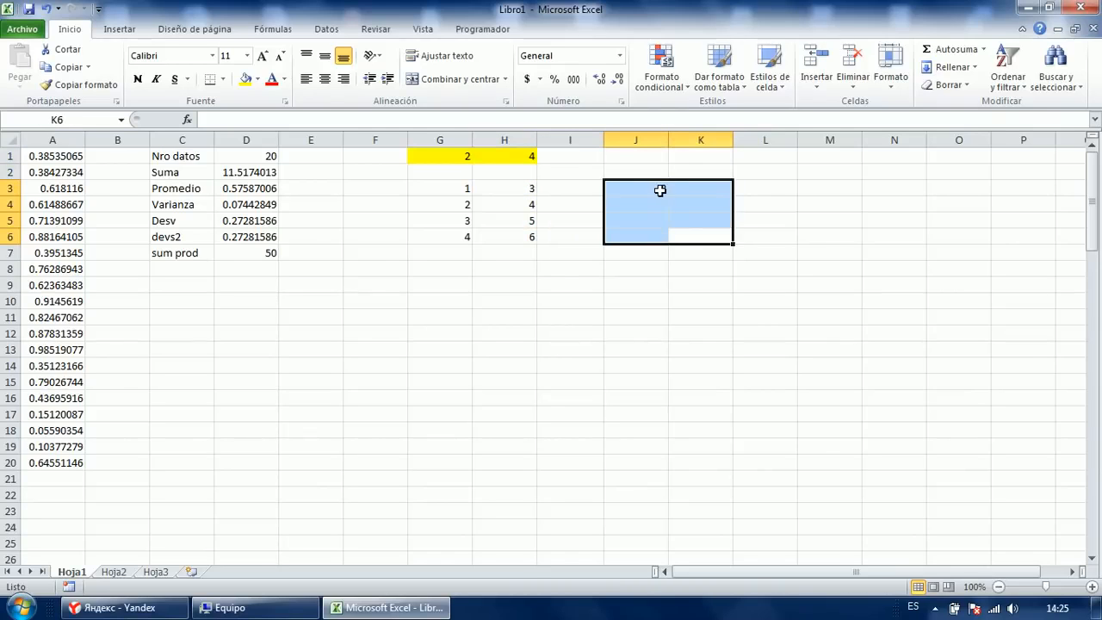
key("Return")
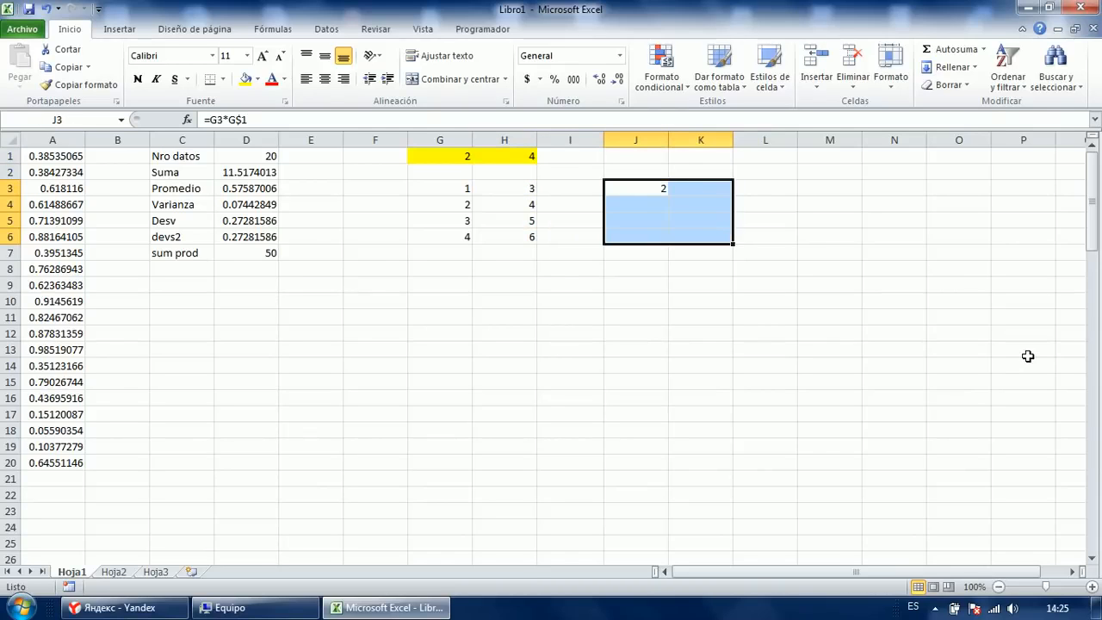
key("F2")
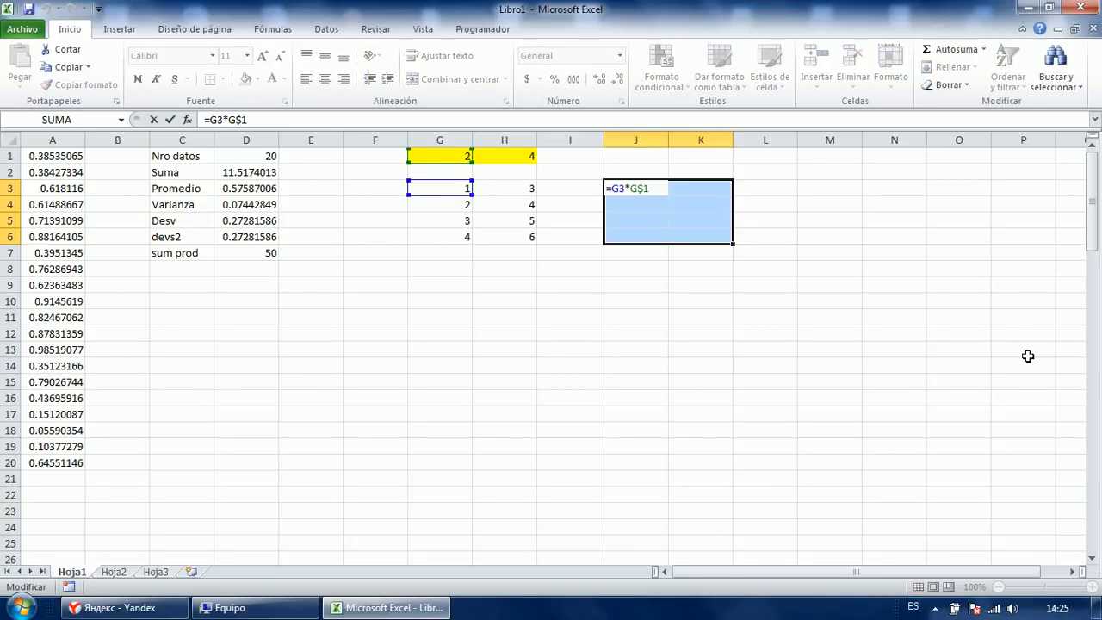
key("ctrl+Return")
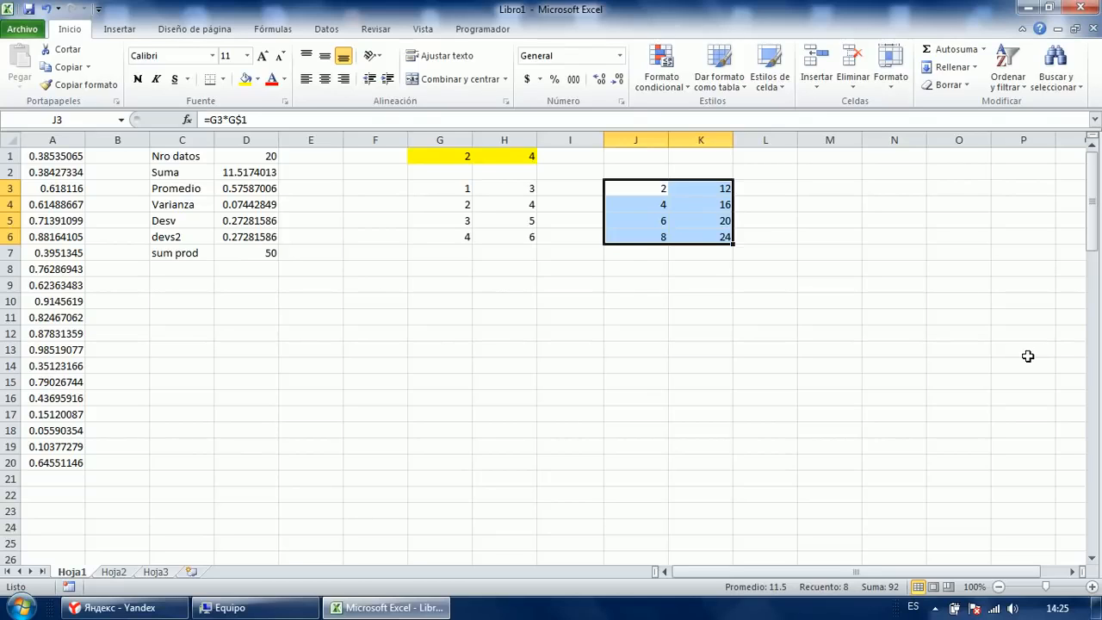
key("Left")
key("Left")
key("Left")
key("Left")
key("Left")
key("Left")
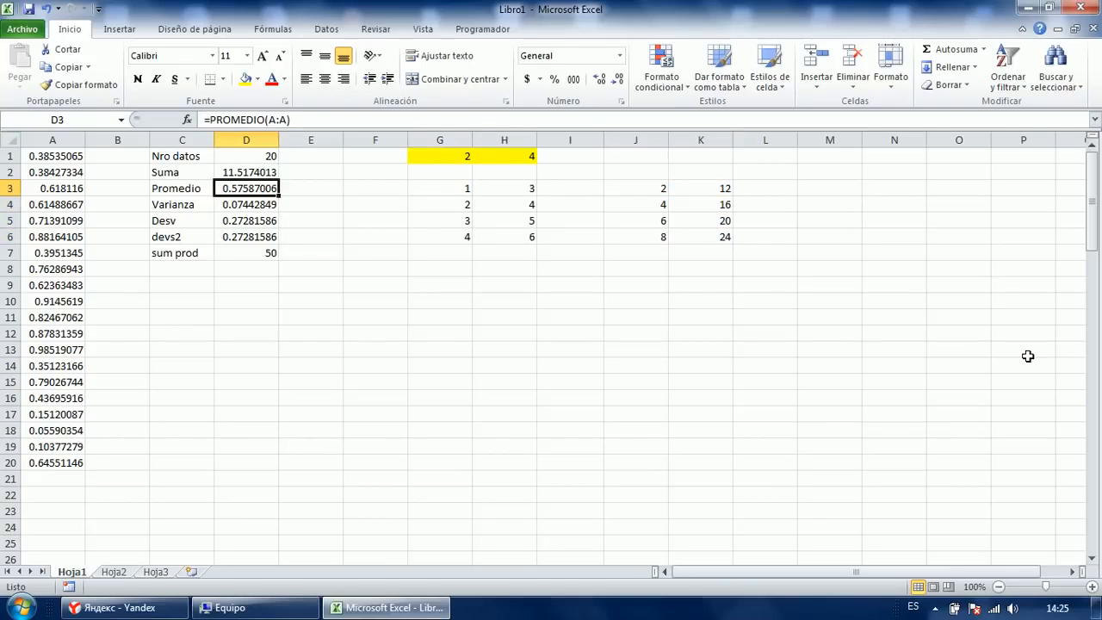
Fill all ten cells of F8:G12 with the text 'ss'.
key("Right")
key("Right")
key("Right")
key("shift+Right")
key("shift+Right")
key("shift+Down")
key("shift+Down")
key("shift+Down")
key("shift+Right")
key("shift+Right")
key("Left")
key("Left")
key("Right")
key("Right")
key("Right")
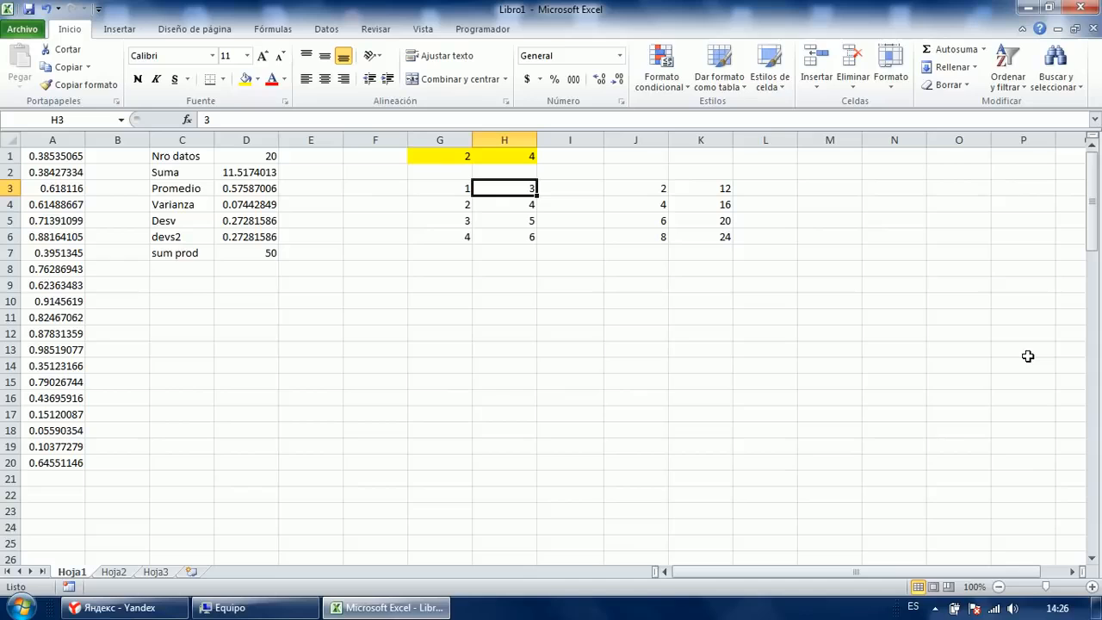
key("Left")
key("shift+Right")
key("Left")
key("shift+Right")
key("shift+Right")
key("Down")
key("Down")
key("Down")
key("Down")
key("Down")
key("shift+Right")
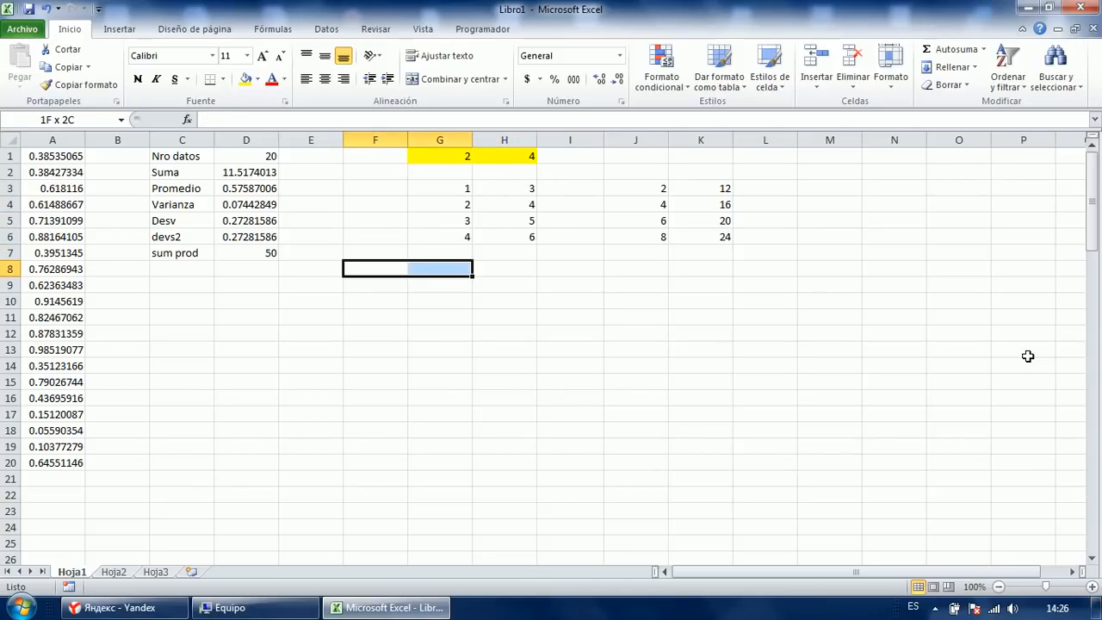
key("shift+Down")
key("shift+Down")
key("shift+Down")
key("shift+Down")
type("ss")
key("ctrl+Return")
Enter J3's =G3*G$1 formula into the whole J3:K6 block.
key("Up")
key("Up")
key("Up")
key("Right")
key("Right")
key("Right")
key("Right")
key("Right")
key("Up")
key("Left")
key("Up")
key("shift+Right")
key("shift+Down")
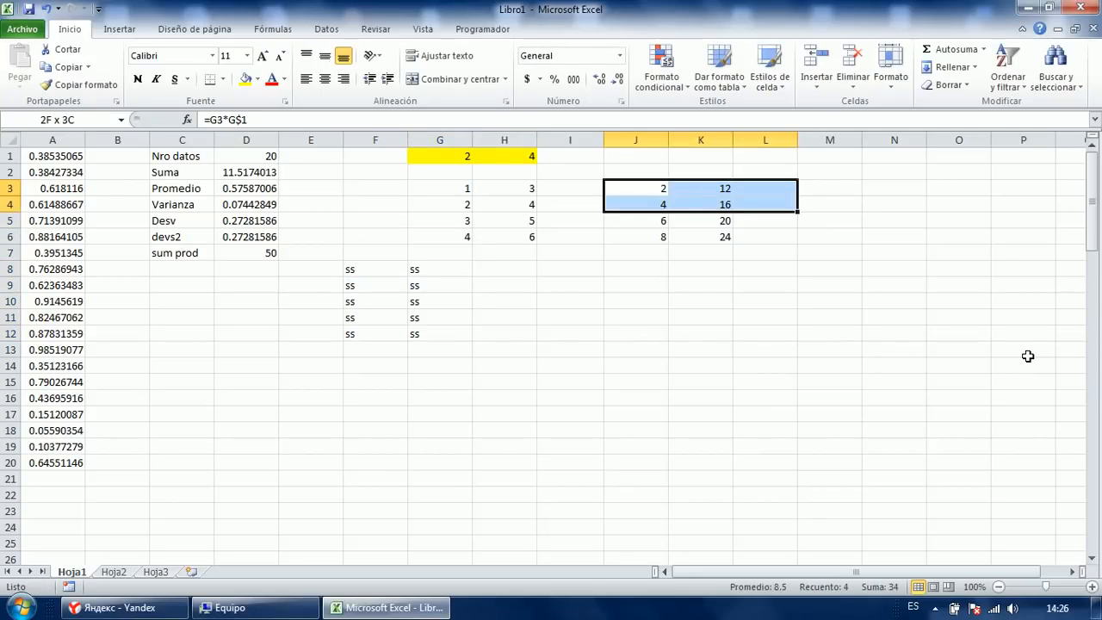
key("shift+Down")
key("shift+Down")
key("F2")
key("ctrl+Return")
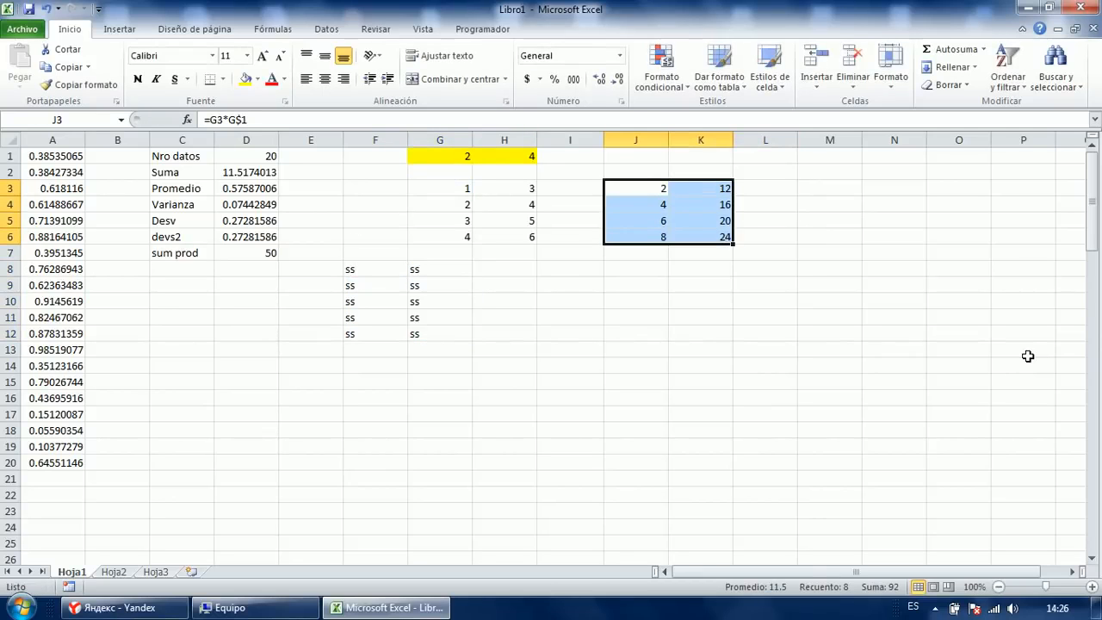
Clear J4:K6, fill J3 down to J6, and enter =H3*H$1 into K3:K6.
key("Left")
key("Right")
key("Down")
key("shift+Right")
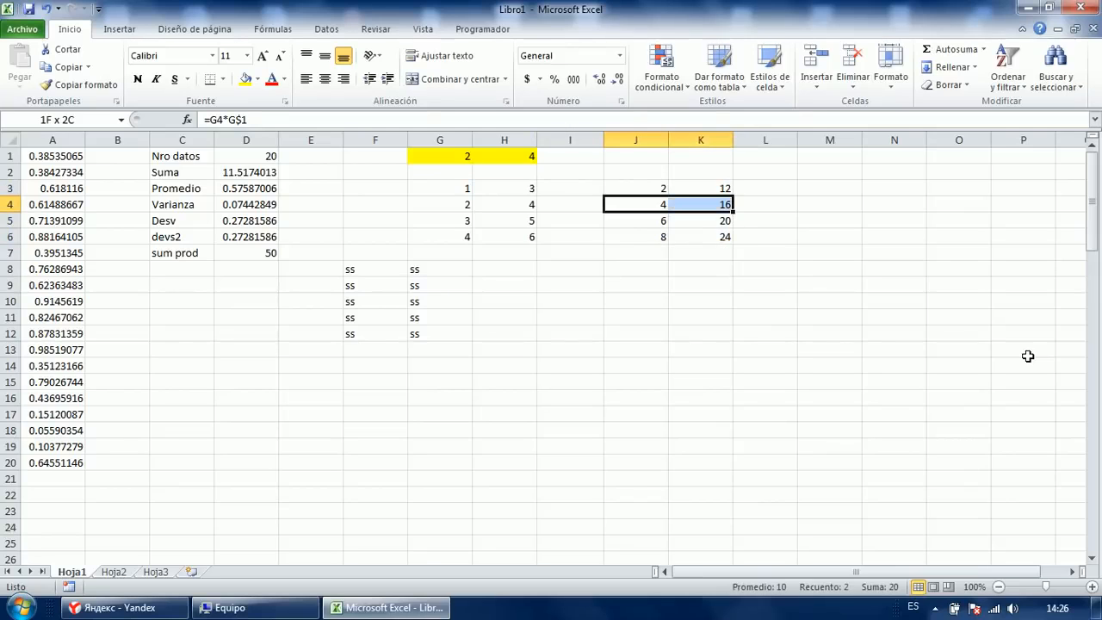
key("shift+Down")
key("shift+Down")
key("Delete")
key("Up")
key("shift+Down")
key("shift+Down")
key("shift+Down")
key("ctrl+d")
key("Right")
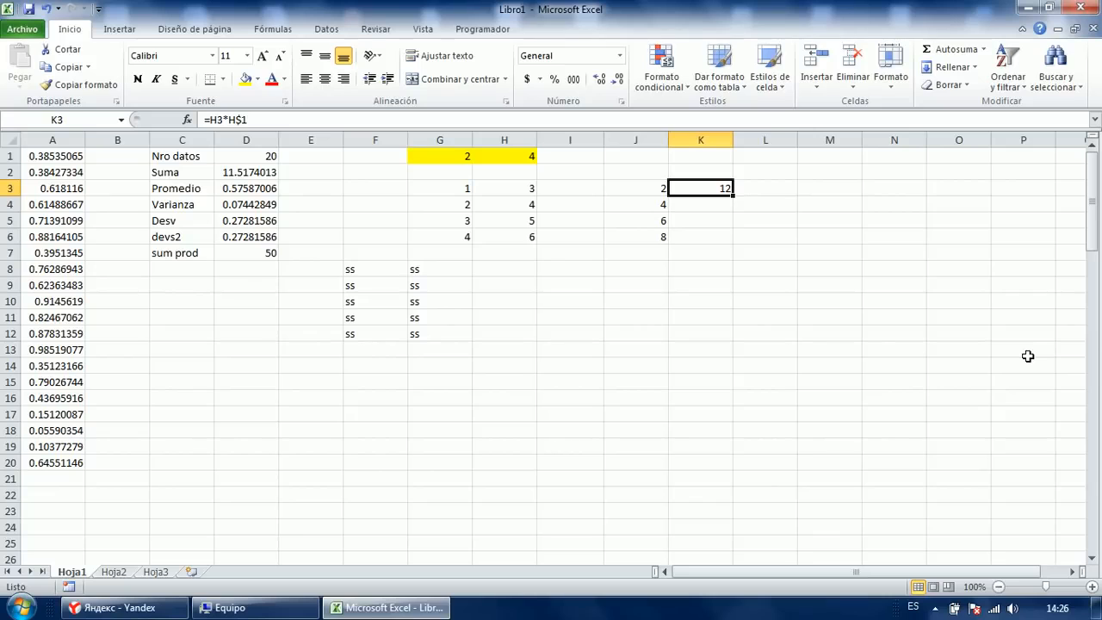
key("shift+Down")
key("shift+Down")
key("shift+Down")
key("F2")
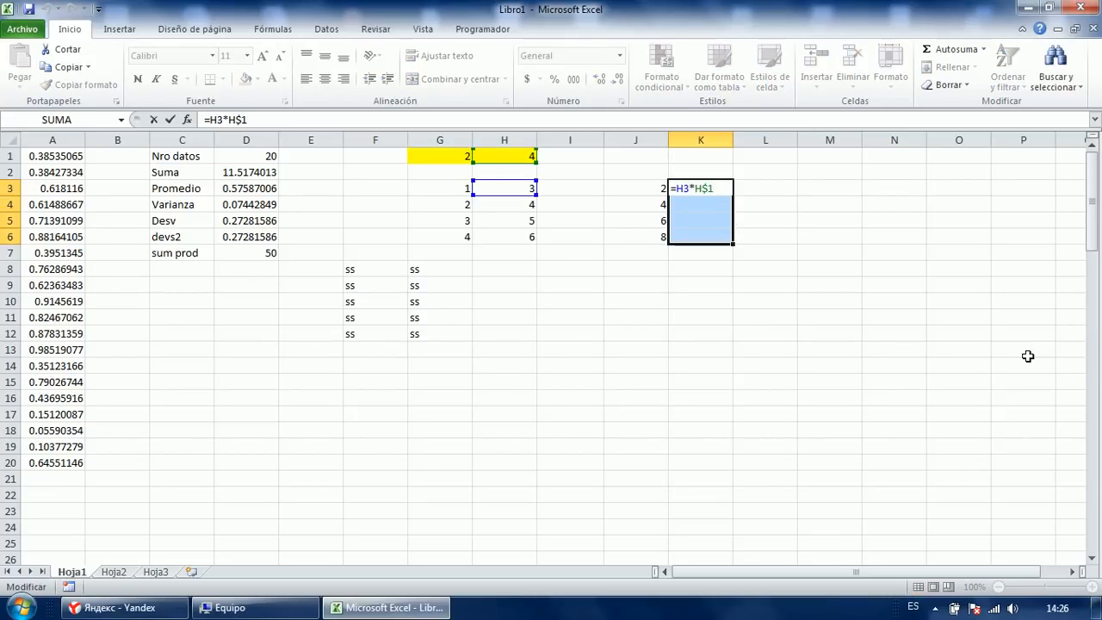
key("ctrl+Return")
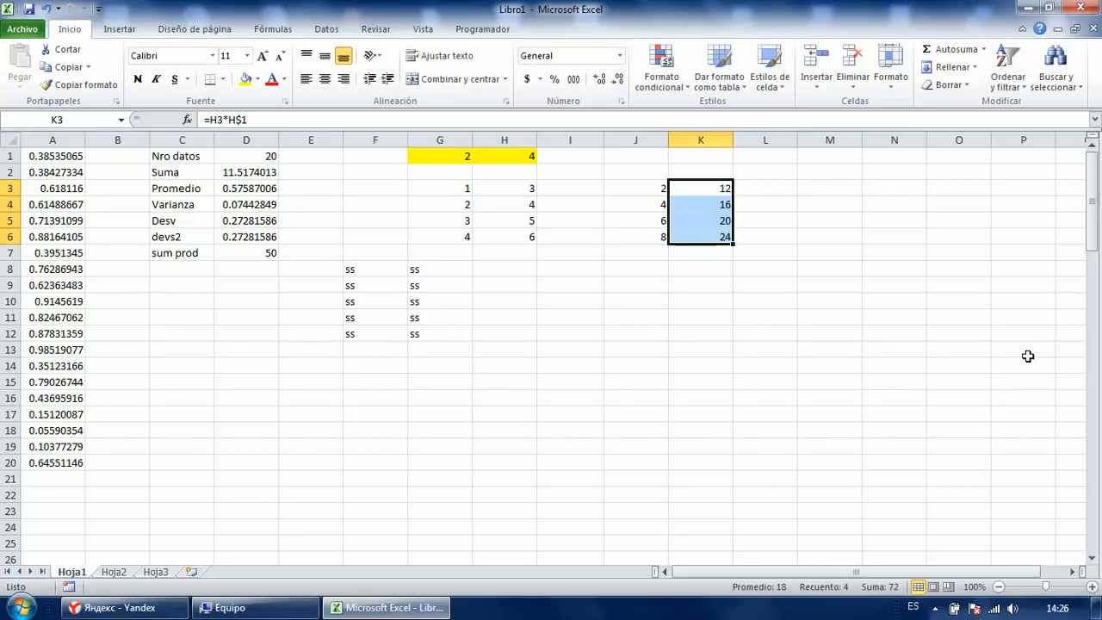
Review D1's =CONTAR(A:A) count of 20 and D2's =SUMA(A:A) formula.
key("Left")
key("Left")
key("Left")
key("Left")
key("Left")
key("Left")
key("Left")
key("Up")
key("Up")
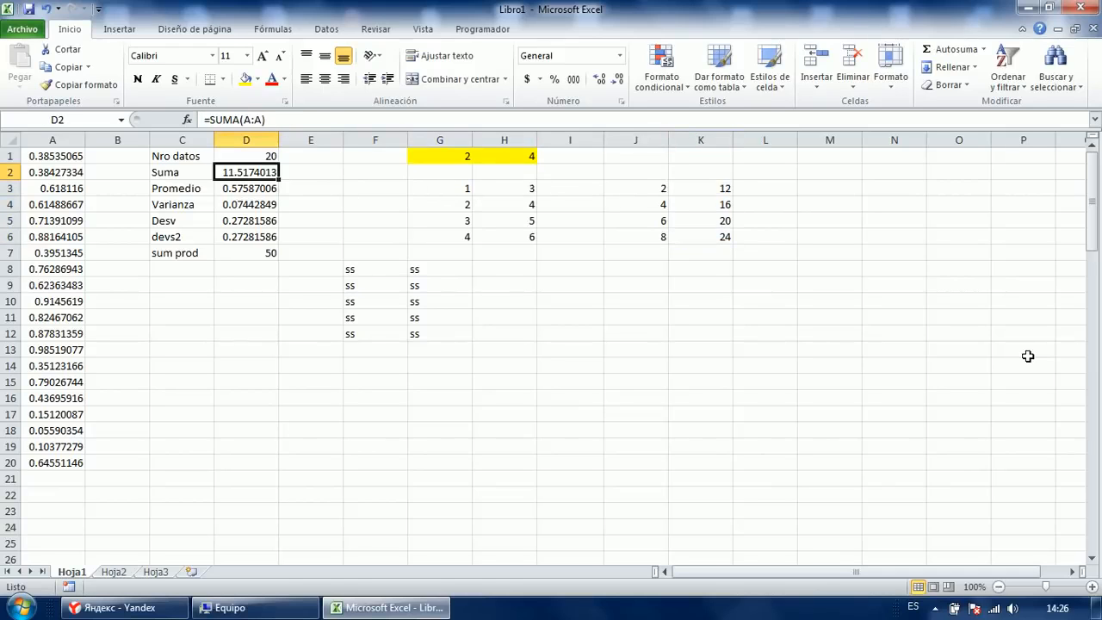
key("F2")
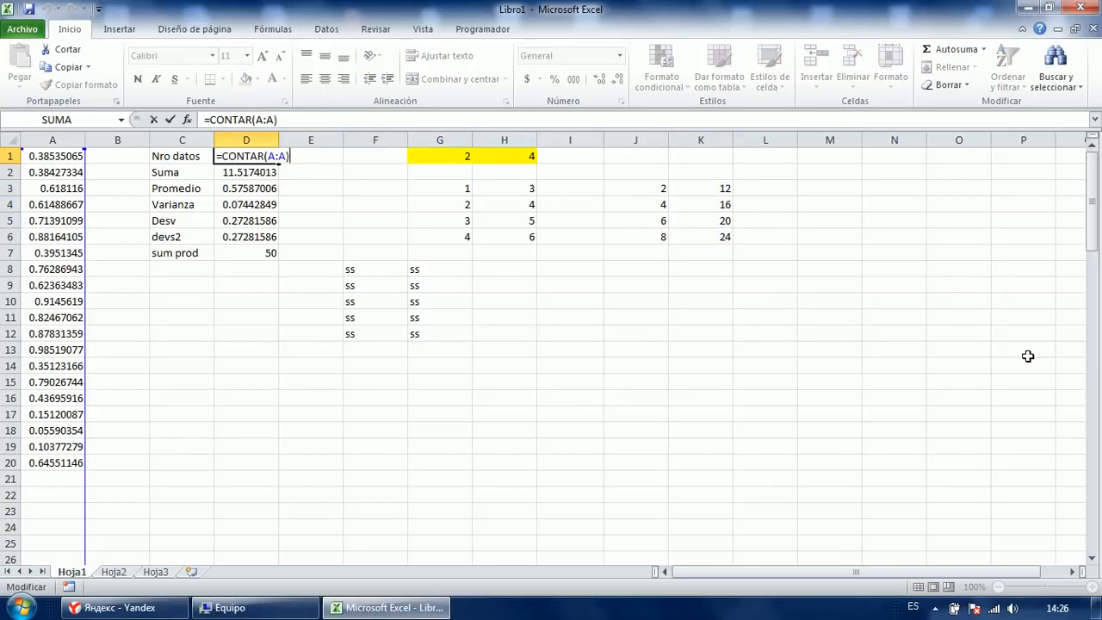
key("Return")
key("F2")
key("Escape")
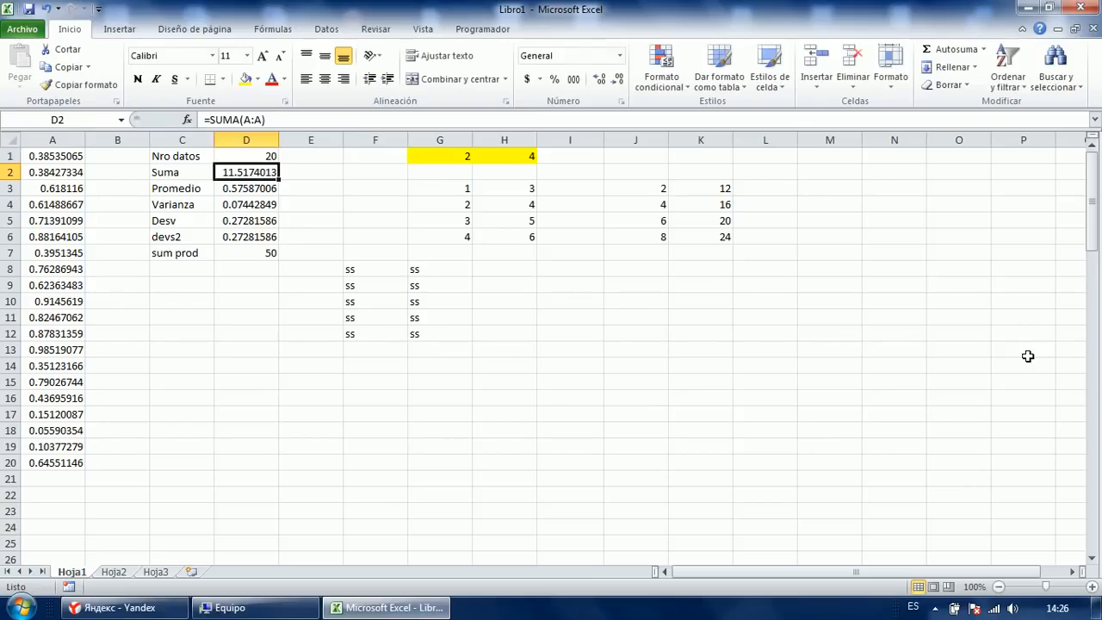
key("Up")
key("F2")
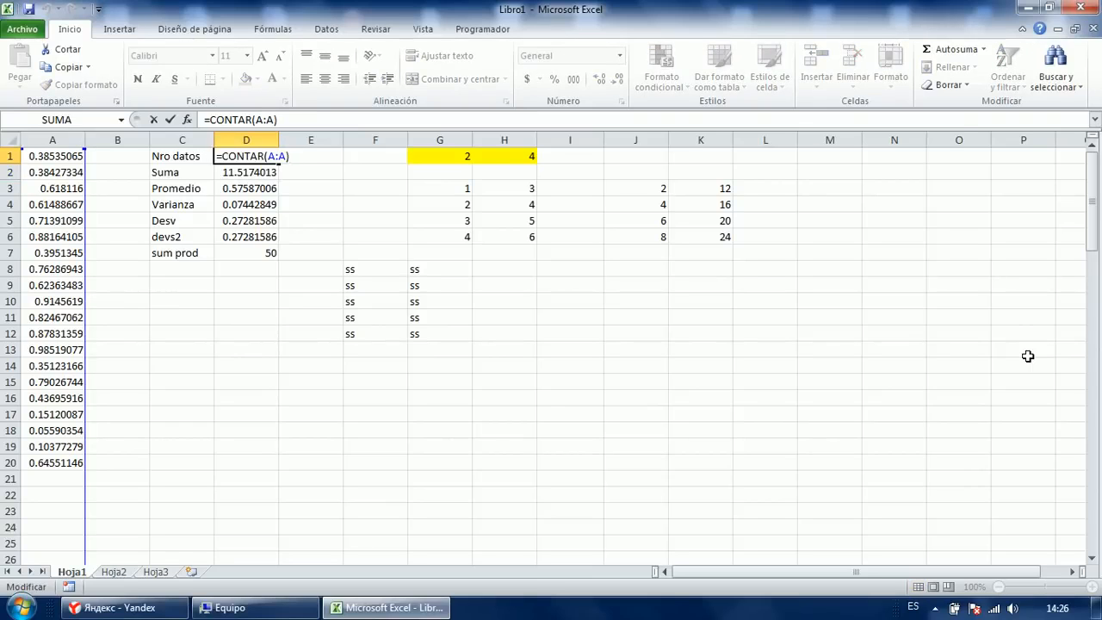
key("Escape")
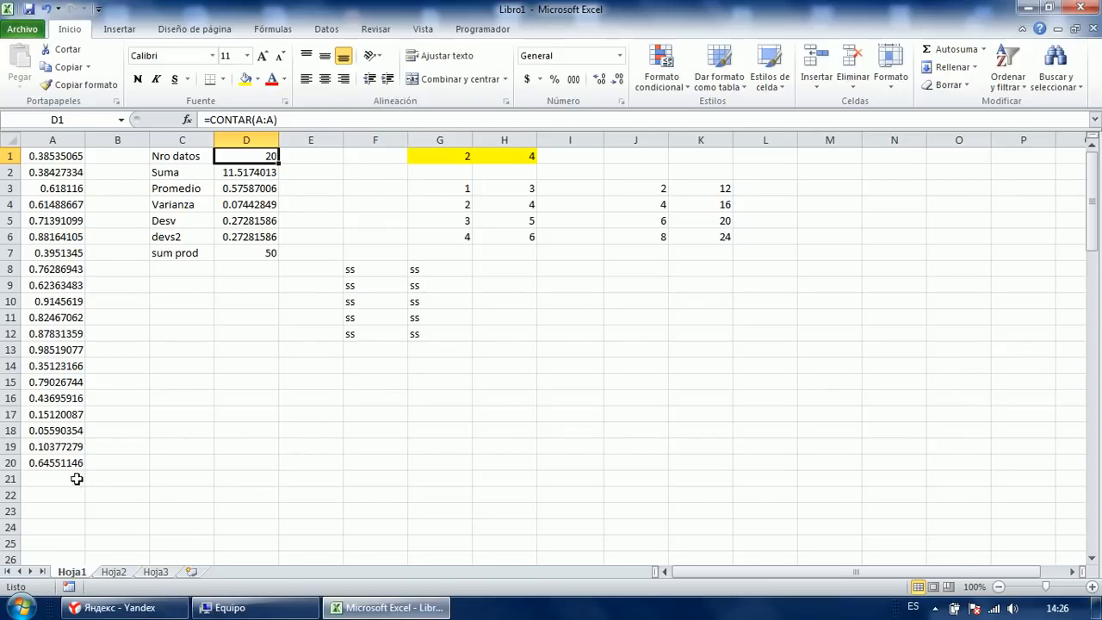
Type the text 'sdfghjk' into A21 below the numbers.
left_click(77, 478)
type("sdfghjk")
key("Return")
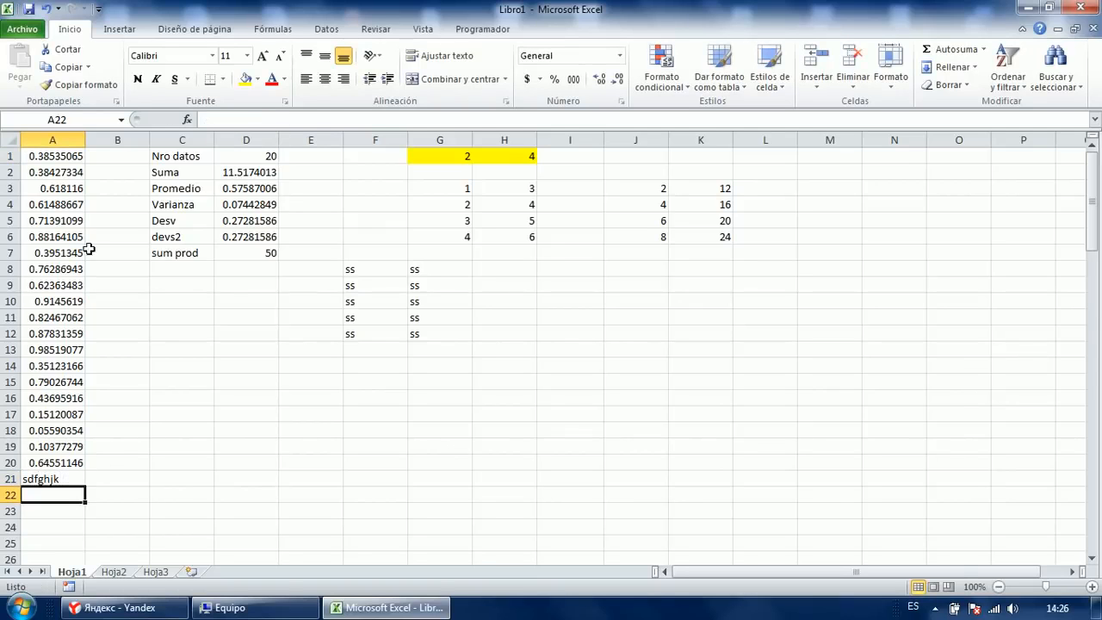
left_click(224, 156)
left_click(67, 479)
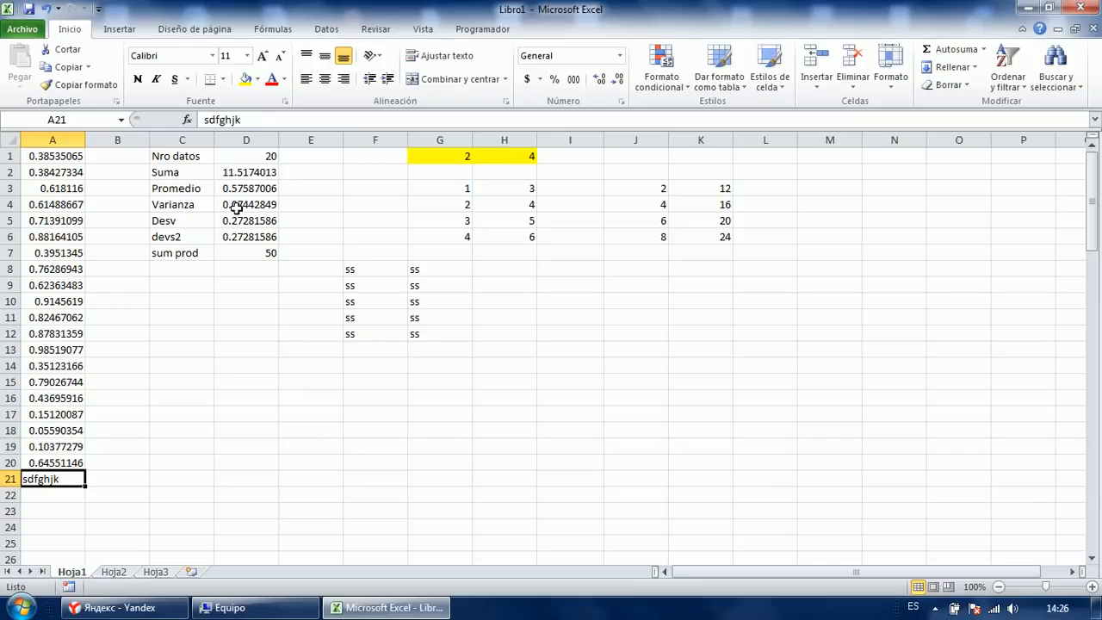
Enter =CONTARA(A:A) in E1, counting 21 non-empty cells in column A.
left_click(297, 154)
type("=")
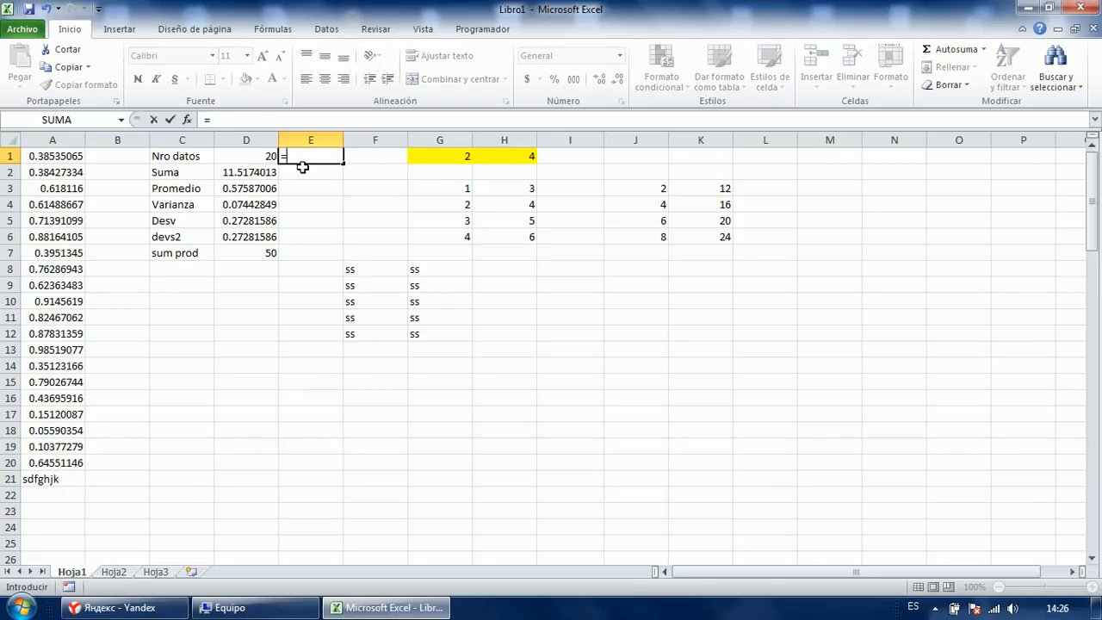
type("contara")
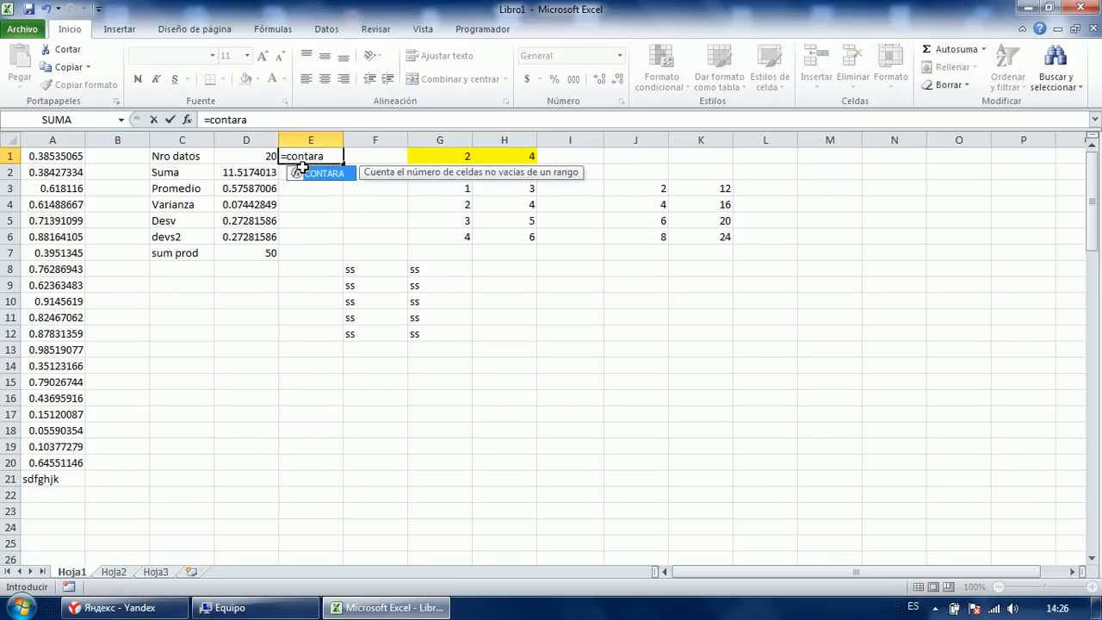
key("Tab")
key("Left")
key("Left")
key("Left")
key("Left")
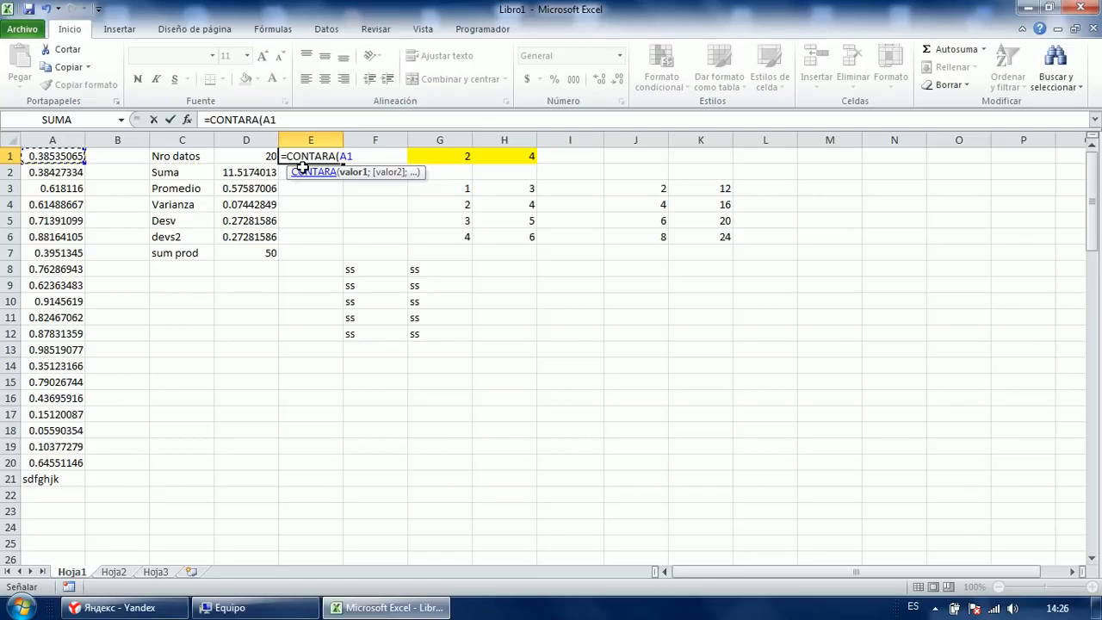
key("ctrl+space")
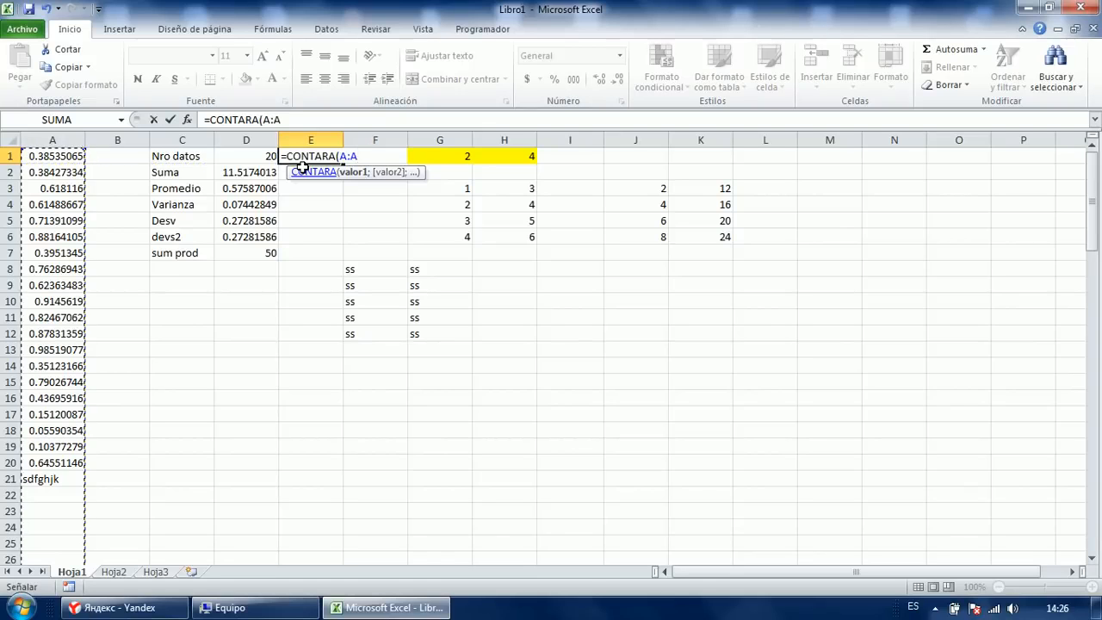
type(")")
key("ctrl+Return")
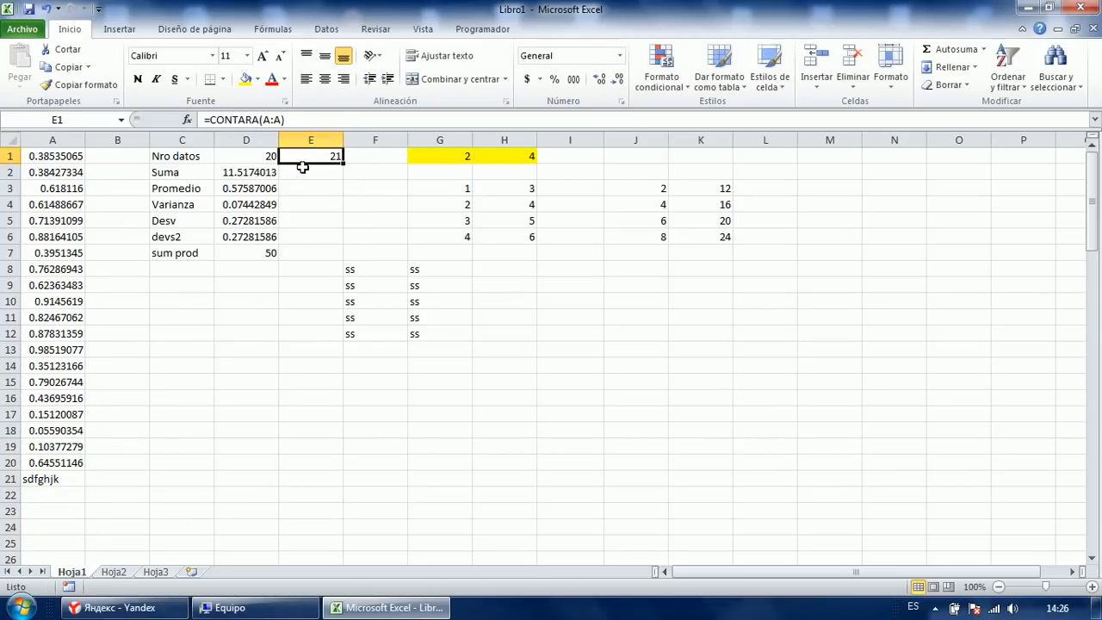
Review the SUMA, average and VAR.P formulas in D2:D4.
key("Left")
key("Down")
key("F2")
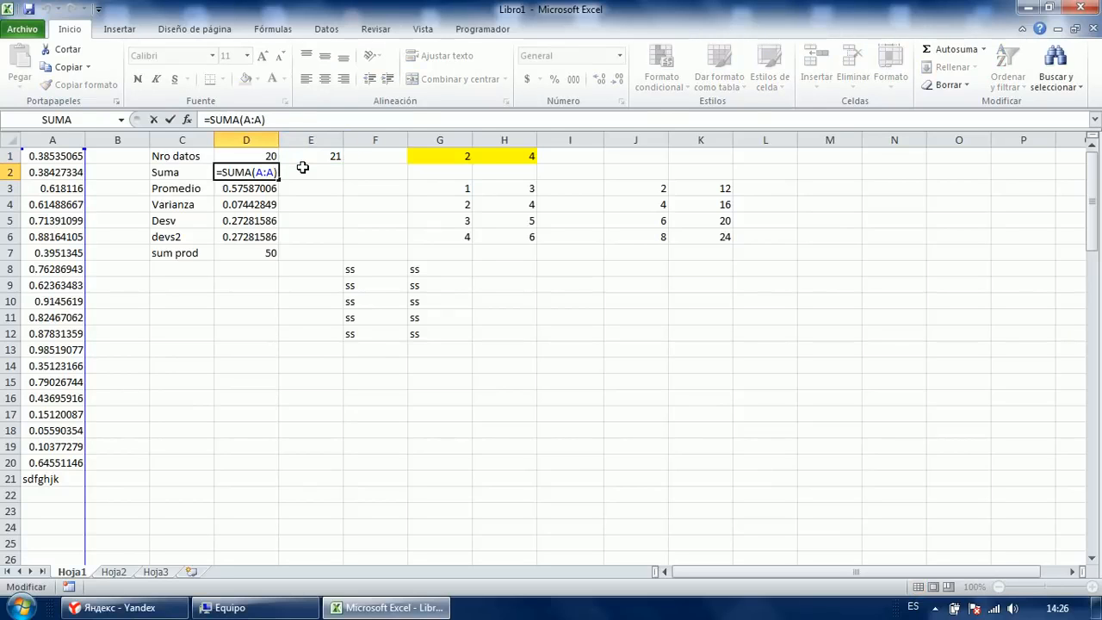
key("Return")
key("F2")
key("Escape")
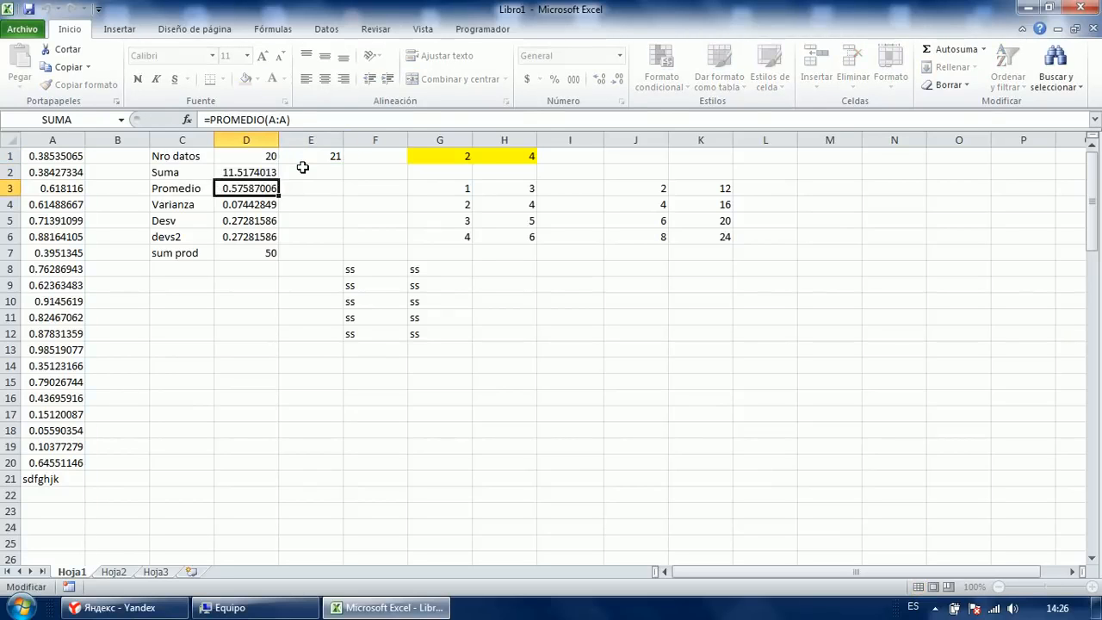
key("Down")
key("F2")
key("Return")
Review the DESVEST.P, RAIZ(D4) and SUMAPRODUCTO formulas in D5:D7.
key("F2")
key("Return")
key("F2")
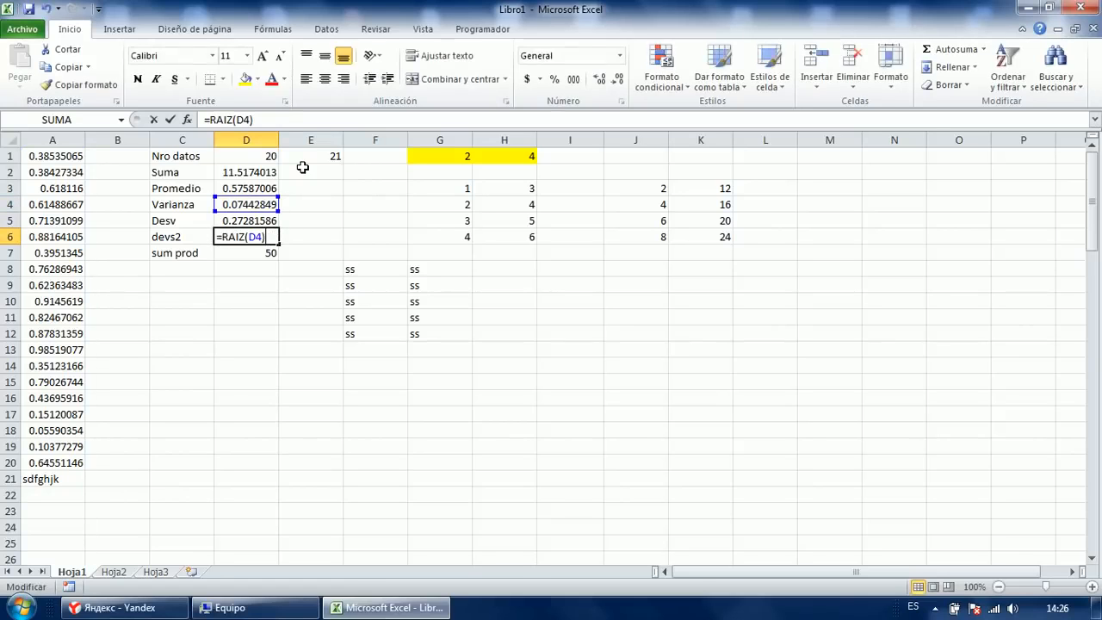
key("Escape")
key("Down")
key("F2")
key("Escape")
key("F2")
key("Tab")
key("Right")
key("Right")
key("Right")
key("Up")
key("Up")
key("Up")
Delete all data in the range A1:K21.
left_click_drag(81, 157, 703, 484)
key("Delete")
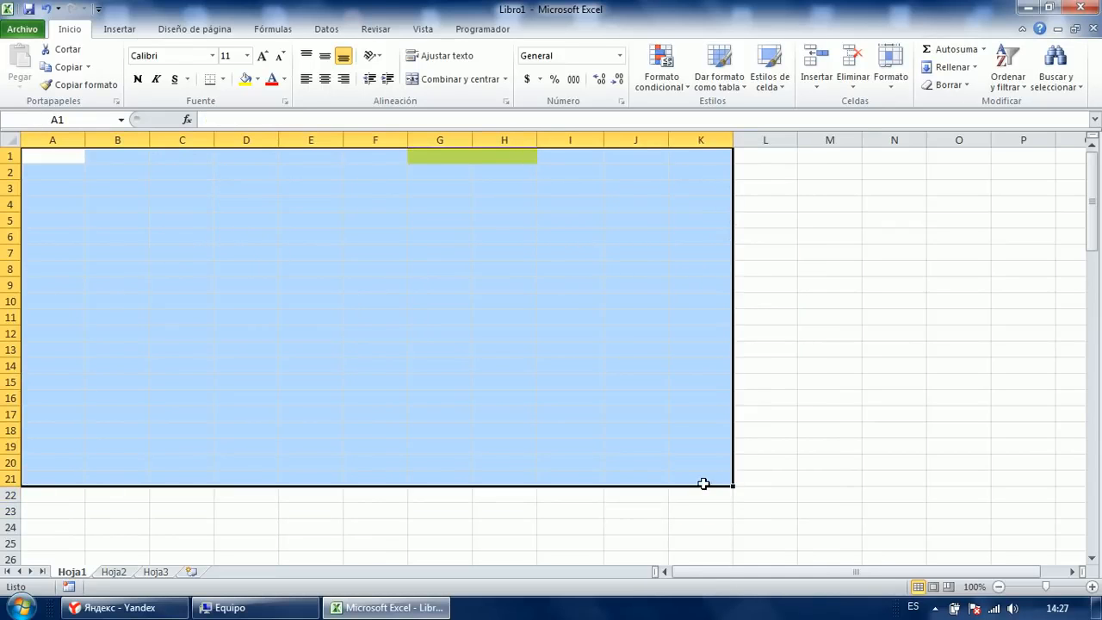
left_click(526, 447)
Remove the yellow fill from G1:H1 by extending blank F1's formatting across them.
left_click(436, 303)
left_click(388, 161)
left_click_drag(408, 164, 572, 161)
left_click(441, 254)
left_click(317, 266)
left_click(201, 232)
left_click(180, 193)
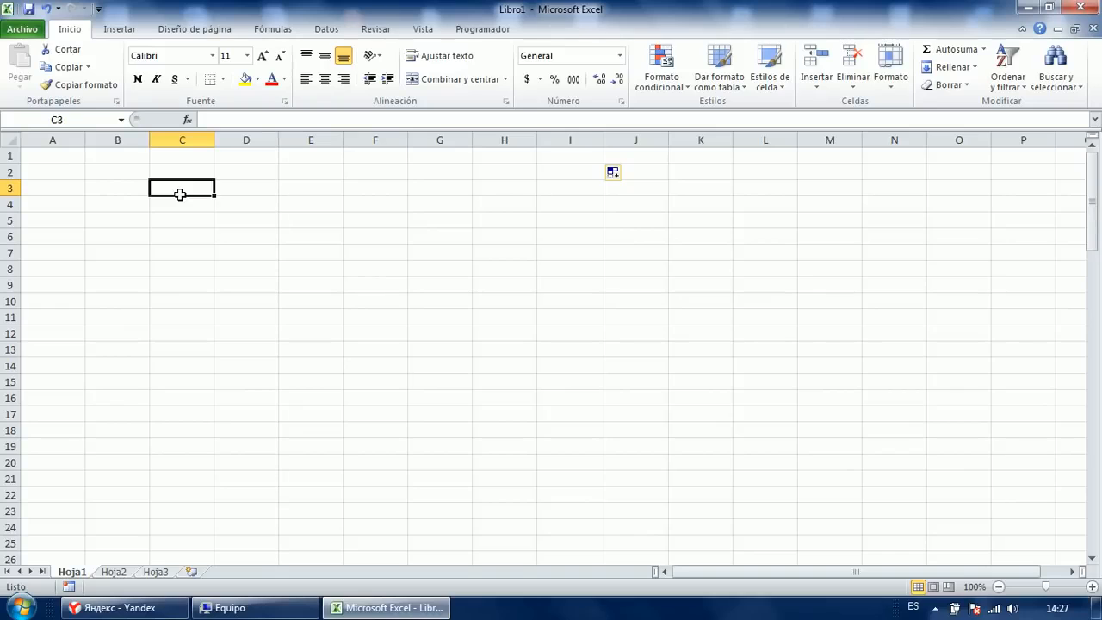
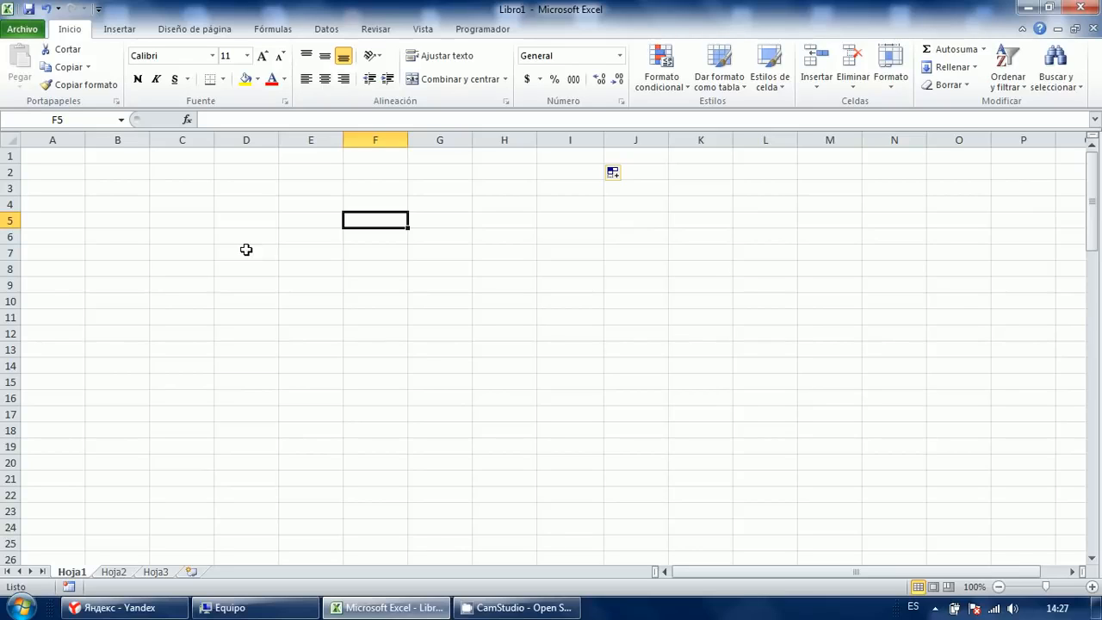
Select cell A1 on the empty sheet and open the Go To dialog with F5.
left_click(75, 156)
left_click(181, 221)
left_click(120, 217)
left_click(77, 188)
left_click(97, 172)
left_click(114, 229)
left_click(76, 209)
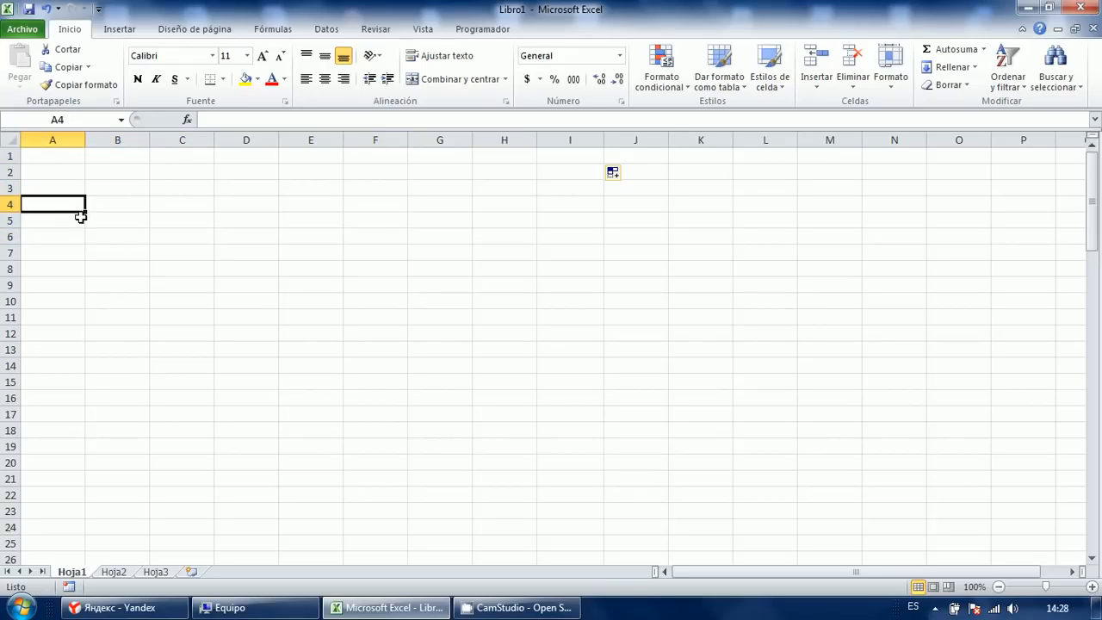
left_click(101, 187)
left_click(69, 157)
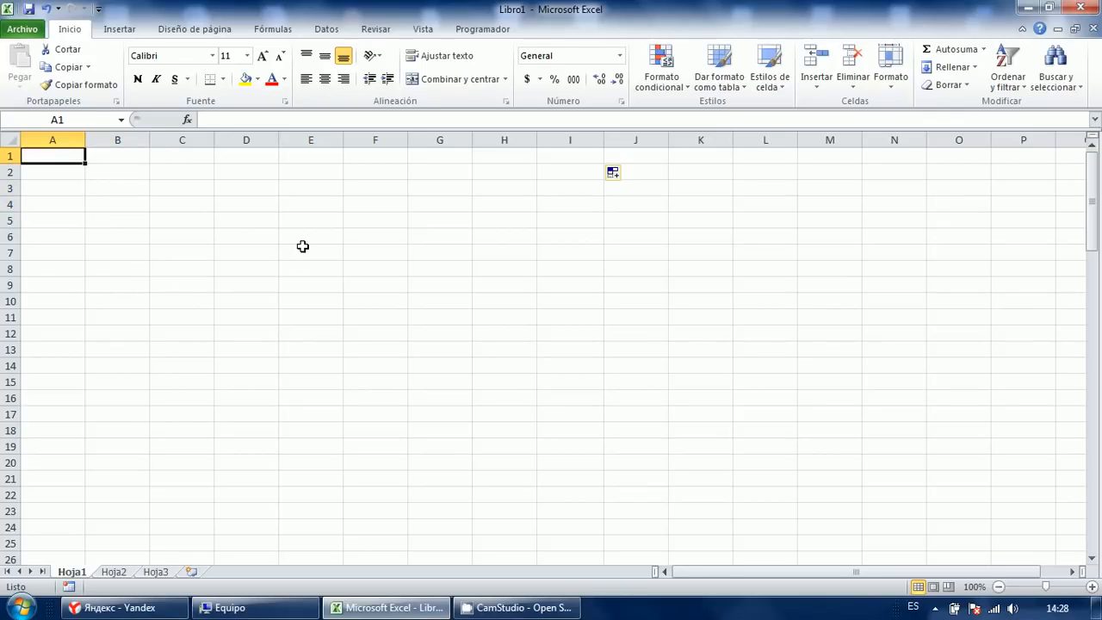
key("F5")
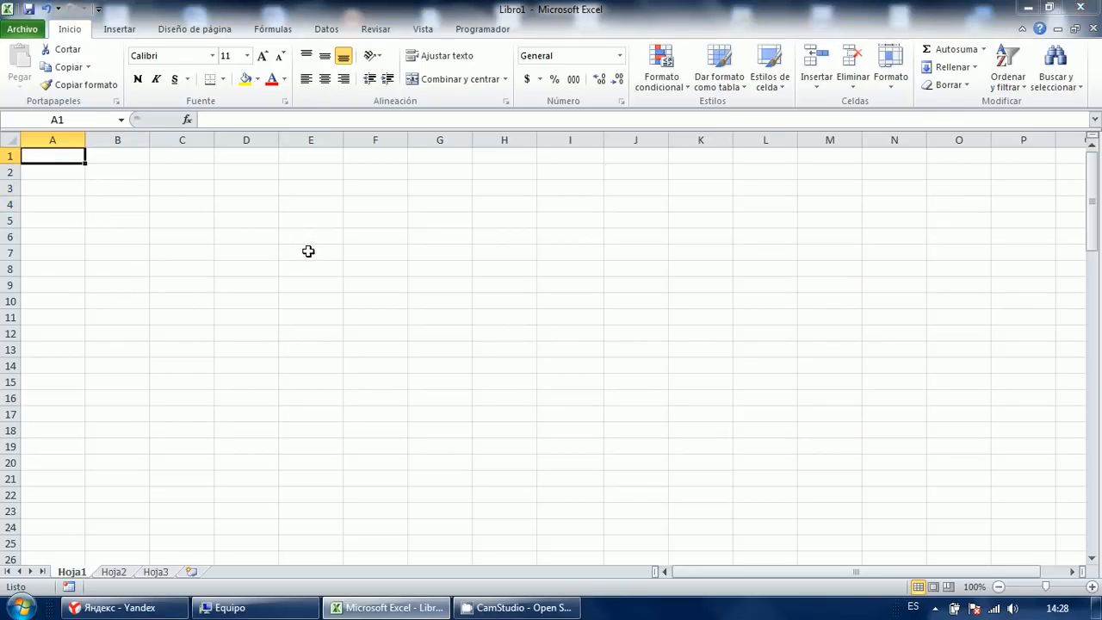
Select A1:A100 from A100 and enter =ALEATORIO.ENTRE(0;100).
type("a100")
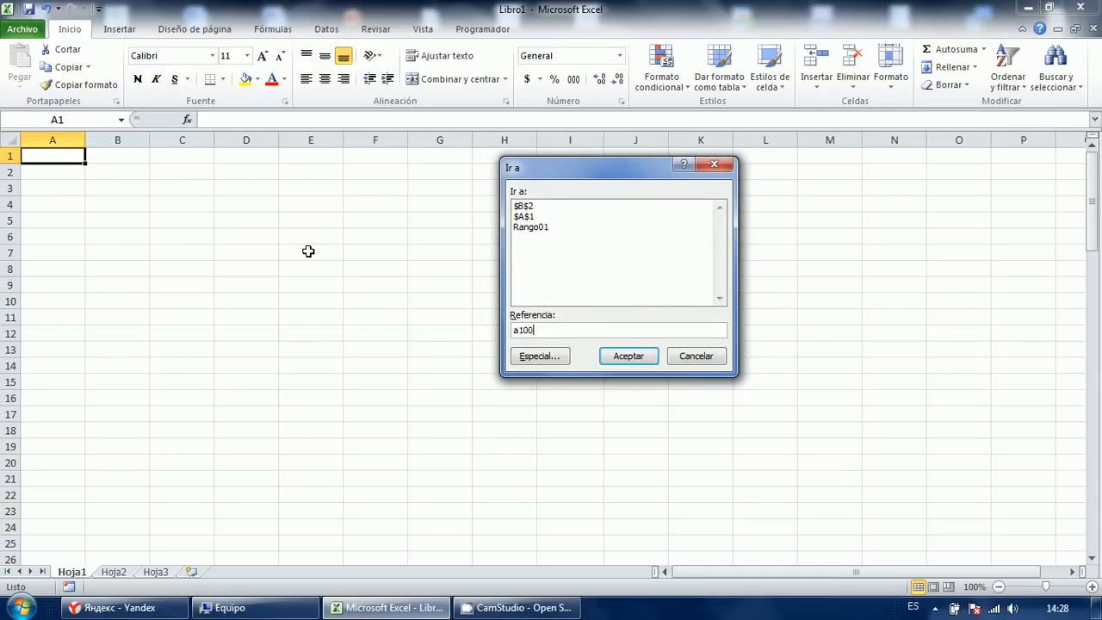
key("Return")
key("ctrl+shift+Up")
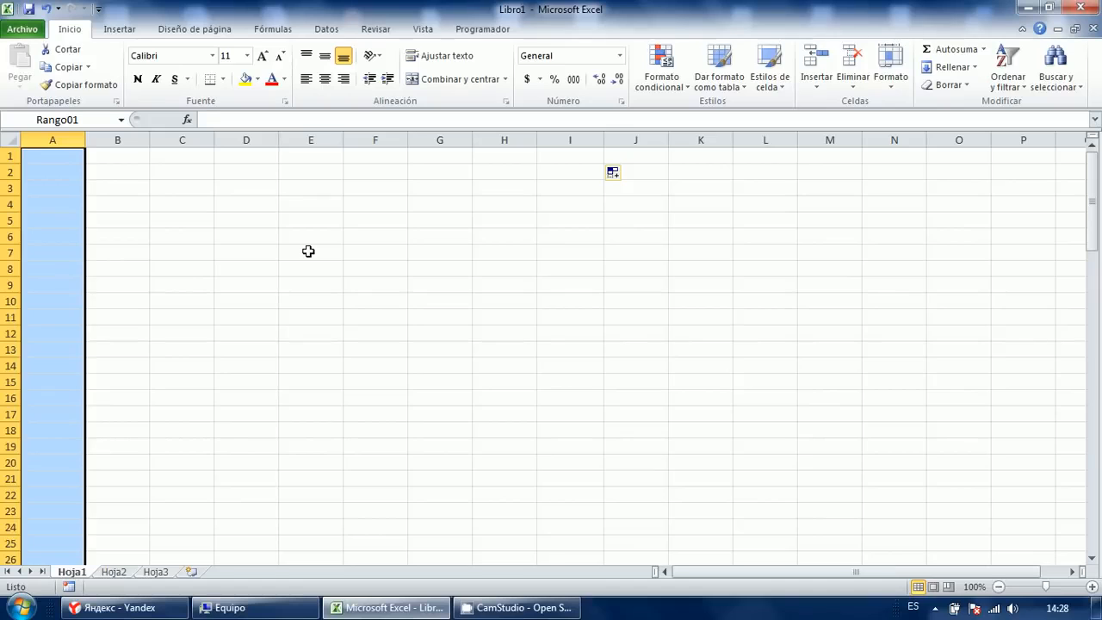
type("=alea")
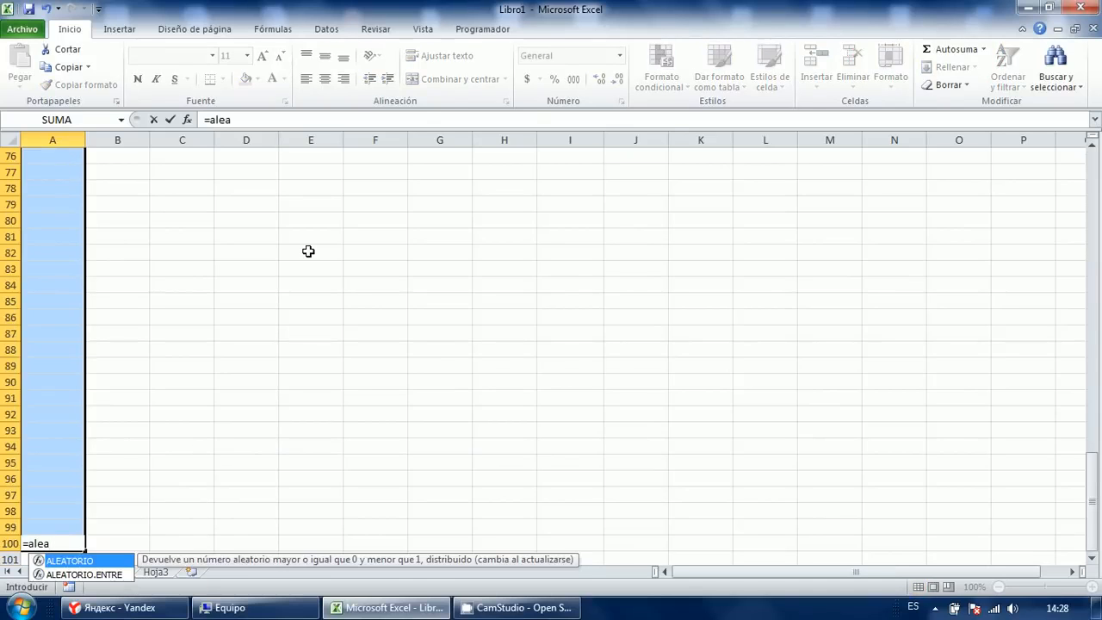
key("Down")
key("Tab")
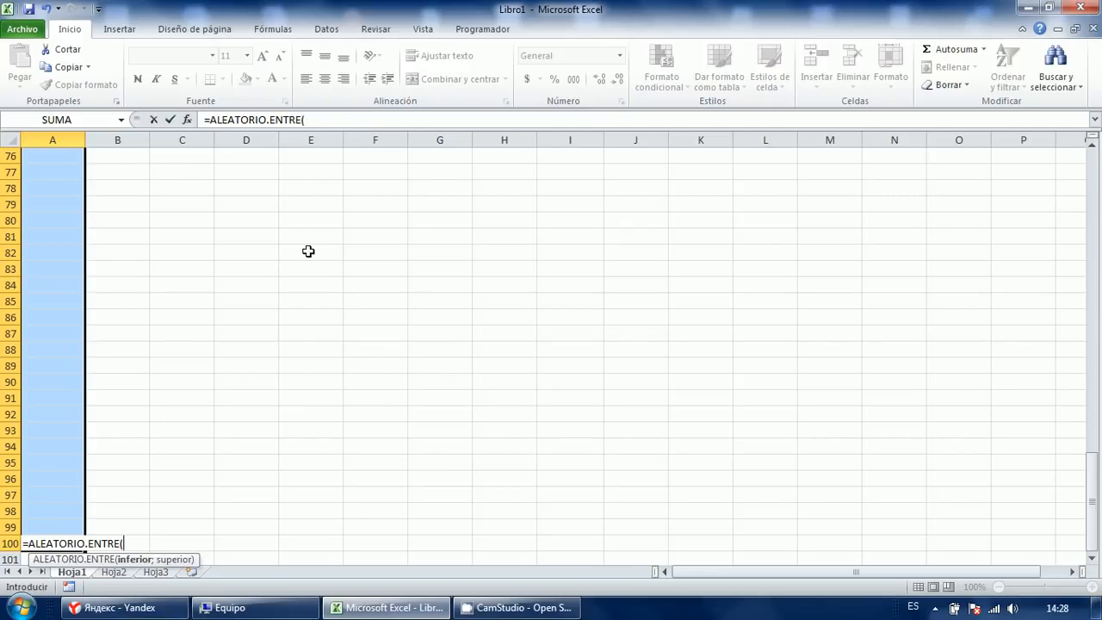
key("BackSpace")
key("BackSpace")
key("BackSpace")
key("BackSpace")
key("BackSpace")
key("BackSpace")
key("BackSpace")
key("BackSpace")
key("BackSpace")
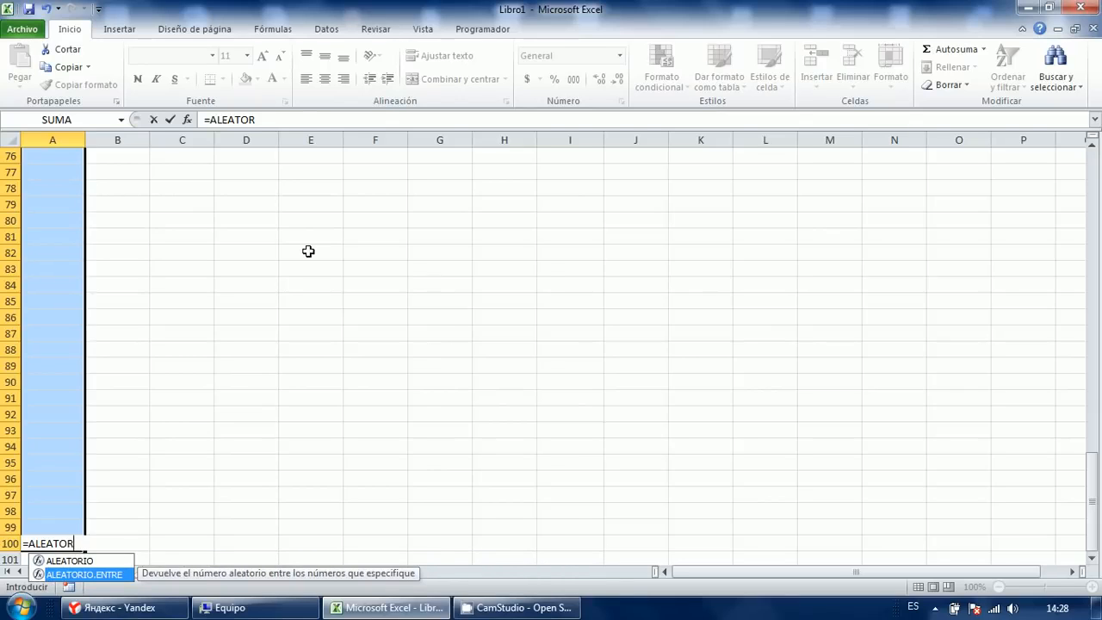
key("Tab")
type("0;1")
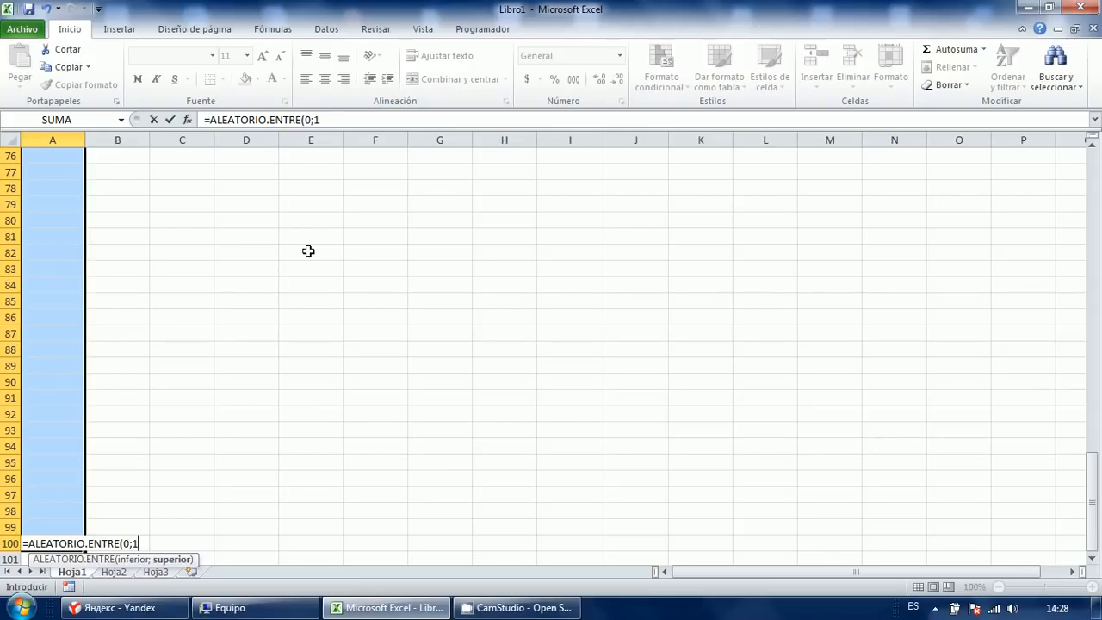
type("00)")
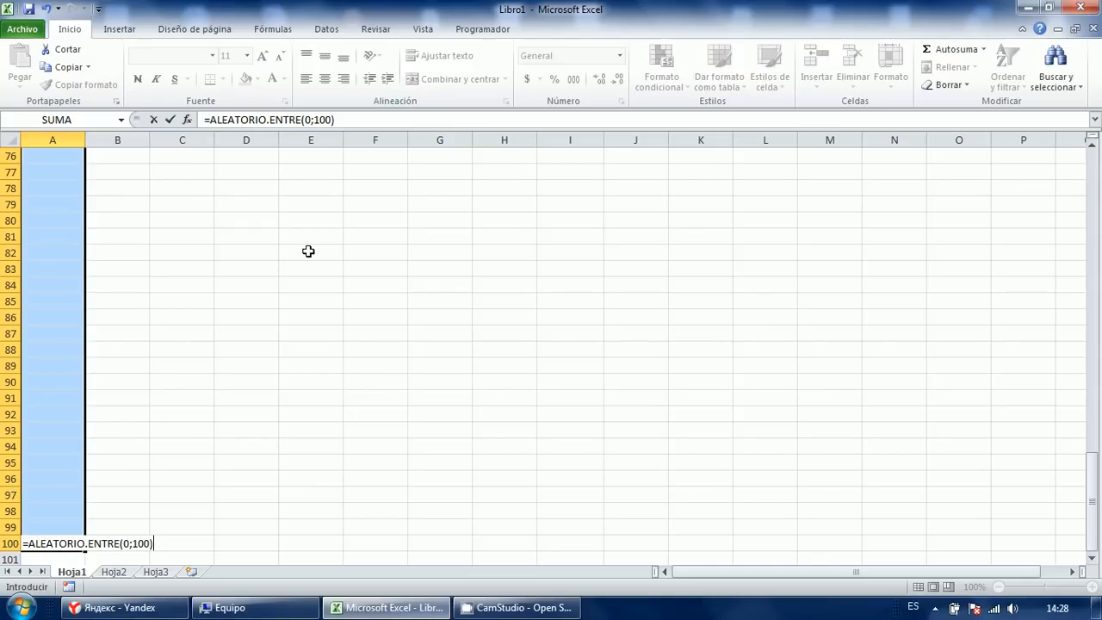
key("Return")
key("Return")
key("Return")
key("Return")
key("Return")
key("Return")
key("Return")
key("Return")
key("Return")
key("Return")
key("Return")
key("Return")
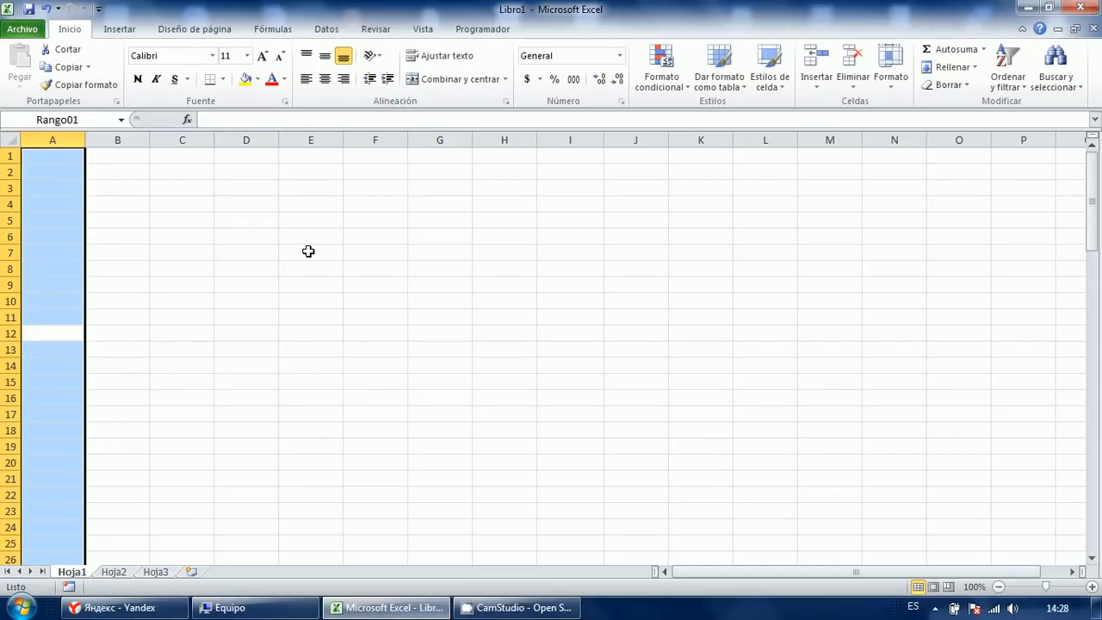
Fill the =ALEATORIO.ENTRE(0;100) formula into all of A1:A100 with Ctrl+Enter.
key("shift+Return")
key("shift+Return")
key("shift+Return")
key("shift+Return")
key("shift+Return")
key("shift+Return")
key("shift+Return")
key("shift+Return")
key("shift+Return")
key("shift+Return")
key("shift+Return")
key("shift+Return")
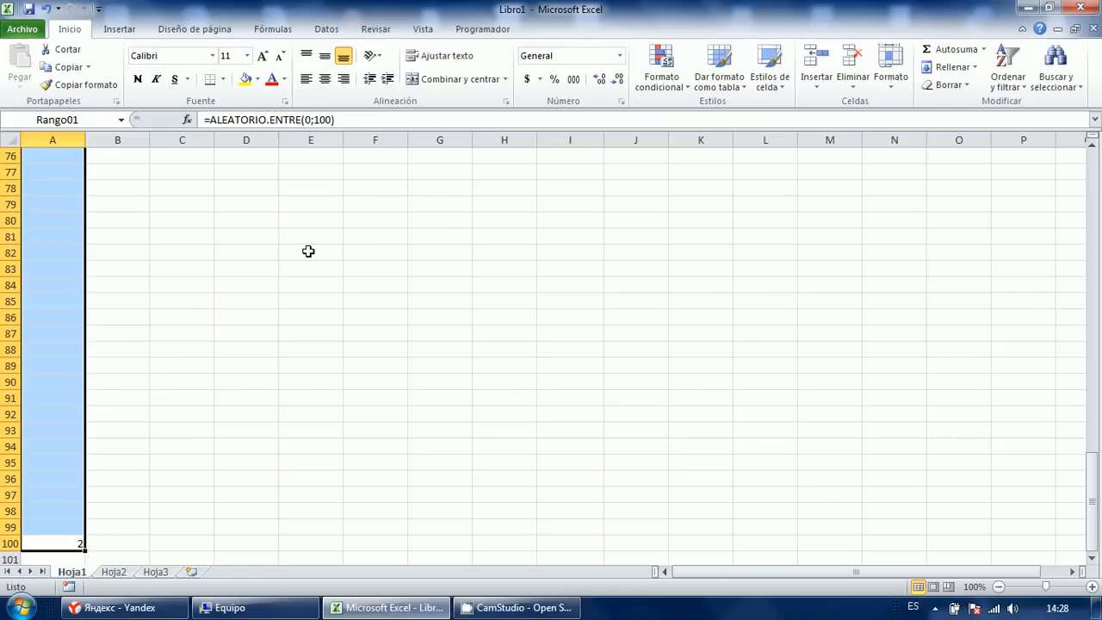
key("F2")
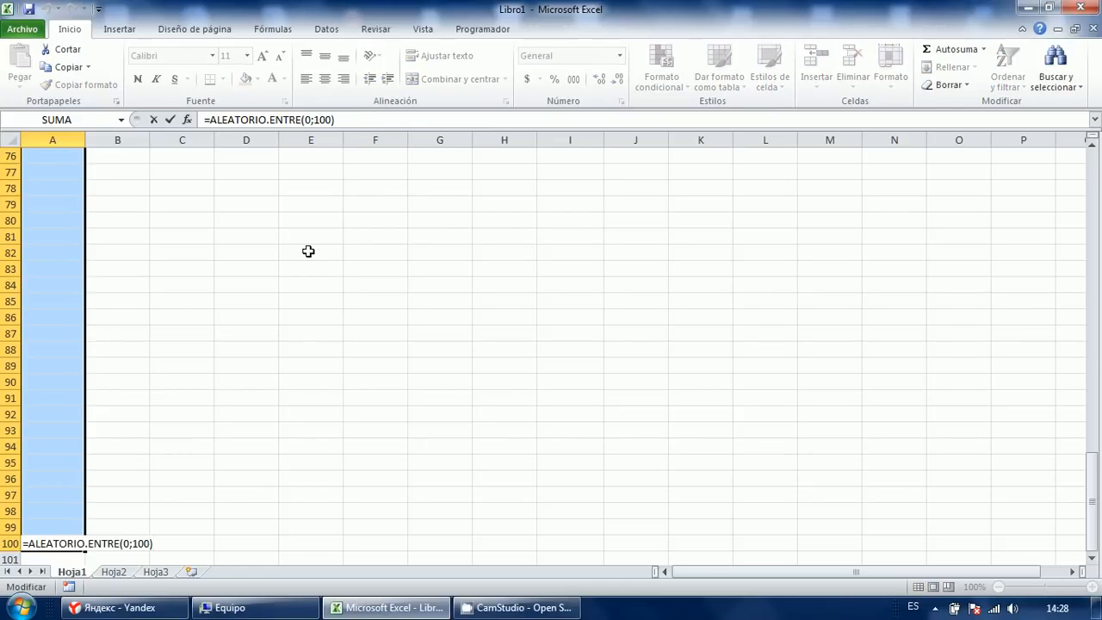
key("ctrl+Return")
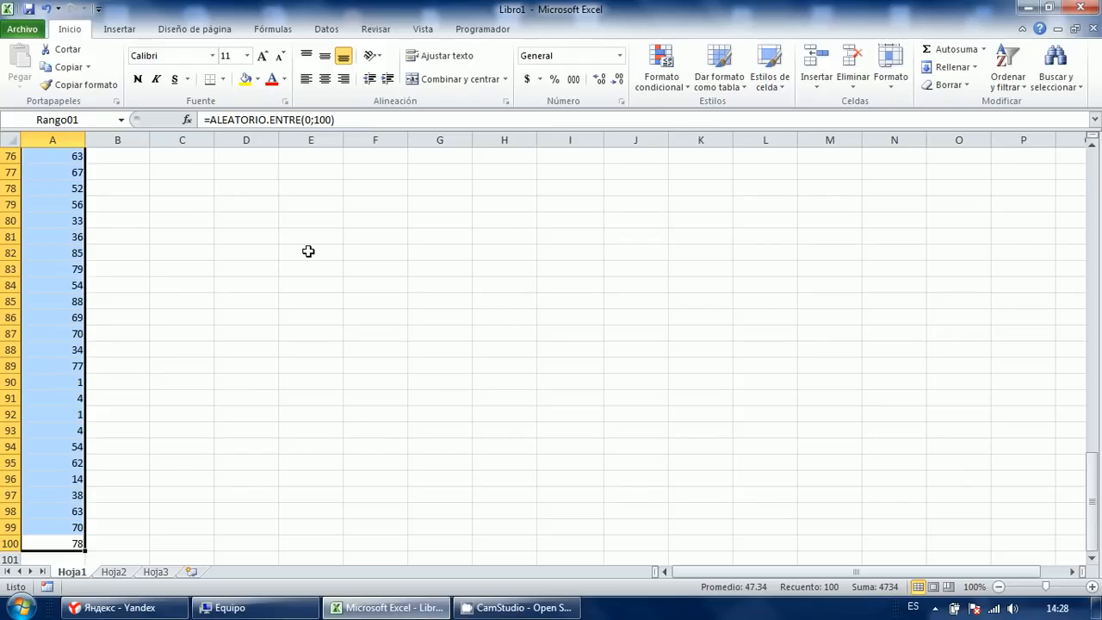
key("Return")
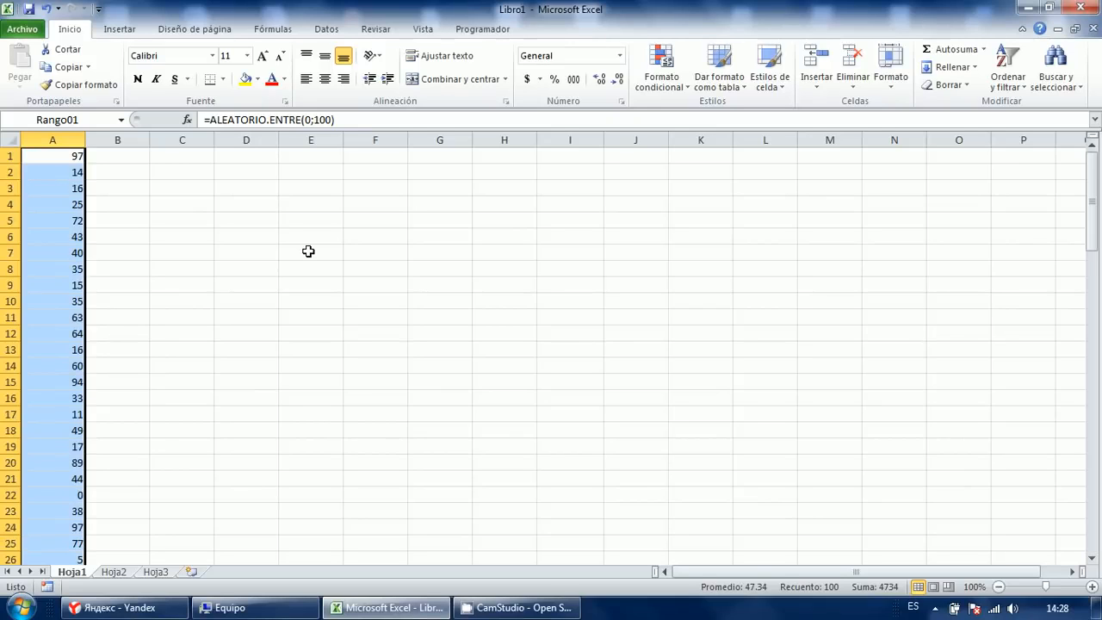
Copy A1:A100 and paste it back onto itself as values only.
key("ctrl+c")
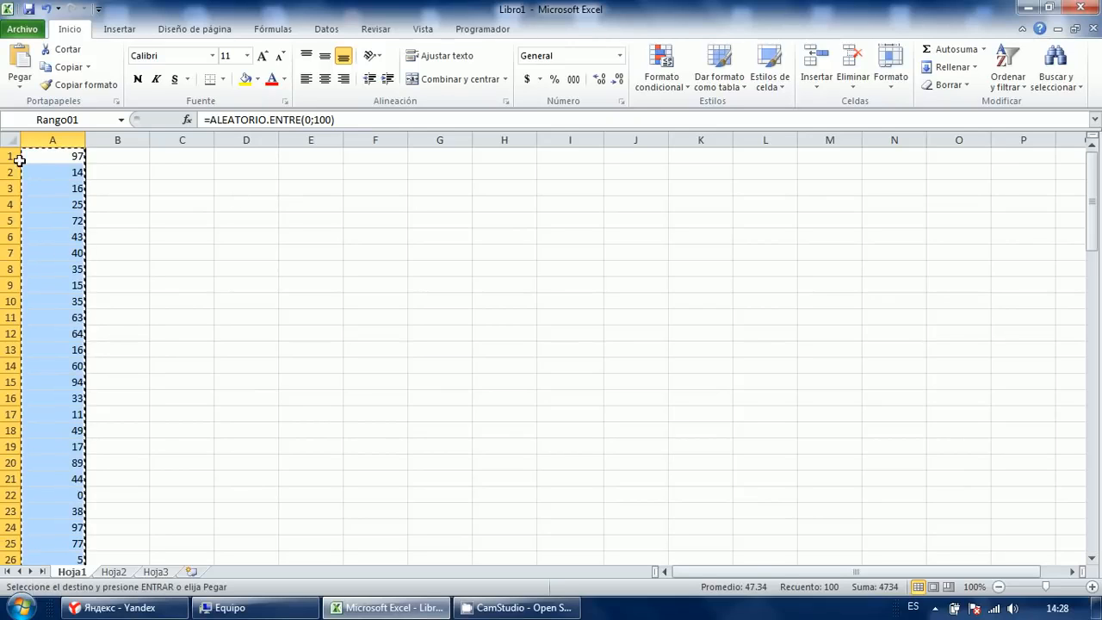
right_click(41, 155)
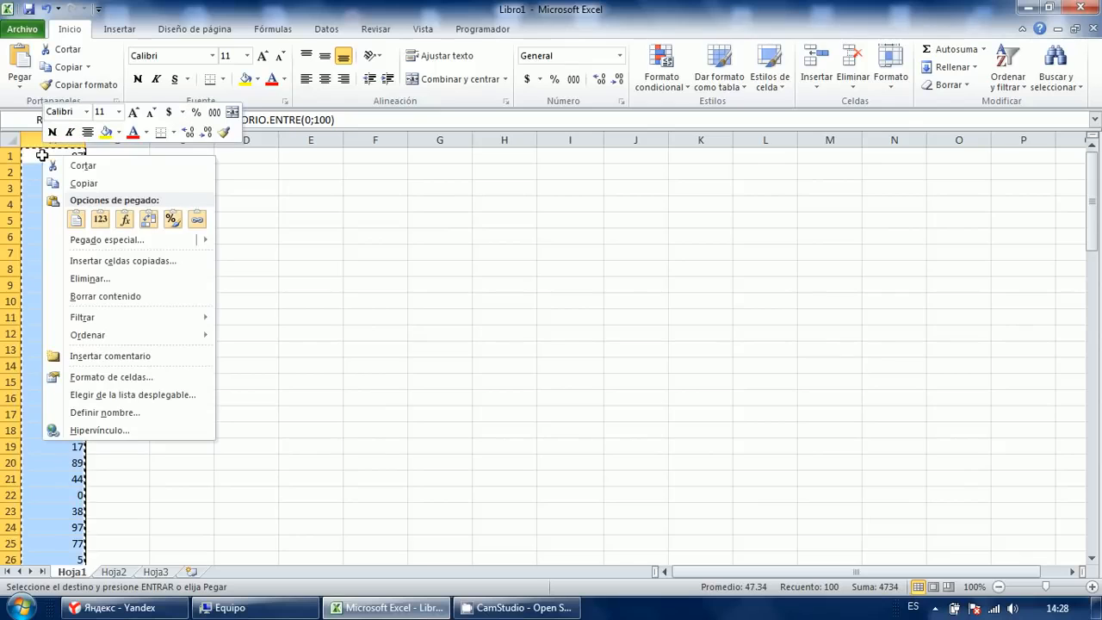
left_click(102, 221)
key("Escape")
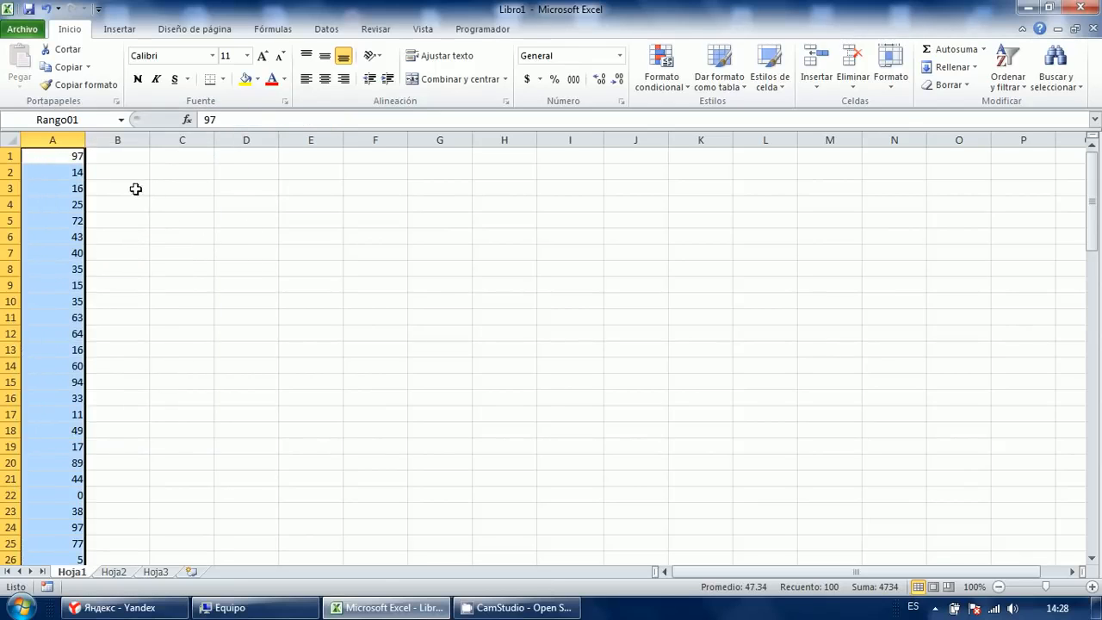
Delete the stray text 'asas' typed into C6 and select C1.
left_click(126, 173)
left_click(77, 173)
left_click(74, 253)
left_click(118, 239)
left_click(127, 220)
left_click(130, 206)
left_click(165, 238)
type("asas")
left_click(177, 205)
left_click(180, 235)
key("Delete")
left_click(130, 219)
left_click(177, 159)
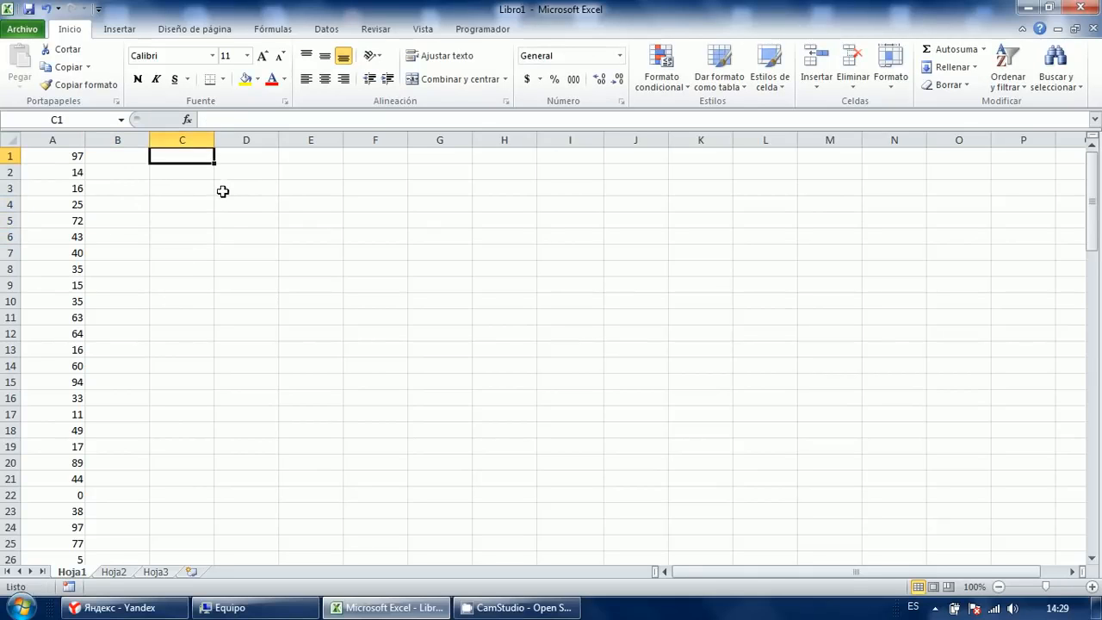
Enter the upper limit 40 in C1 and the lower limit 10 in C2.
type("40")
key("Tab")
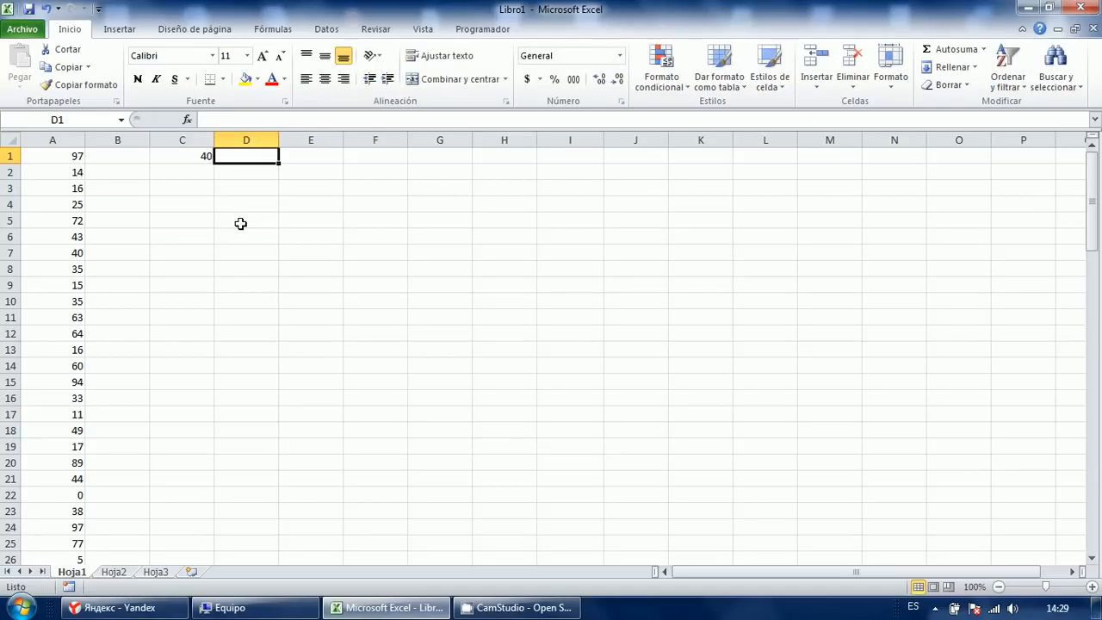
key("Return")
type("10")
key("Up")
key("Right")
key("Down")
key("Up")
key("Left")
key("Left")
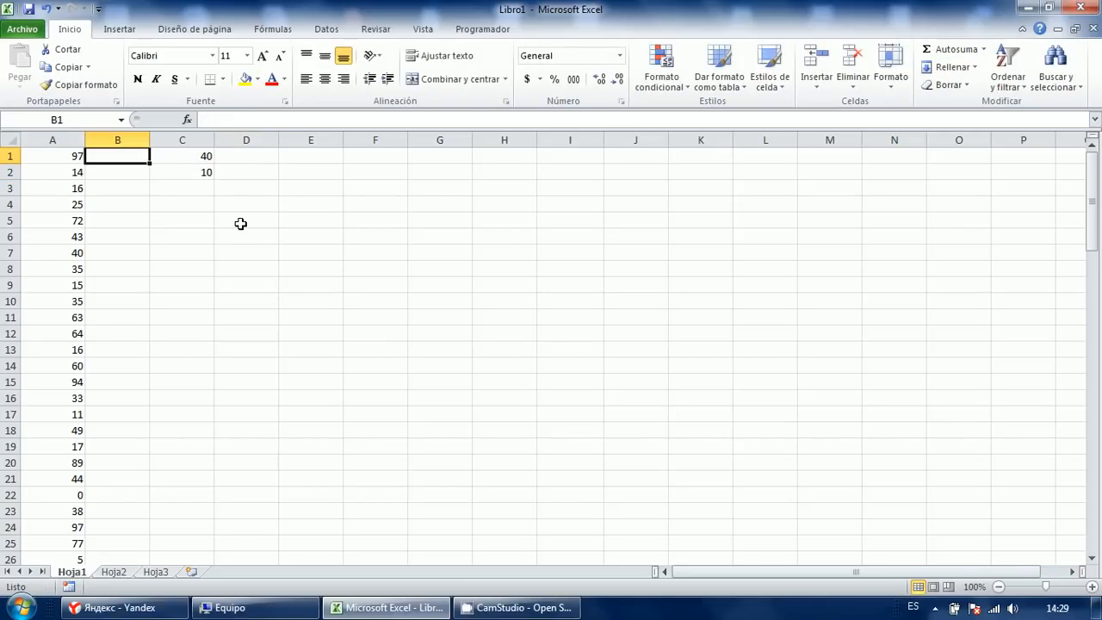
Label B1 'sup' and B2 'inf', right-aligned.
type("sup")
key("Return")
type("inf")
key("Up")
key("shift+Down")
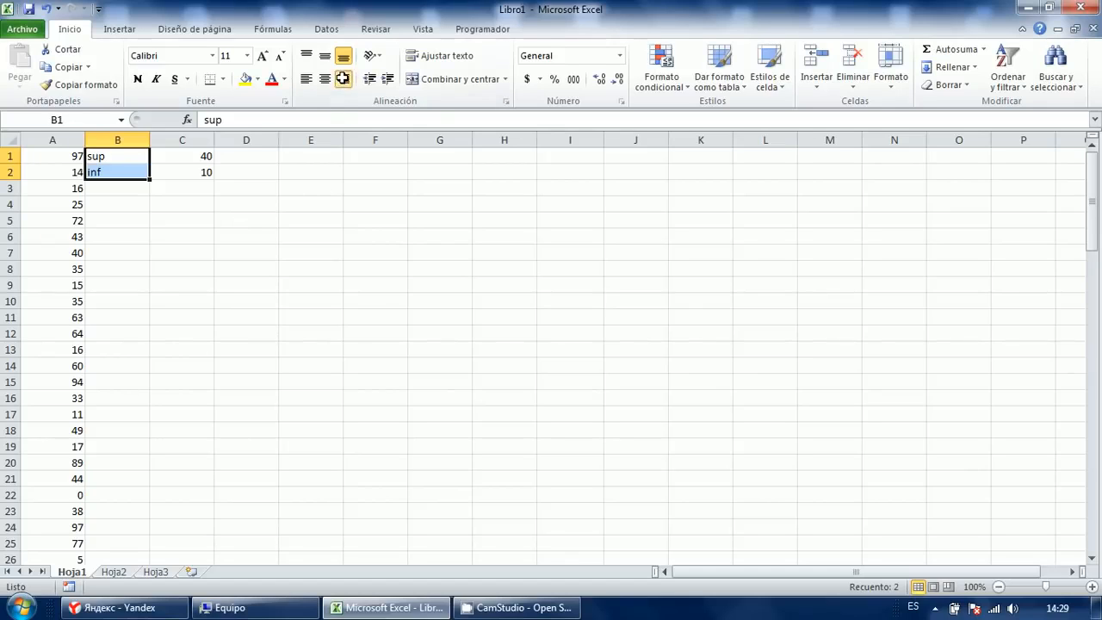
left_click(344, 79)
left_click(290, 206)
left_click(269, 250)
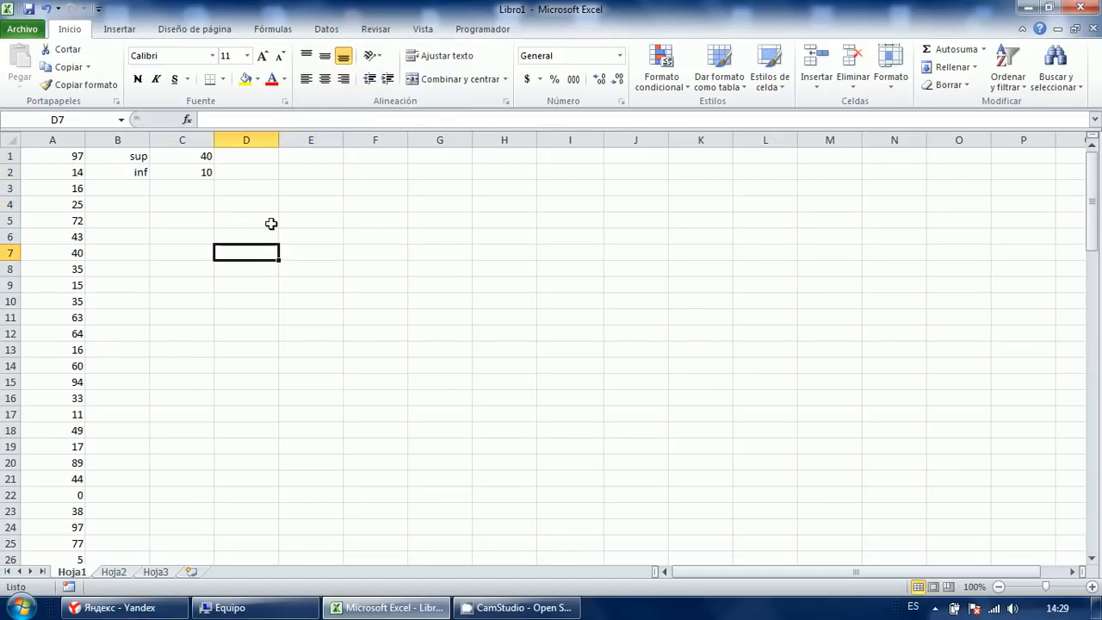
Apply All Borders to the limits block B1:C2.
left_click_drag(195, 155, 140, 169)
left_click(221, 79)
left_click(215, 207)
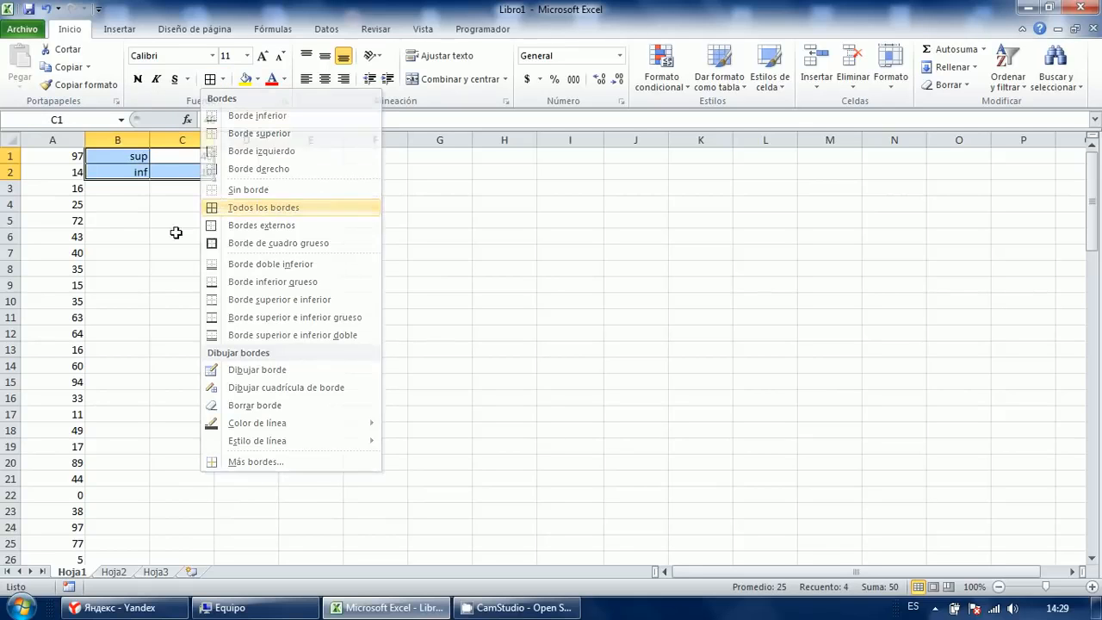
left_click(179, 236)
Check the bordered limits block, including the value 40 in C1.
left_click(287, 204)
left_click(189, 236)
left_click(252, 200)
left_click(207, 157)
left_click(195, 176)
left_click(208, 159)
left_click(276, 216)
left_click(224, 258)
left_click(256, 220)
left_click(302, 190)
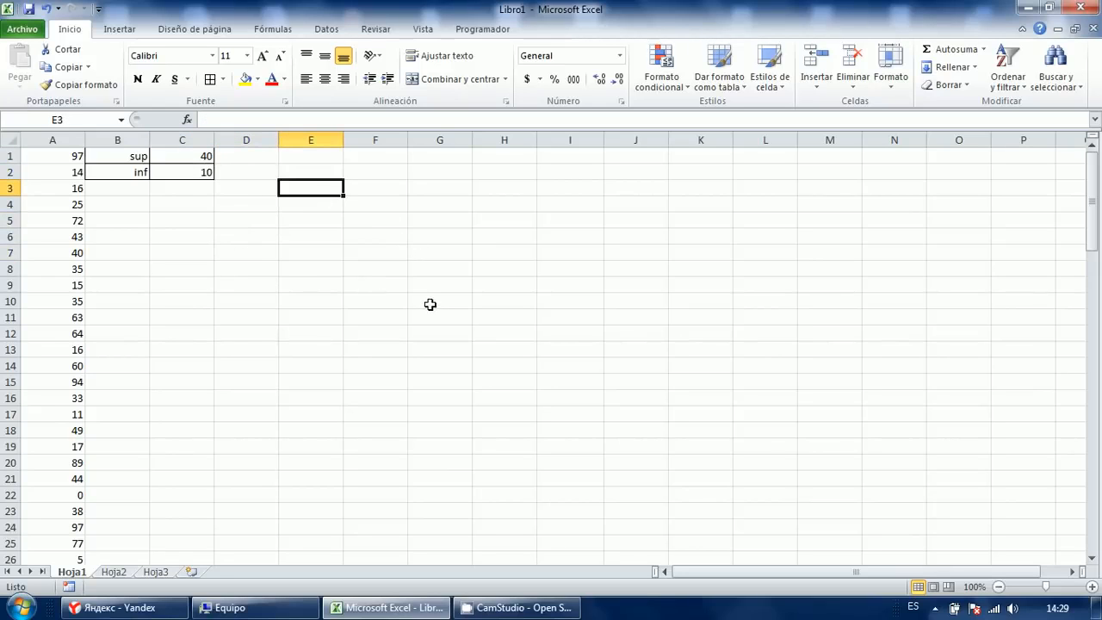
Start =CONTAR.SI(A:A; in E1 with all of column A as the range, then bring up Run.
key("Up")
key("Up")
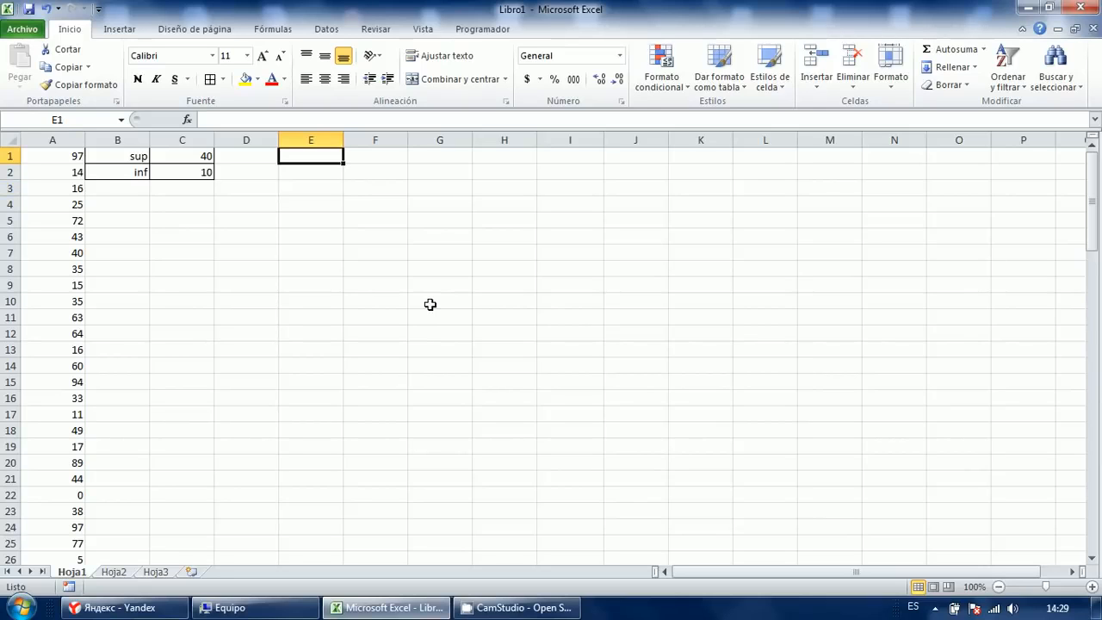
type("=contar")
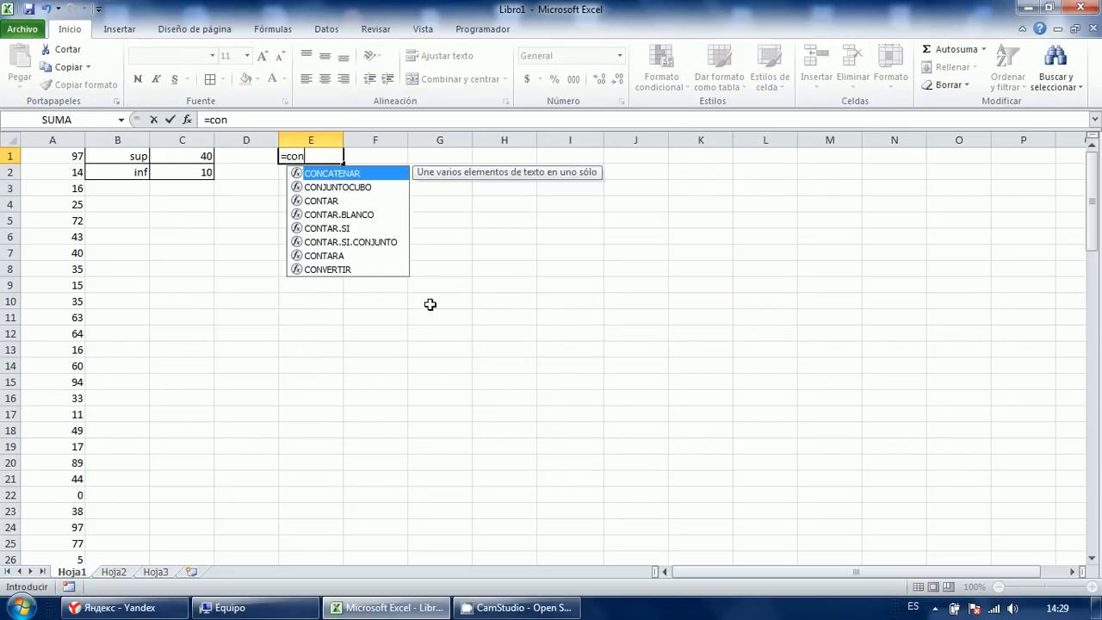
key("Down")
key("Down")
key("Tab")
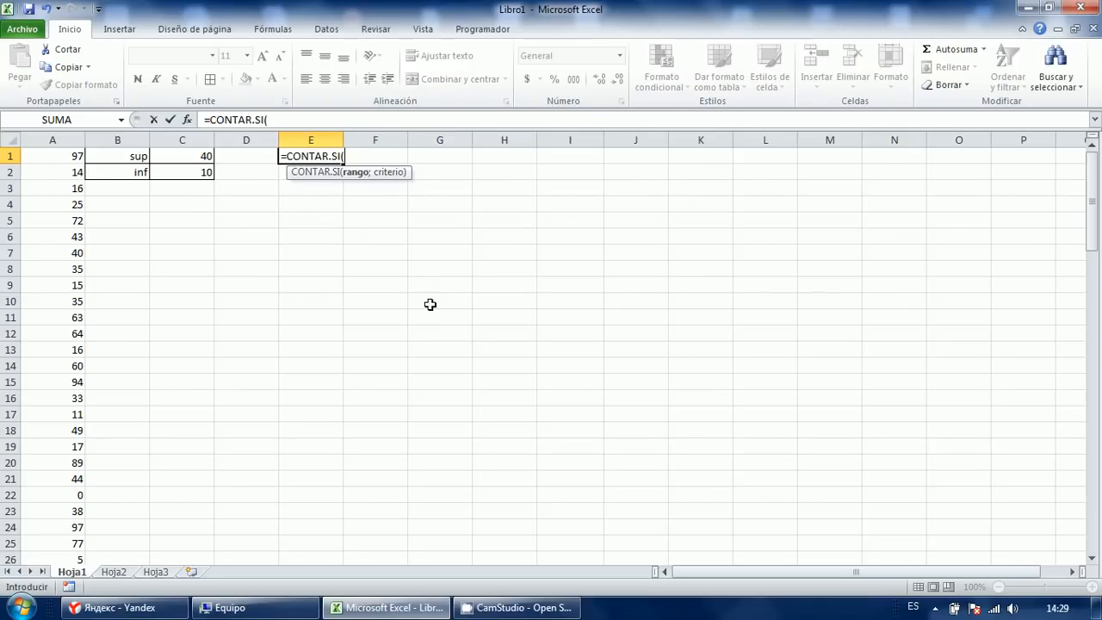
key("Left")
key("Left")
key("Left")
key("Left")
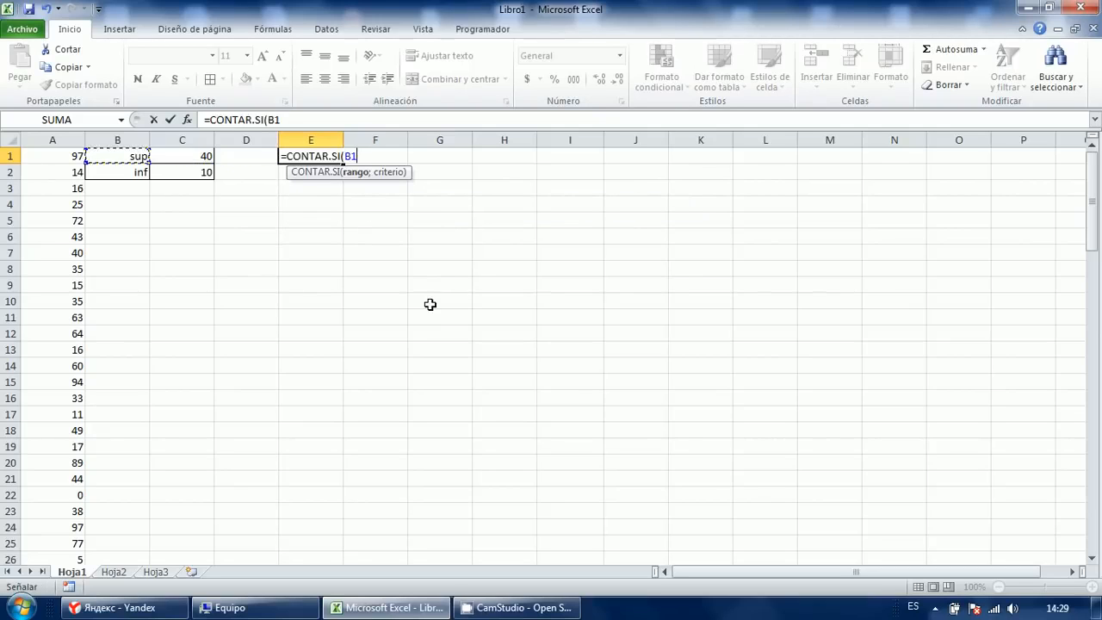
key("Down")
key("Down")
key("Down")
key("Down")
key("Down")
key("Down")
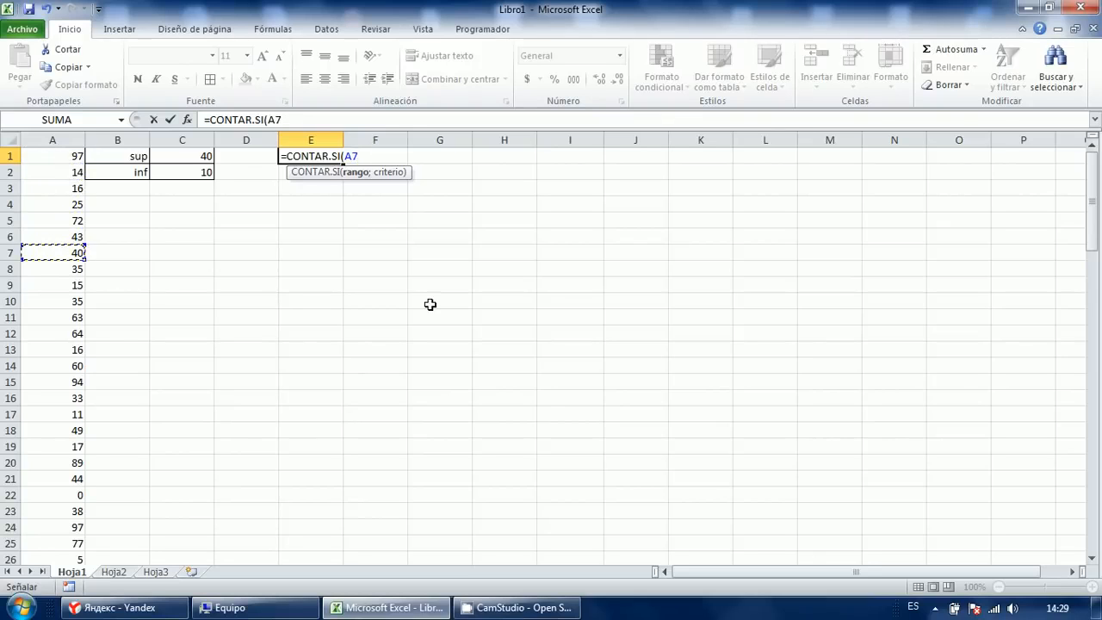
key("ctrl+space")
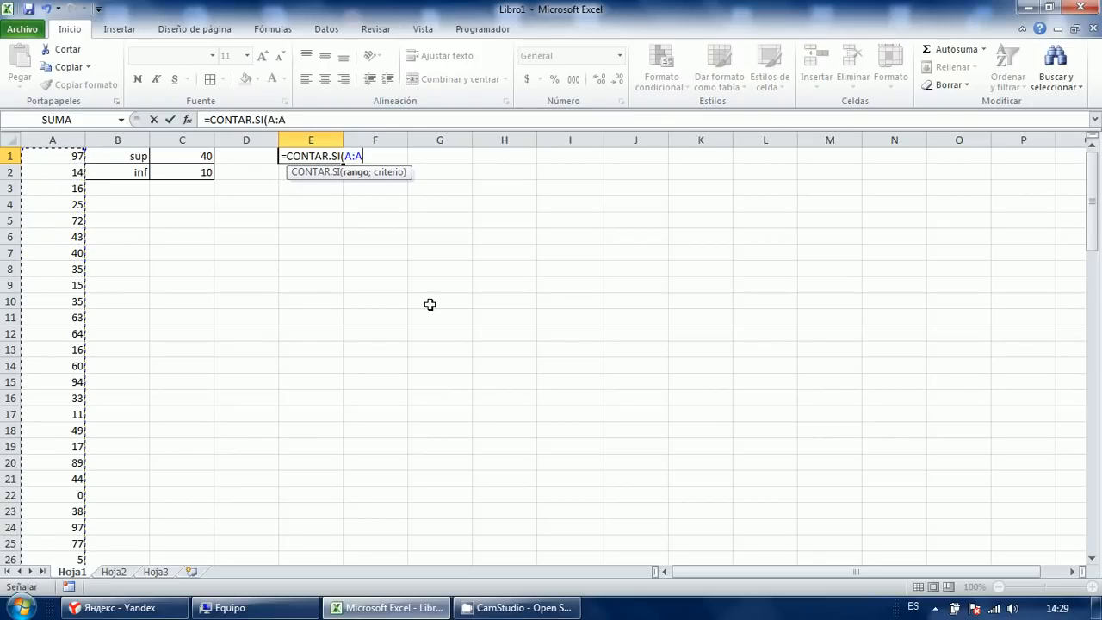
type(";")
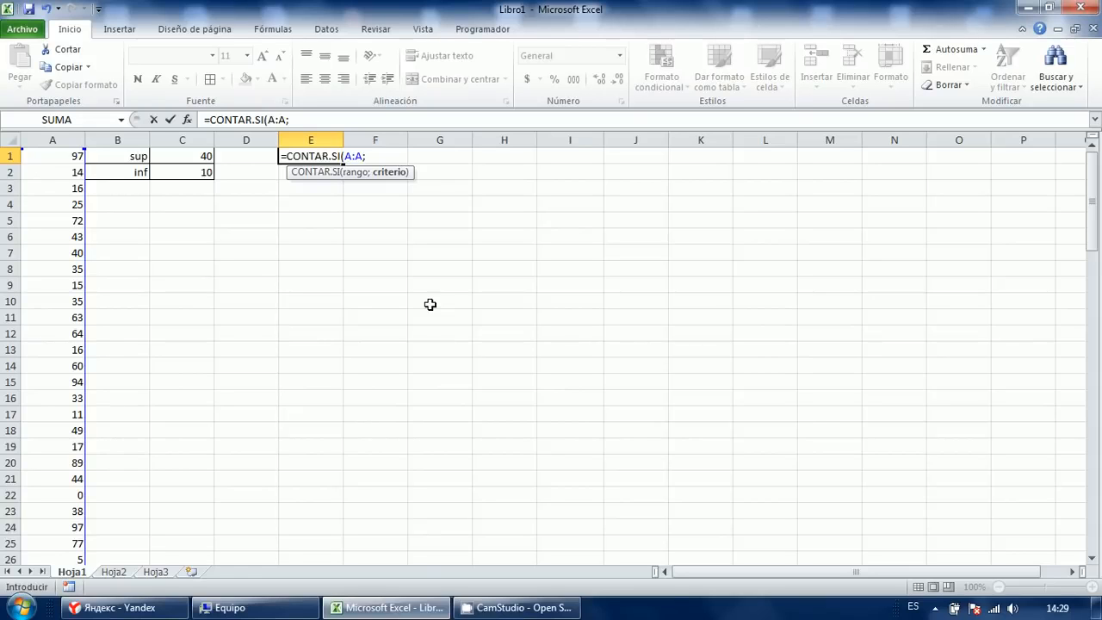
key("super+r")
Launch Notepad and write C1 and the criterion "<"&C1 on separate lines.
type("notepad")
key("Return")
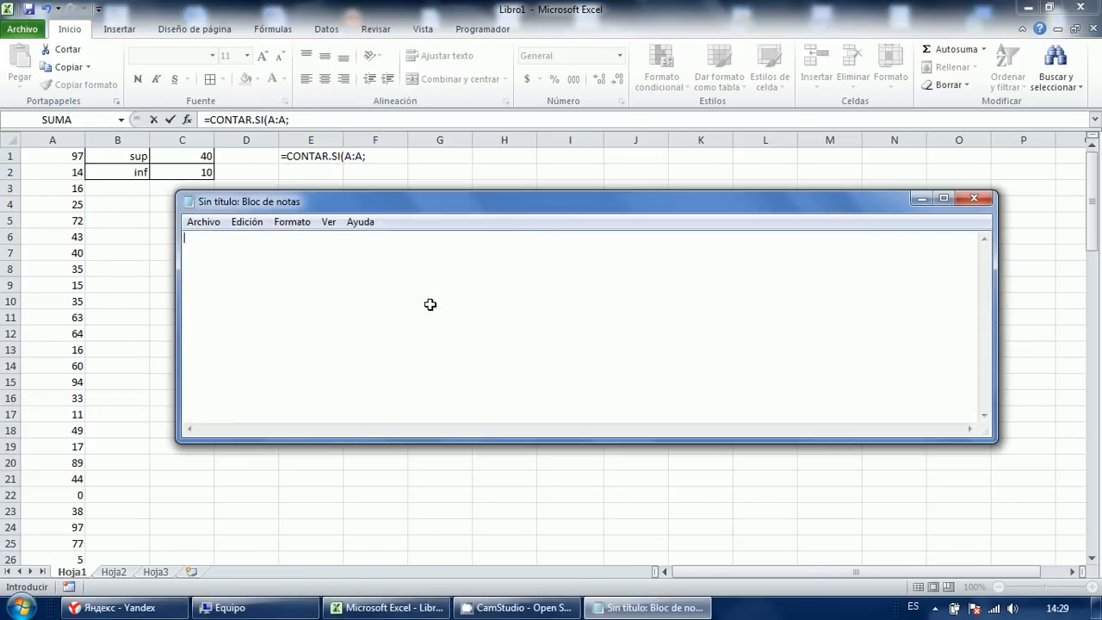
left_click_drag(394, 207, 442, 257)
type("Es")
key("BackSpace")
key("BackSpace")
type("C1")
key("Return")
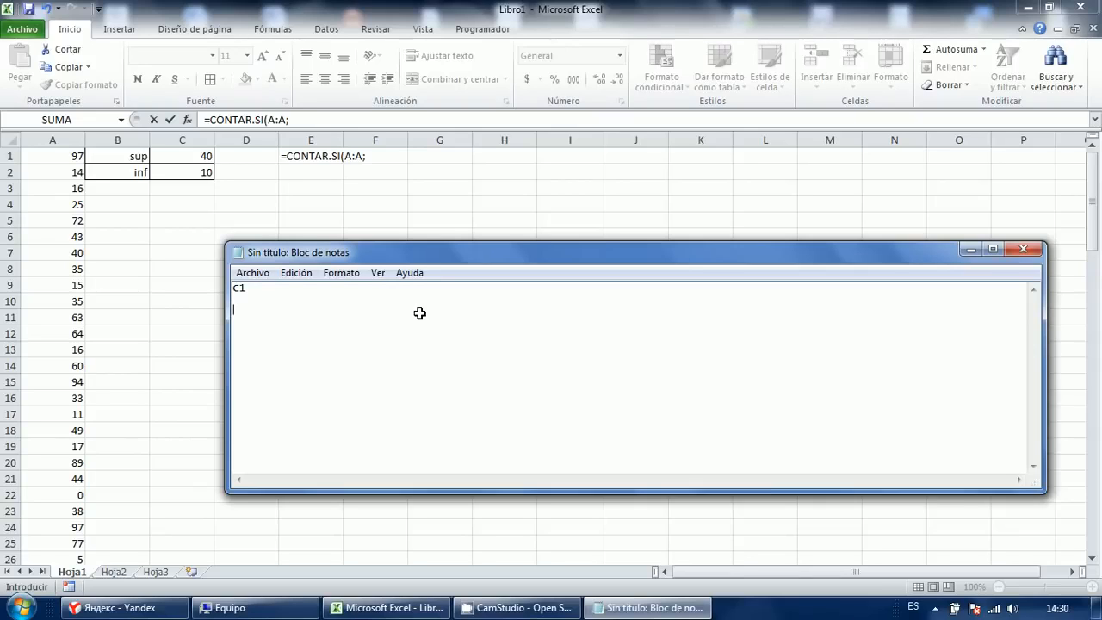
key("Return")
key("Return")
type("\"<\"&C1")
Space out the parts of "<"&C1 to explain it, then close Notepad without saving.
left_click_drag(338, 341, 197, 279)
left_click(463, 337)
left_click(253, 308)
left_click(278, 310)
left_click(279, 330)
left_click_drag(307, 309, 323, 310)
left_click(1023, 249)
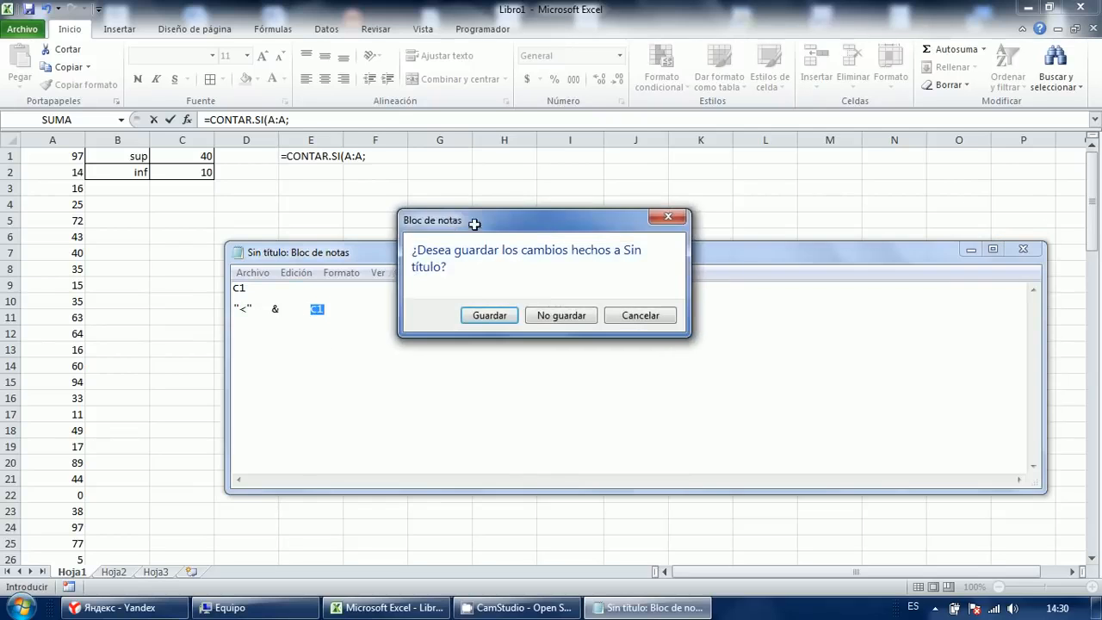
left_click(560, 314)
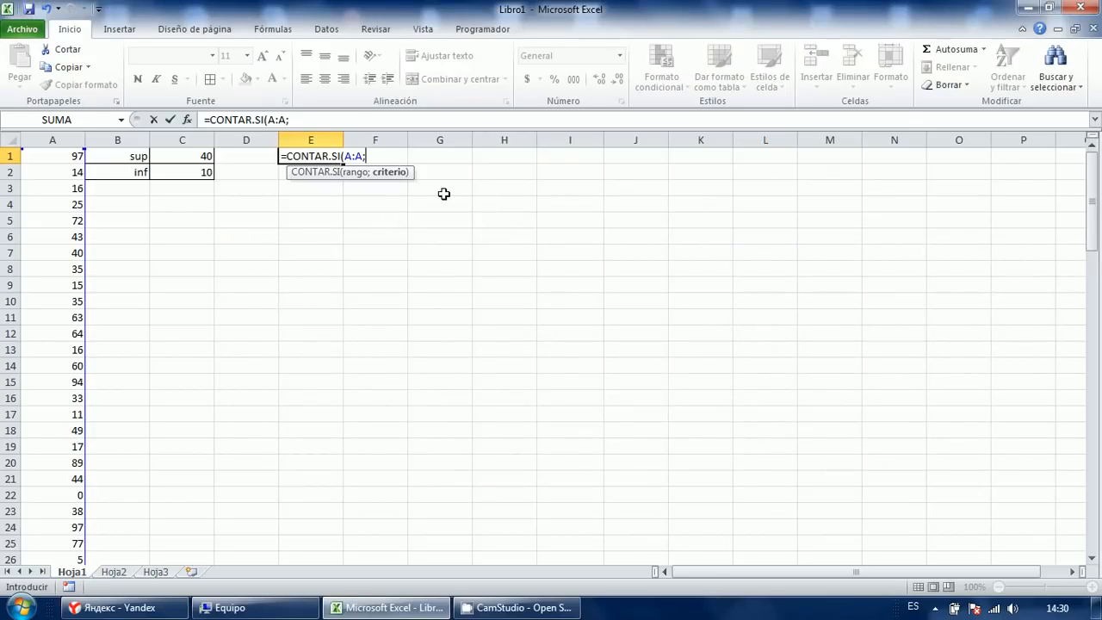
Complete E1 as =CONTAR.SI(A:A;"<"&C1), returning 42.
type("\"<\"&")
key("Left")
key("Left")
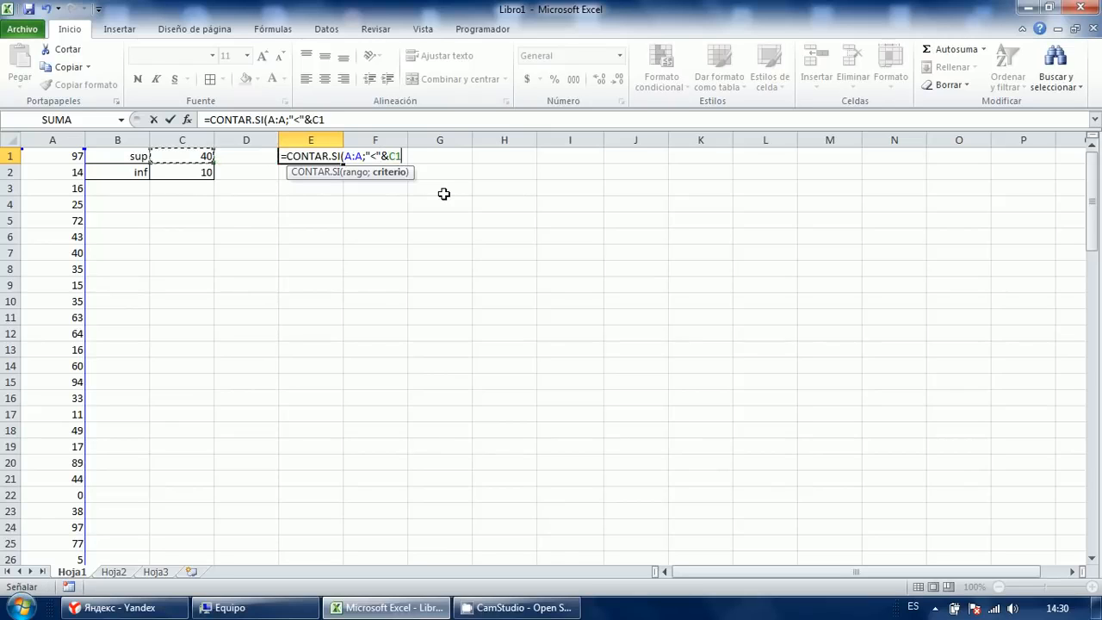
type(")")
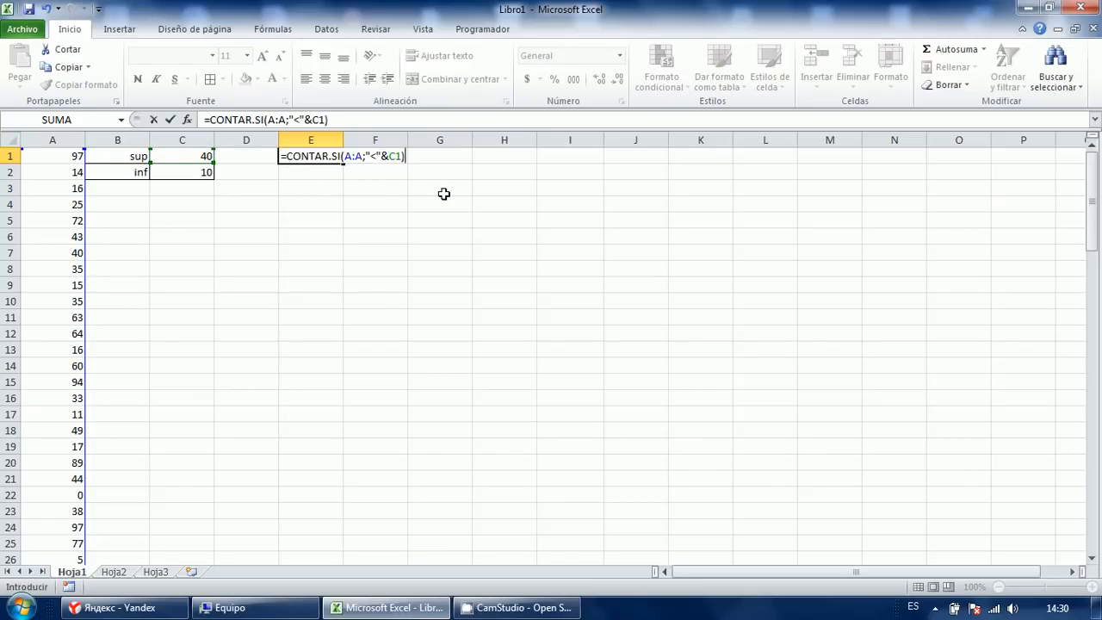
key("Return")
key("Up")
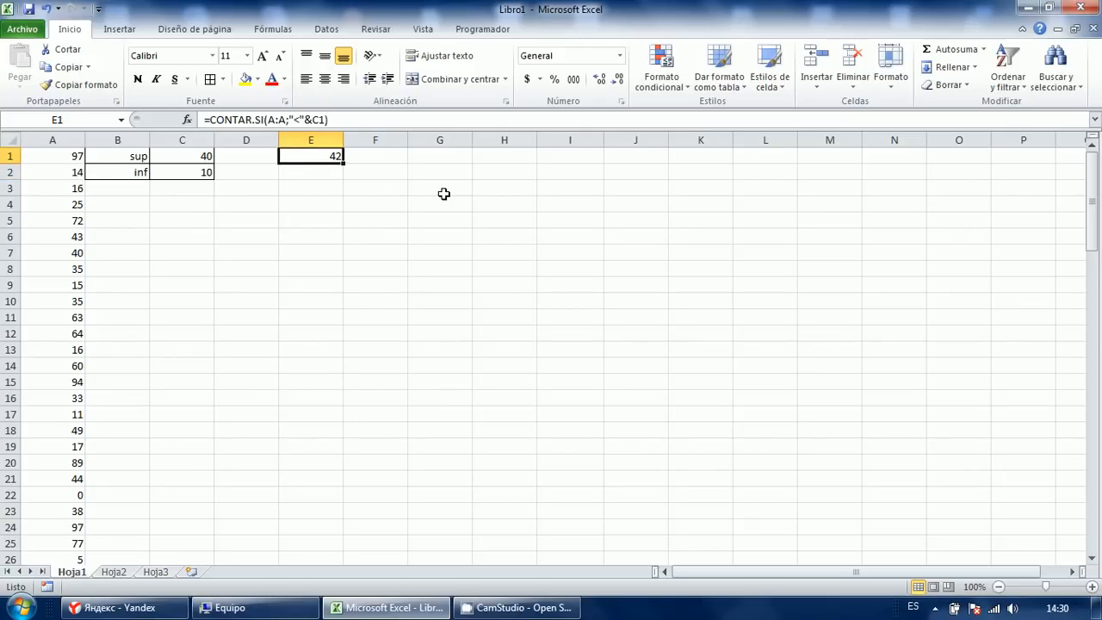
key("F2")
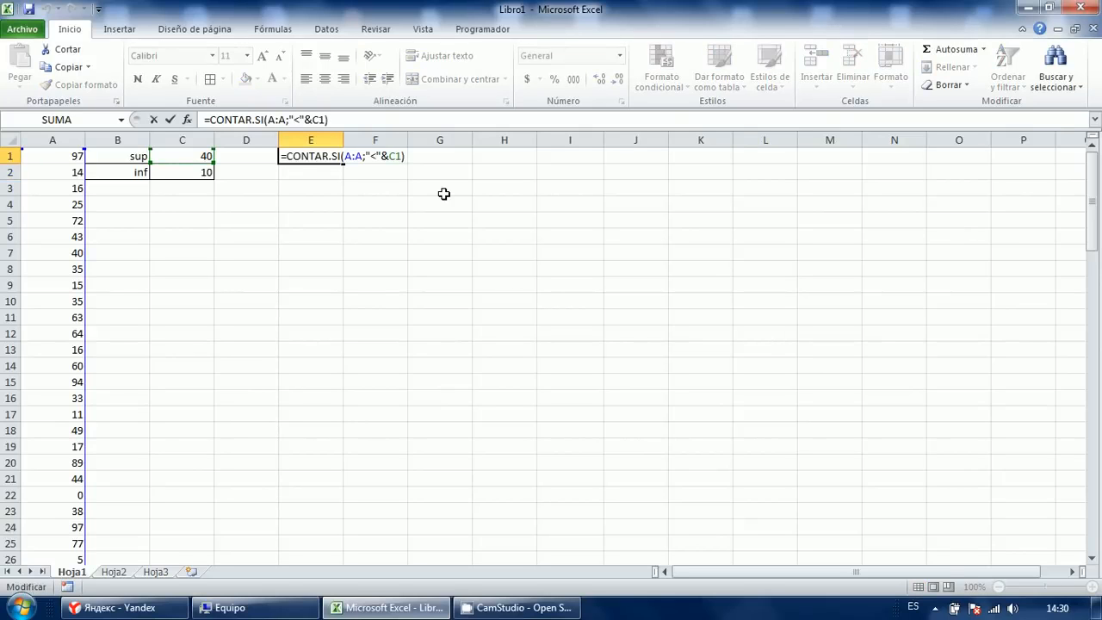
key("Escape")
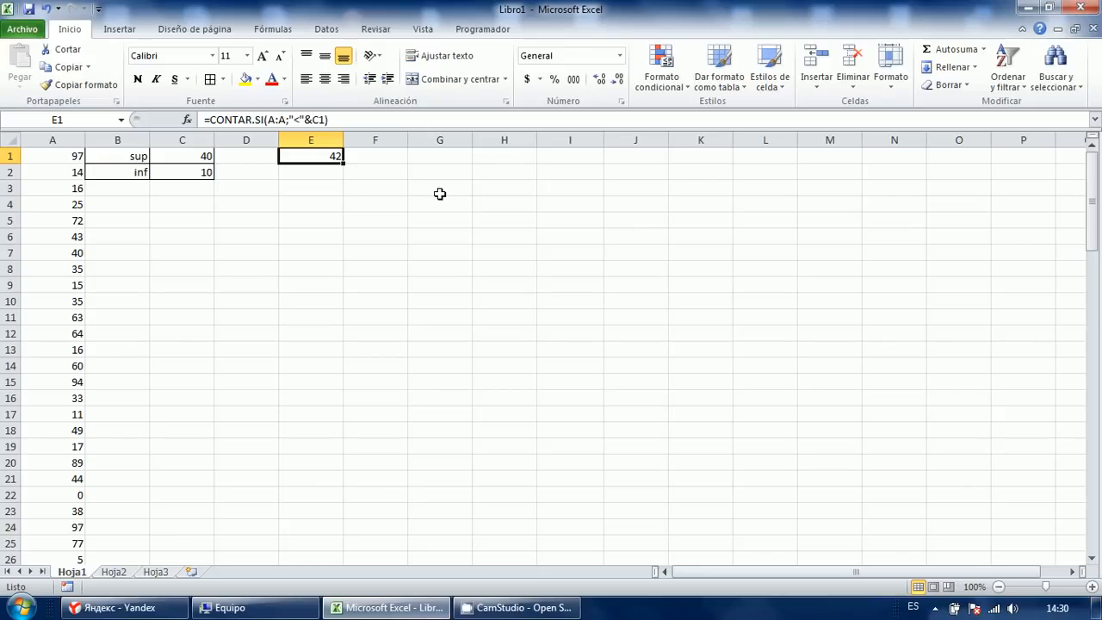
Copy E1's formula to E2 and change it to =CONTAR.SI(A:A;">"&C2).
key("ctrl+c")
key("Down")
key("Down")
key("Up")
key("ctrl+v")
key("Escape")
key("F2")
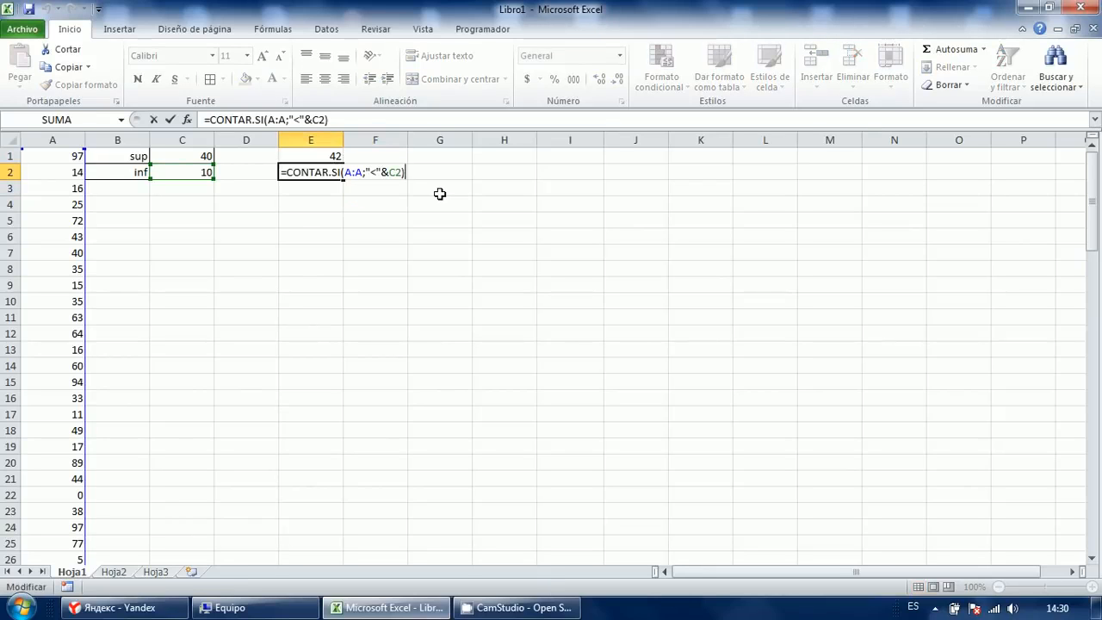
key("Left")
key("Left")
key("Left")
key("Left")
key("BackSpace")
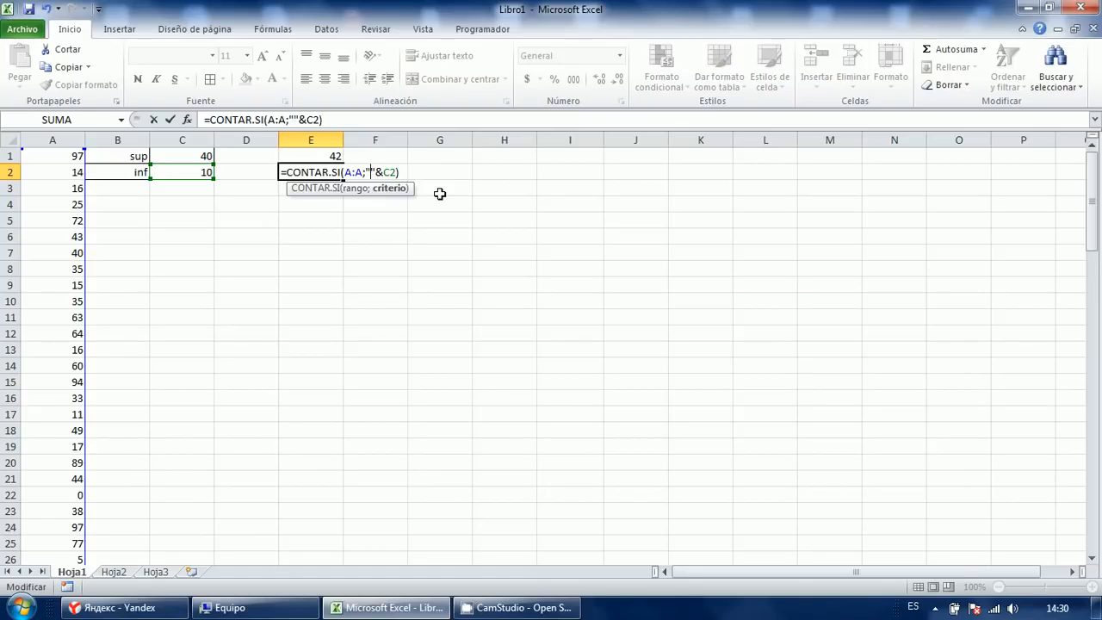
type(">")
key("Return")
Review E2's formula, then move to E4 for the next formula.
key("Up")
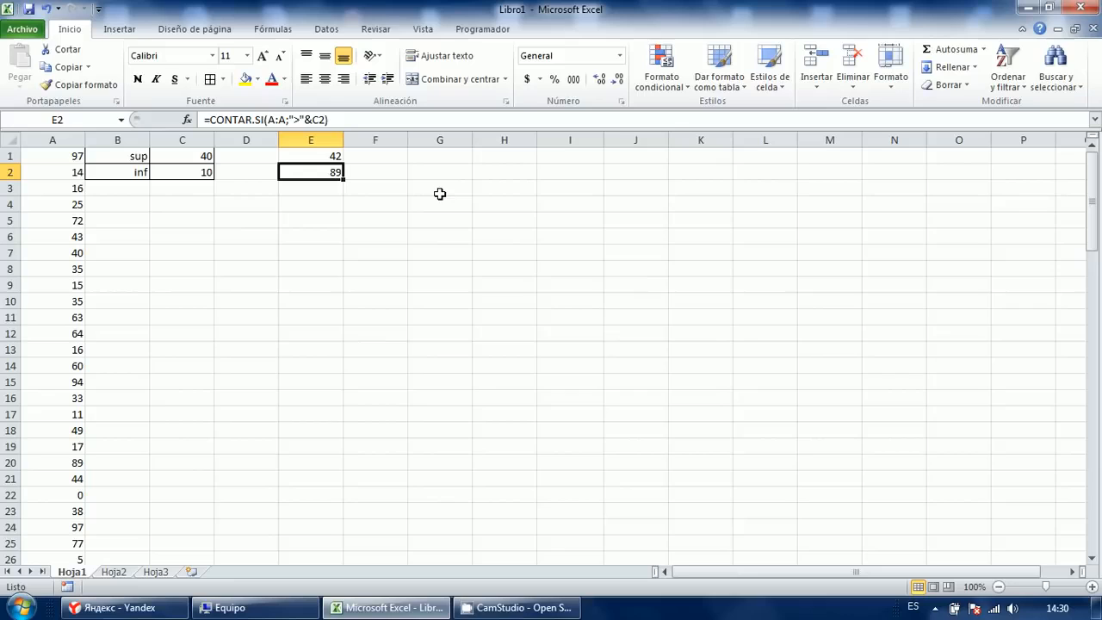
key("F2")
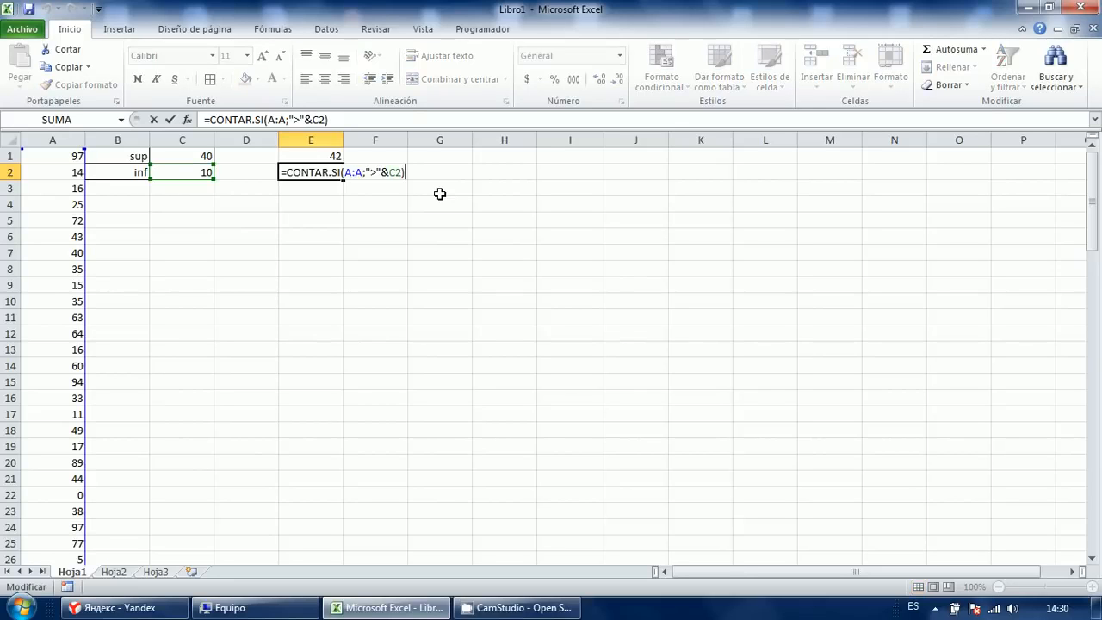
key("Left")
key("Left")
key("Left")
key("Left")
key("Left")
key("Left")
key("Left")
key("Left")
key("Left")
key("Left")
key("Left")
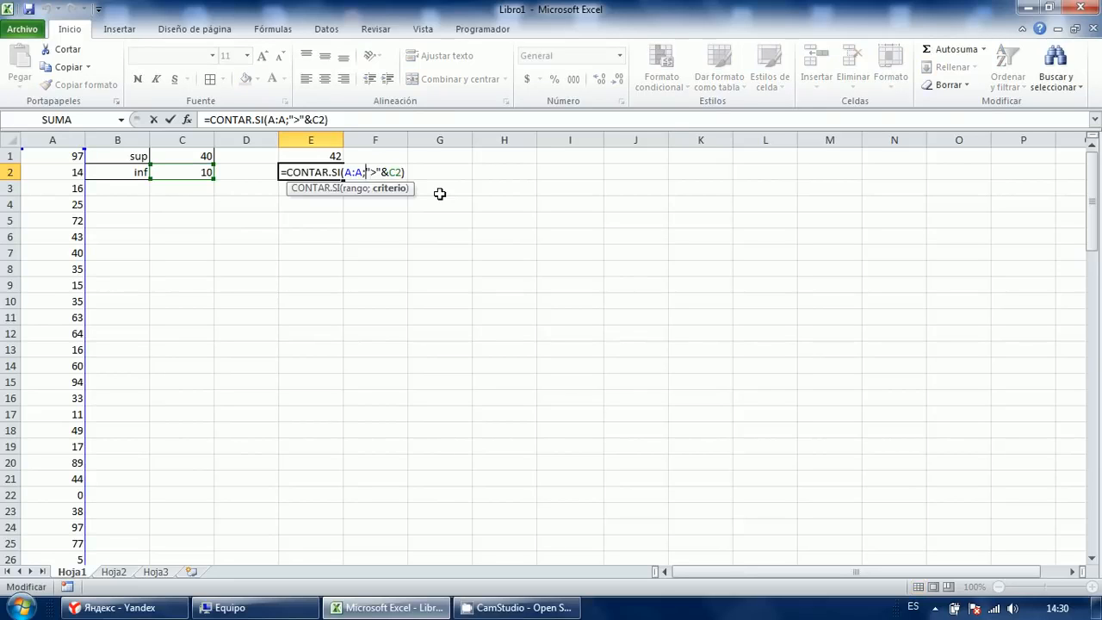
key("Escape")
key("Up")
key("Down")
key("Down")
key("Down")
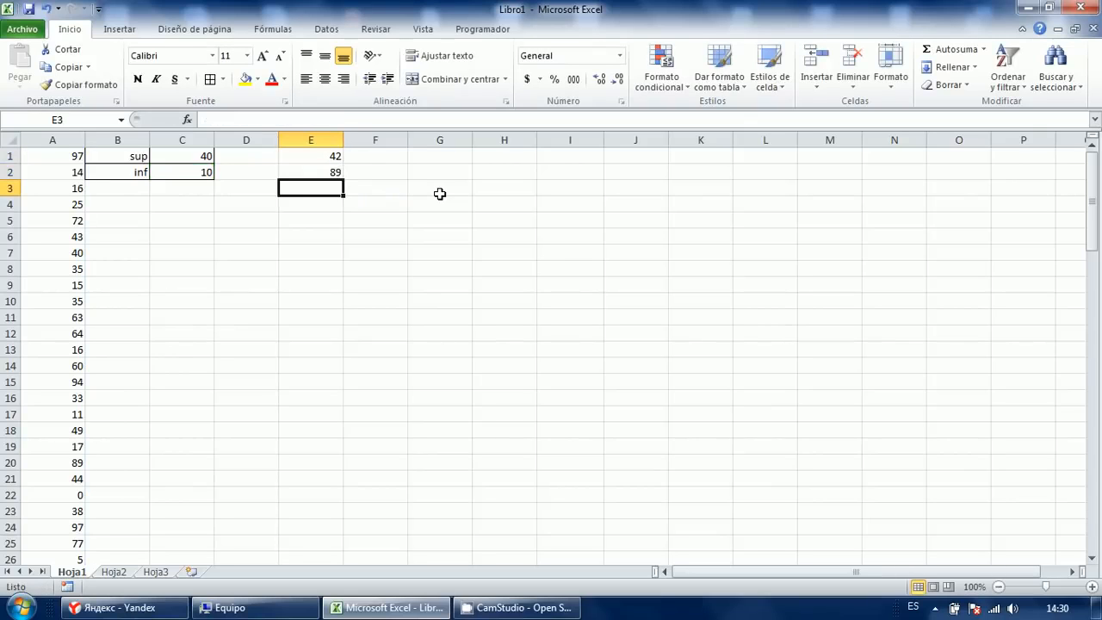
key("Up")
key("Down")
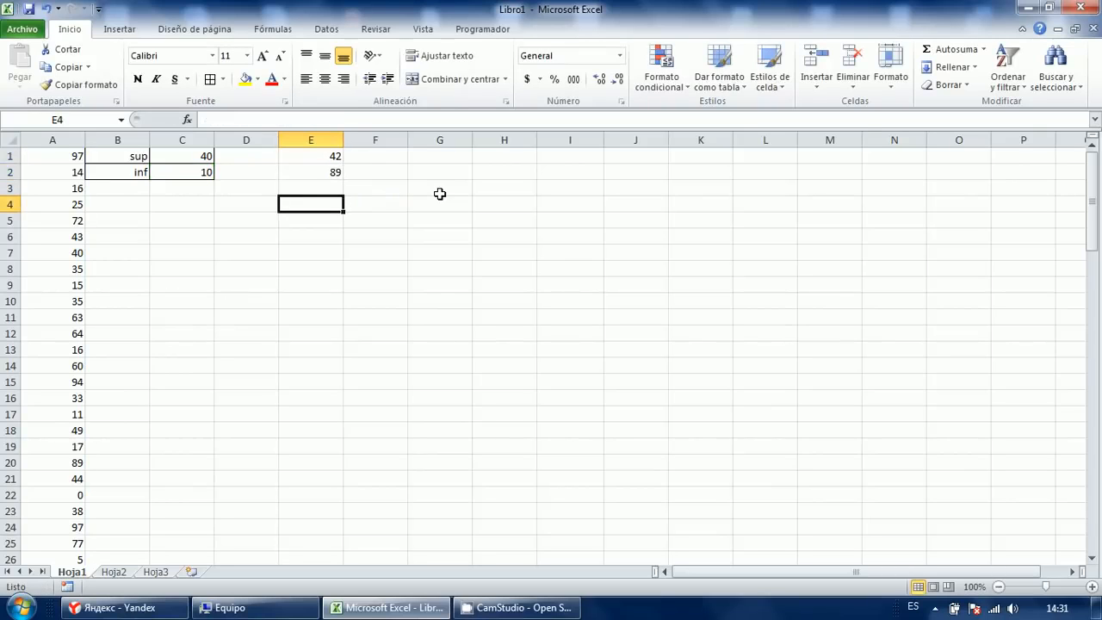
In E4, start a CONTAR.SI.CONJUNTO formula over column A with the criterion ">"&C2.
type("=contar")
key("Down")
key("Down")
key("Down")
key("Tab")
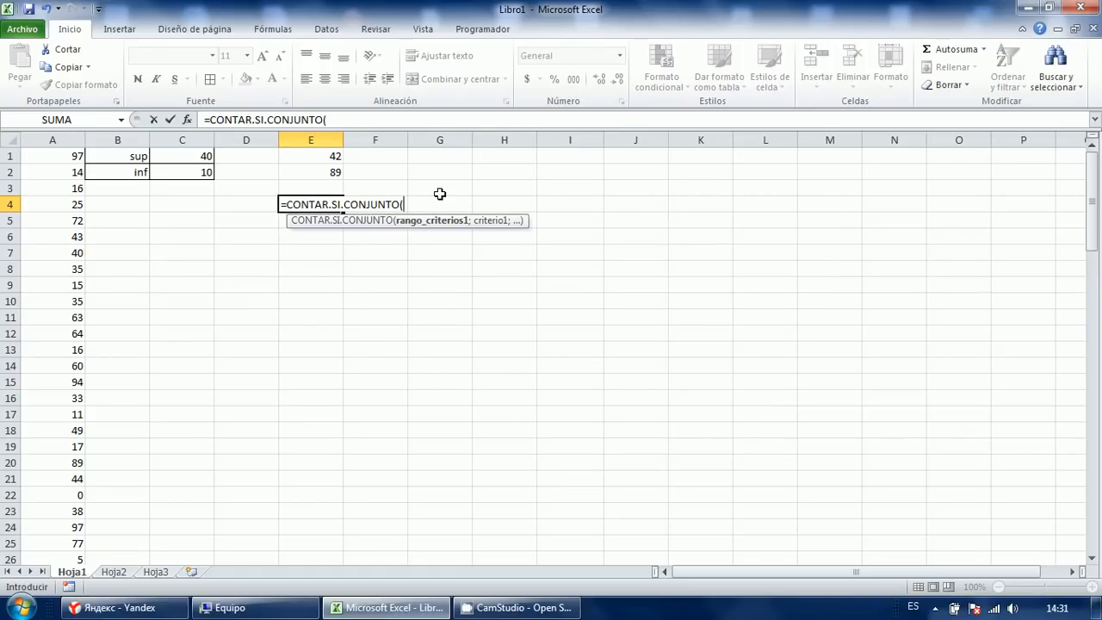
key("Up")
key("Up")
key("Up")
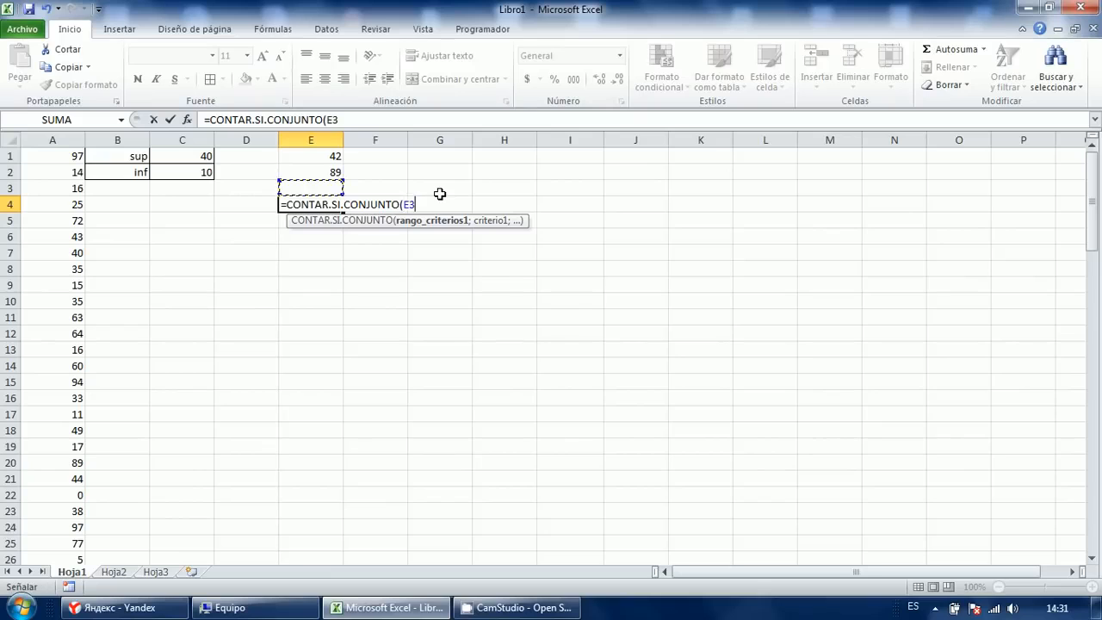
key("Left")
key("Left")
key("Left")
key("Left")
key("shift+Down")
key("shift+Down")
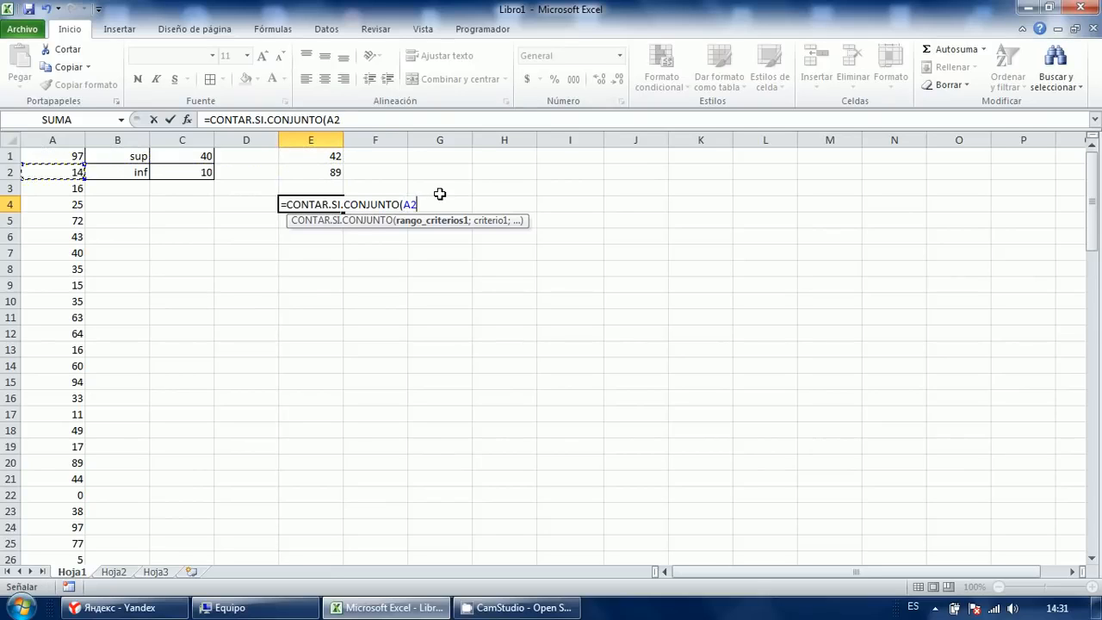
key("ctrl+space")
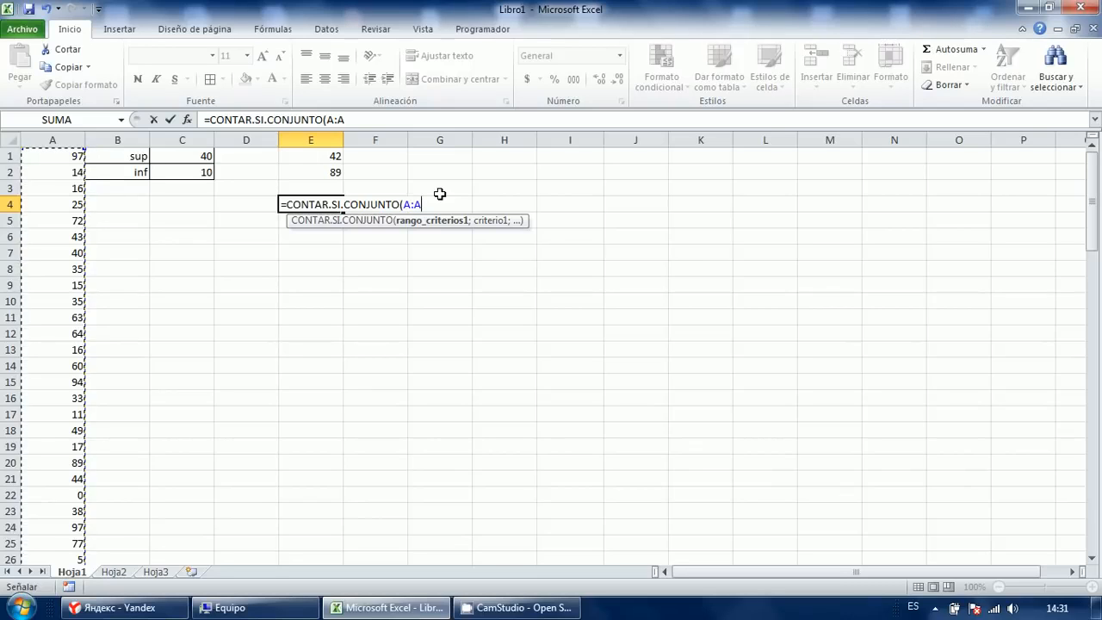
type(";\"")
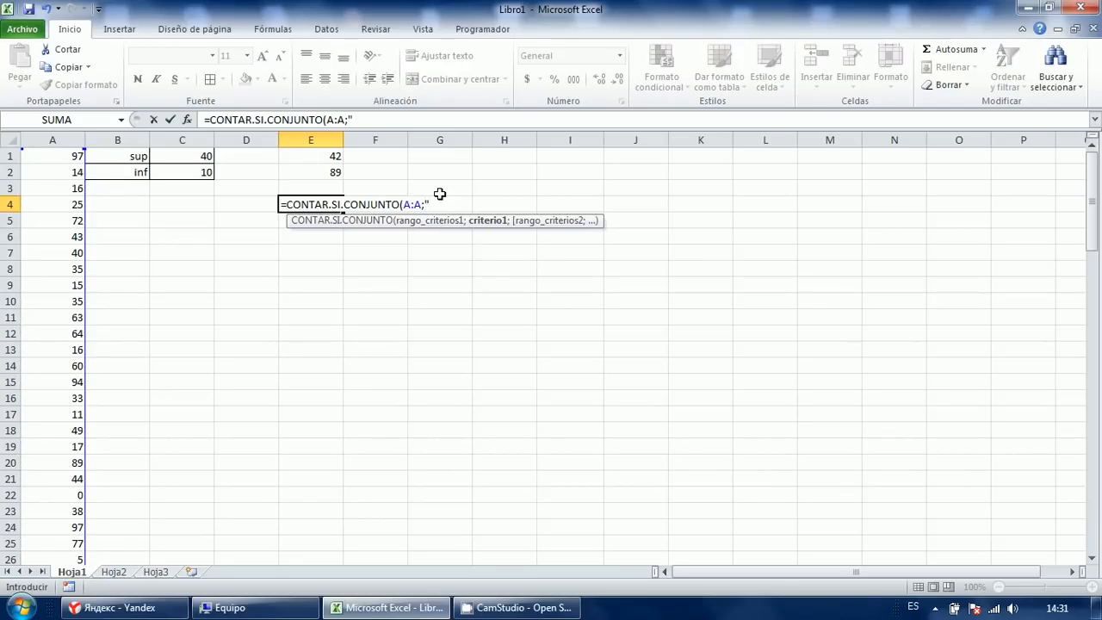
type(">\"&")
key("Left")
key("Left")
key("Left")
key("Up")
key("Up")
key("Right")
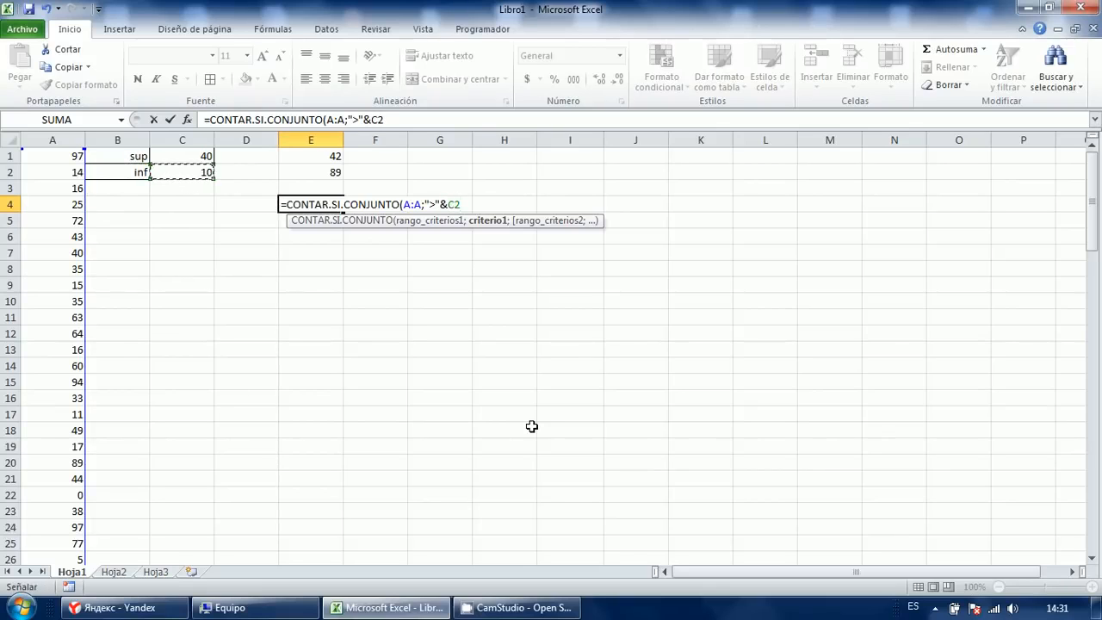
type(";")
Add a second column A range with the criterion "<"&C1 and commit the formula.
key("Left")
key("Left")
key("Left")
key("Left")
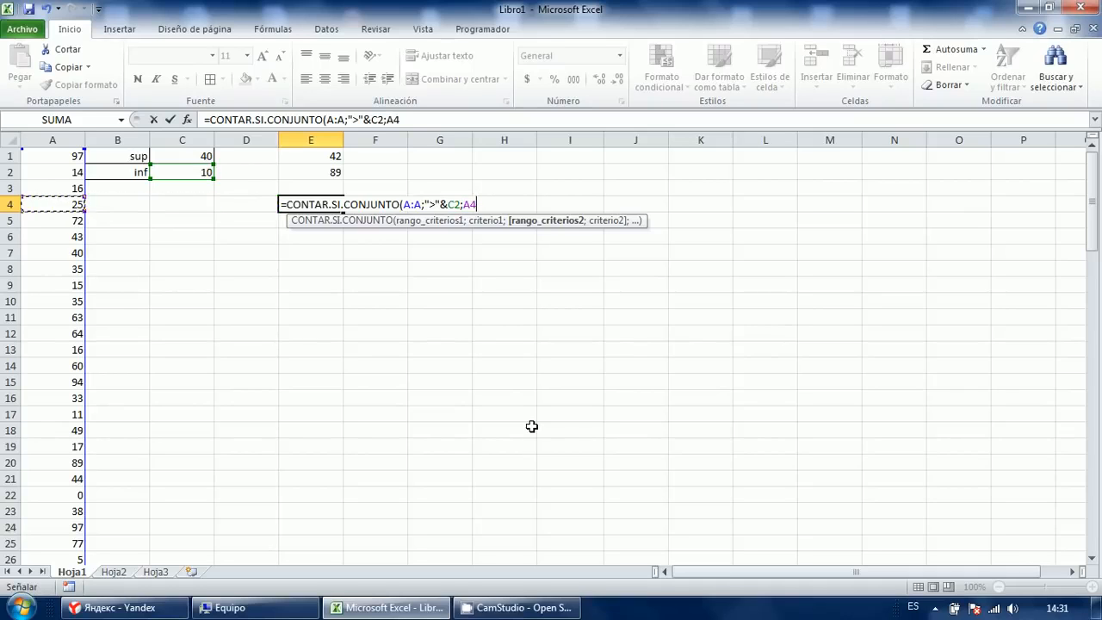
key("ctrl+space")
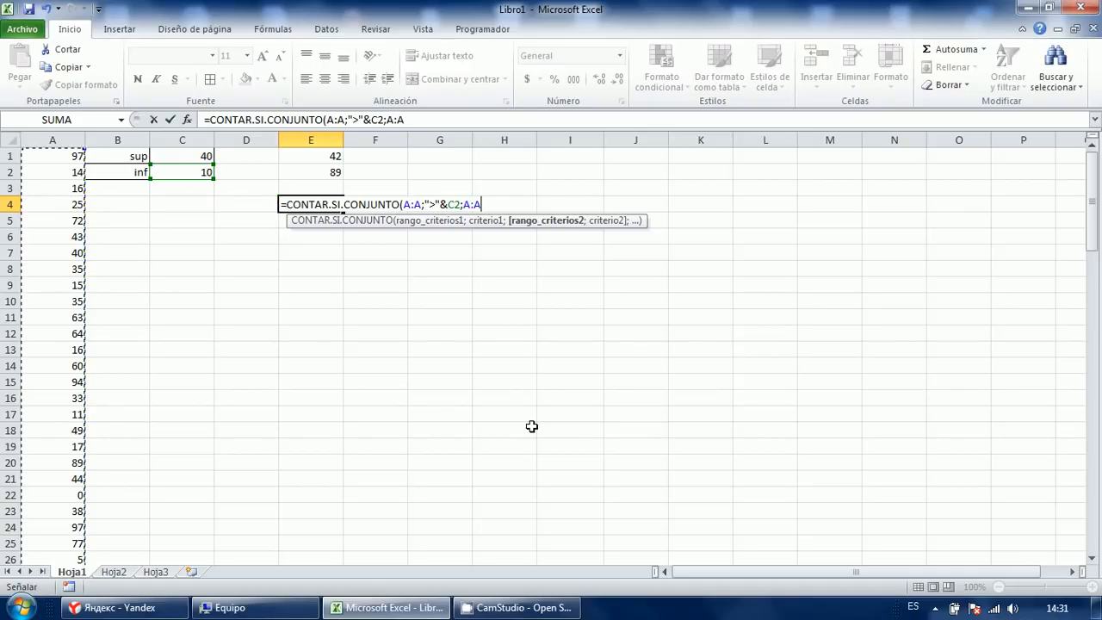
type(";\"")
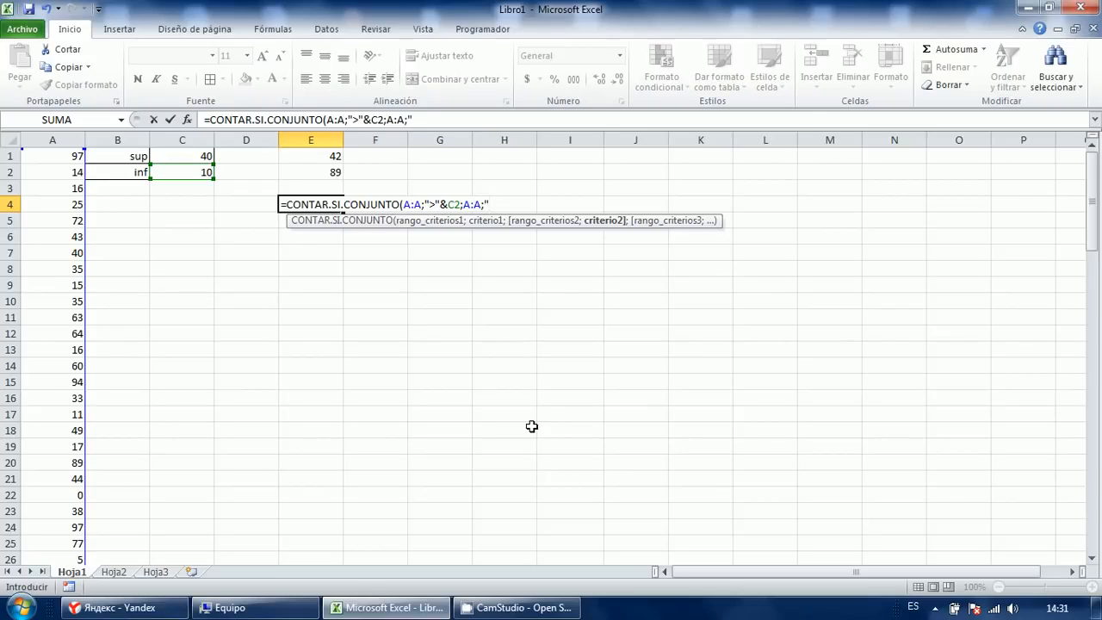
type("<\"&")
key("Left")
key("Left")
key("Left")
key("Up")
key("Up")
key("Up")
key("Right")
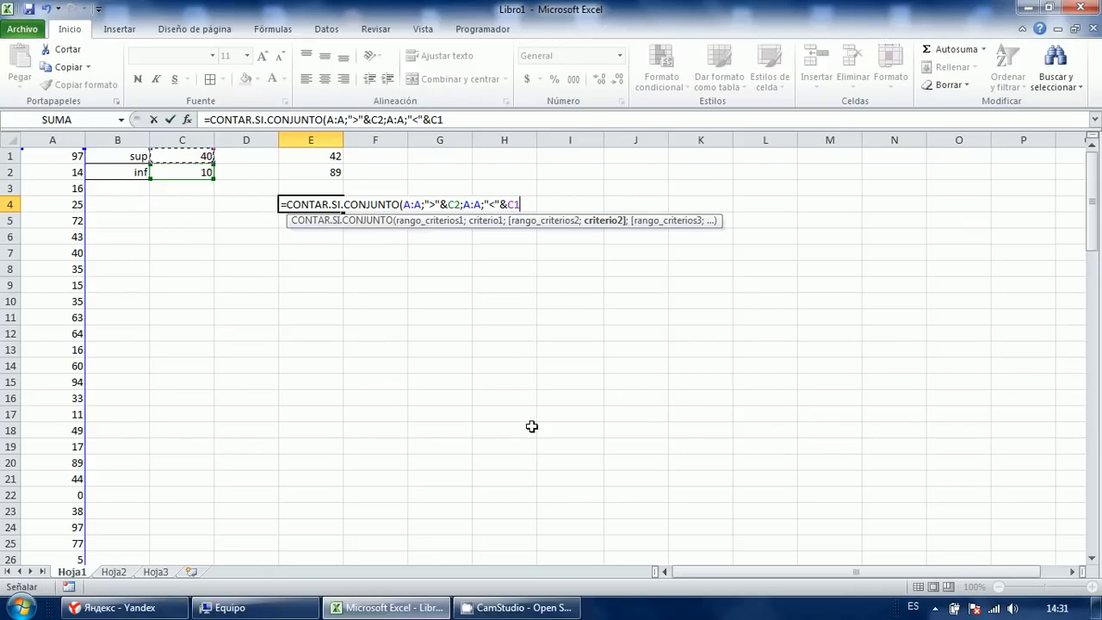
type(")")
key("ctrl+Return")
Change the criteria to ">=" and "<=" so E4 counts inclusively, giving 32.
key("F2")
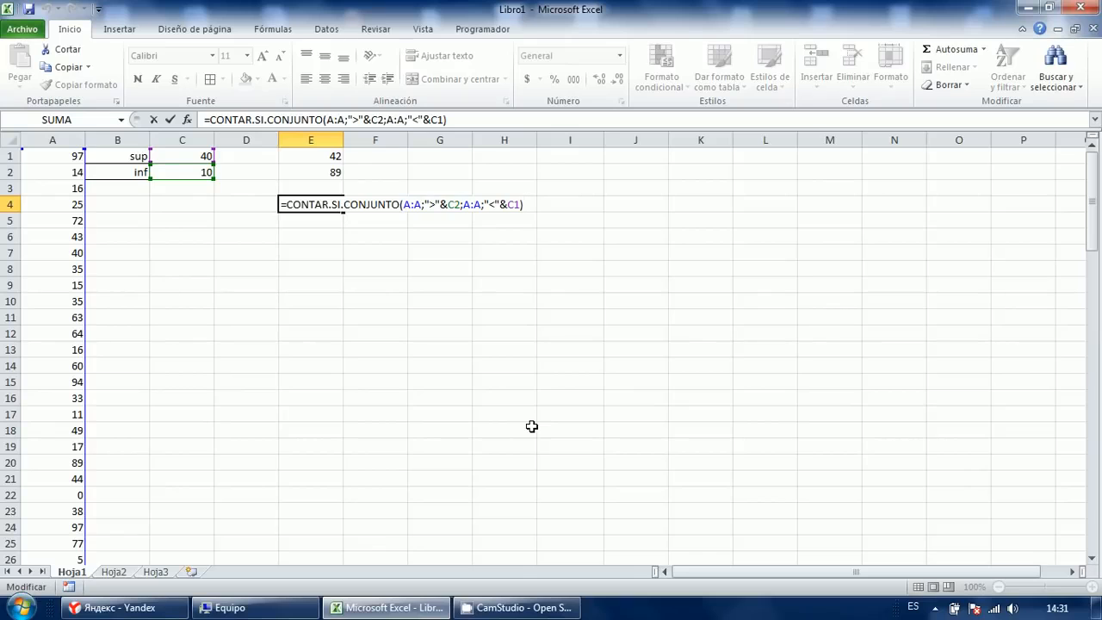
left_click(435, 205)
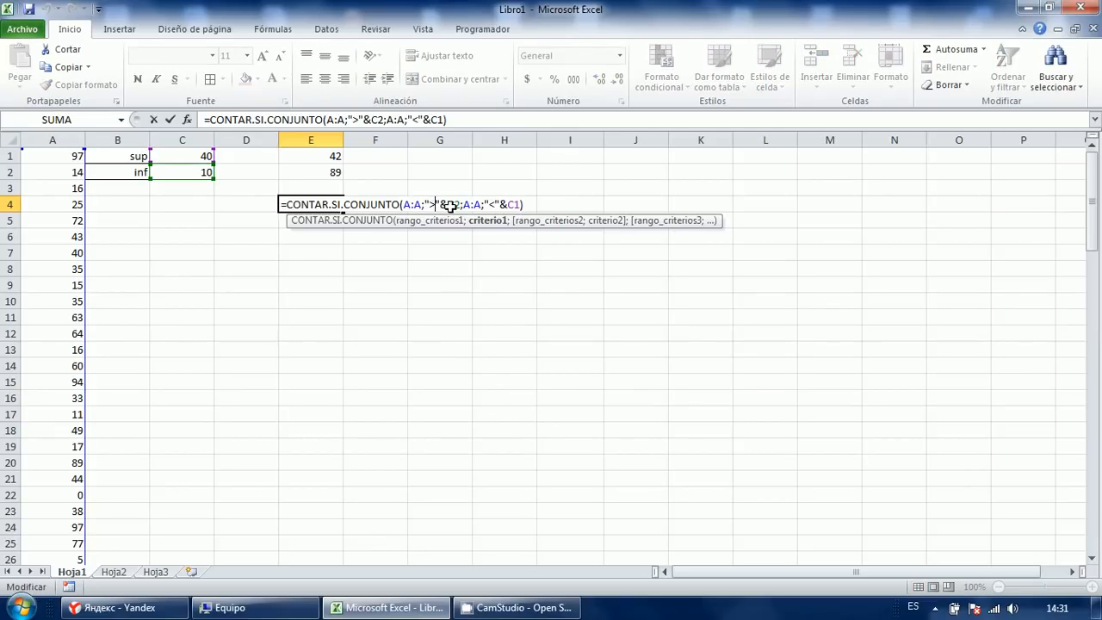
type("=")
key("Right")
key("Right")
key("Right")
key("Right")
key("Right")
key("Right")
key("Right")
key("Right")
key("Right")
key("Right")
type("=")
key("Return")
key("Up")
key("F2")
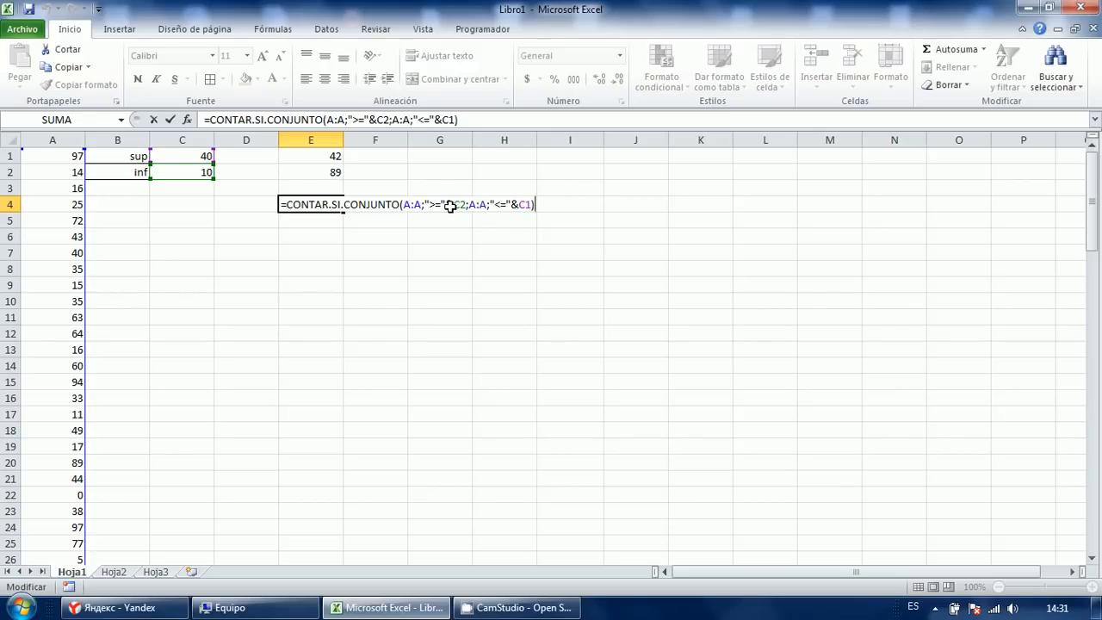
key("Return")
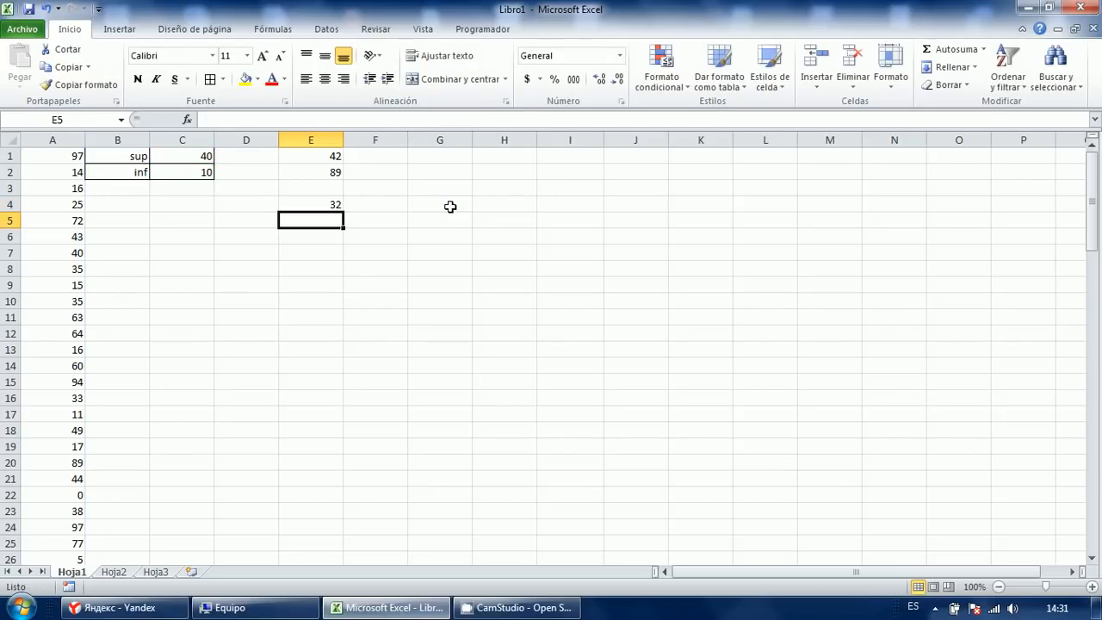
Clear the trial results from E1:E7.
left_click_drag(316, 163, 315, 256)
key("Delete")
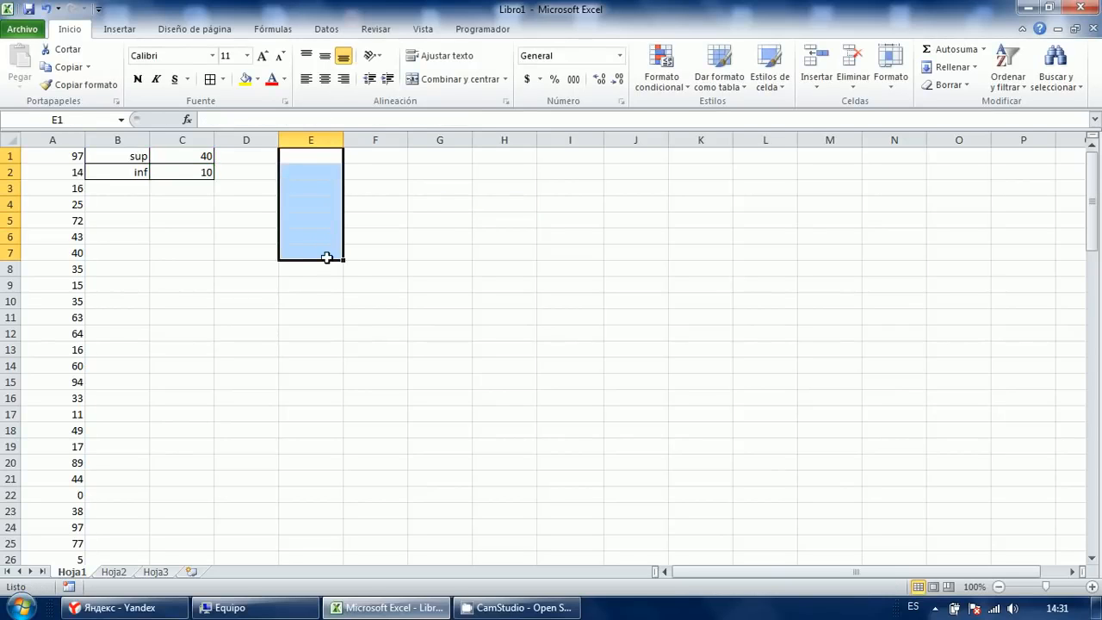
left_click(270, 280)
left_click(157, 219)
left_click(119, 217)
Delete columns B and C, which hold the sup and inf limits.
left_click(68, 186)
left_click(58, 157)
left_click_drag(125, 159, 189, 205)
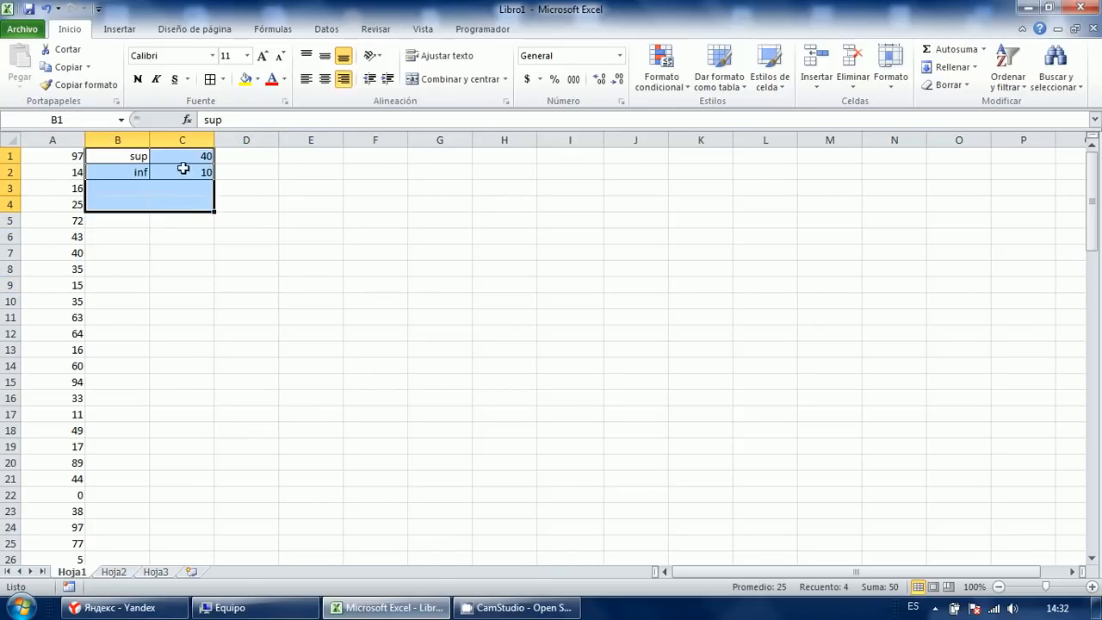
left_click(155, 230)
left_click(275, 257)
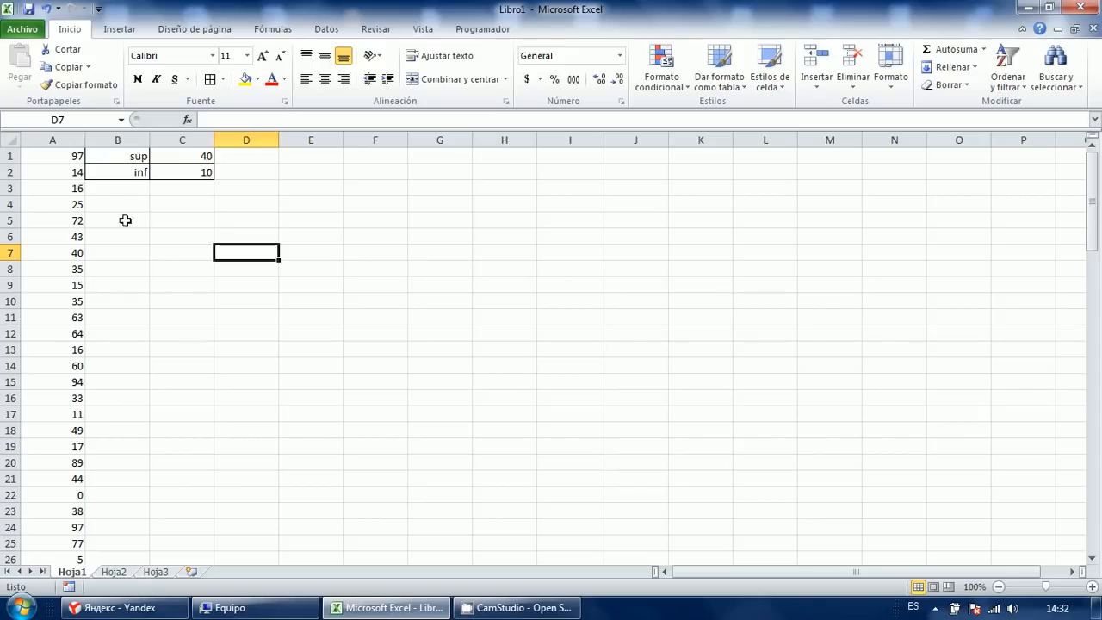
left_click_drag(125, 221, 163, 221)
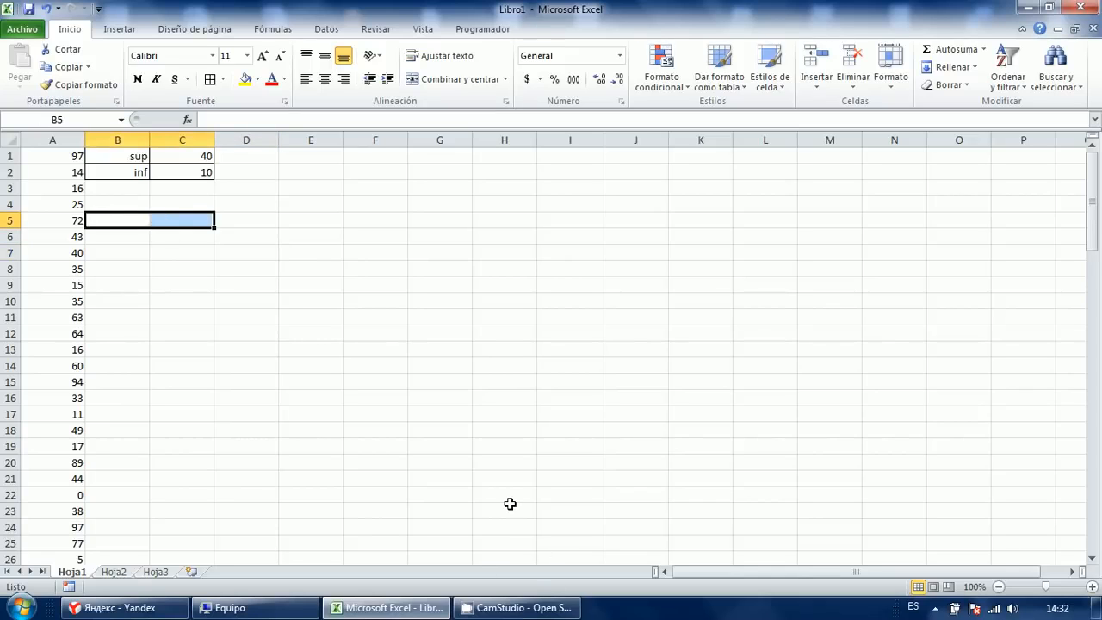
key("ctrl+space")
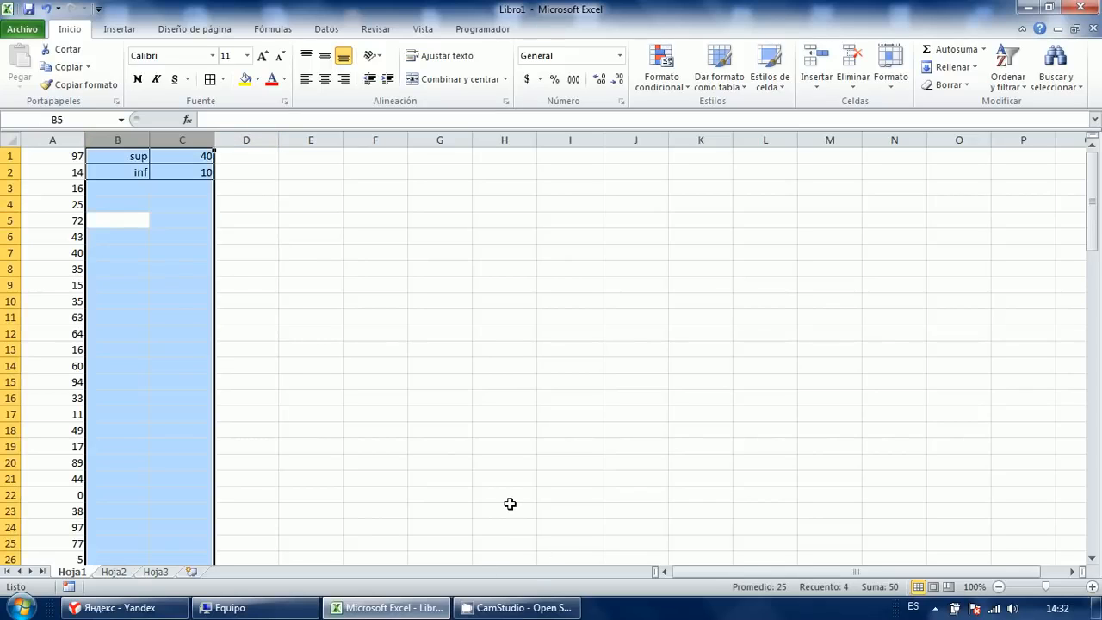
key("shift+F10")
key("Up")
key("Up")
key("Up")
key("Up")
key("Up")
key("Up")
key("Return")
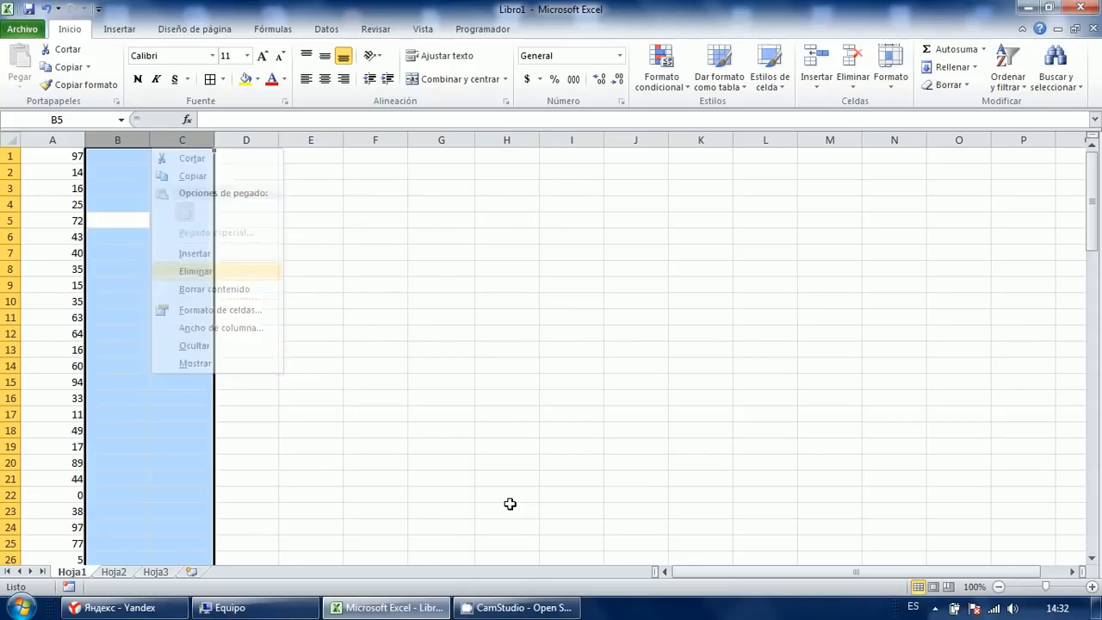
Widen column C to about 14.71.
key("Right")
key("Up")
key("Up")
key("Up")
key("Up")
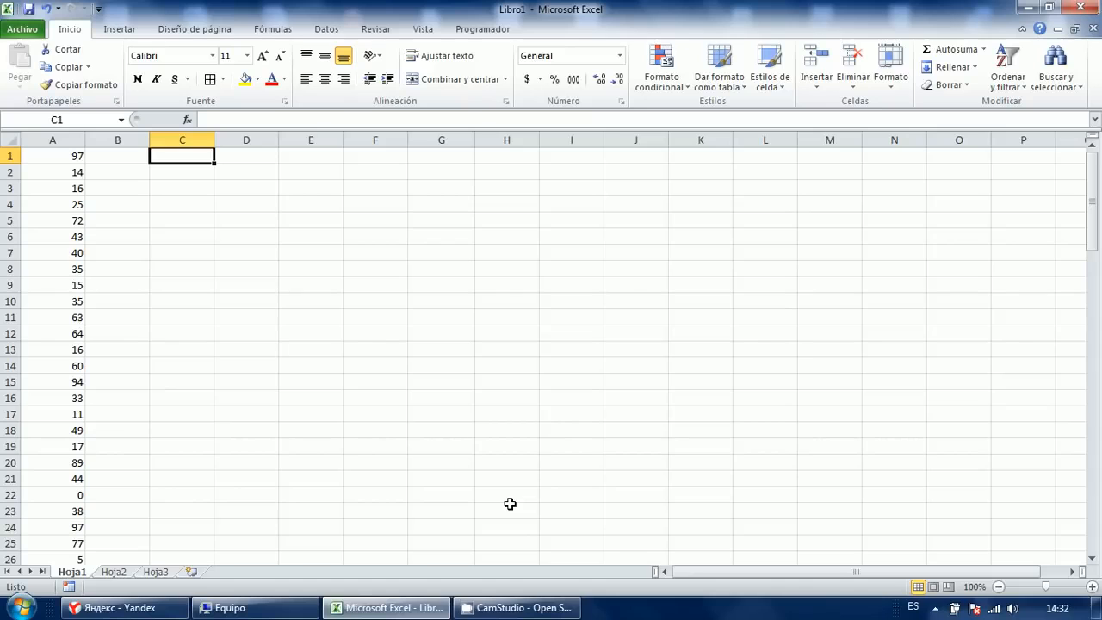
left_click_drag(214, 141, 238, 152)
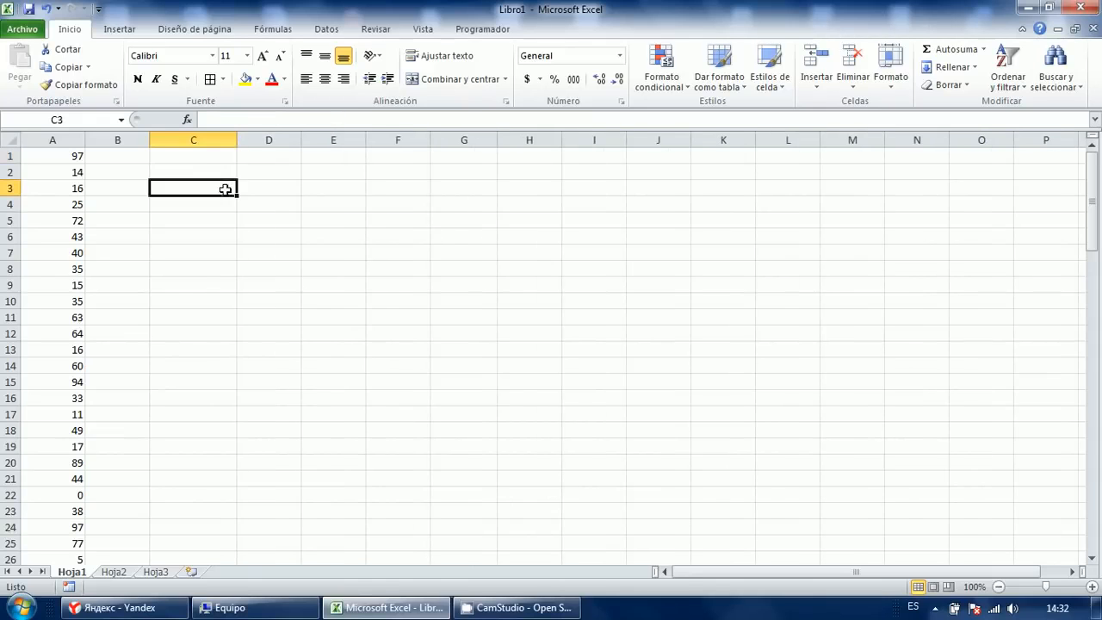
Label C1 'Nro Datos' and enter =CONTAR(A:A) in D1, giving 100.
type("Nro Datos")
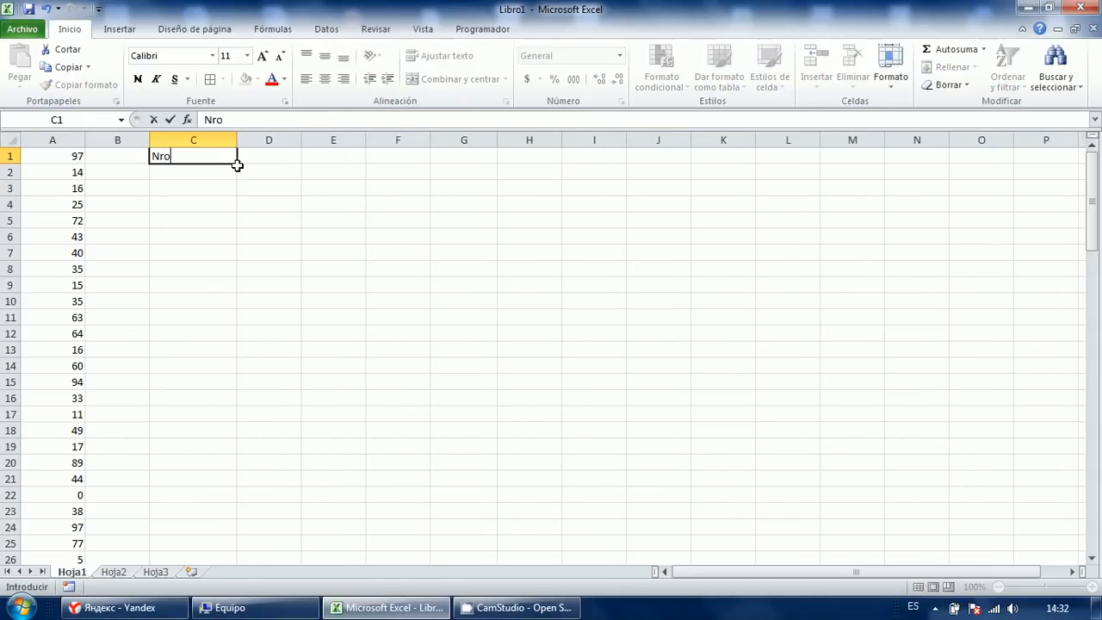
key("Return")
key("Up")
key("Right")
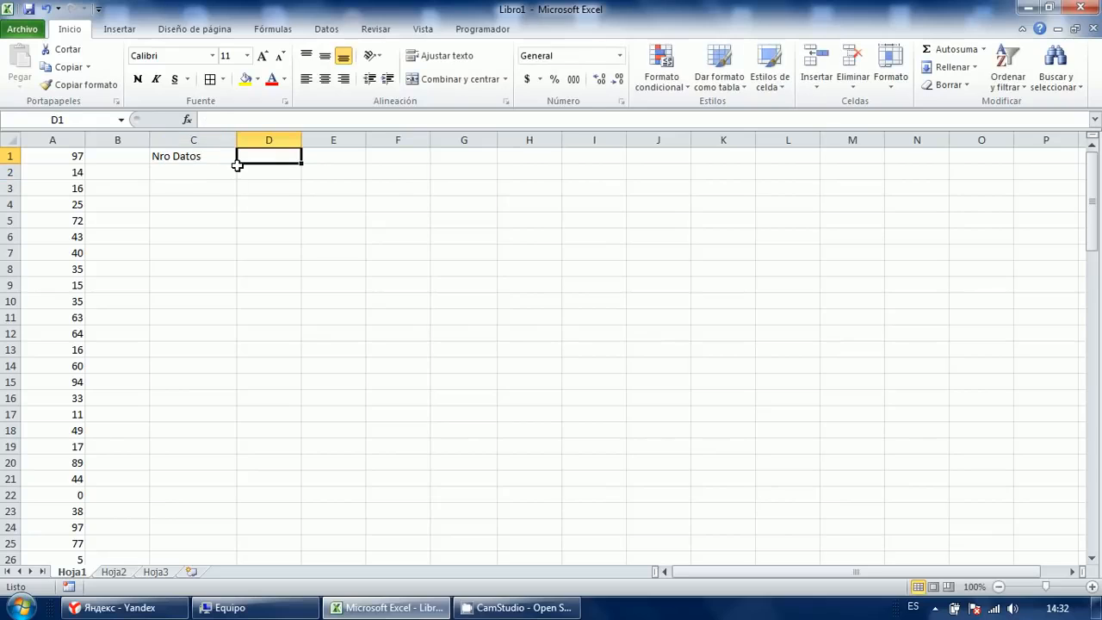
type("Contar((")
key("BackSpace")
type("A:A)")
key("Return")
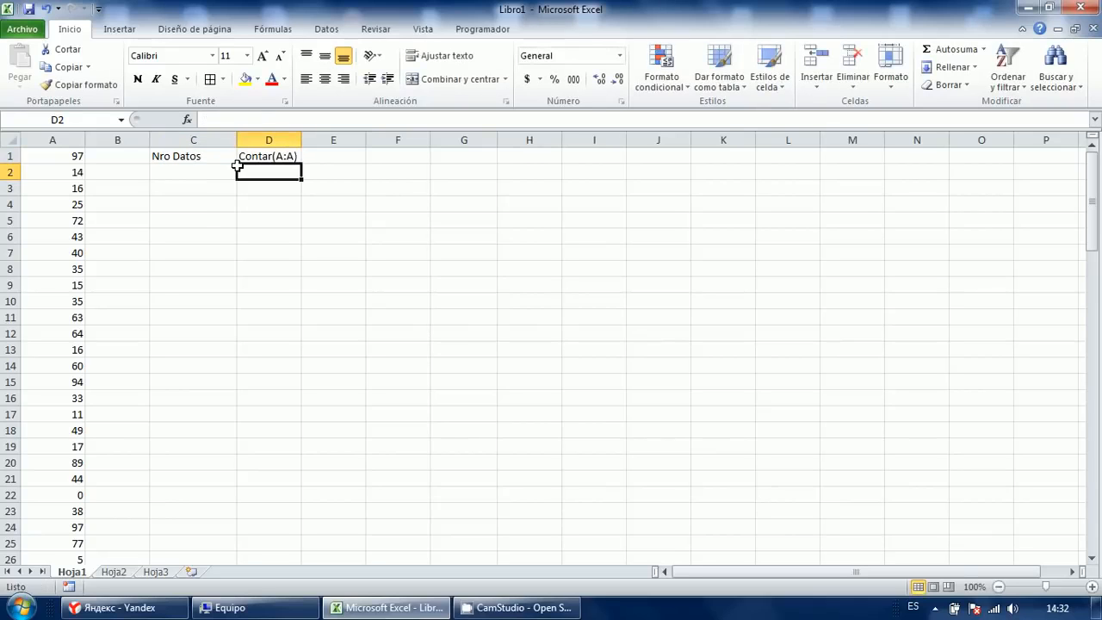
left_click(238, 160)
double_click(239, 160)
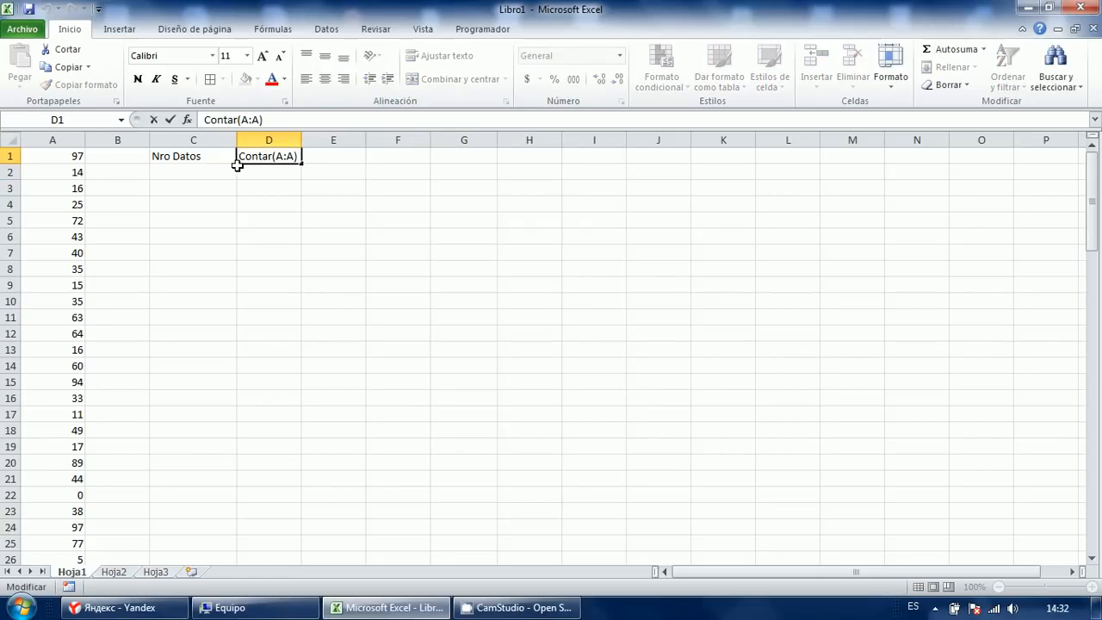
type("=")
key("Return")
left_click(234, 160)
Label C2 'suma' and enter =SUMA(A:A) in D2, giving 4734.
left_click(235, 167)
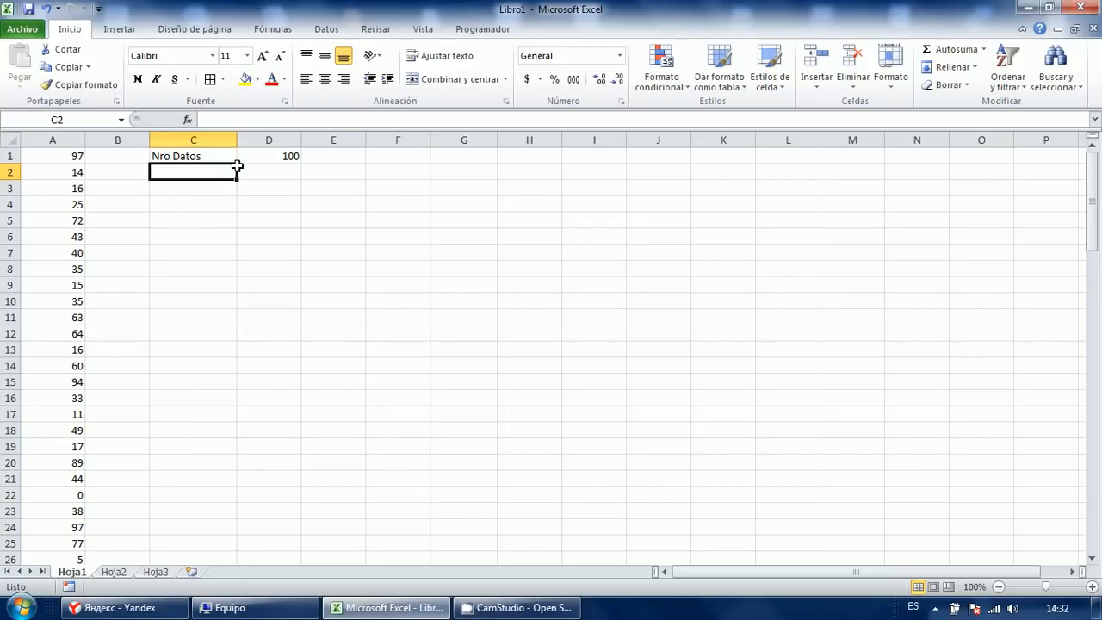
type("suma")
key("Return")
left_click(238, 168)
type("=suma")
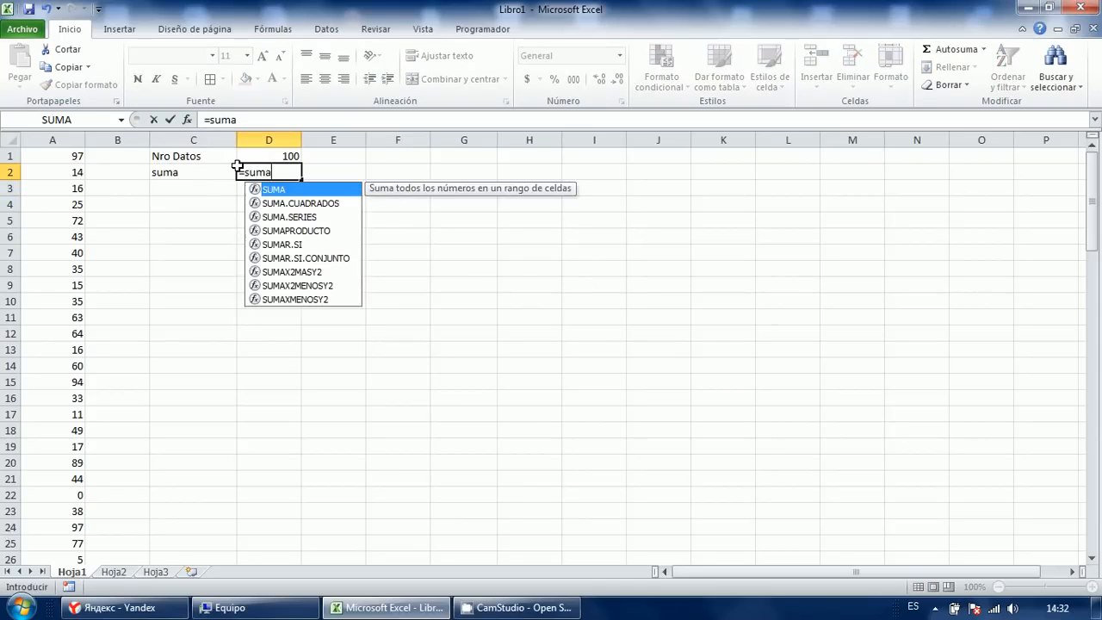
type("(a:a")
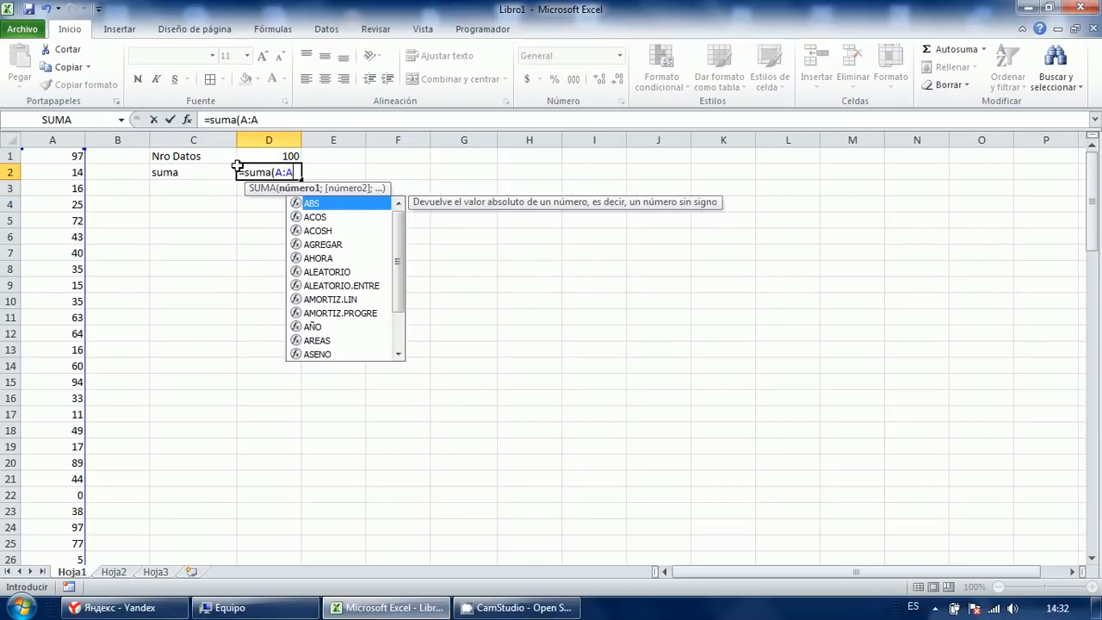
key("Return")
left_click(235, 165)
key("Return")
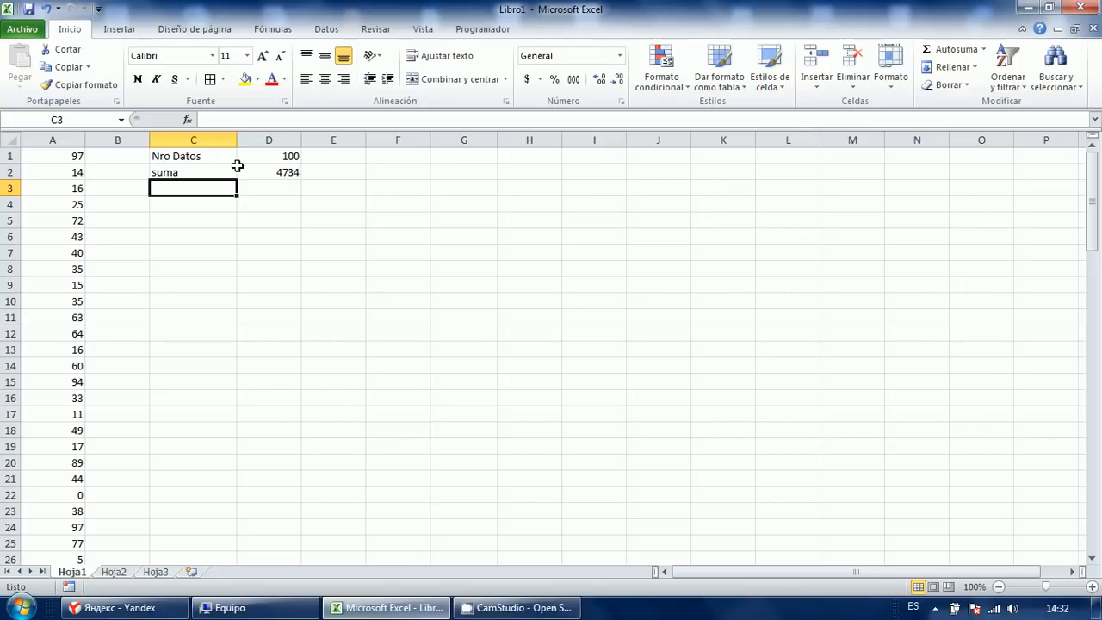
Label C3 'Promedio' and enter =PROMEDIO(A:A) in D3, giving 47.34.
type("Promedi")
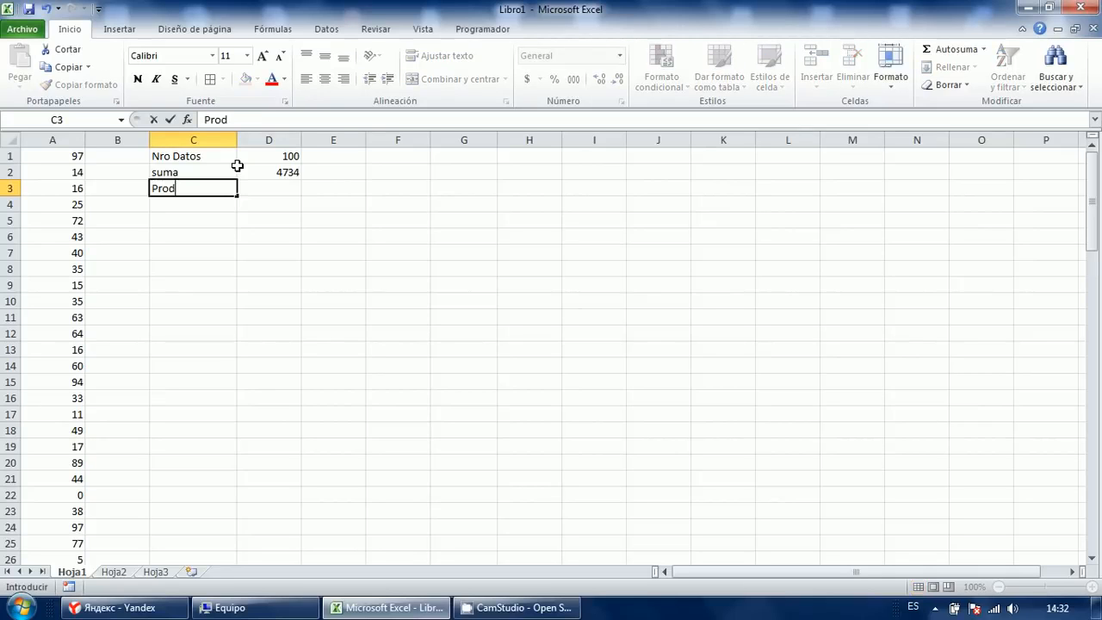
type("o")
key("Tab")
type("=pro")
key("Down")
key("Down")
key("Tab")
type("A:A")
key("Return")
key("Left")
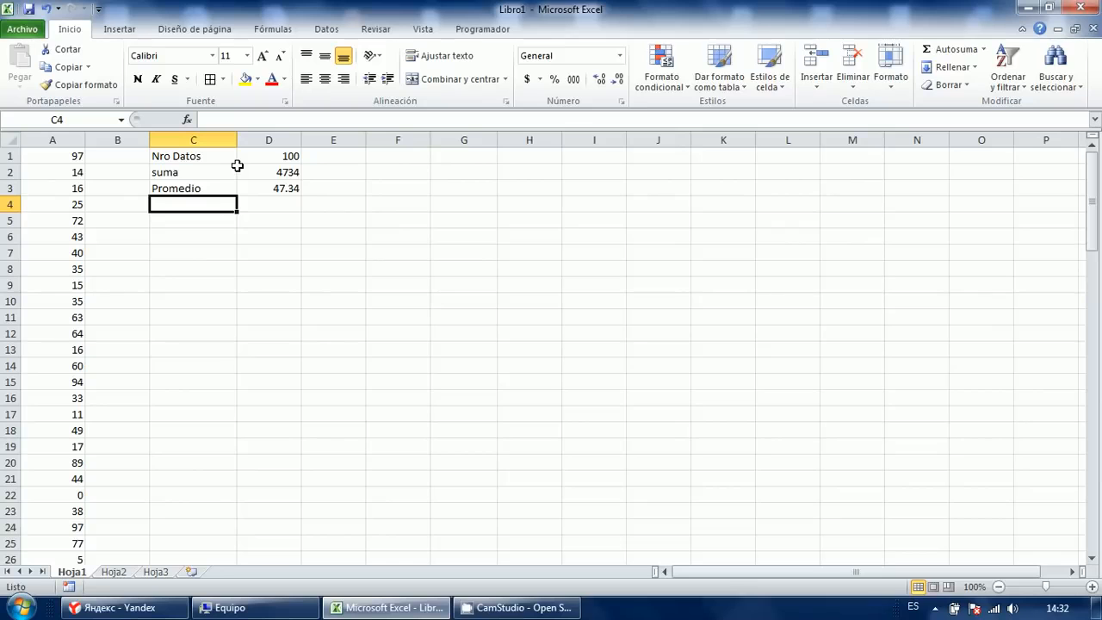
Label C4 'var' and enter =VAR.P(A:A) in D4, giving 800.6444.
type("var")
key("Tab")
type("=var")
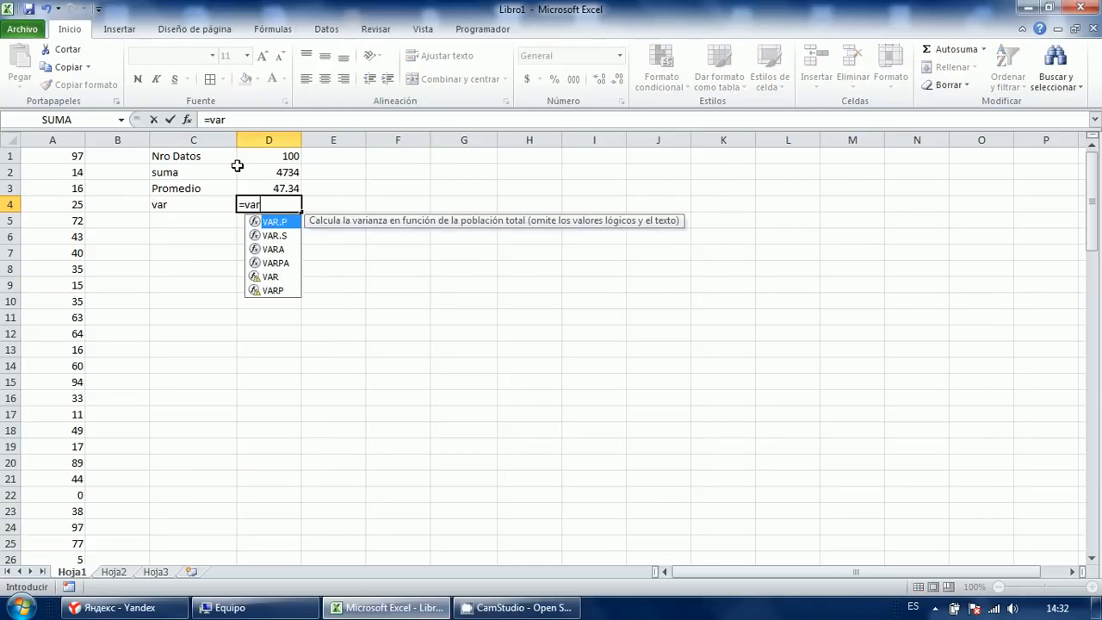
key("Tab")
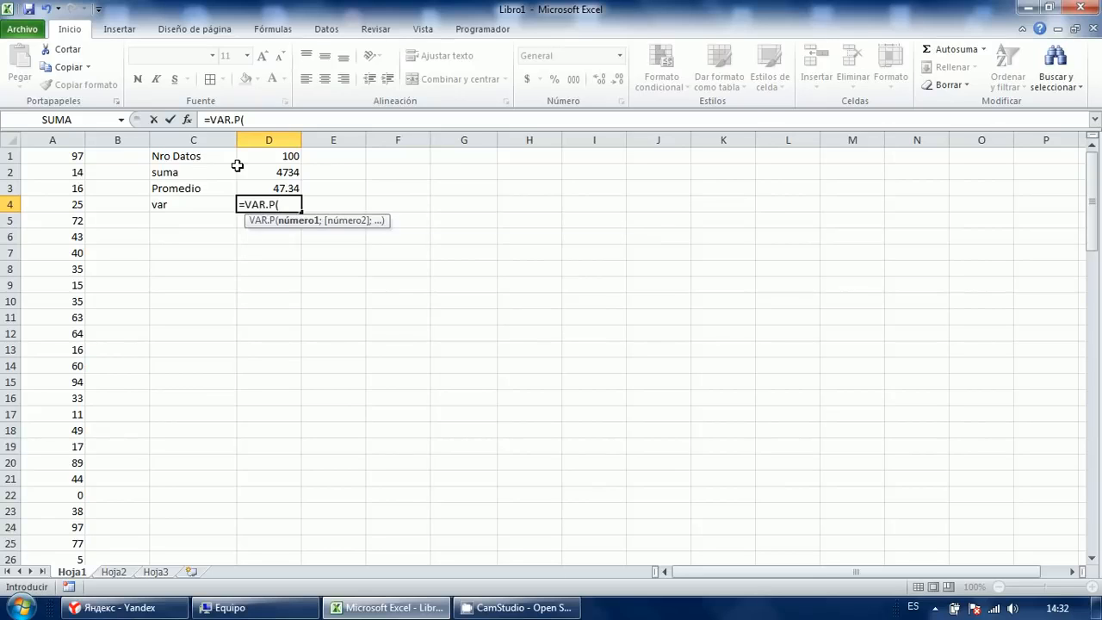
type("A:A")
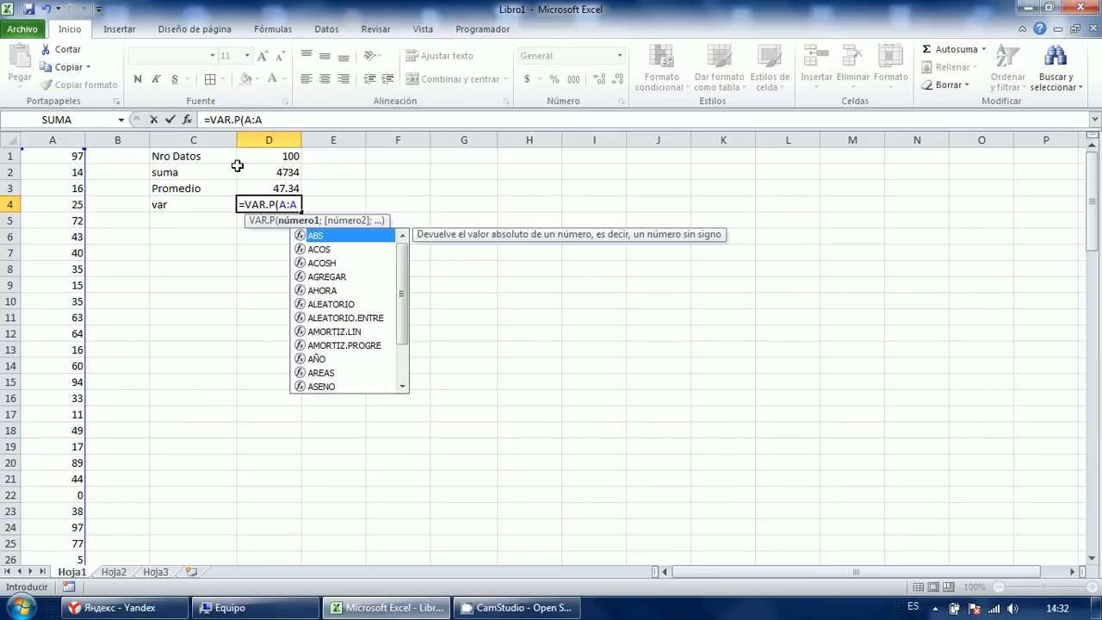
type(")")
key("Return")
key("Up")
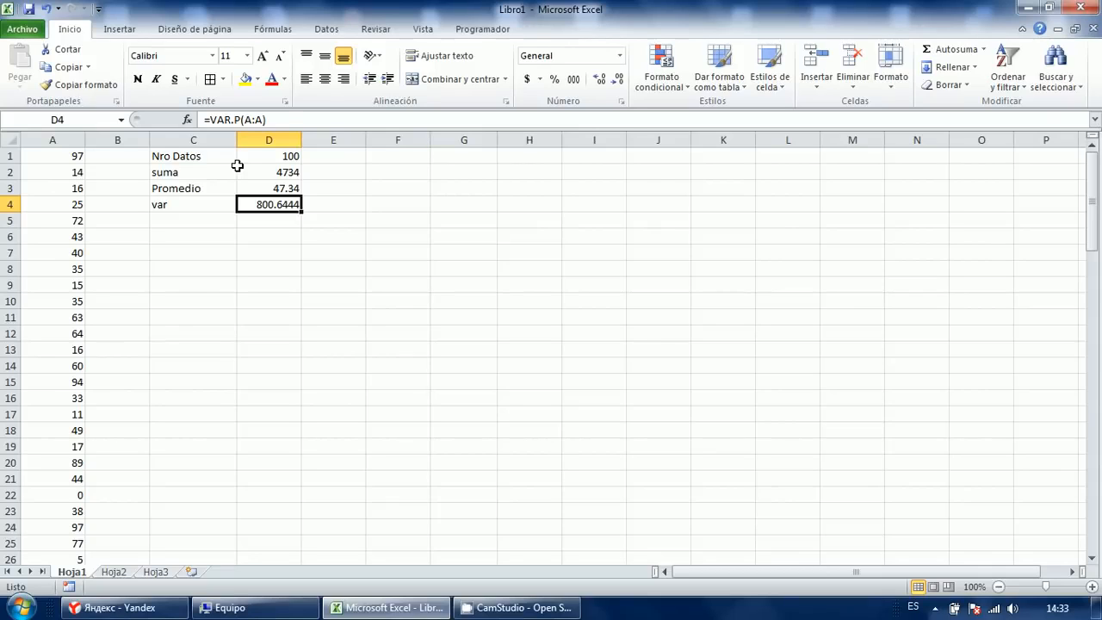
key("Up")
key("F2")
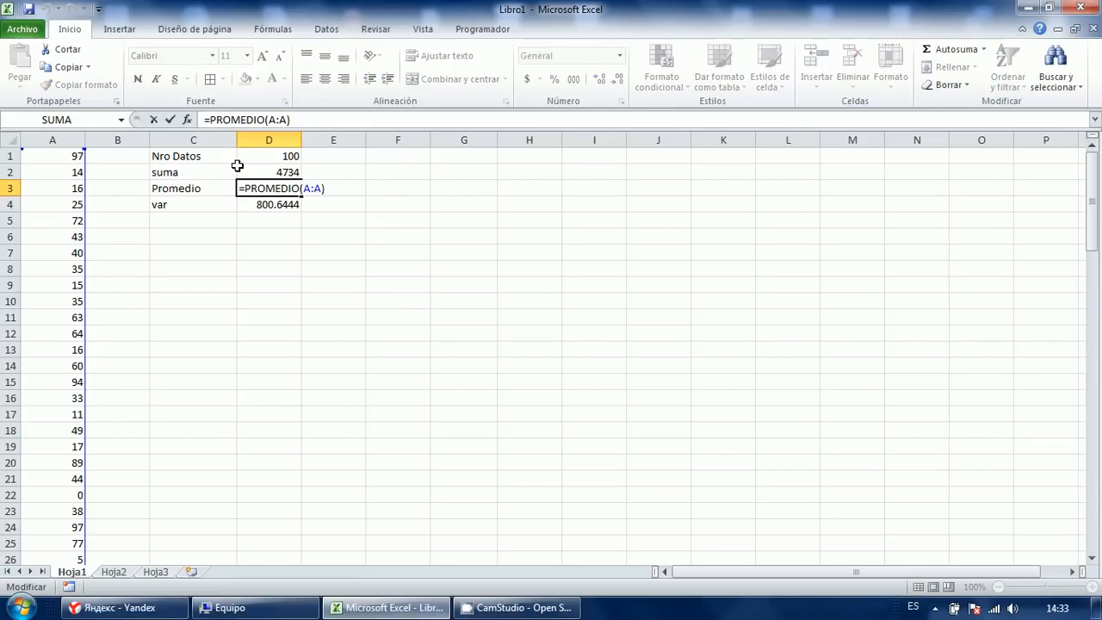
key("ctrl+Return")
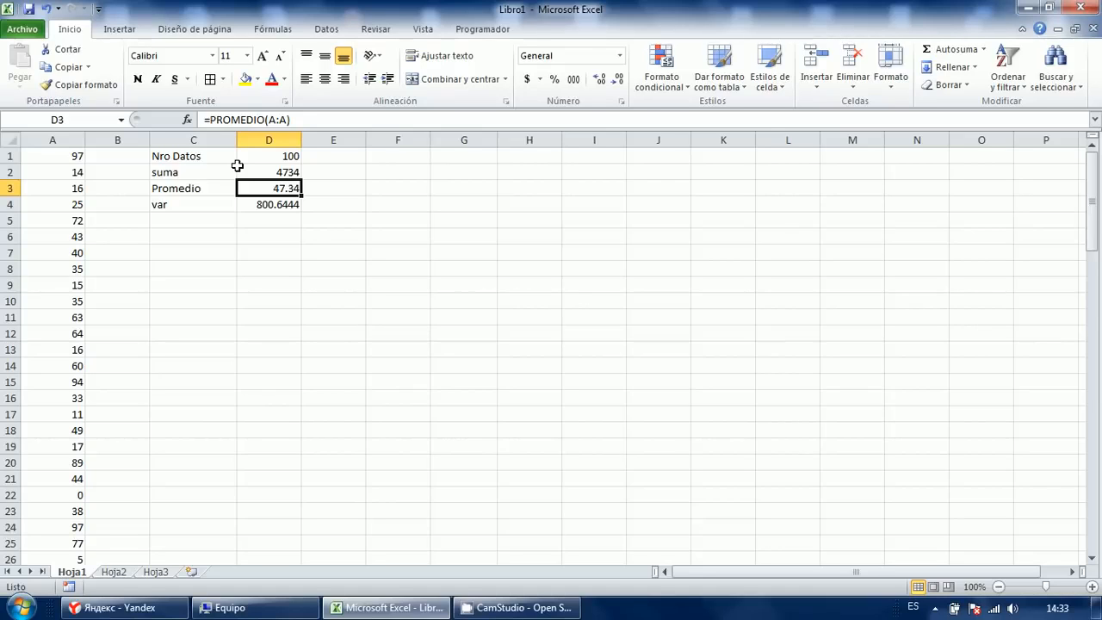
Enter =RAIZ(D4) in D5, the square root of the variance, giving 28.2956604.
key("Down")
key("Down")
key("Left")
type("Var")
key("Return")
key("Up")
key("Right")
type("=ra")
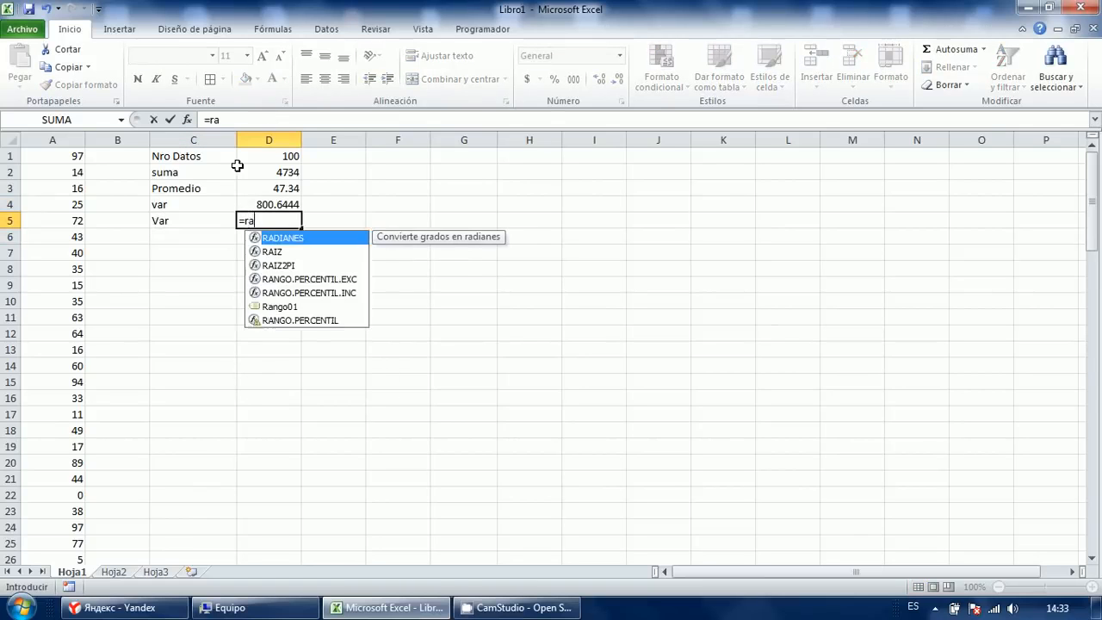
type("iz(D4)")
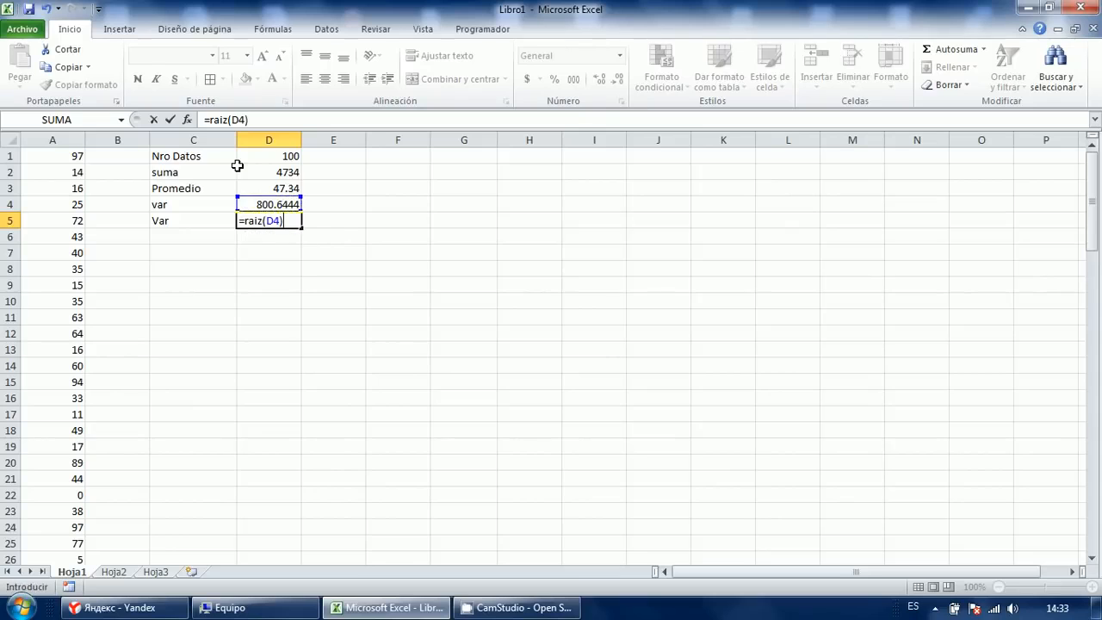
key("Return")
key("Up")
key("Left")
Label C5 and C6 'Desvt' and enter =DESVEST.P(A:A) in D6, matching 28.2956604.
type("Desvt")
key("Return")
type("Desvt")
key("Right")
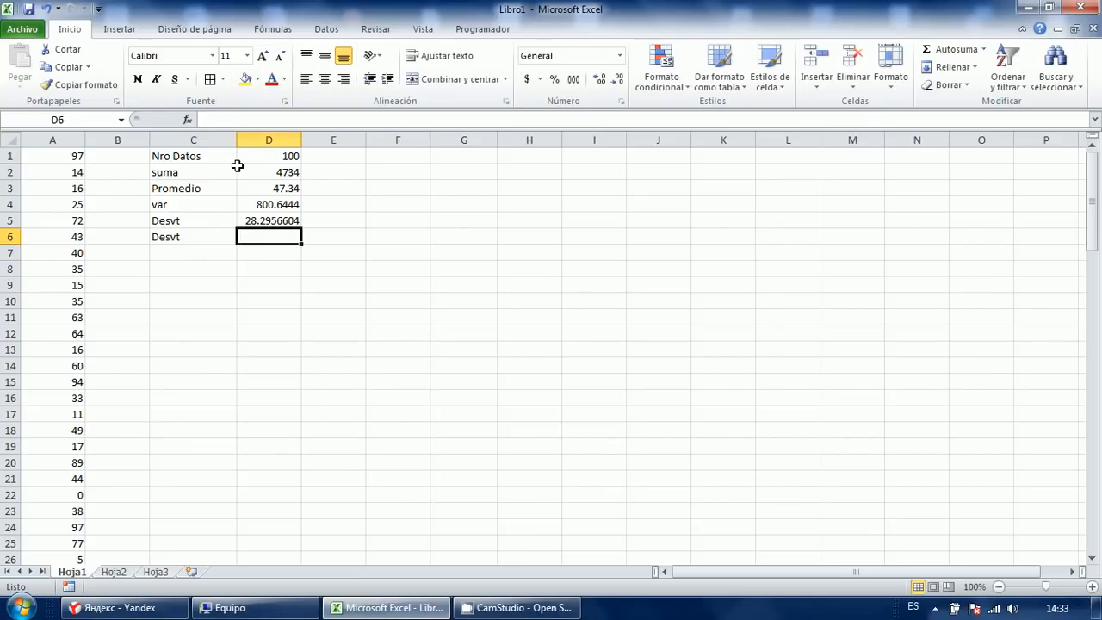
type("=desv")
key("Down")
key("Tab")
type("A:A)")
key("Return")
key("Up")
key("Up")
key("shift+Down")
key("Up")
key("Down")
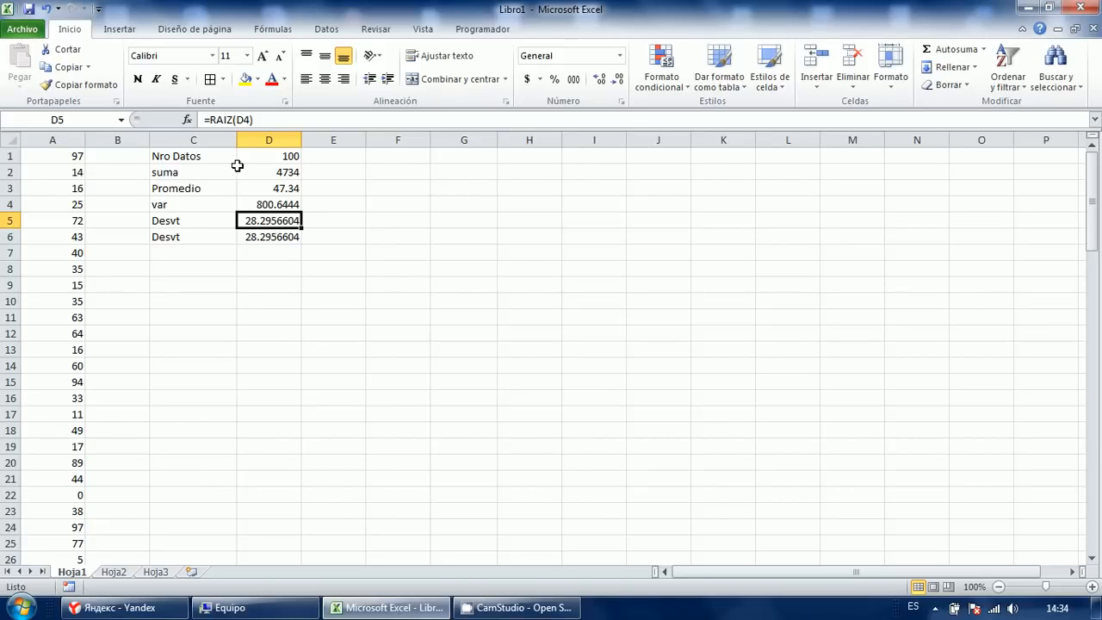
Label C7 'Min' and enter =MIN(A:A) in D7, giving 0.
key("Down")
key("Down")
key("Left")
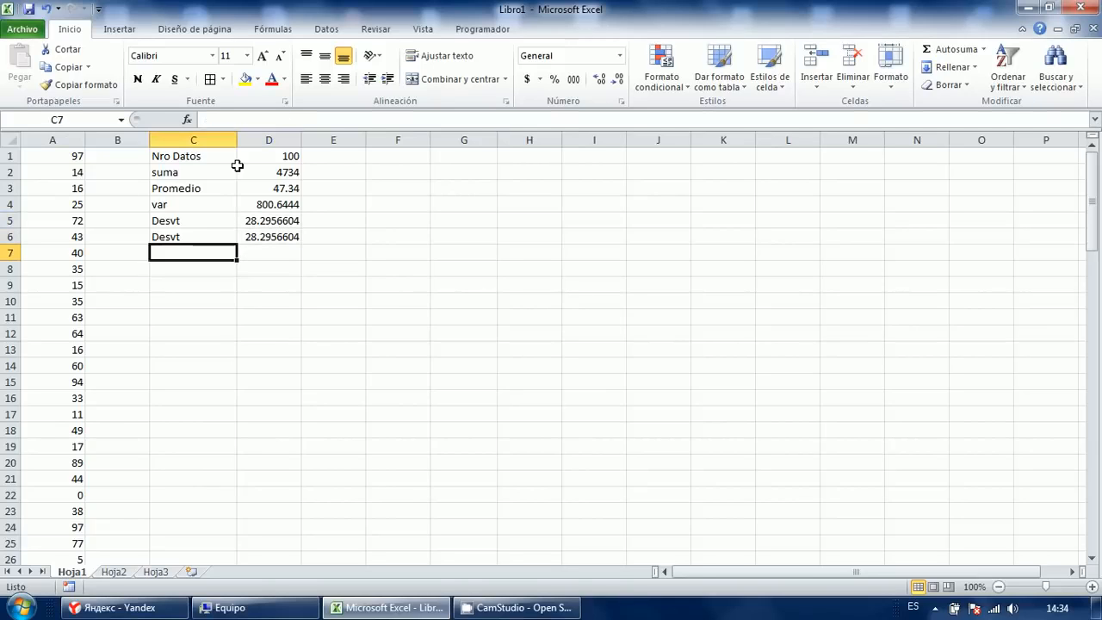
type("Max")
key("Tab")
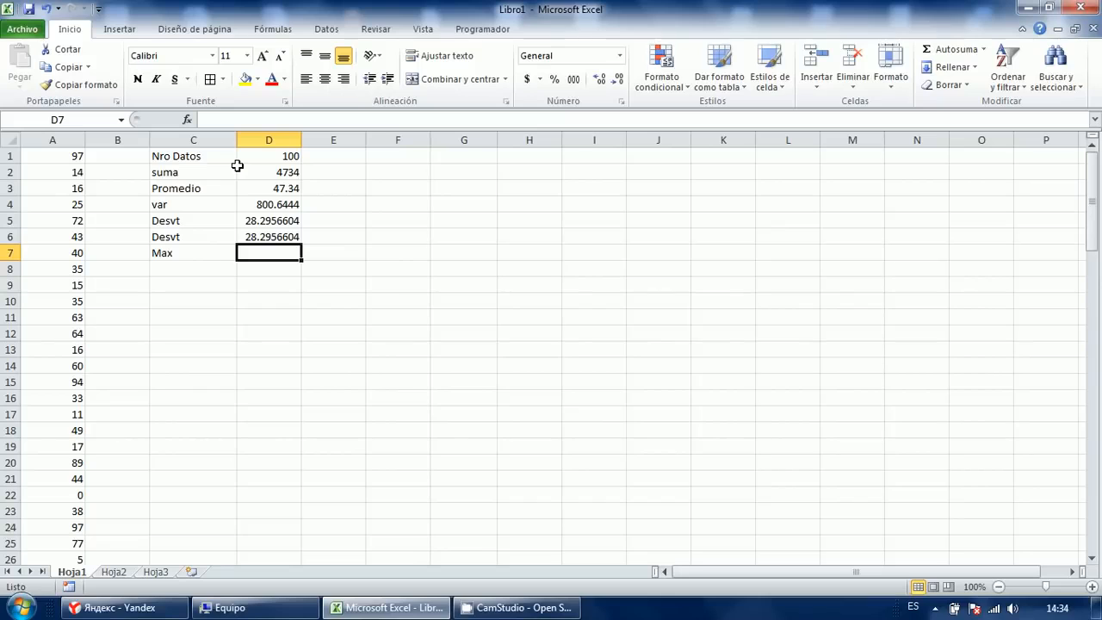
type("=")
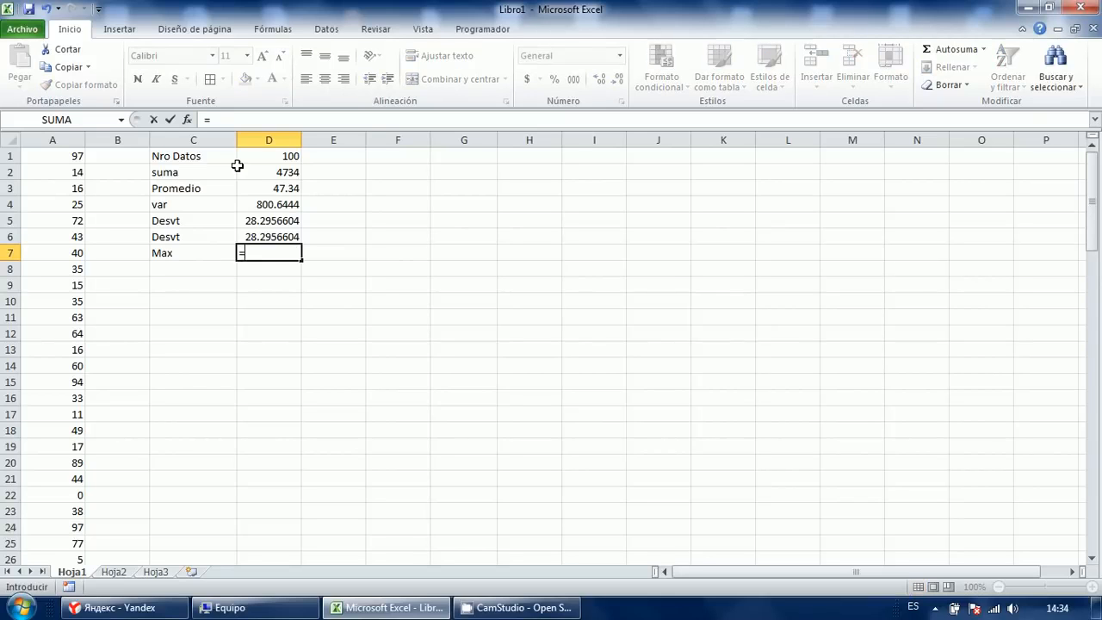
key("Escape")
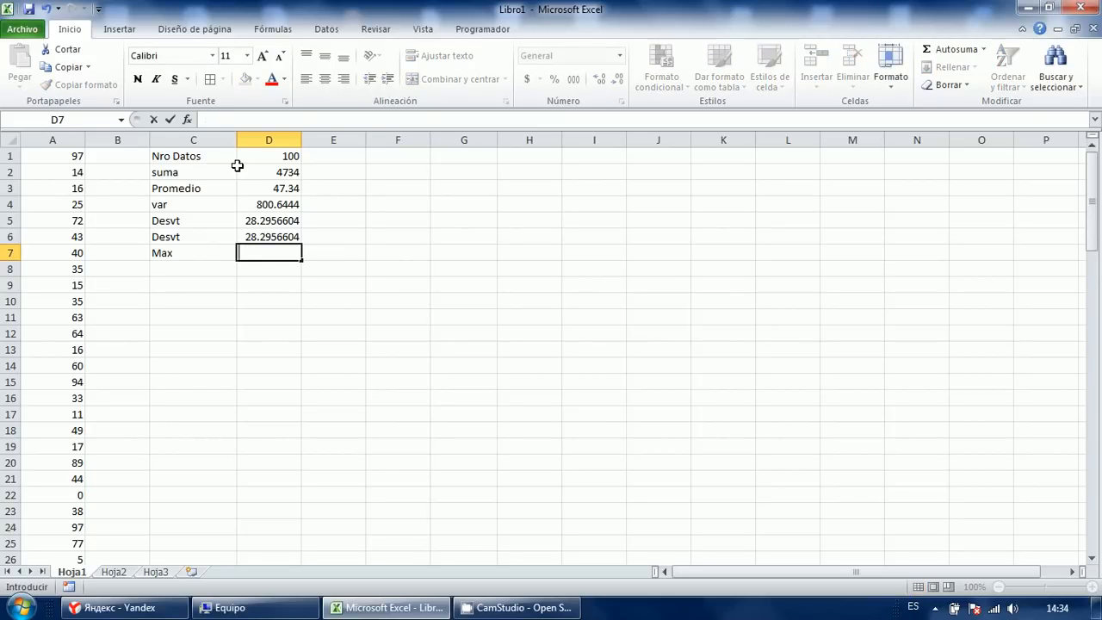
key("Left")
type("Min")
key("Tab")
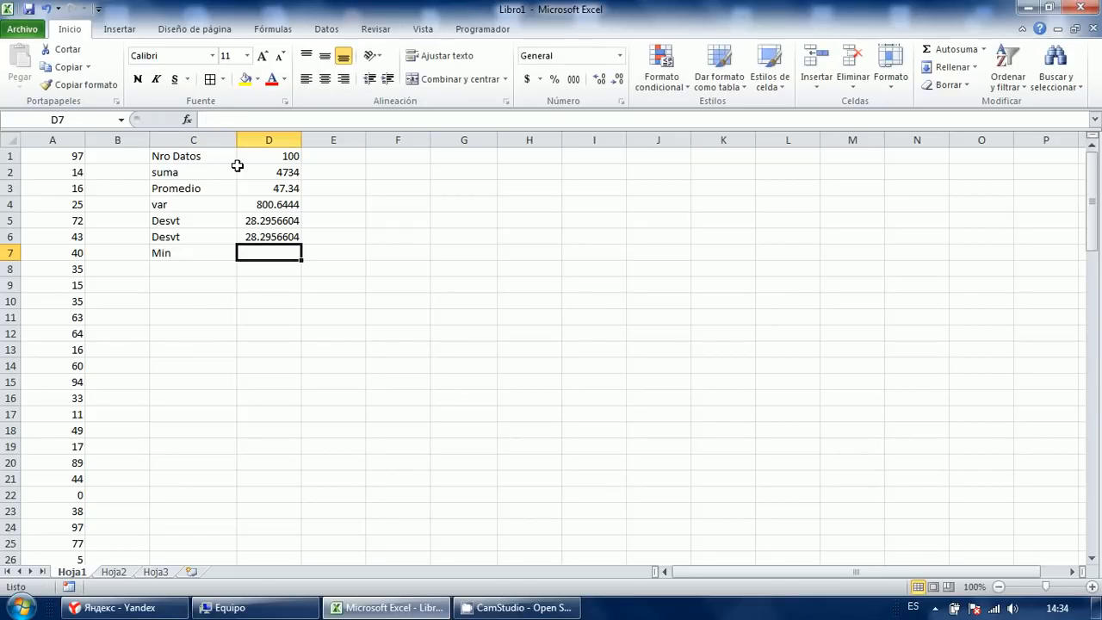
type("=Min)")
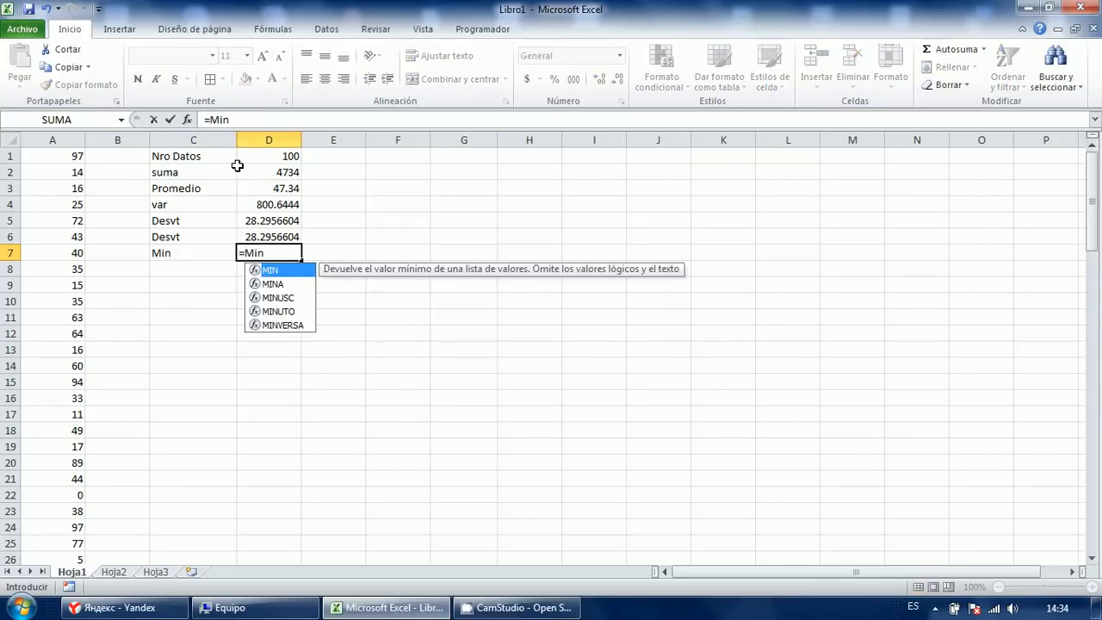
key("BackSpace")
type("(A:A)")
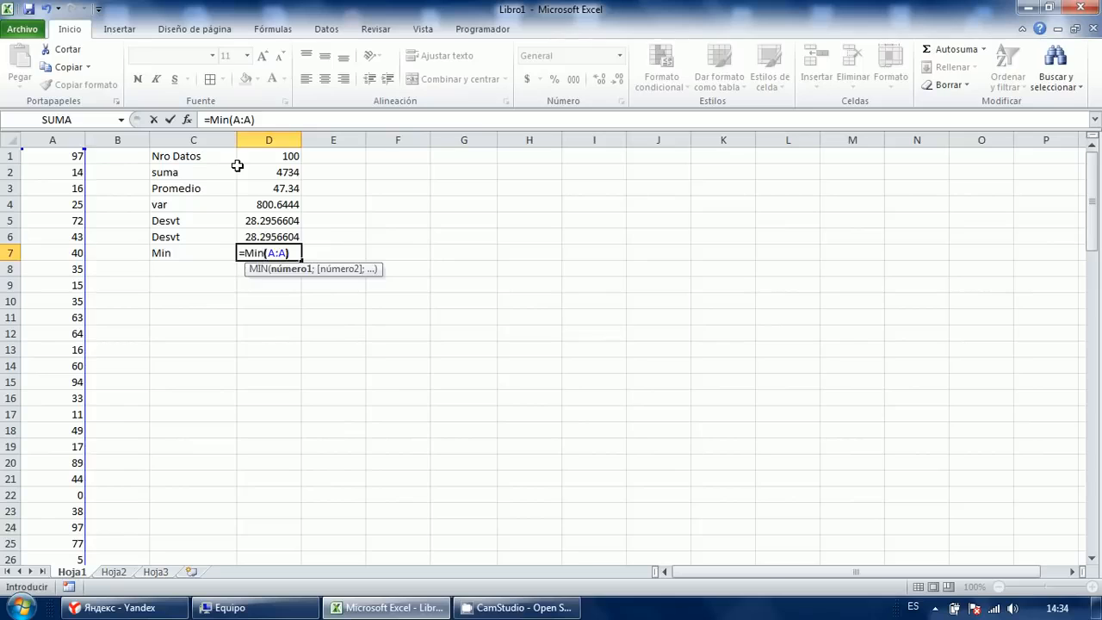
key("Return")
key("Up")
key("Right")
Label C8 'max' and enter =MAX(A:A) in D8, giving 97.
key("Left")
key("Down")
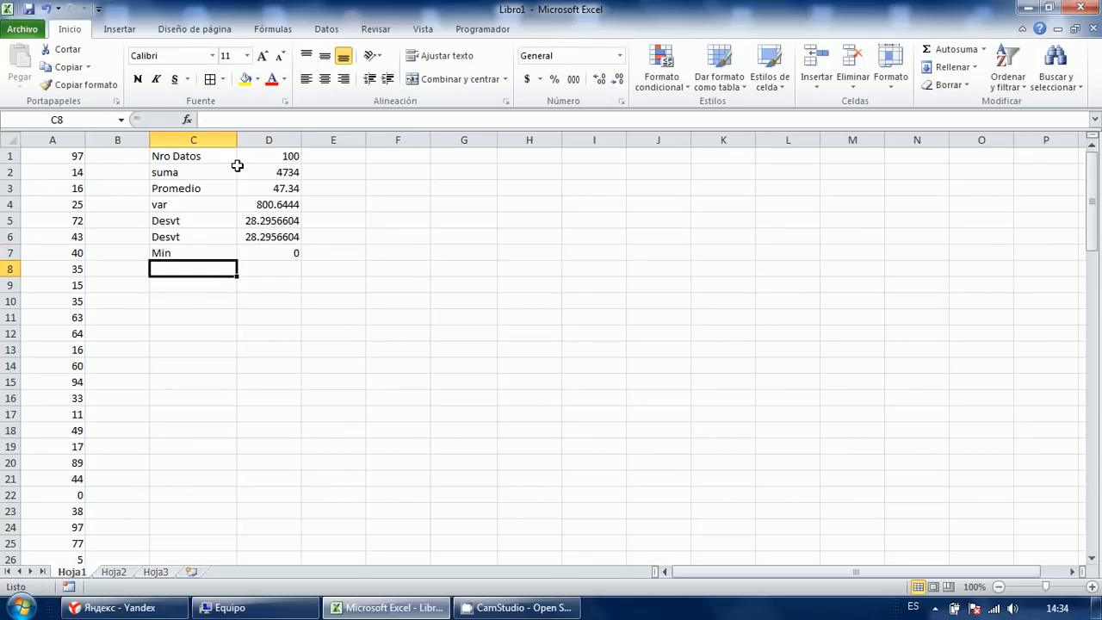
type("max")
key("Tab")
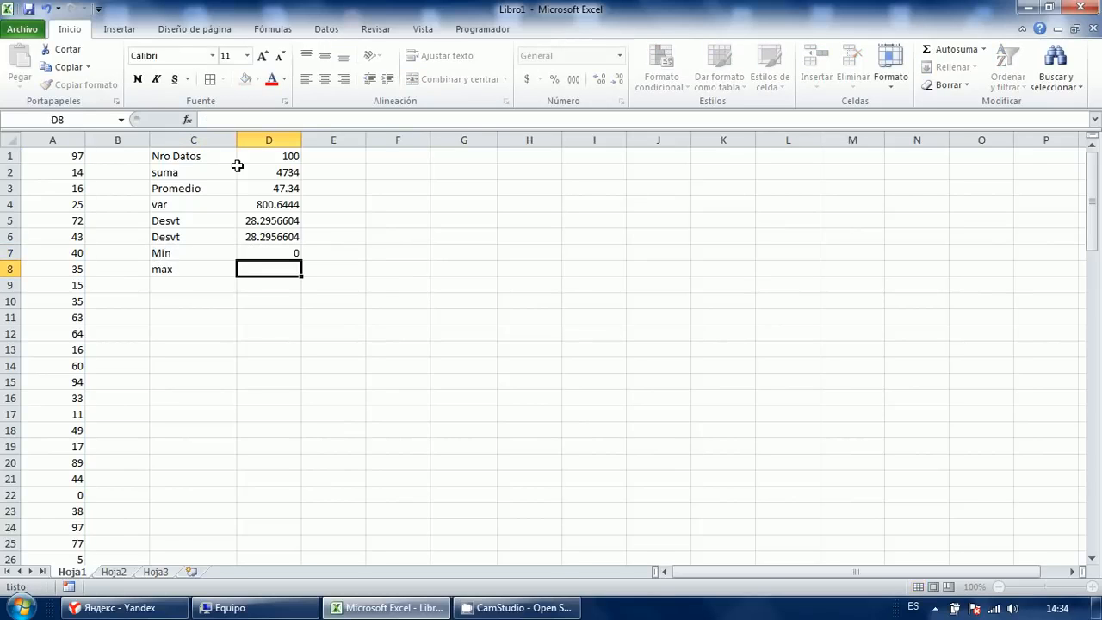
type("=max")
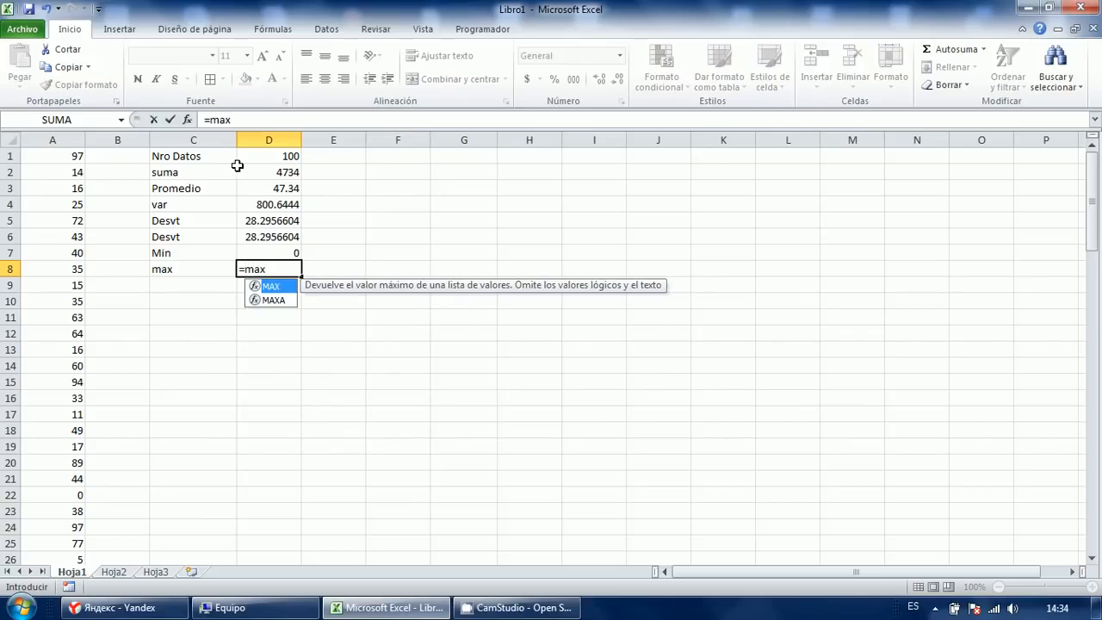
type("(A:A)")
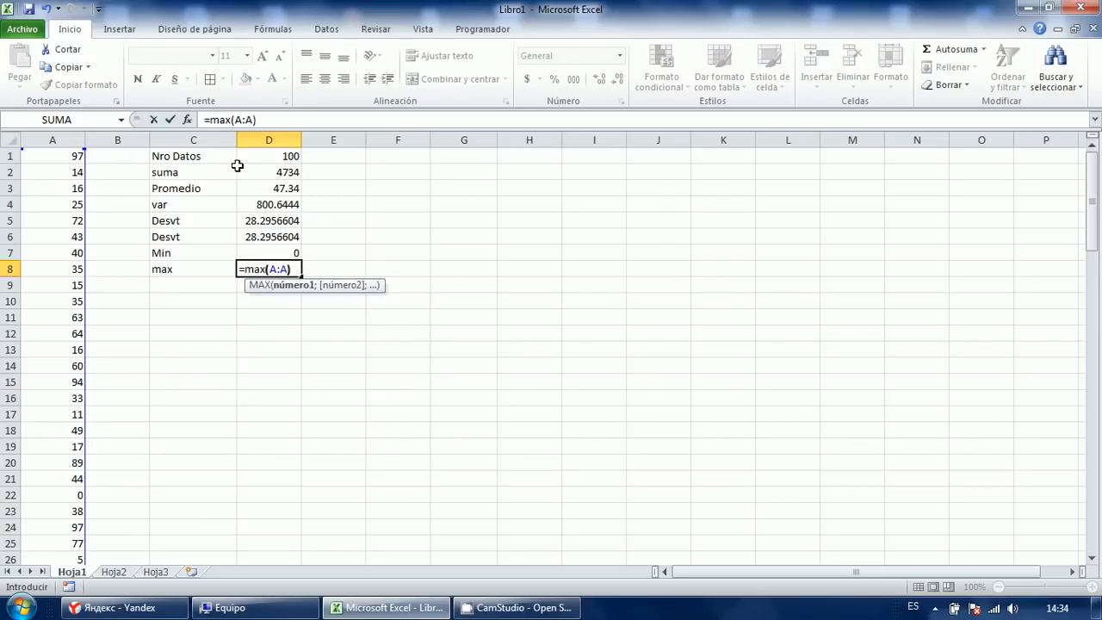
key("Return")
key("Up")
key("Up")
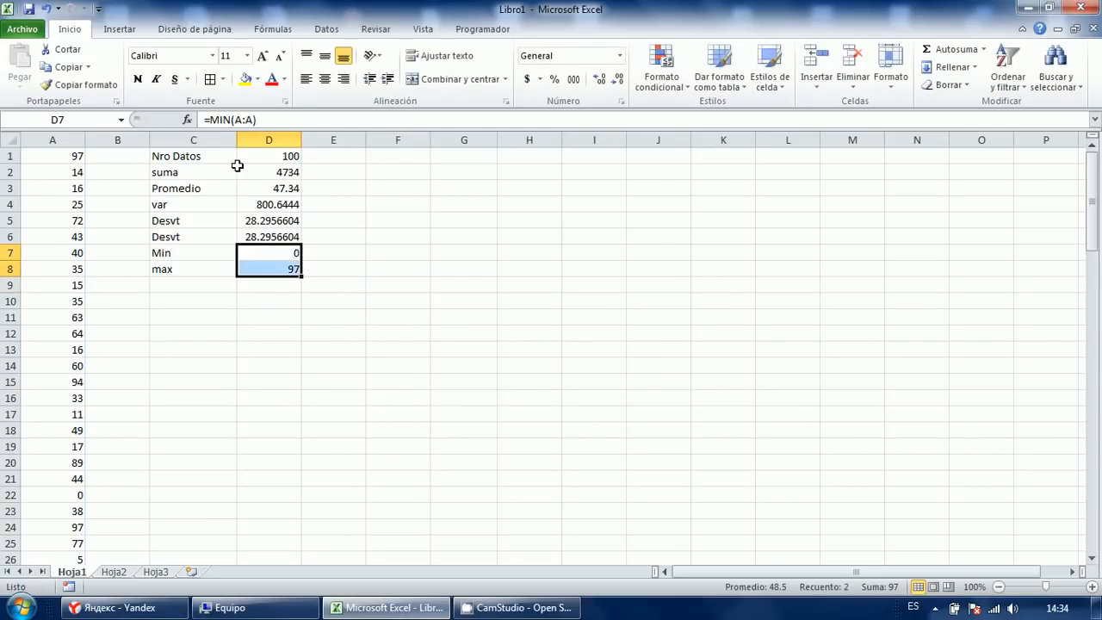
key("Down")
key("Up")
key("Down")
key("Up")
key("Up")
key("Down")
key("Down")
key("Down")
key("Left")
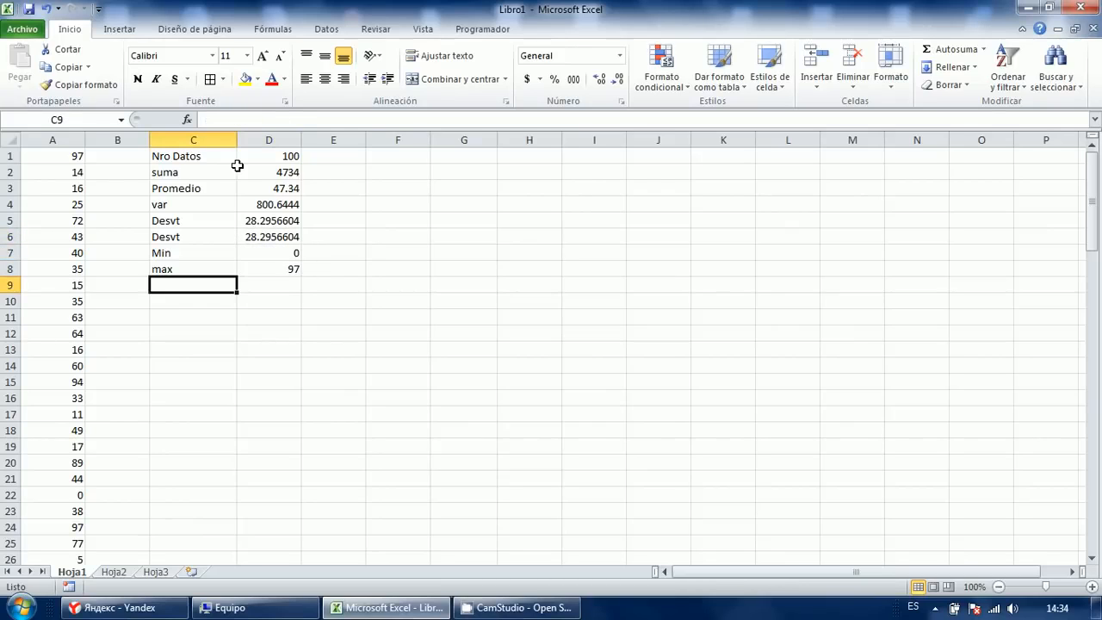
Label cell C9 'nro interva'.
type("nro inte")
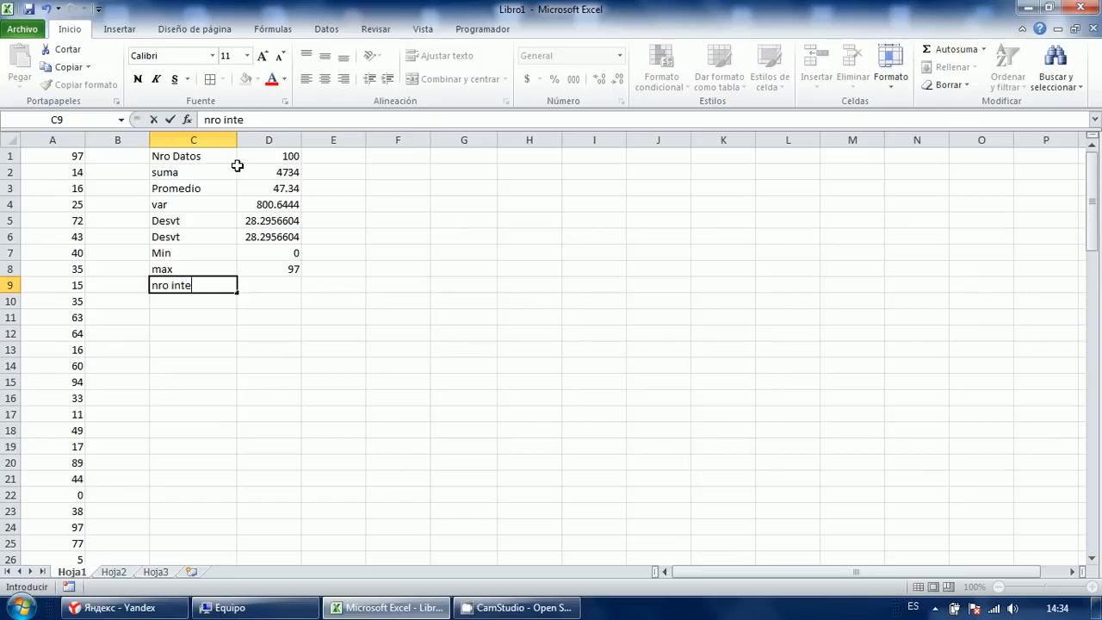
type("rva")
key("Return")
key("Up")
key("Right")
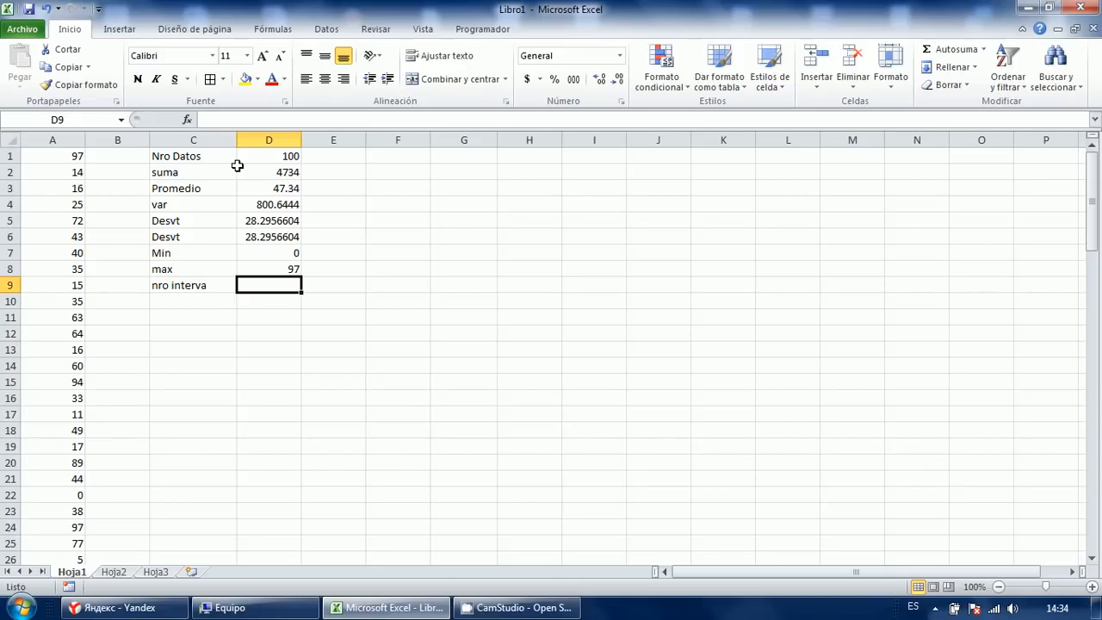
Enter =RAIZ(D1) in D9 so the interval count shows 10.
type("=")
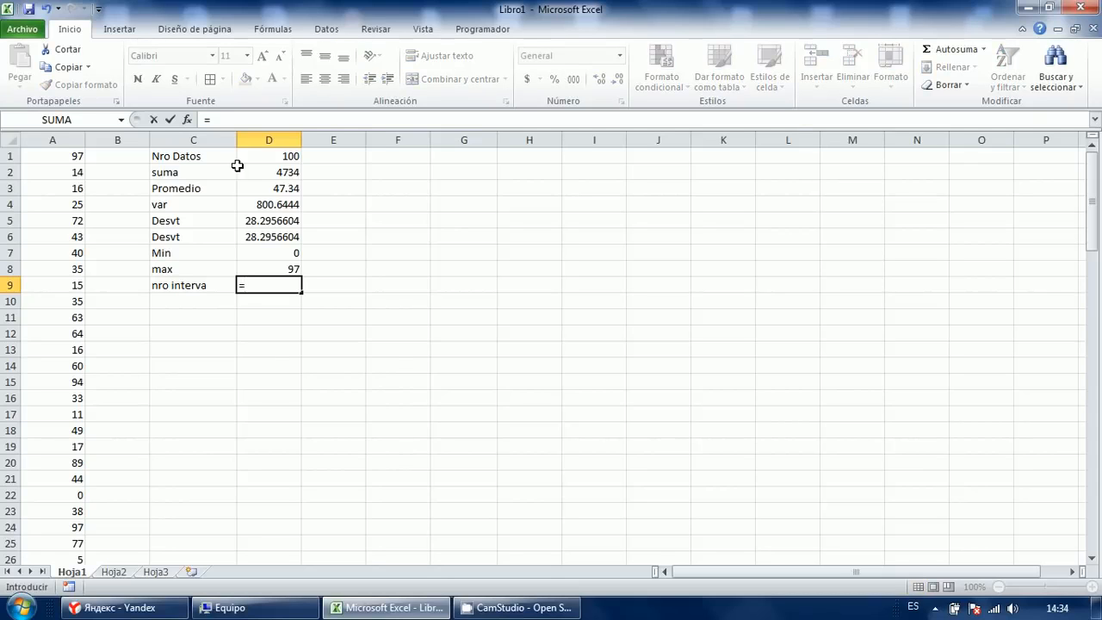
type("rai")
key("Tab")
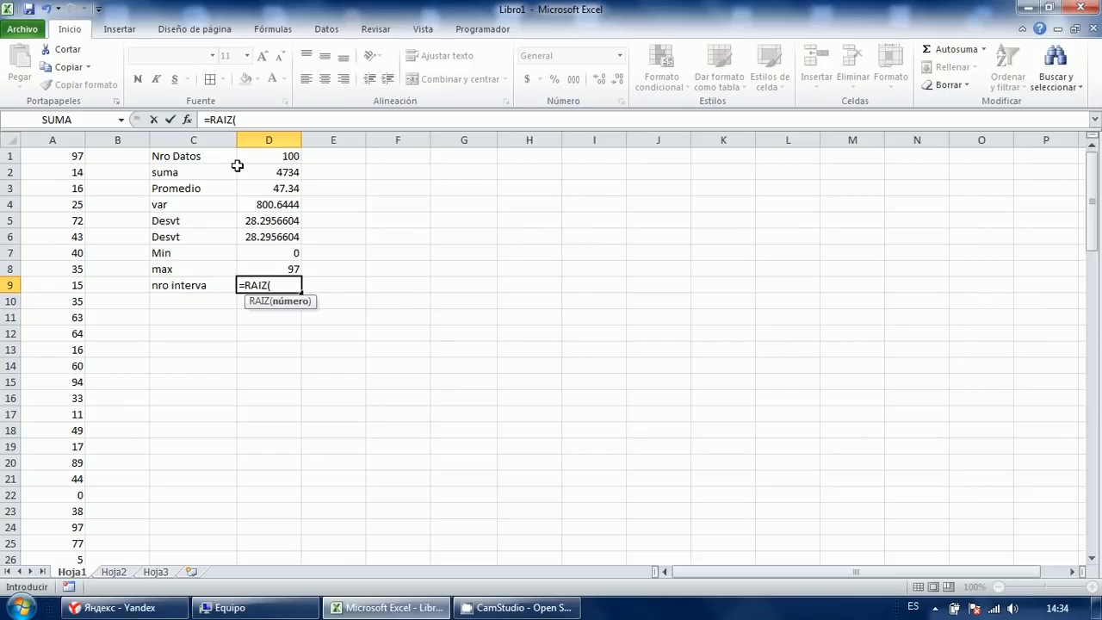
key("Up")
key("Up")
key("Up")
key("Up")
key("Up")
key("Up")
key("Up")
key("Up")
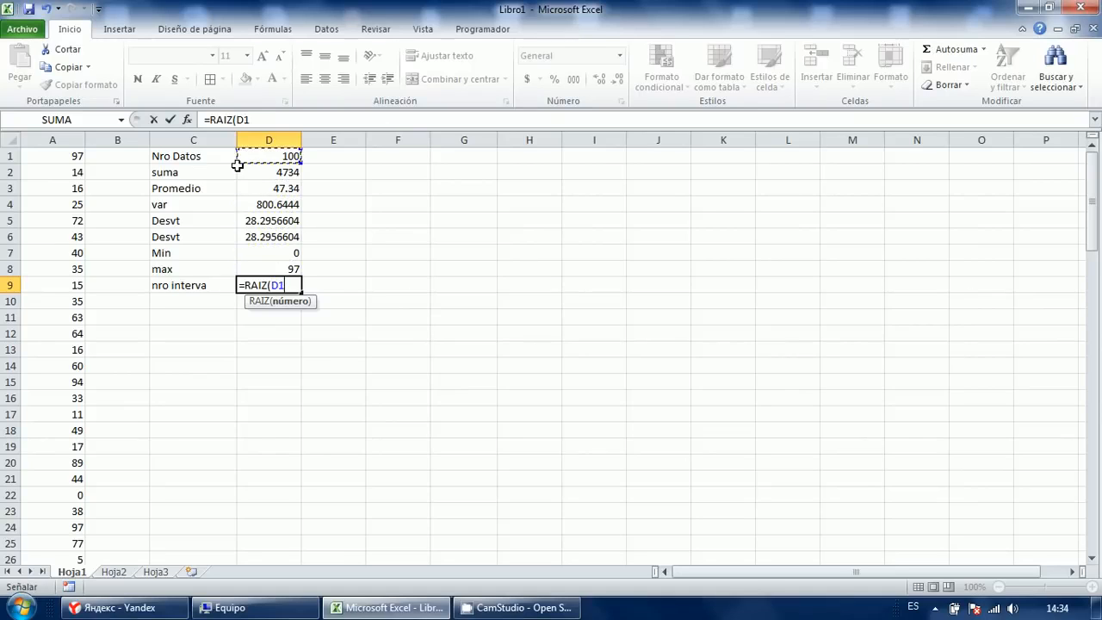
type(")")
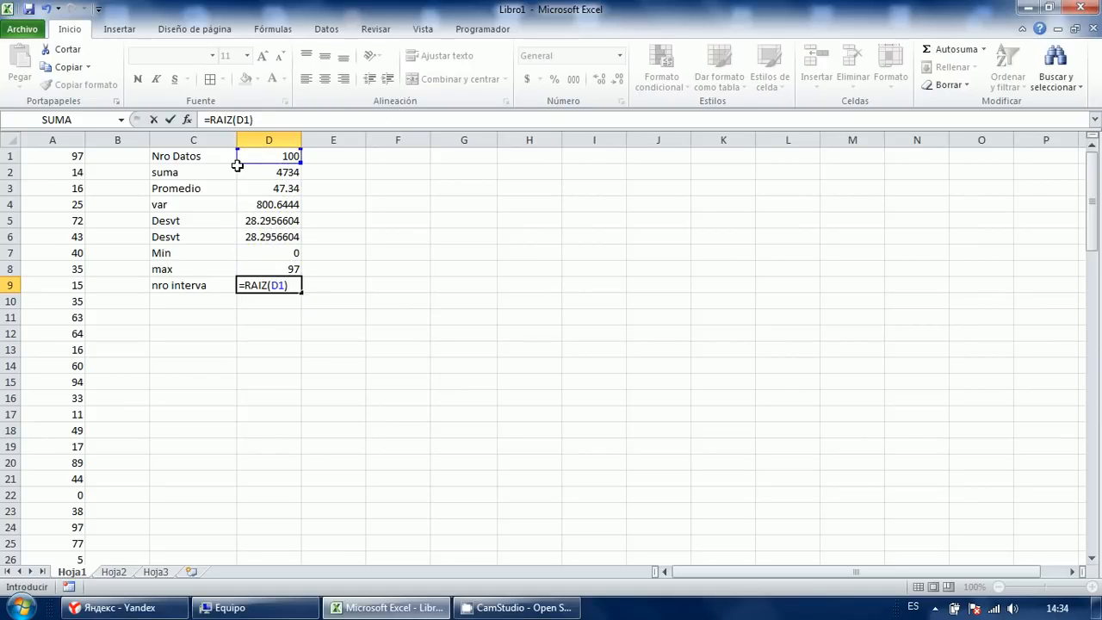
key("Return")
key("Up")
key("F2")
key("Tab")
key("Tab")
key("Up")
key("Up")
key("Up")
key("Up")
key("Up")
key("Right")
key("Left")
key("Right")
key("Up")
Type the heading intervalo in G3, with 1 in G4 and 2 in G5.
type("intervalo")
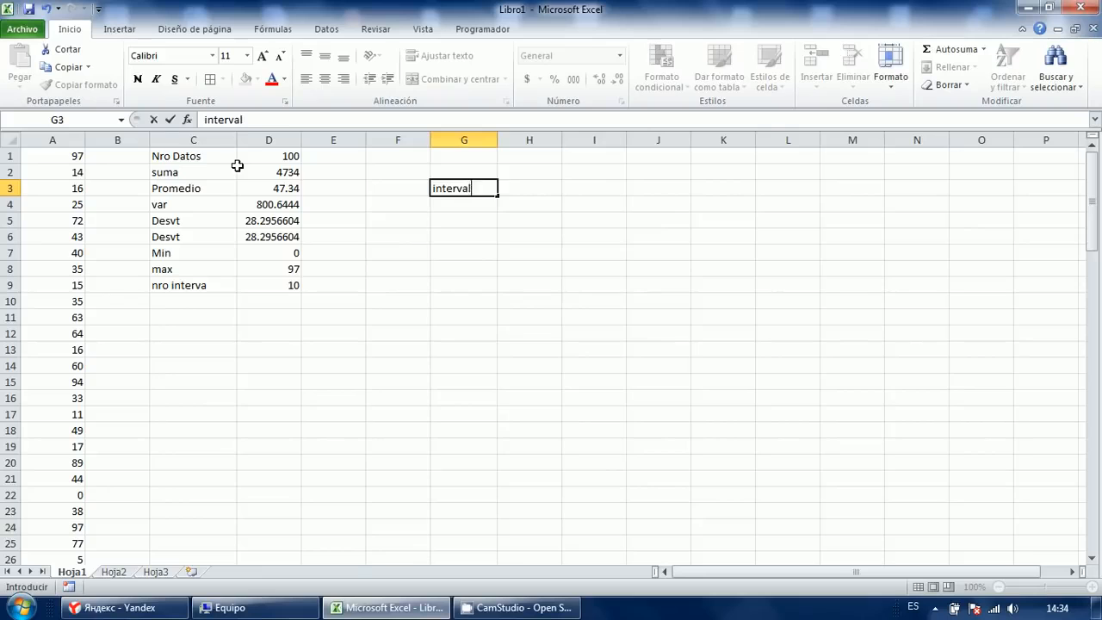
key("Return")
type("q")
key("Return")
key("Up")
type("1")
key("Return")
type("2")
key("Return")
Extend the 1, 2 series down column G to 10 in G13.
key("Up")
key("Up")
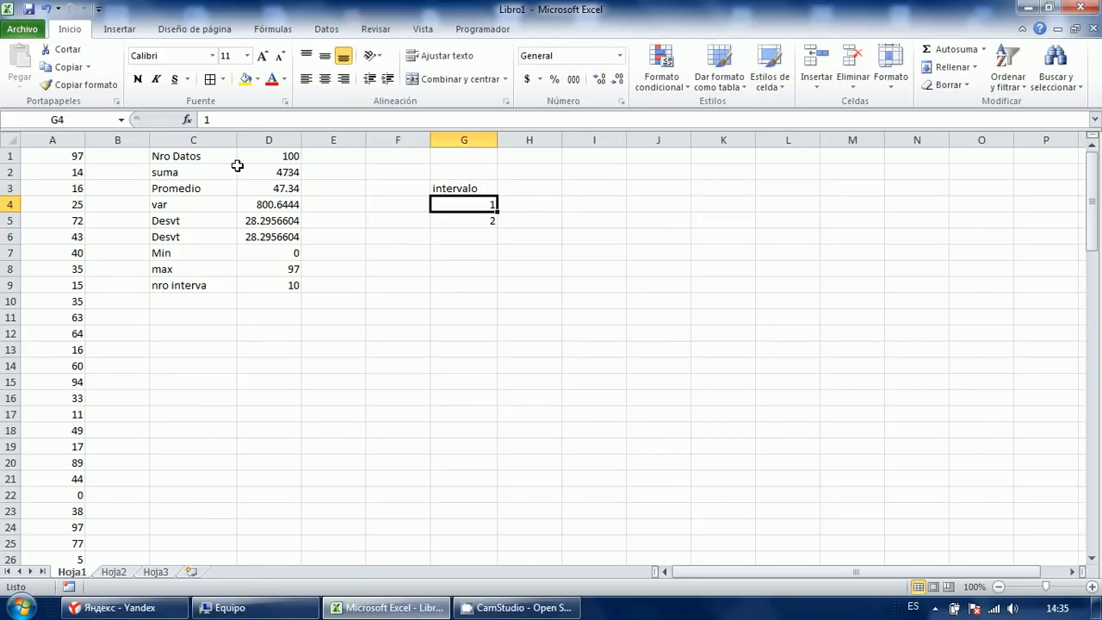
key("shift+Down")
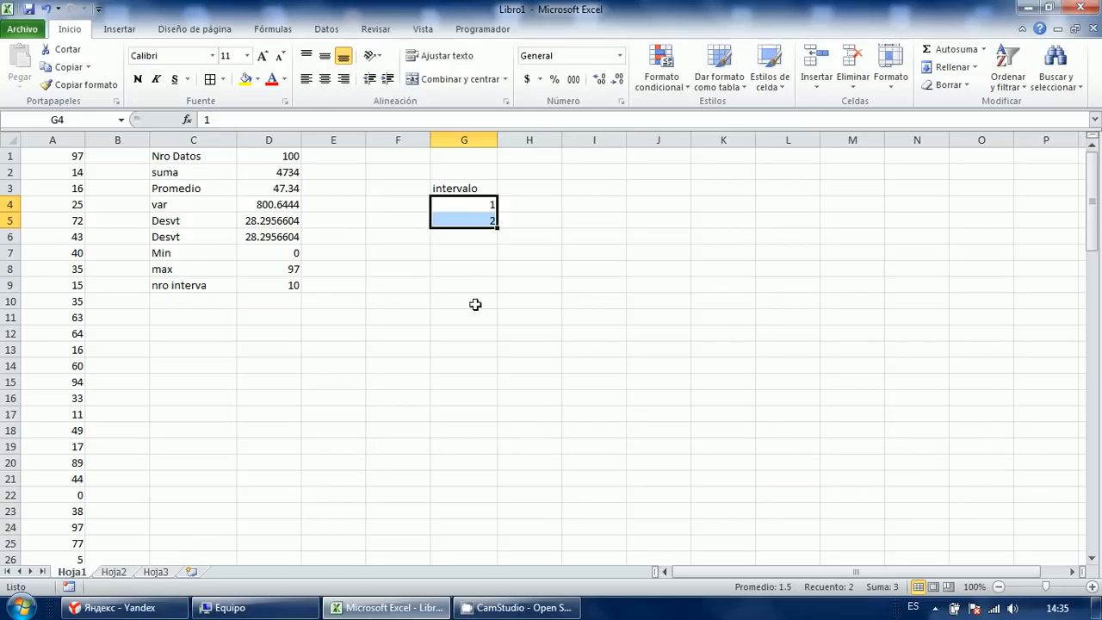
left_click_drag(497, 230, 497, 356)
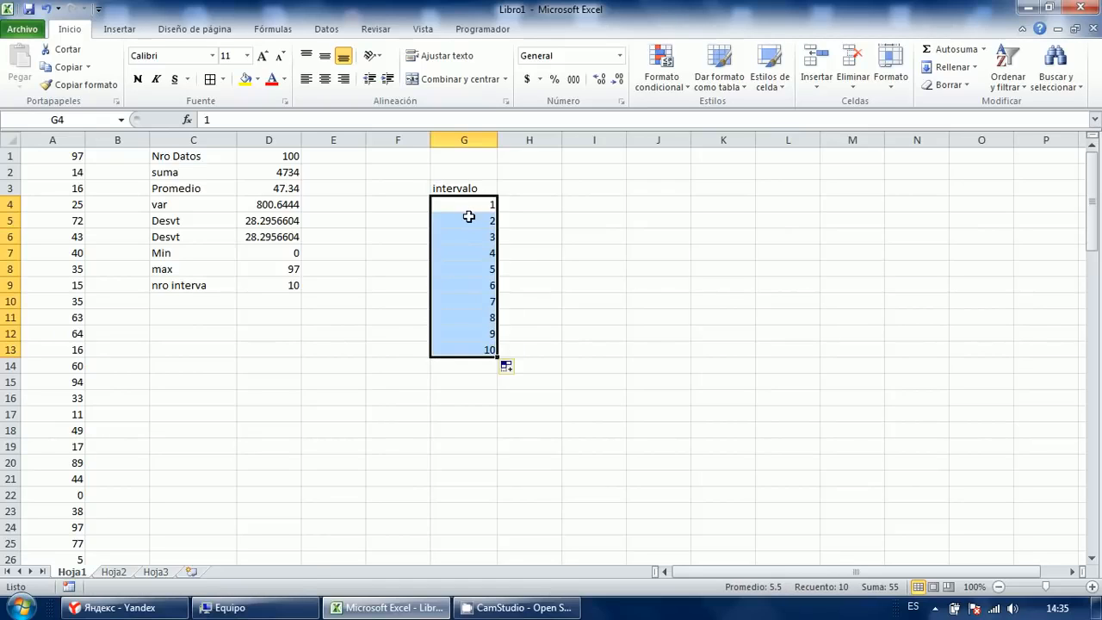
left_click(529, 188)
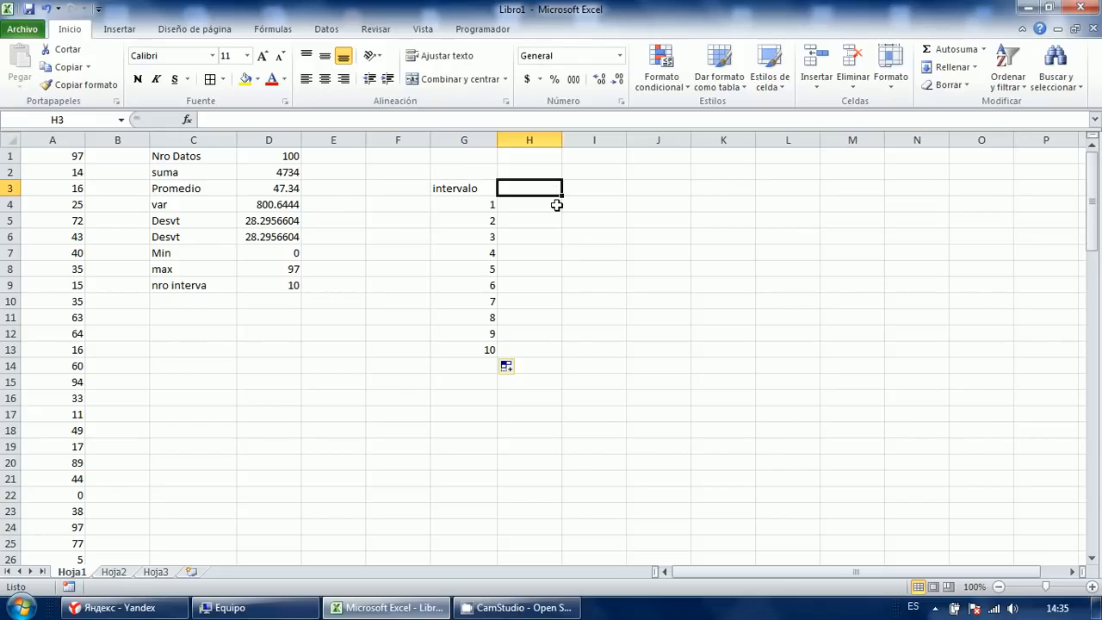
left_click(228, 302)
Label C10 'Amplit', replacing the mistyped Rango.
type("Rango")
key("Return")
key("Up")
type("Ampli")
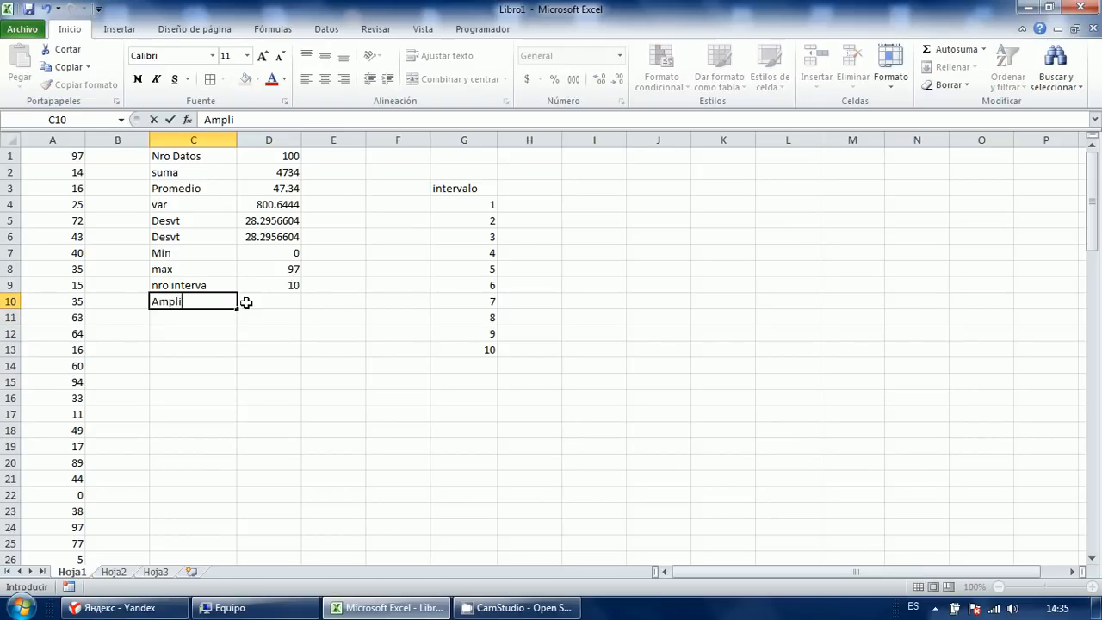
type("t")
left_click(245, 302)
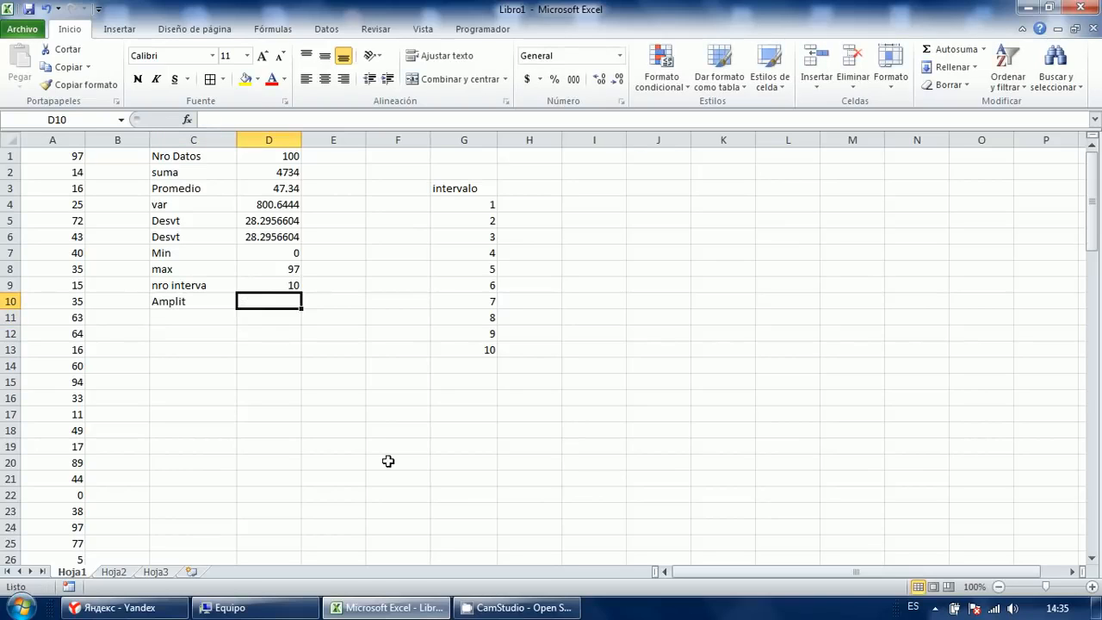
Enter =(D8-D7)/D9 in D10 so the class width shows 9.7.
type("=(")
key("Up")
key("Up")
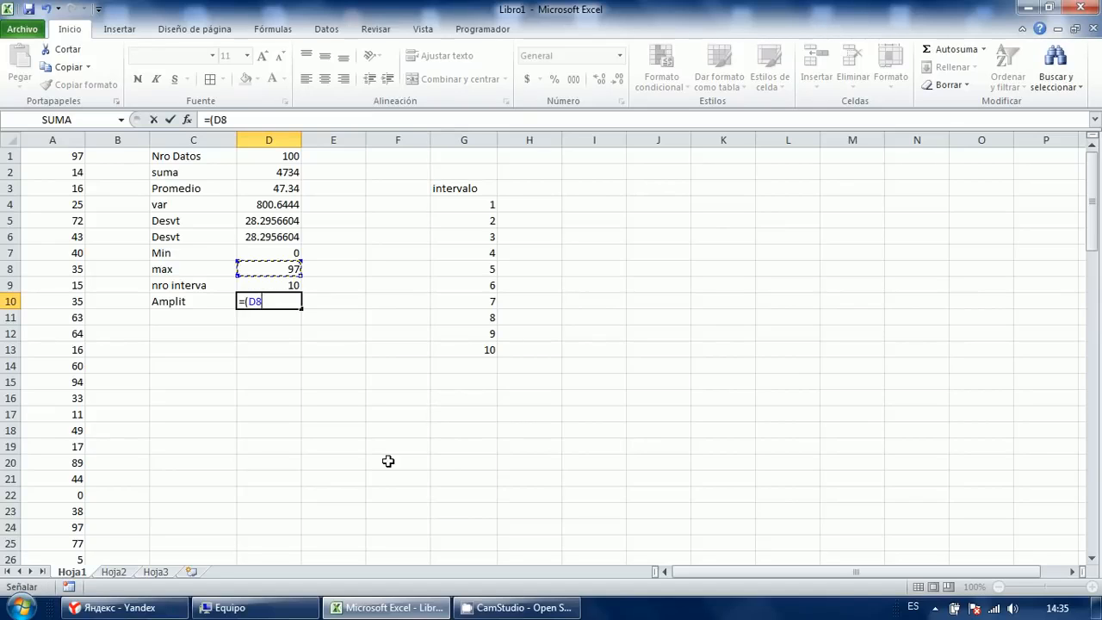
type("-")
key("Up")
key("Up")
key("Up")
type(")")
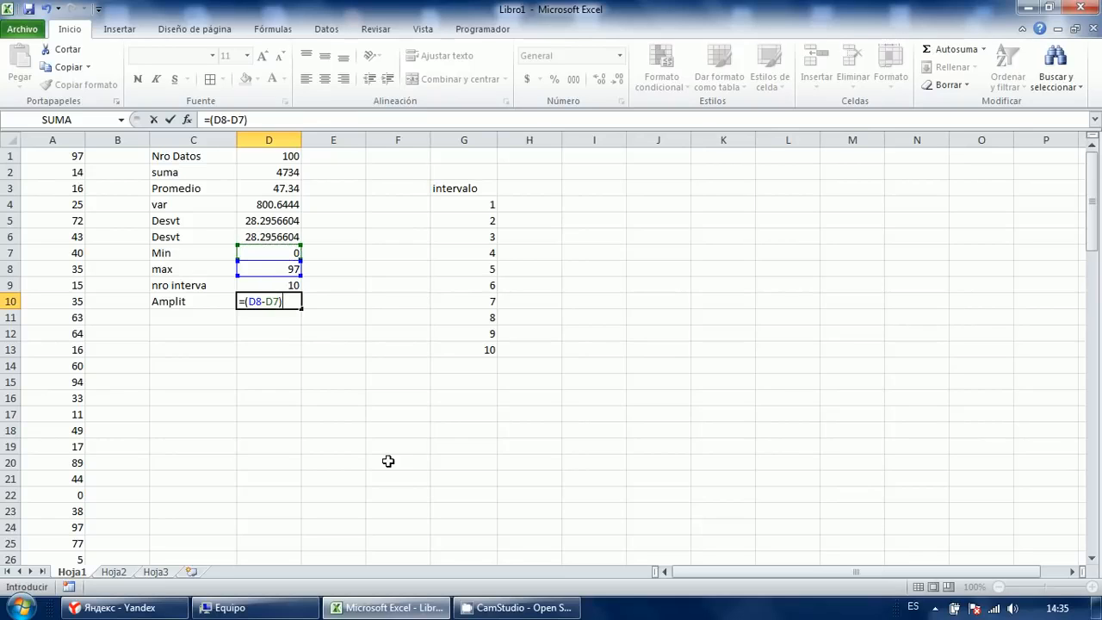
type("/")
key("Up")
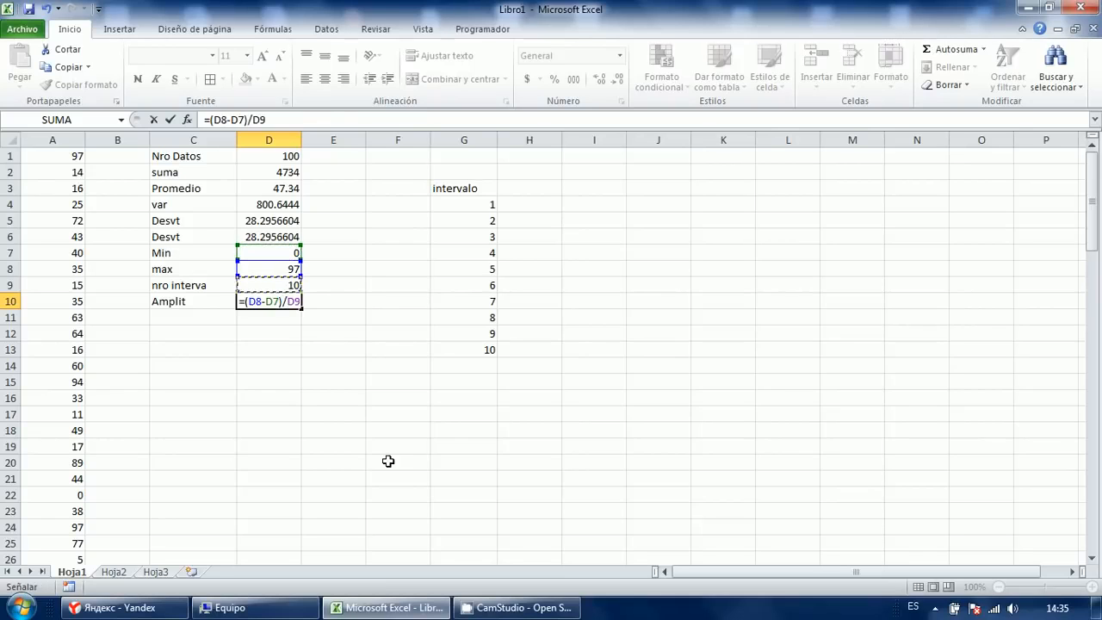
key("Return")
key("Up")
key("F2")
key("Escape")
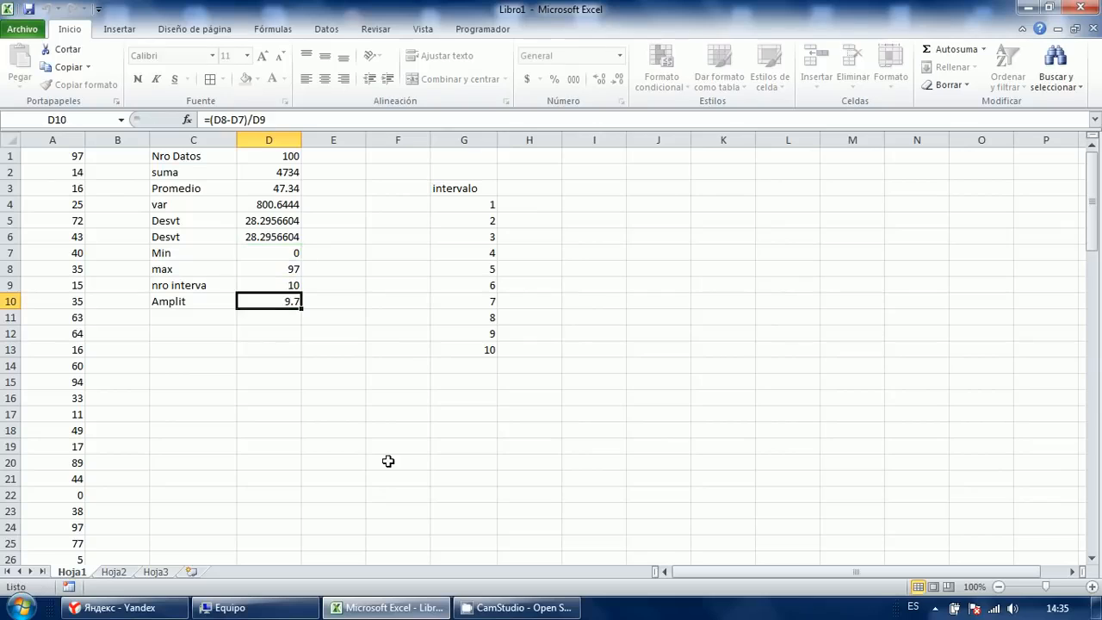
key("Right")
key("Right")
key("Right")
key("Right")
key("Right")
key("Up")
key("Up")
key("Up")
key("Up")
key("Up")
key("Up")
key("Left")
key("Up")
Add the column headings Min, Max and MC in H3:J3.
type("Min")
key("Tab")
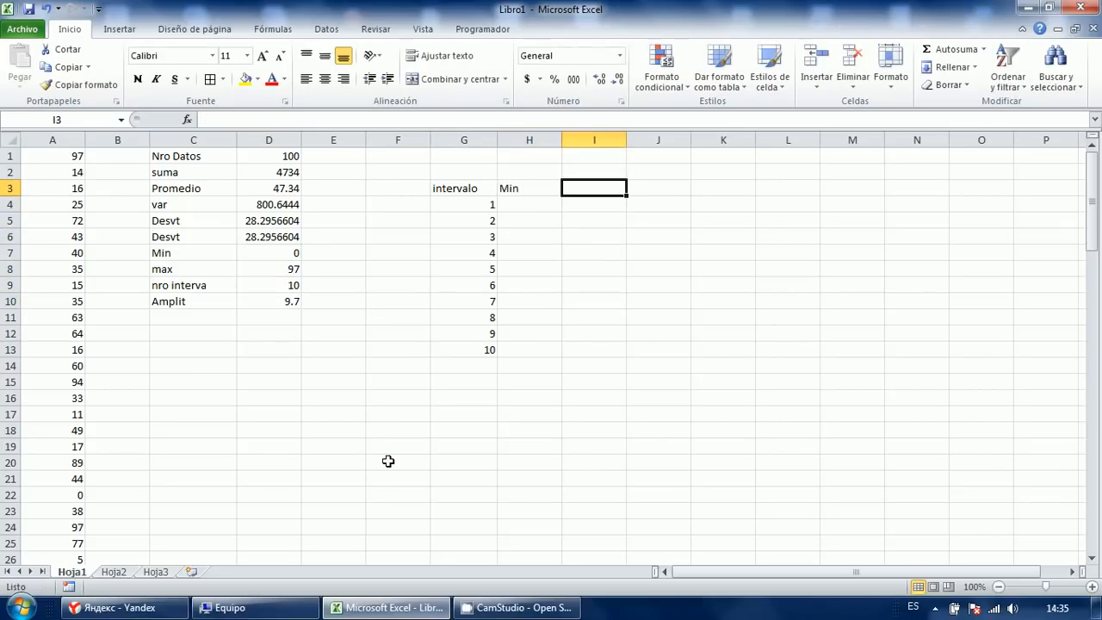
type("Max")
key("Tab")
type("MC")
key("Down")
key("Left")
key("Left")
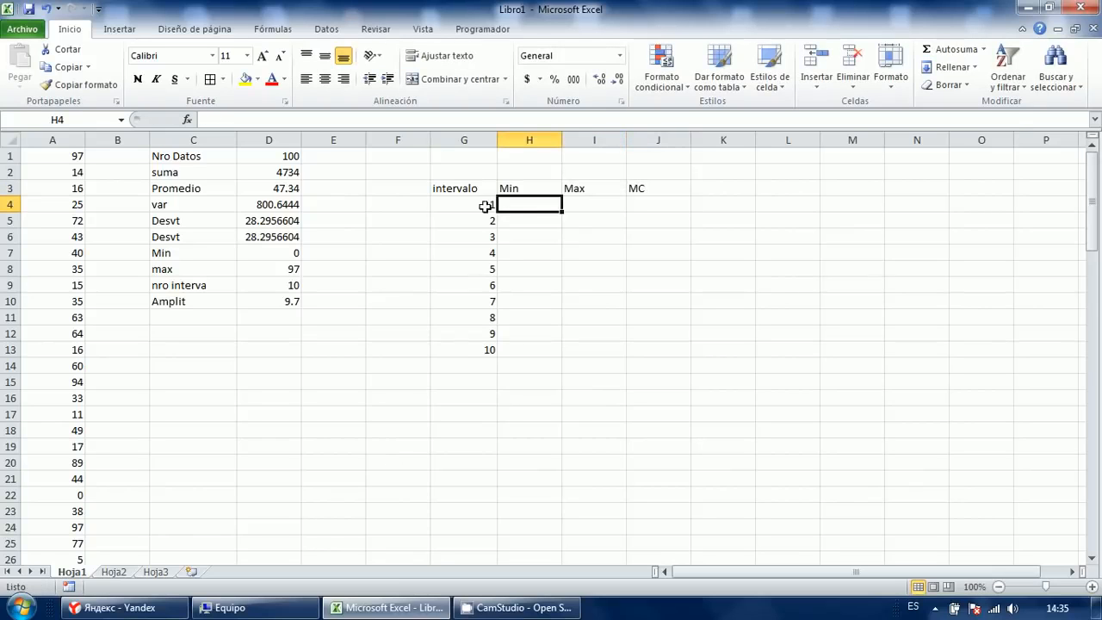
Widen columns G through J equally and put all borders on G4:J13.
left_click_drag(514, 150, 593, 148)
left_click_drag(482, 142, 658, 140)
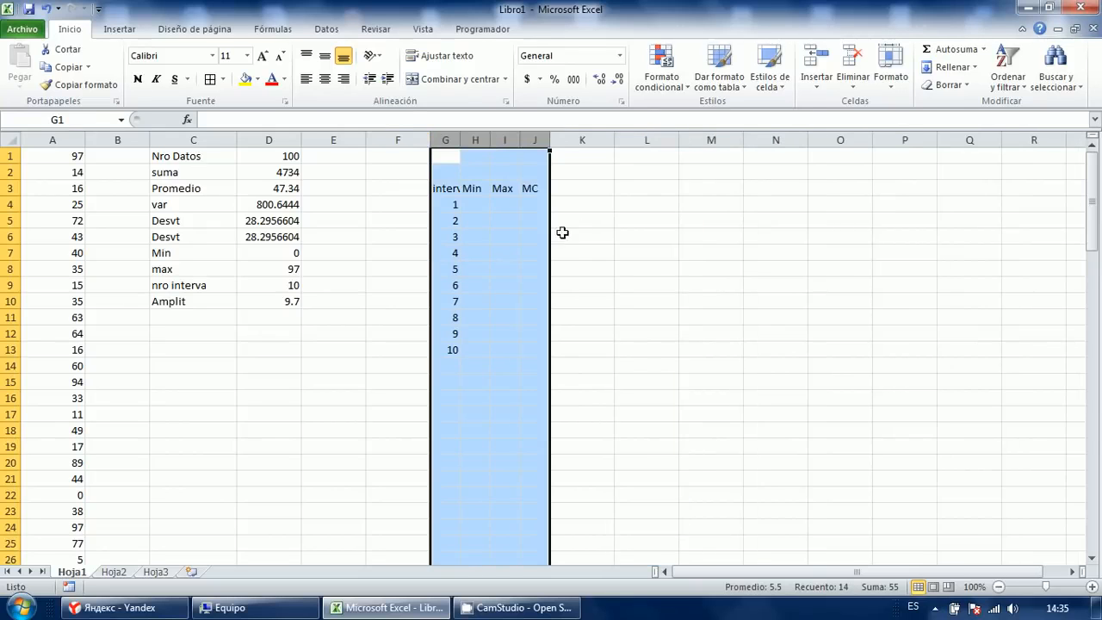
left_click_drag(547, 141, 574, 142)
left_click(512, 205)
left_click_drag(480, 205, 620, 347)
left_click(220, 83)
left_click(517, 205)
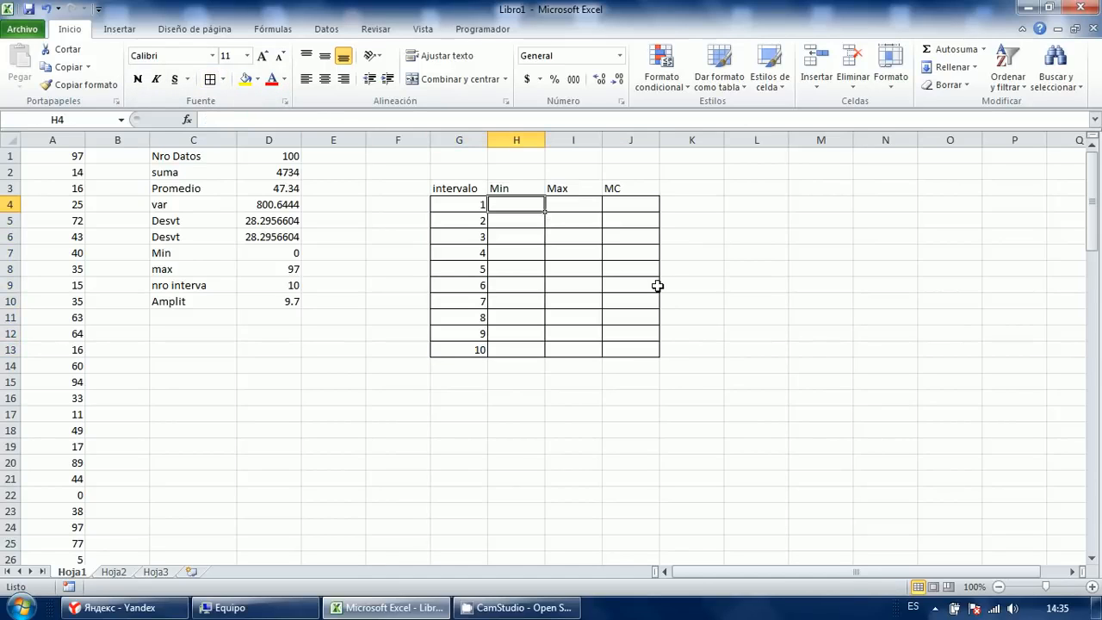
Link interval 1's Min in H4 to the data minimum with =D7.
type("=")
key("Left")
key("Left")
key("Left")
key("Left")
key("Down")
key("Down")
key("Down")
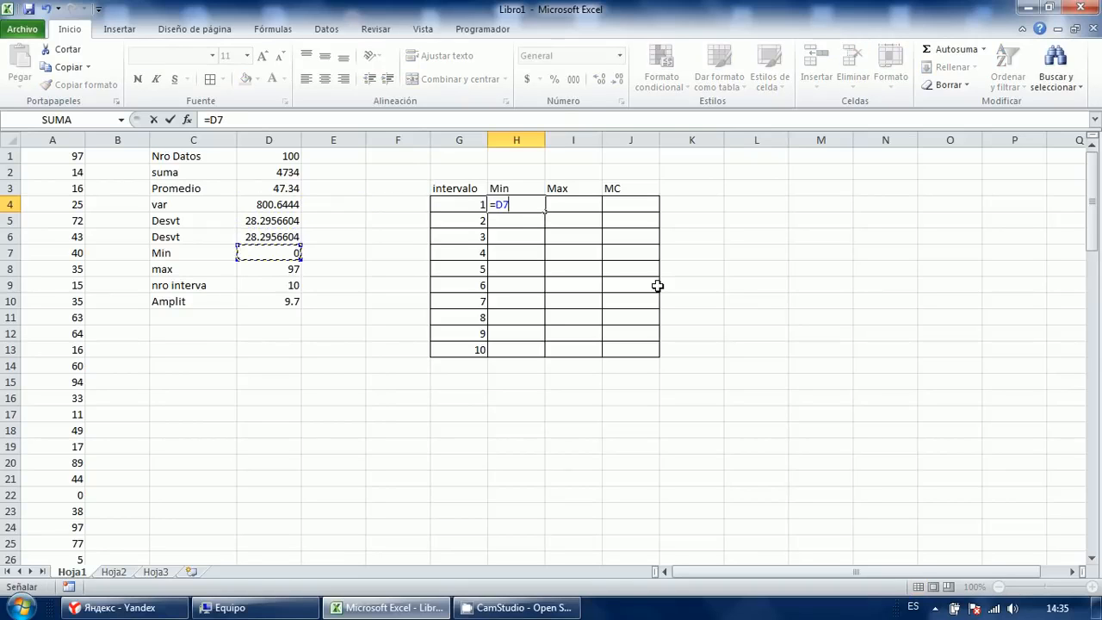
key("Return")
key("Up")
key("Right")
key("Left")
key("Right")
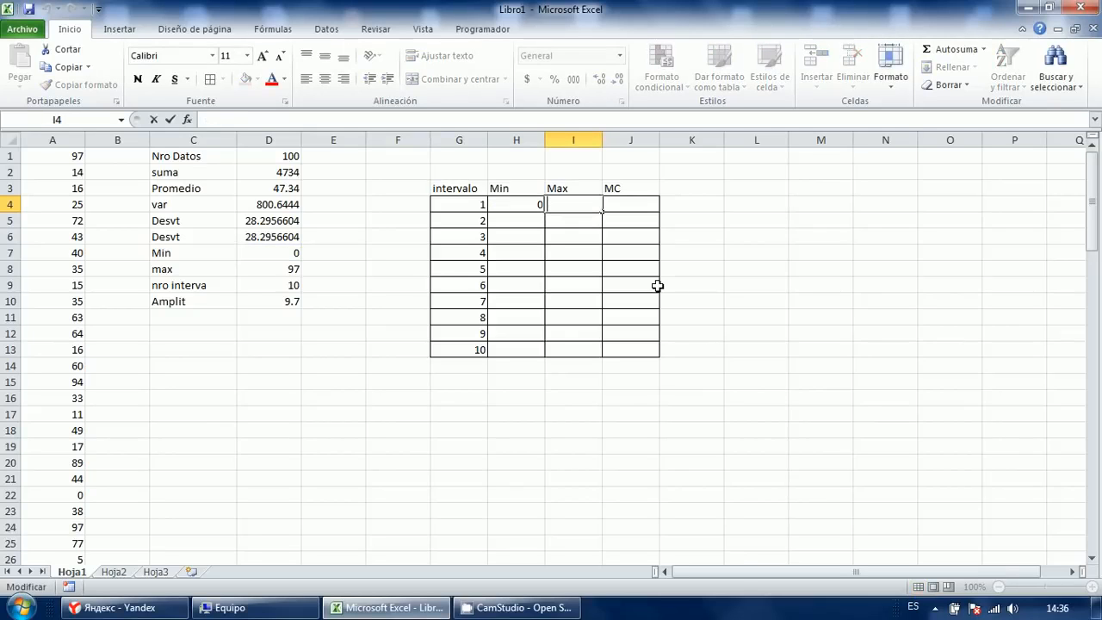
Inspect the formulas in D7 and D10 and the table's Min and Max cells.
left_click(286, 257)
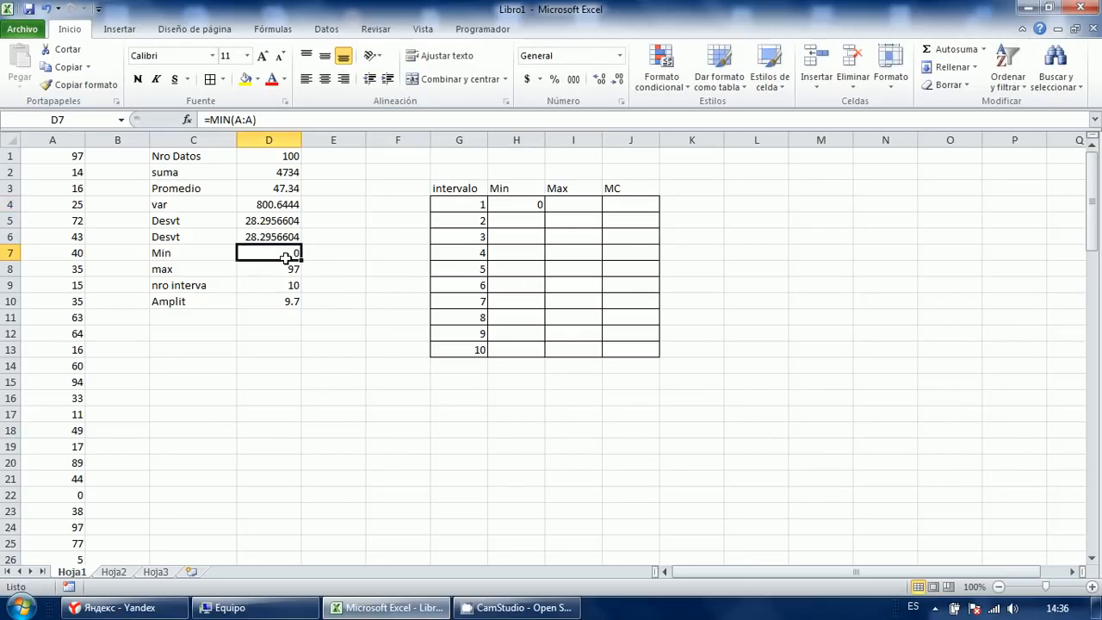
left_click(268, 302)
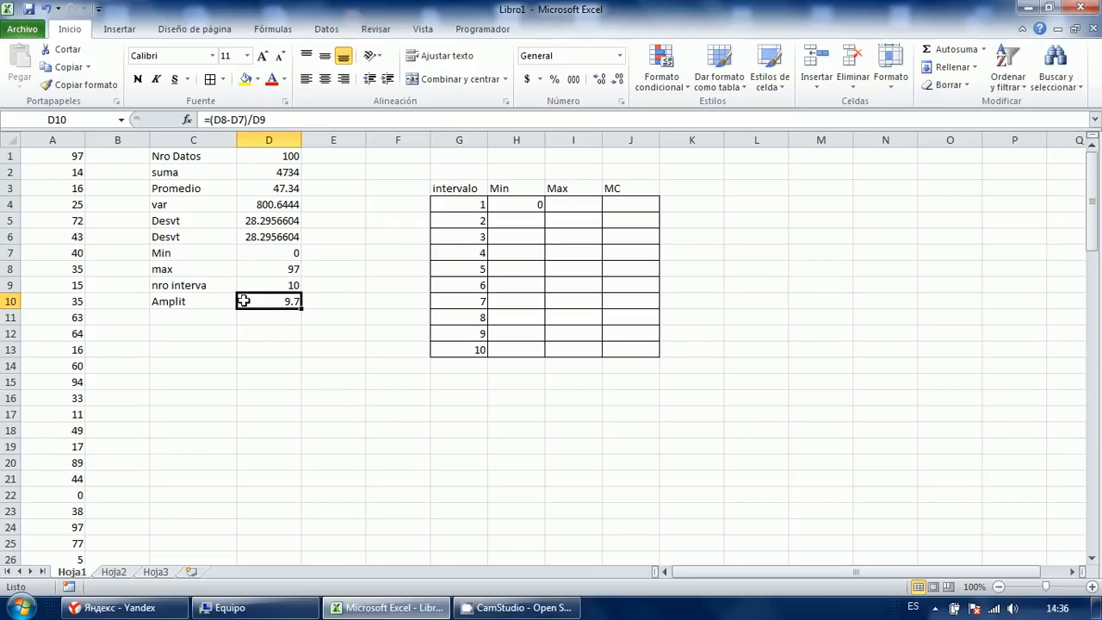
left_click(513, 221)
left_click(561, 204)
left_click(530, 218)
left_click(548, 206)
left_click(539, 217)
left_click(571, 219)
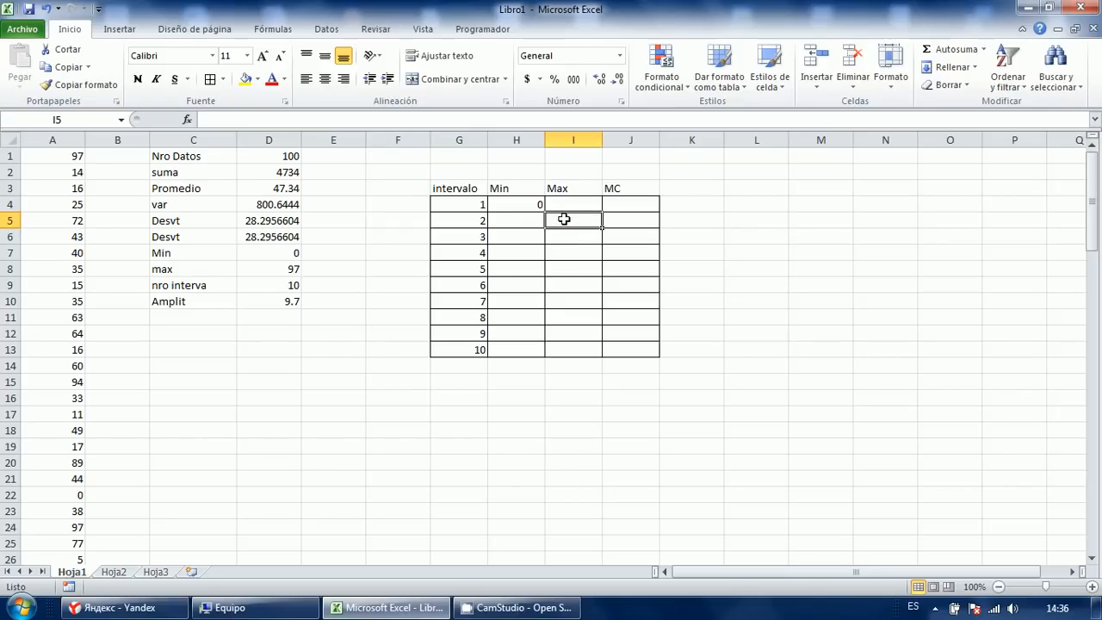
left_click(527, 241)
left_click(562, 223)
left_click(530, 240)
left_click(565, 237)
left_click(537, 238)
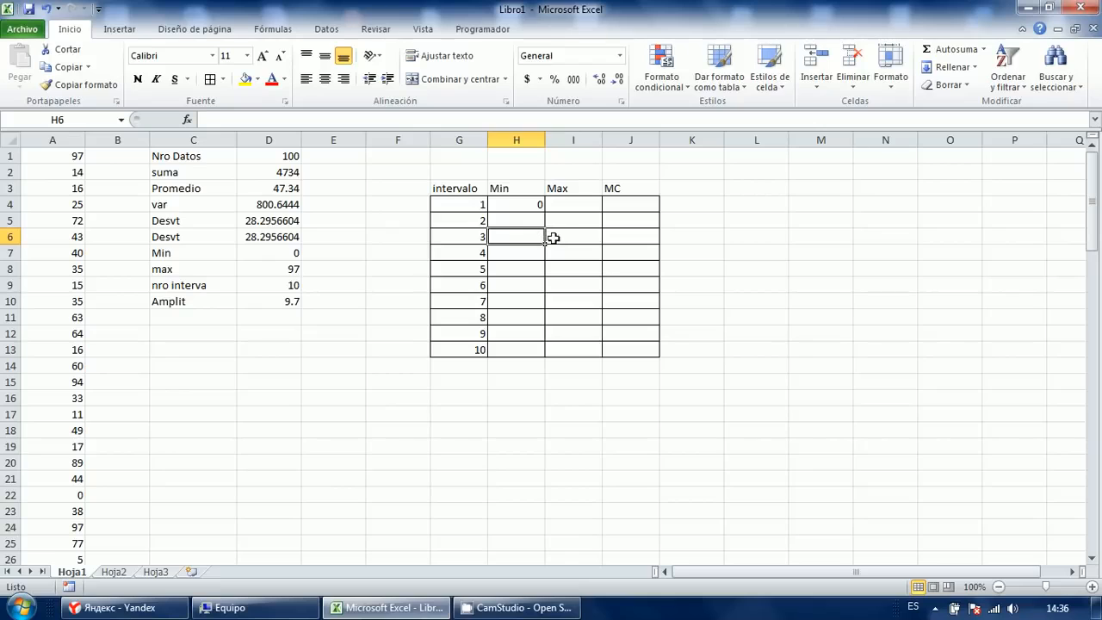
left_click(566, 239)
left_click(529, 250)
left_click(577, 250)
left_click(515, 270)
Enter =I4 in H5 and fill it through H5:H13 with Ctrl+Enter.
left_click(534, 209)
double_click(533, 219)
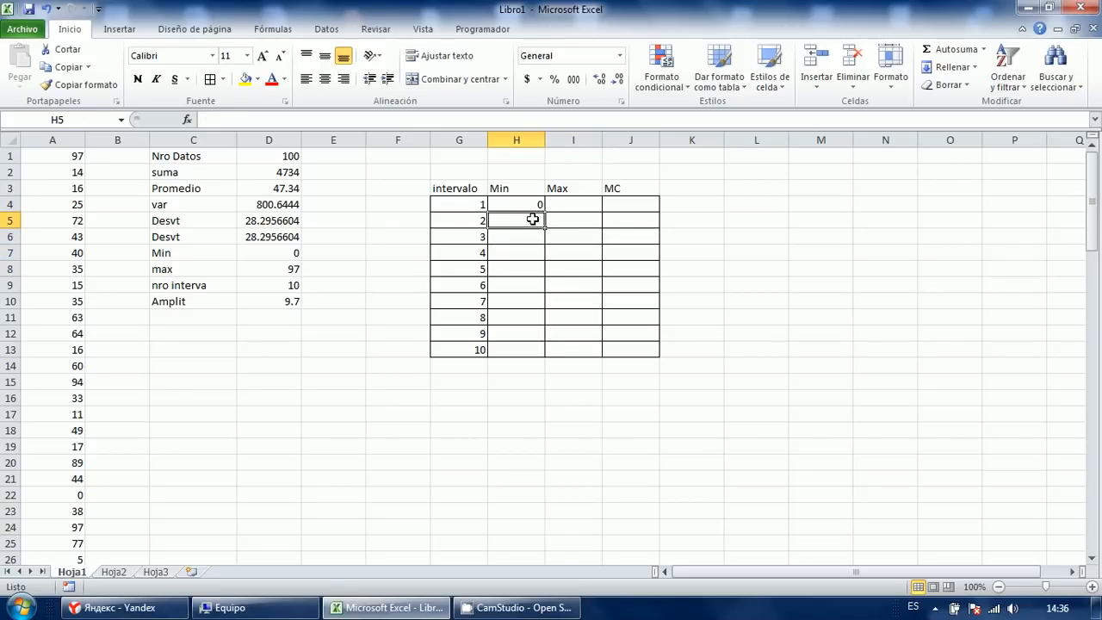
key("Escape")
type("=")
left_click(569, 205)
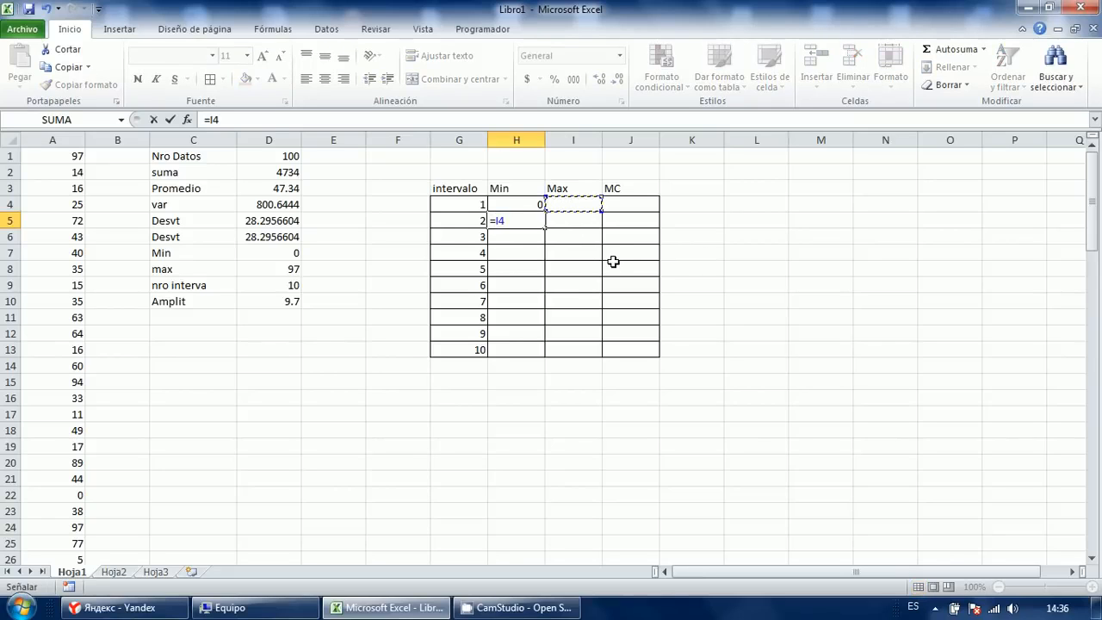
key("Return")
key("Up")
key("shift+Down")
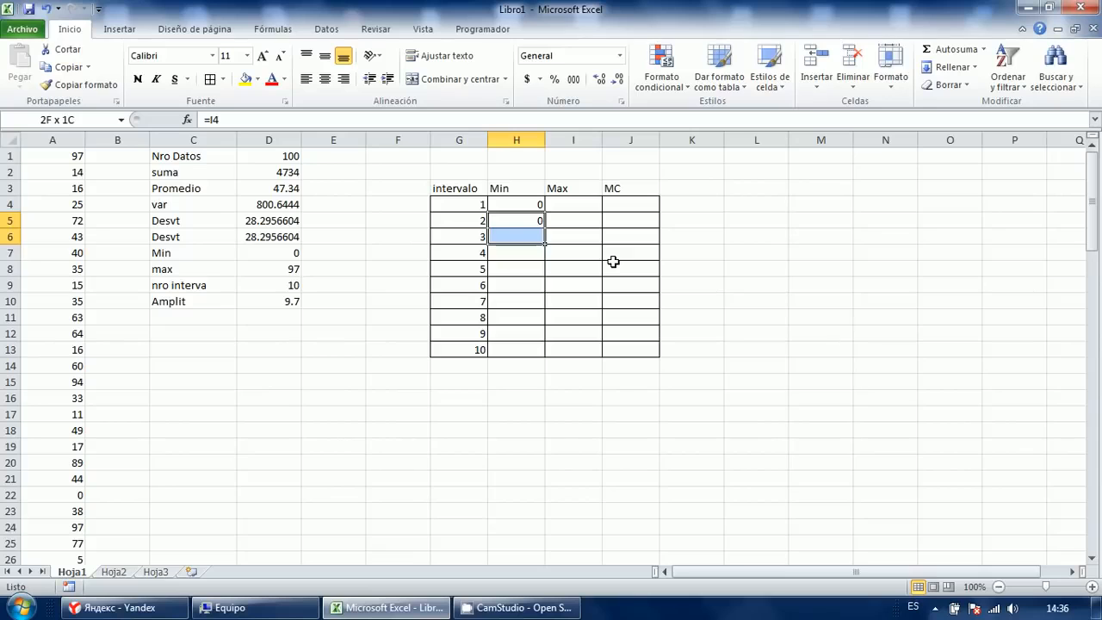
key("shift+Down")
key("shift+Down")
key("shift+Down")
key("shift+Down")
key("shift+Down")
key("shift+Down")
key("shift+Down")
key("F2")
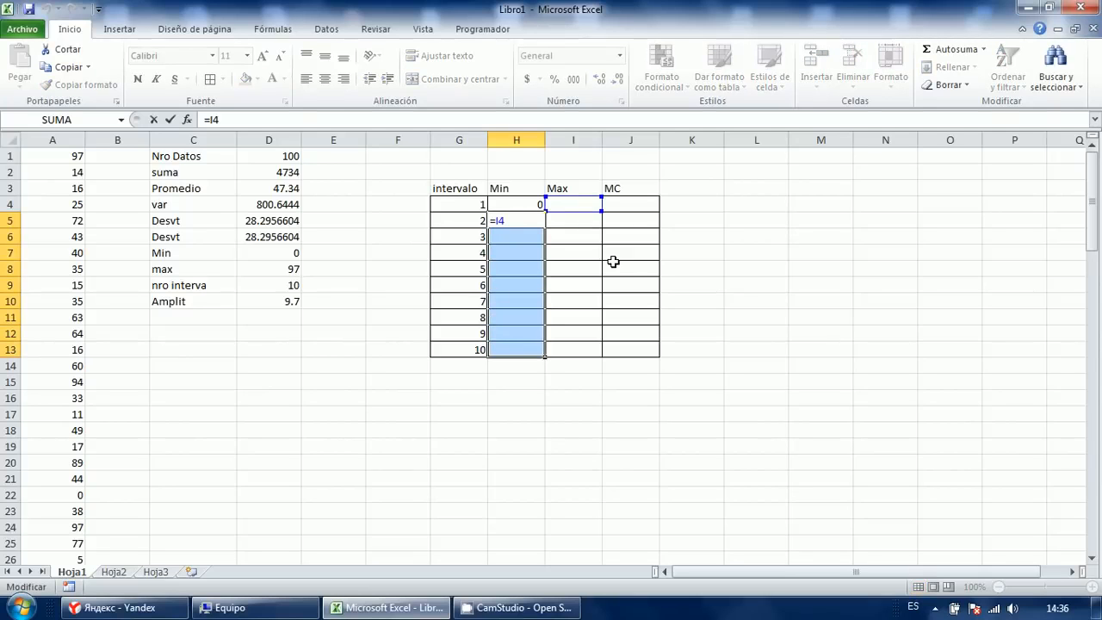
key("ctrl+Return")
Check each copied Min formula down H5:H13, ending at interval 1's Max cell.
key("Up")
key("Down")
key("F2")
key("Escape")
key("Down")
key("F2")
key("Escape")
key("Down")
key("F2")
key("Escape")
key("Down")
key("F2")
key("Escape")
key("Down")
key("F2")
key("Escape")
key("Down")
key("F2")
key("Escape")
key("Down")
key("F2")
key("Escape")
key("Down")
key("F2")
key("Escape")
key("Down")
key("Right")
key("Up")
key("Up")
key("Up")
key("Up")
key("Up")
key("Up")
key("Up")
key("Up")
key("Up")
key("F2")
key("Escape")
key("F2")
Enter =H4+$D$10 in I4 and fill it down the Max column I4:I13.
type("=")
key("Left")
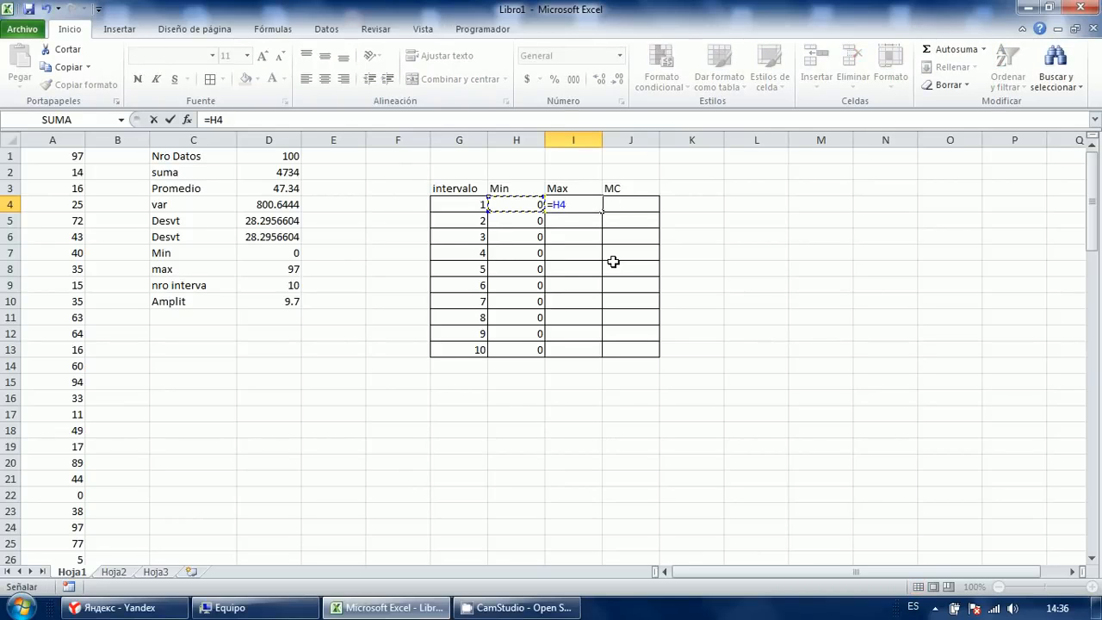
type("+")
key("Left")
key("Left")
key("Left")
key("Left")
key("Down")
key("Down")
key("Down")
key("Down")
key("Down")
key("Left")
key("Down")
key("F4")
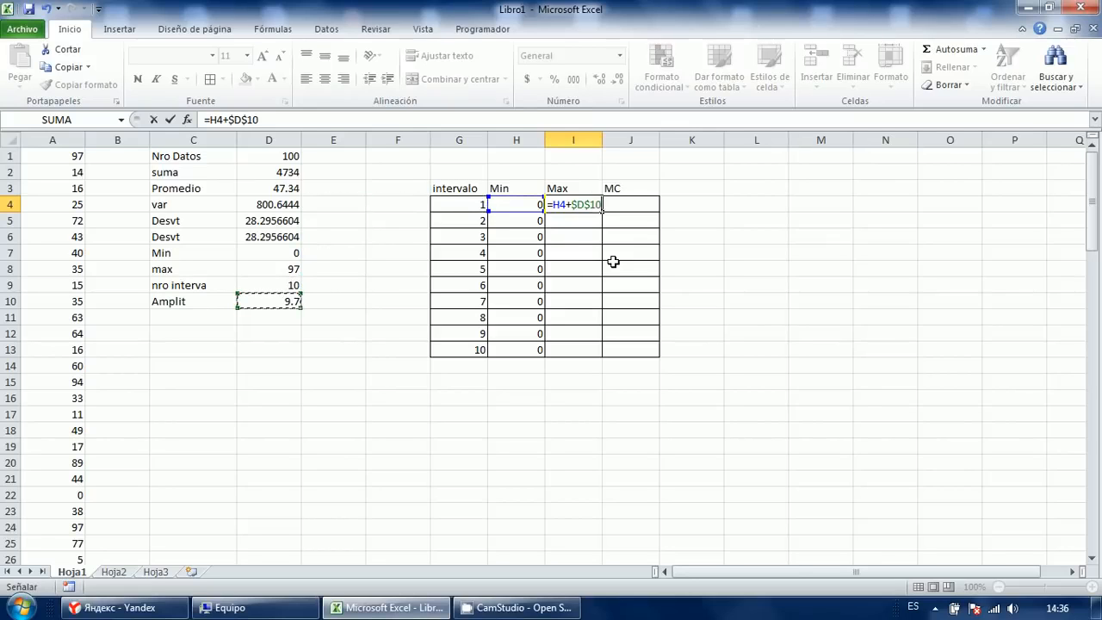
key("ctrl+Return")
key("shift+Down")
key("shift+Down")
key("shift+Down")
key("shift+Down")
key("shift+Down")
key("shift+Down")
key("shift+Down")
key("shift+Down")
key("shift+Down")
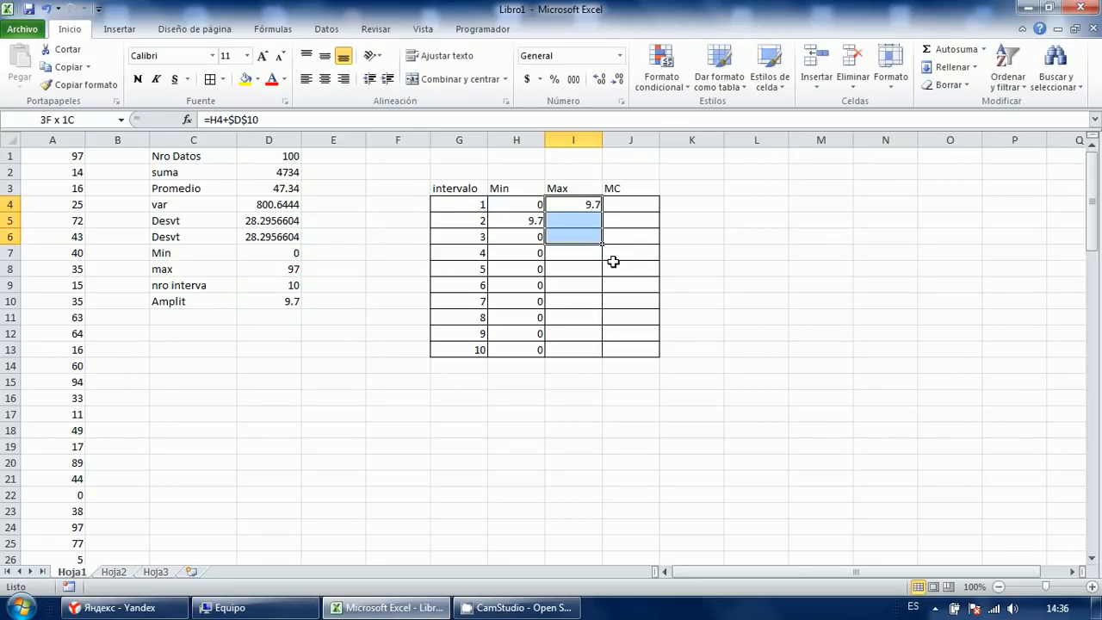
key("F2")
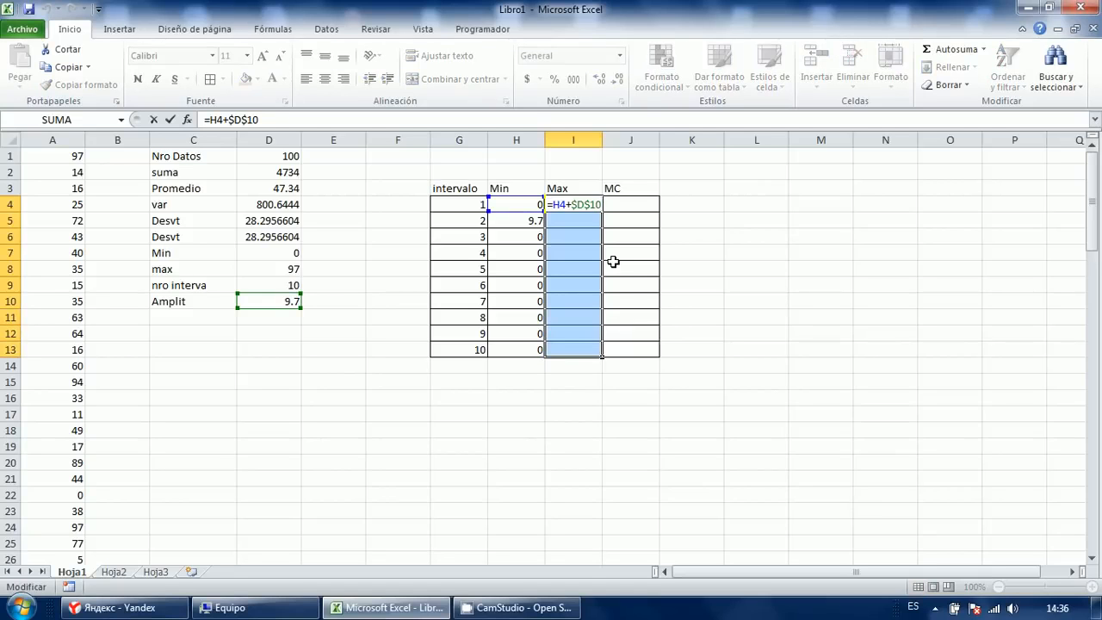
key("ctrl+Return")
Review each Max formula cell by cell, confirming the limits climb to 97.
key("Up")
key("Down")
key("F2")
key("Return")
key("F2")
key("Return")
key("F2")
key("Return")
key("F2")
key("Return")
key("F2")
key("Return")
key("F2")
key("Return")
key("F2")
key("Return")
key("F2")
key("Return")
key("Down")
key("F2")
key("Escape")
key("Up")
key("Up")
key("Up")
key("F2")
key("Escape")
key("Up")
key("Up")
key("F2")
key("Escape")
key("Up")
key("F2")
key("Escape")
key("Up")
key("Up")
Compare each interval's Min and Max pair next to the MC column.
key("Up")
key("Up")
key("Right")
key("Down")
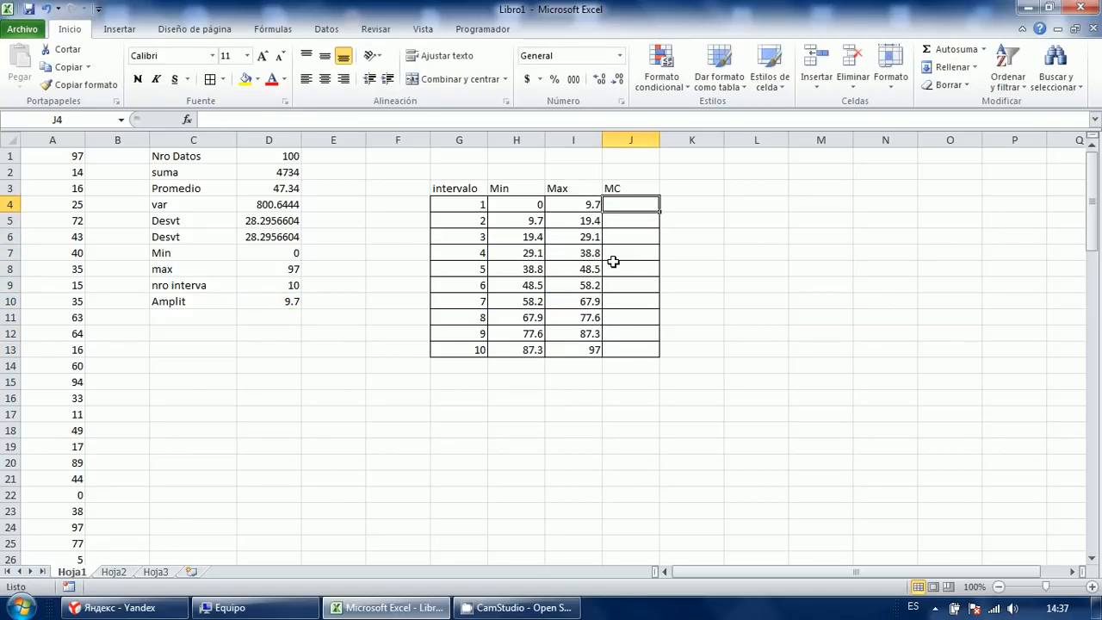
type("=")
key("Escape")
key("Left")
key("Left")
key("shift+Right")
key("Right")
key("Down")
key("shift+Left")
key("Right")
key("Down")
key("Left")
key("shift+Left")
key("Right")
key("Right")
key("Up")
key("Up")
key("Left")
key("Left")
Fill the MC range J4:J13 with a first formula multiplying Min by Max.
key("ctrl+Down")
key("Right")
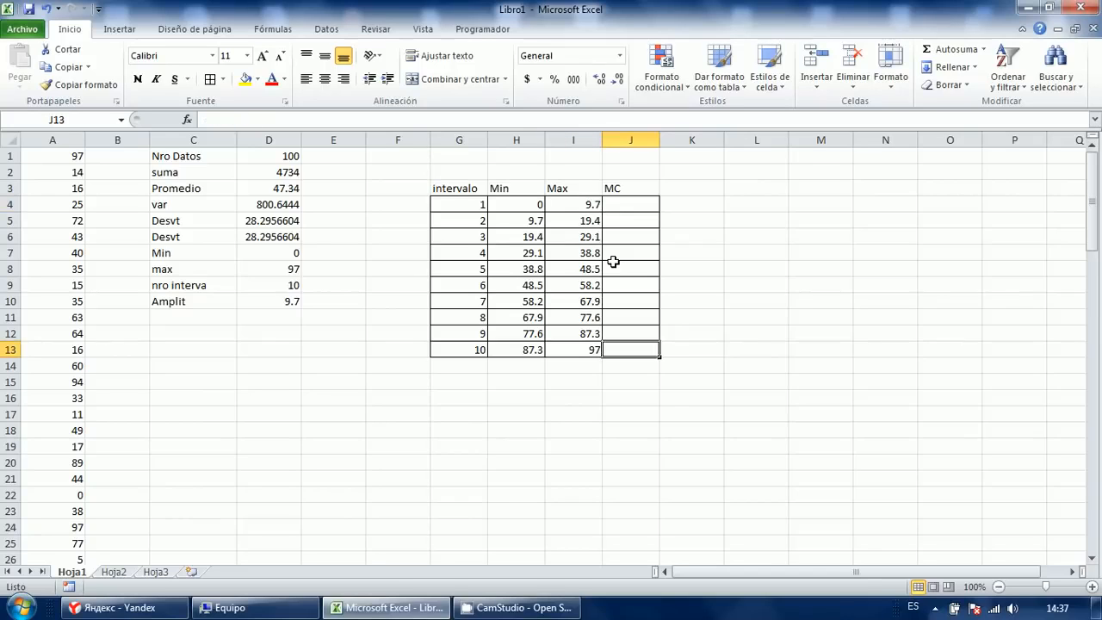
key("ctrl+shift+Up")
key("shift+Down")
key("Return")
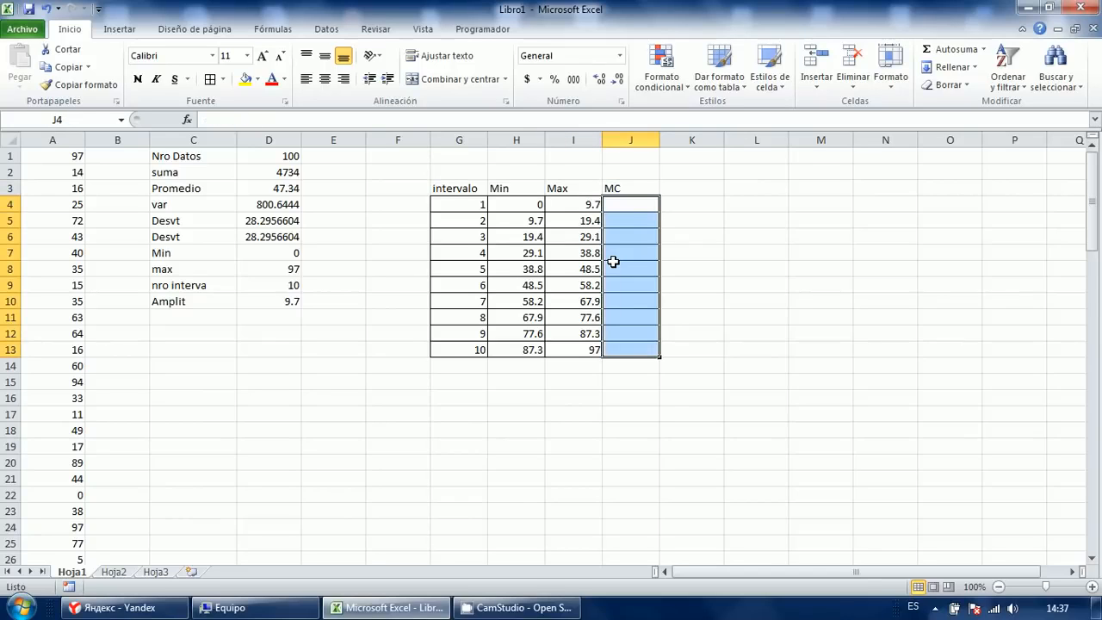
type("=")
key("Left")
key("Left")
type("*")
key("Left")
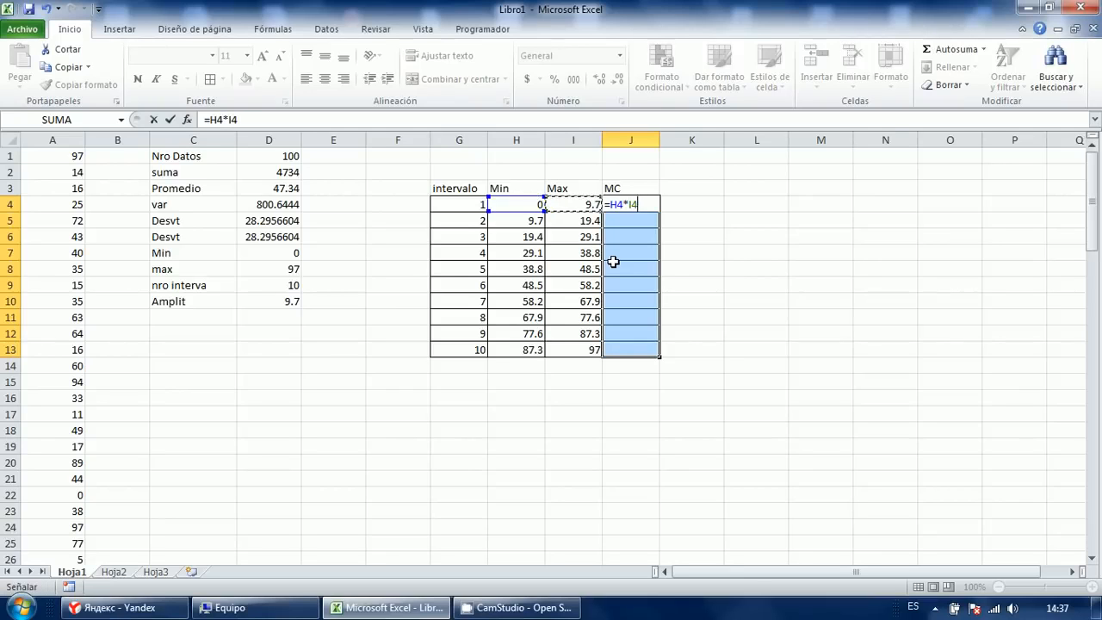
key("ctrl+Return")
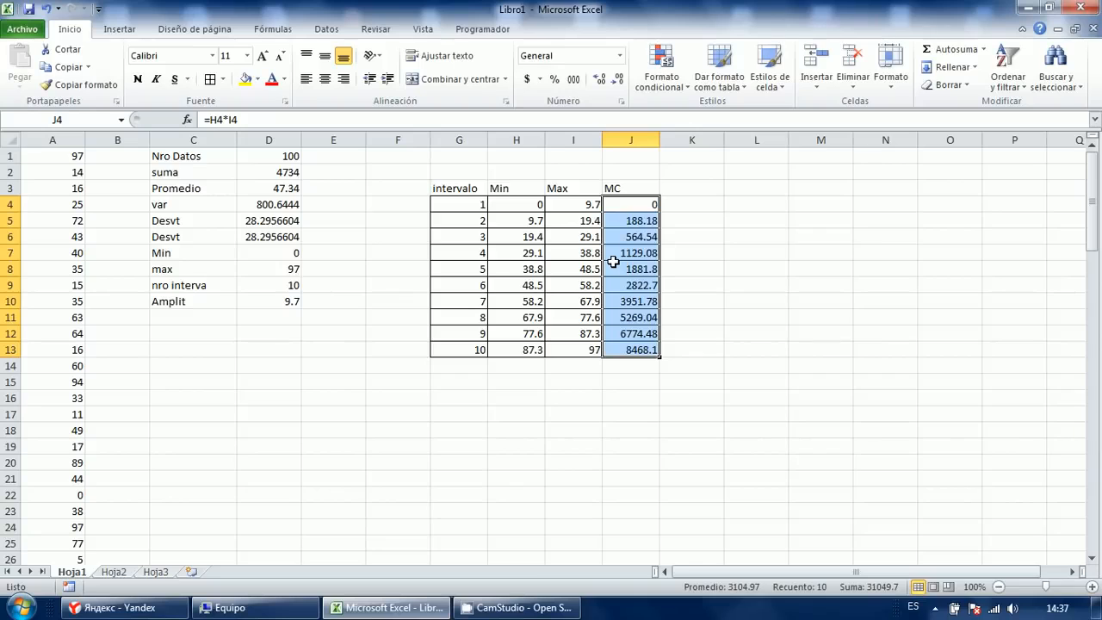
Reduce the MC decimals shown and review the formulas down the column.
left_click(601, 79)
left_click(618, 79)
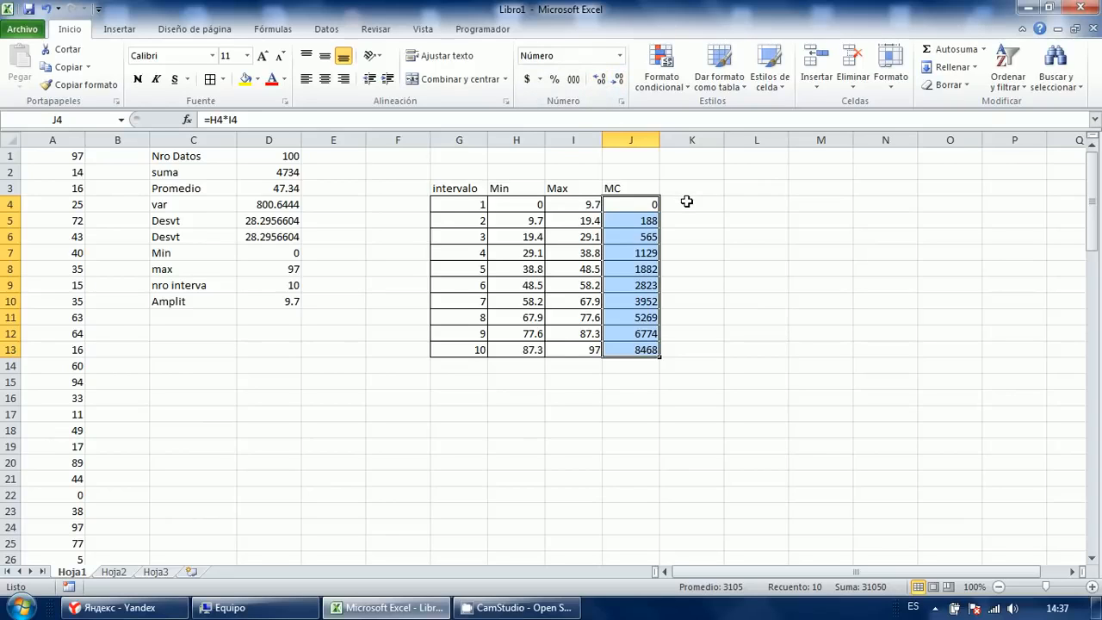
key("F2")
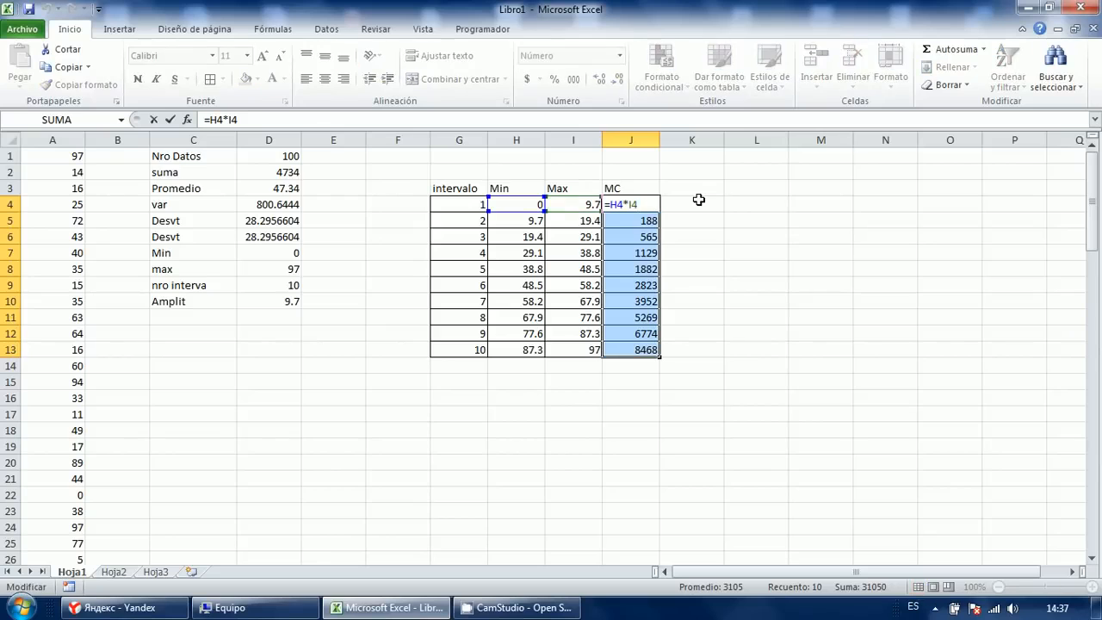
key("Escape")
key("Down")
key("F2")
key("Escape")
key("Down")
key("Down")
key("Up")
key("Up")
key("Up")
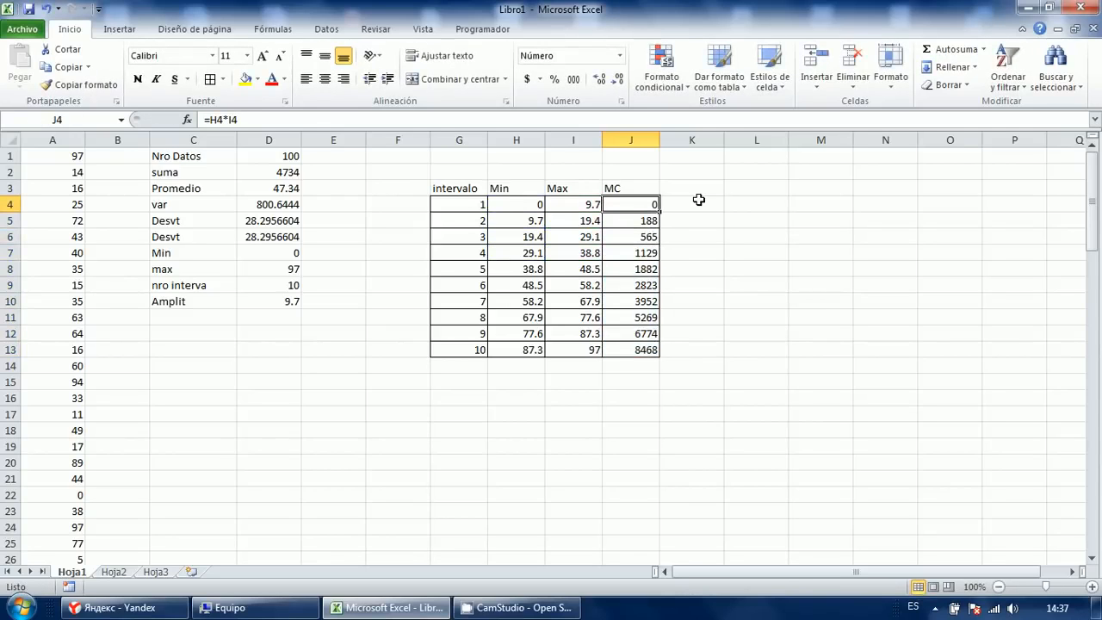
Refill J4:J13 with =PROMEDIO(H4:I4) to get each interval's midpoint.
key("ctrl+shift+Down")
type("=promed")
key("Tab")
key("Left")
key("Left")
key("shift+Right")
type(")")
key("ctrl+Return")
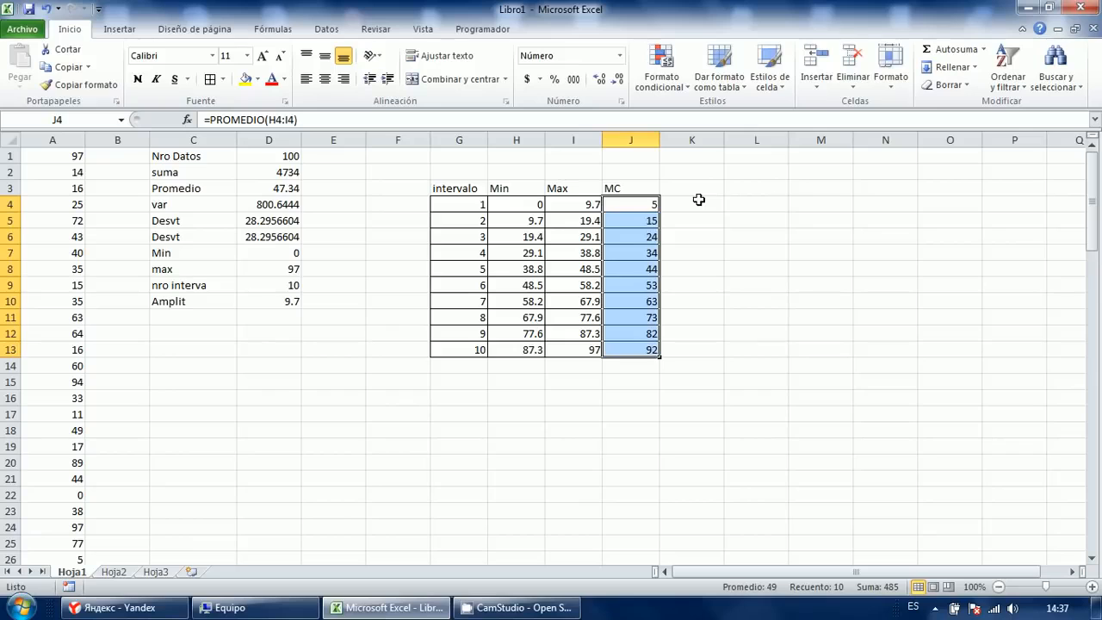
Show the ten midpoints with one decimal, from 4.9 to 92.2.
key("Down")
key("Up")
key("shift+Down")
key("shift+Down")
key("shift+Down")
key("shift+Down")
key("shift+Down")
key("shift+Down")
key("shift+Down")
key("shift+Down")
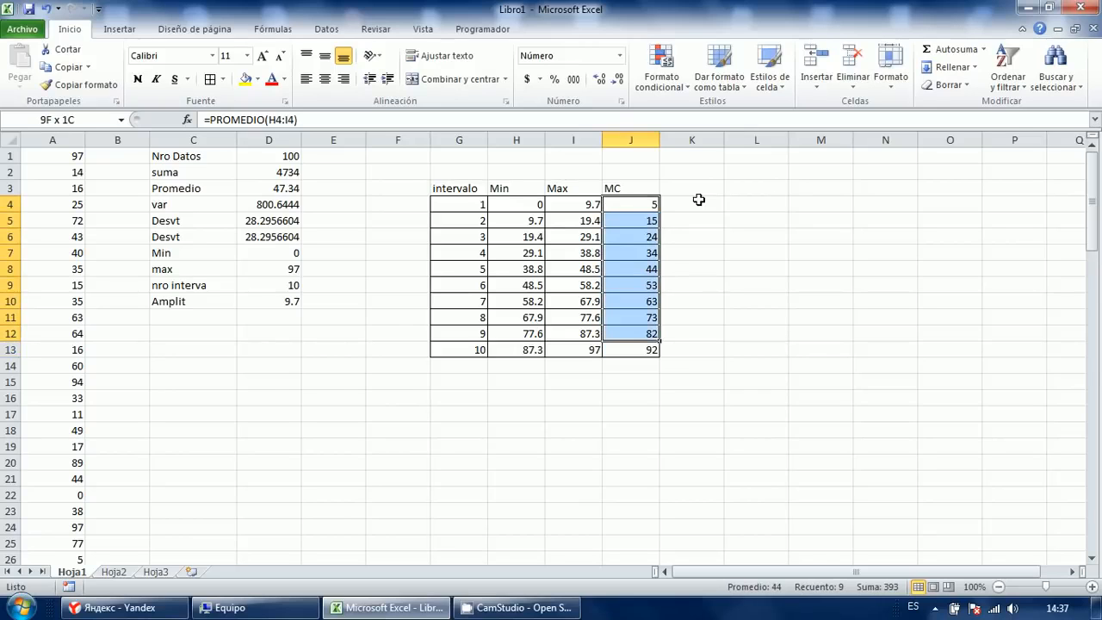
key("shift+Down")
key("Up")
key("Up")
key("Up")
key("Down")
key("Down")
key("Down")
key("shift+Down")
key("shift+Down")
key("shift+Down")
key("shift+Down")
key("shift+Down")
key("shift+Down")
key("shift+Down")
key("shift+Down")
key("shift+Down")
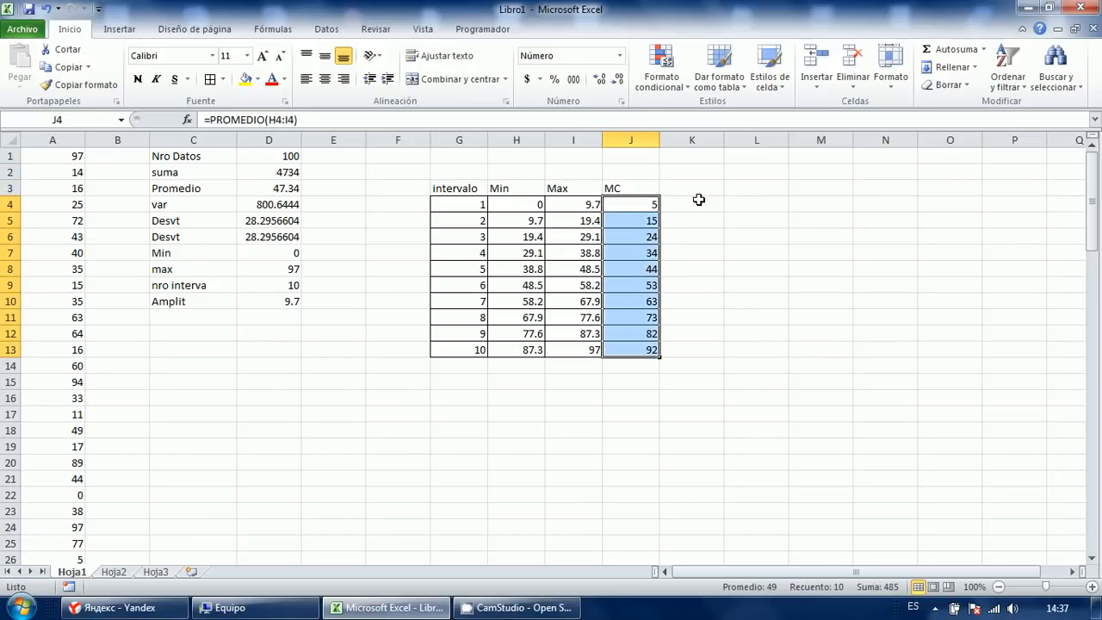
left_click(601, 78)
Type the frequency headings f in K3 and F in L3.
left_click(693, 183)
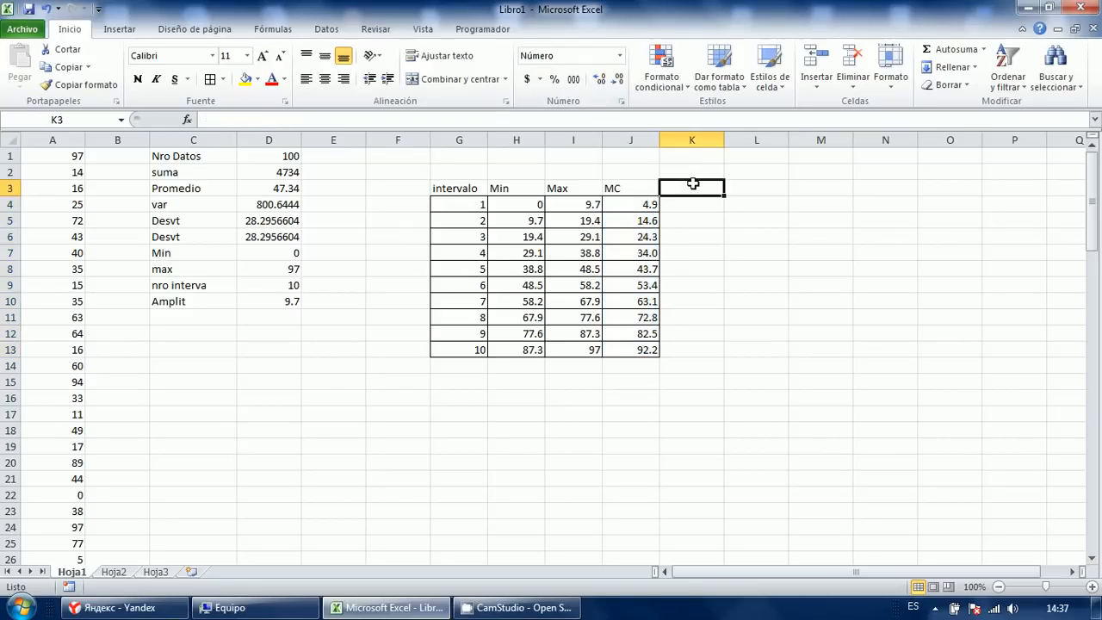
left_click(694, 206)
left_click(688, 190)
left_click(689, 204)
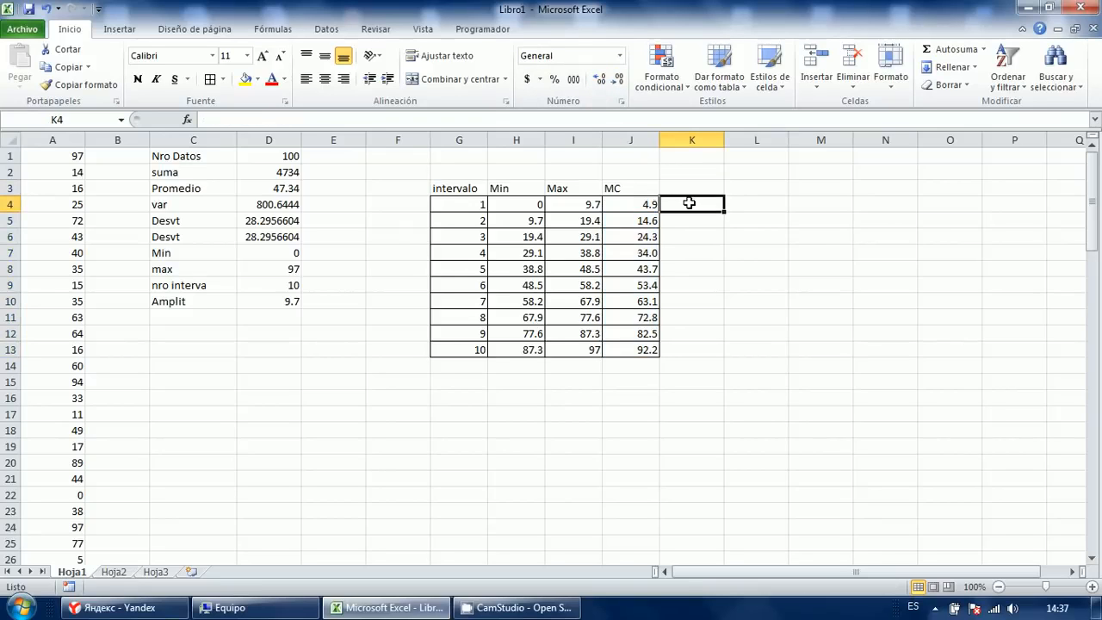
left_click(692, 189)
type("f")
key("Tab")
type("F")
key("Return")
key("Left")
key("Right")
key("Right")
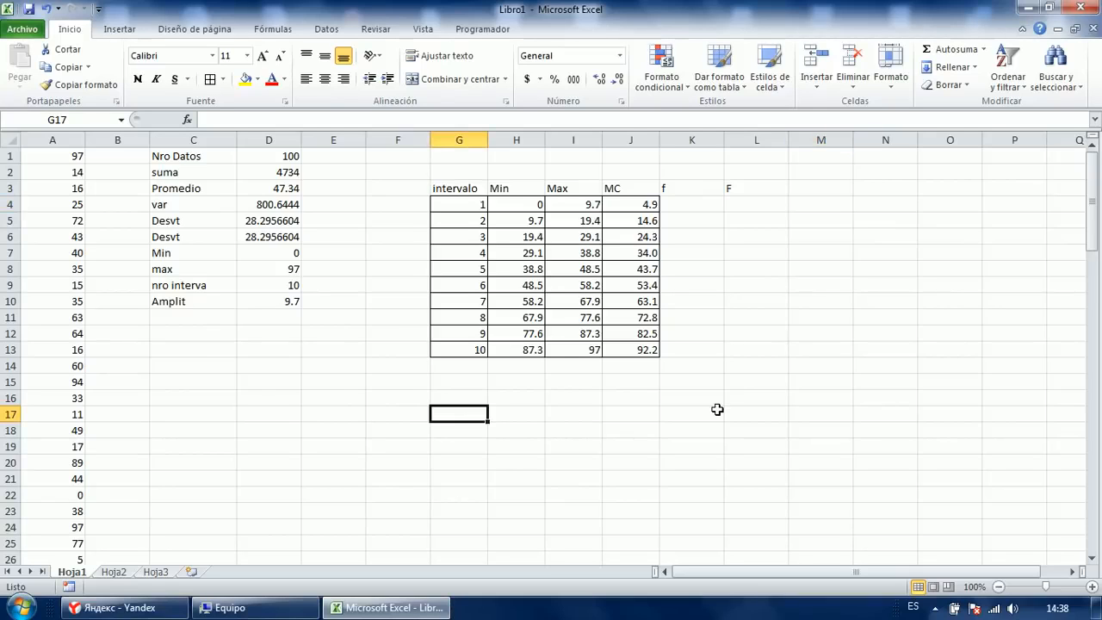
Retype the L3 heading as a lowercase f.
left_click(747, 190)
type("f")
left_click(594, 305)
left_click(465, 351)
left_click(336, 379)
left_click(128, 393)
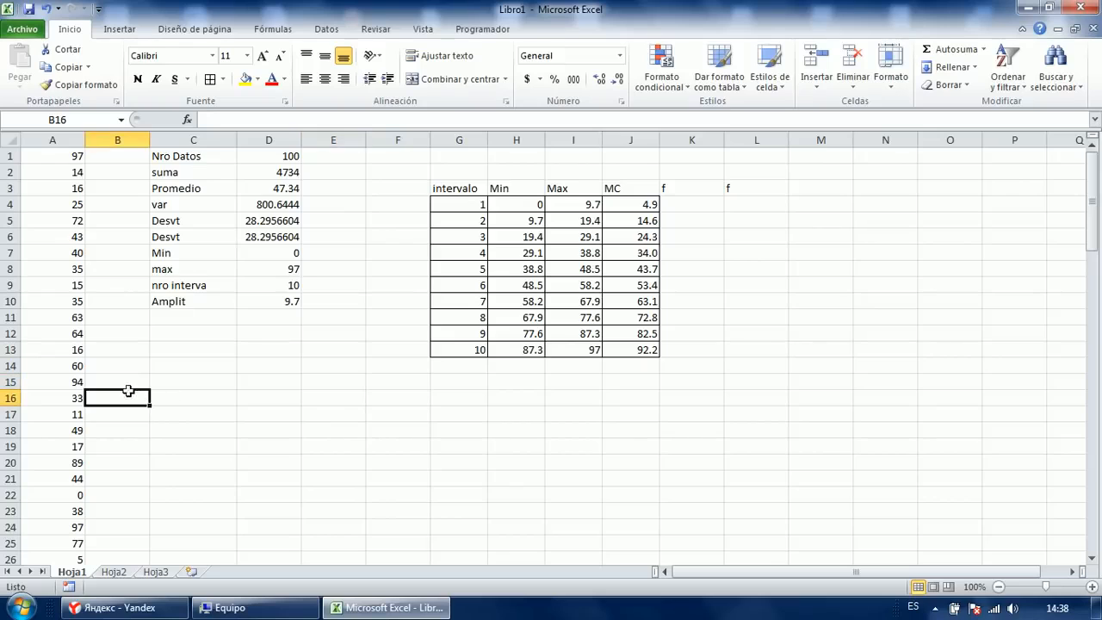
Select the data A1:A100 and define the name zx for it.
left_click(48, 159)
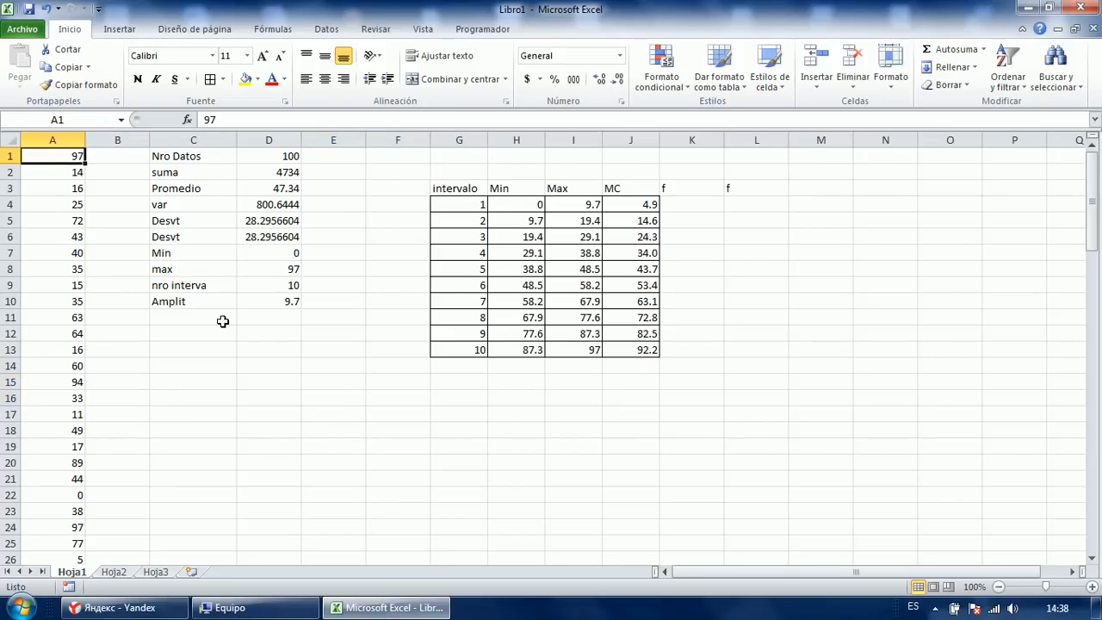
key("Down")
key("Down")
key("Down")
key("Down")
key("ctrl+a")
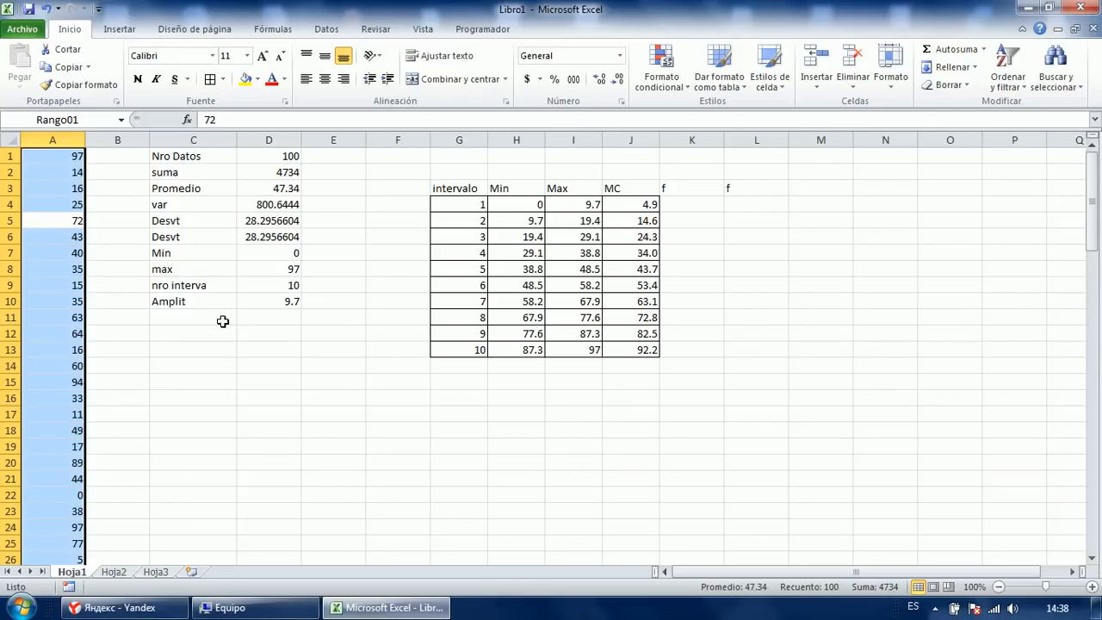
key("shift+F10")
key("Up")
key("Up")
key("Return")
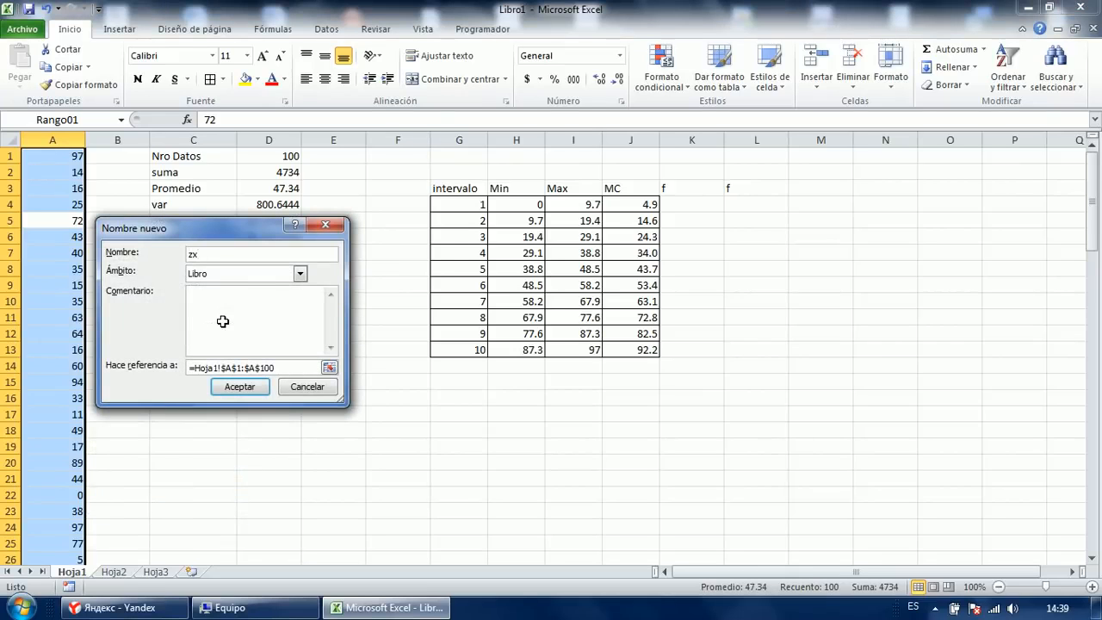
key("Return")
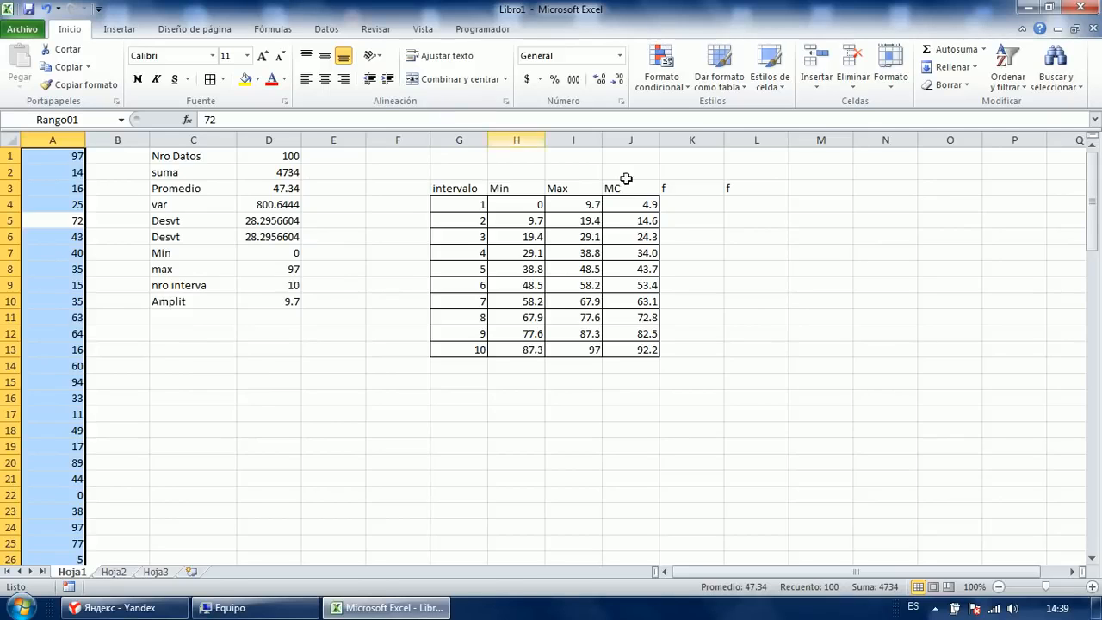
left_click(681, 203)
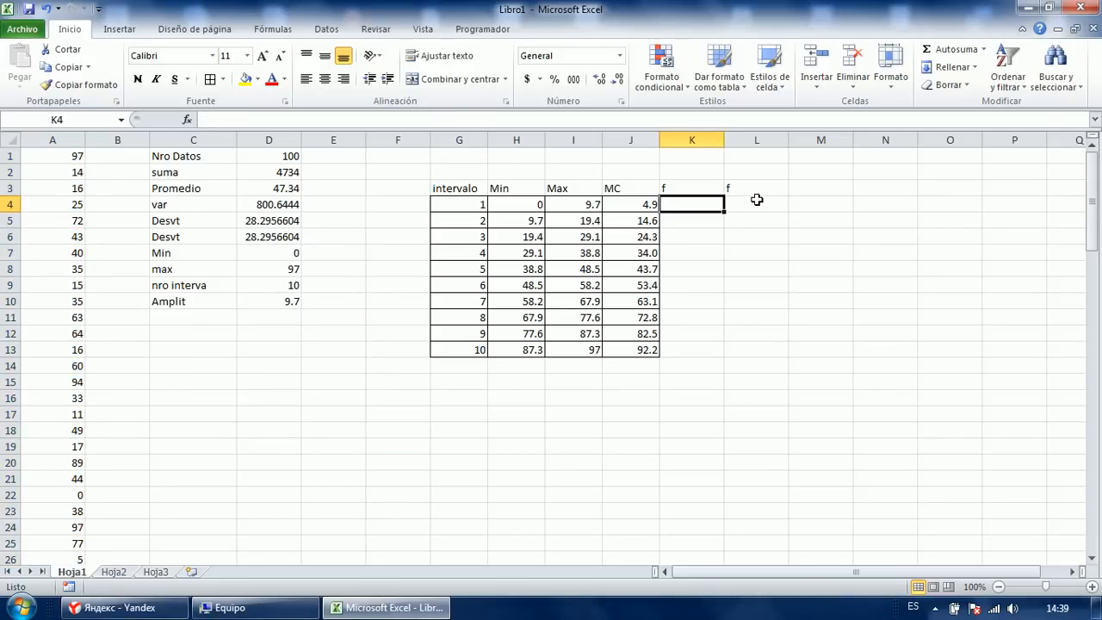
Enter =CONTAR.SI.CONJUNTO(zx;">"&H4;zx;"<="&I4) in K4, returning 9.
type("=contar")
key("Down")
key("Down")
key("Down")
key("Tab")
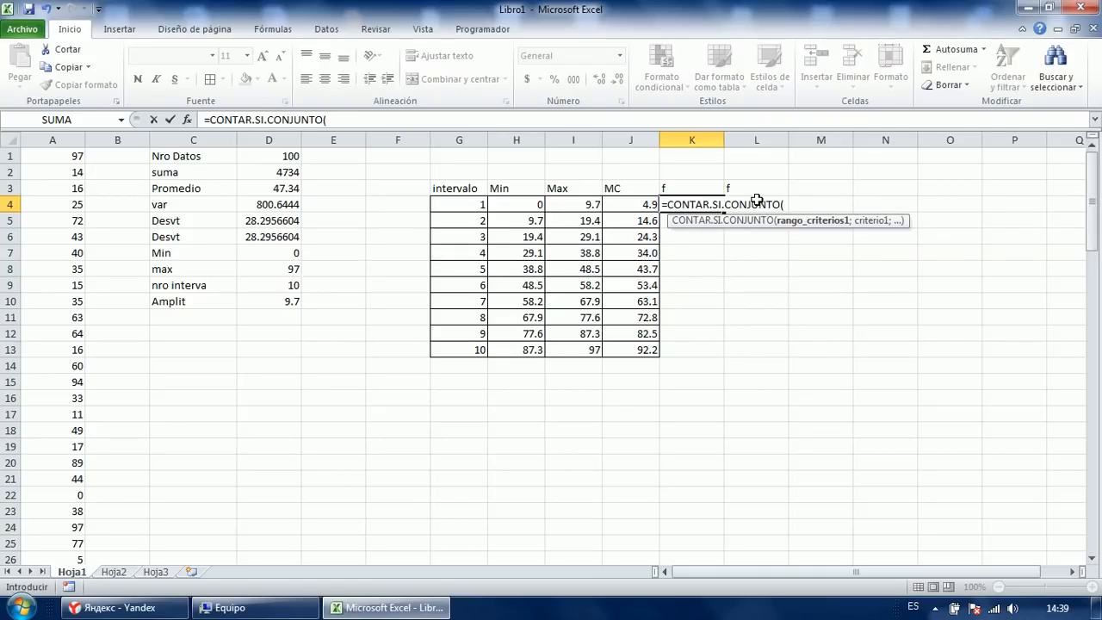
type("zx")
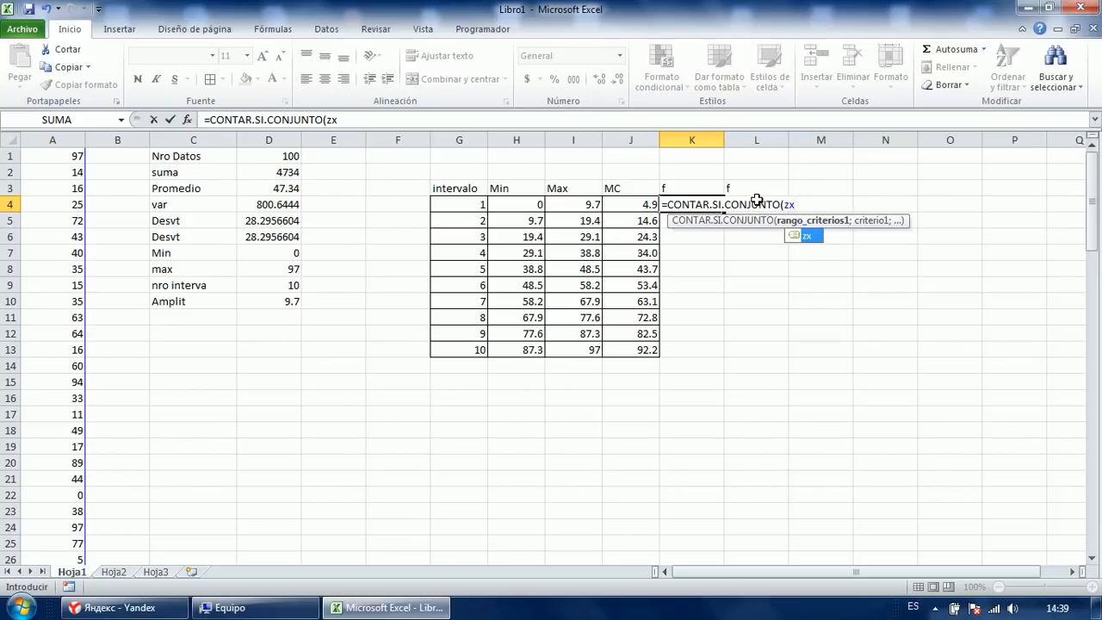
type(";\">")
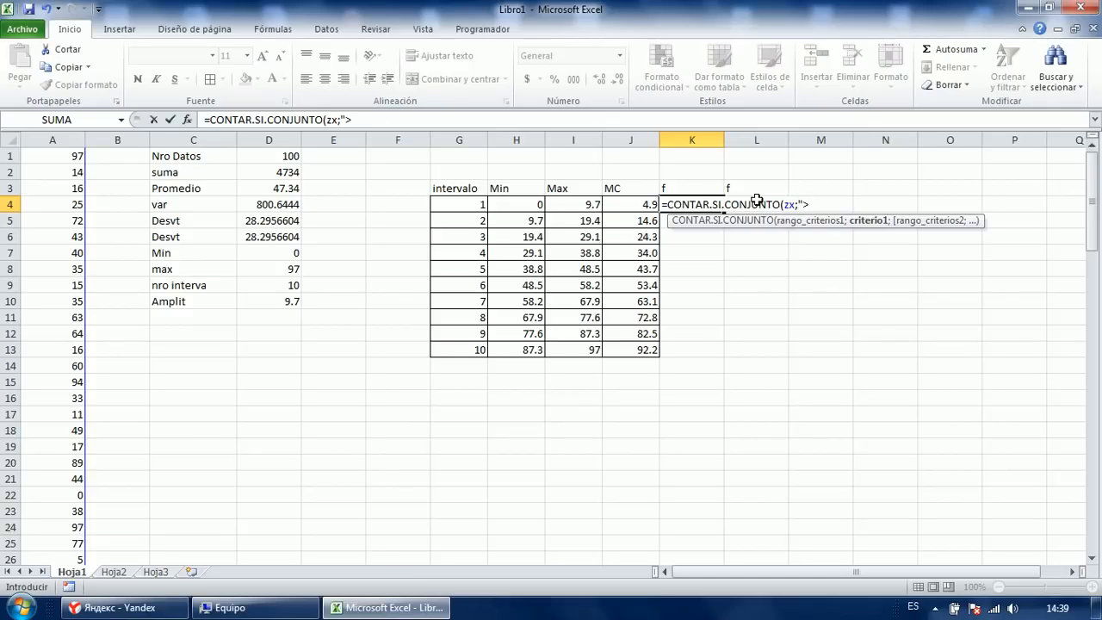
key("Left")
key("Left")
key("Left")
key("BackSpace")
key("BackSpace")
type("&")
key("Left")
key("Left")
key("Left")
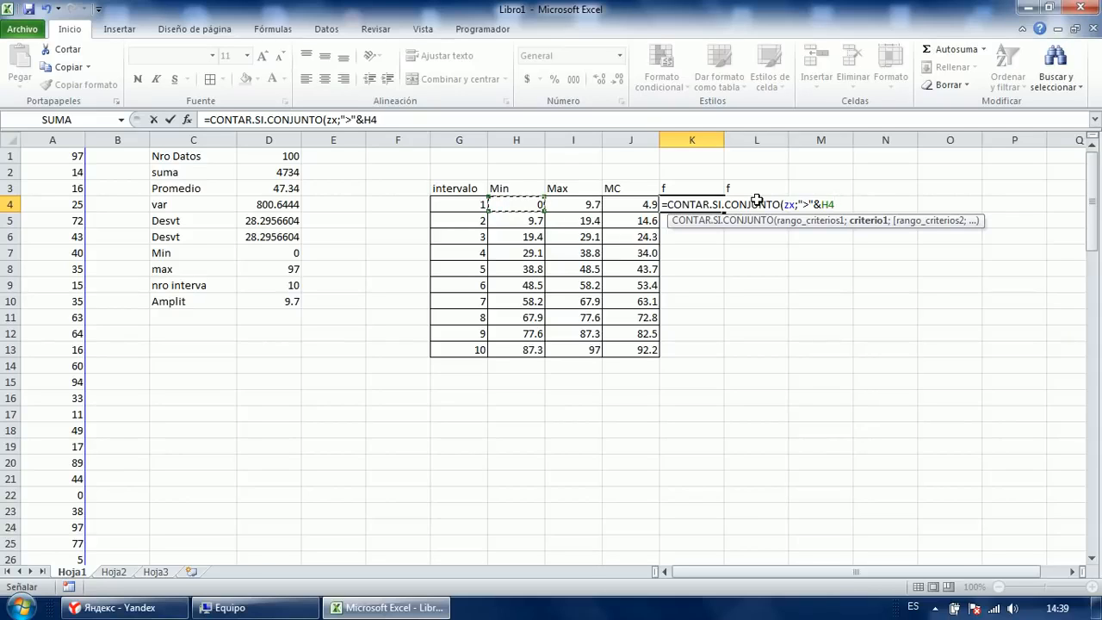
type(";")
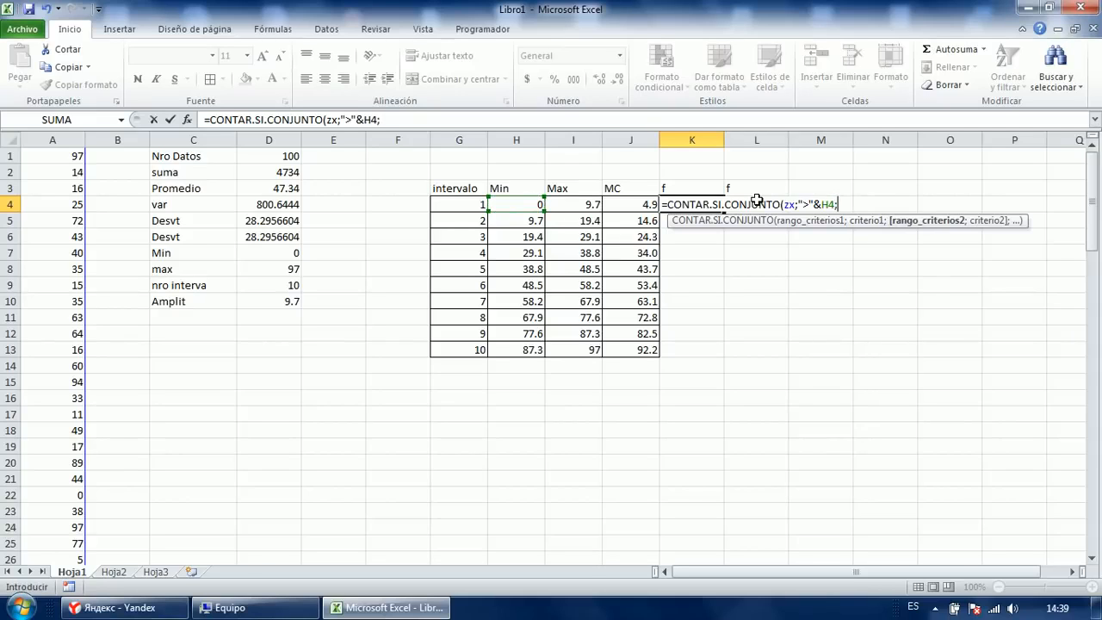
type("zx")
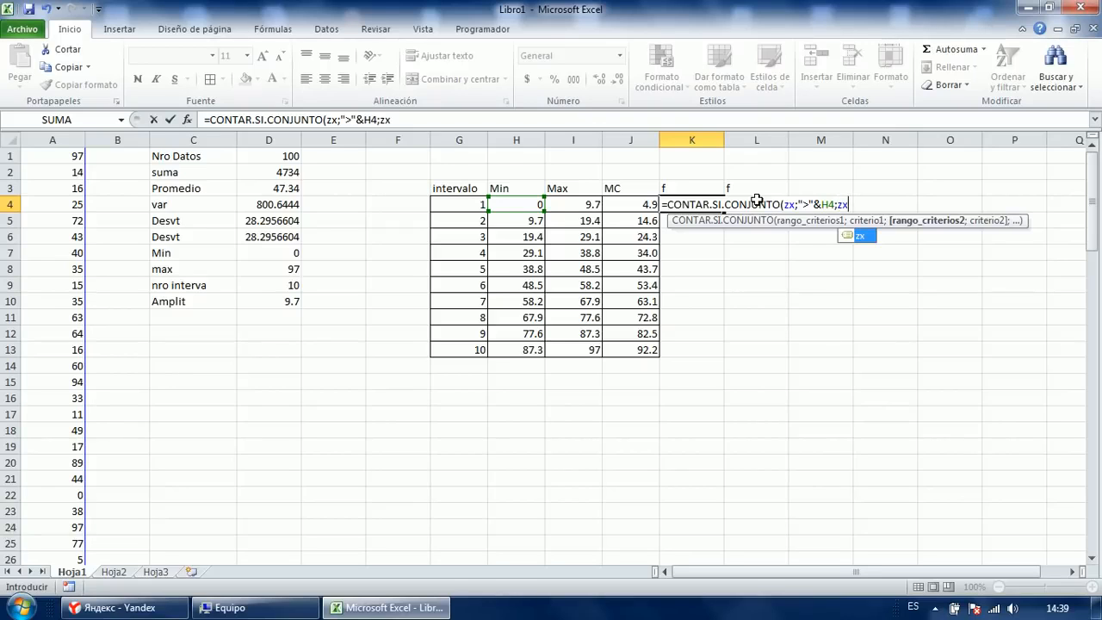
type(";\"<=")
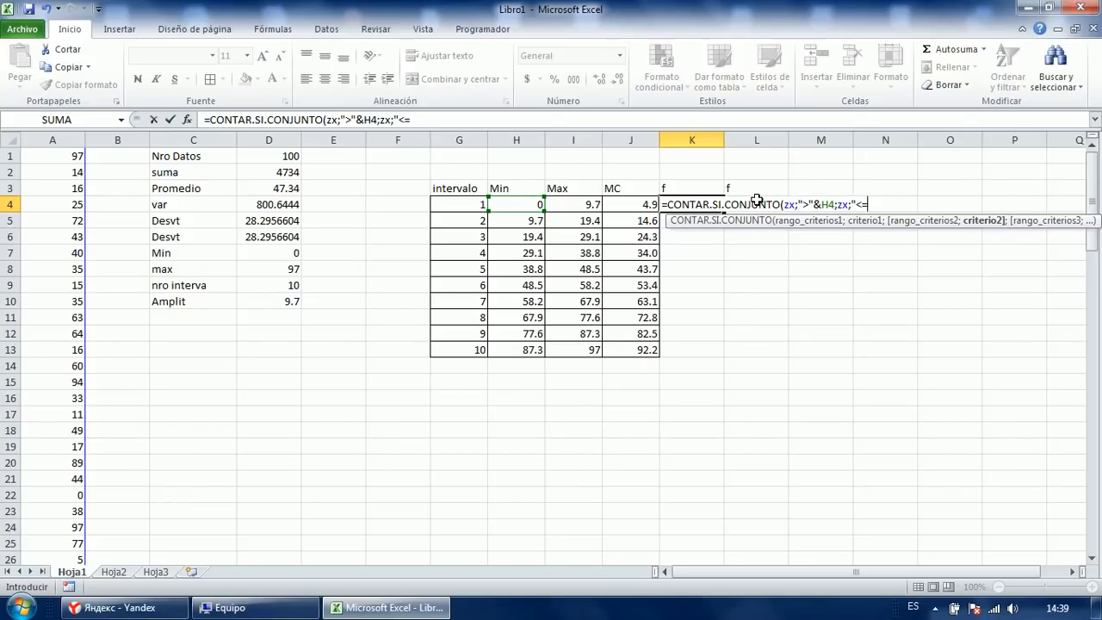
type("&")
key("Left")
key("Left")
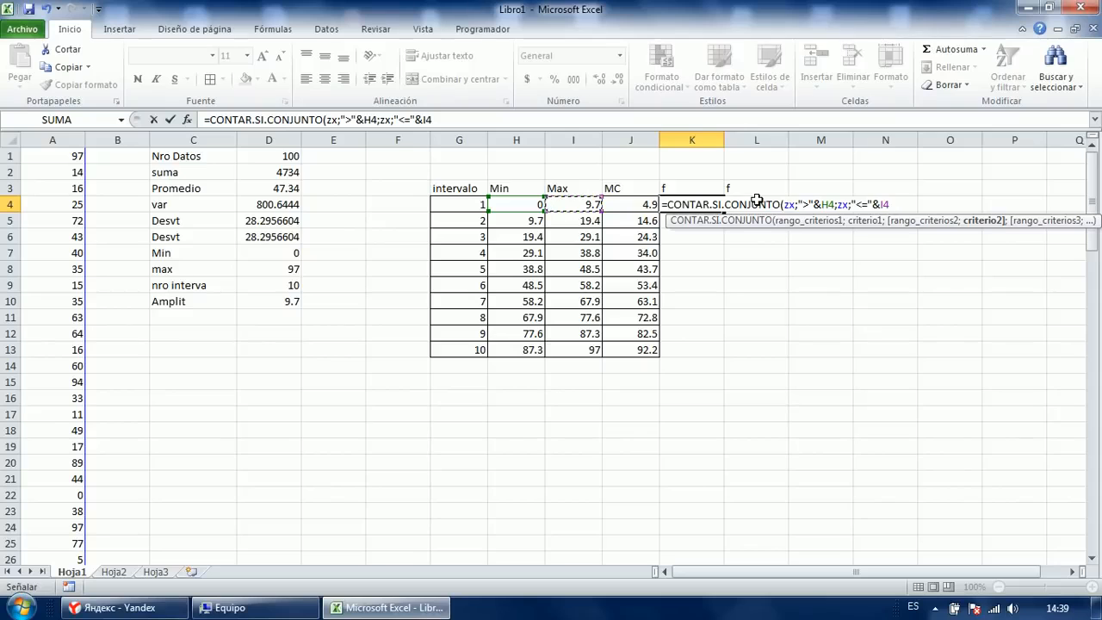
type(")")
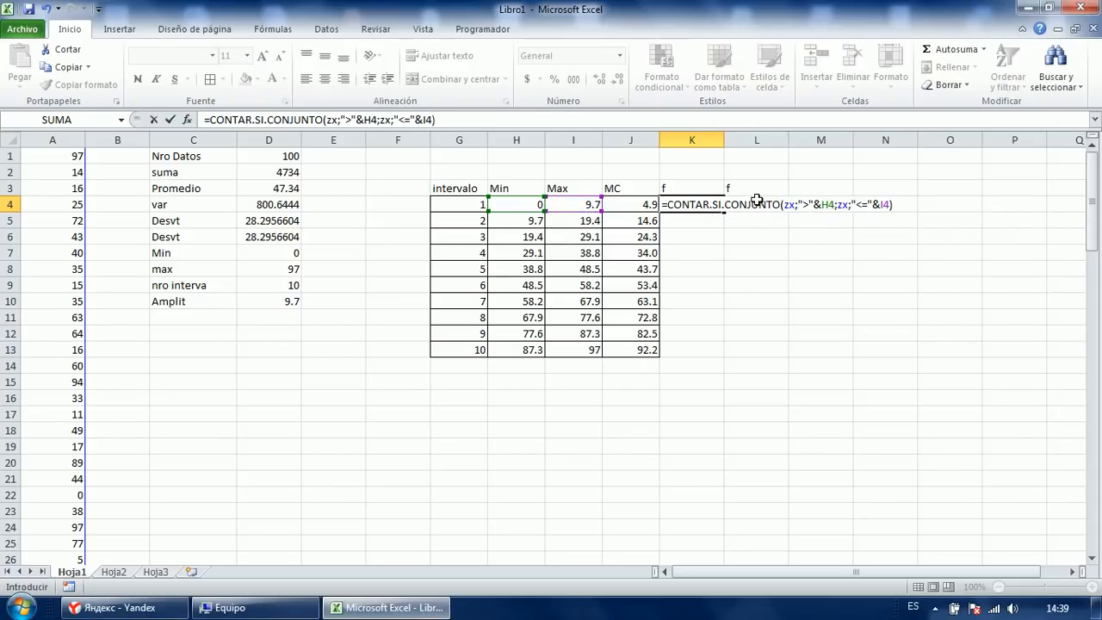
key("Return")
key("Up")
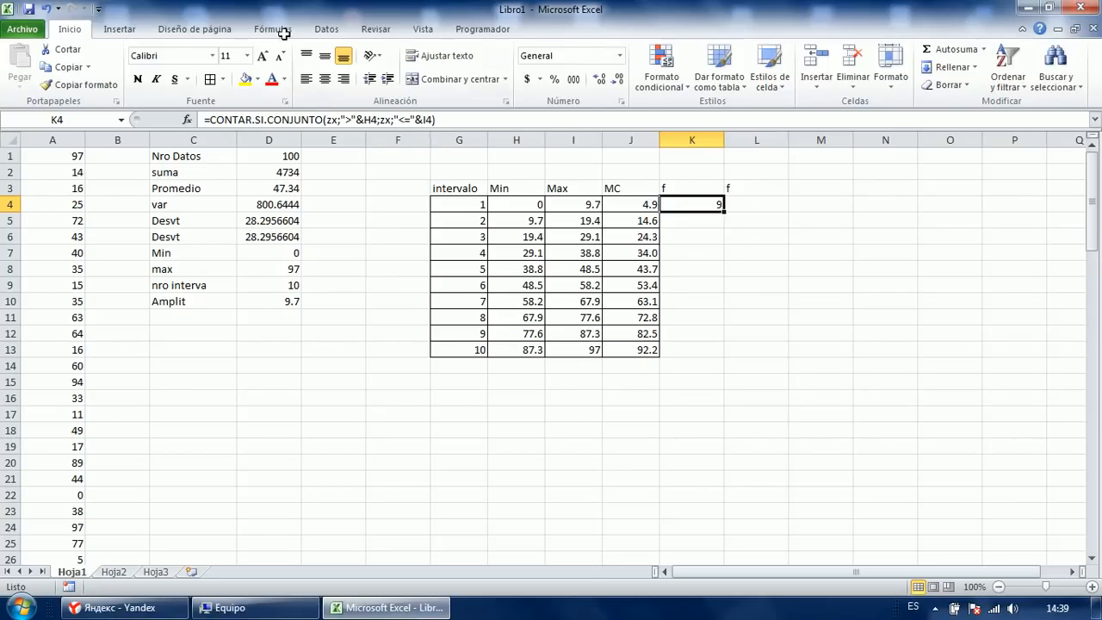
left_click(273, 29)
Delete the Rango01 name and confirm zx refers to =Hoja1!$A$1:$A$100.
left_click(508, 69)
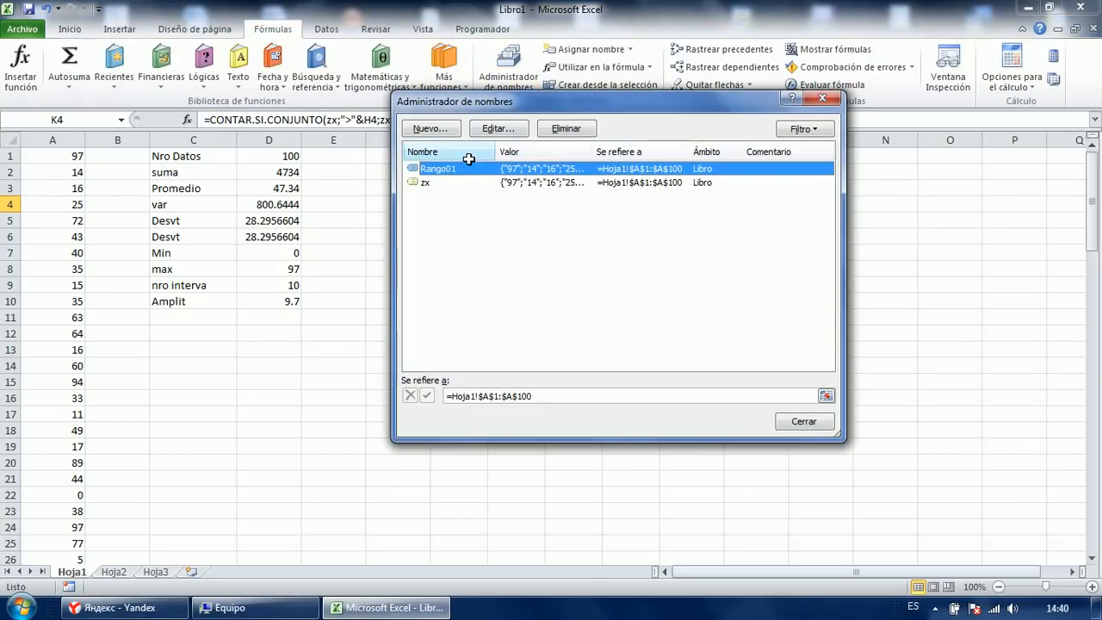
left_click(430, 184)
left_click(432, 168)
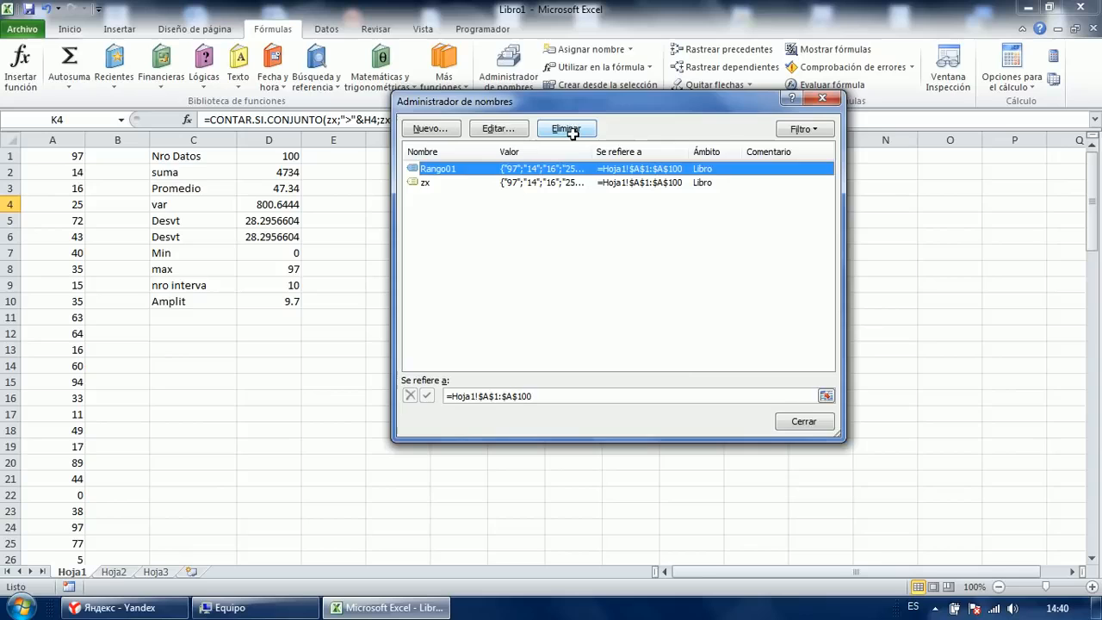
left_click(568, 129)
left_click(515, 344)
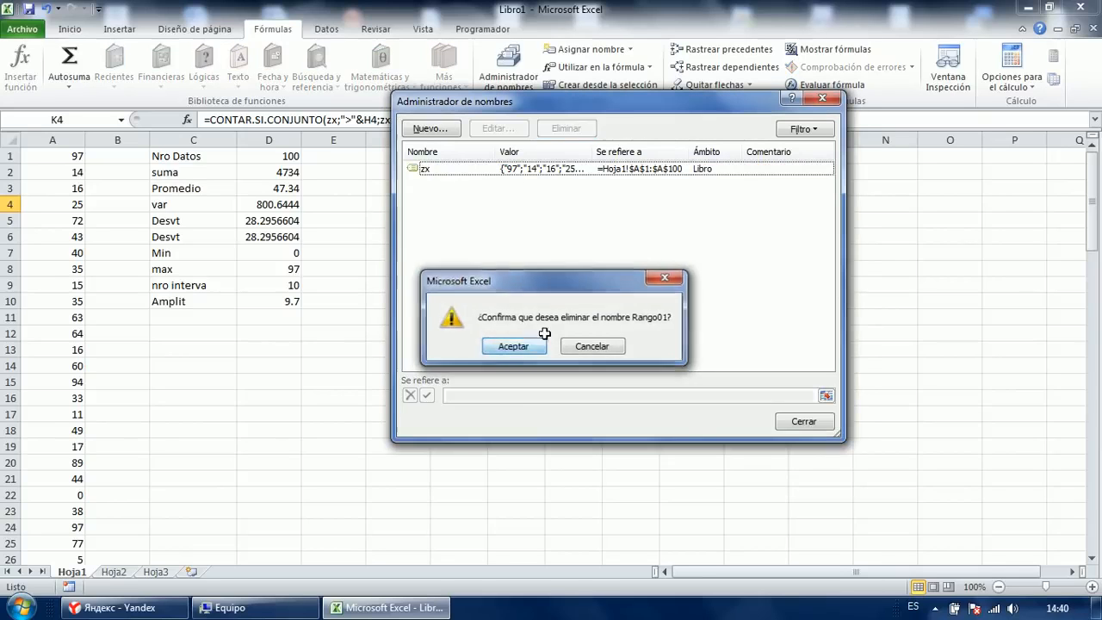
left_click(422, 167)
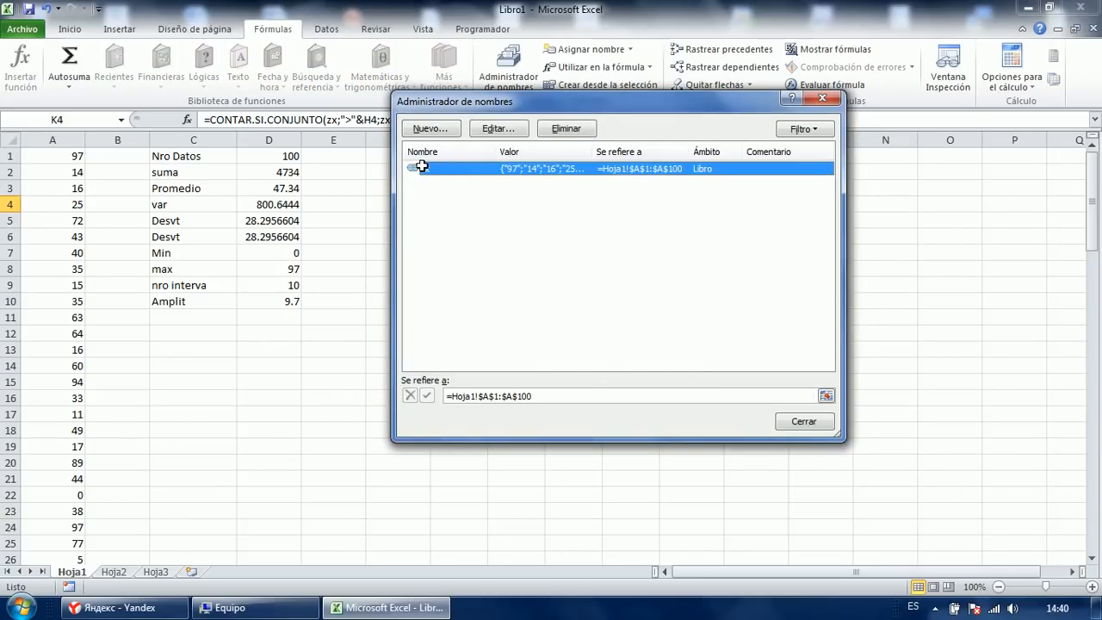
left_click(485, 396)
left_click(482, 397)
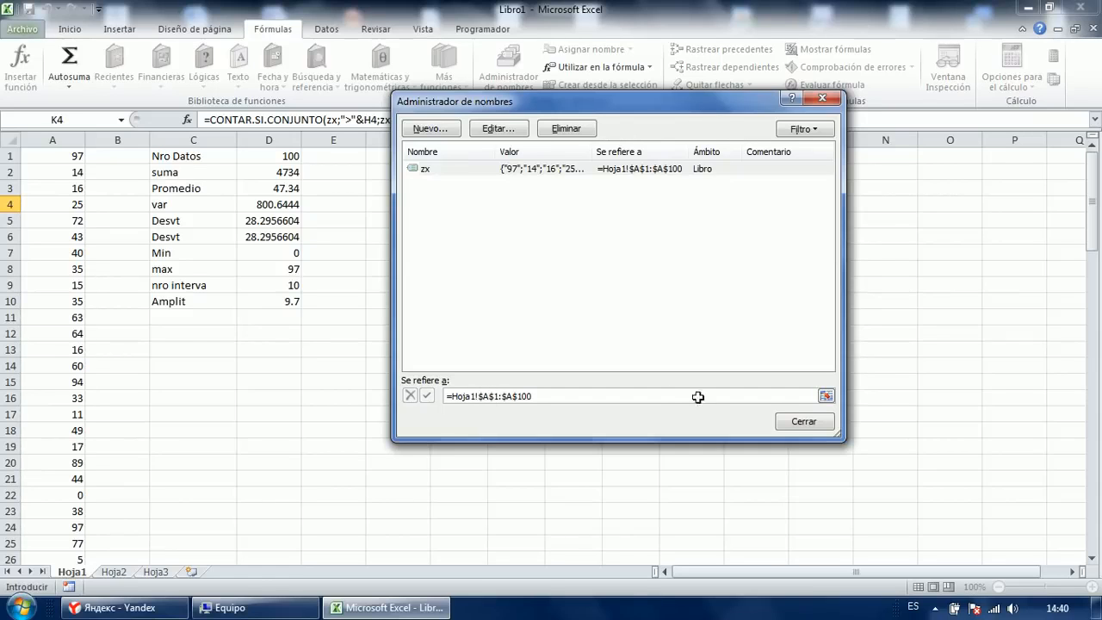
left_click(801, 421)
Copy the K4 frequency formula down through K13 and check each copied formula.
left_click_drag(723, 212, 722, 365)
double_click(708, 225)
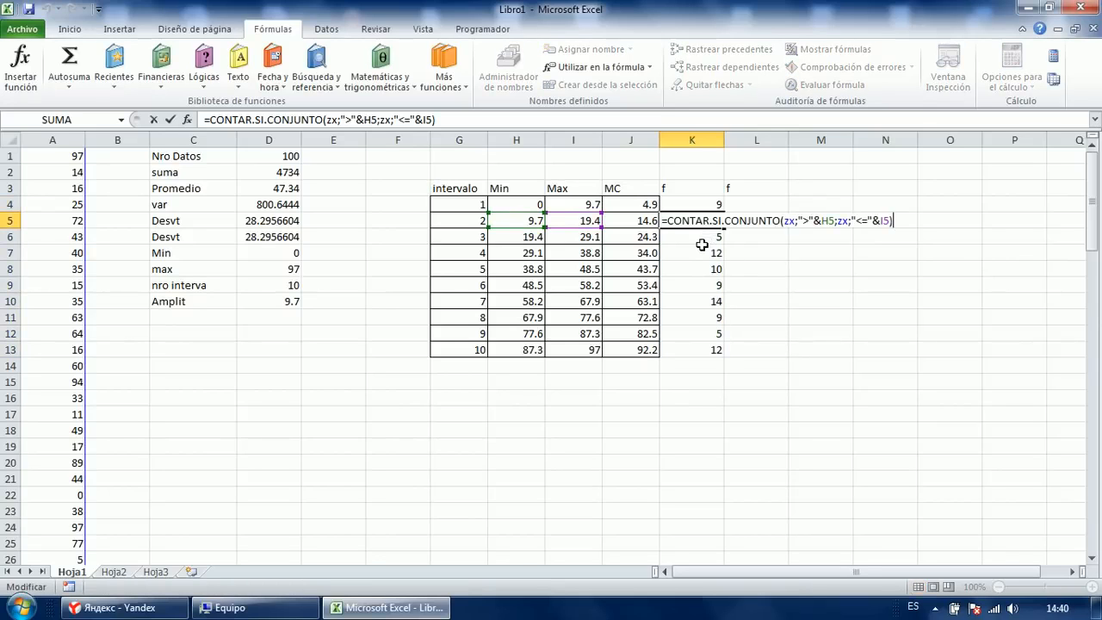
key("Return")
key("F2")
key("Return")
key("Return")
key("Return")
key("F2")
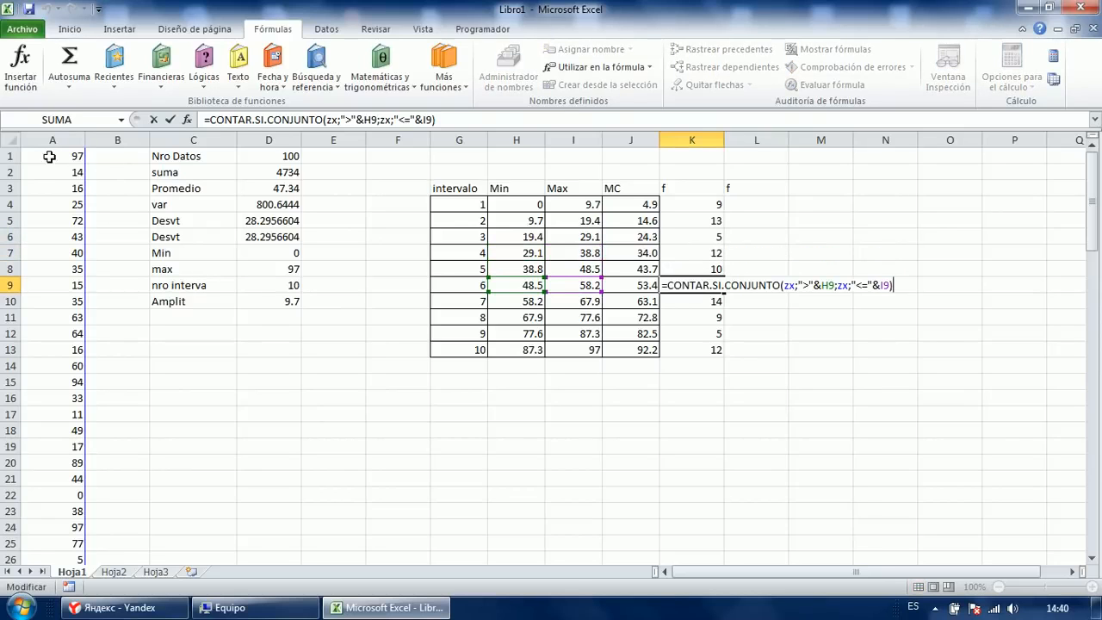
key("Return")
key("Return")
key("F2")
key("Return")
key("F2")
key("Escape")
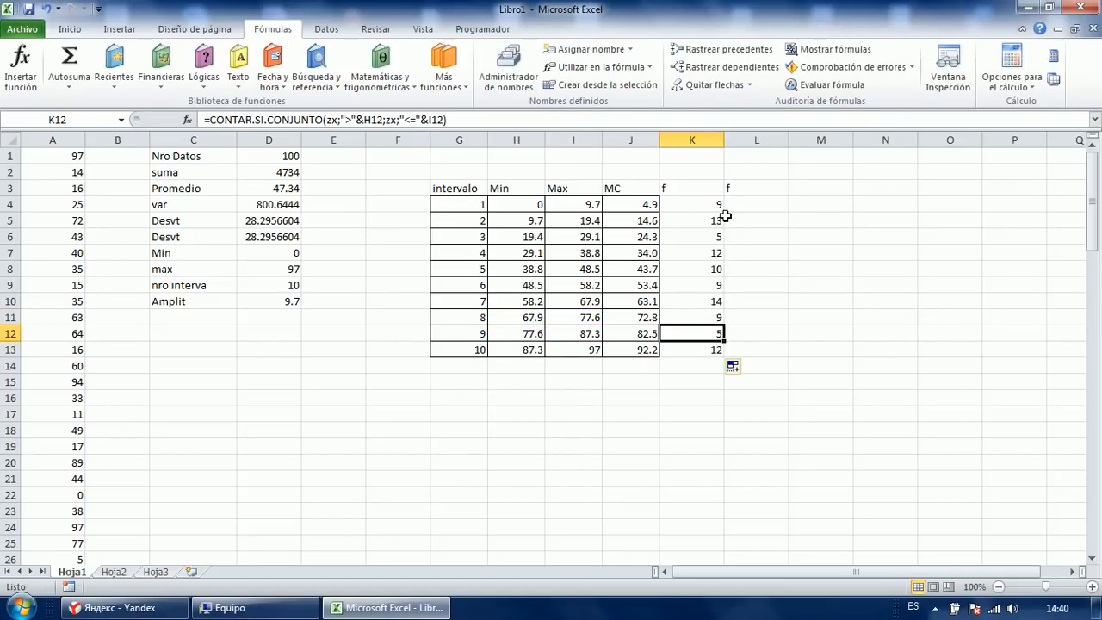
Change K4's lower-bound criterion from ">"&H4 to ">="&H4 so interval 1 counts 11.
left_click_drag(694, 205, 706, 360)
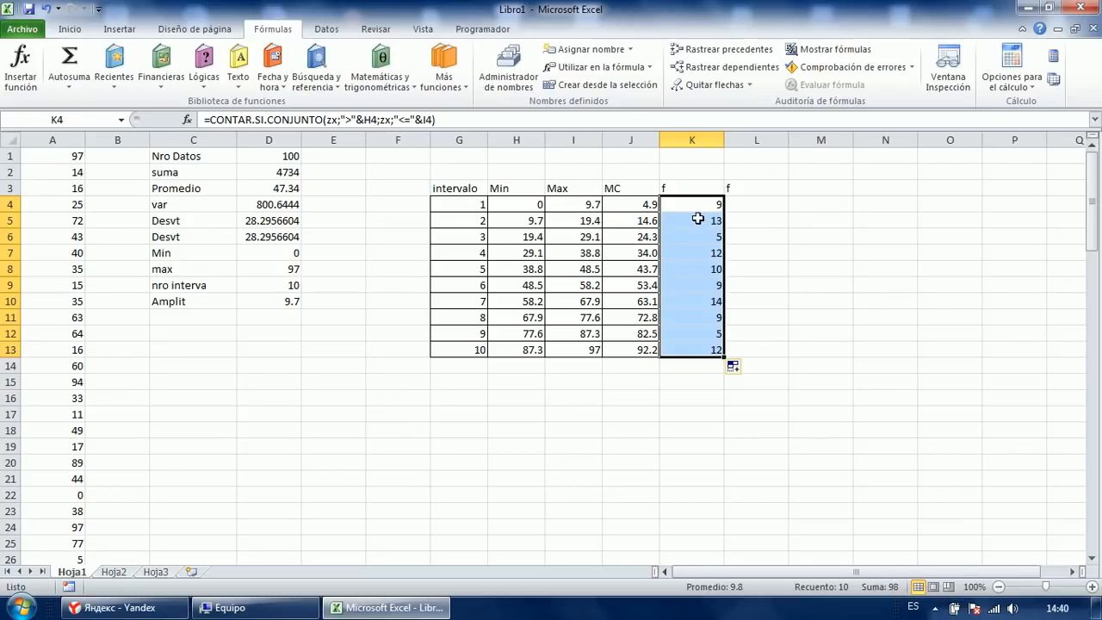
double_click(693, 349)
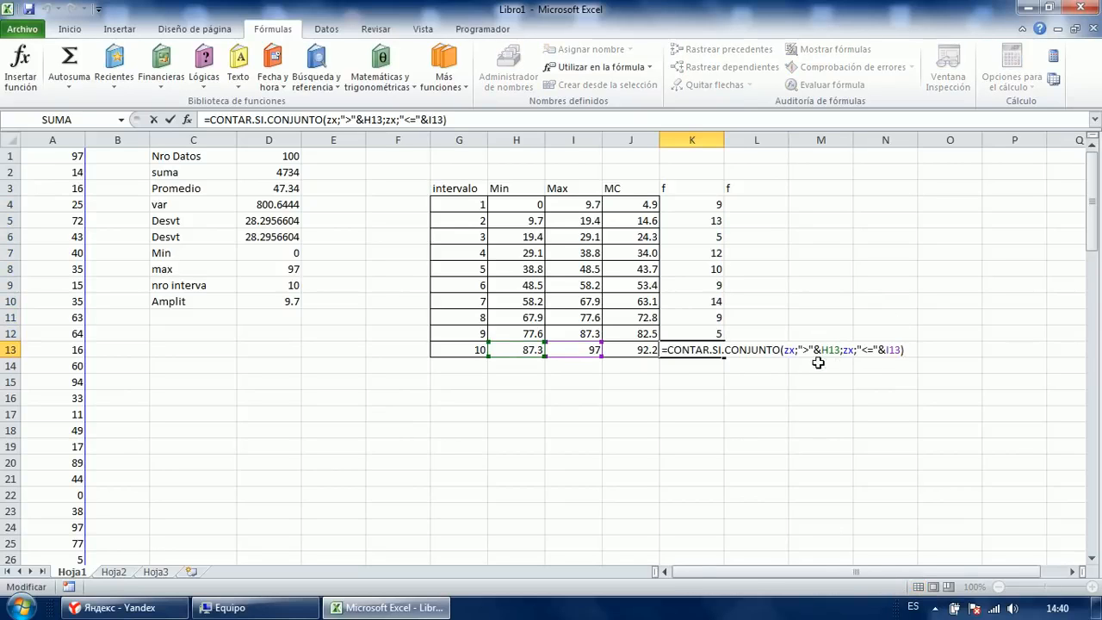
left_click(824, 347)
left_click(866, 350)
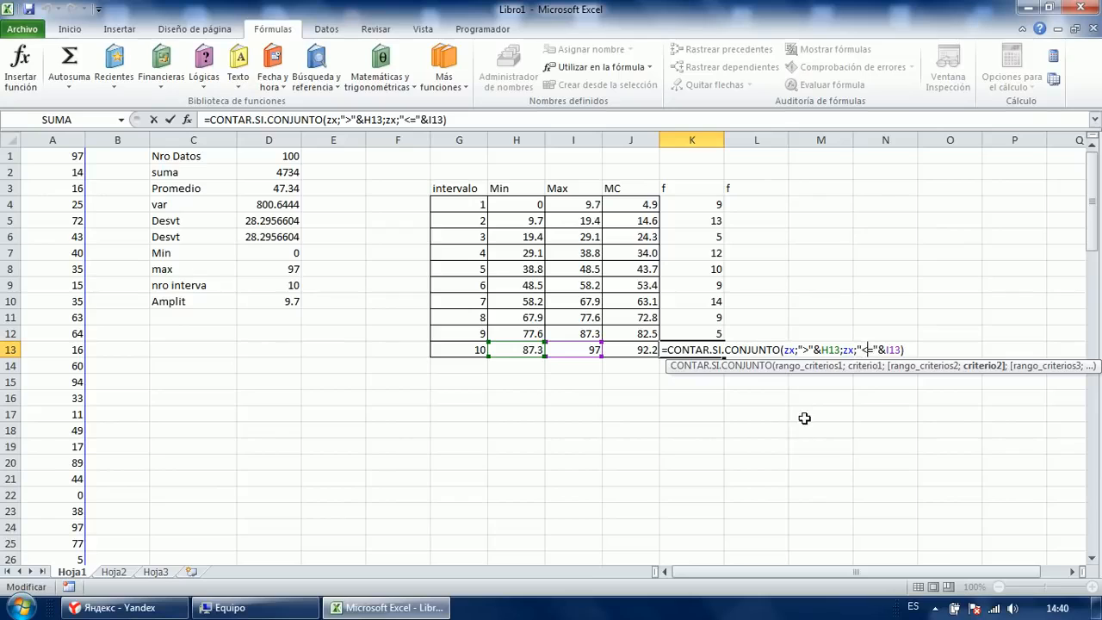
double_click(694, 207)
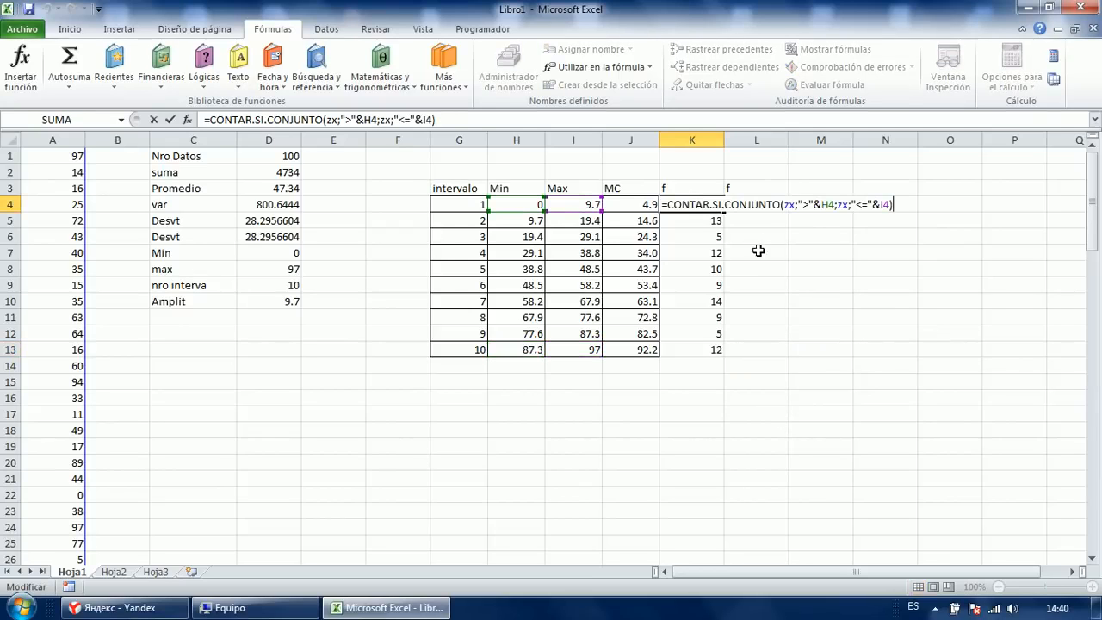
left_click(808, 204)
type("=")
key("Return")
key("Up")
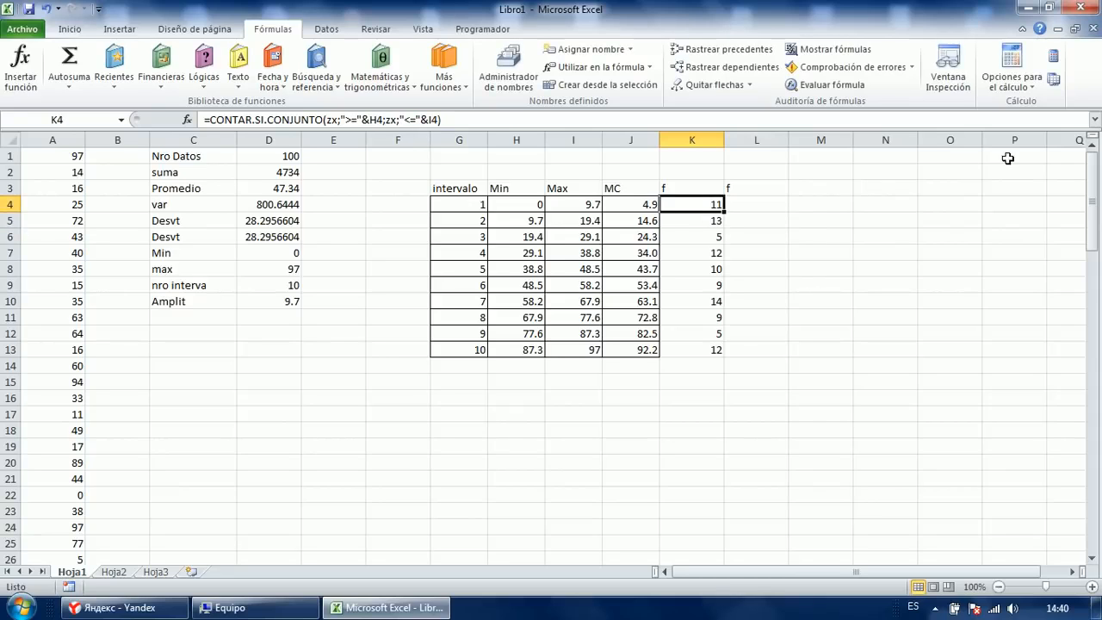
Confirm K4:K13 totals 100 and review the frequency formulas down the column.
left_click(714, 349, "shift")
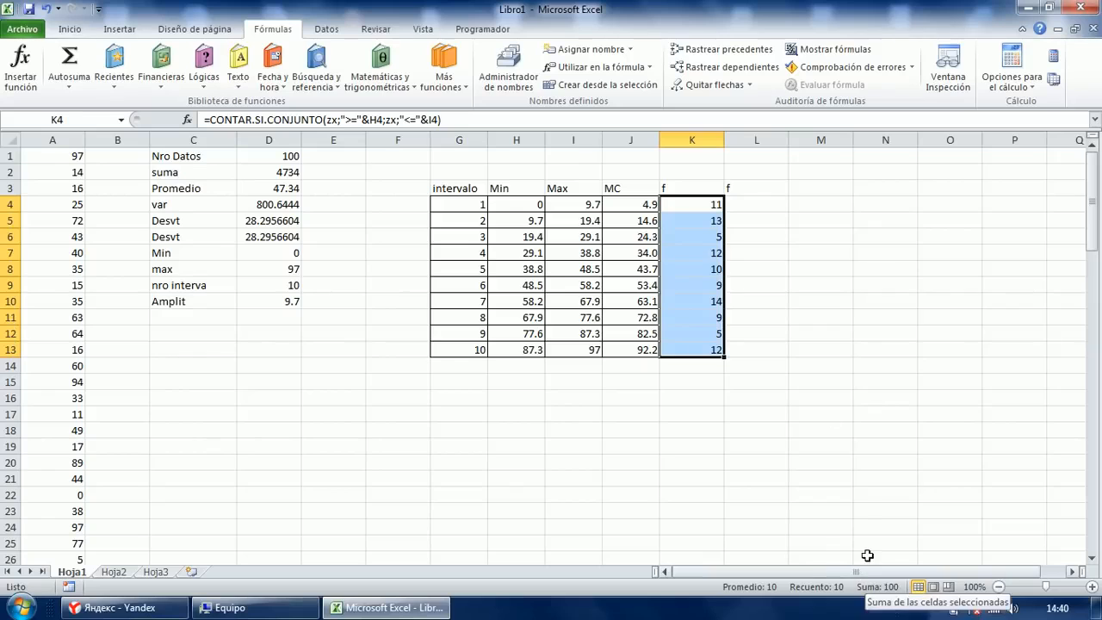
left_click(790, 366)
left_click(703, 203)
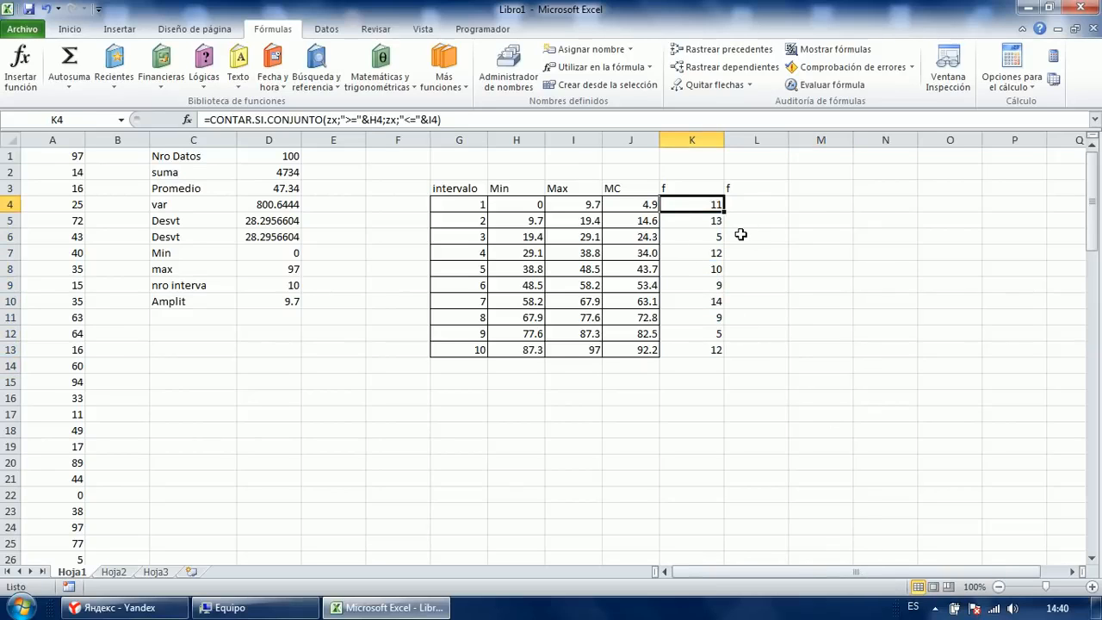
key("F2")
key("Return")
key("F2")
key("Return")
key("F2")
key("Return")
key("F2")
key("Return")
key("F2")
key("Return")
key("F2")
key("Return")
key("F2")
key("Return")
key("F2")
key("Return")
key("Down")
key("Left")
key("Left")
key("Left")
Enter VERDADERO in G17 below the table.
key("Down")
key("Down")
key("Left")
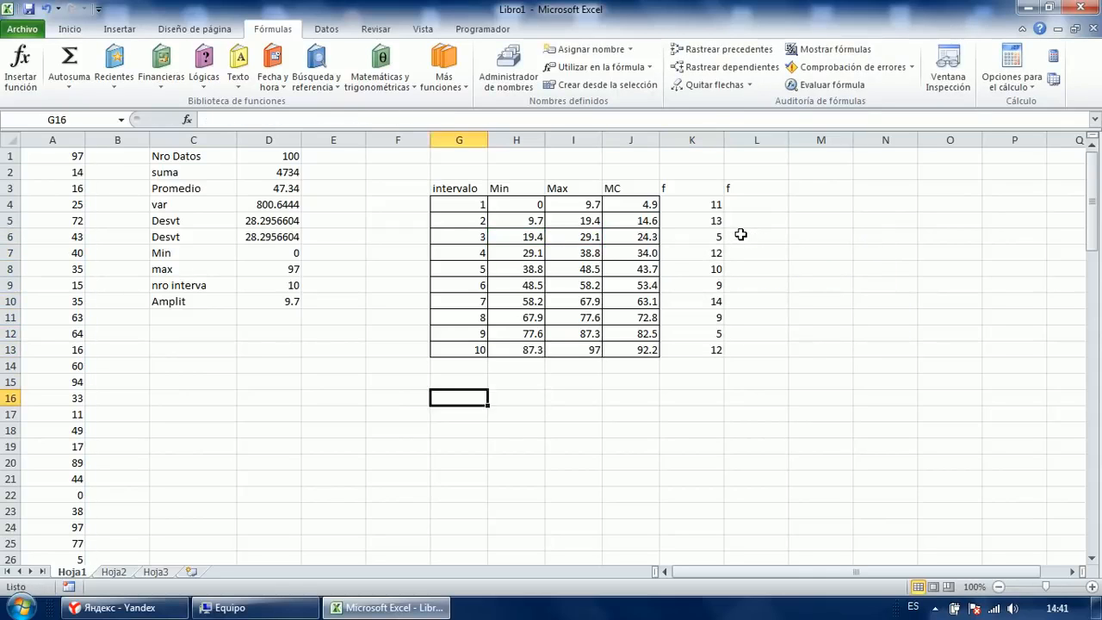
key("Left")
key("Left")
key("Left")
key("Left")
key("Right")
key("Down")
key("Down")
key("Down")
key("Up")
key("Up")
key("Right")
key("Right")
key("Right")
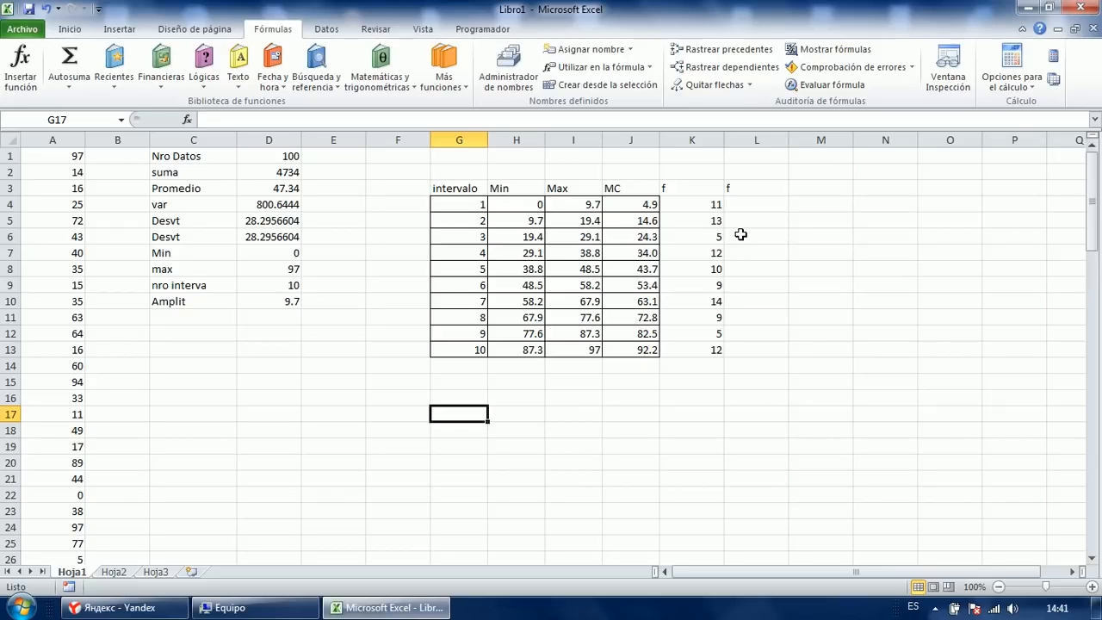
type("verdadero")
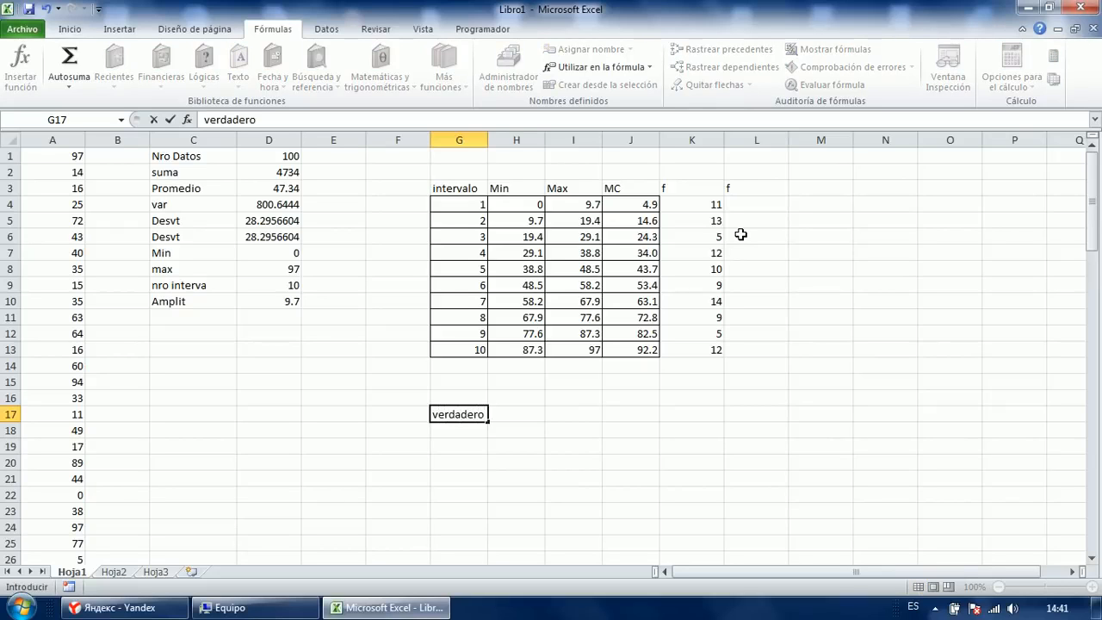
left_click(575, 469)
Fill VERDADERO into scattered cells G17, H18, H19, G20–G22, H21, H22, H24, G24 and G25.
left_click(476, 418)
left_click(517, 432, "ctrl")
left_click(495, 447, "ctrl")
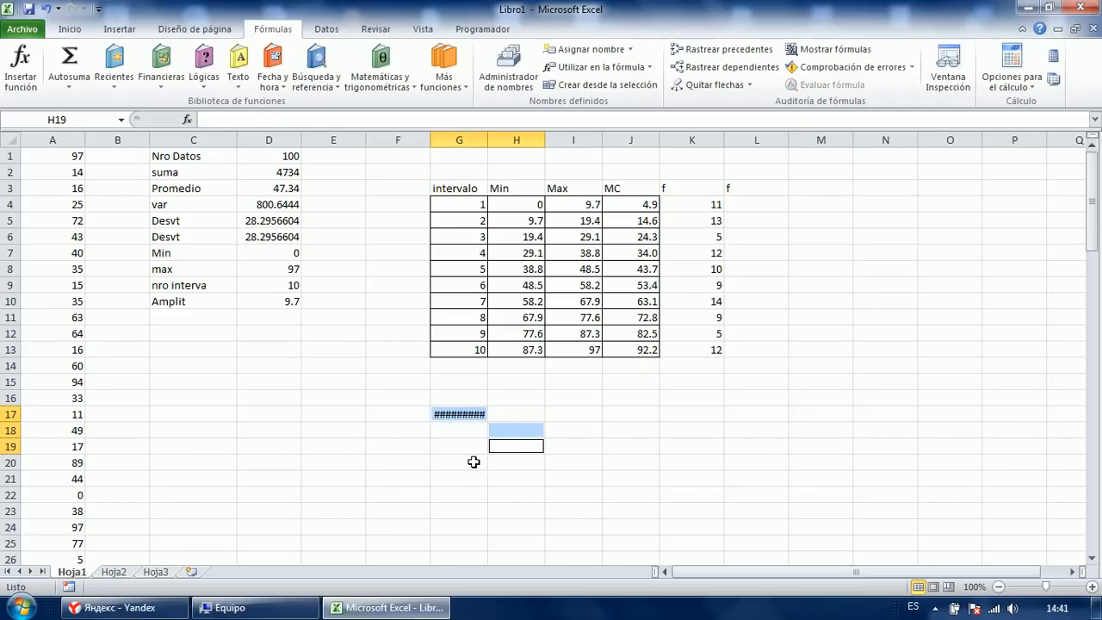
left_click(474, 462, "ctrl")
left_click(468, 477, "ctrl")
left_click(468, 495, "ctrl")
left_click(507, 481, "ctrl")
left_click(506, 495, "ctrl")
left_click(506, 526, "ctrl")
left_click(472, 527, "ctrl")
left_click(474, 543, "ctrl")
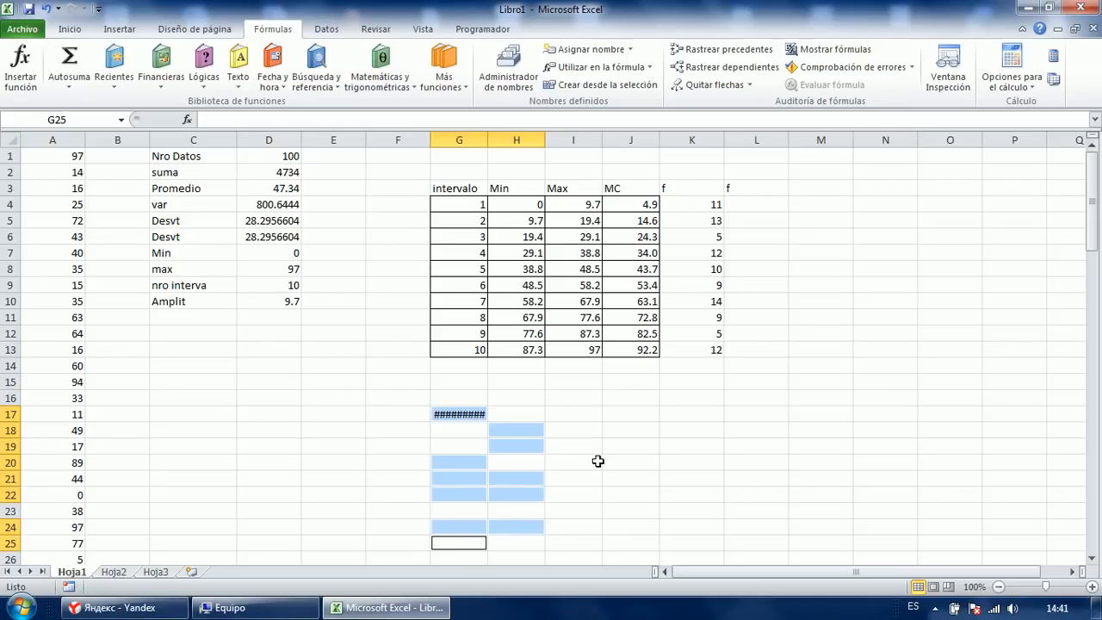
key("F2")
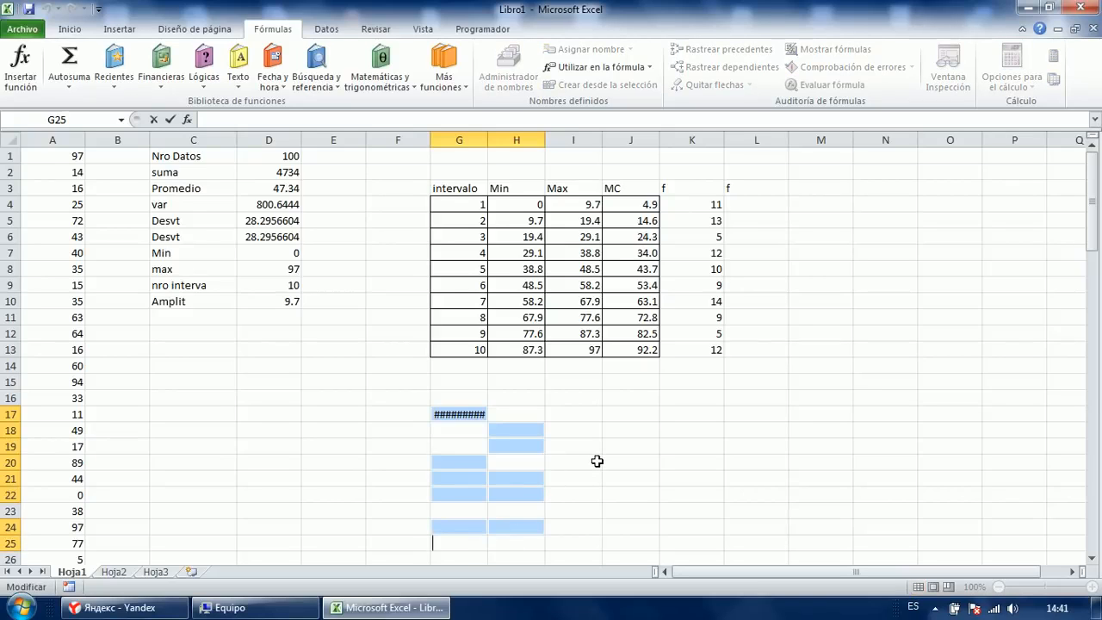
key("F2")
key("Return")
key("F2")
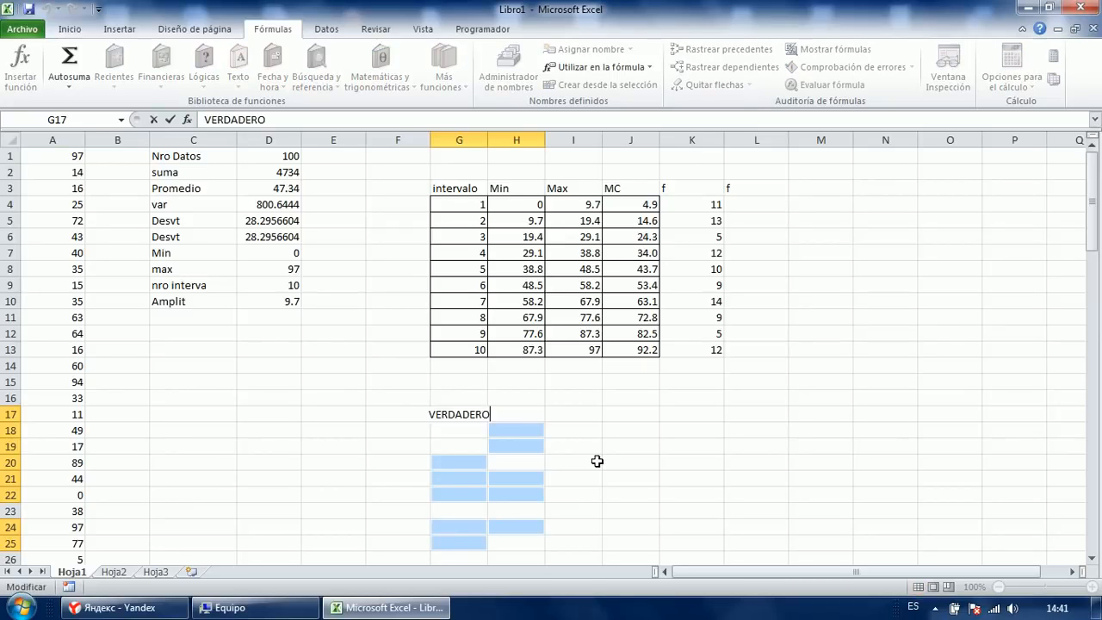
key("ctrl+Return")
Widen columns G and H, then fill the remaining blank cells with FALSO.
left_click_drag(471, 140, 557, 143)
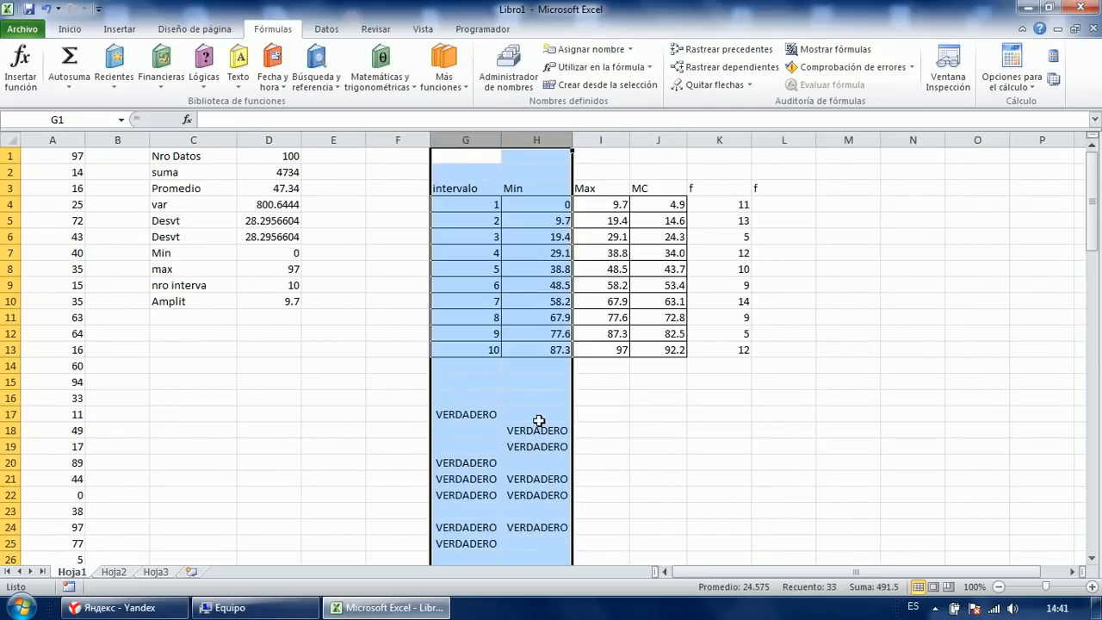
left_click(537, 416)
left_click(465, 430, "ctrl")
left_click(465, 446, "ctrl")
left_click(537, 463, "ctrl")
left_click(536, 511, "ctrl")
left_click(465, 510, "ctrl")
left_click(534, 545, "ctrl")
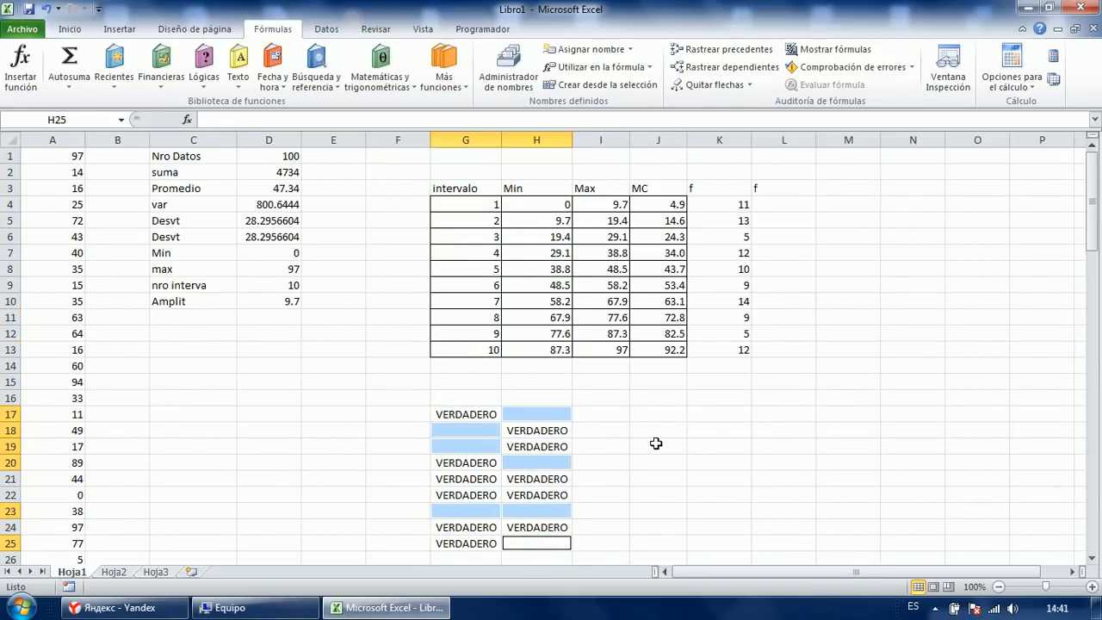
type("falso")
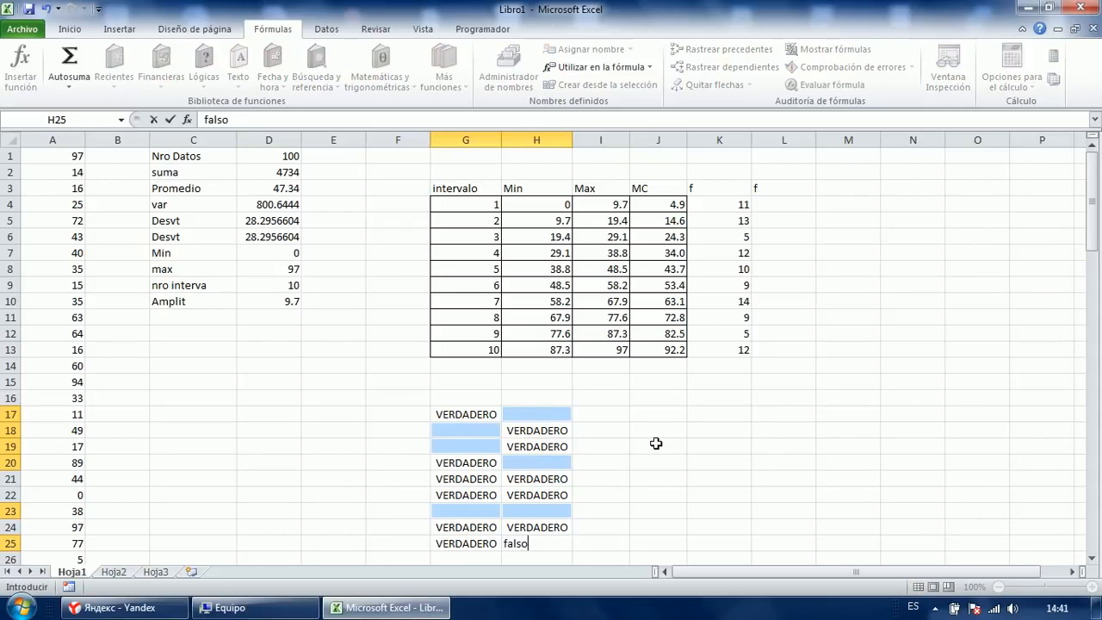
key("ctrl+Return")
left_click(600, 494)
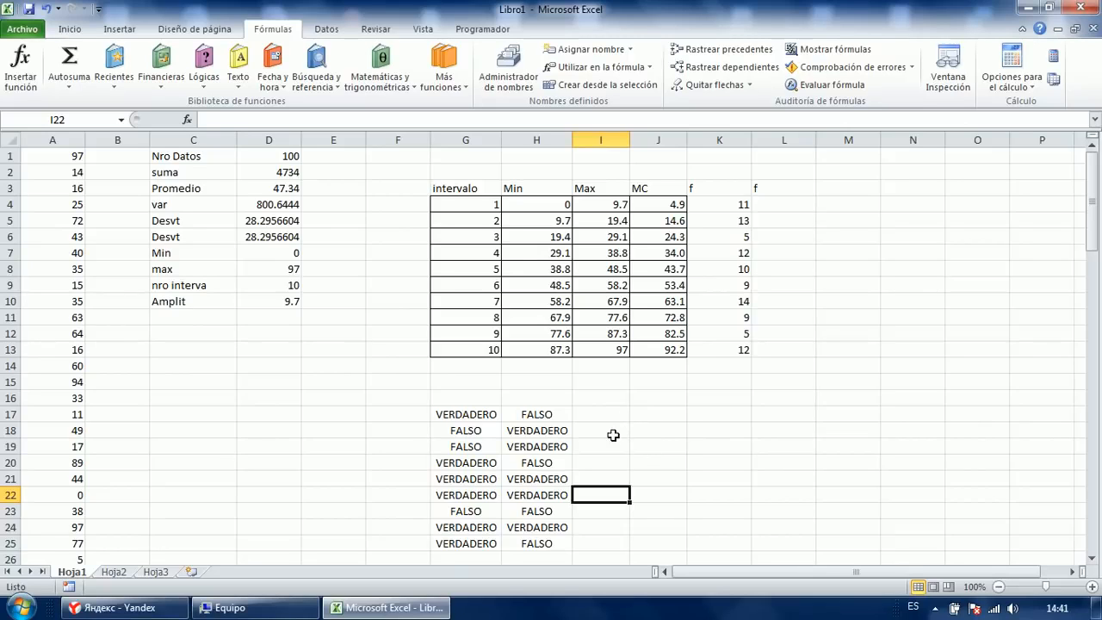
Enter =G17*H17 in I17 and fill it through I25.
left_click(498, 414)
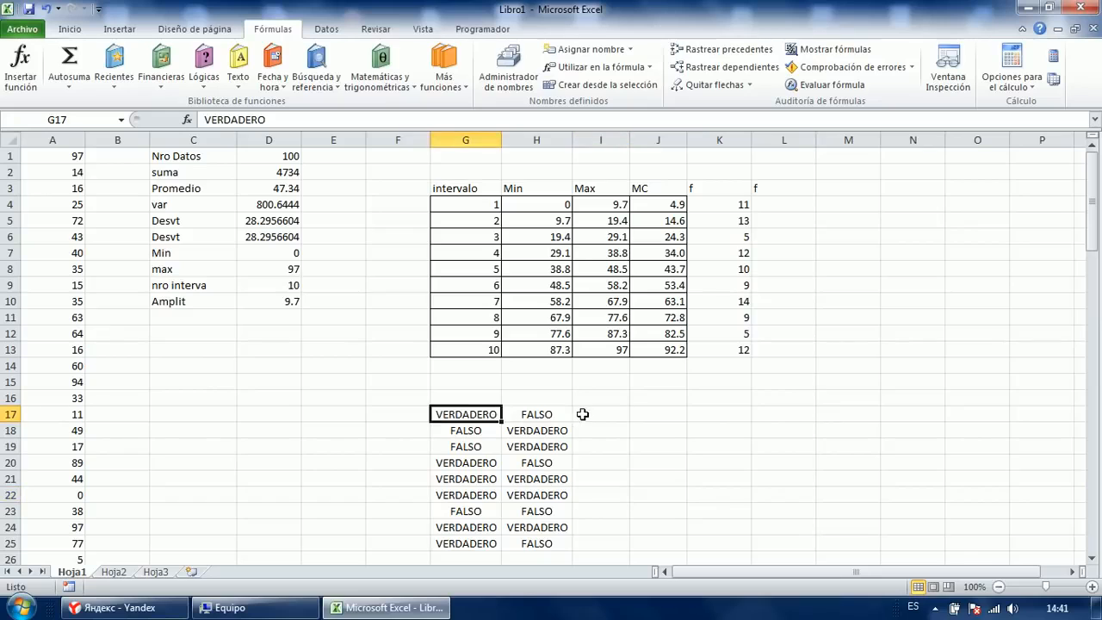
left_click(594, 414)
type("=")
key("Left")
key("Left")
type("*")
key("Left")
key("Return")
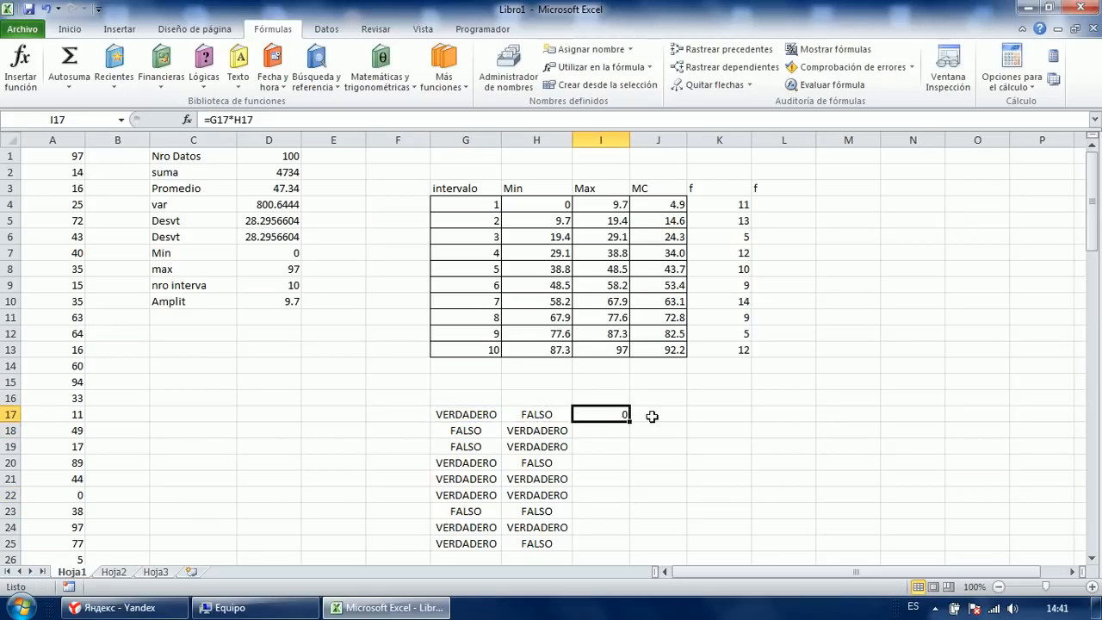
key("shift+Down")
key("shift+Down")
key("shift+Down")
key("shift+Down")
key("shift+Down")
key("shift+Down")
key("shift+Down")
key("shift+Down")
key("F2")
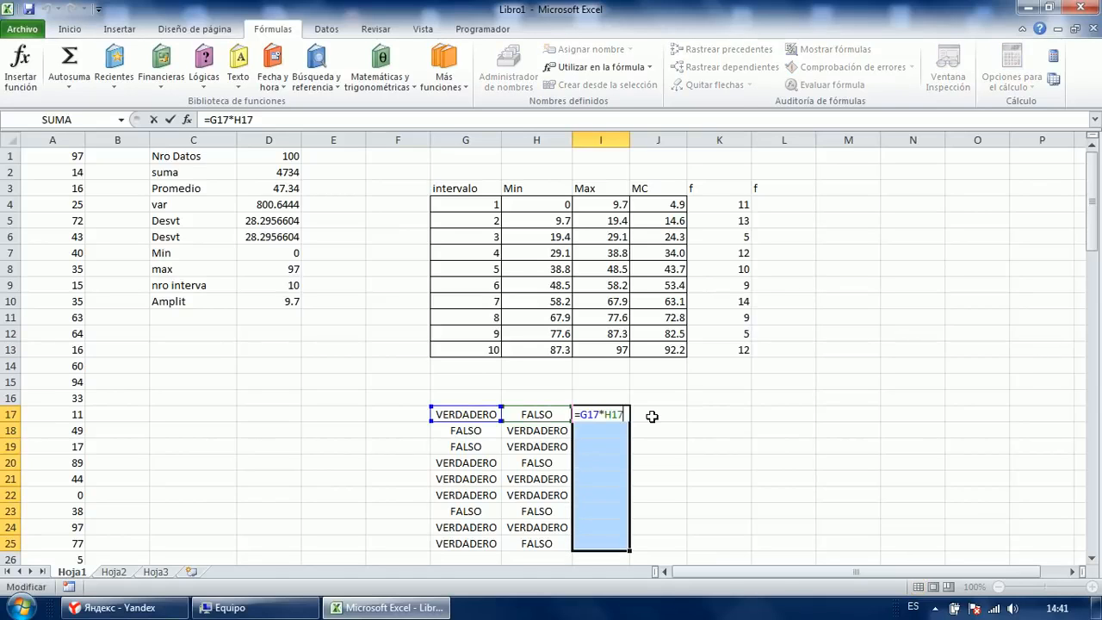
key("ctrl+Return")
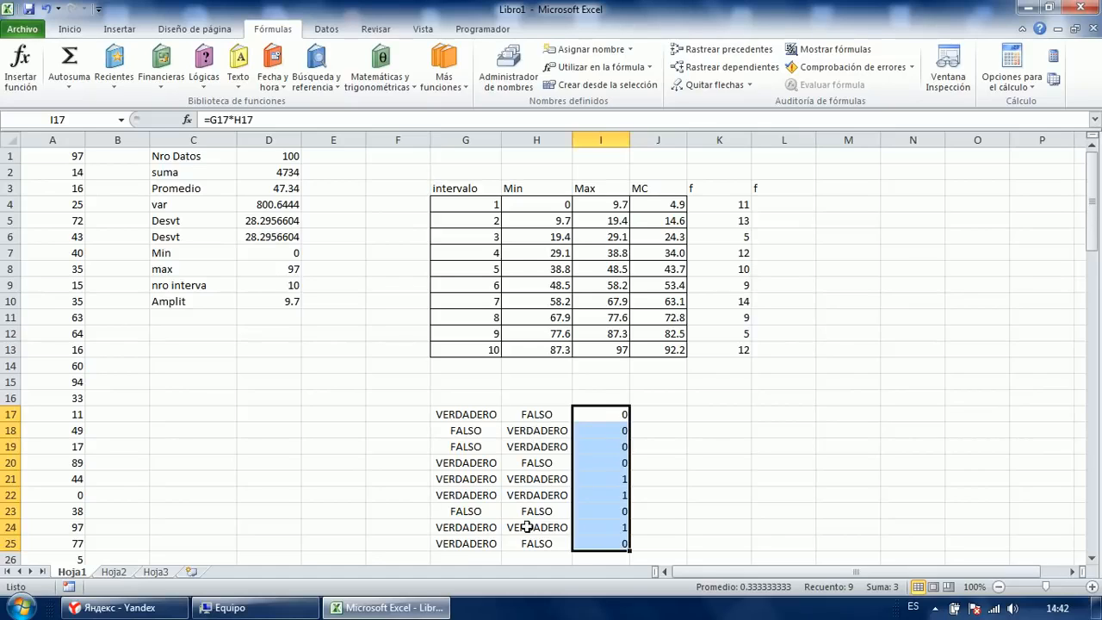
Delete the G17:I25 test block.
left_click(658, 414)
left_click_drag(595, 417, 481, 546)
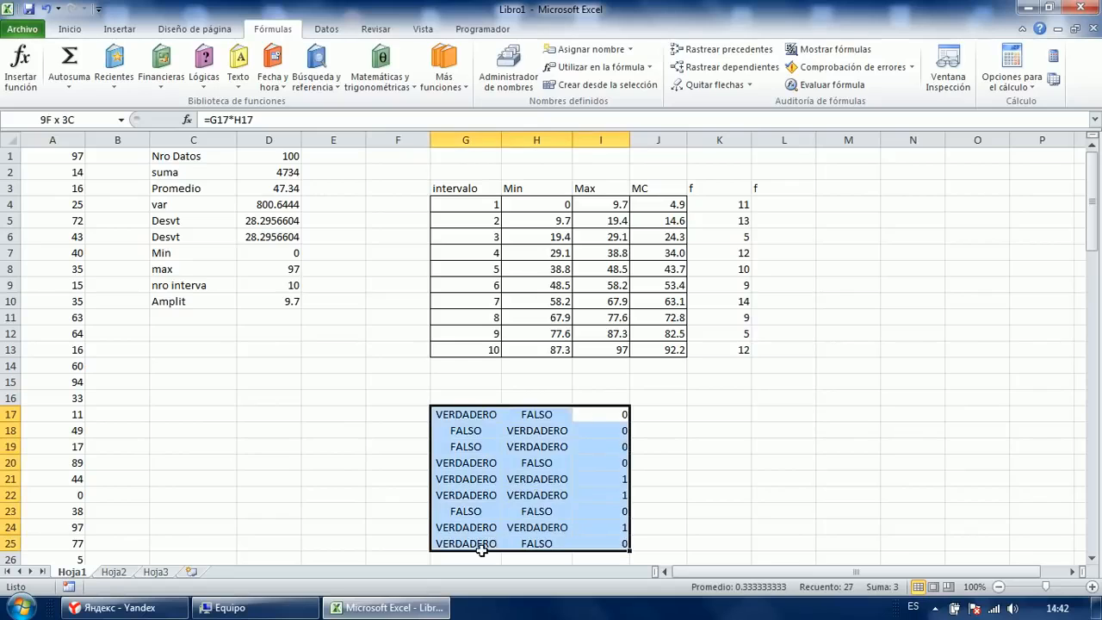
left_click(700, 415)
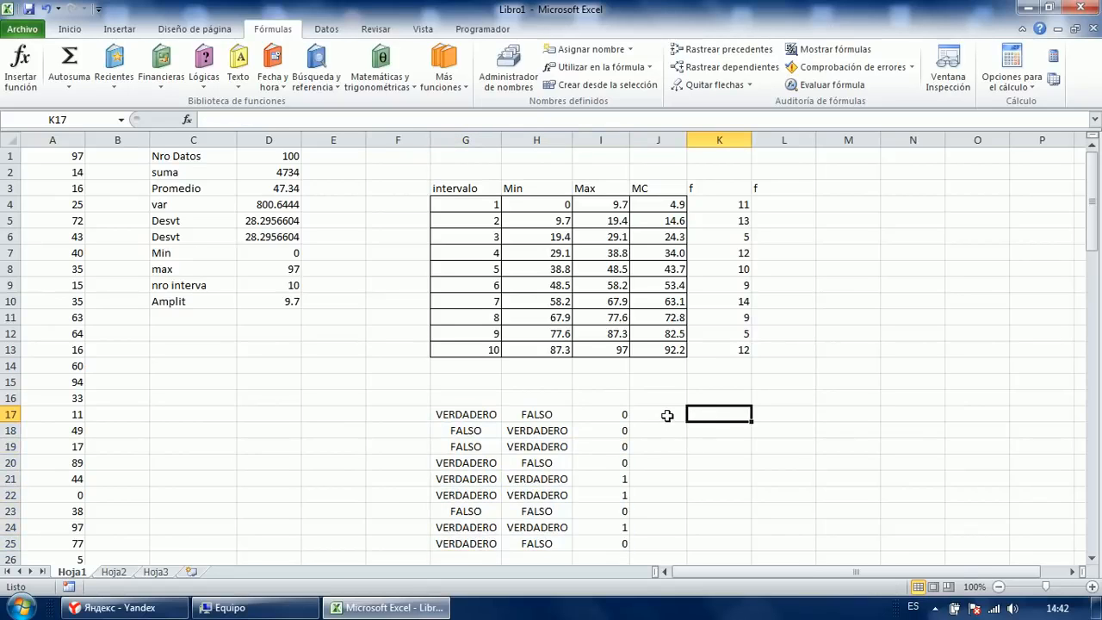
left_click_drag(618, 414, 462, 536)
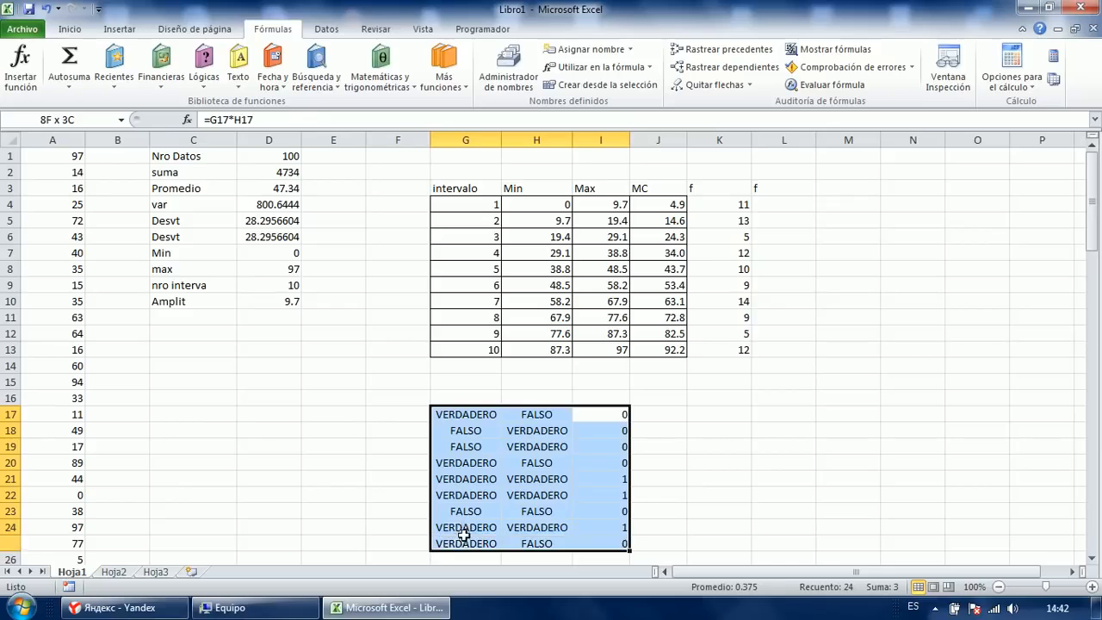
key("Delete")
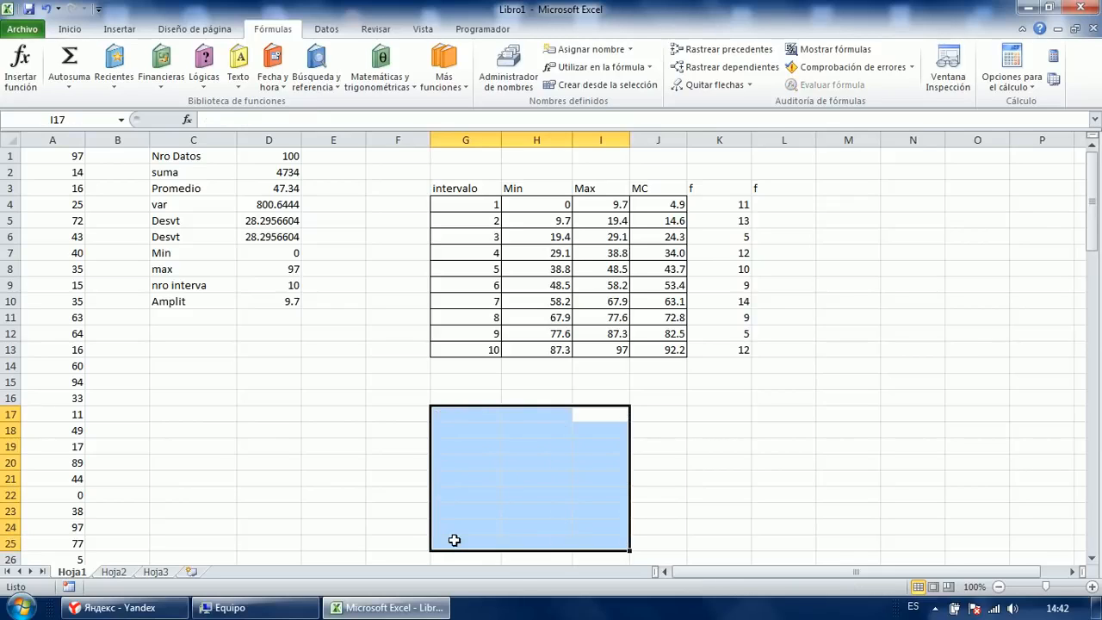
left_click(720, 461)
left_click(782, 203)
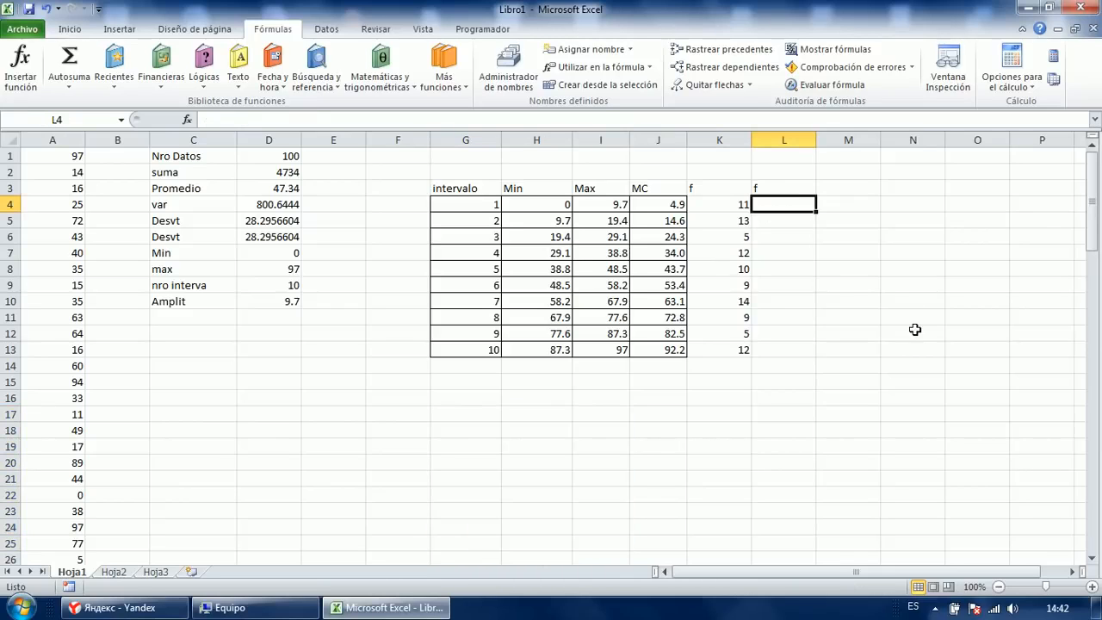
Type =SUMAPRODUCTO((zx>H4)*(zx<=I4)) into L4, referencing the interval's Min H4 and Max I4.
type("=sumaproduc")
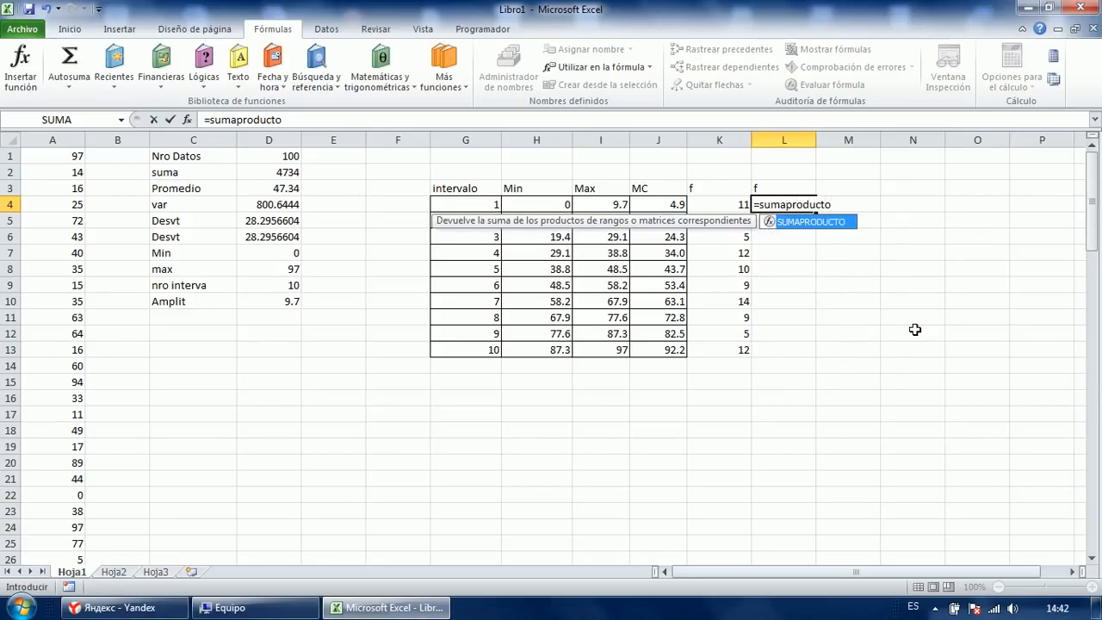
type("to")
key("Tab")
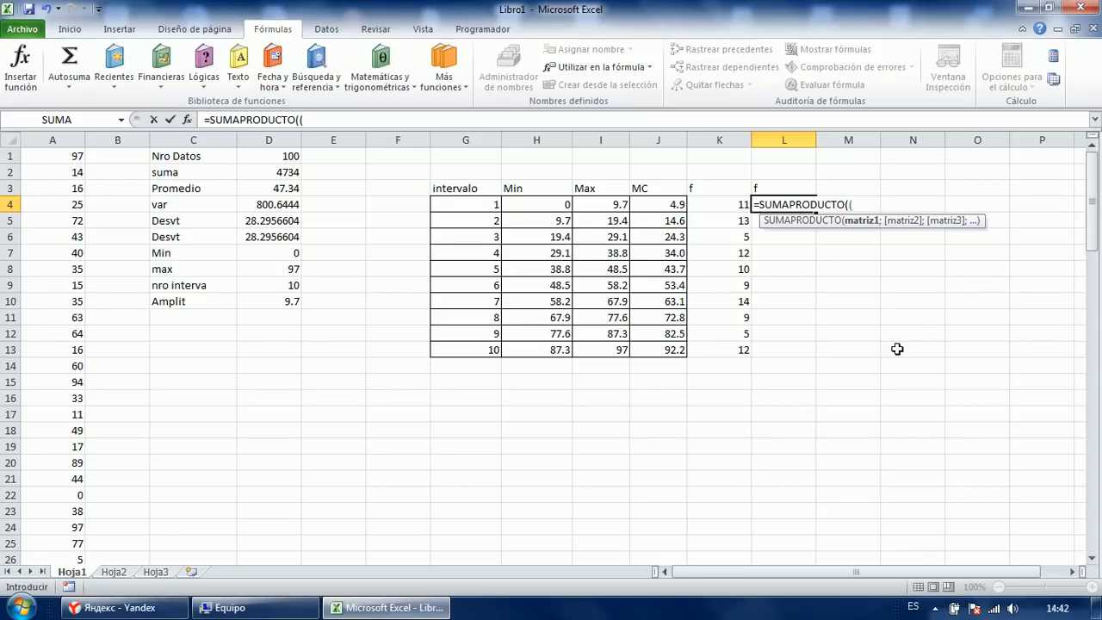
type("zx")
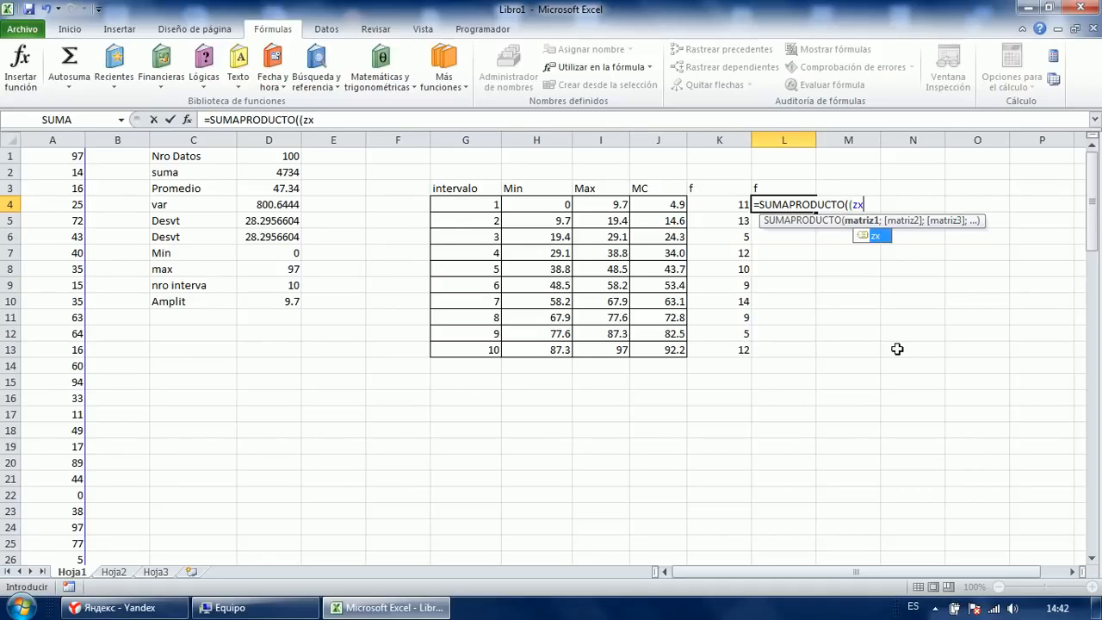
type(">")
left_click(559, 207)
type(")*(z")
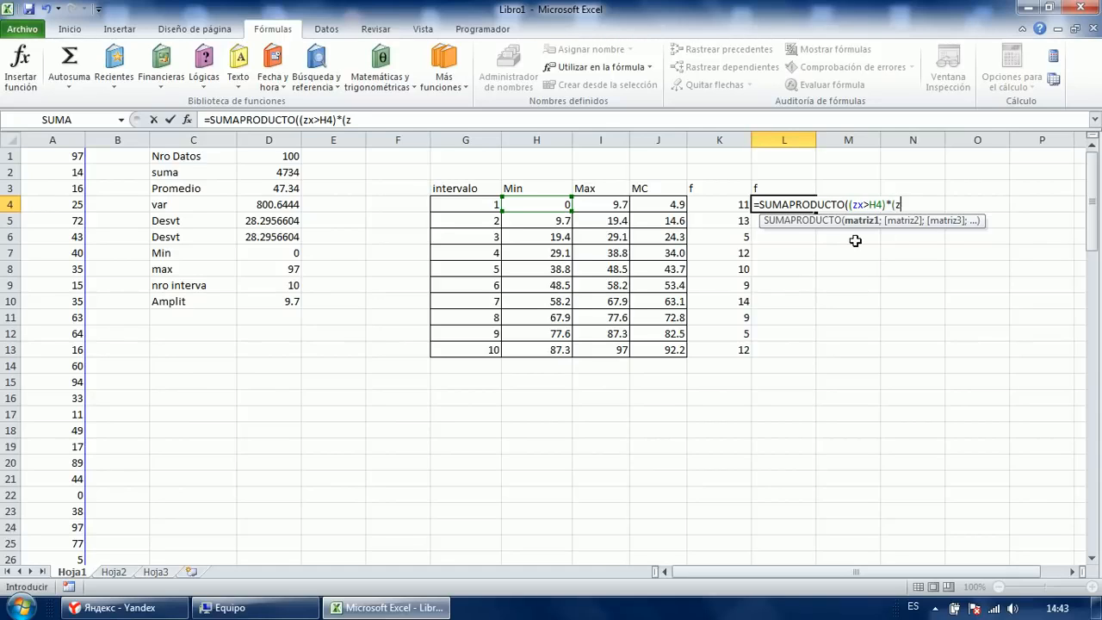
type("x")
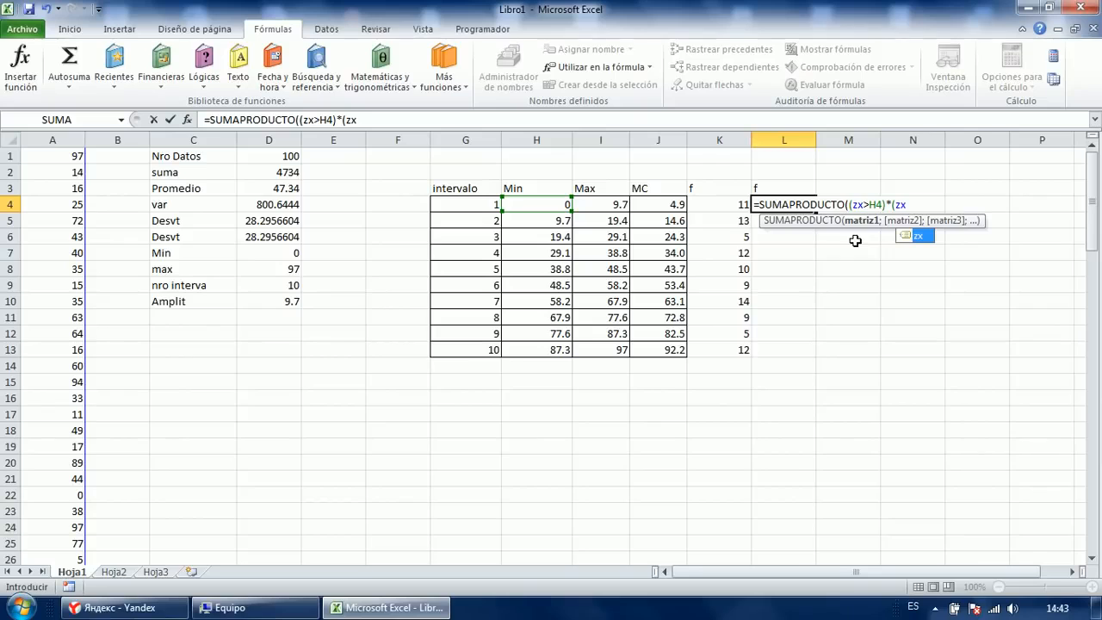
type("<=")
left_click(619, 209)
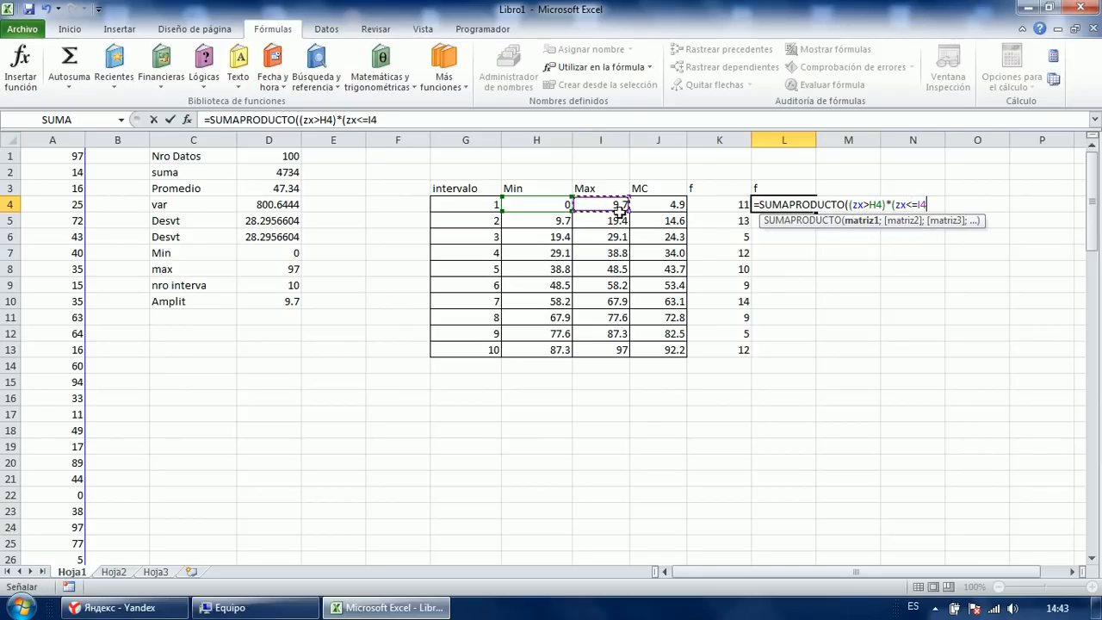
type(")")
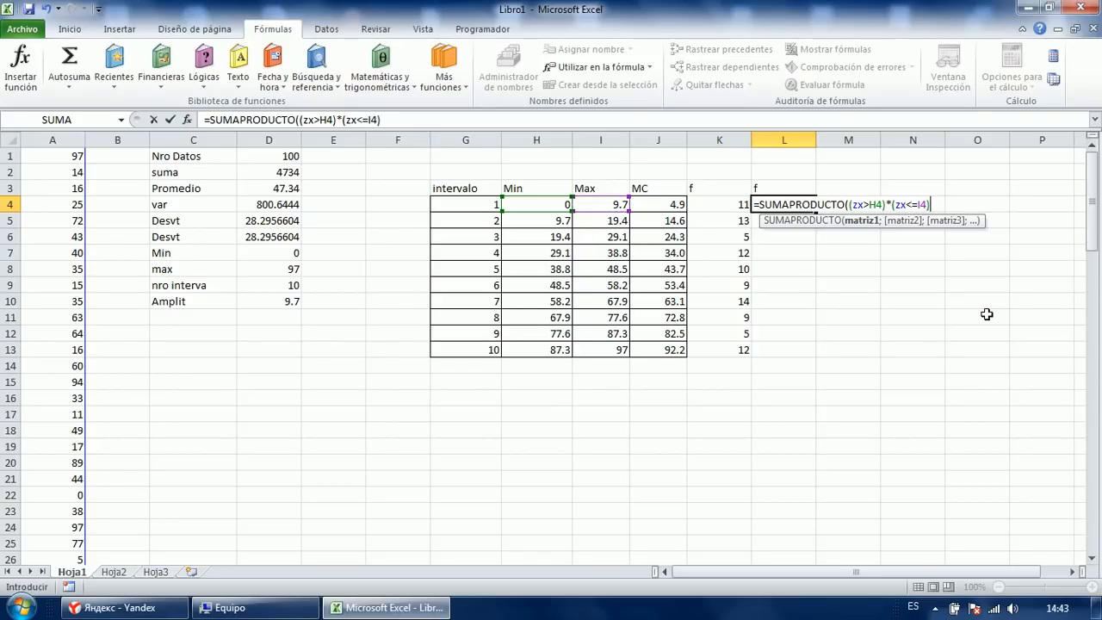
left_click(882, 204)
Review the zx>H4 and zx<=I4 conditions and enter the SUMAPRODUCTO formula in L4.
left_click_drag(880, 204, 814, 228)
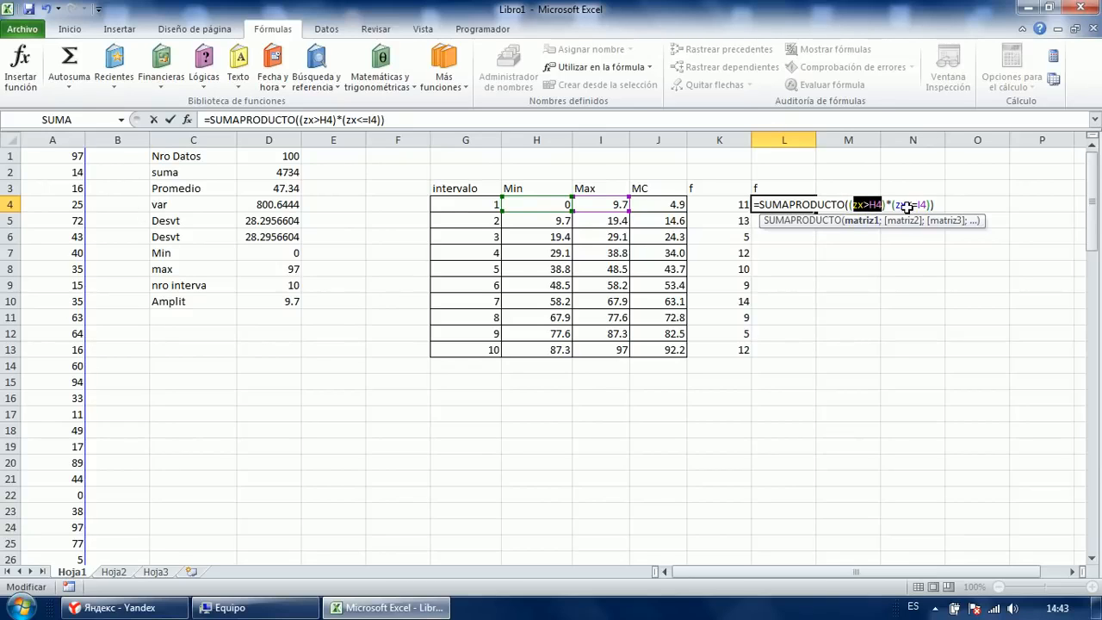
left_click_drag(897, 205, 928, 205)
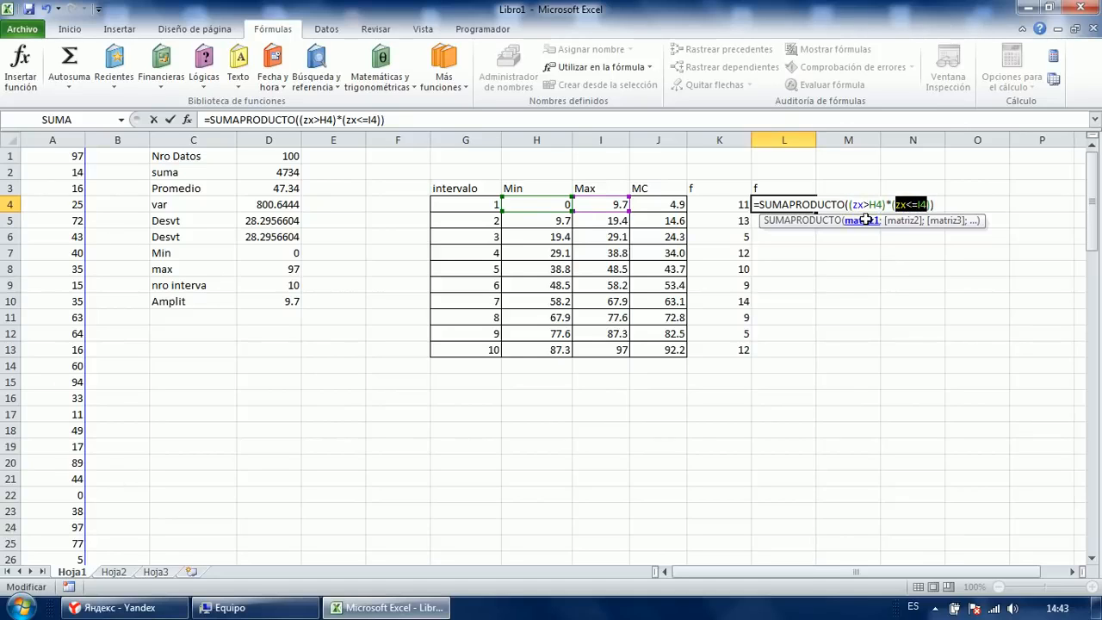
left_click_drag(851, 204, 920, 214)
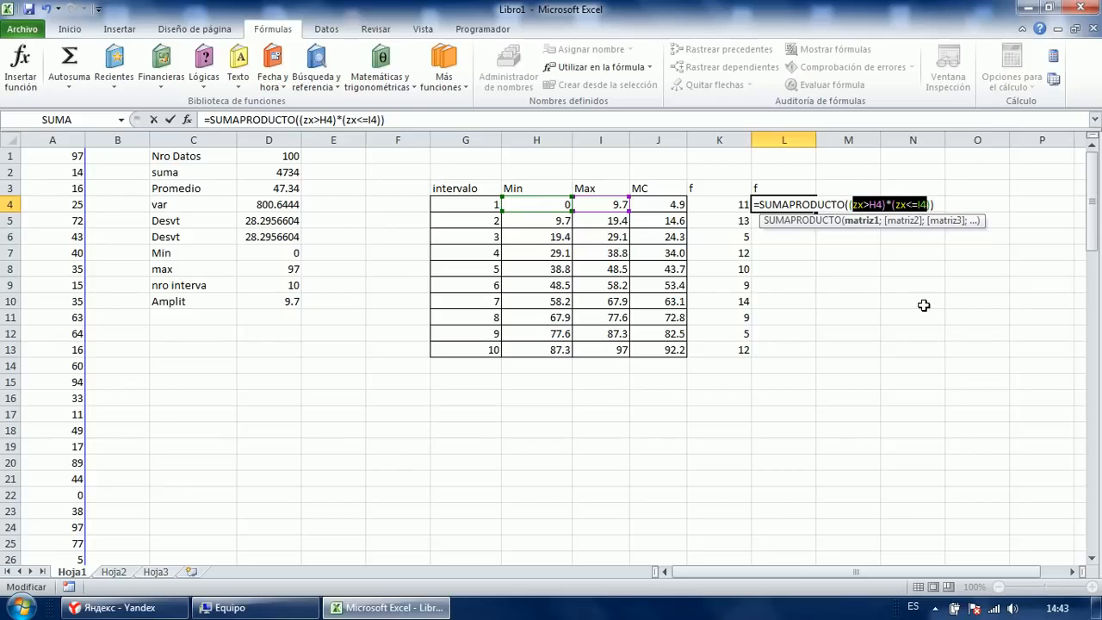
key("Return")
key("Up")
key("F2")
key("Escape")
key("F2")
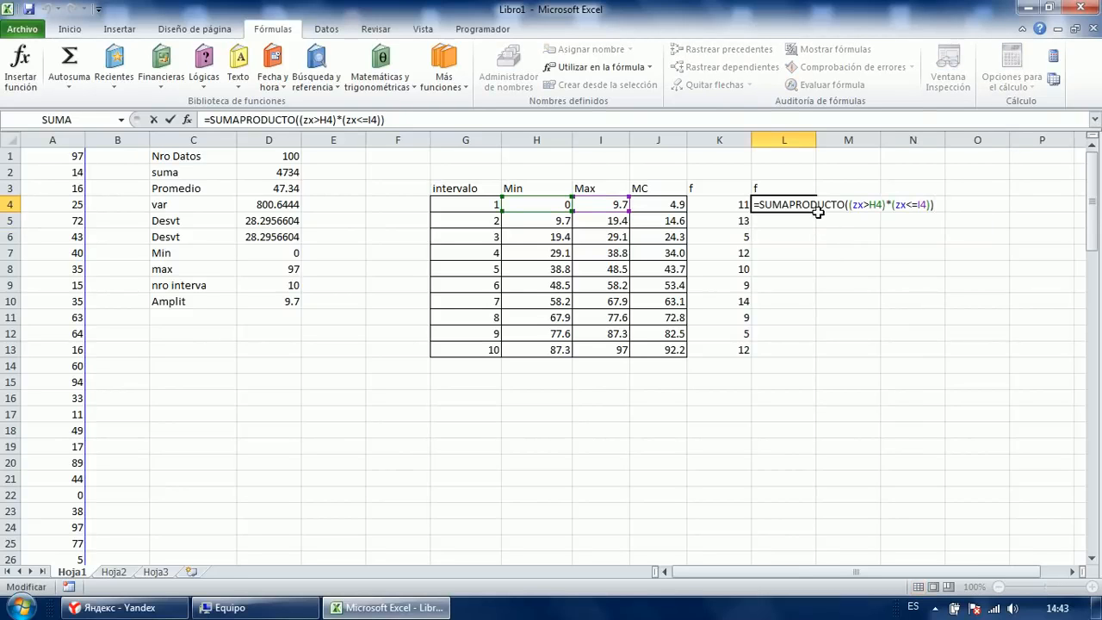
key("Escape")
Fill the L4 formula into L4:L13 with Ctrl+Enter and select the results.
mouse_move(816, 212)
left_mouse_down()
mouse_move(801, 348)
mouse_move(815, 215)
left_mouse_up()
key("shift+Down")
key("shift+Down")
key("shift+Down")
key("shift+Down")
key("shift+Down")
key("shift+Down")
key("shift+Down")
key("shift+Down")
key("shift+Down")
key("F2")
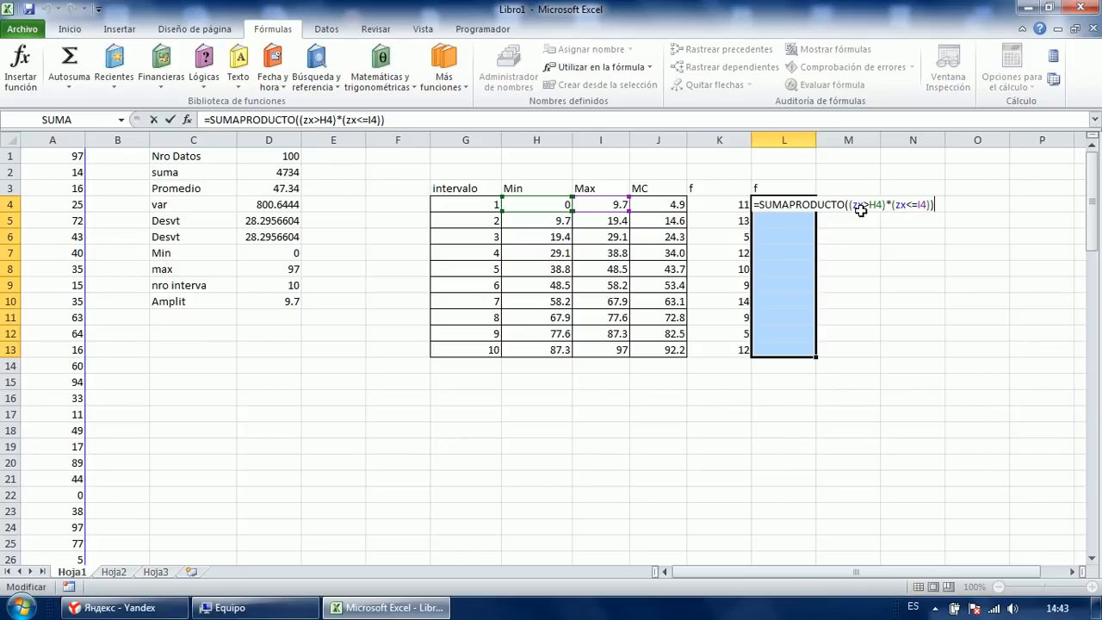
key("ctrl+Return")
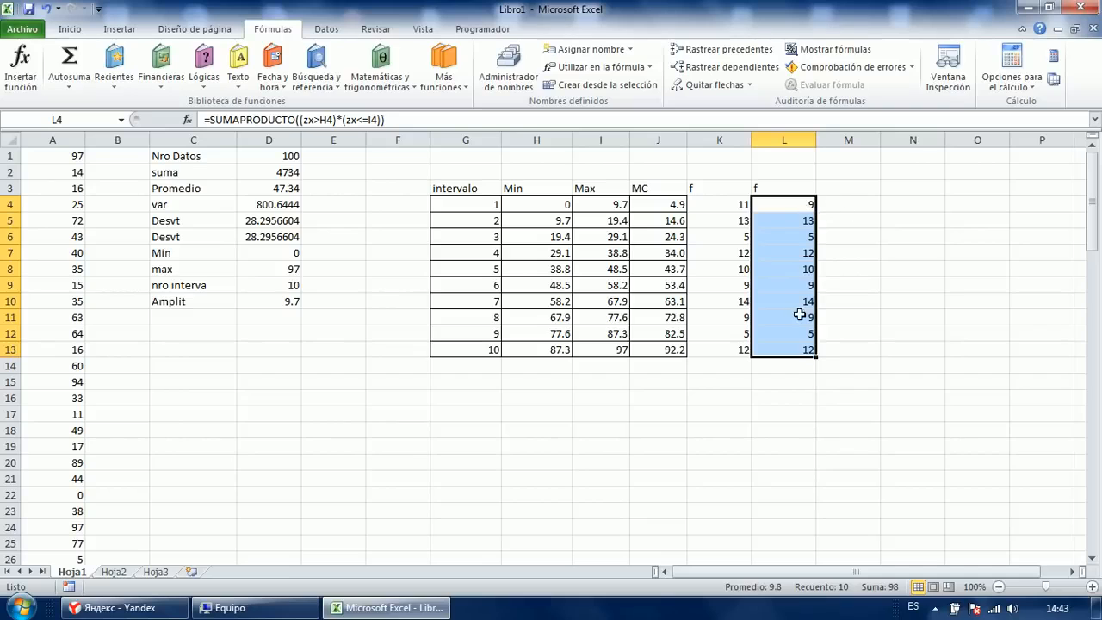
left_click(799, 349)
left_click_drag(798, 350, 790, 203)
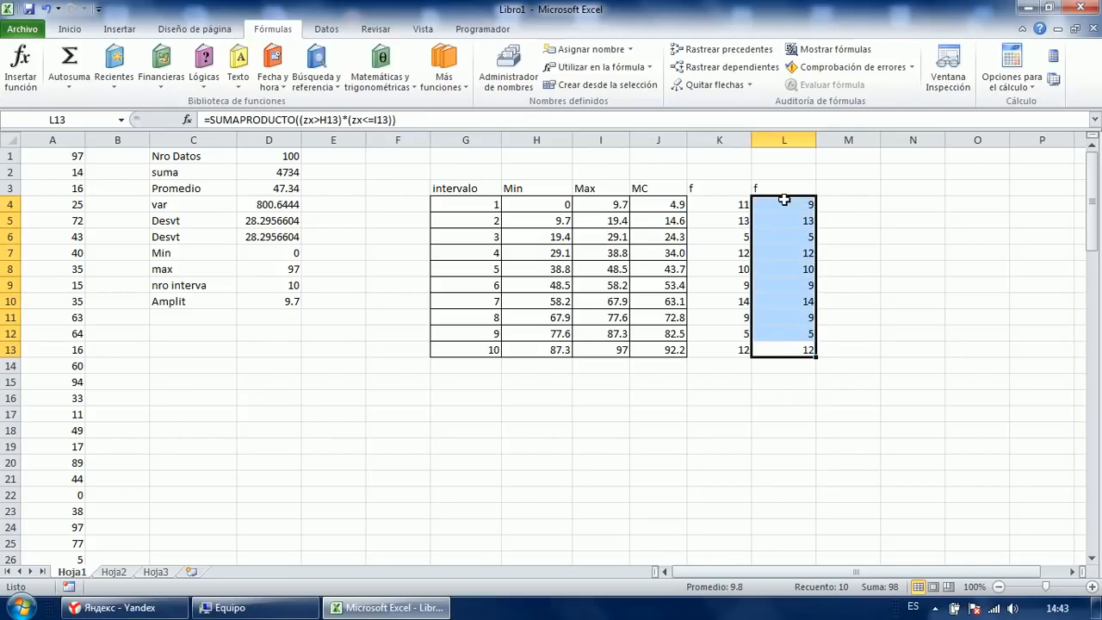
Change L4's condition to zx>=H4 so interval 1 counts 11.
double_click(799, 204)
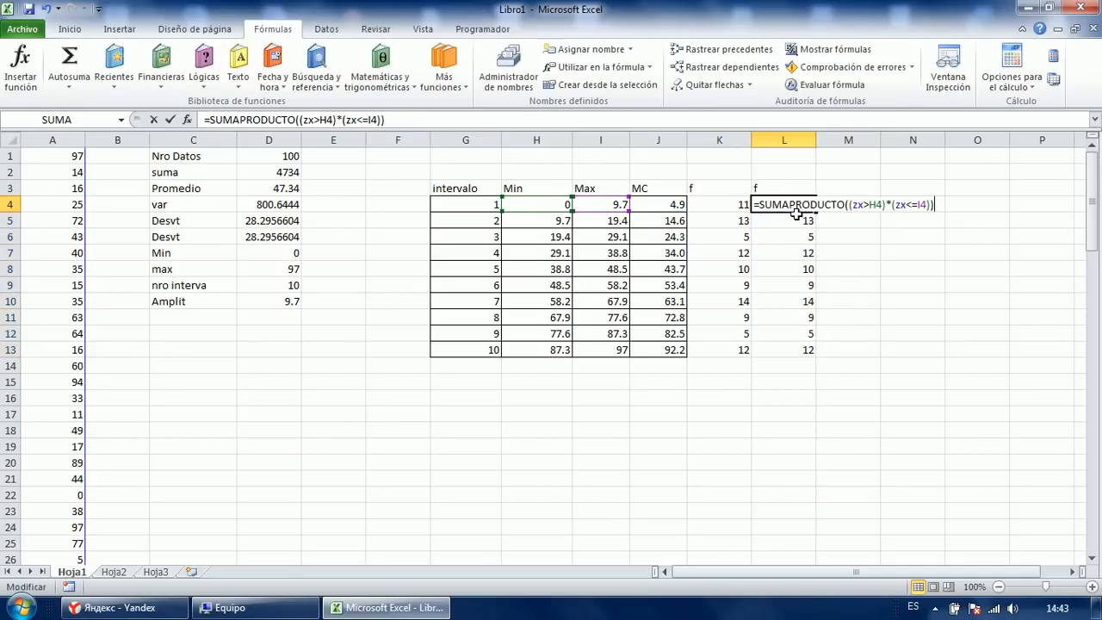
left_click(866, 205)
type("=")
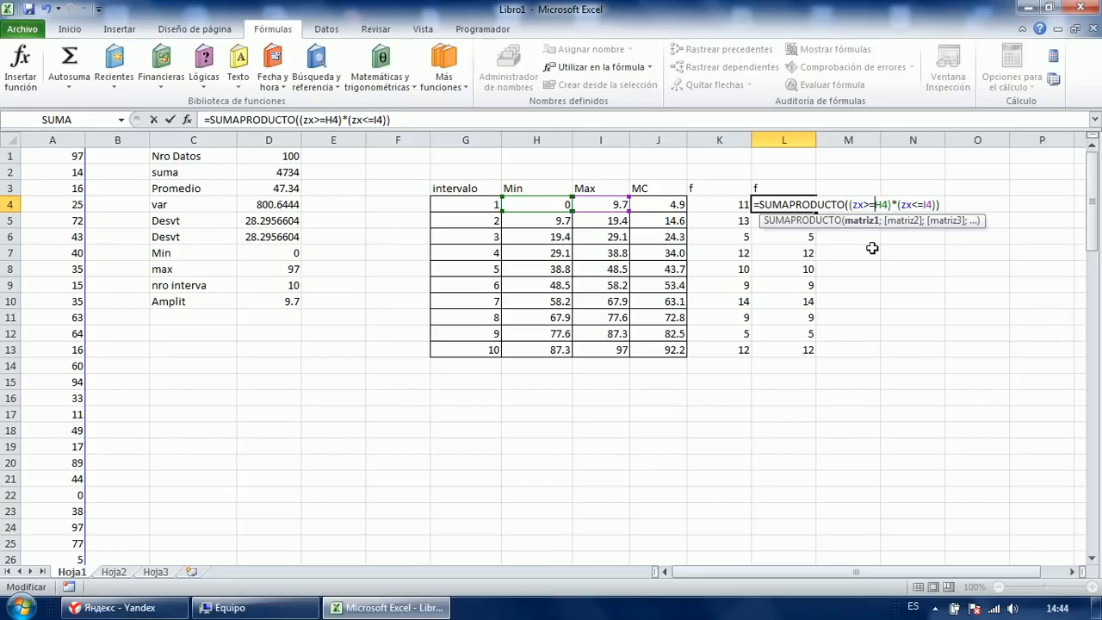
key("Return")
key("Up")
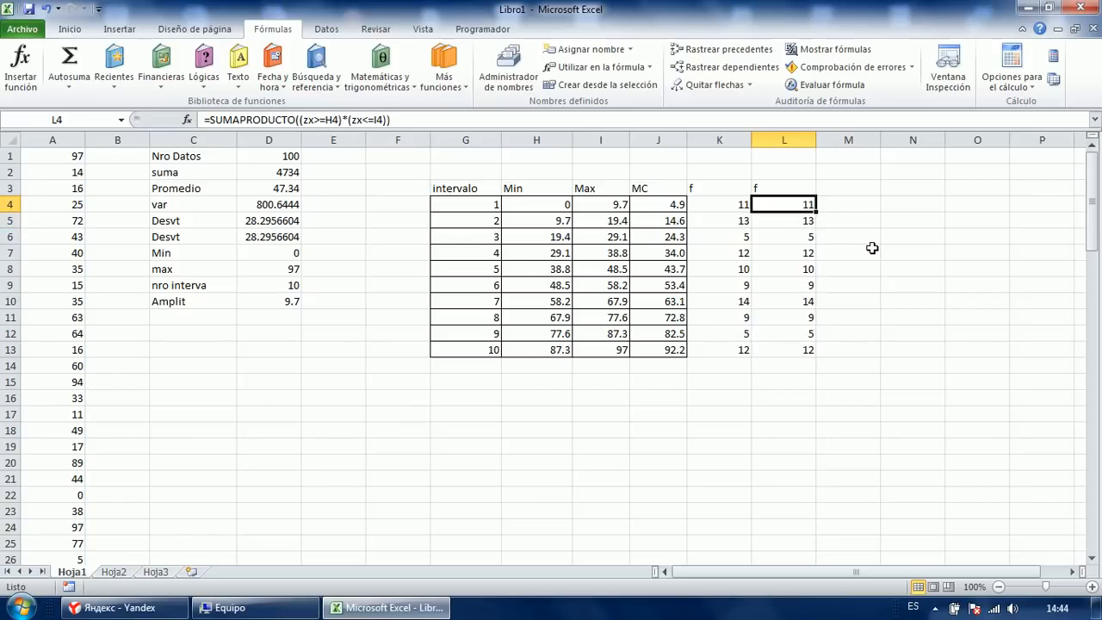
Compare L4:L13 and K4:K13 totals, checking K4's CONTAR.SI.CONJUNTO formula against L4's.
key("ctrl+shift+Down")
key("Left")
key("ctrl+shift+Down")
key("ctrl+shift+Up")
key("F2")
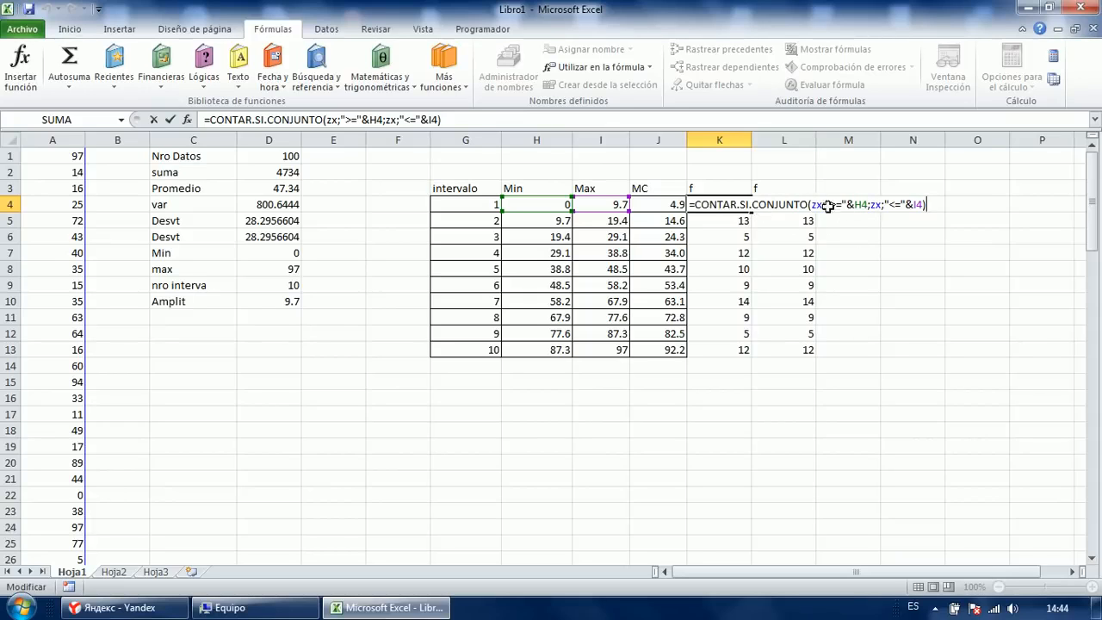
left_click(809, 204)
key("F2")
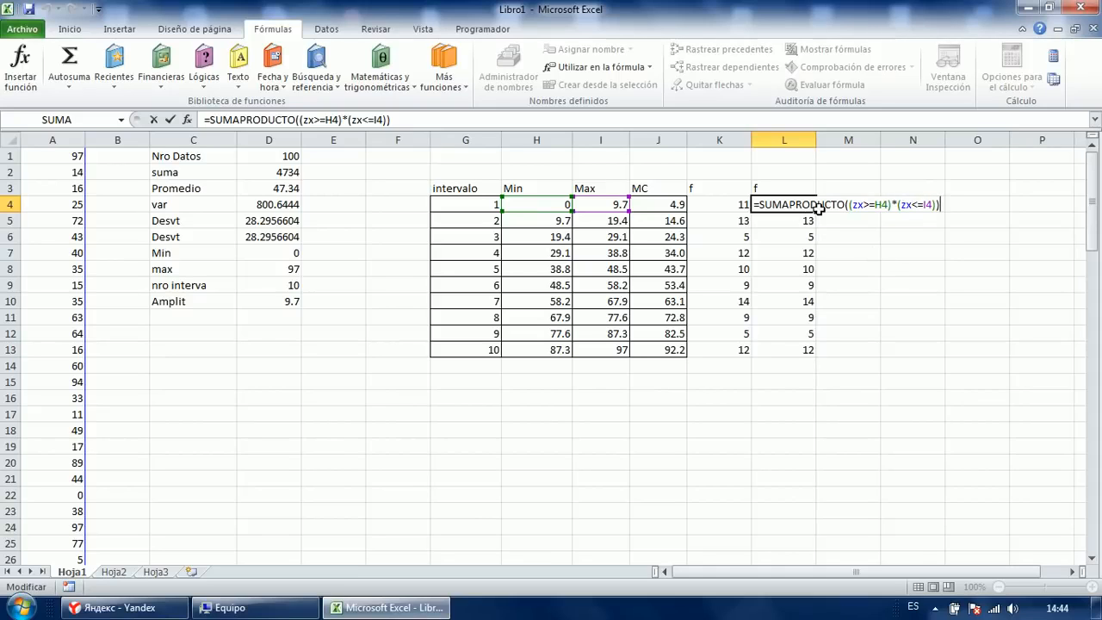
Confirm L4's SUMAPRODUCTO formula showing 11, then bring up column K's header menu.
key("Escape")
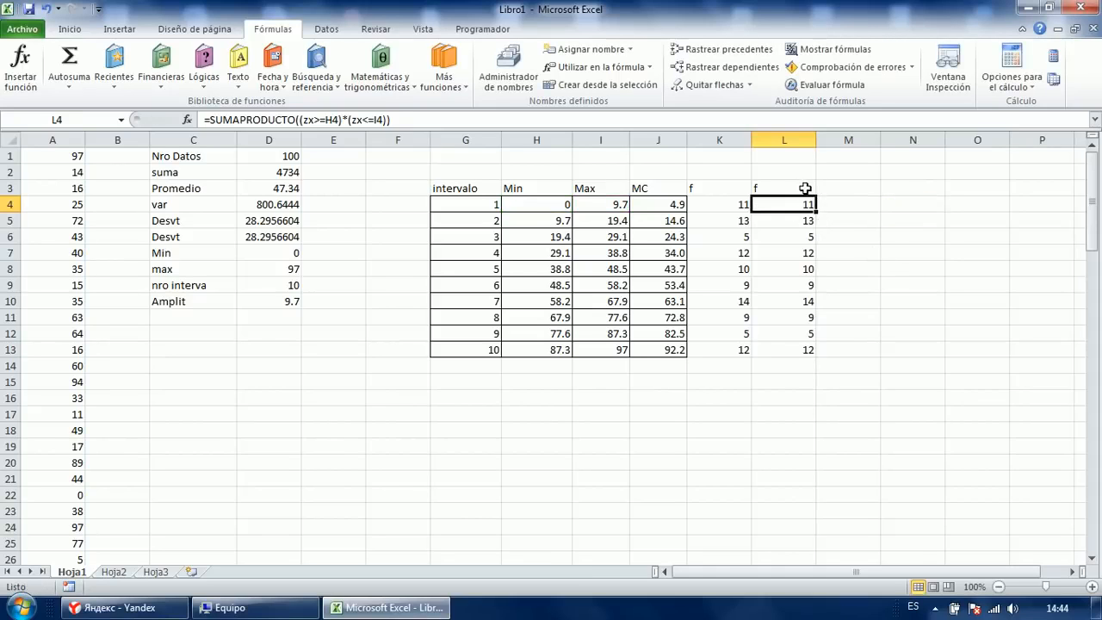
left_click(798, 188)
left_click(789, 429)
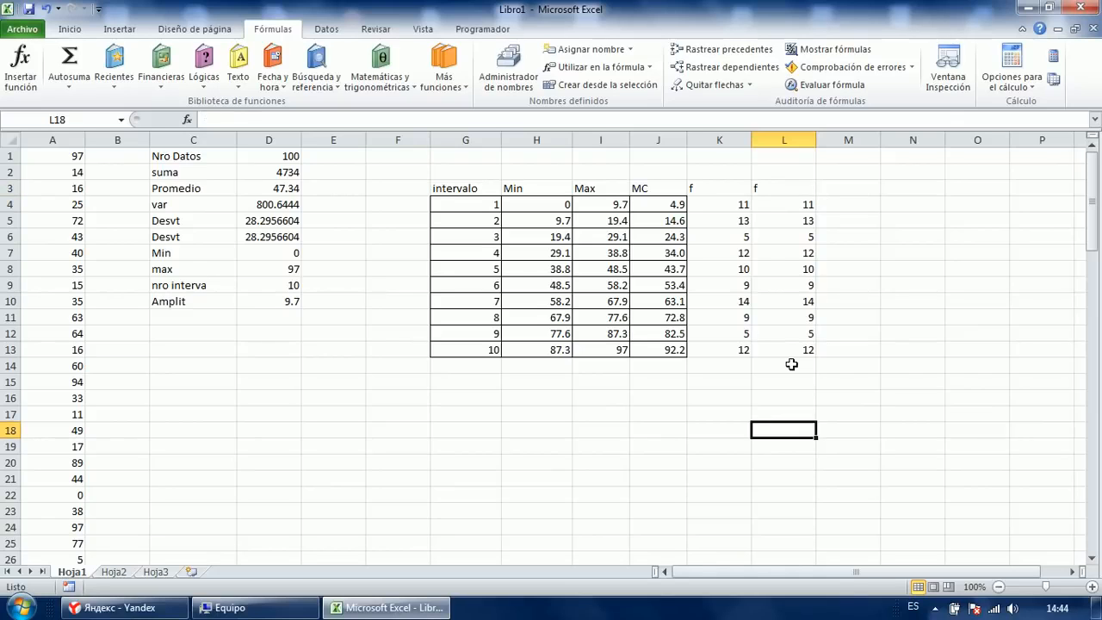
right_click(717, 140)
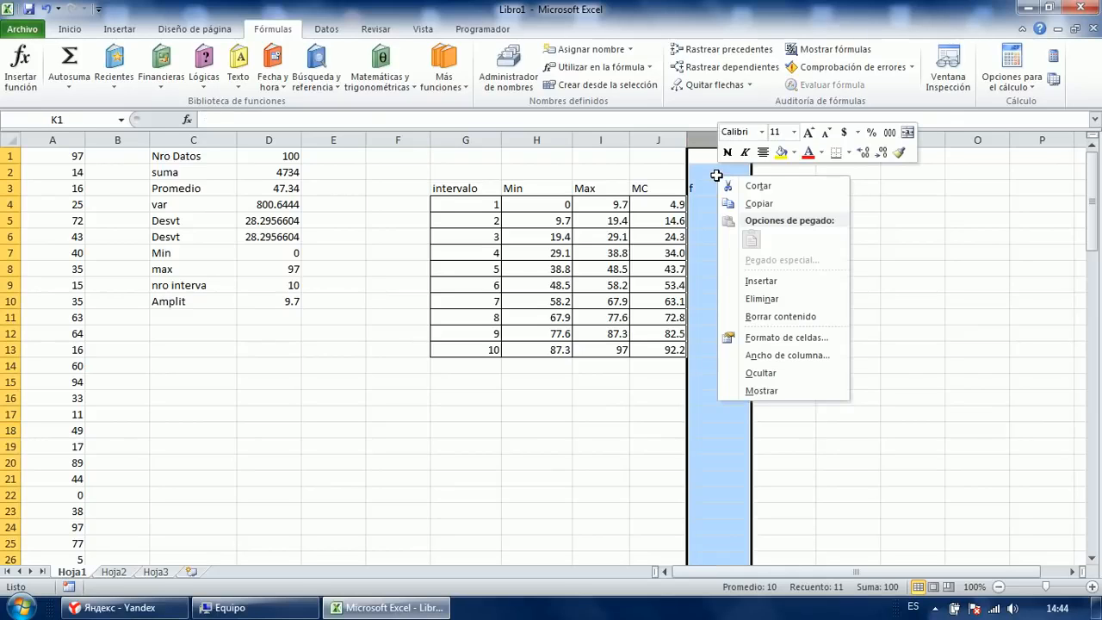
Delete the duplicate f column and copy the MC column's one-decimal format onto f.
left_click(757, 298)
left_click_drag(672, 195, 663, 349)
left_click(70, 29)
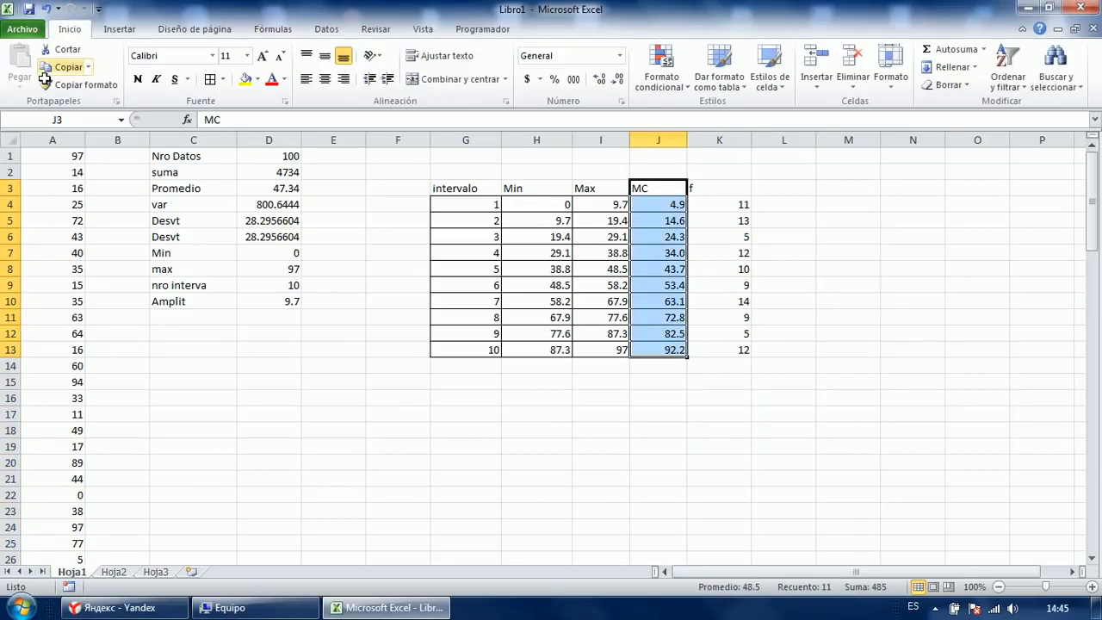
left_click(46, 84)
left_click_drag(696, 186, 719, 350)
left_click(719, 252)
Extend the f column's format into columns L to N and clear the copied values.
left_click(778, 207)
left_click_drag(743, 201, 926, 357)
left_click_drag(782, 205, 942, 389)
key("Delete")
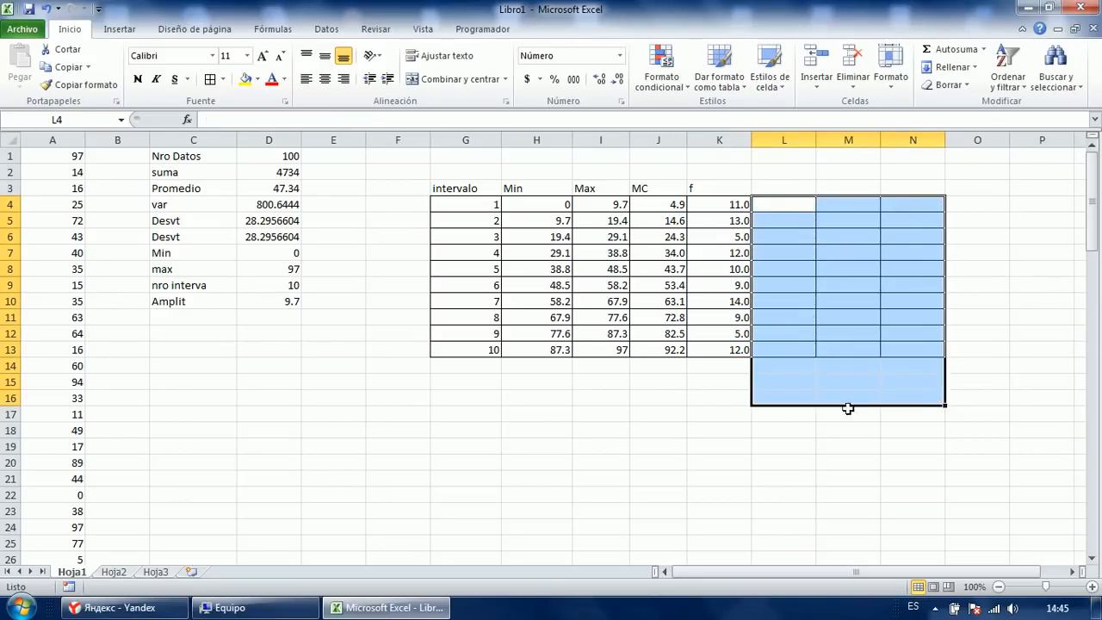
left_click(848, 410)
Enter the header F in cell L3.
left_click(778, 204)
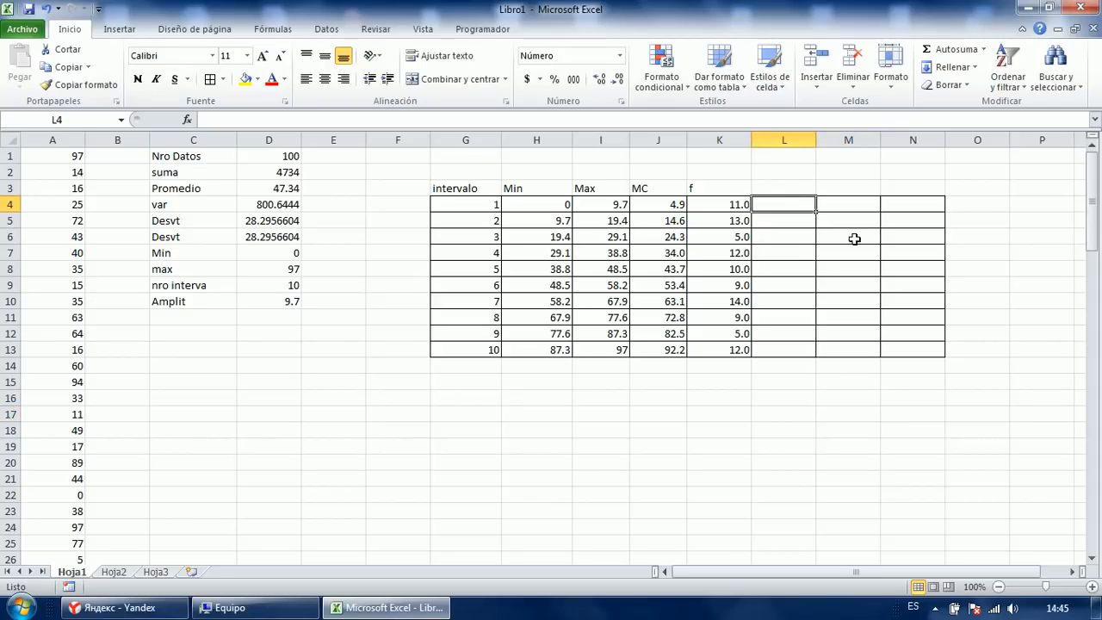
key("Up")
type("F")
key("Return")
Check partial sums of the f frequencies, then begin a =suma( formula in L4.
left_click(738, 205)
left_click(779, 221)
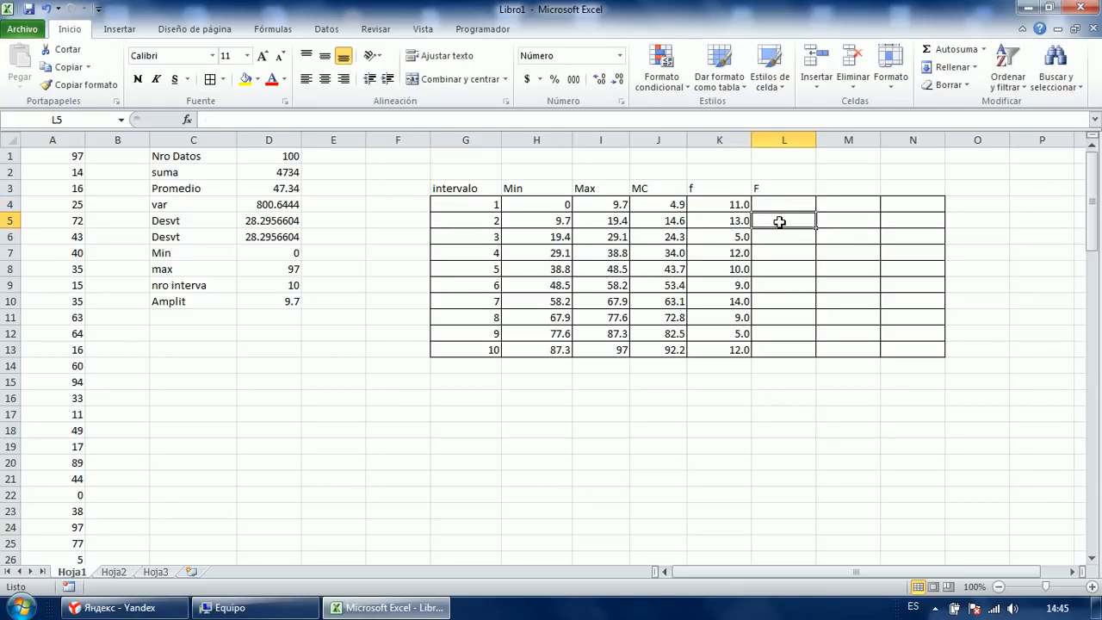
left_click_drag(741, 207, 736, 251)
left_click(773, 235)
left_click(763, 253)
left_click(787, 207)
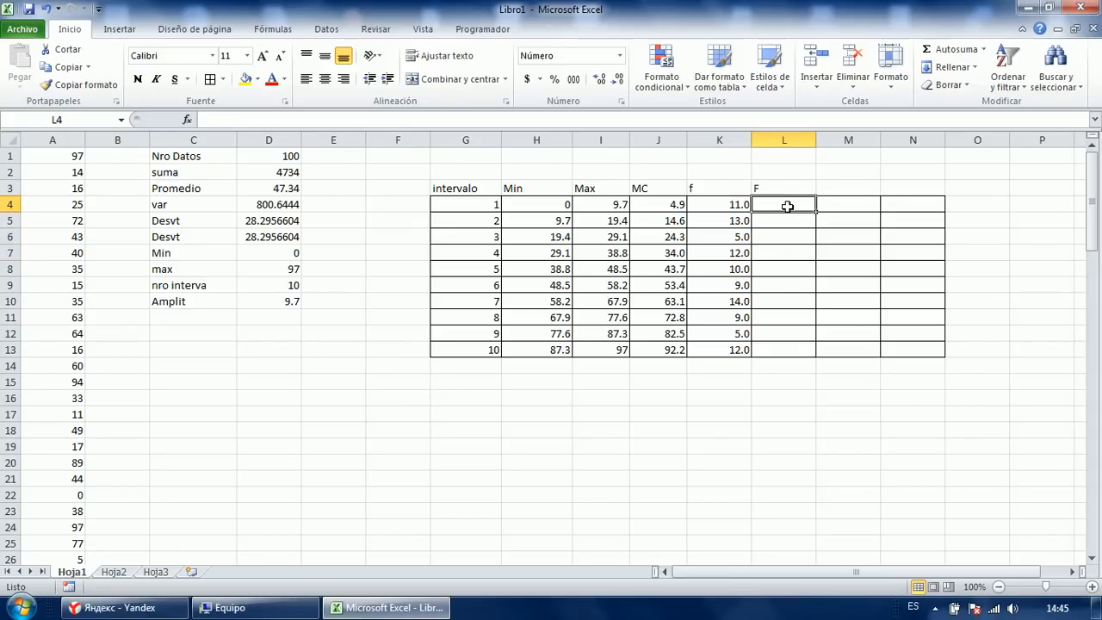
type("=suma(")
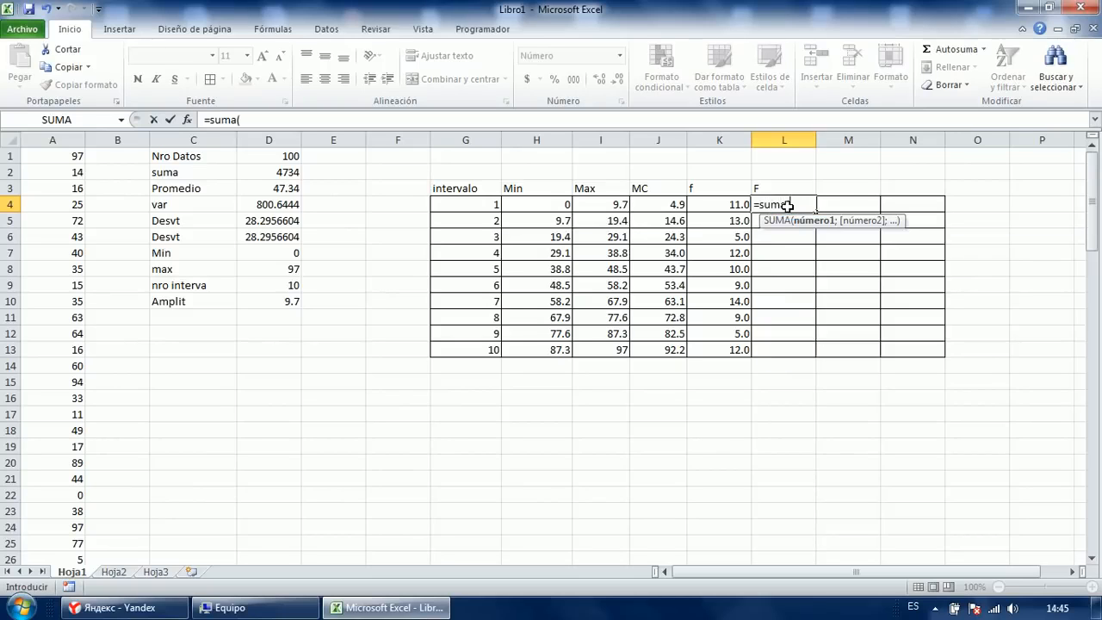
Enter the cumulative formula =SUMA($K$4:K4) in L4, anchoring K4 with F4.
left_click(718, 207)
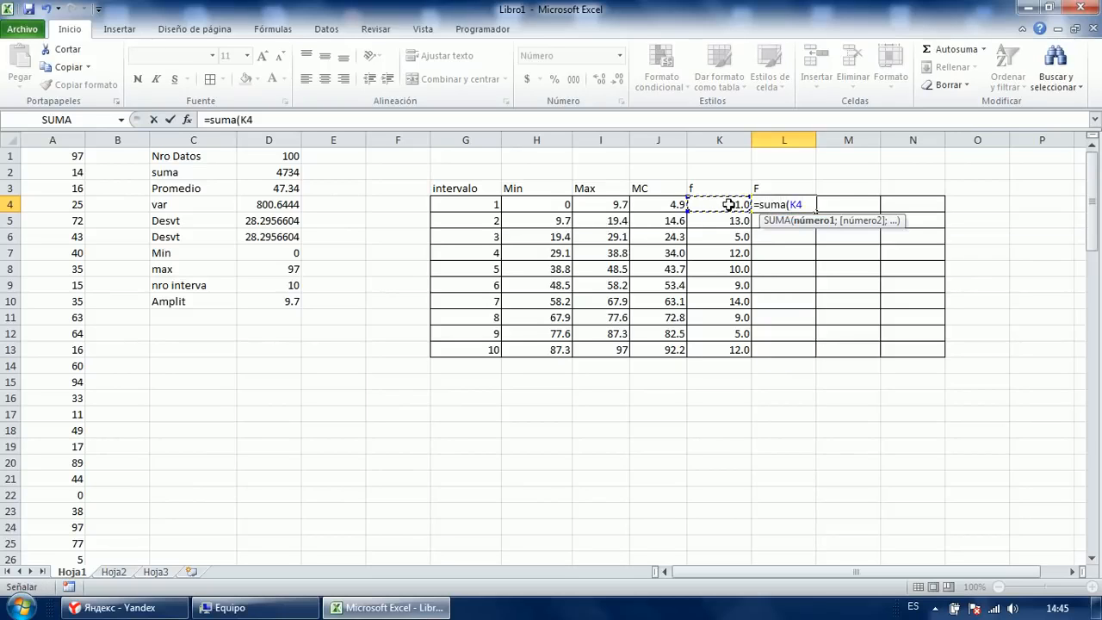
key("F8")
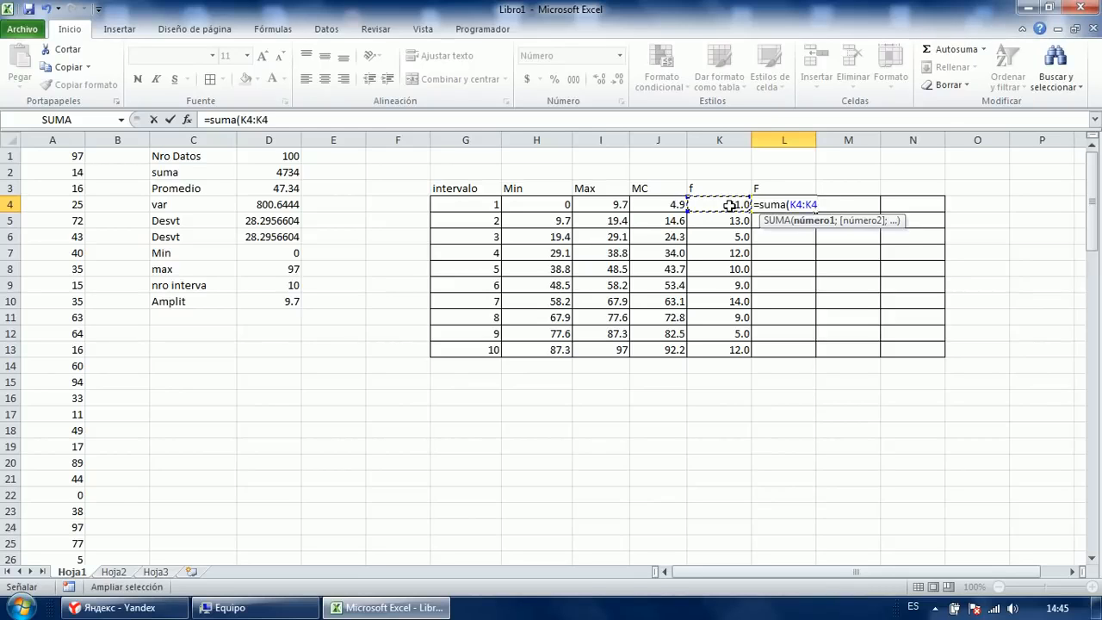
key("BackSpace")
left_click(729, 205)
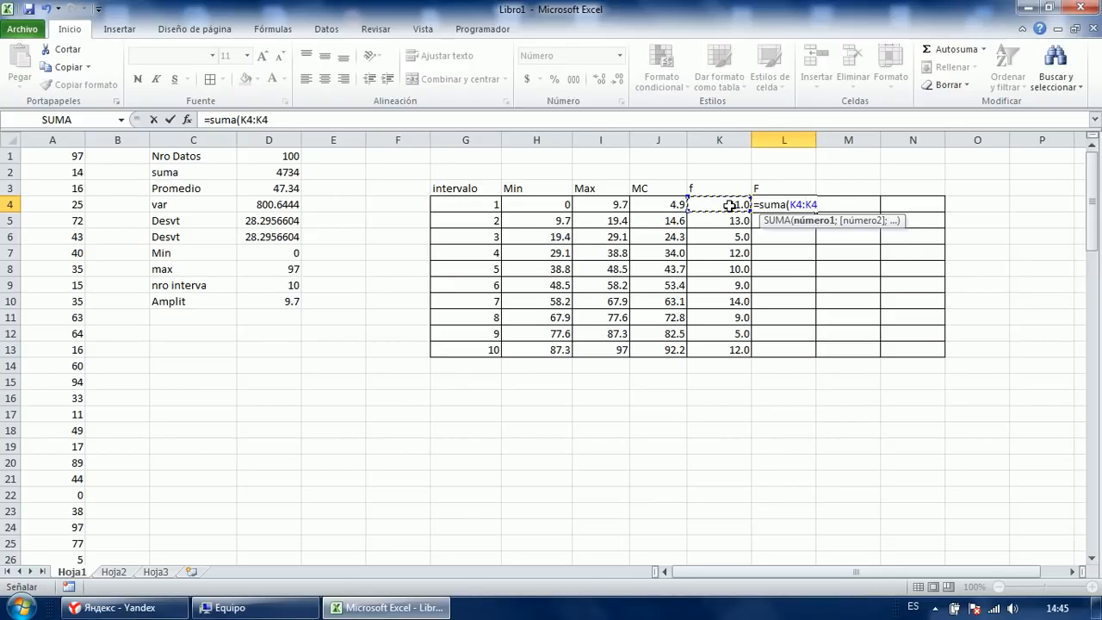
left_click(810, 203)
key("F4")
left_click(838, 208)
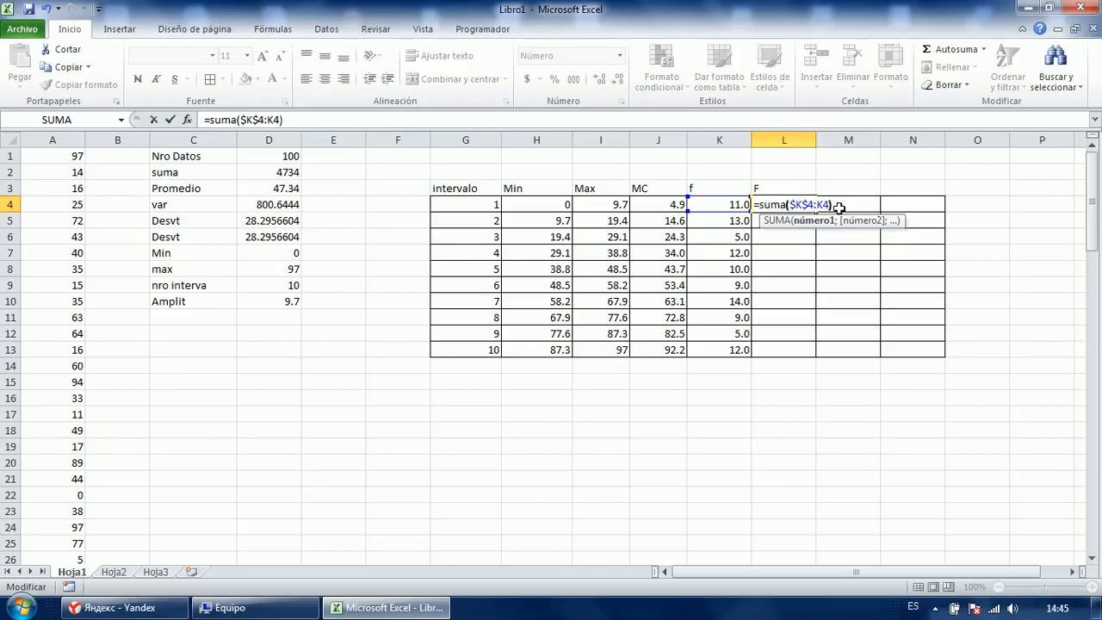
key("Return")
Copy the running total down to L7 and verify the formulas in L4 through L7.
key("Up")
key("F2")
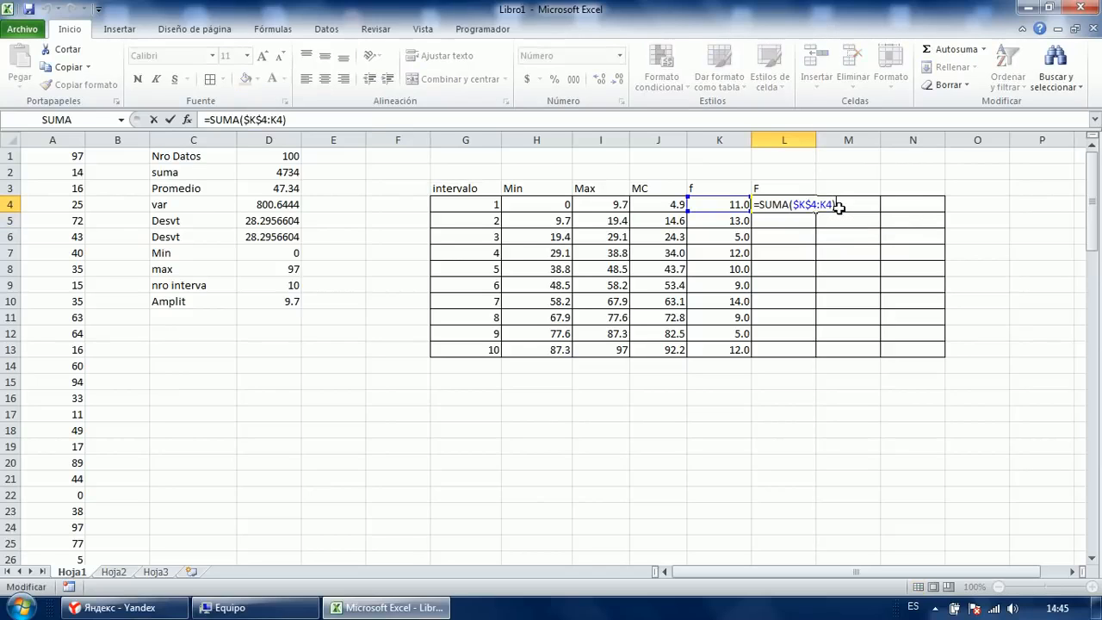
key("Escape")
key("F2")
key("Escape")
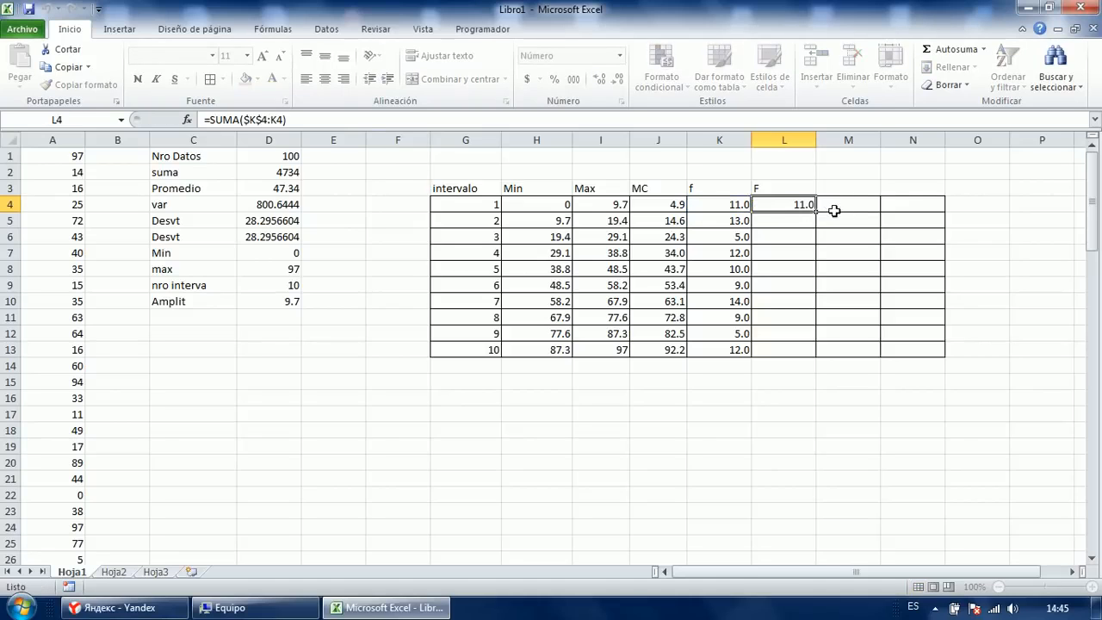
left_click_drag(815, 213, 817, 257)
double_click(790, 204)
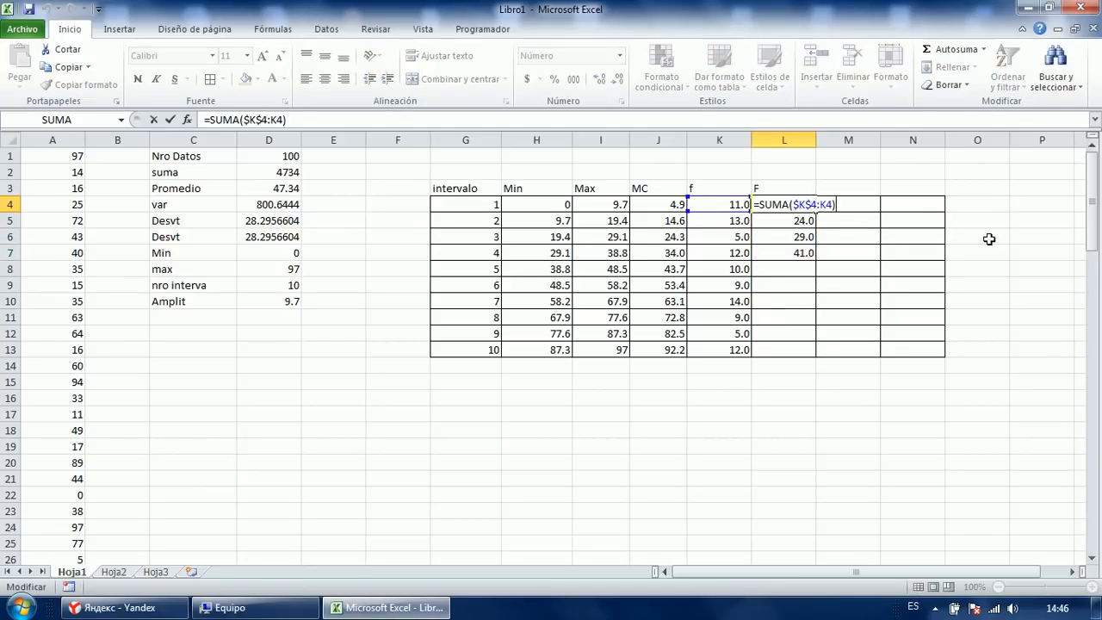
key("Return")
key("F2")
key("Return")
key("F2")
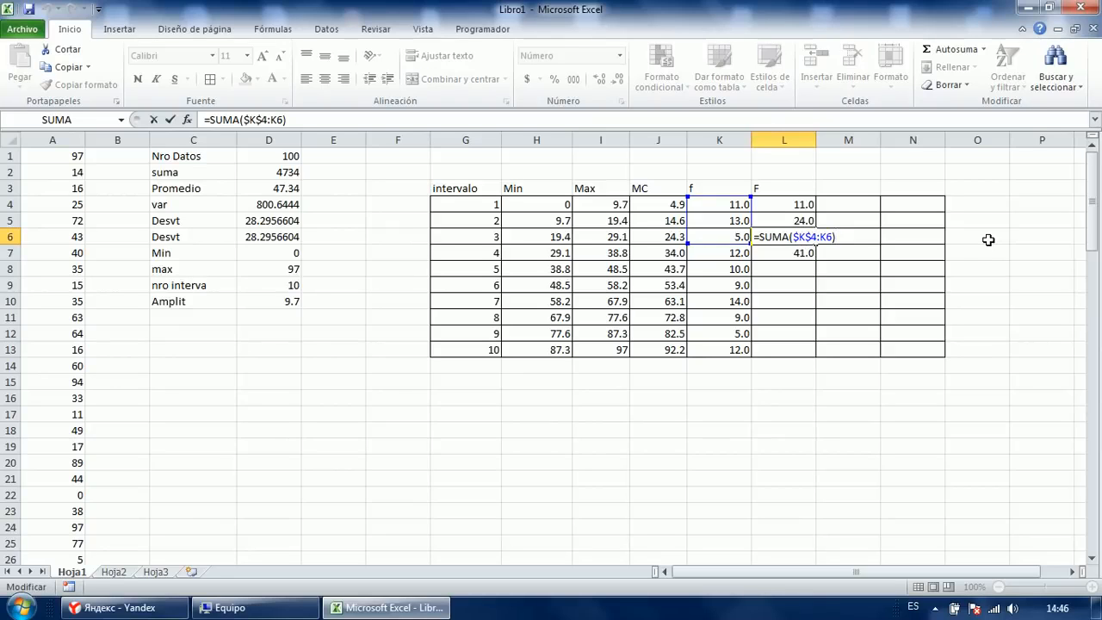
key("Return")
key("F2")
key("ctrl+Return")
Fill the running total formula from L7 down to L13 with Ctrl+Enter.
key("shift+Down")
key("shift+Down")
key("shift+Down")
key("shift+Down")
key("shift+Down")
key("shift+Down")
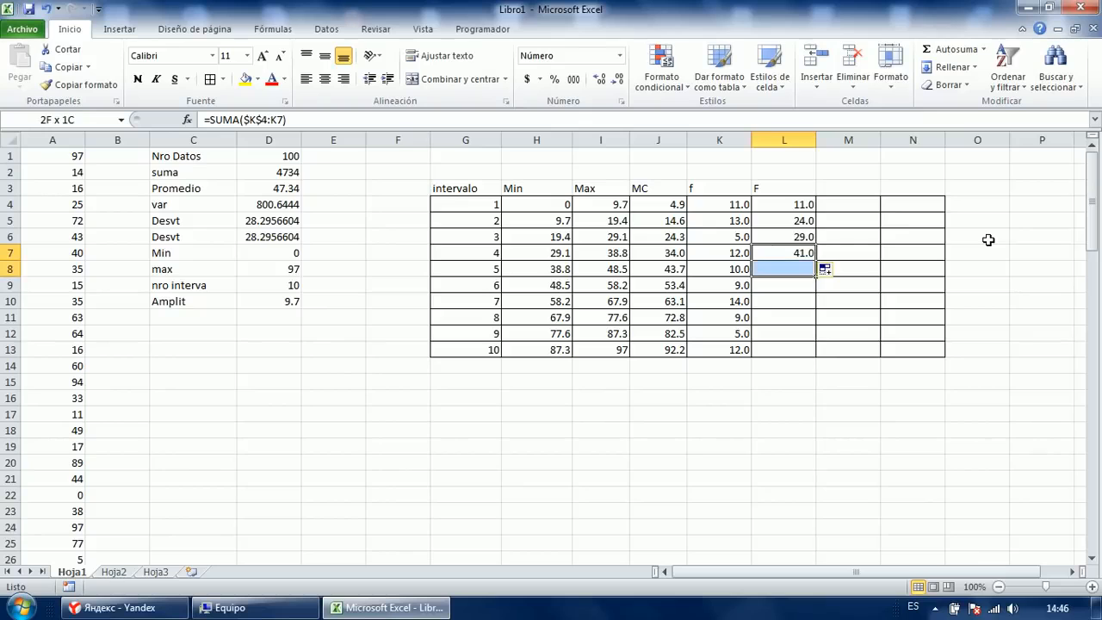
key("F2")
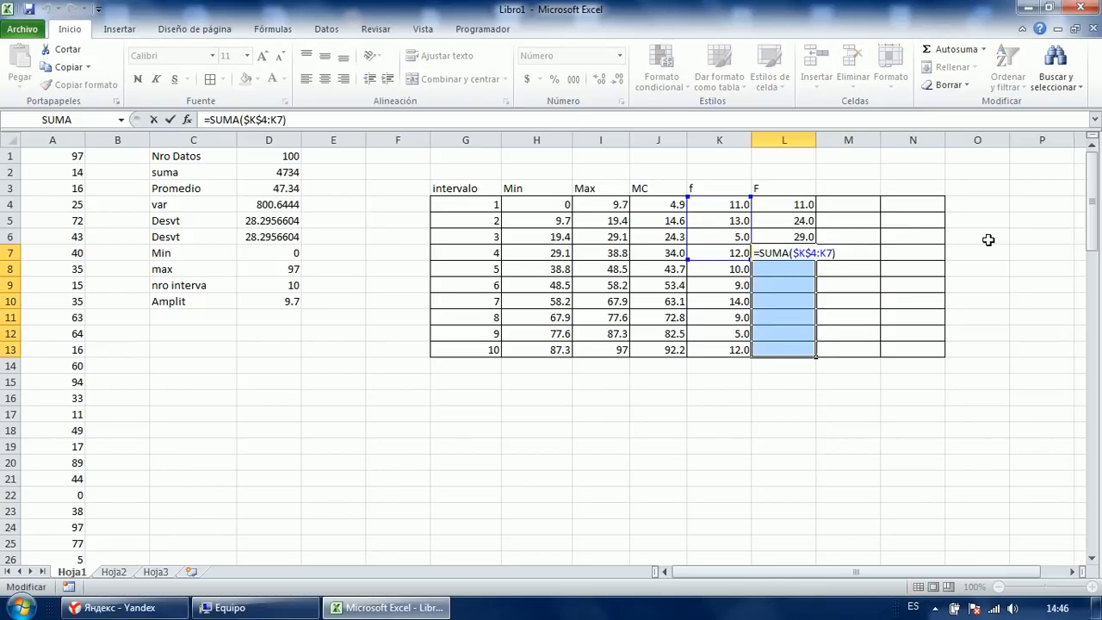
key("ctrl+Return")
key("Down")
key("Up")
key("Down")
key("F2")
key("Return")
key("Down")
key("Down")
Check the remaining running totals, confirming L13 reaches 100.0.
key("Down")
key("F2")
key("Escape")
key("Up")
key("F2")
key("Return")
key("F2")
key("Escape")
key("Up")
key("Down")
key("F2")
key("Return")
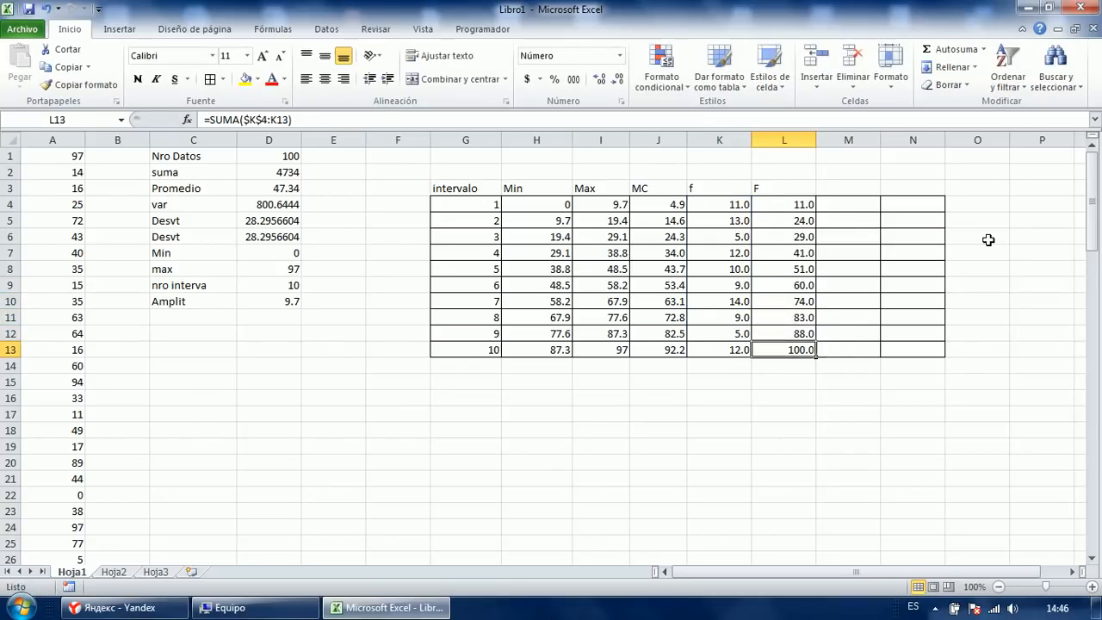
key("F2")
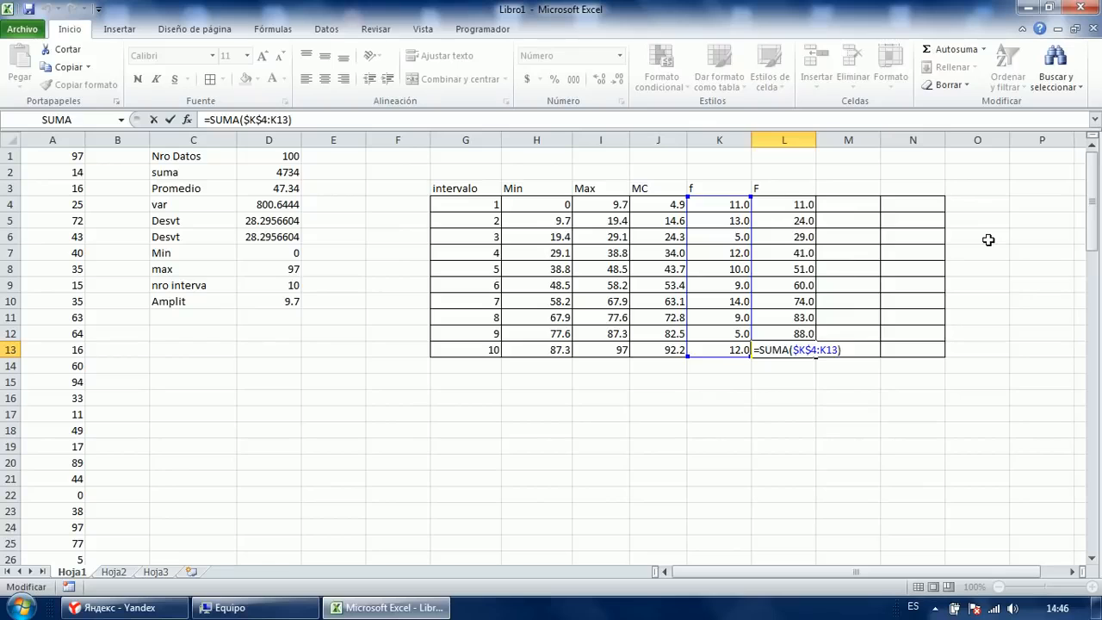
key("ctrl+Return")
key("ctrl+Up")
key("Down")
key("ctrl+Down")
key("F2")
key("ctrl+Return")
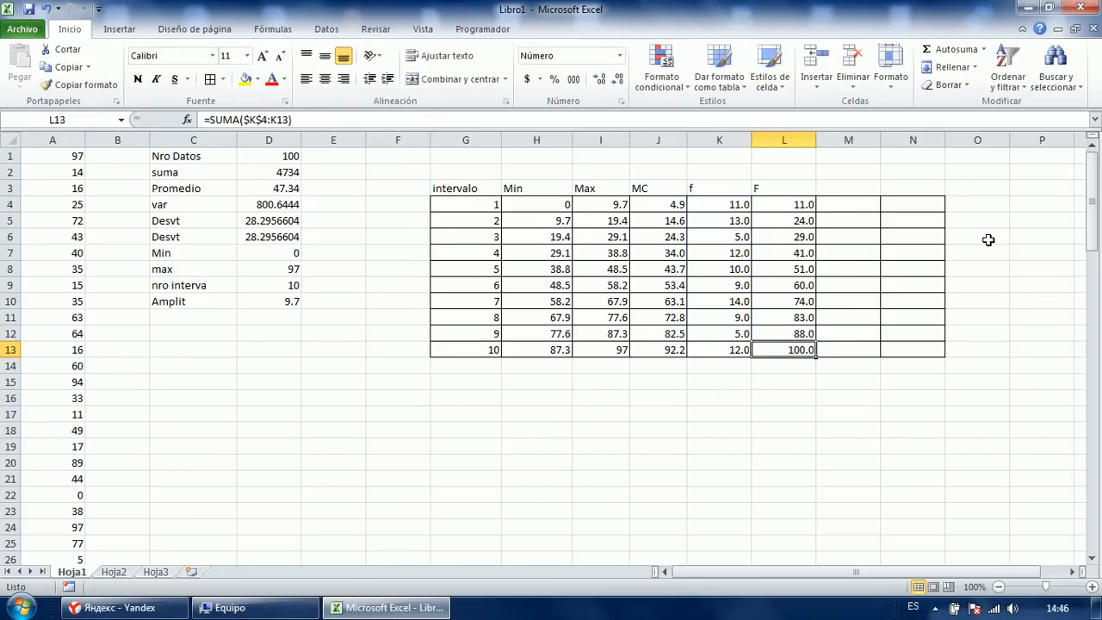
key("ctrl+Up")
key("Right")
Shade the final total 100.0 in L13 grey.
key("Left")
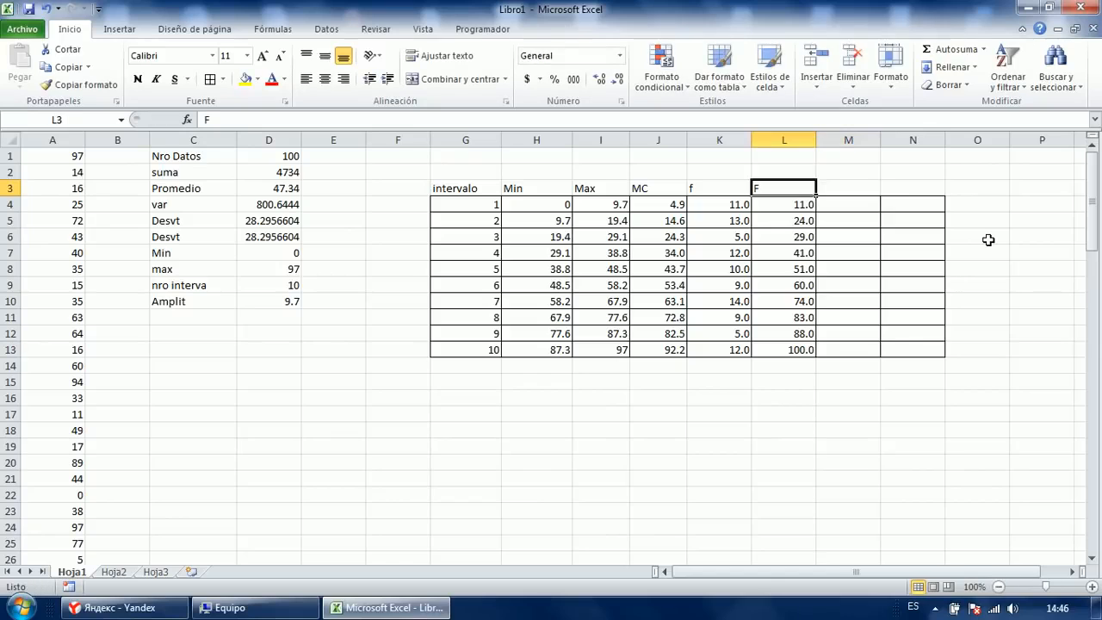
key("ctrl+Down")
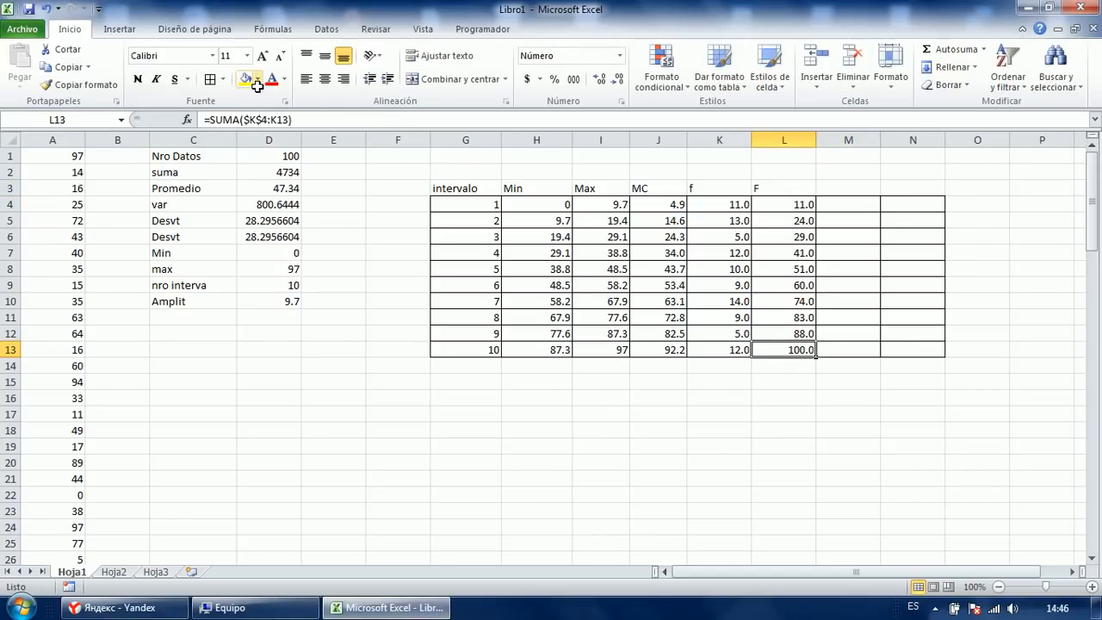
left_click(257, 79)
left_click(243, 142)
left_click(642, 236)
Add headers h in M3 and H in N3, then select N4:N13.
left_click(835, 207)
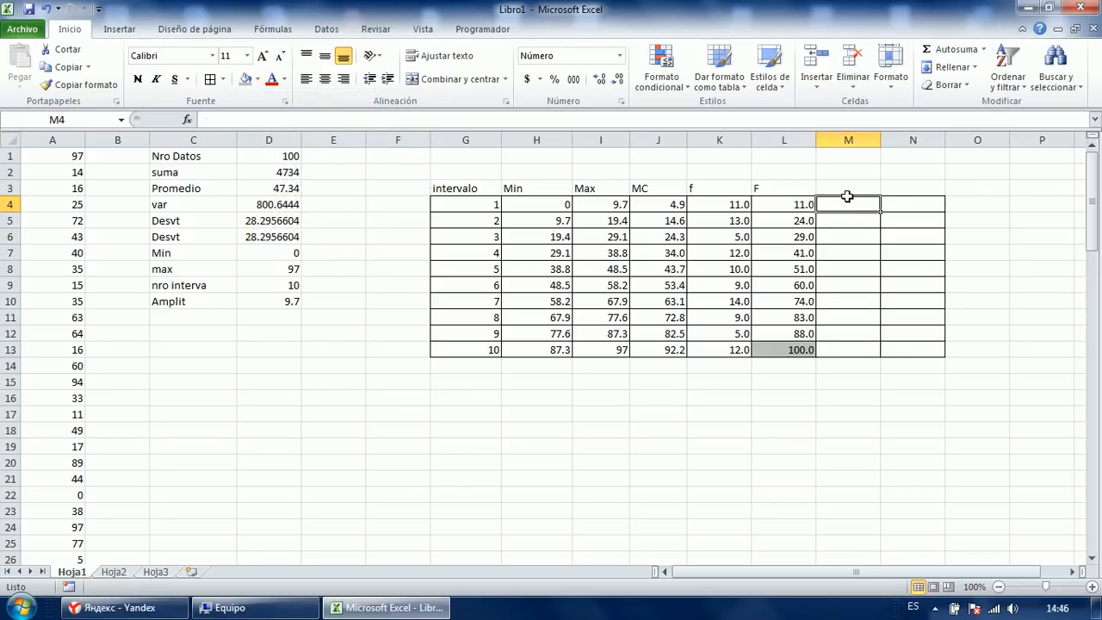
left_click(840, 183)
type("h")
key("Tab")
type("H")
key("Return")
left_click_drag(895, 210, 904, 347)
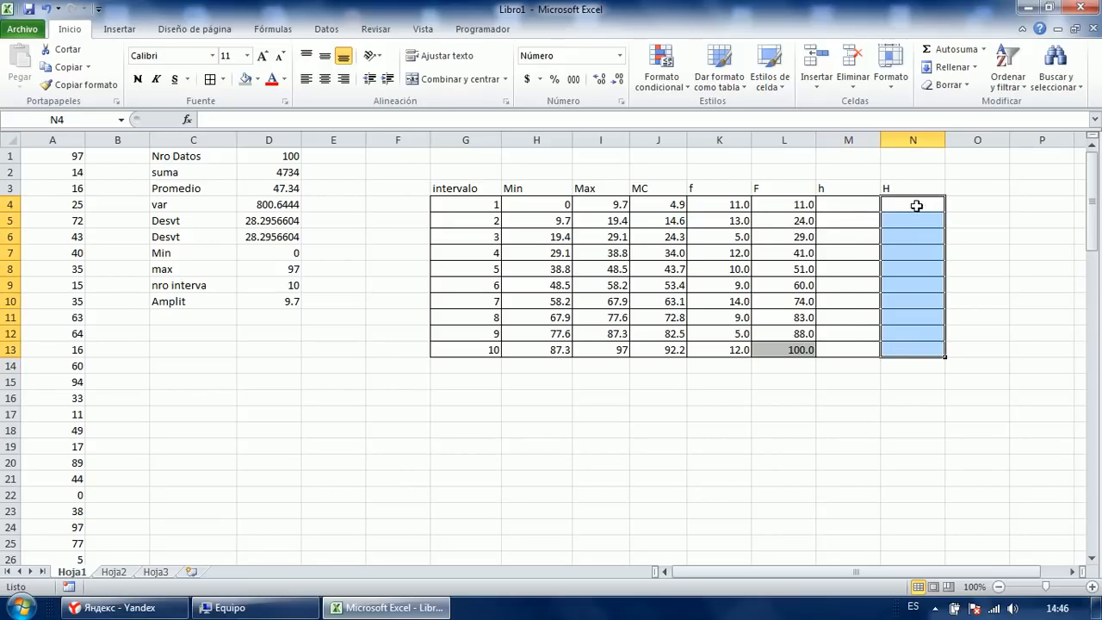
left_click(908, 203)
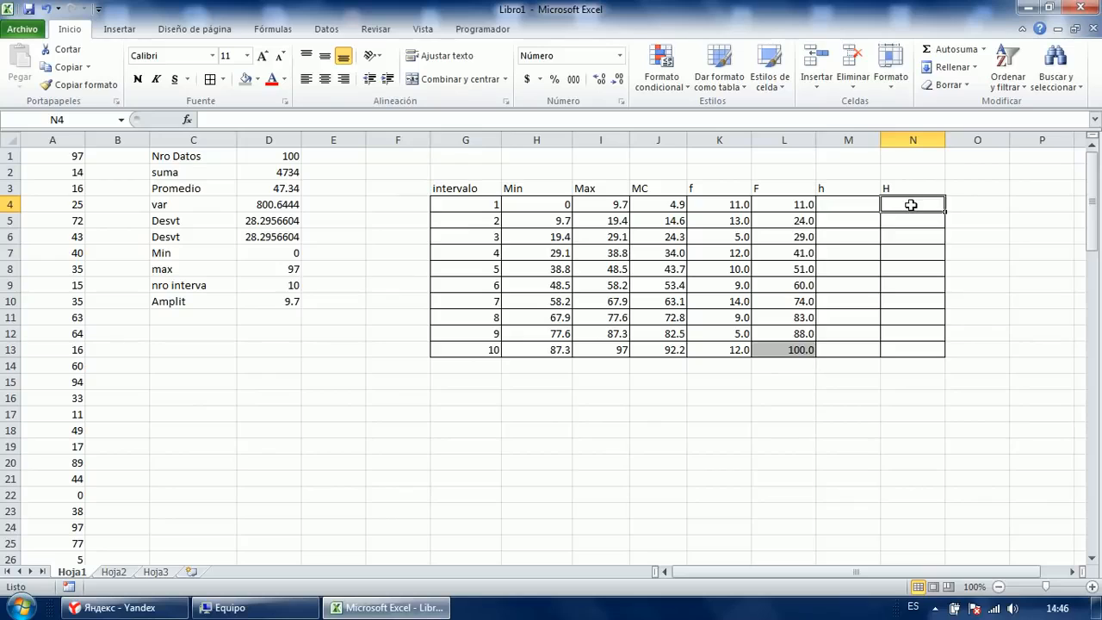
left_click(905, 353)
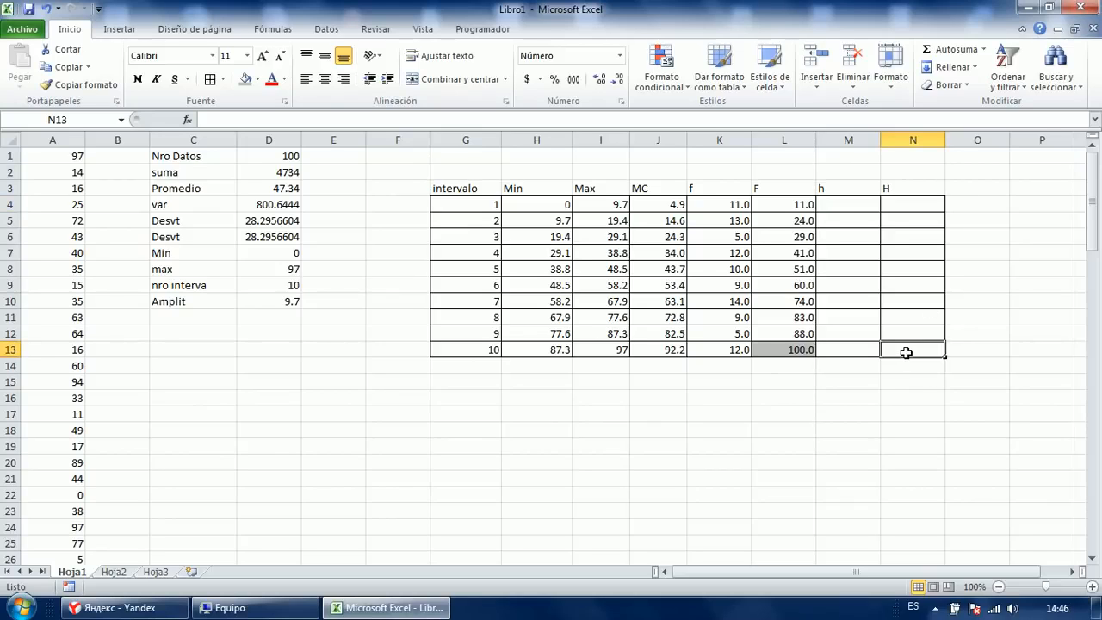
Enter the relative frequency formula =K4/$L$13 in cell M4.
left_click(845, 204)
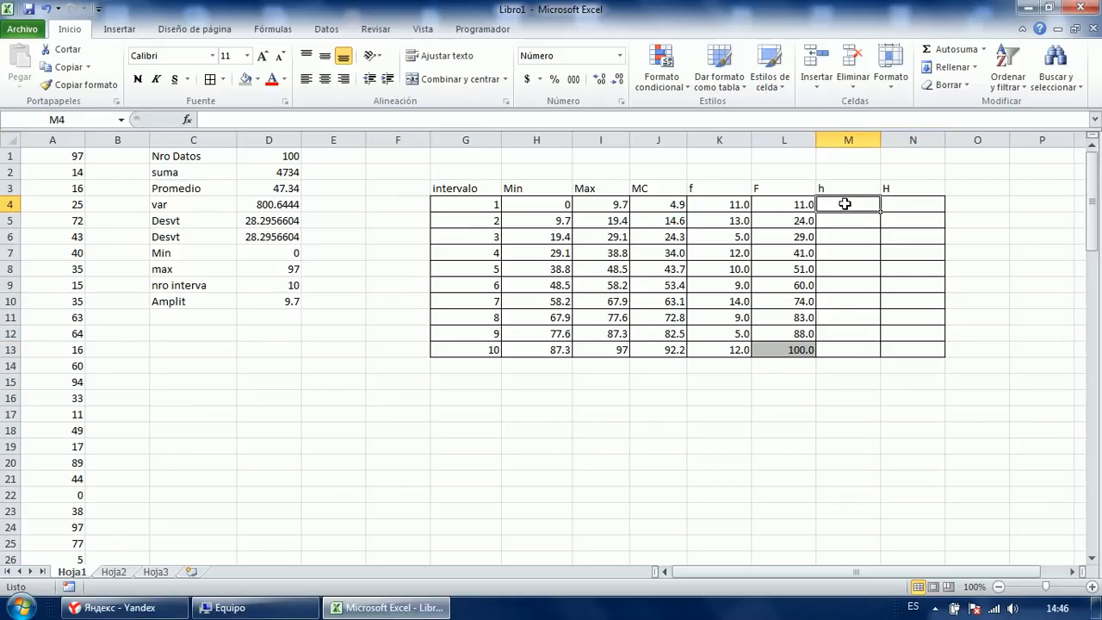
type("=")
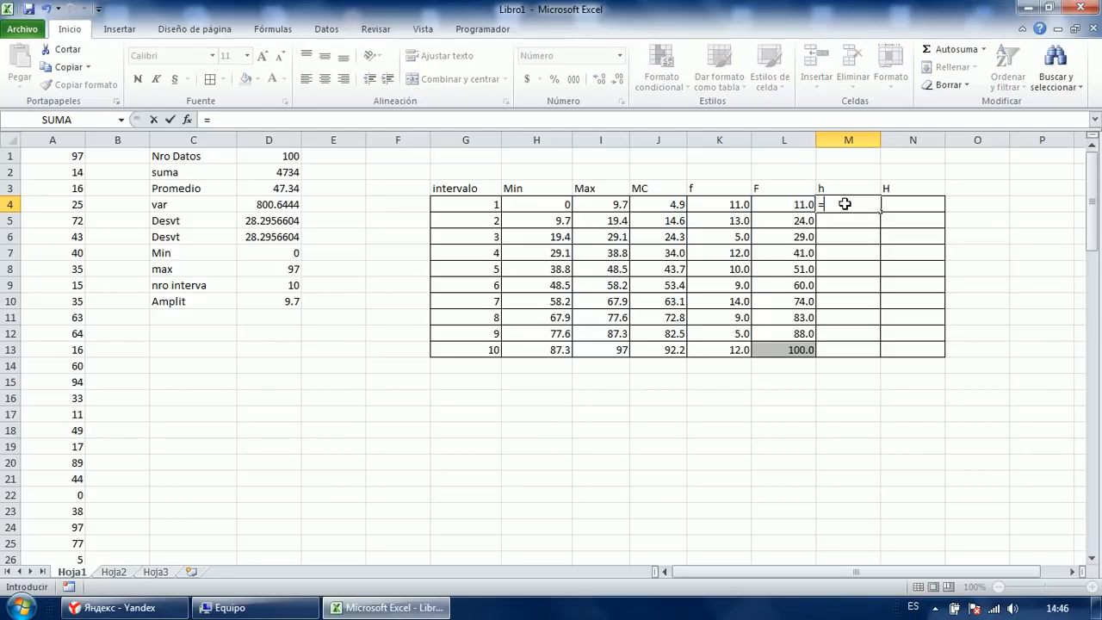
left_click(718, 204)
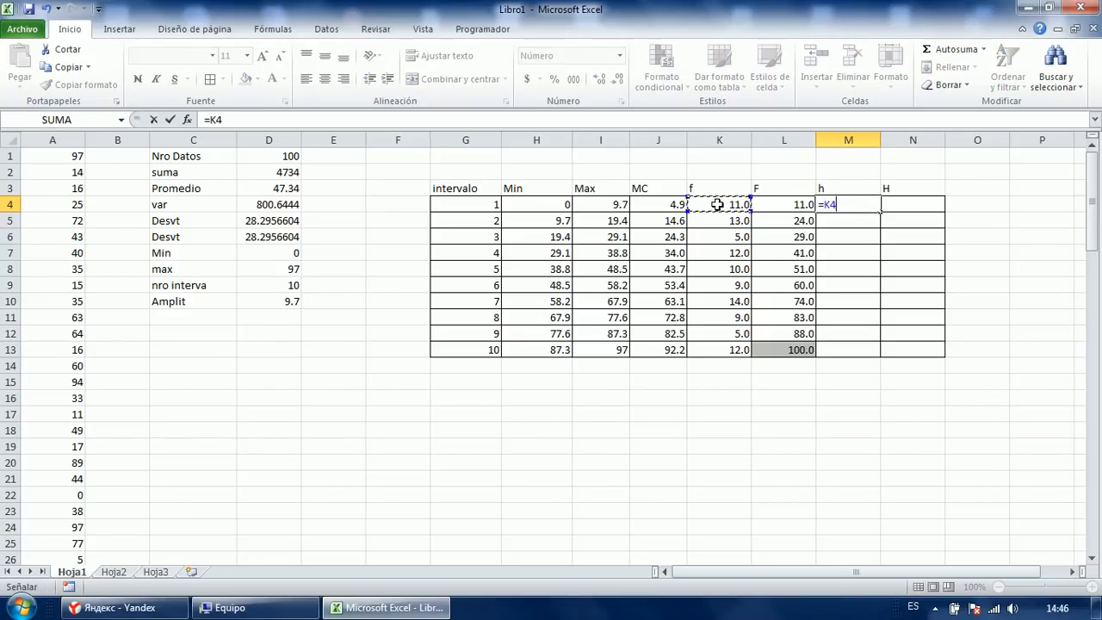
type("/")
left_click(794, 349)
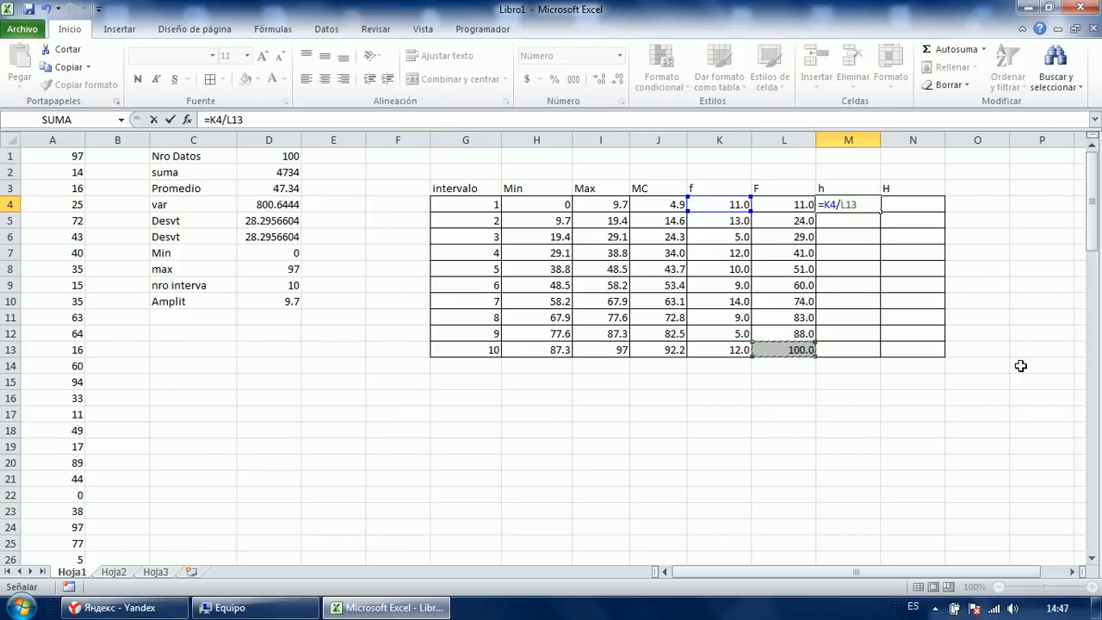
key("F4")
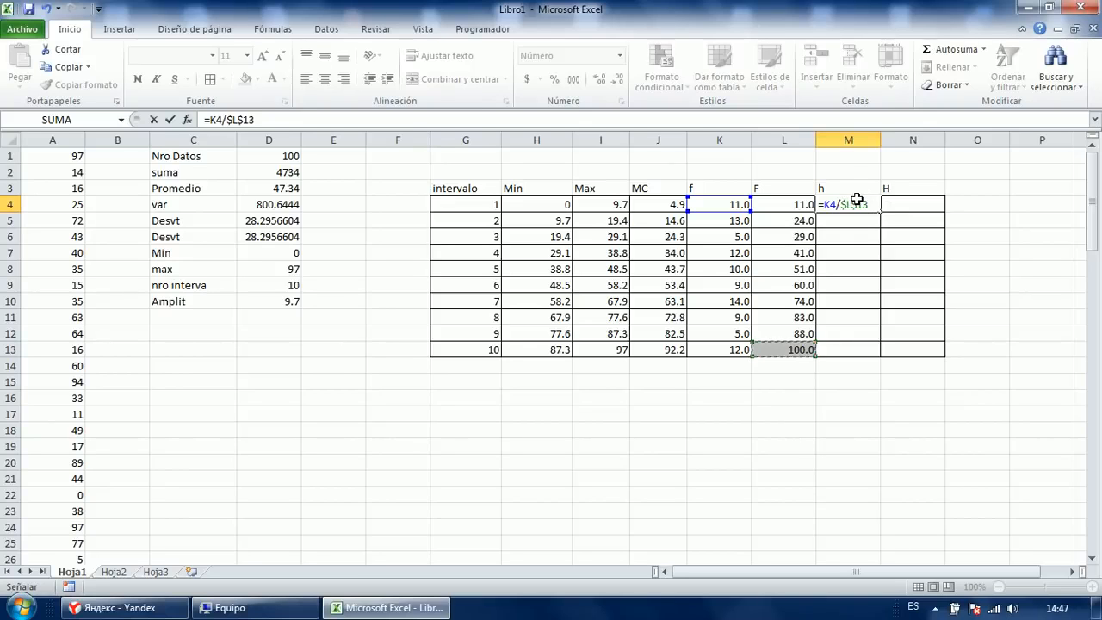
key("Return")
double_click(857, 204)
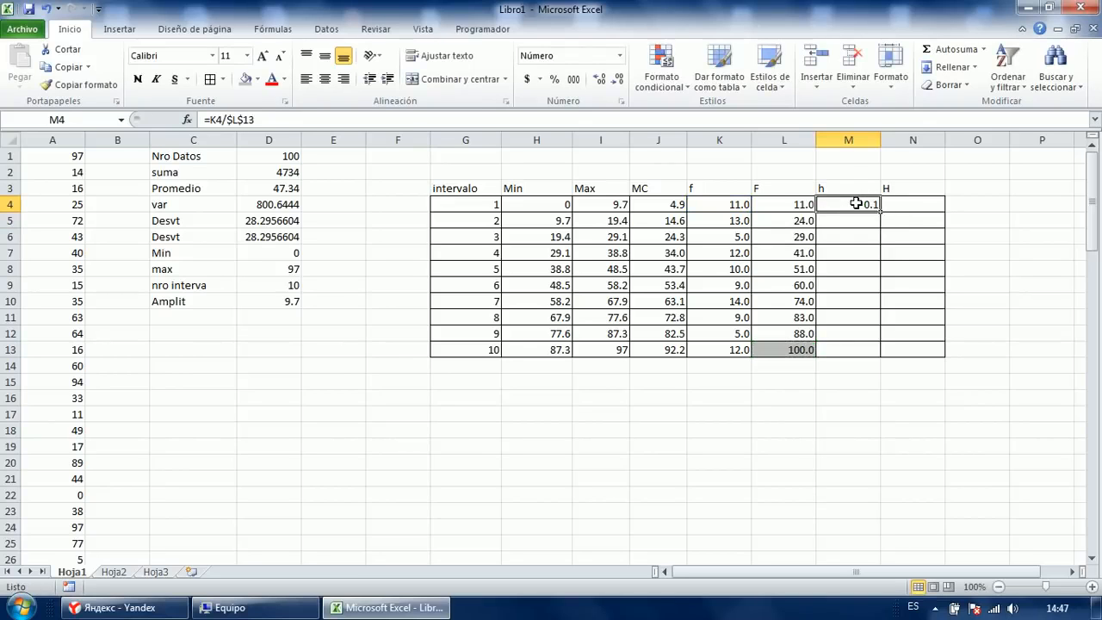
key("Escape")
Copy the M4 formula down to M13 and check the copied formulas.
left_click_drag(860, 205, 862, 355)
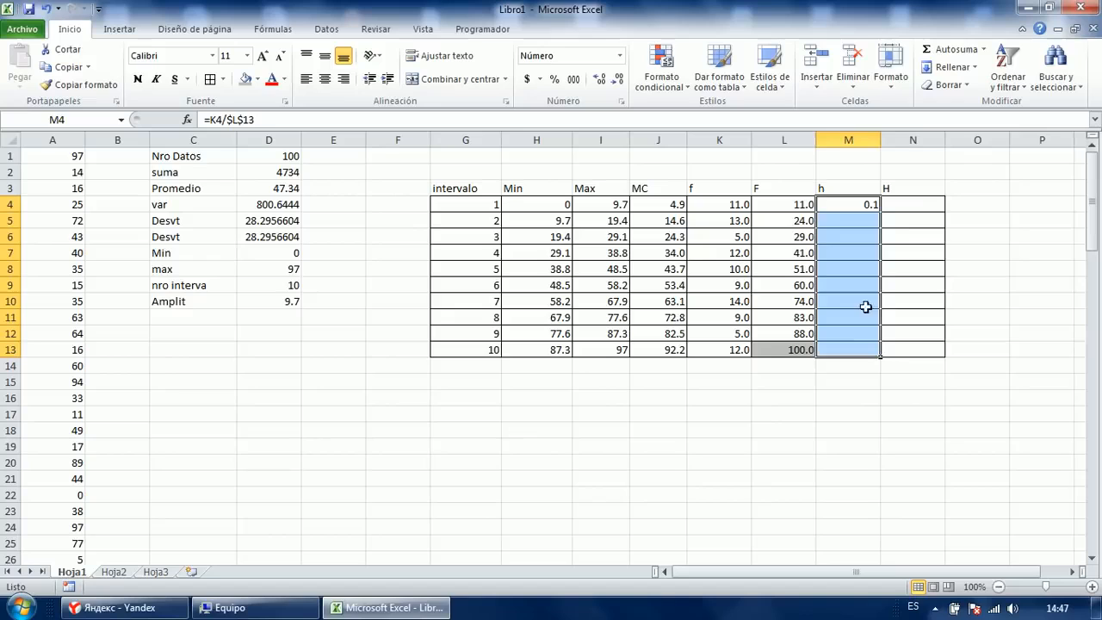
left_click(875, 207)
left_click_drag(880, 212, 879, 355)
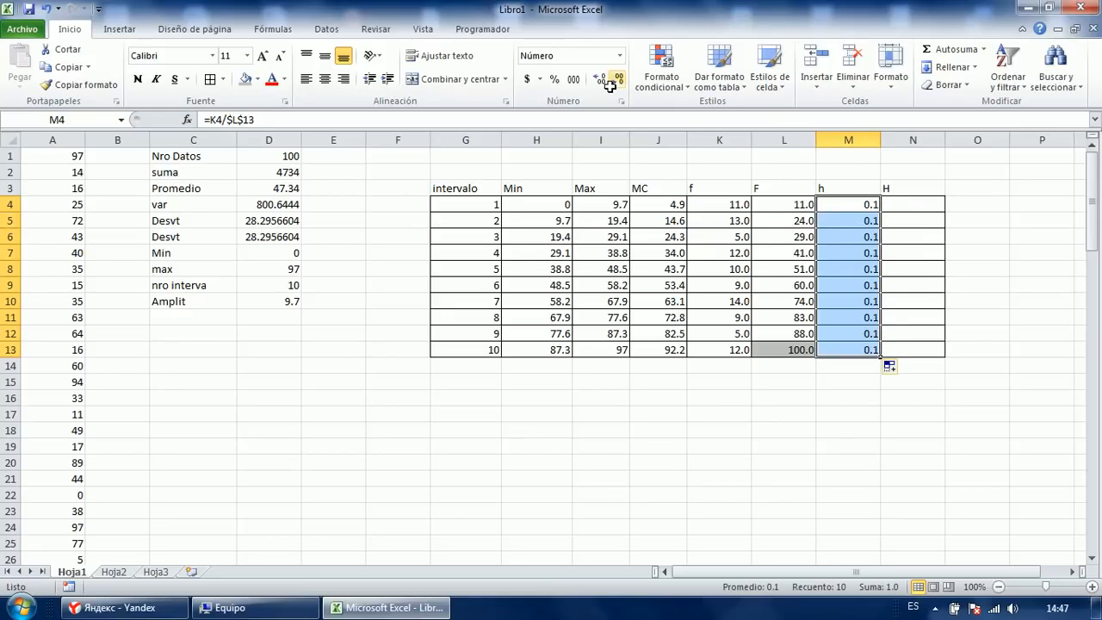
key("F2")
key("Escape")
double_click(851, 226)
key("Escape")
Format column h as percentages with one decimal, and column H cells as percentages.
left_click_drag(856, 207, 864, 341)
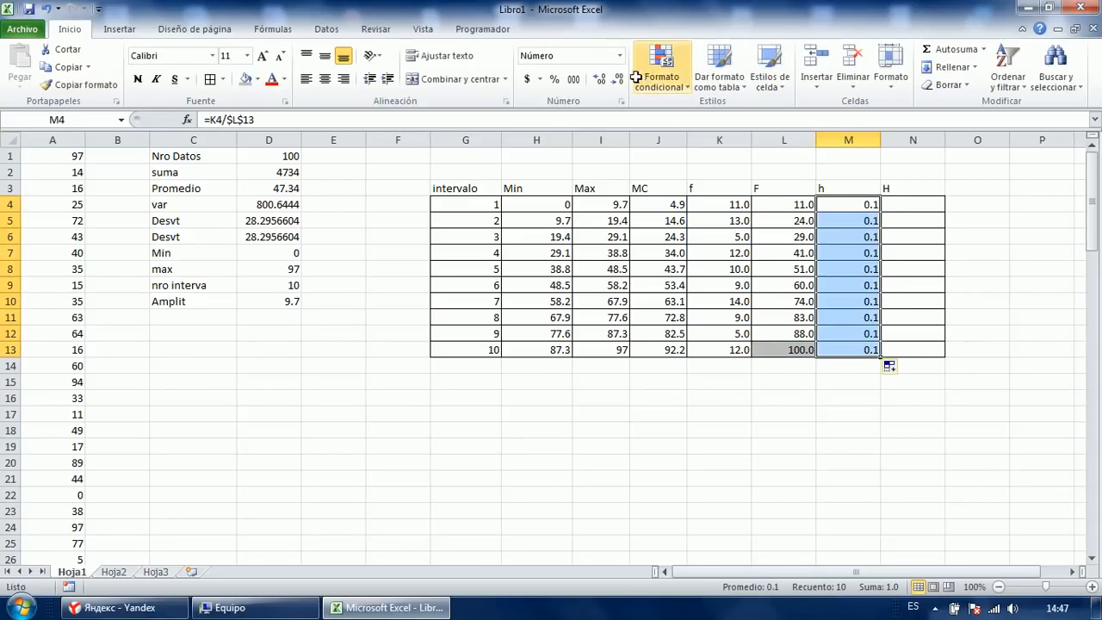
left_click(597, 79)
left_click(598, 78)
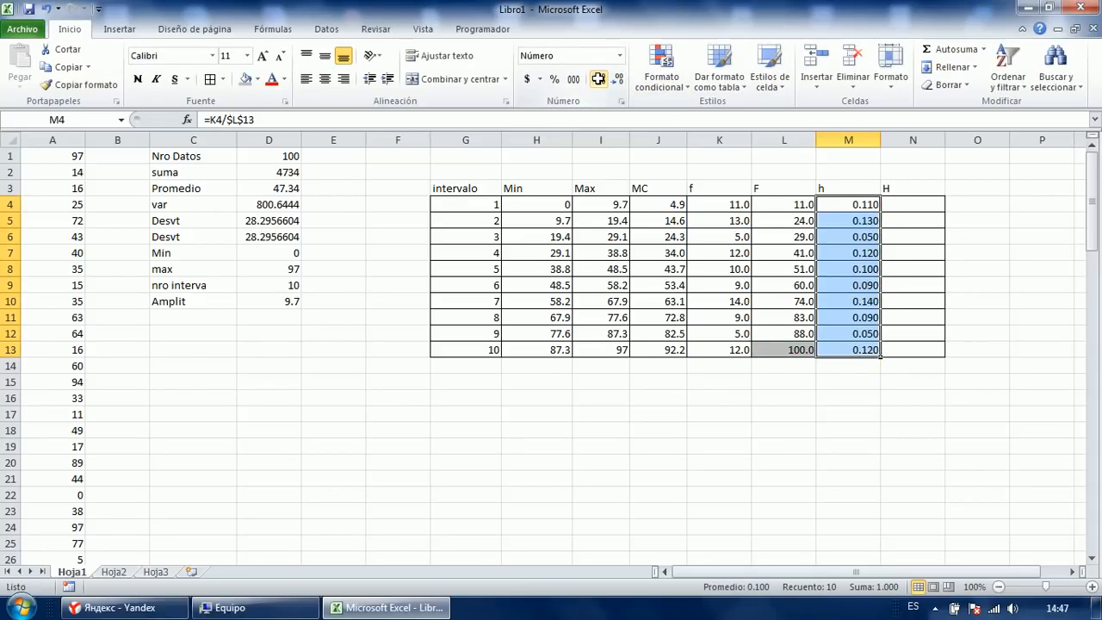
left_click(617, 79)
left_click(554, 78)
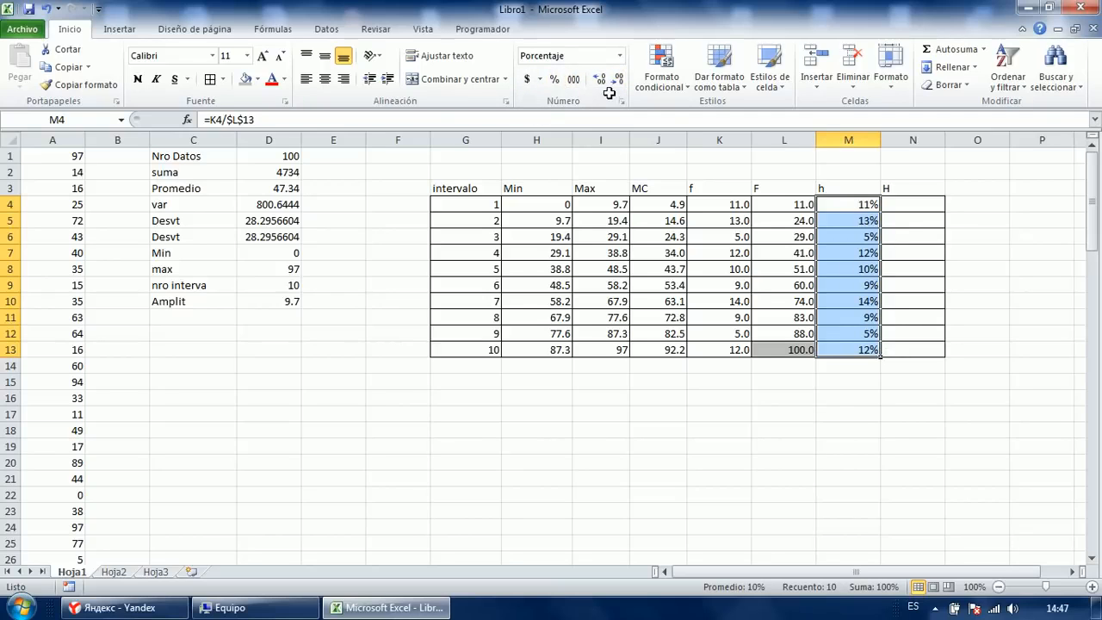
left_click(597, 78)
left_click_drag(899, 210, 907, 335)
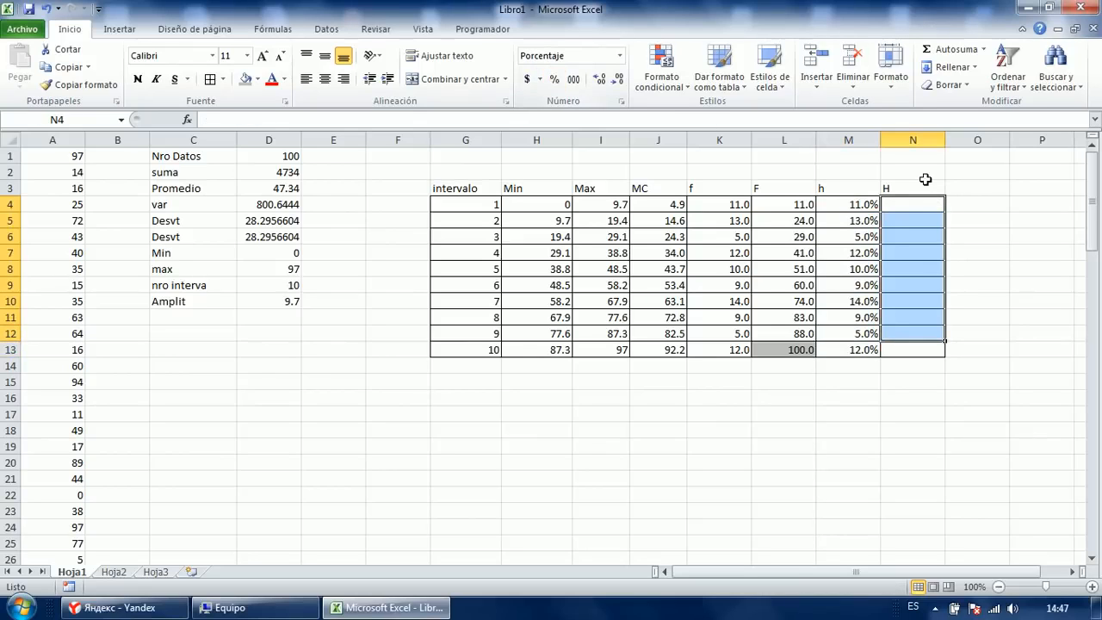
left_click(913, 349)
left_click(555, 79)
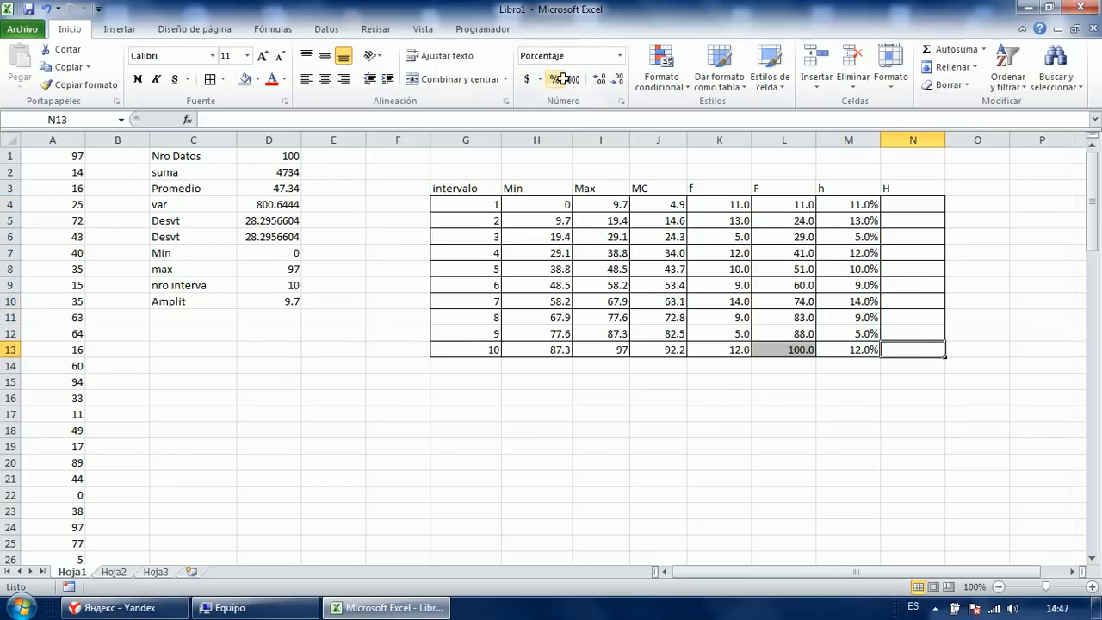
Enter the cumulative percentage formula =L4/$L$13 in cell N4.
left_click(922, 204)
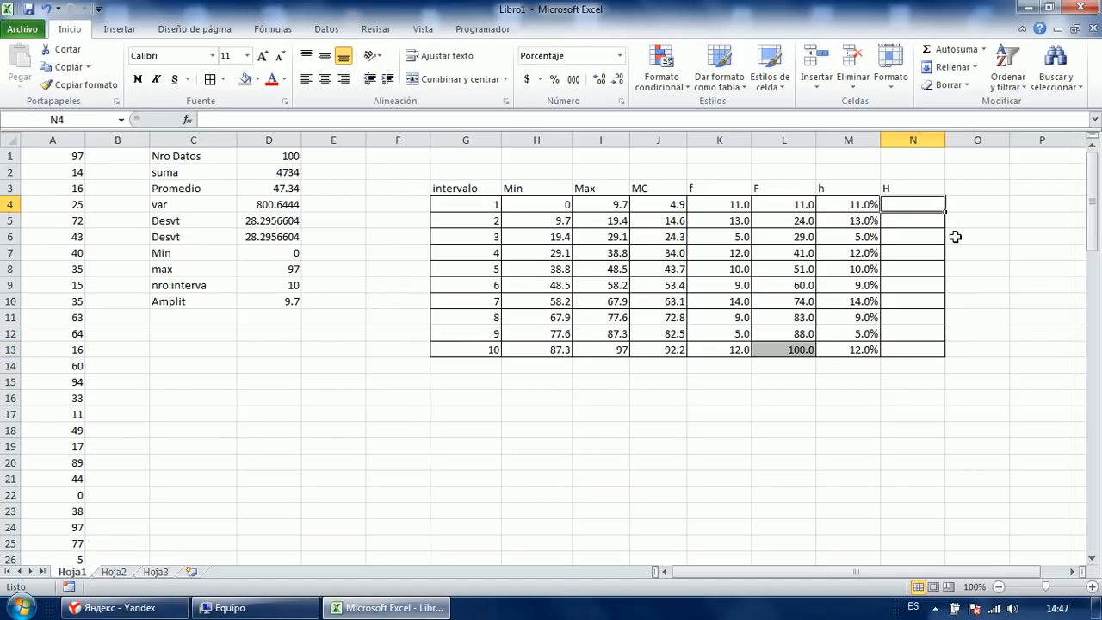
type("=")
left_click(792, 207)
type("/")
left_click(776, 346)
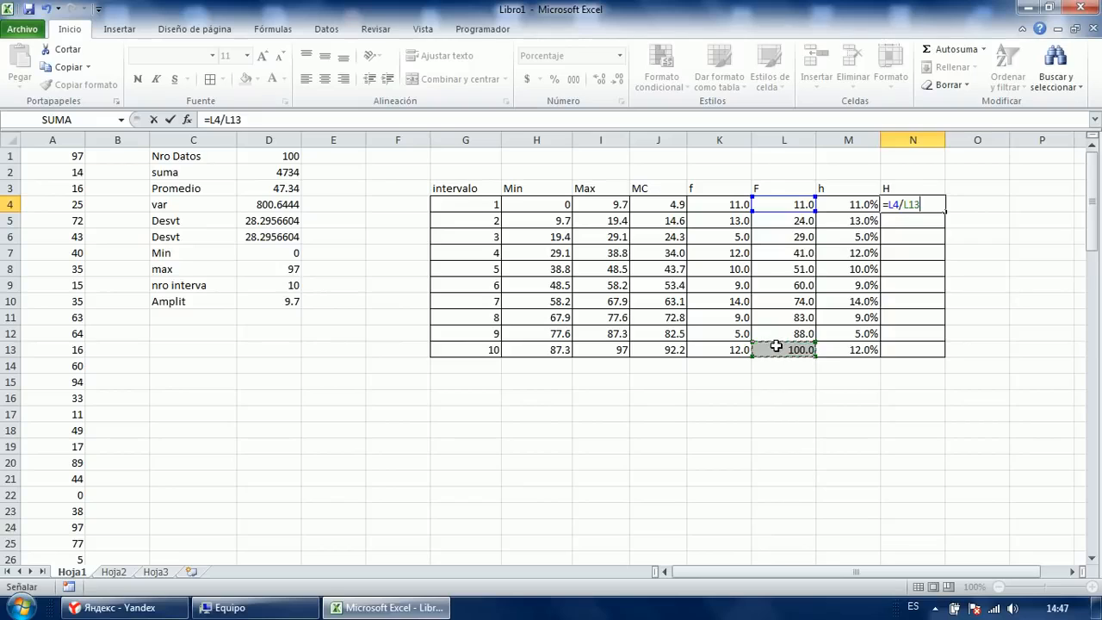
key("F4")
key("ctrl+Return")
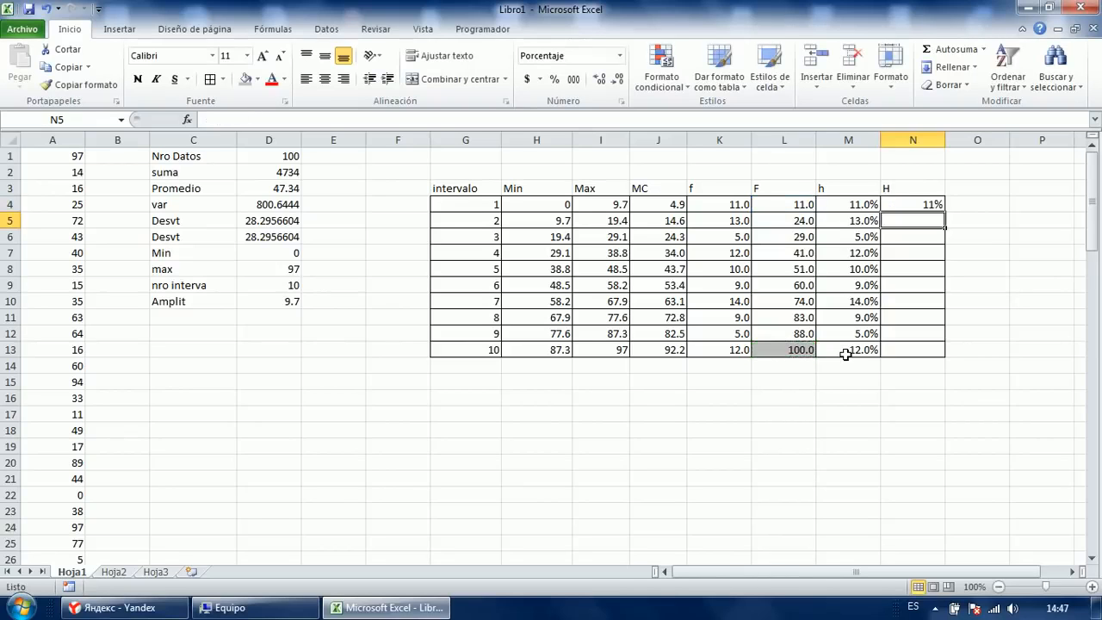
Fill the N4 formula through N13 and check the copied formulas.
key("shift+Down")
key("shift+Down")
key("shift+Down")
key("shift+Down")
key("shift+Down")
key("shift+Down")
key("shift+Down")
key("shift+Down")
key("shift+Down")
key("F2")
key("ctrl+Return")
key("Up")
key("Down")
key("Down")
key("F2")
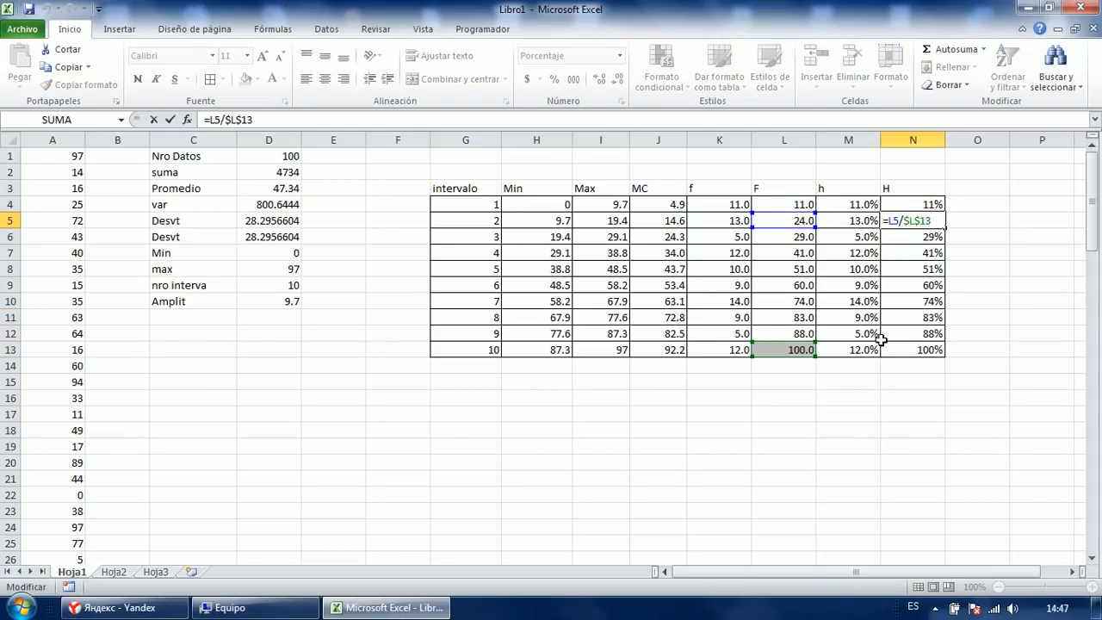
key("Escape")
left_click_drag(855, 208, 916, 347)
double_click(919, 232)
key("Escape")
left_click(917, 249)
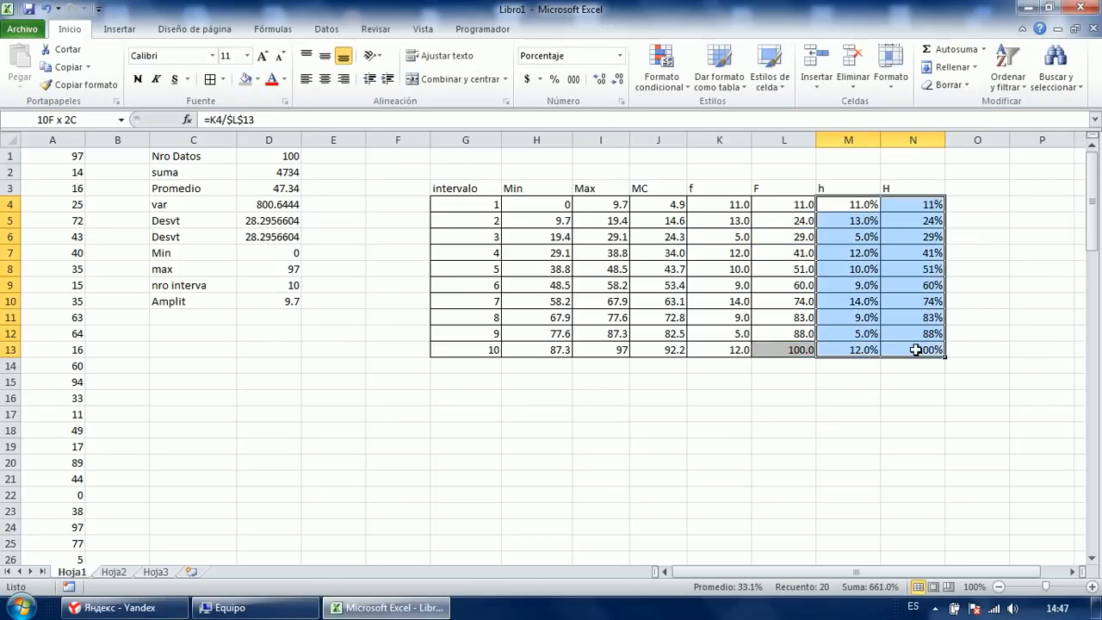
Clear M4:N13, format it as Percentage, and enter =K4/$L$13 into the whole range at once.
key("Delete")
left_click(963, 259)
left_click(862, 207)
left_click_drag(863, 206, 913, 355)
key("ctrl+shift+5")
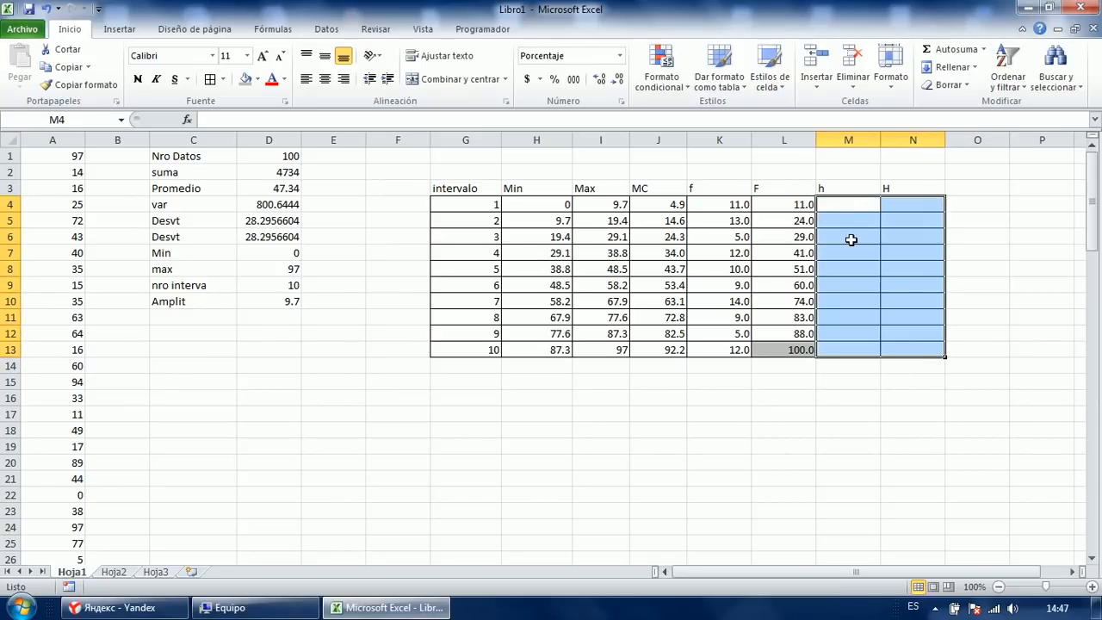
type("=")
left_click(719, 209)
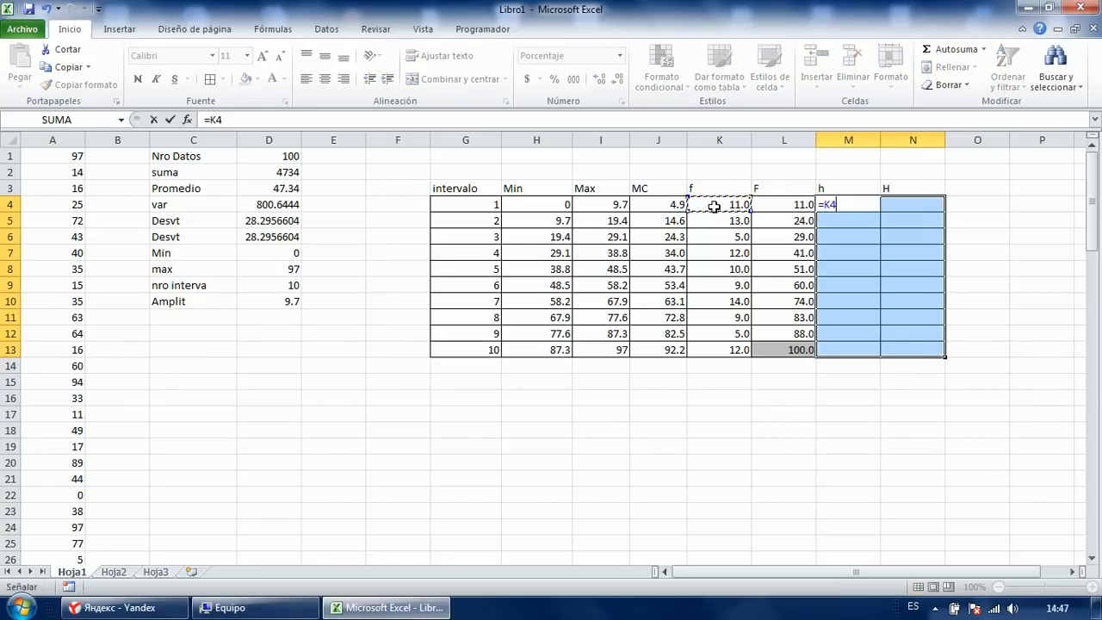
type("/")
left_click(792, 348)
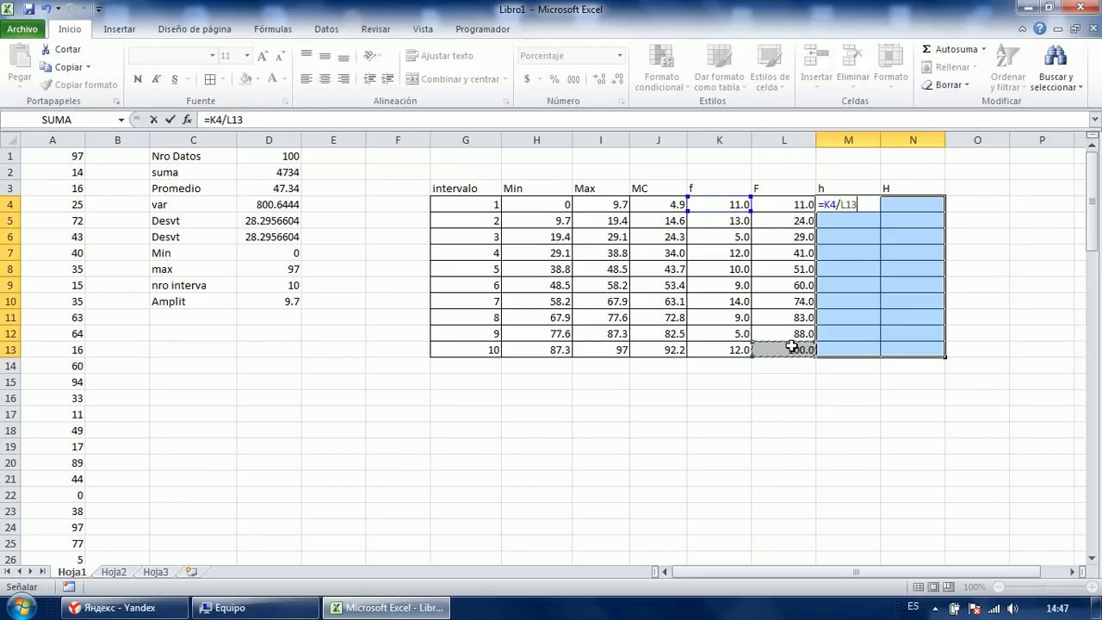
key("F4")
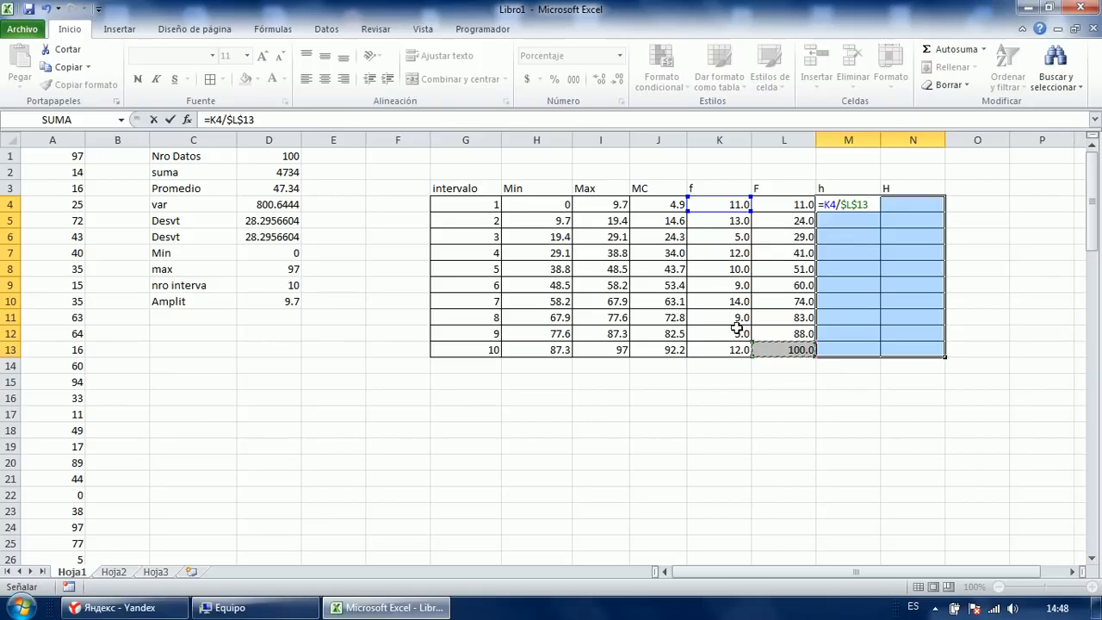
key("ctrl+Return")
Review the filled M4:N13 range and deselect the table.
left_click(939, 267)
left_click_drag(871, 210, 915, 349)
left_click(910, 396)
left_click(861, 444)
left_click(663, 443)
left_click(607, 429)
left_click(401, 446)
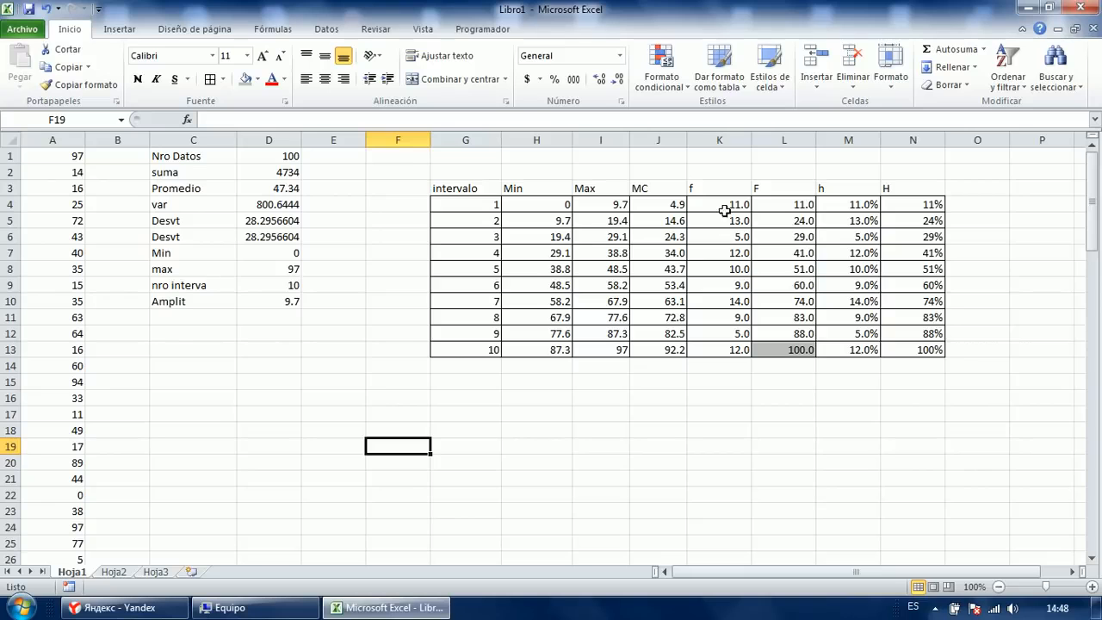
Insert a 2-D column chart and place it below the statistics.
left_click(208, 29)
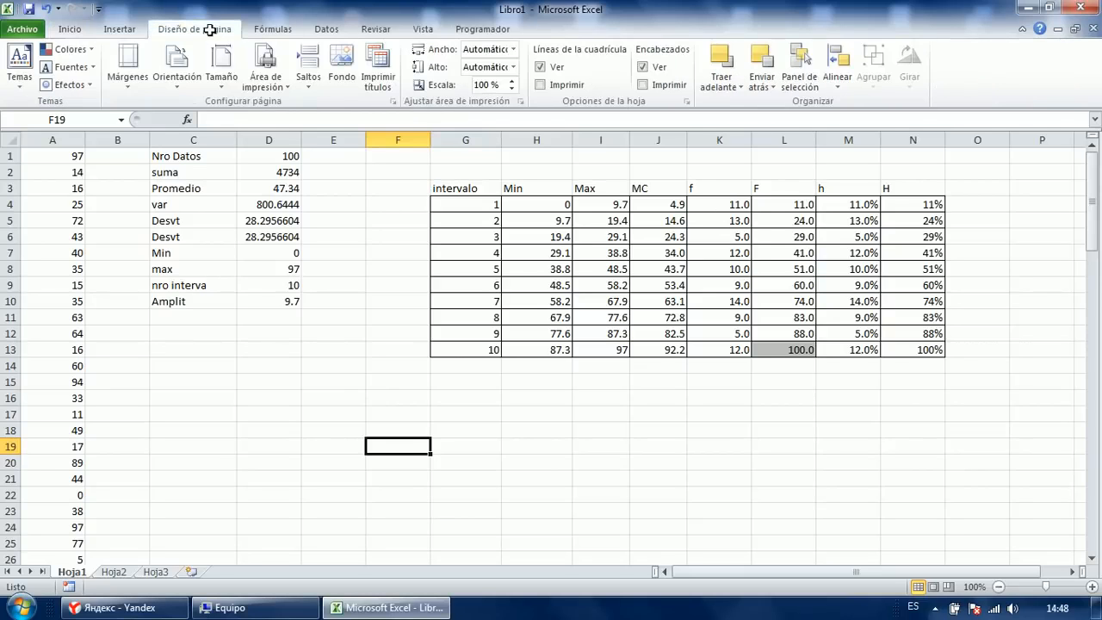
left_click(262, 24)
left_click(118, 29)
left_click(324, 67)
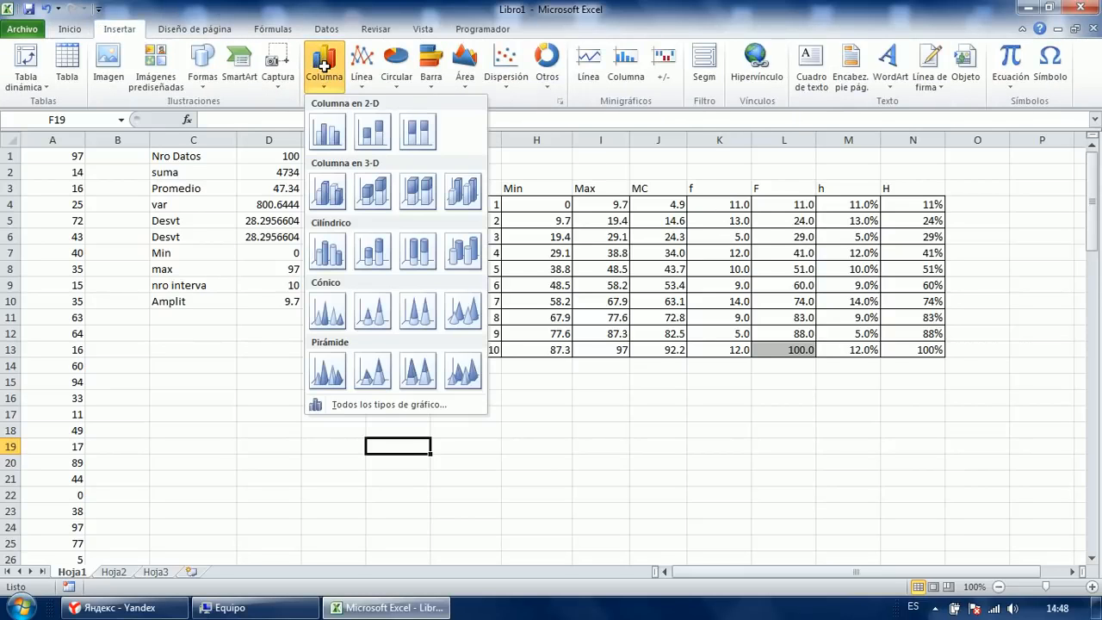
left_click(329, 140)
left_click_drag(478, 277, 140, 298)
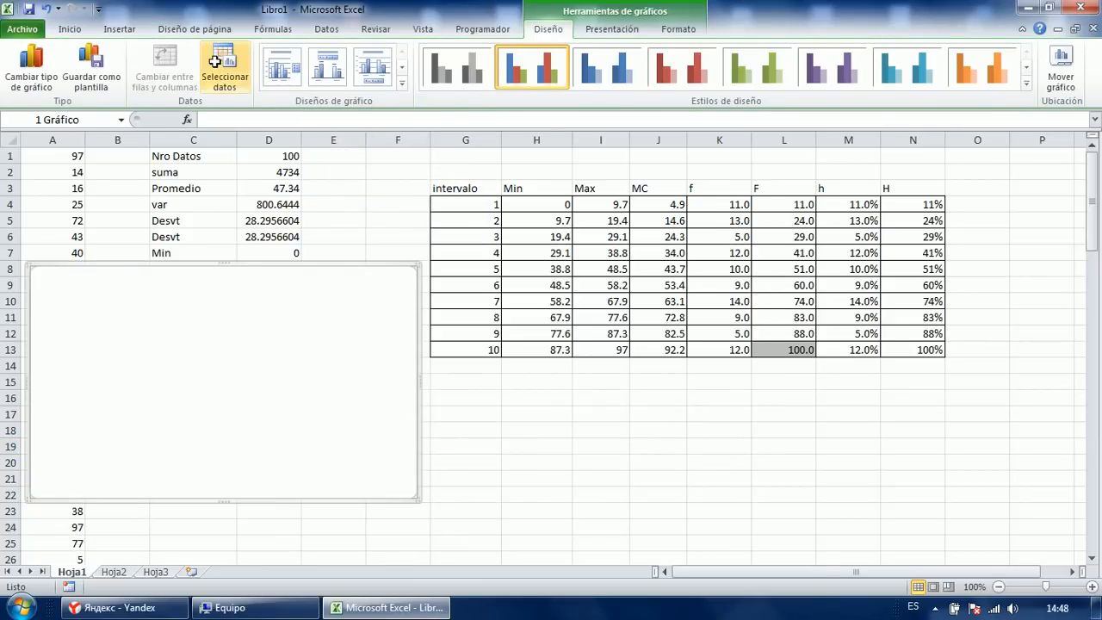
Add a chart data series whose values are the f column K4:K13.
left_click(225, 69)
left_click_drag(454, 156, 233, 173)
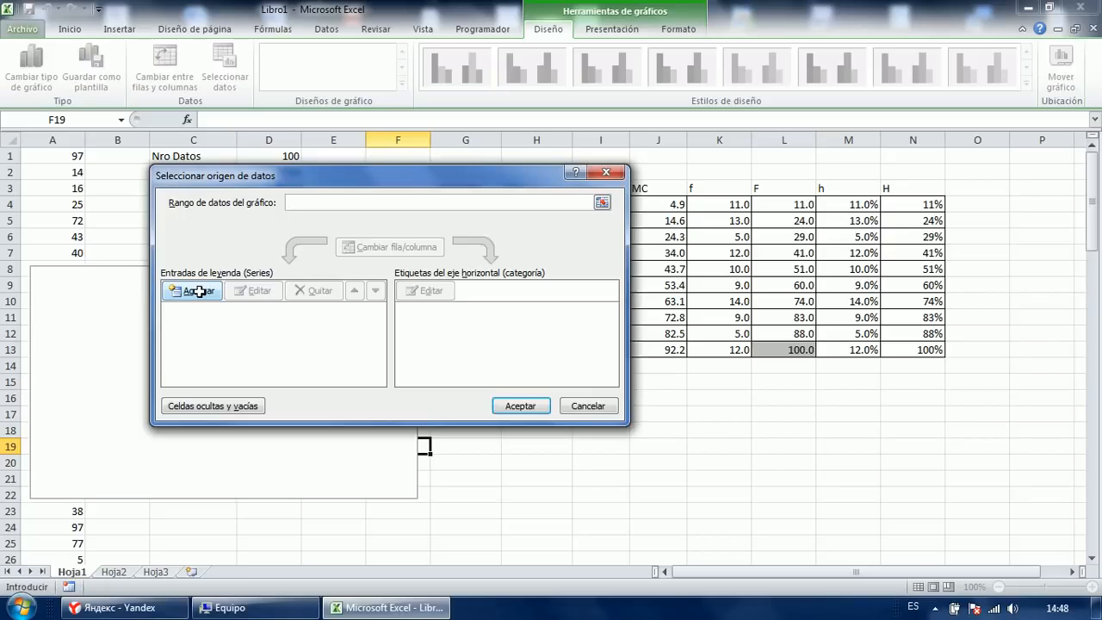
left_click(203, 285)
left_click_drag(606, 231, 418, 179)
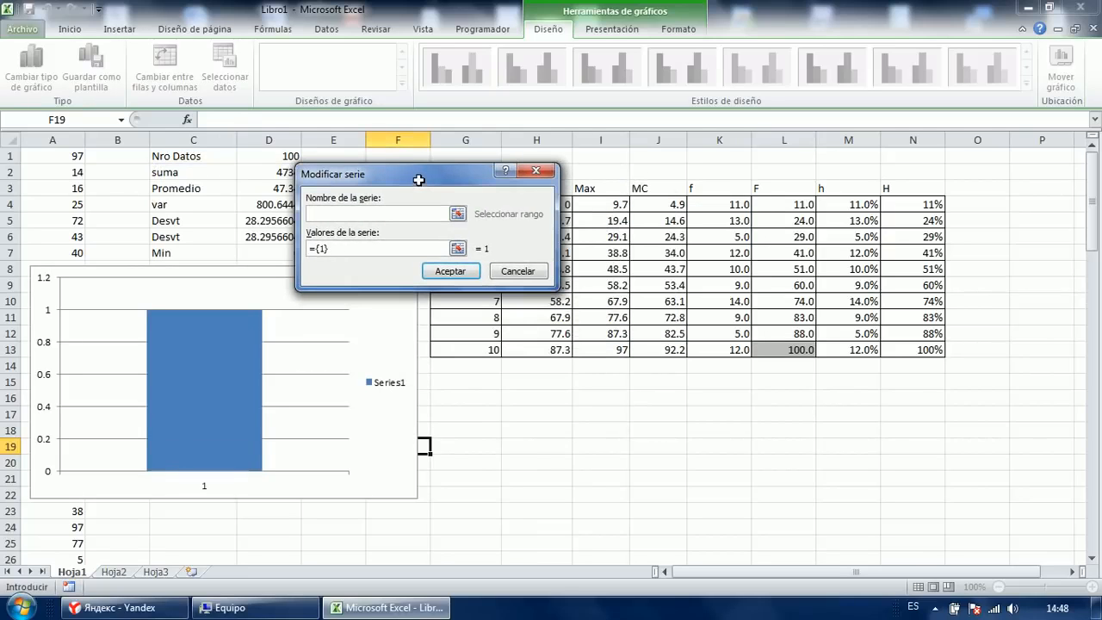
type(",kmjhgdfs")
key("Tab")
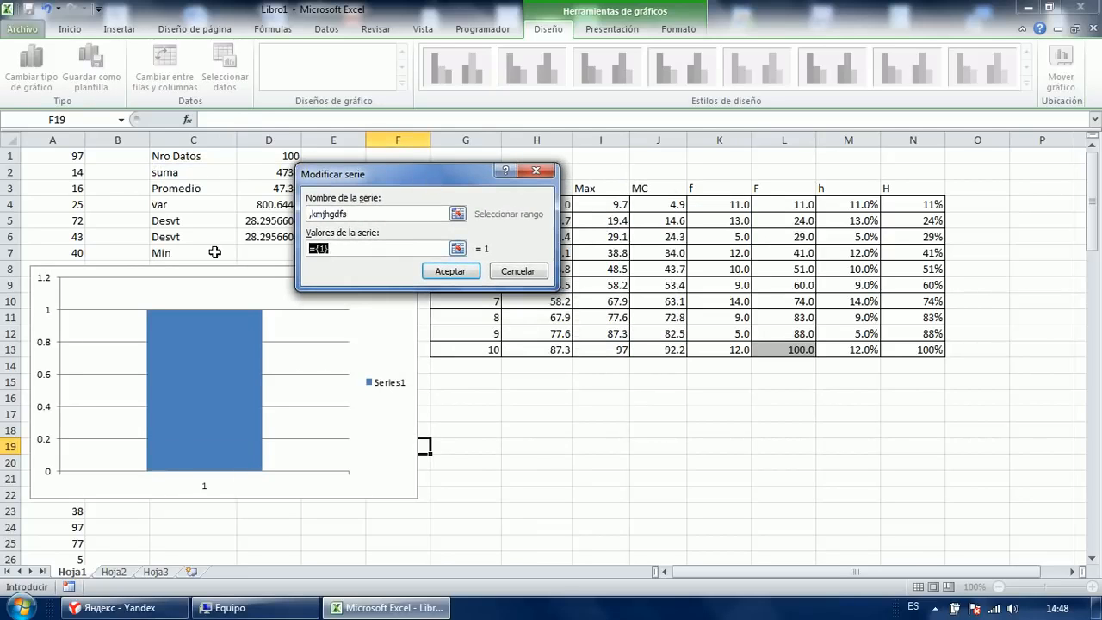
key("BackSpace")
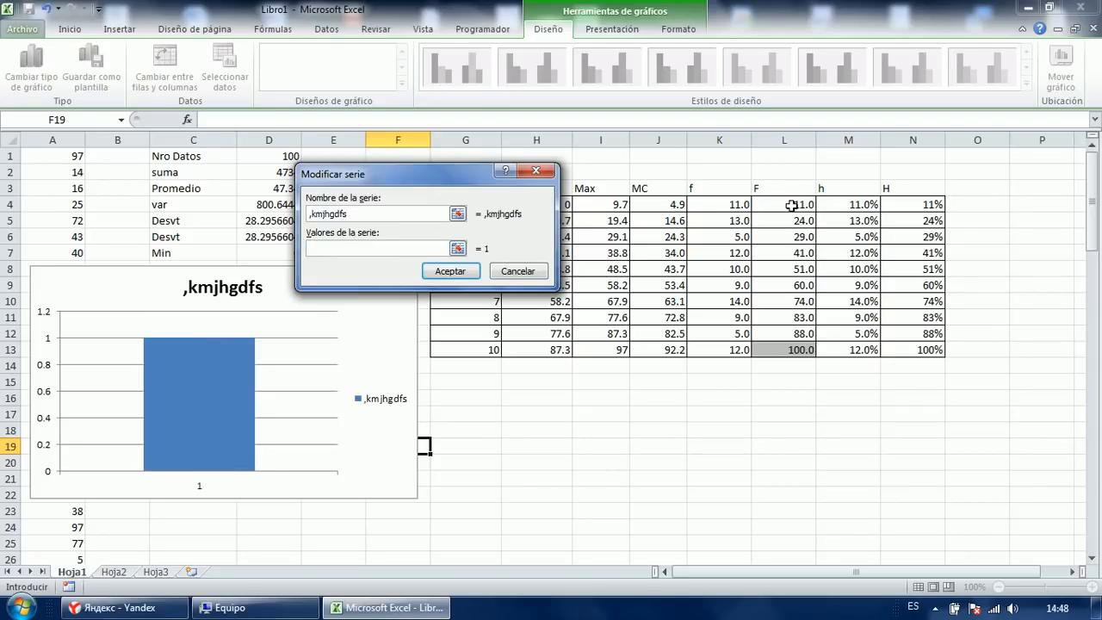
left_click_drag(733, 204, 729, 349)
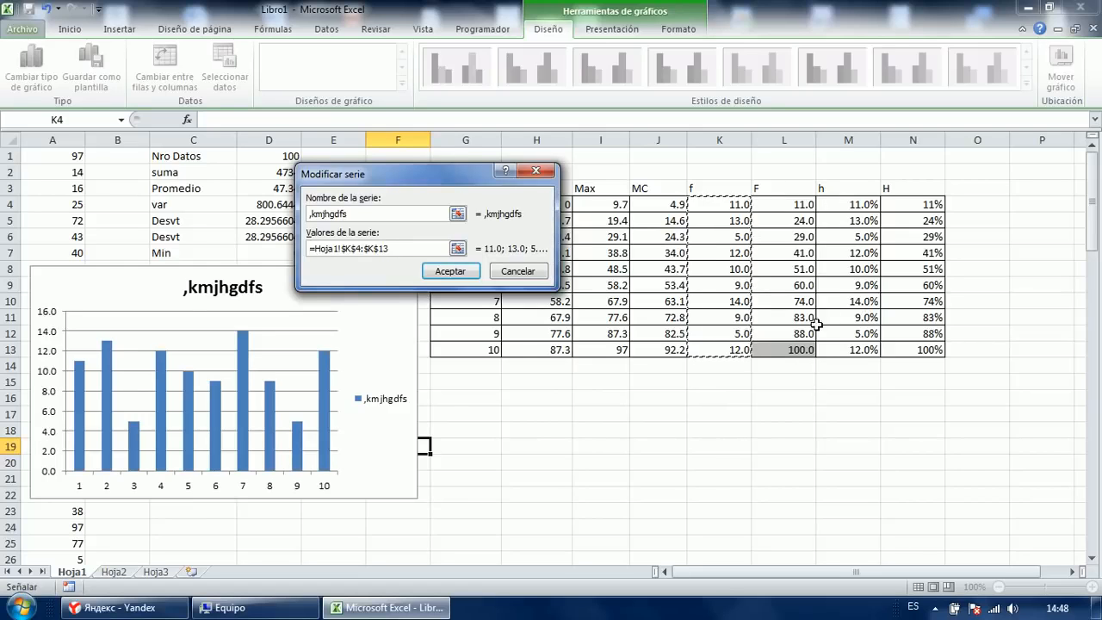
left_click(450, 270)
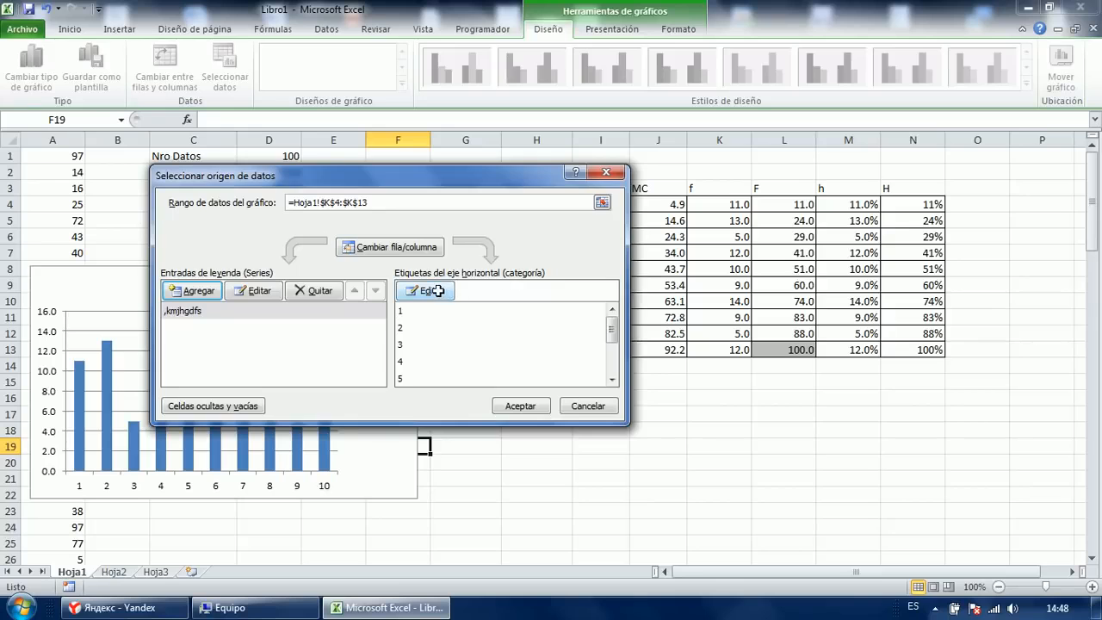
Set the axis labels to the MC values J4:J13, confirm, and reposition the chart.
left_click(437, 291)
left_click(647, 204)
left_click_drag(647, 204, 659, 349)
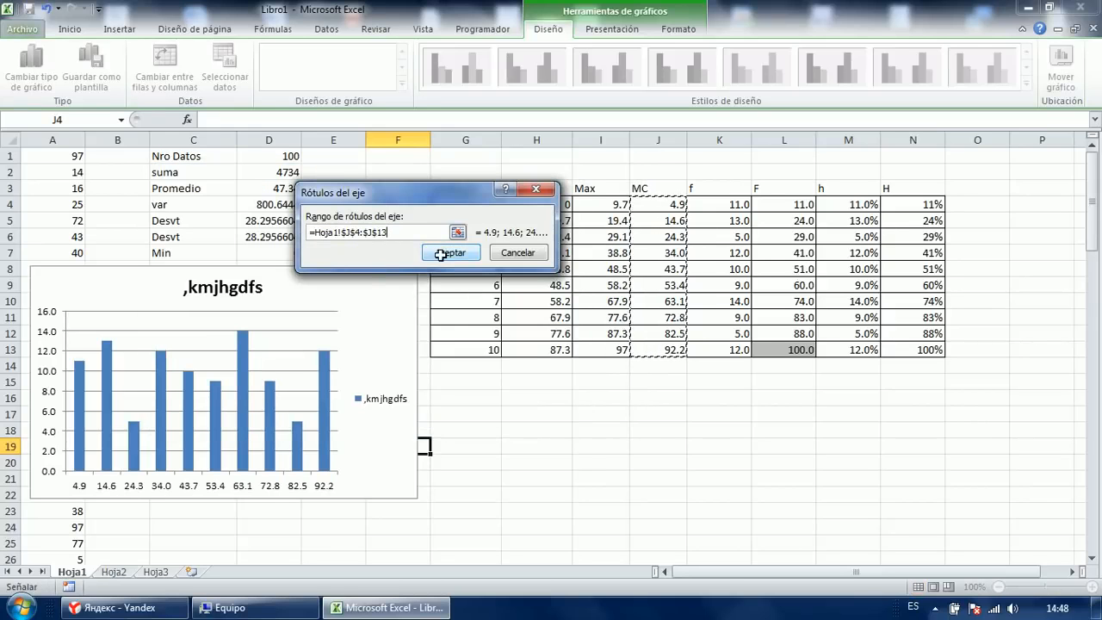
left_click(438, 256)
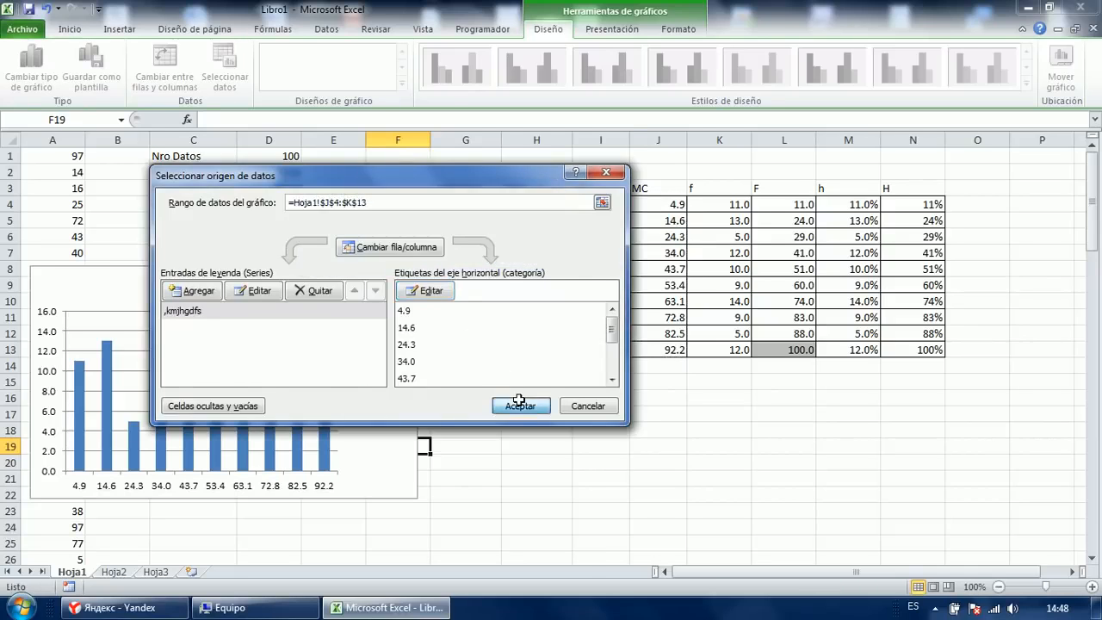
left_click(518, 402)
left_click_drag(298, 311, 424, 330)
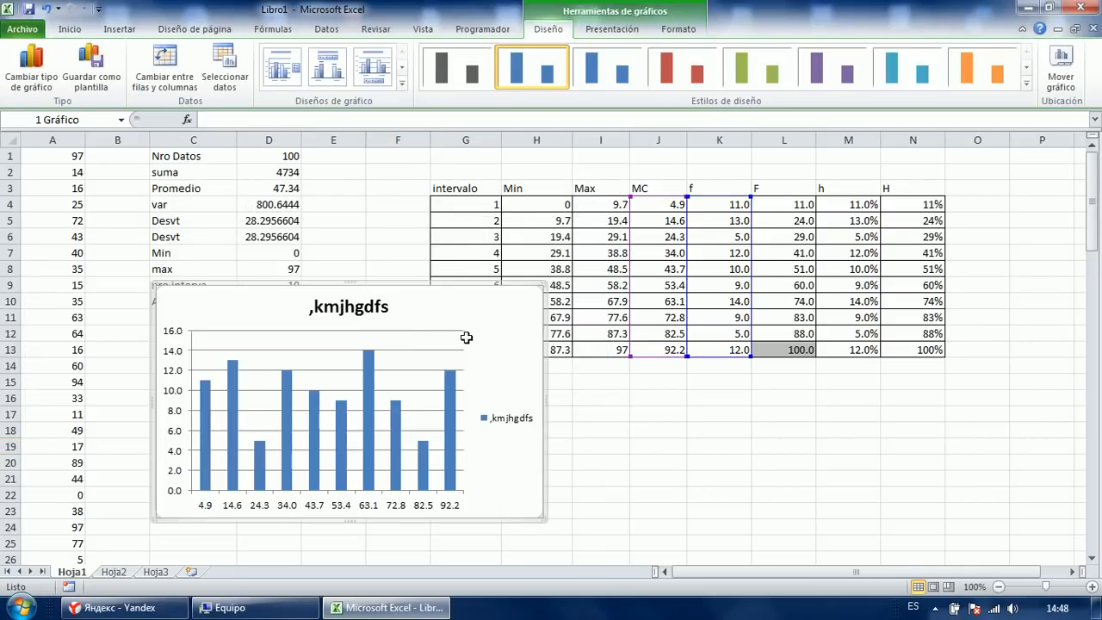
Set the bar series gap width to 0% and fill the bars solid light grey.
right_click(471, 311)
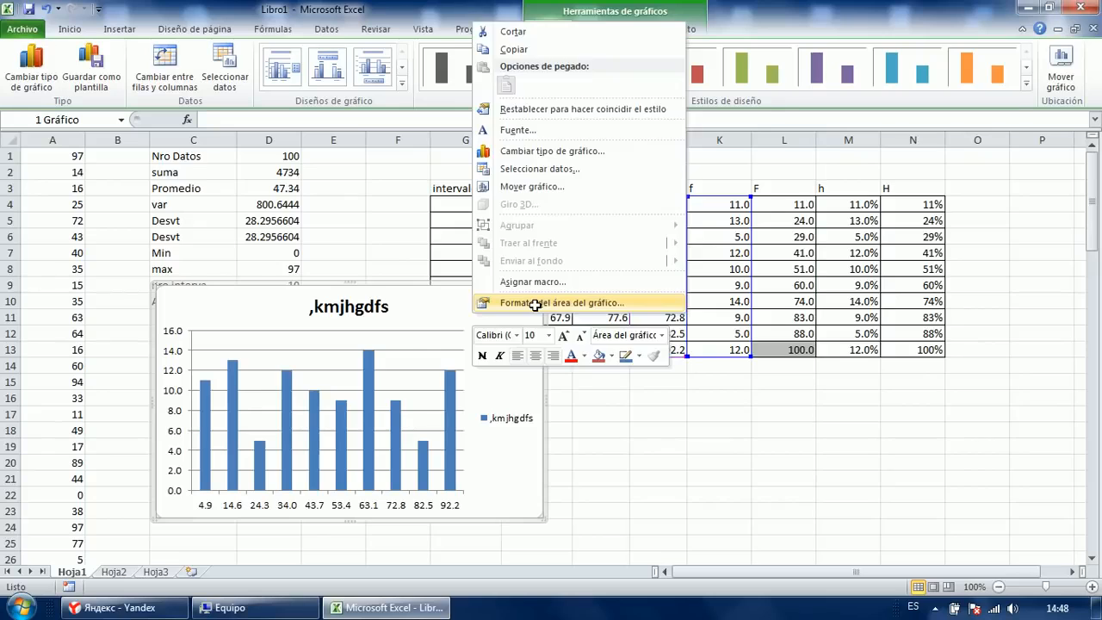
left_click(535, 304)
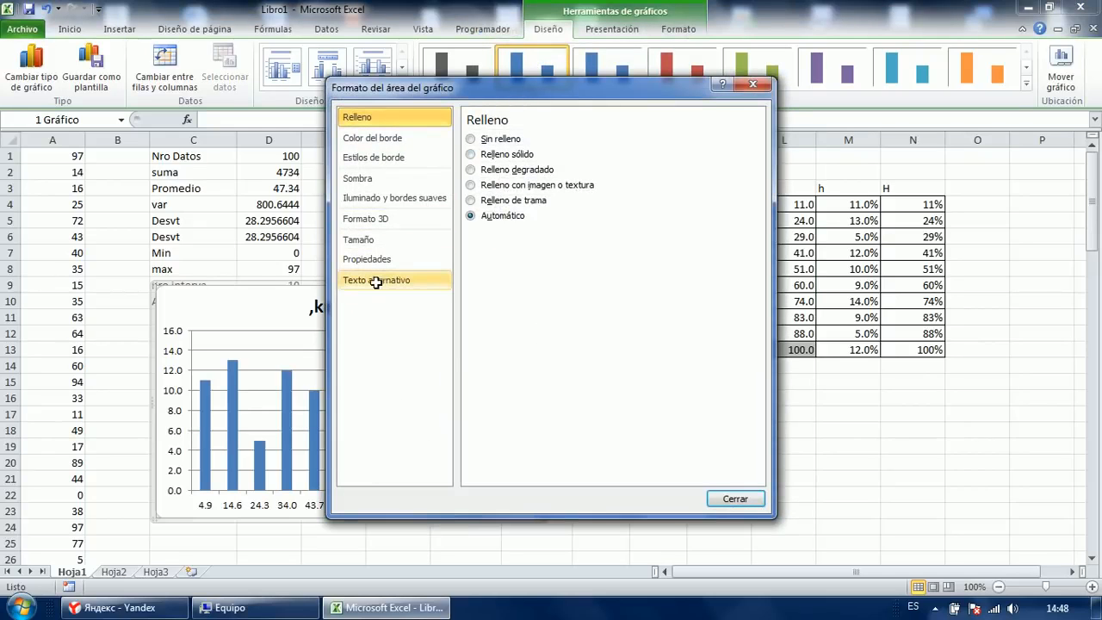
left_click(231, 402)
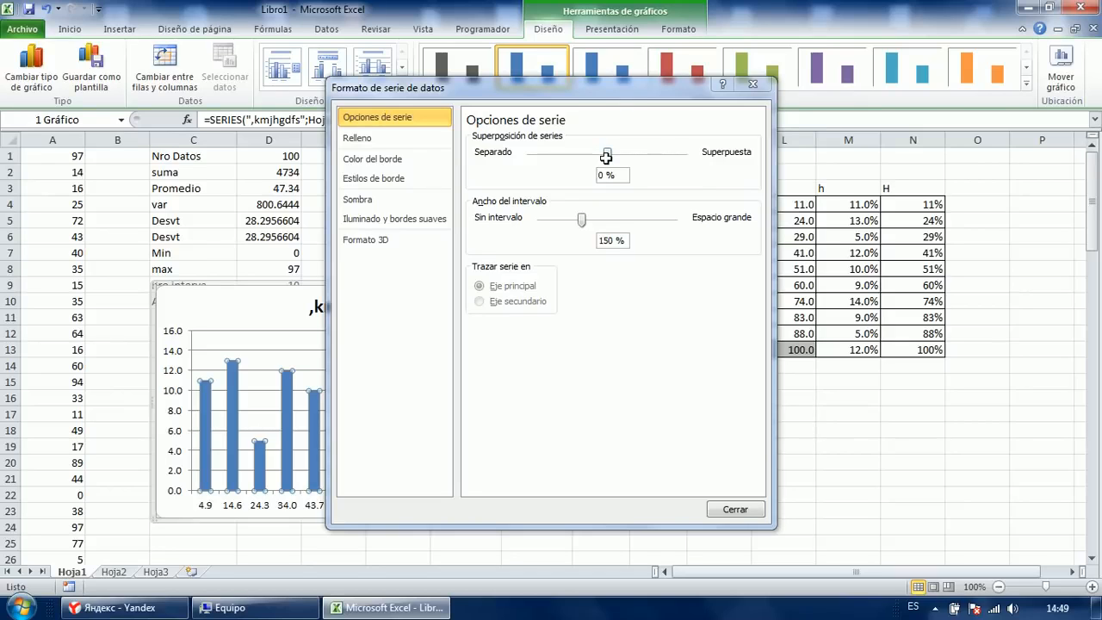
left_click_drag(583, 217, 540, 219)
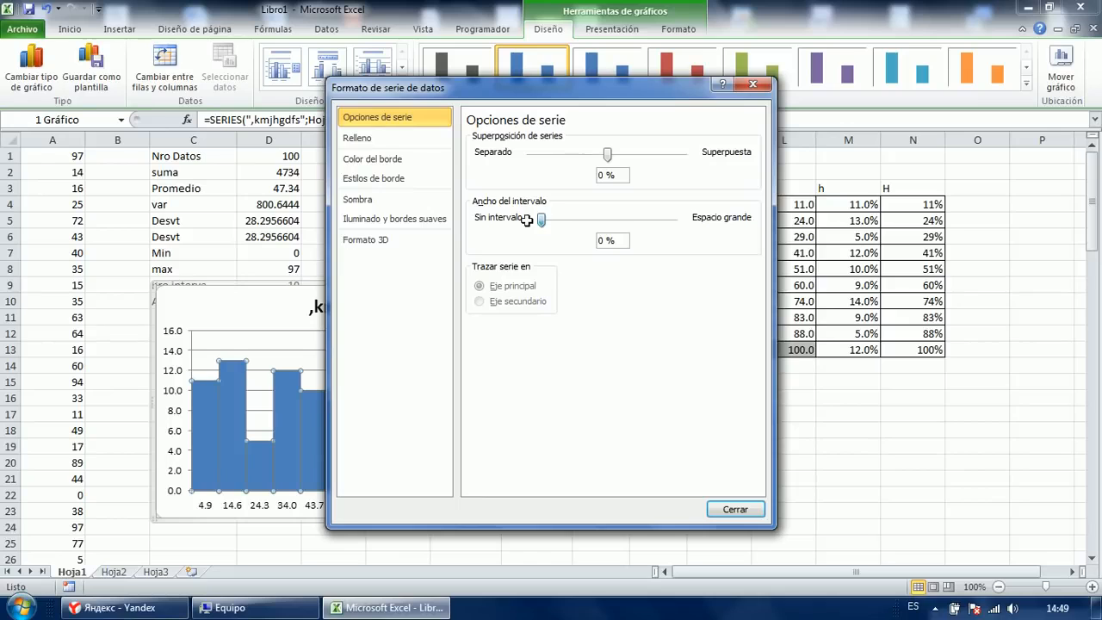
left_click(389, 141)
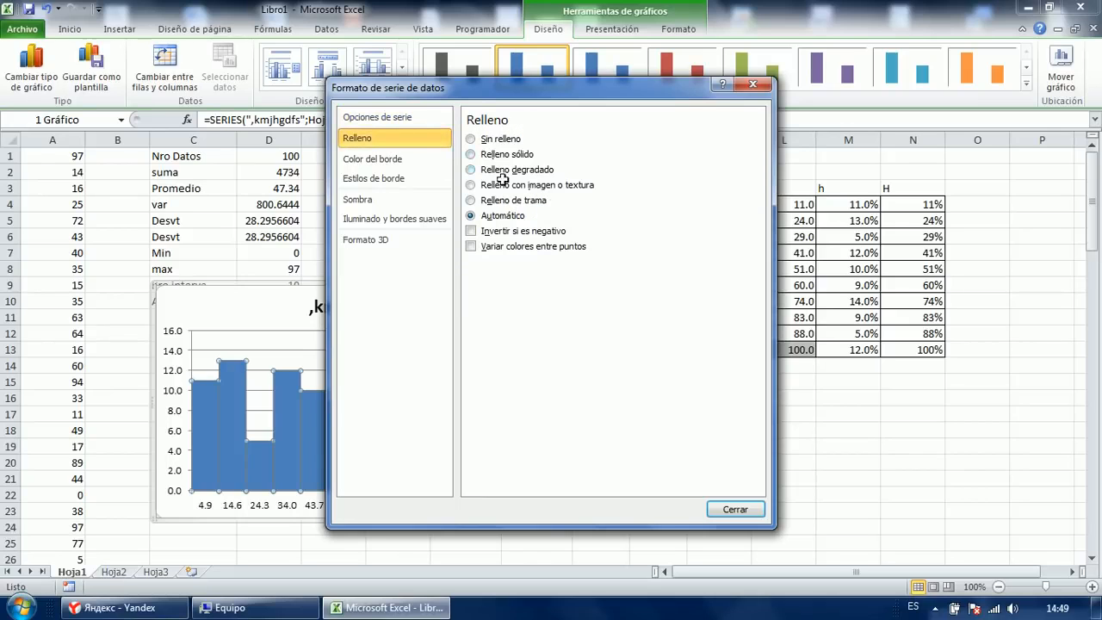
left_click(493, 154)
left_click(538, 281)
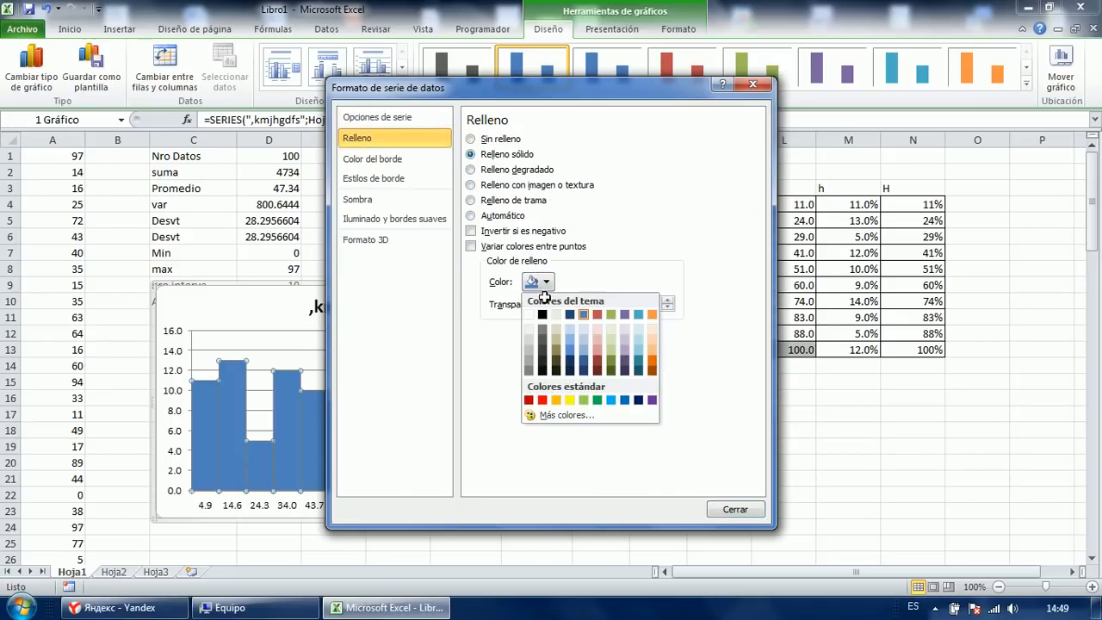
left_click(530, 343)
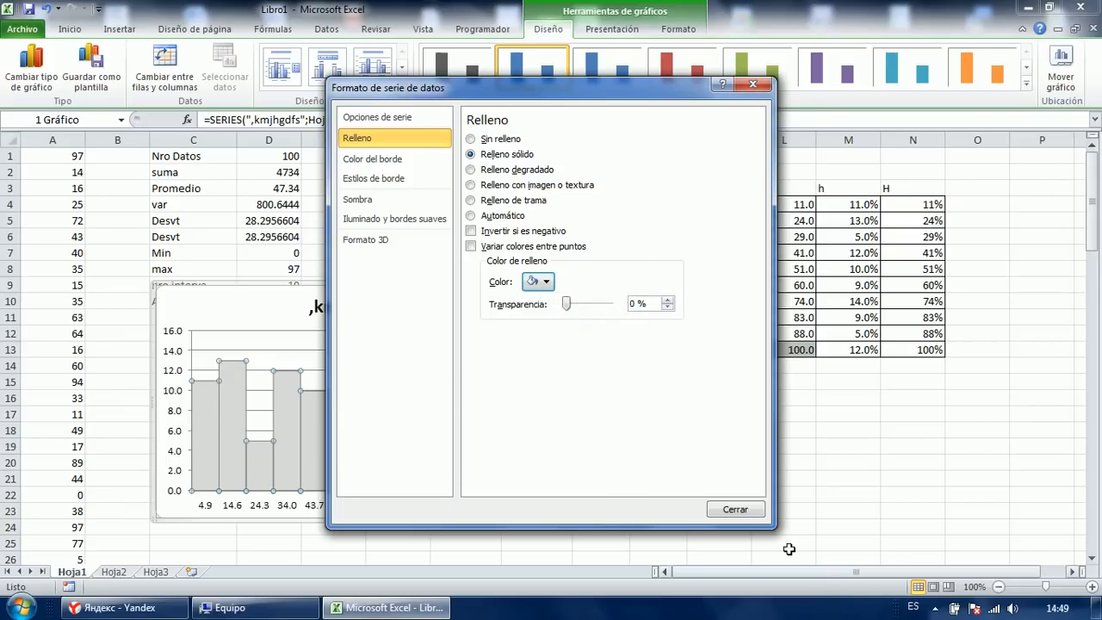
left_click(736, 510)
left_click(660, 498)
Give the bars a solid black outline, then move the chart up and left.
left_click(421, 445)
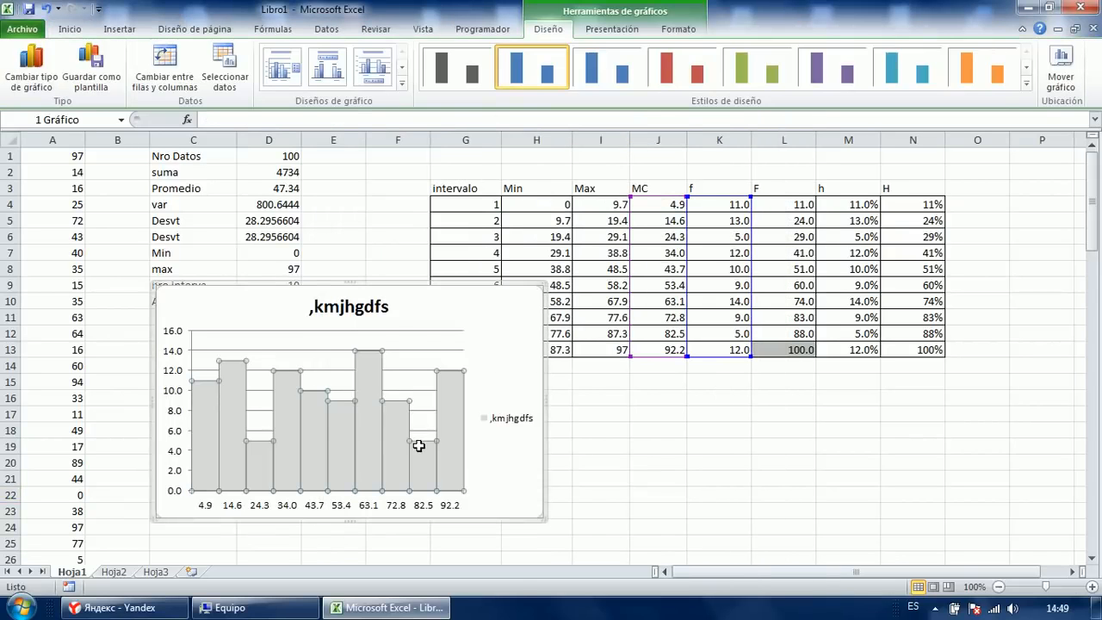
right_click(372, 443)
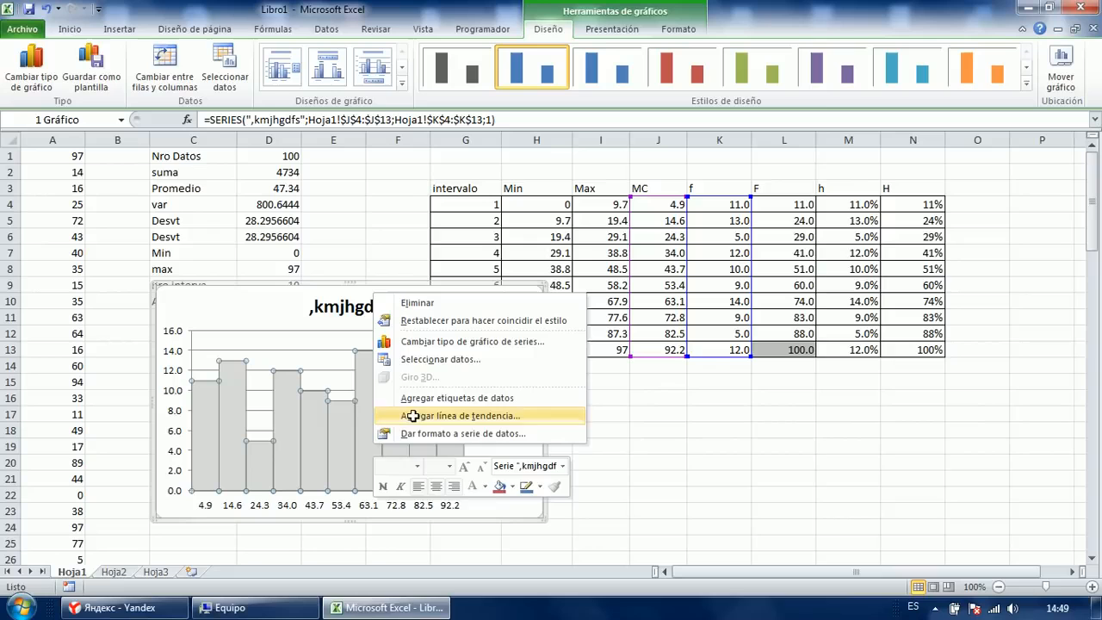
right_click(336, 427)
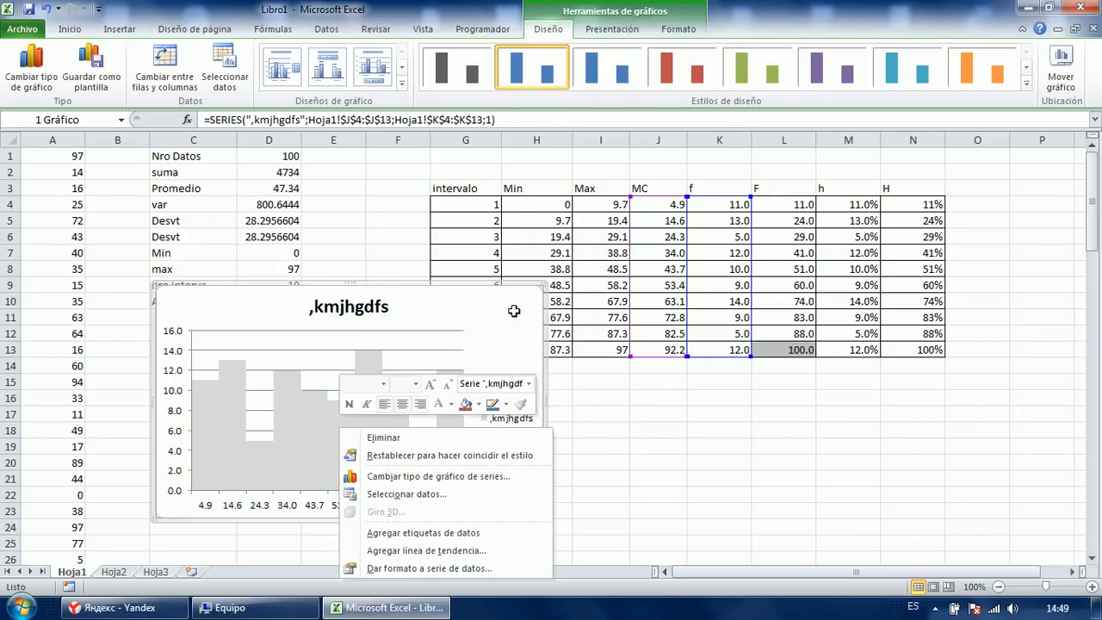
right_click(509, 314)
left_click(525, 308)
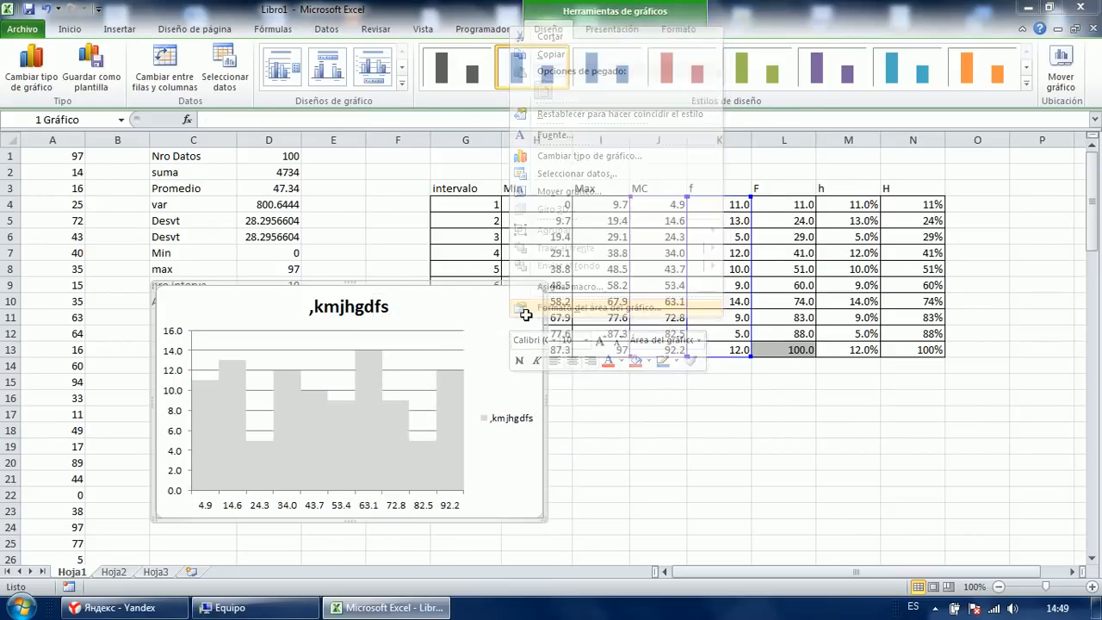
left_click(268, 463)
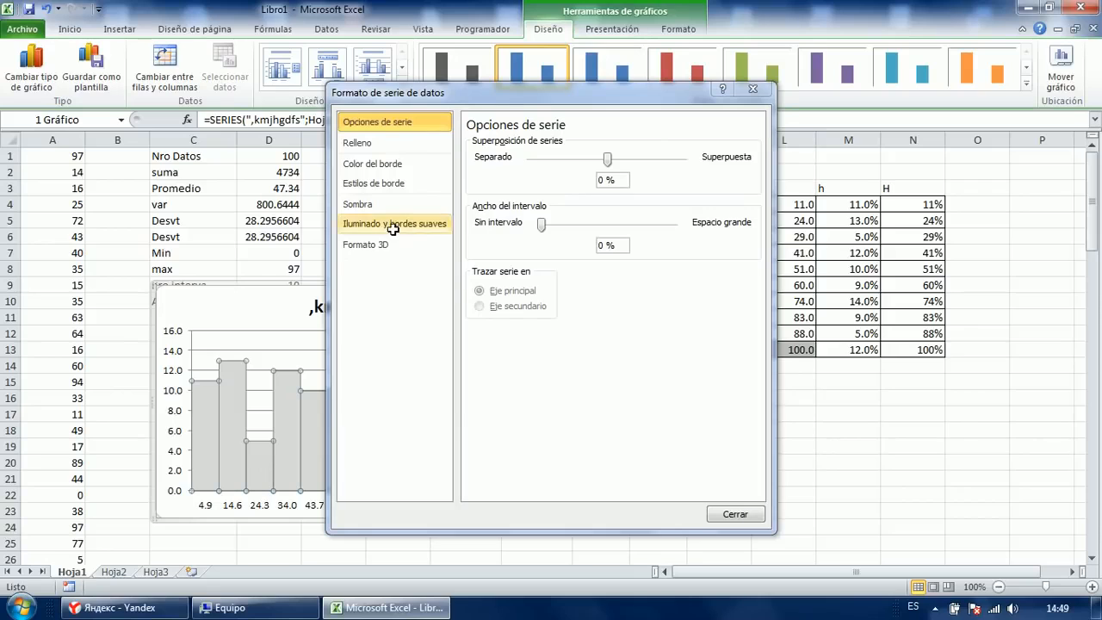
left_click(391, 164)
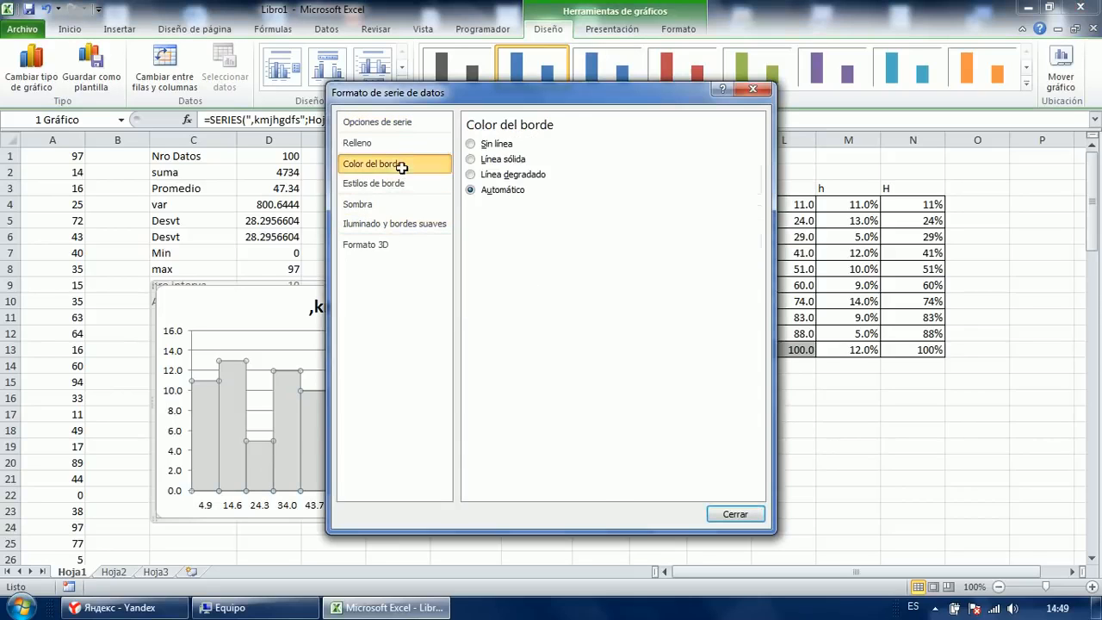
left_click(503, 160)
left_click(524, 210)
left_click(532, 244)
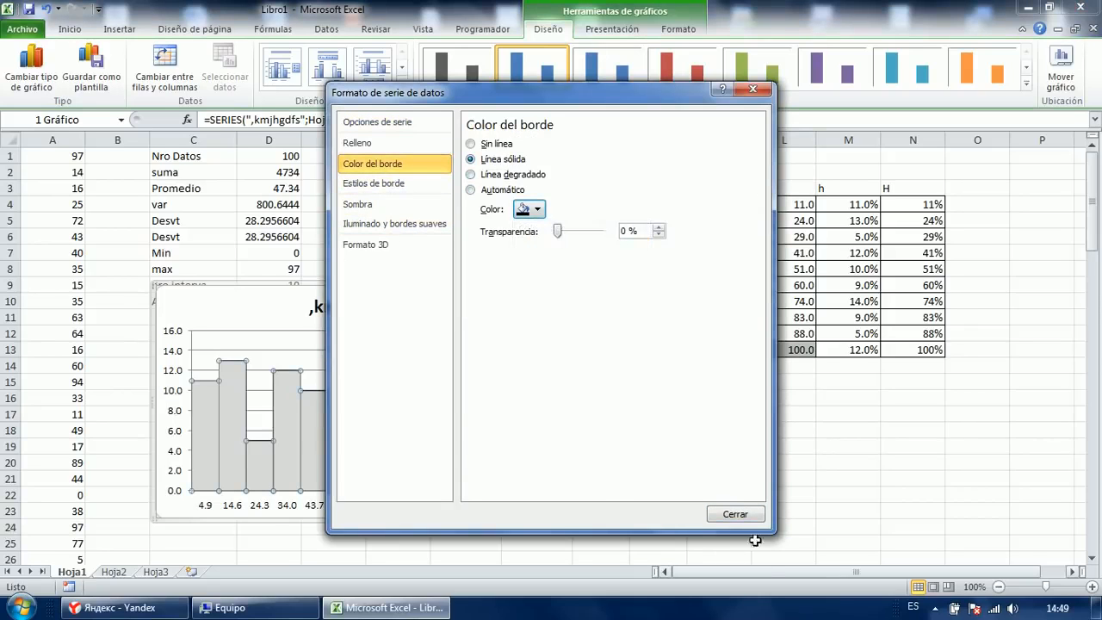
left_click(735, 514)
left_click(650, 465)
left_click_drag(478, 361, 398, 295)
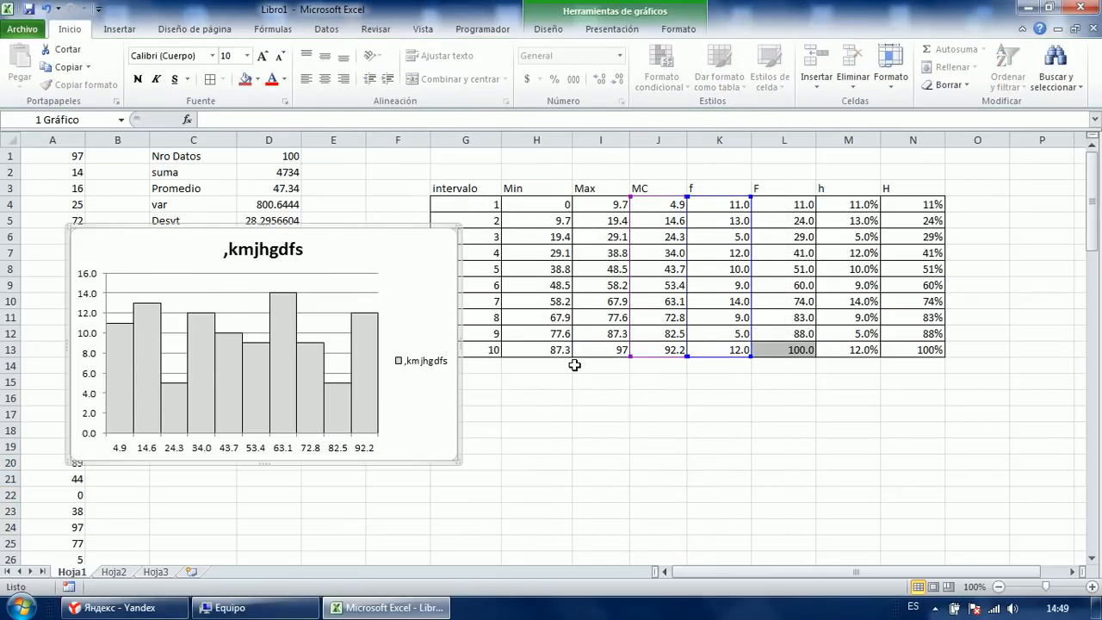
Reposition the bar chart so it sits over the table.
left_click(542, 409)
left_click(693, 395)
left_click(364, 353)
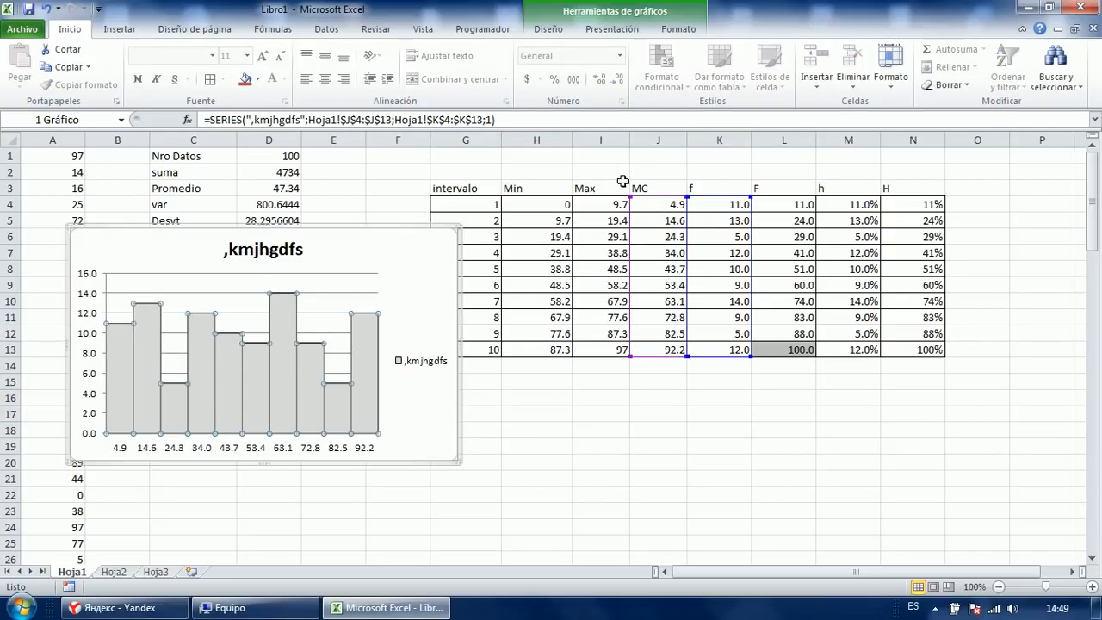
left_click_drag(427, 265, 398, 270)
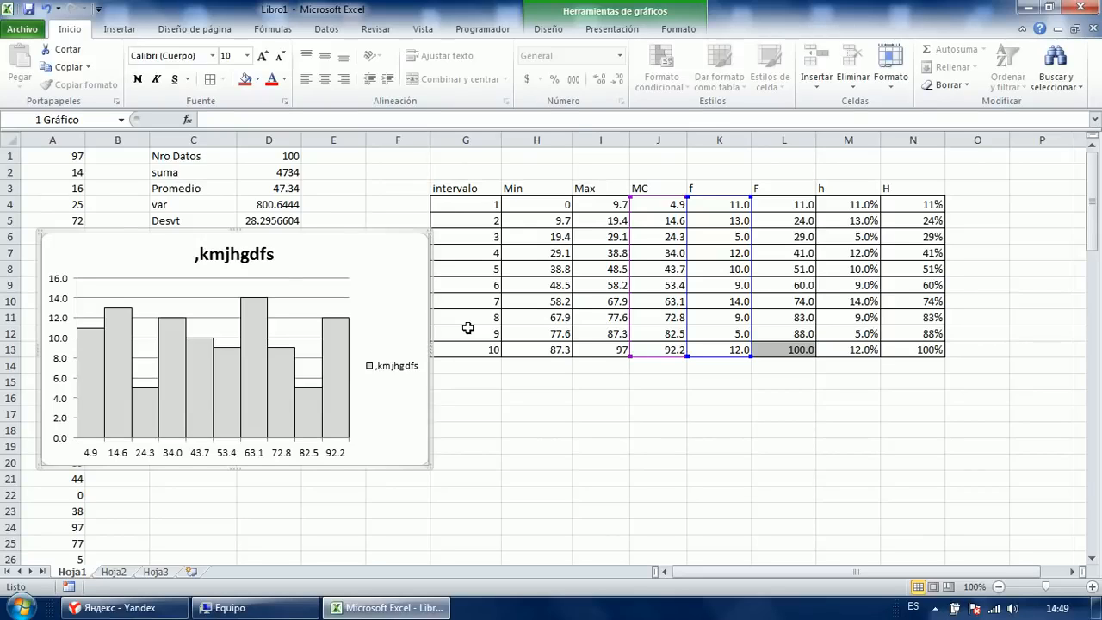
left_click_drag(373, 288, 526, 283)
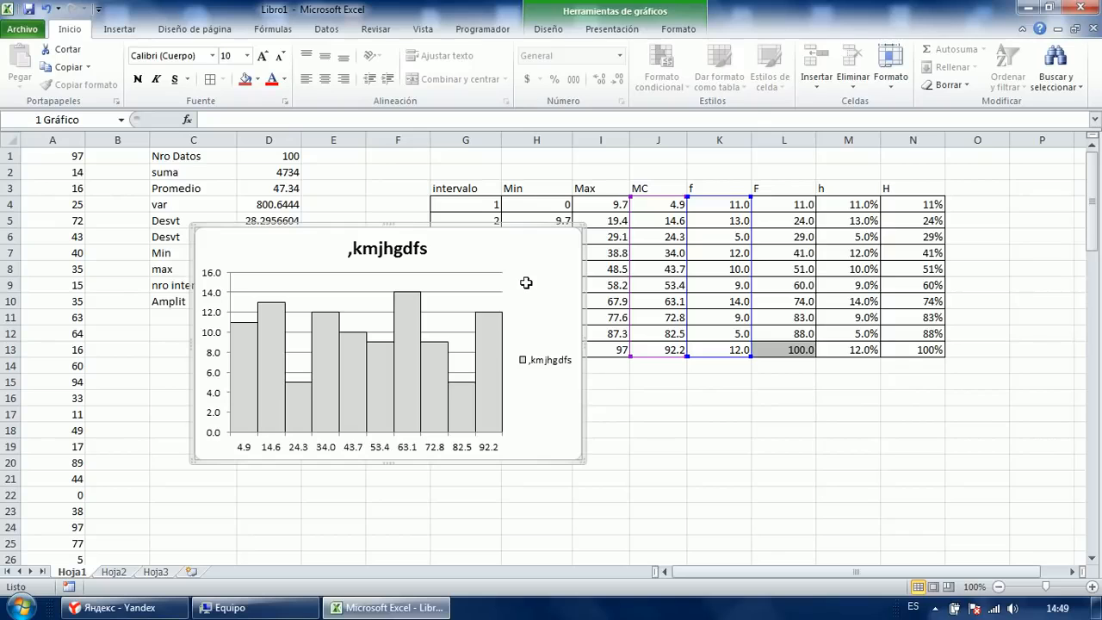
left_click(666, 411)
left_click(500, 300)
left_click(693, 448)
scroll(694, 448, "up", 9)
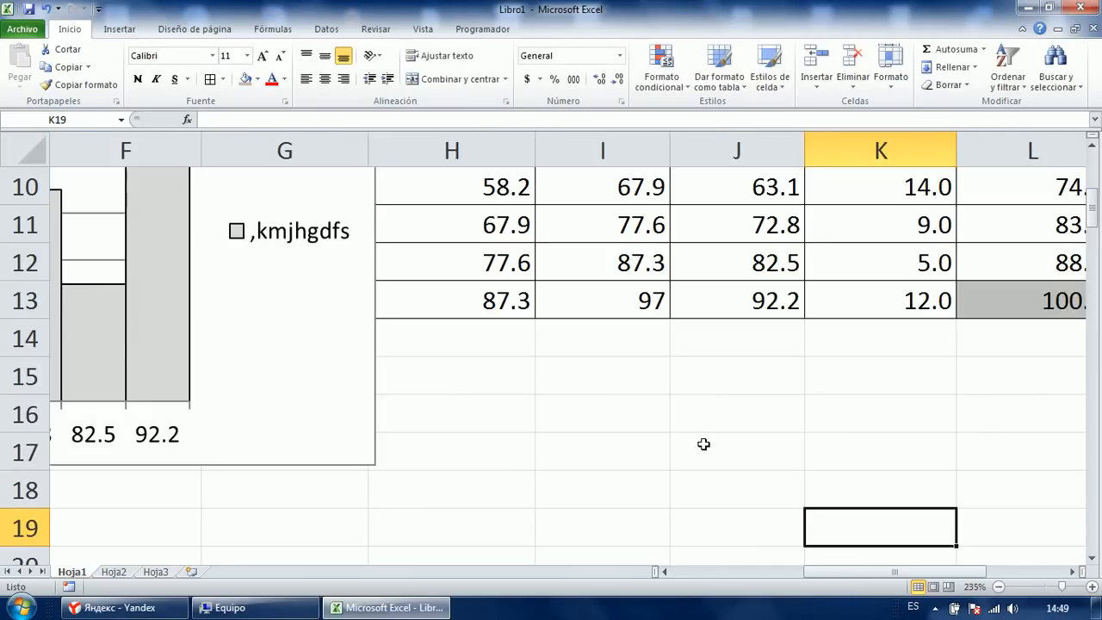
scroll(781, 544, "right", 2)
scroll(742, 420, "down", 2)
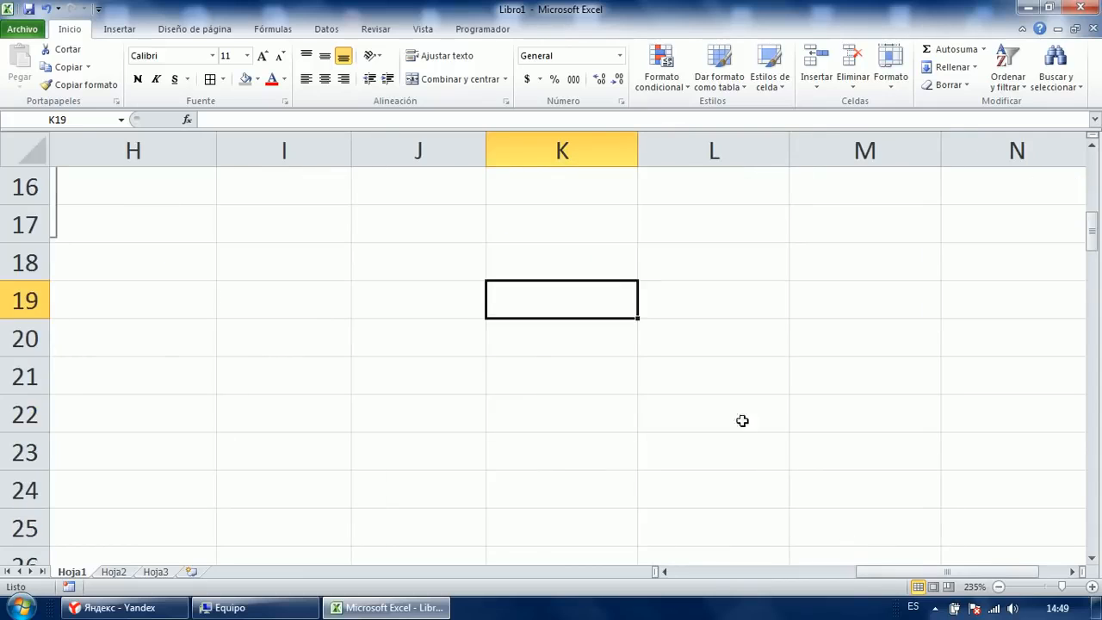
left_click_drag(639, 152, 801, 155)
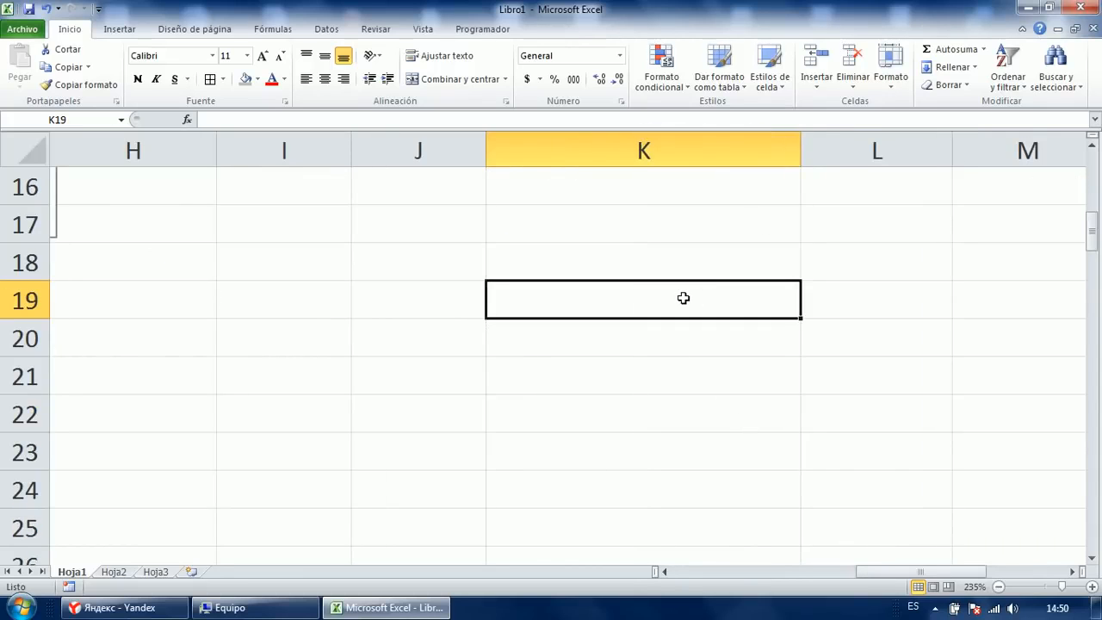
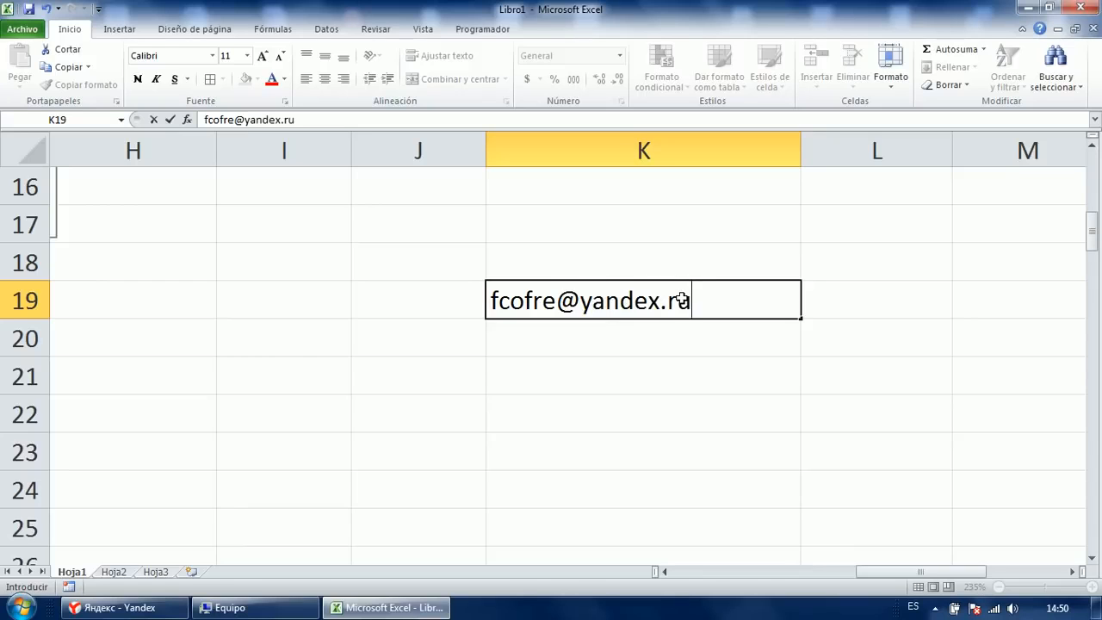
key("Return")
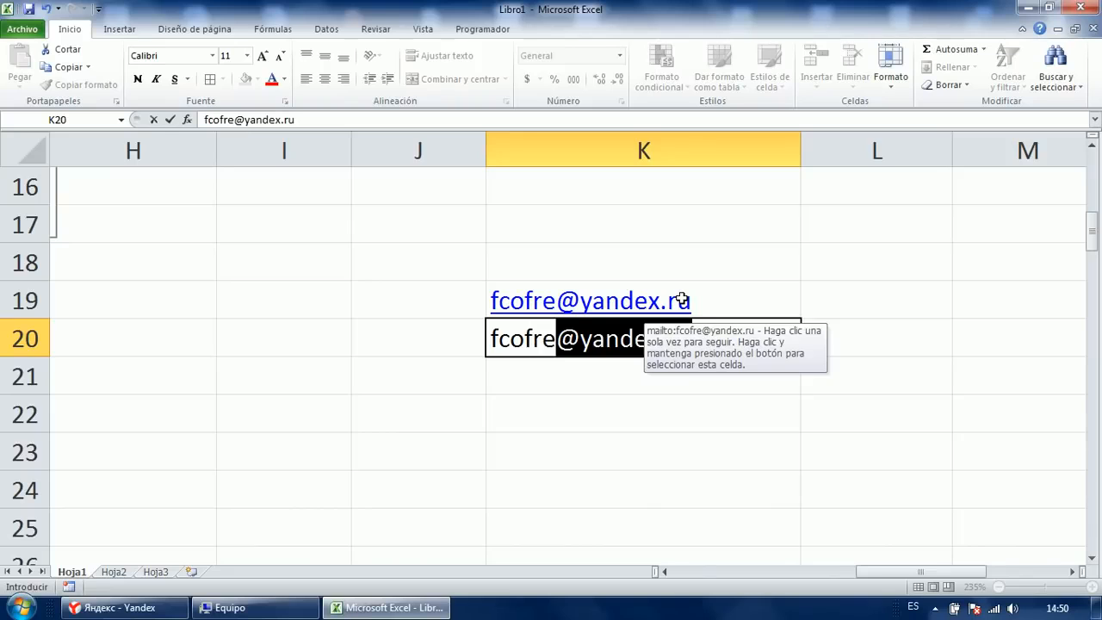
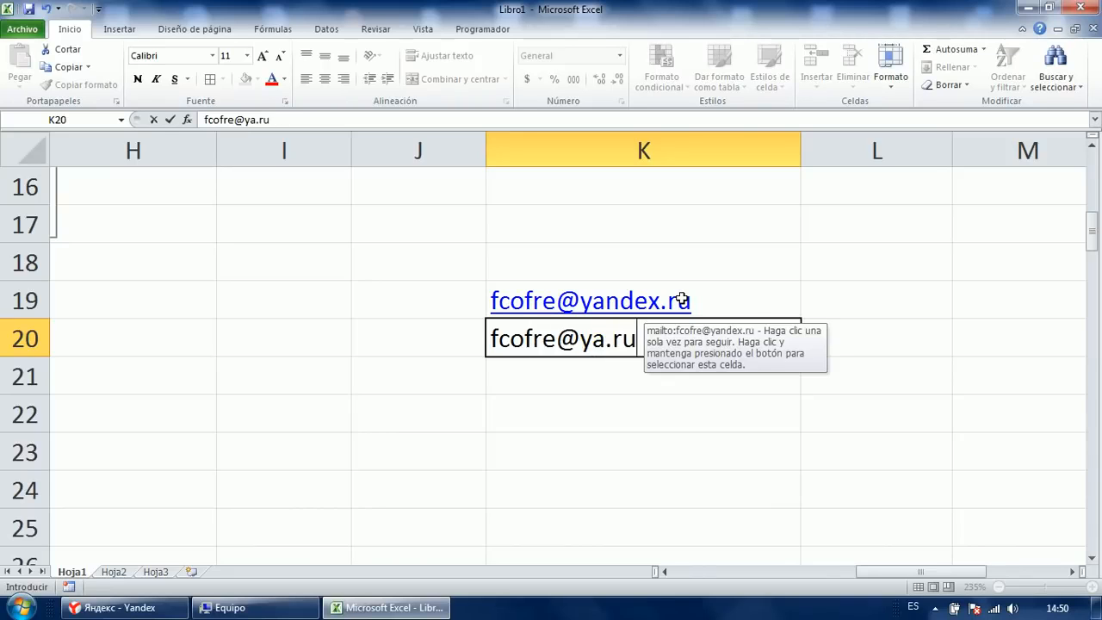
key("Return")
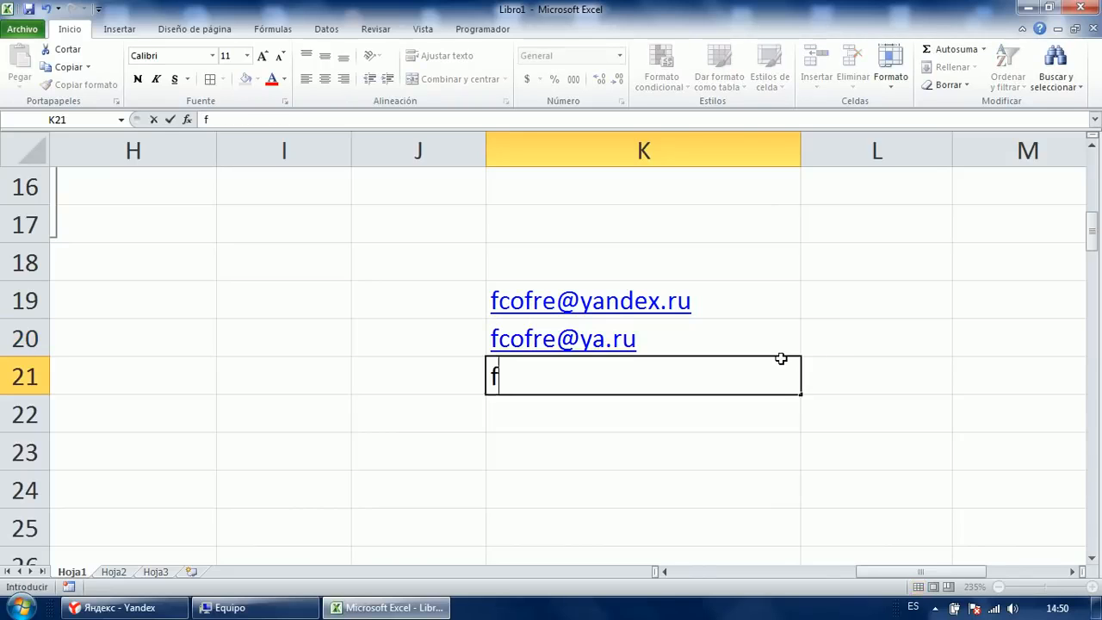
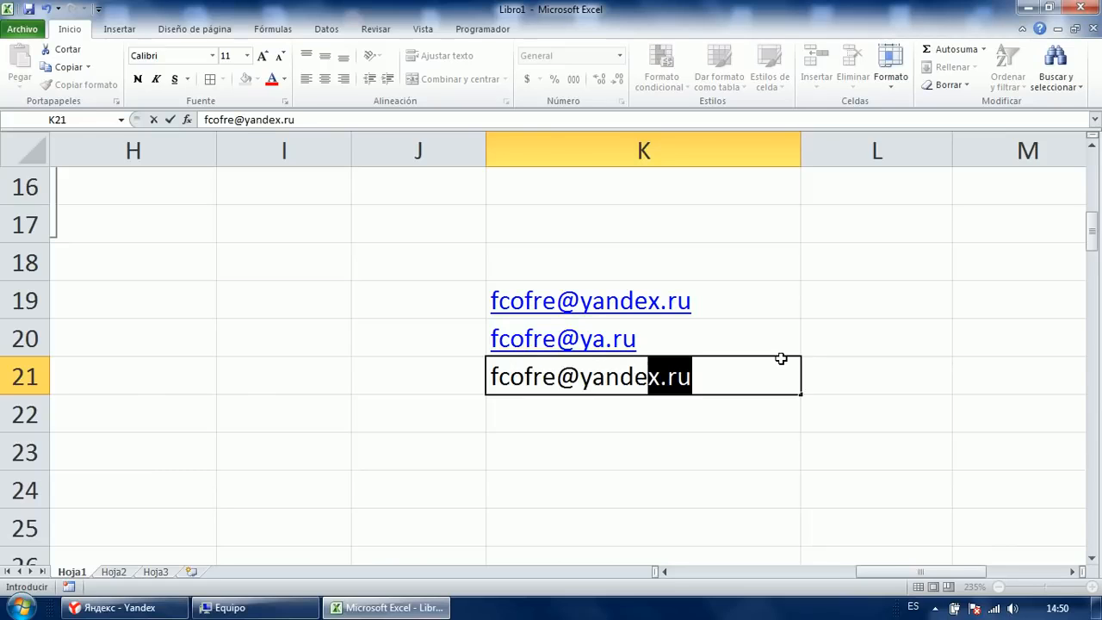
key("Return")
Select the three addresses in K19:K21.
key("Up")
key("Up")
key("Up")
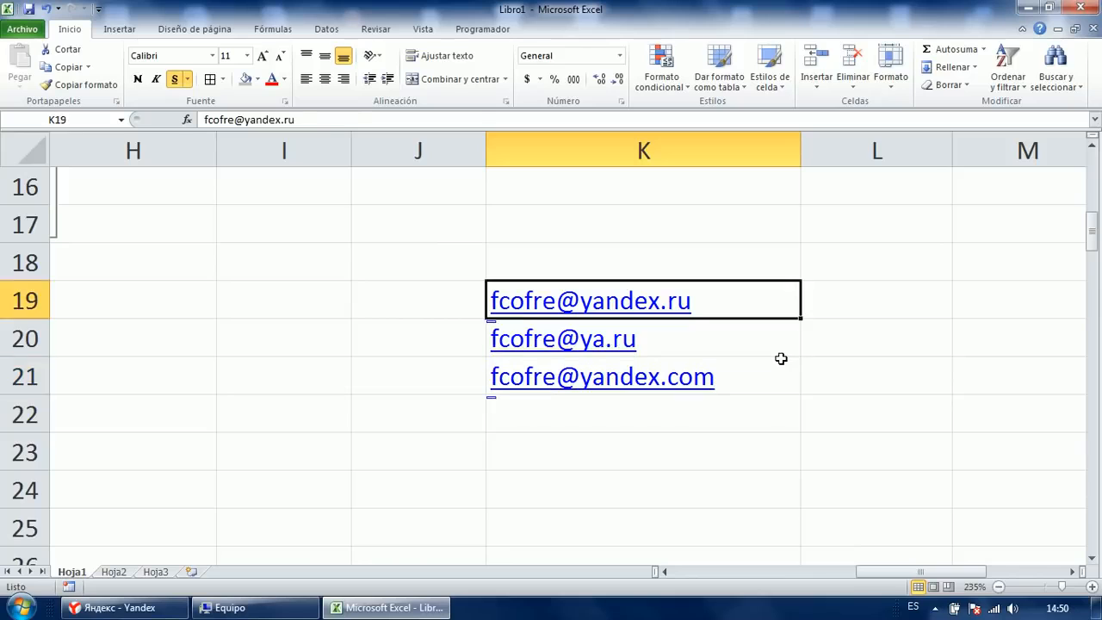
left_click(781, 358, "shift")
left_click(692, 440)
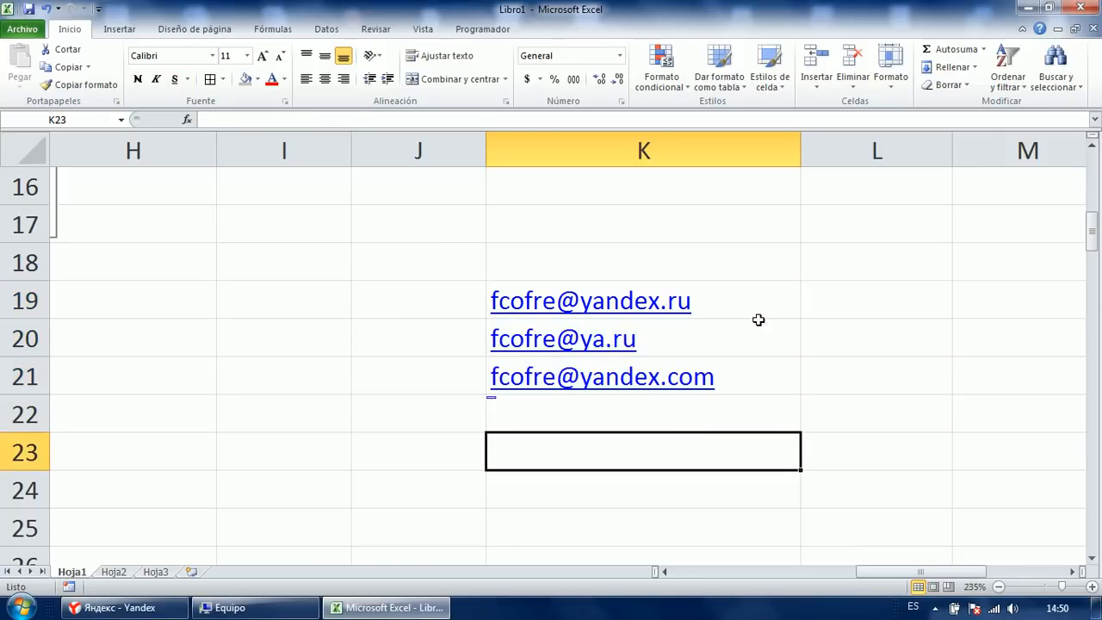
key("Up")
key("Up")
key("shift+Up")
key("shift+Up")
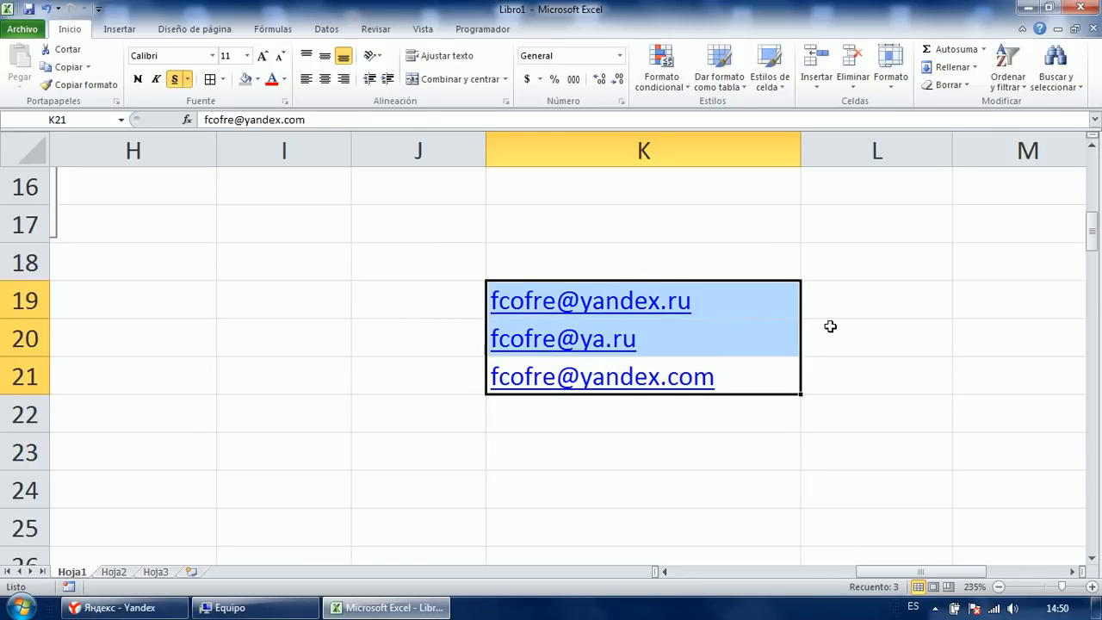
Open a new blank workbook, Libro2.
left_click(450, 352)
left_click(489, 437)
left_click(398, 455)
left_click(374, 336)
left_click(358, 287)
left_click(306, 305)
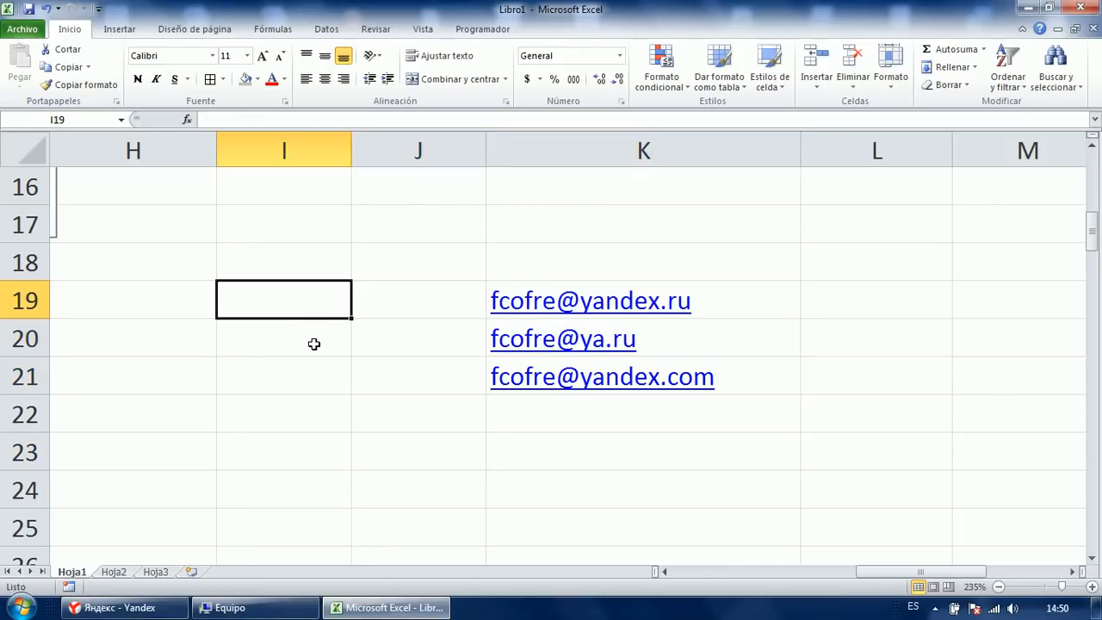
left_click(312, 448)
left_click(310, 479)
left_click(315, 366)
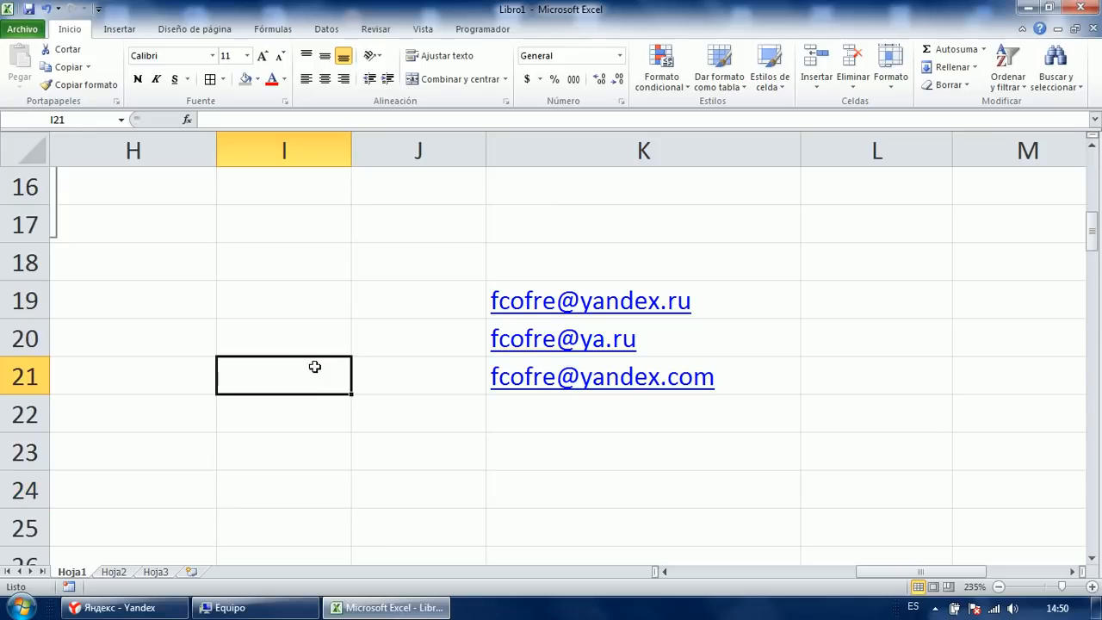
left_click(315, 341)
left_click(303, 301)
Select the sheet's cells and give them a light grey fill through Formato de celdas > Relleno.
left_click_drag(298, 370, 304, 307)
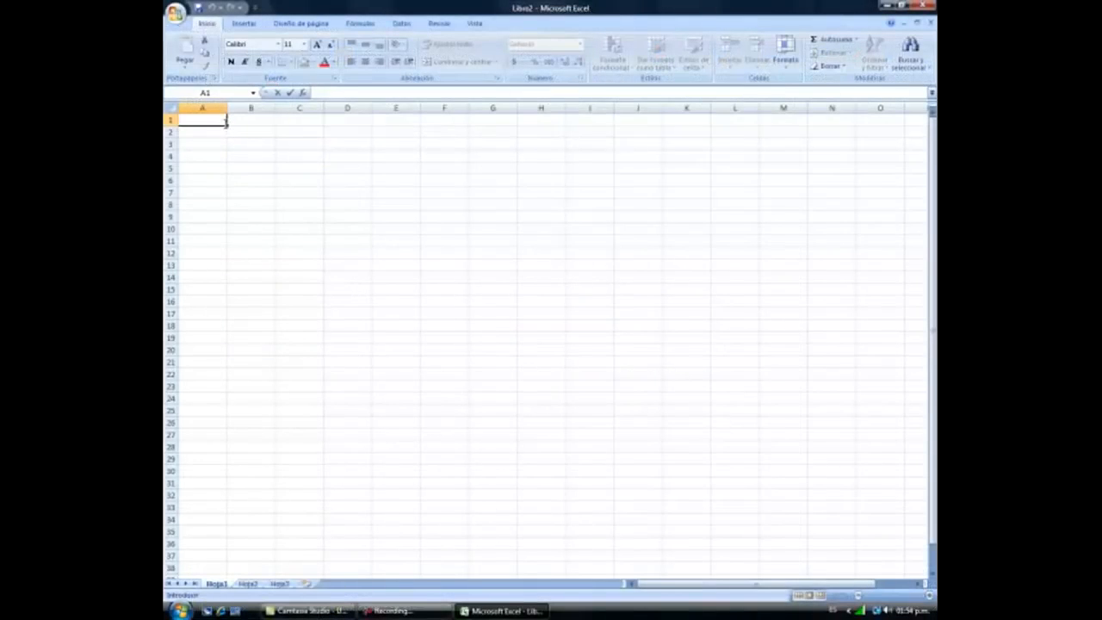
mouse_move(227, 124)
left_mouse_down()
mouse_move(270, 180)
mouse_move(467, 537)
mouse_move(465, 562)
left_mouse_up()
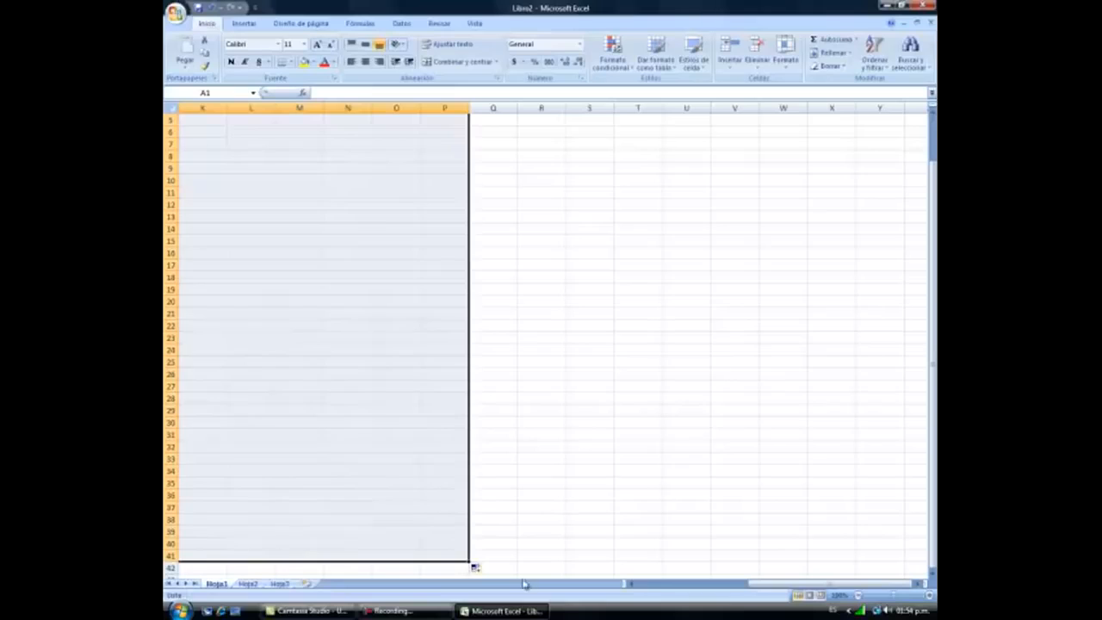
left_click_drag(786, 583, 564, 558)
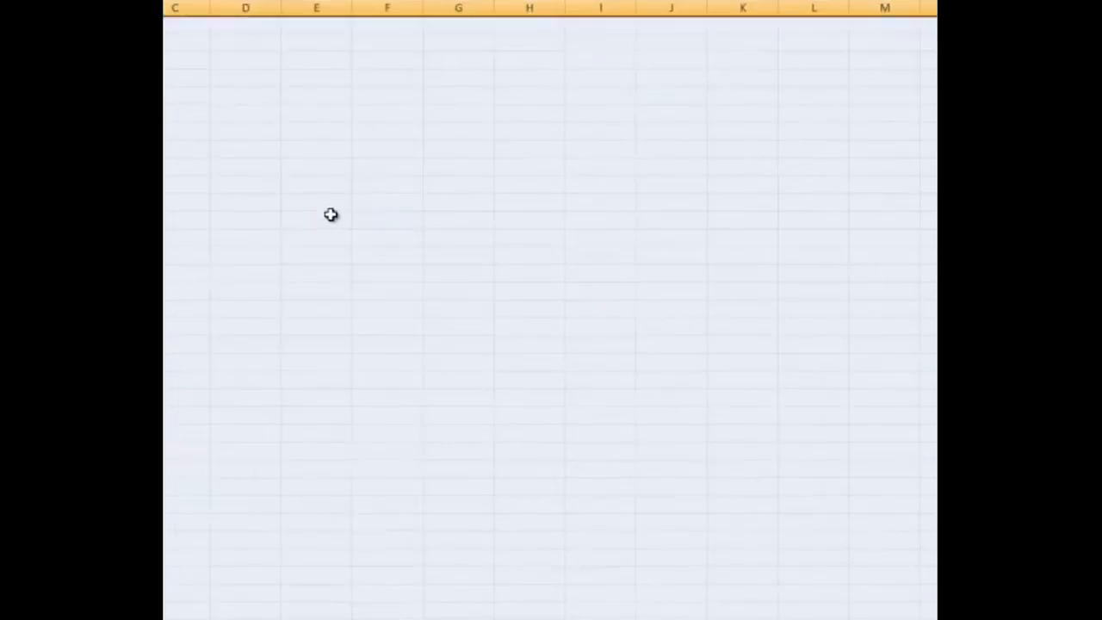
right_click(330, 215)
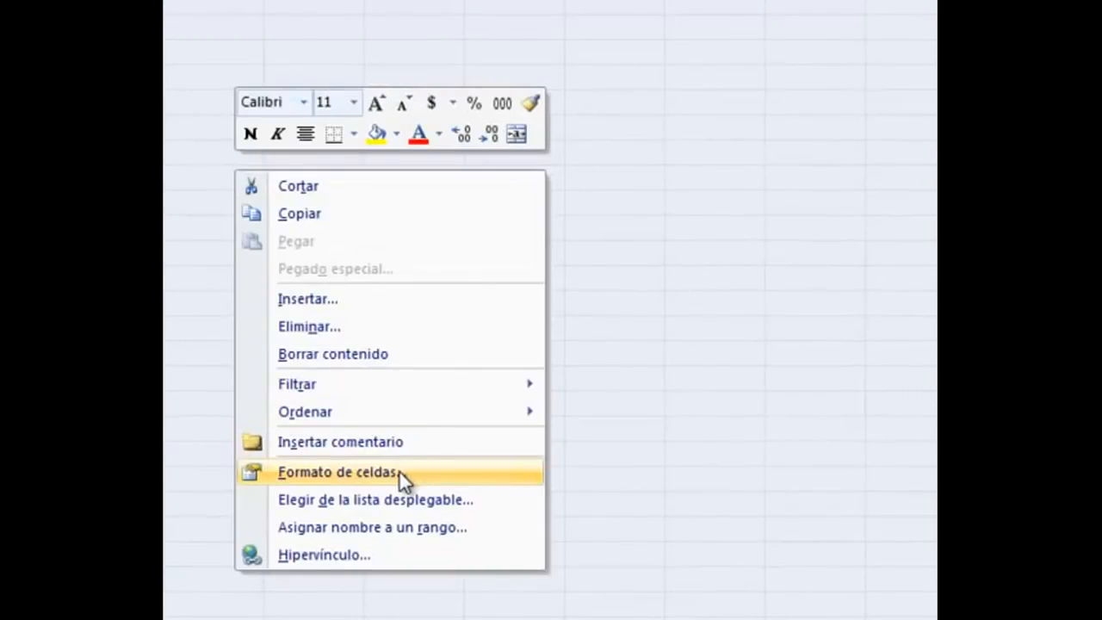
left_click(398, 470)
left_click(365, 221)
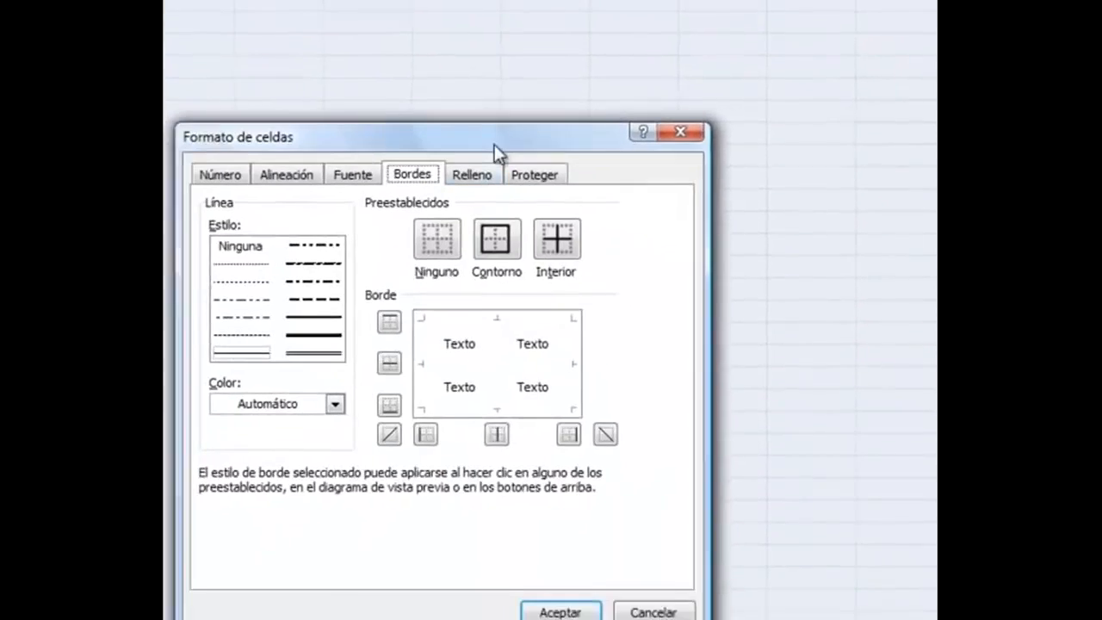
left_click(476, 164)
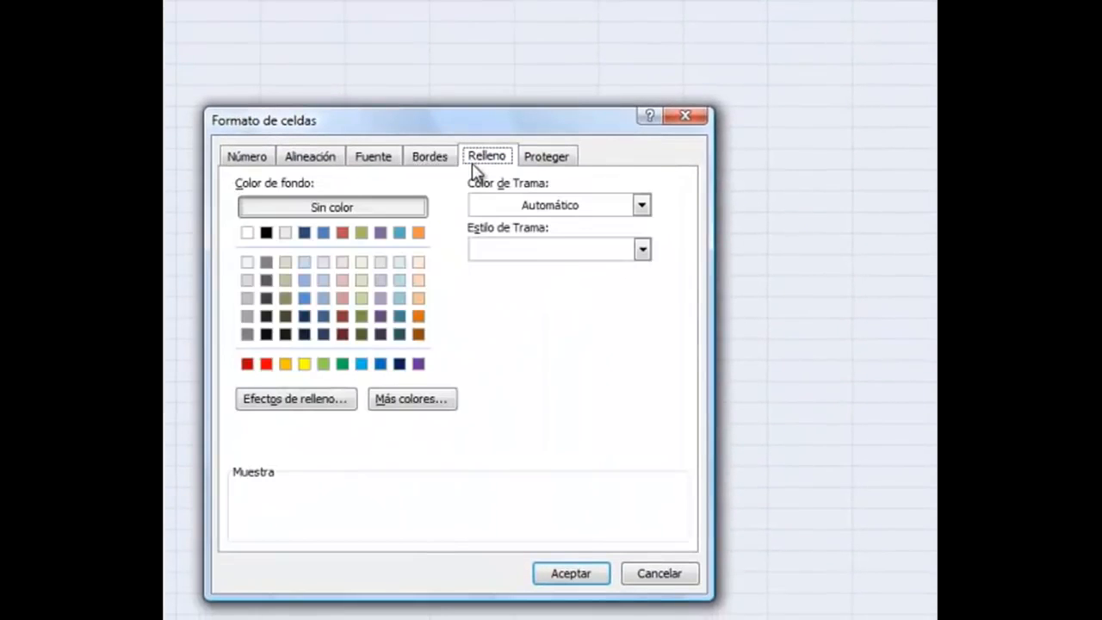
left_click(247, 280)
left_click(571, 572)
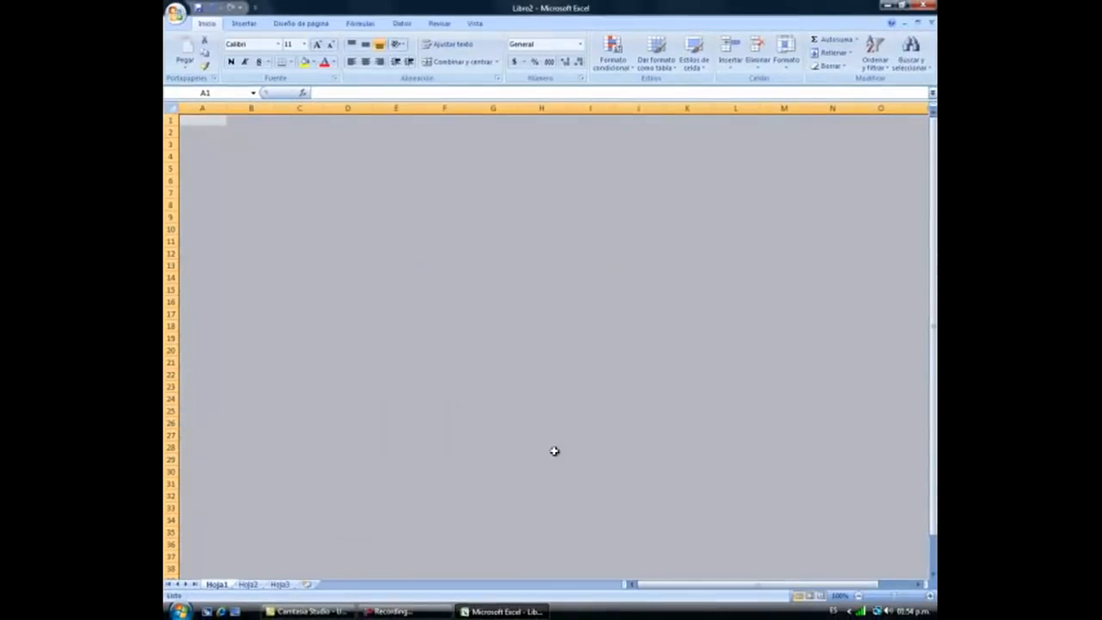
left_click(302, 190)
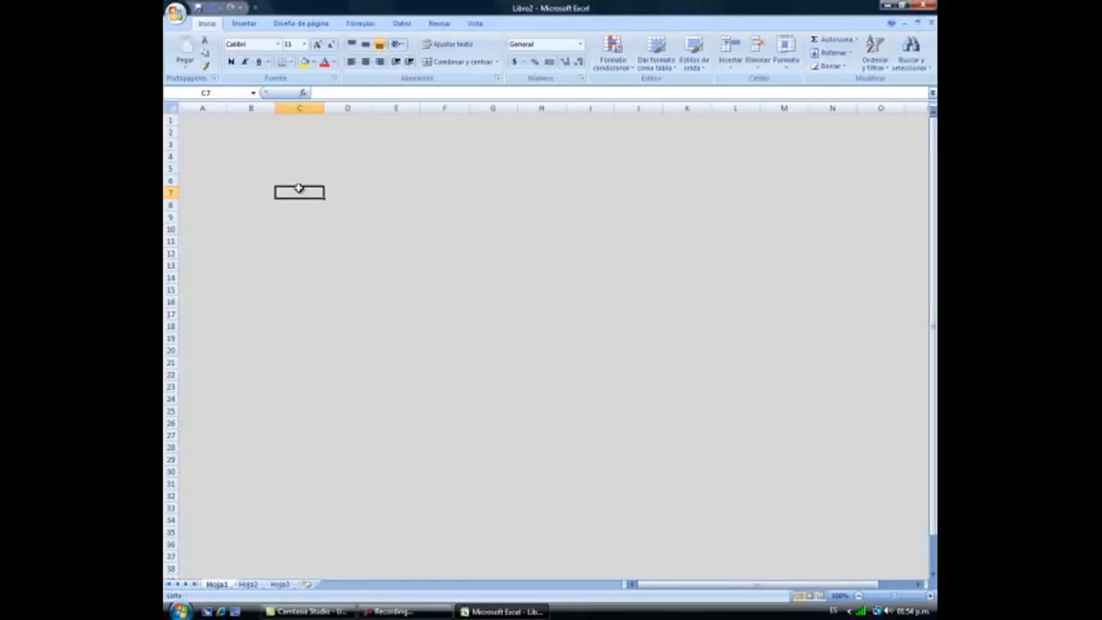
Widen columns C and E to 22.43.
left_click(280, 156)
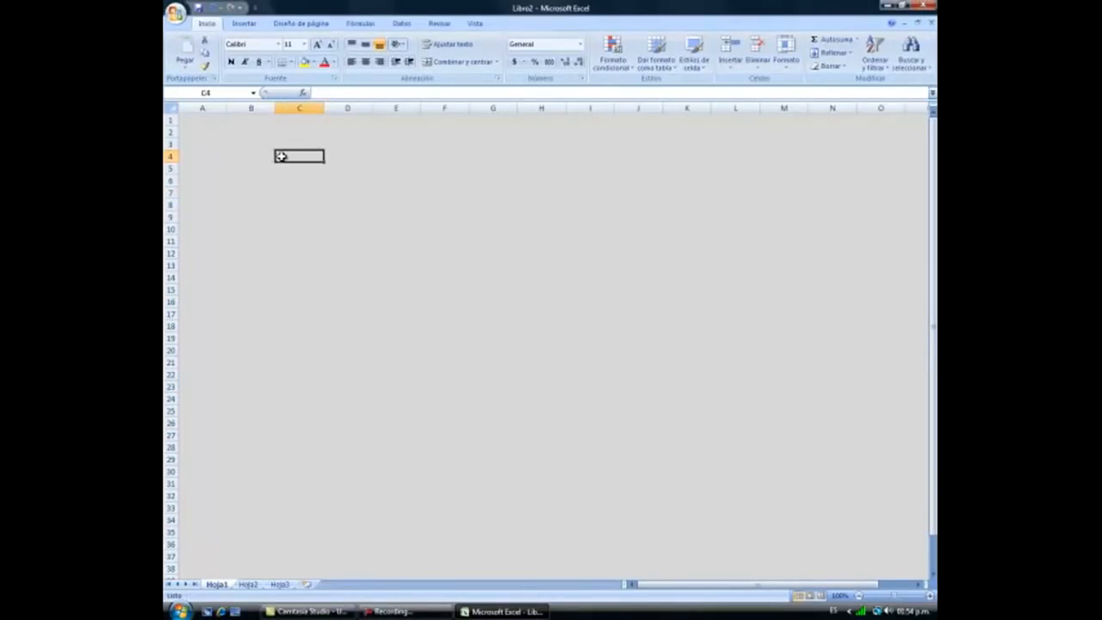
left_click(315, 108)
left_click(391, 108, "ctrl")
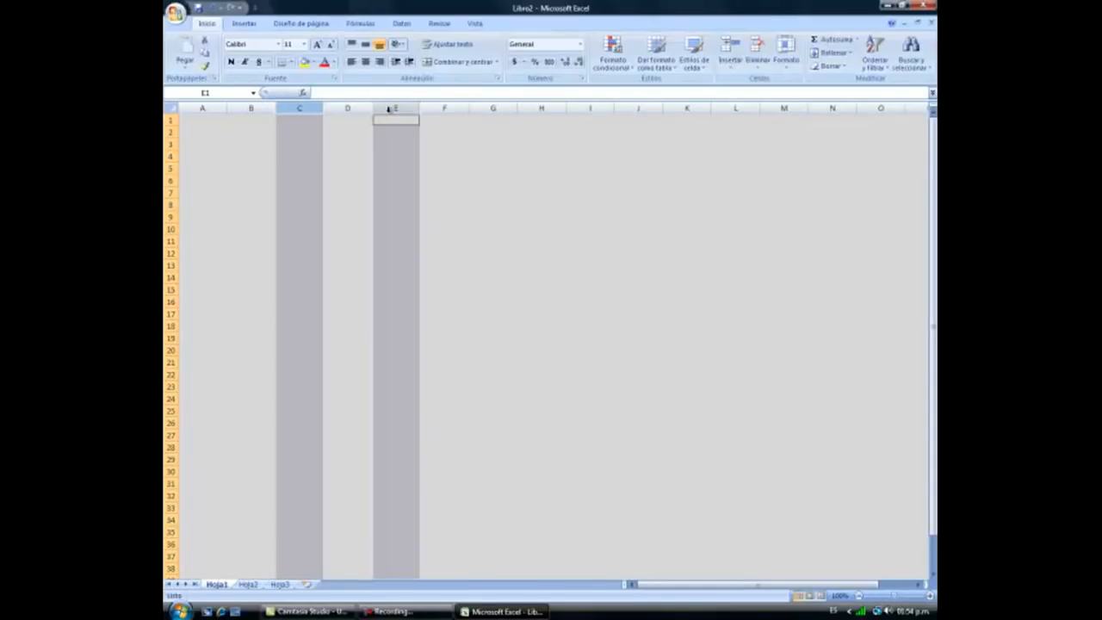
left_click_drag(322, 108, 370, 112)
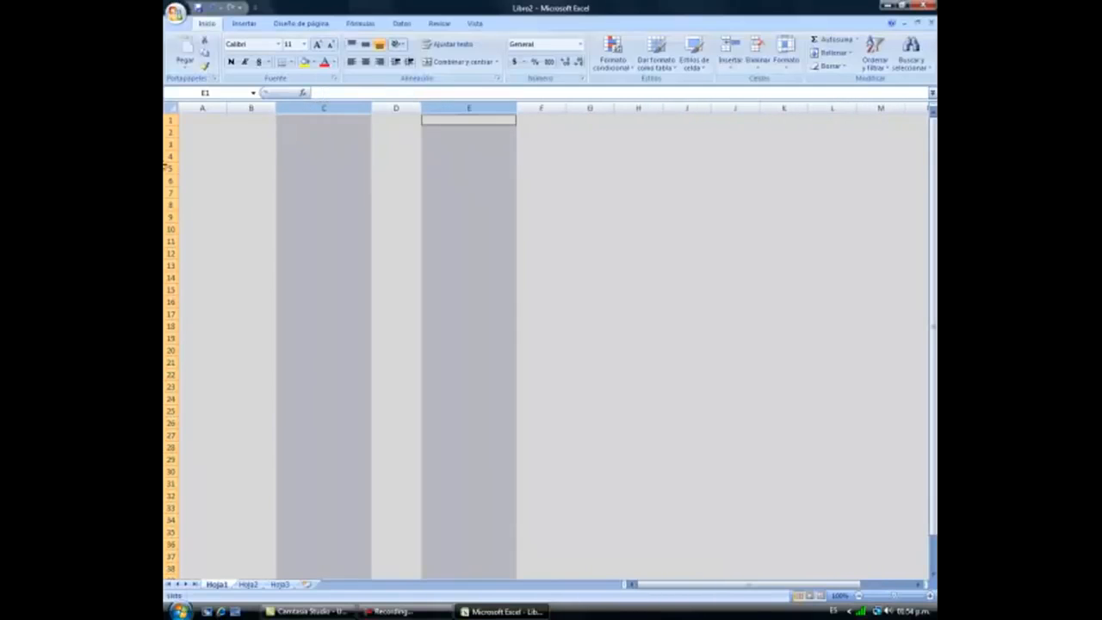
Shrink rows 5, 7, 9 and 11 to height 7.50.
left_click(171, 167)
left_click(172, 192, "ctrl")
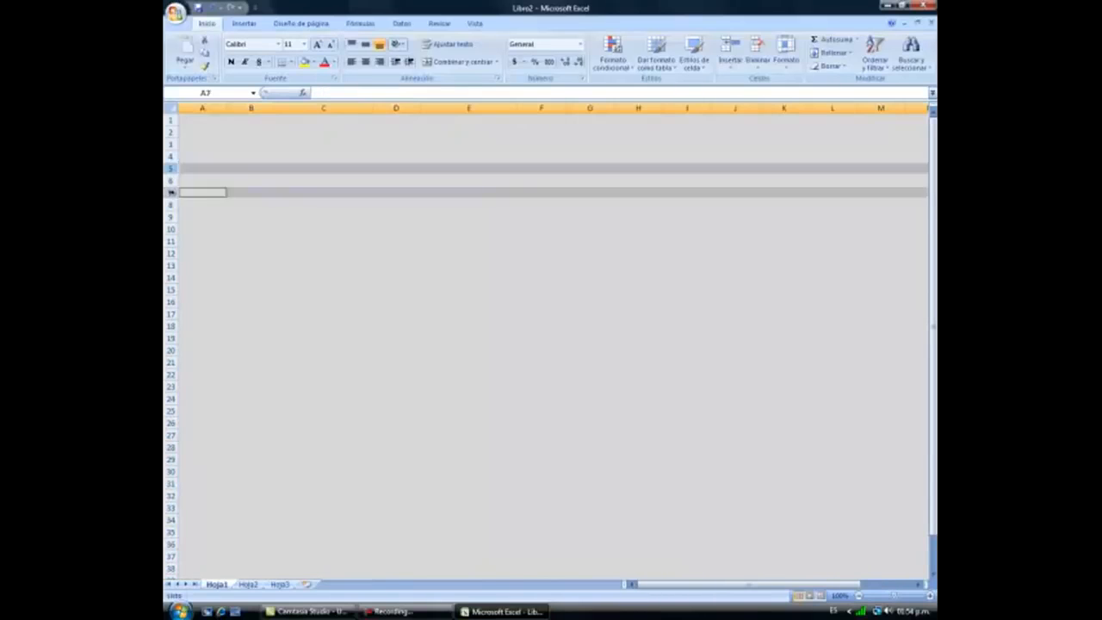
left_click(171, 217, "ctrl")
left_click(172, 242, "ctrl")
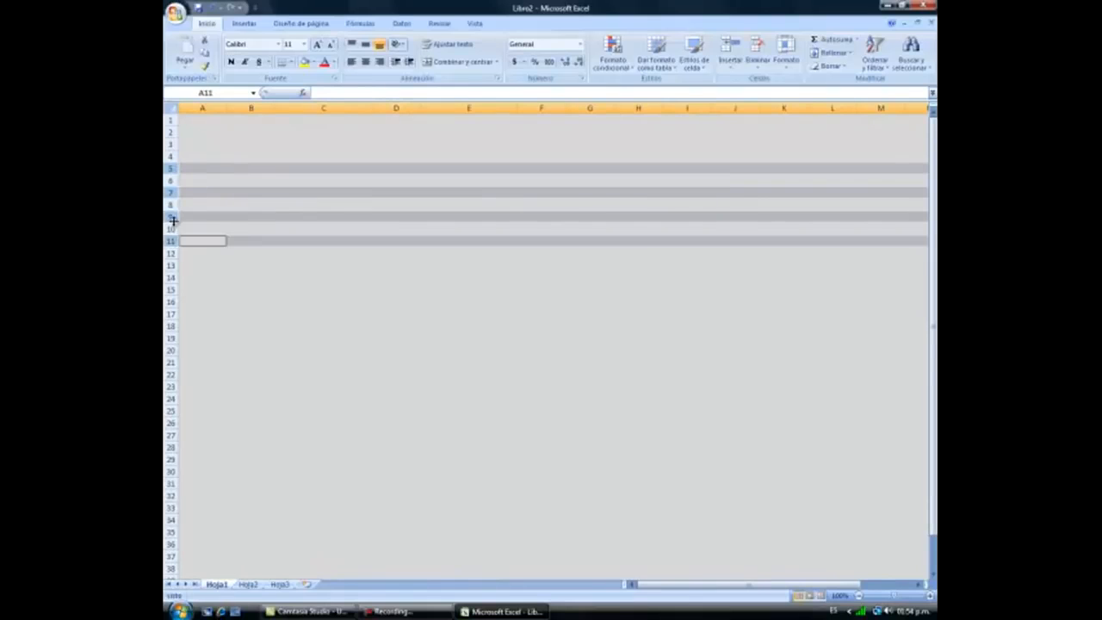
left_click_drag(173, 222, 172, 217)
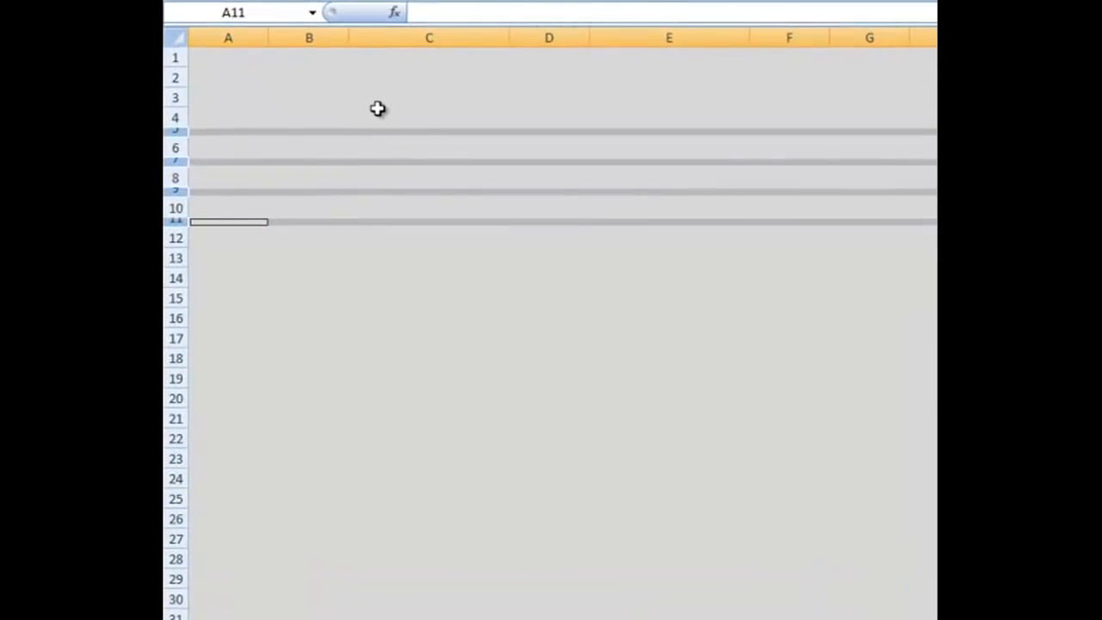
Type NOMBRE, APELLIDO PATERNO, APELLIDO MATERNO, CIUDAD and ESTADO down column C, then select E12 and E10.
left_click(290, 155)
type("NO")
type("MBER")
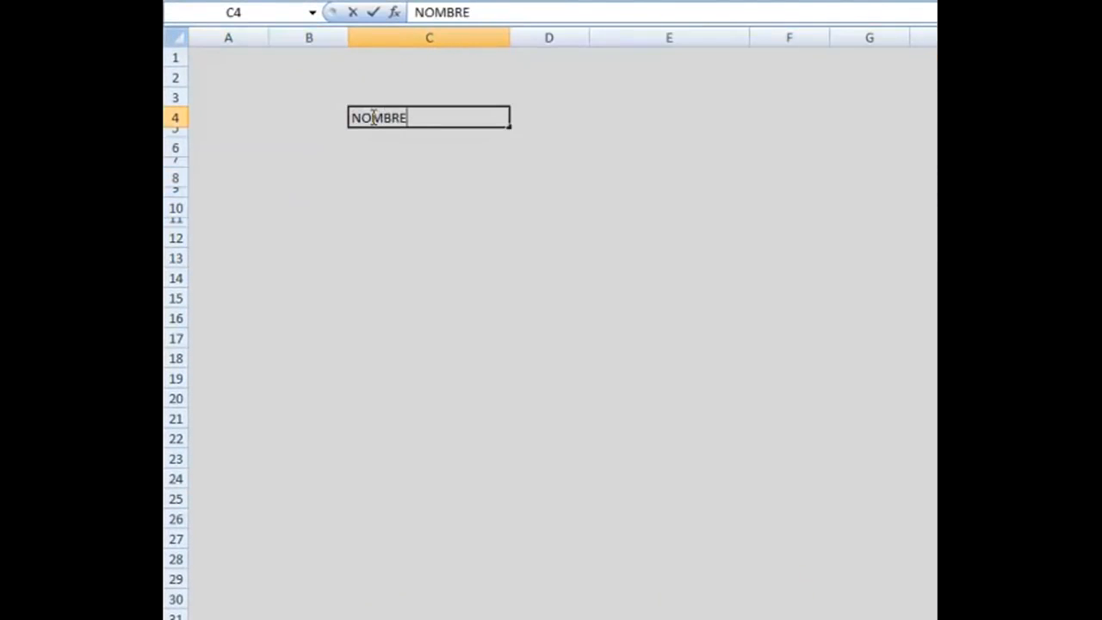
key("Return")
type("APELL")
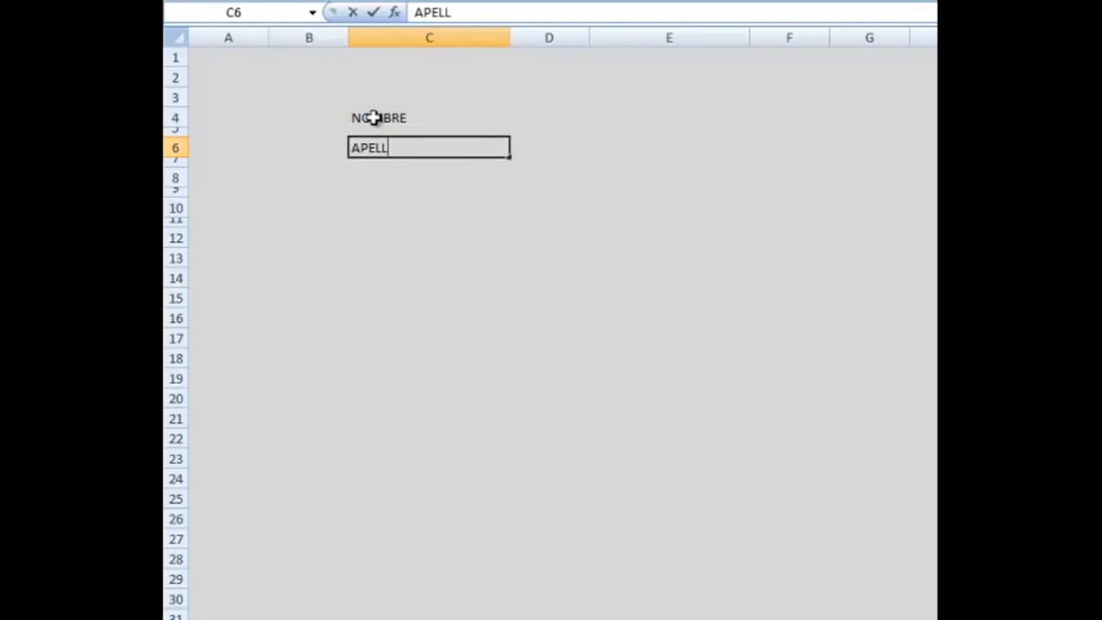
type("IDO PATERNO")
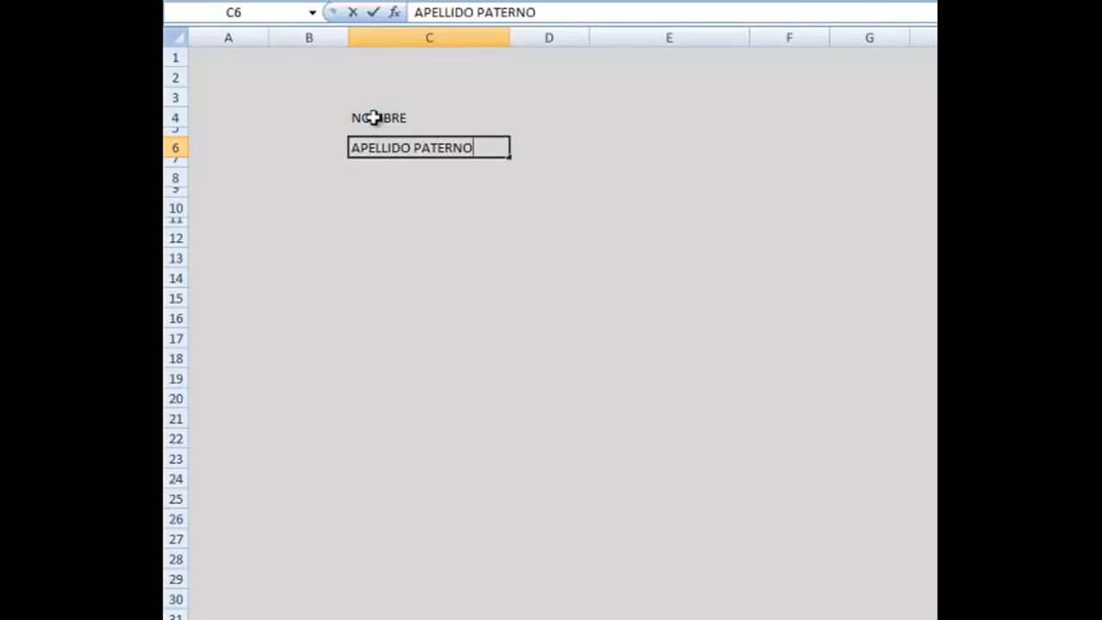
key("Return")
type("APO")
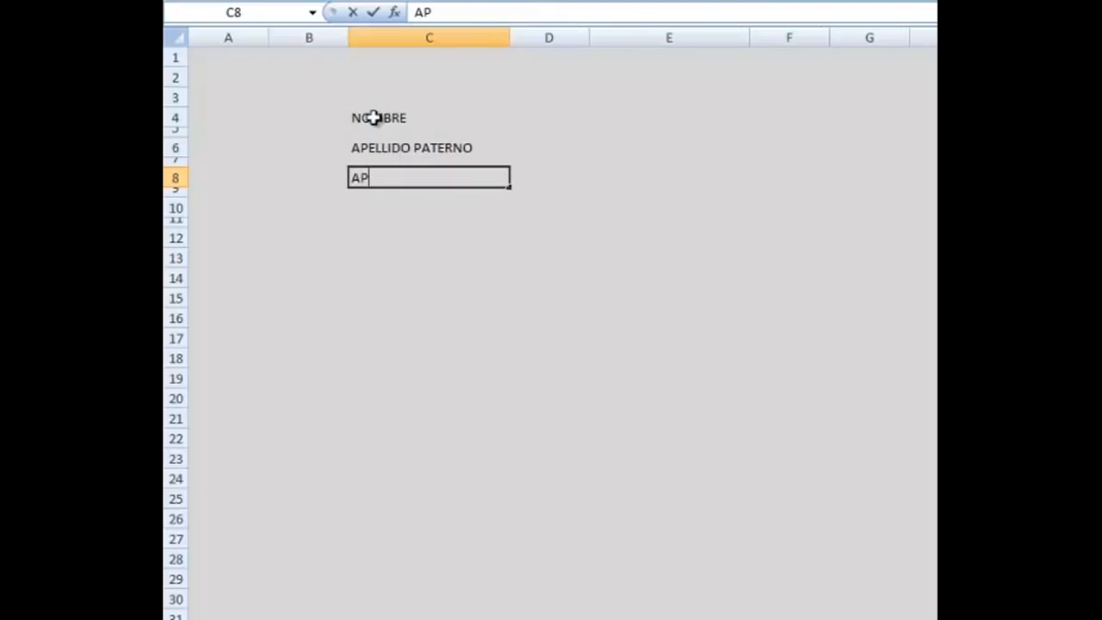
type("IDO MATERNO")
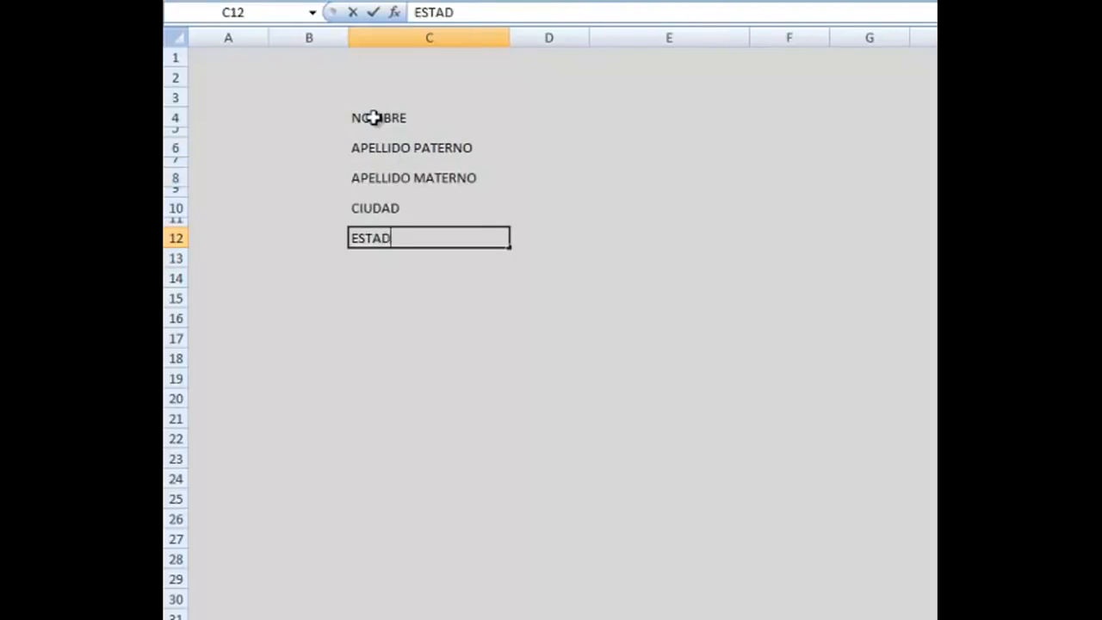
key("Tab")
key("Tab")
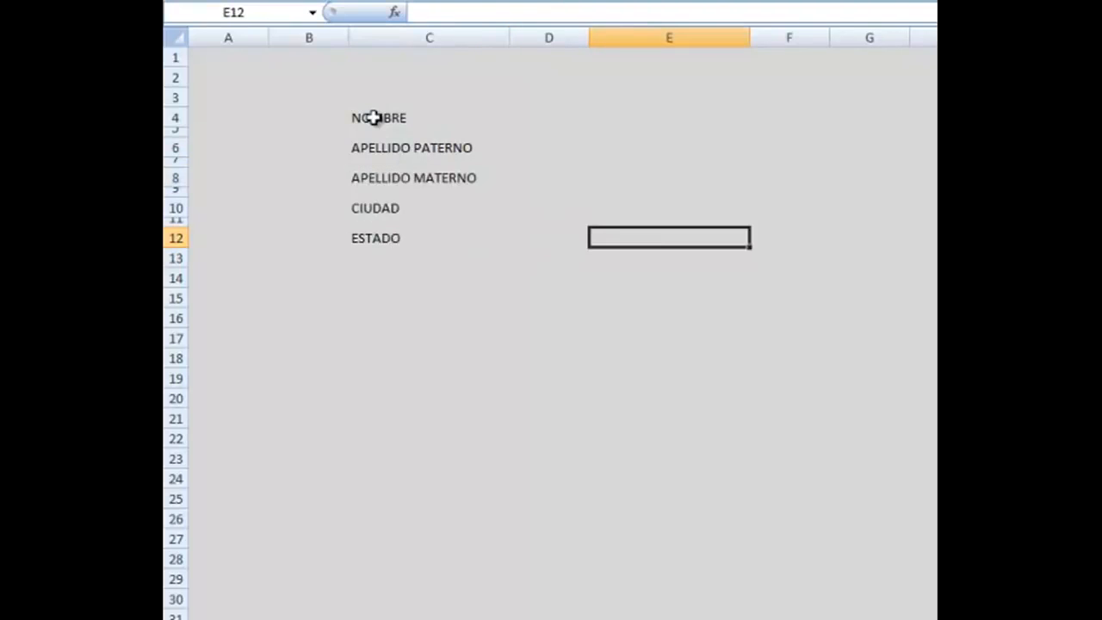
left_click(629, 242, "ctrl")
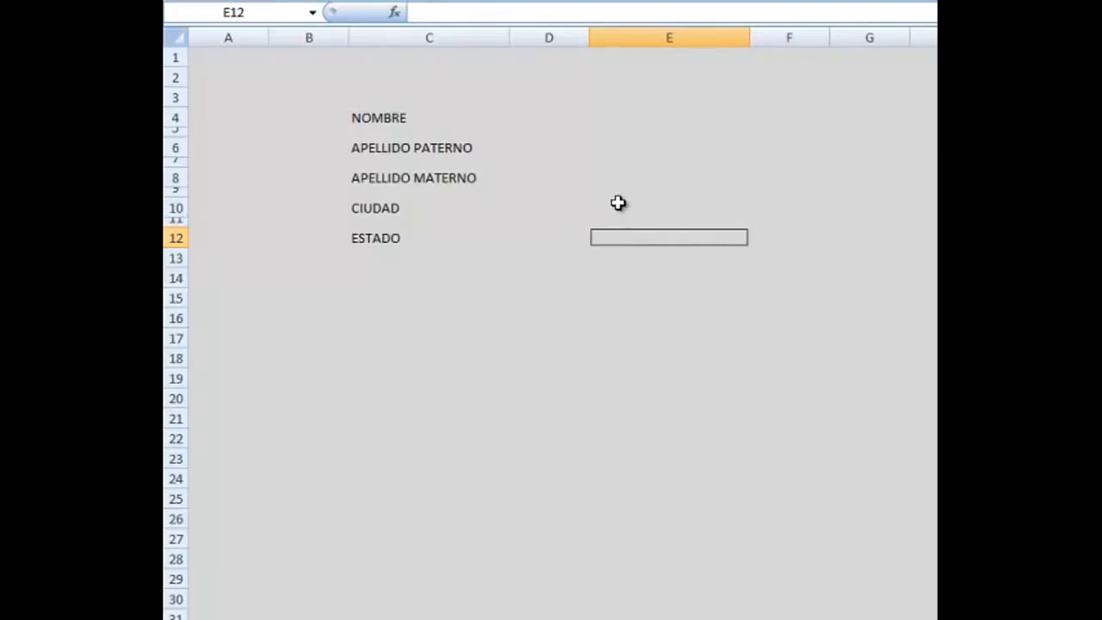
left_click(618, 207, "ctrl")
Give entry cells E4, E6, E8, E10 and E12 white right and bottom borders.
left_click(613, 178, "ctrl")
left_click(609, 148, "ctrl")
left_click(607, 118, "ctrl")
right_click(607, 119)
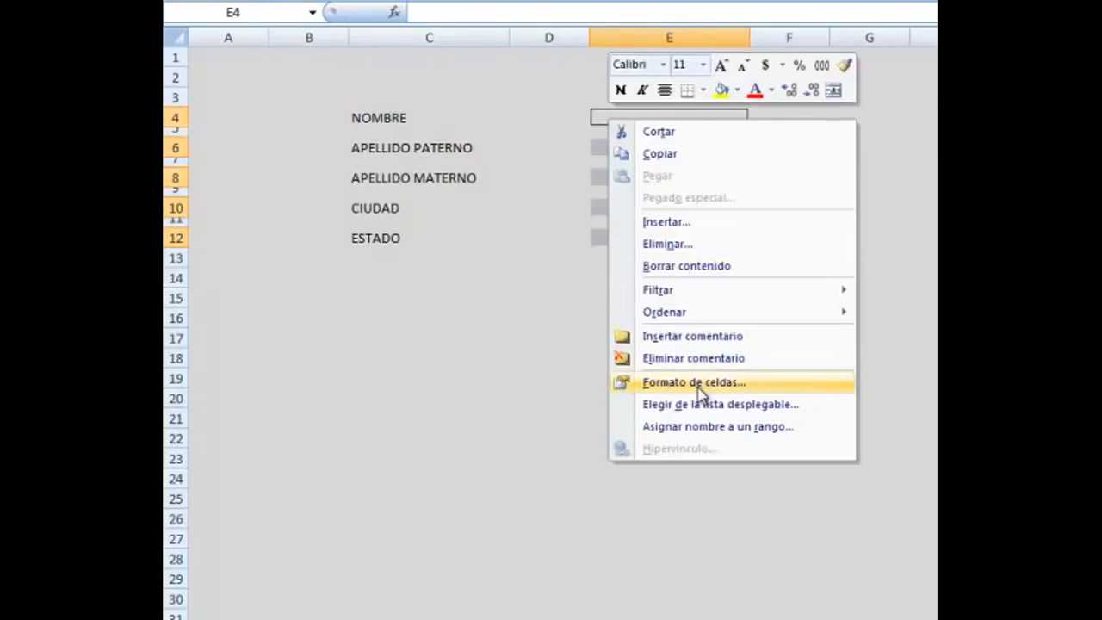
left_click(697, 385)
left_click(669, 197)
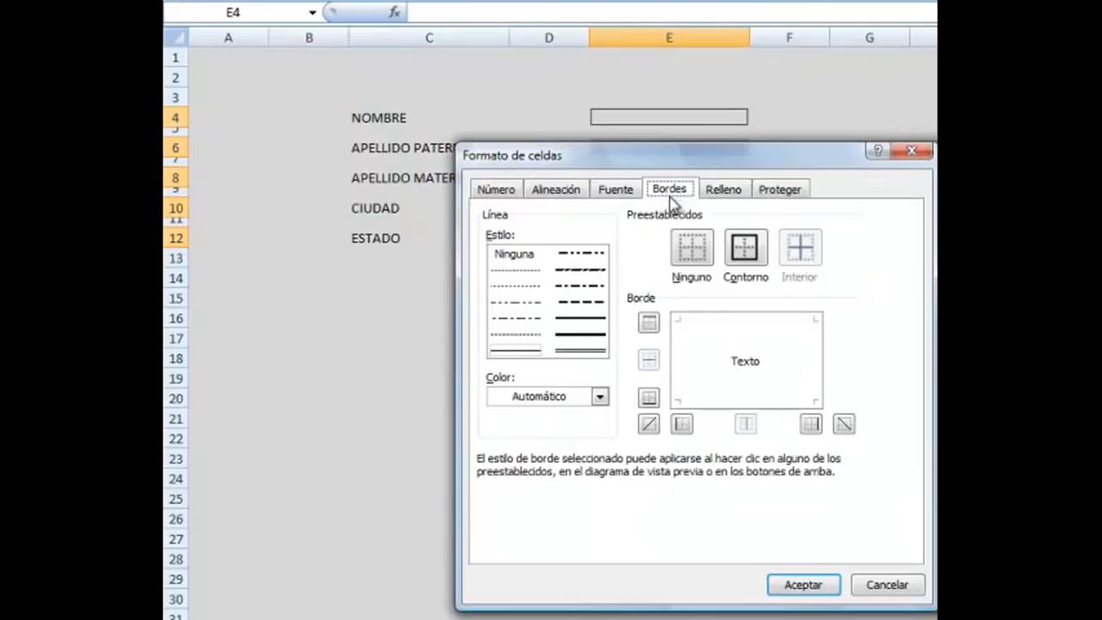
left_click(810, 423)
left_click(649, 398)
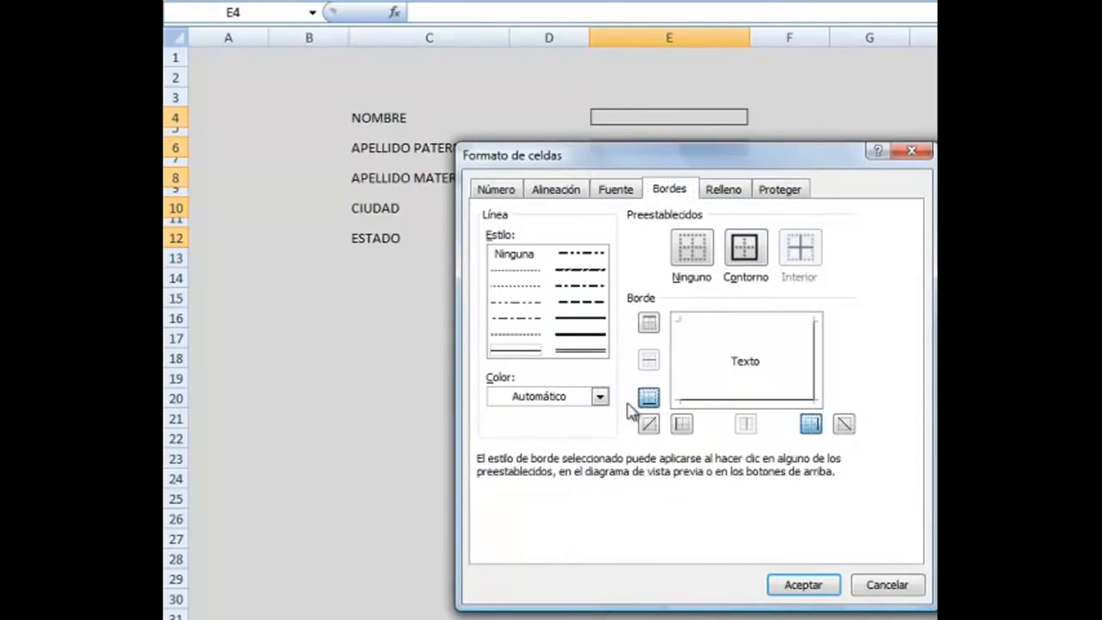
left_click(599, 396)
left_click(500, 459)
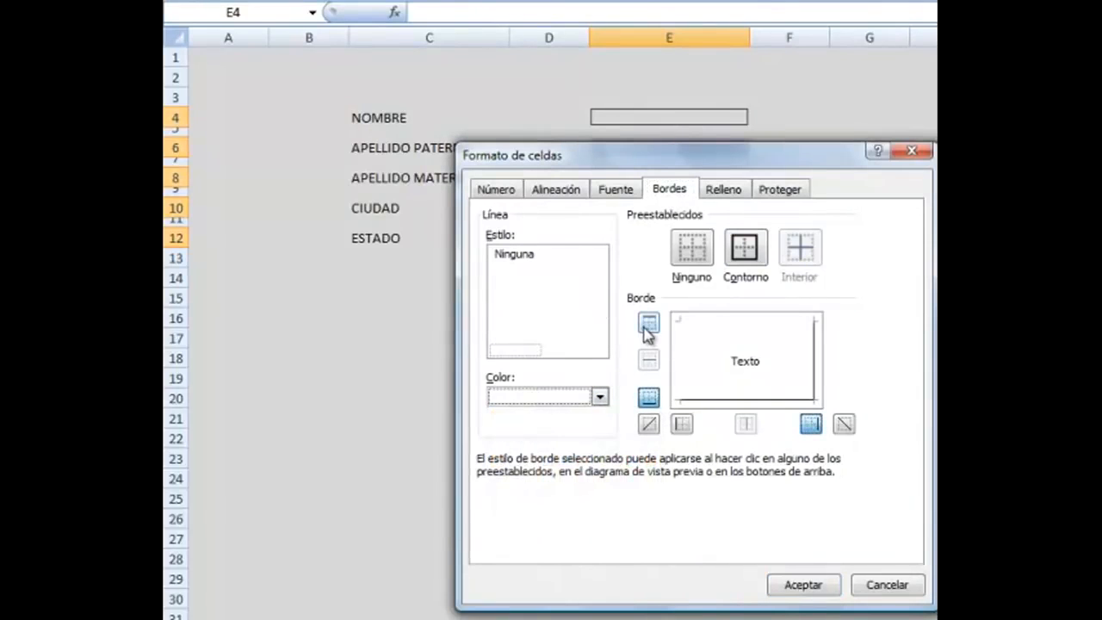
left_click(800, 586)
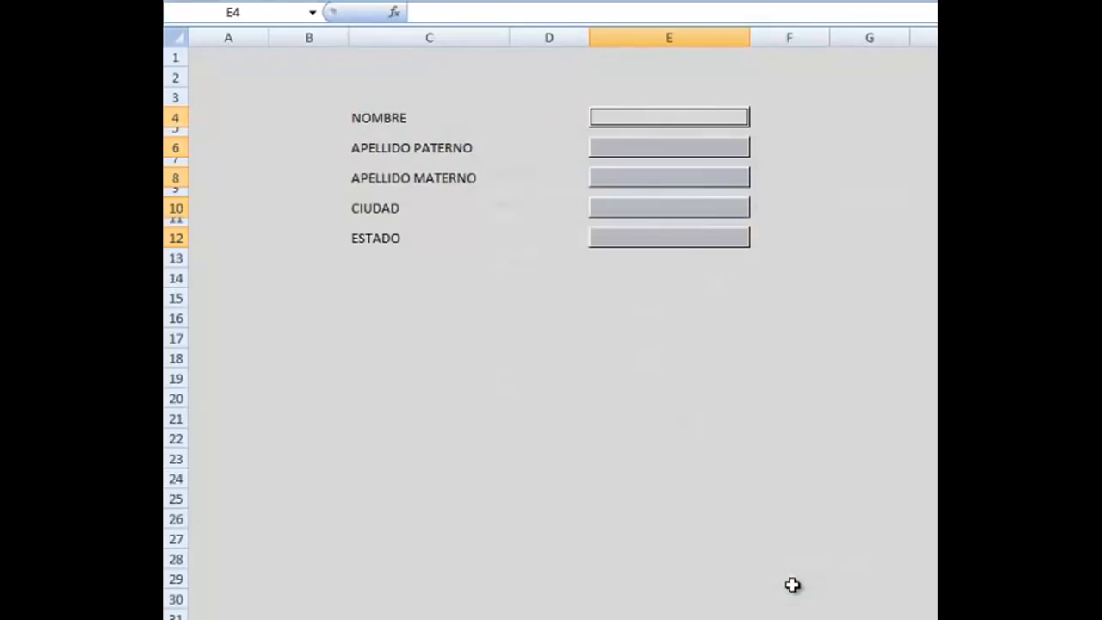
left_click(640, 312)
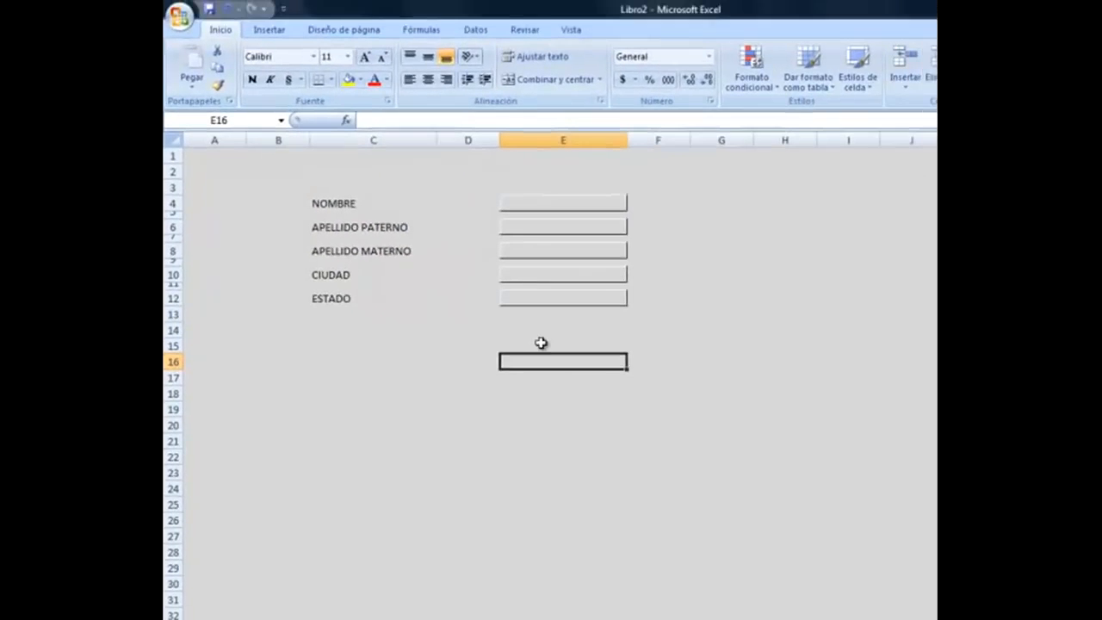
left_click(541, 342)
Draw a black rounded rectangle below the form.
left_click(284, 33)
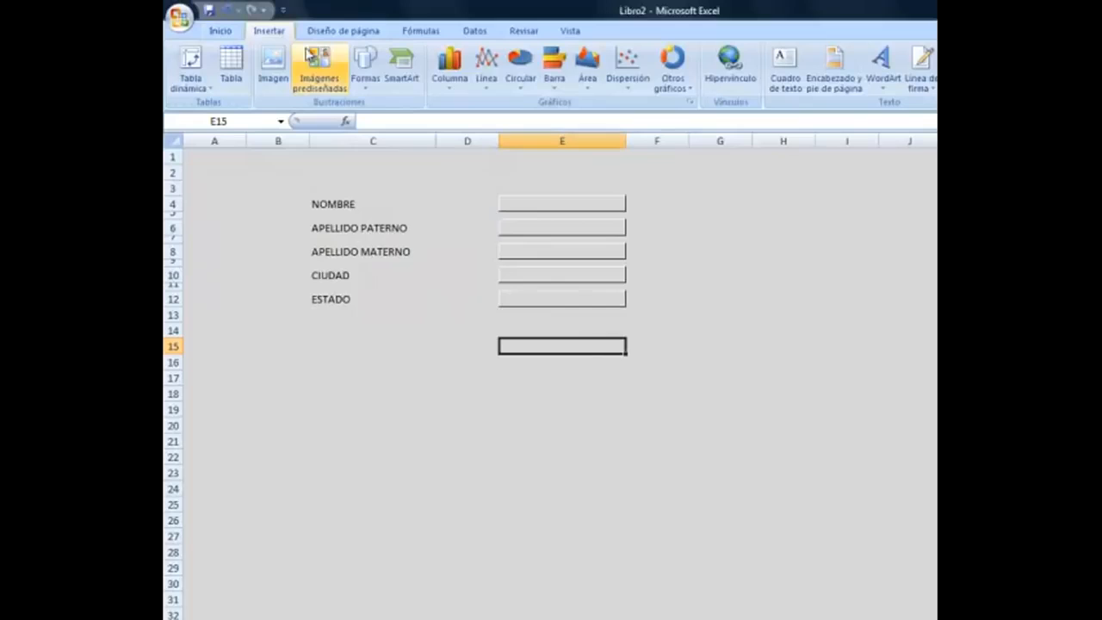
left_click(378, 74)
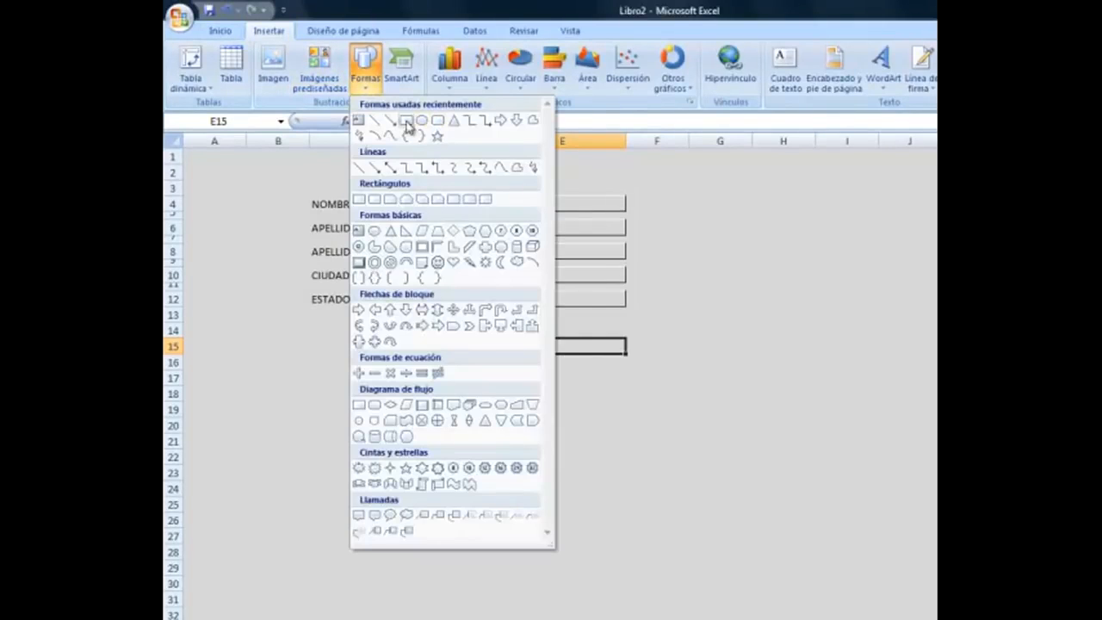
left_click(437, 123)
left_click(548, 335)
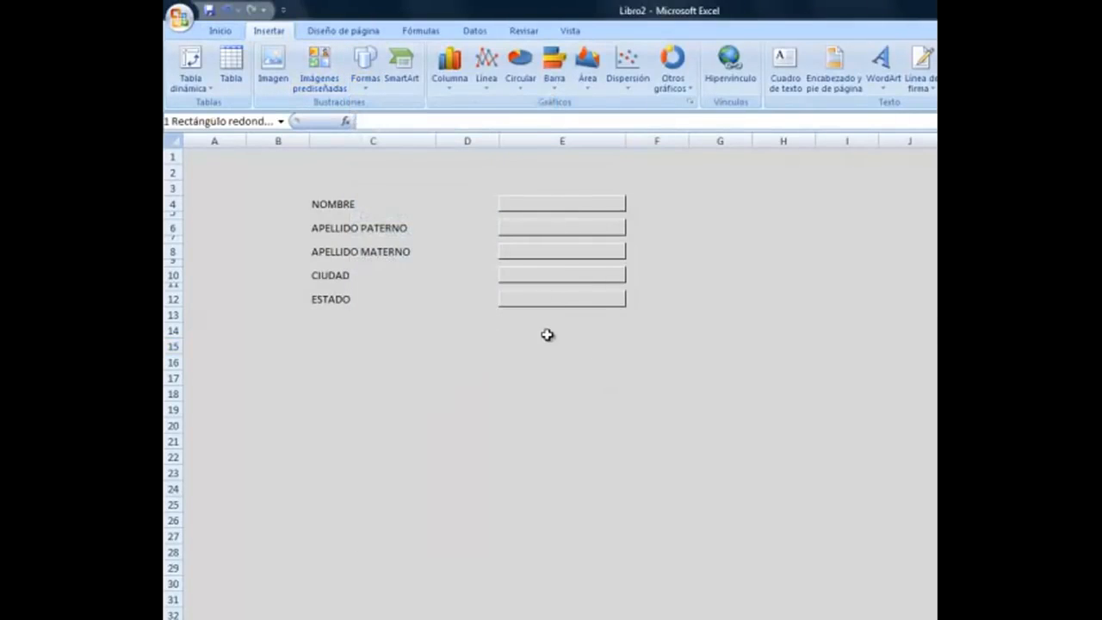
left_click_drag(641, 371, 706, 370)
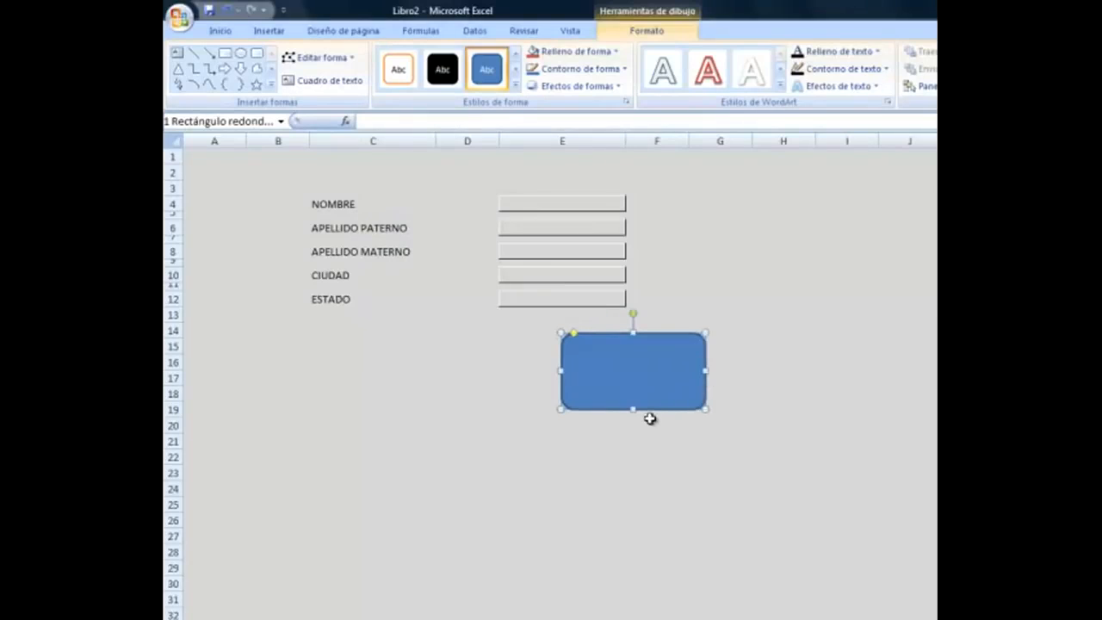
mouse_move(633, 409)
left_mouse_down()
mouse_move(633, 379)
mouse_move(633, 389)
left_mouse_up()
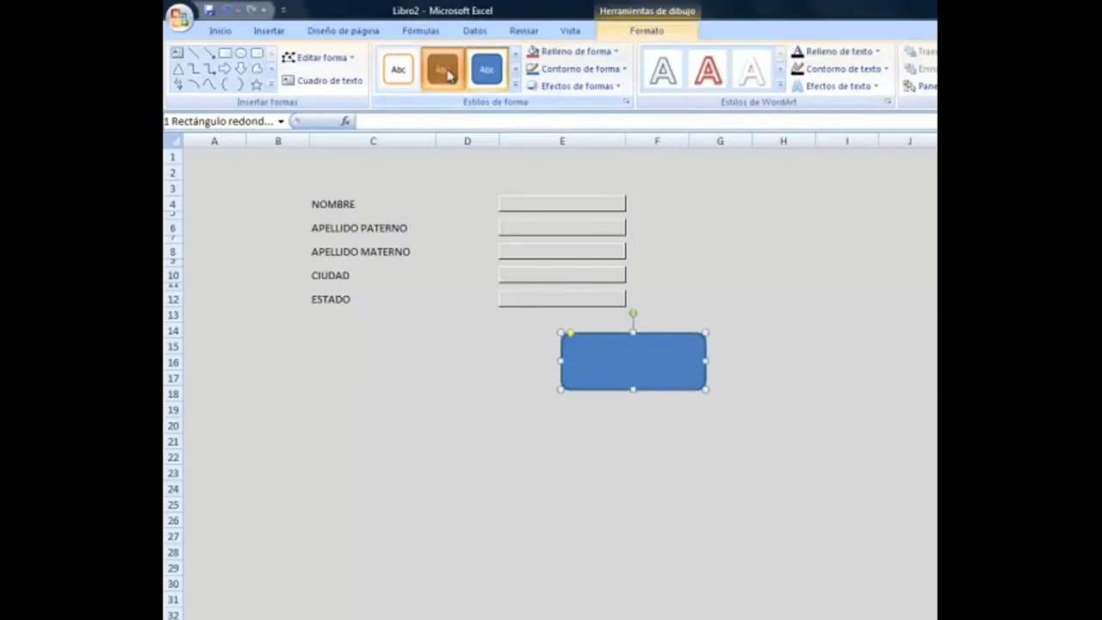
left_click(443, 69)
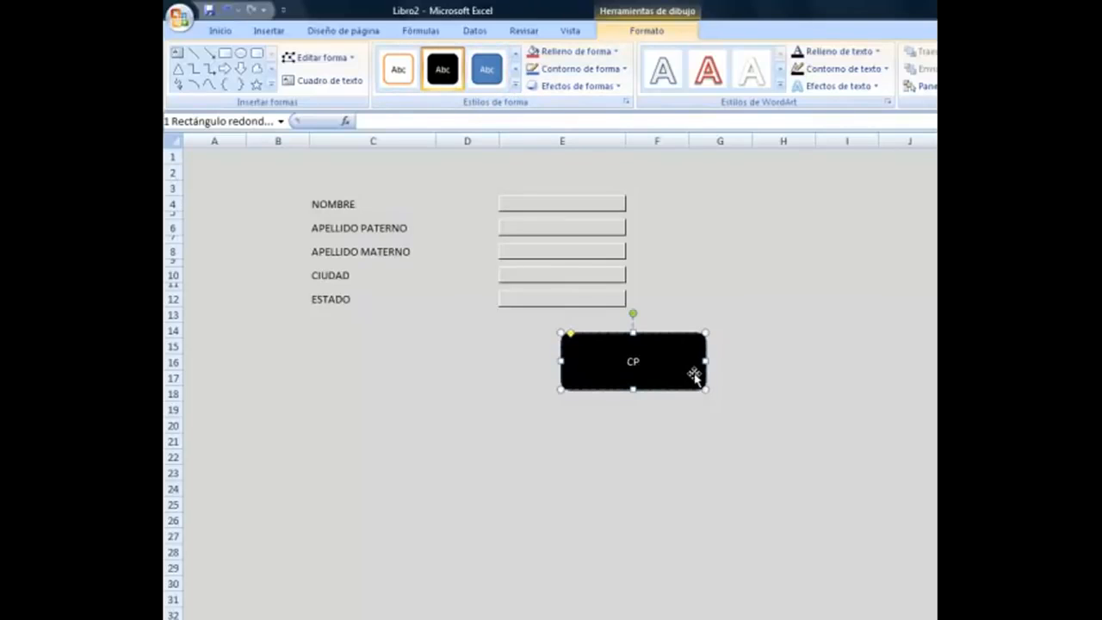
Label the shape CONTINUAR in size 20 bold, italic, underlined text.
type("TINUAR")
left_click_drag(666, 361, 601, 357)
left_click(221, 30)
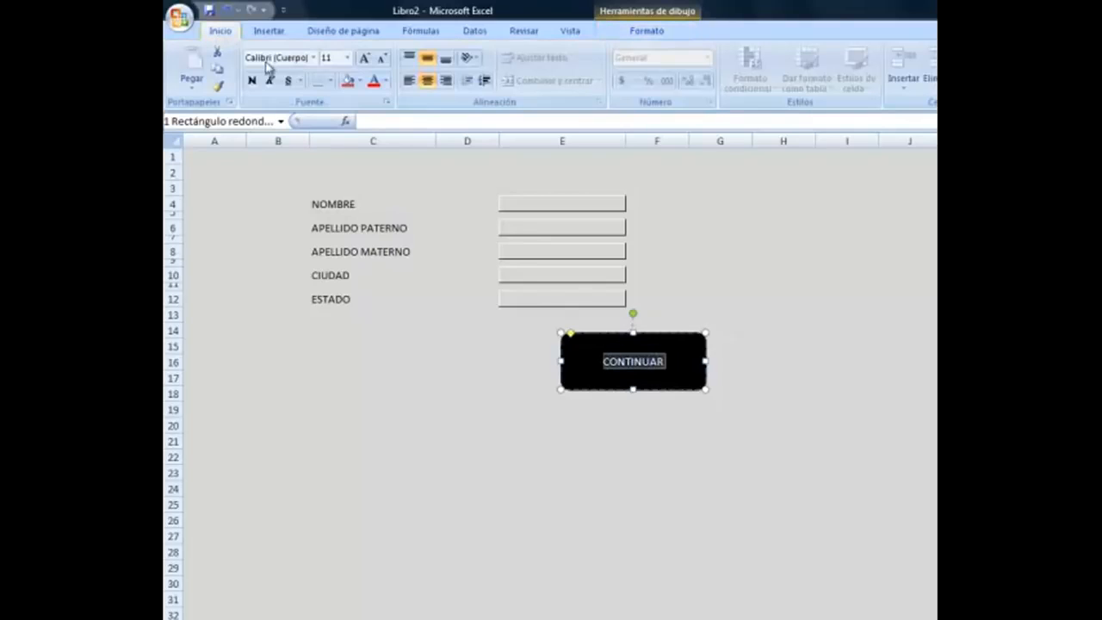
left_click(347, 58)
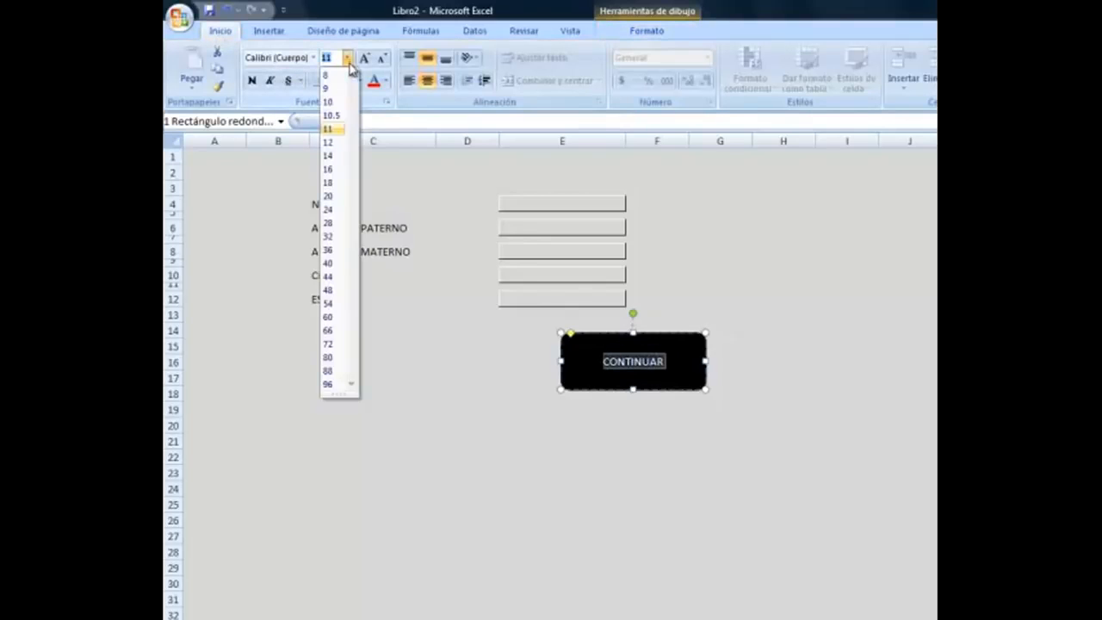
left_click(333, 199)
left_click(289, 81)
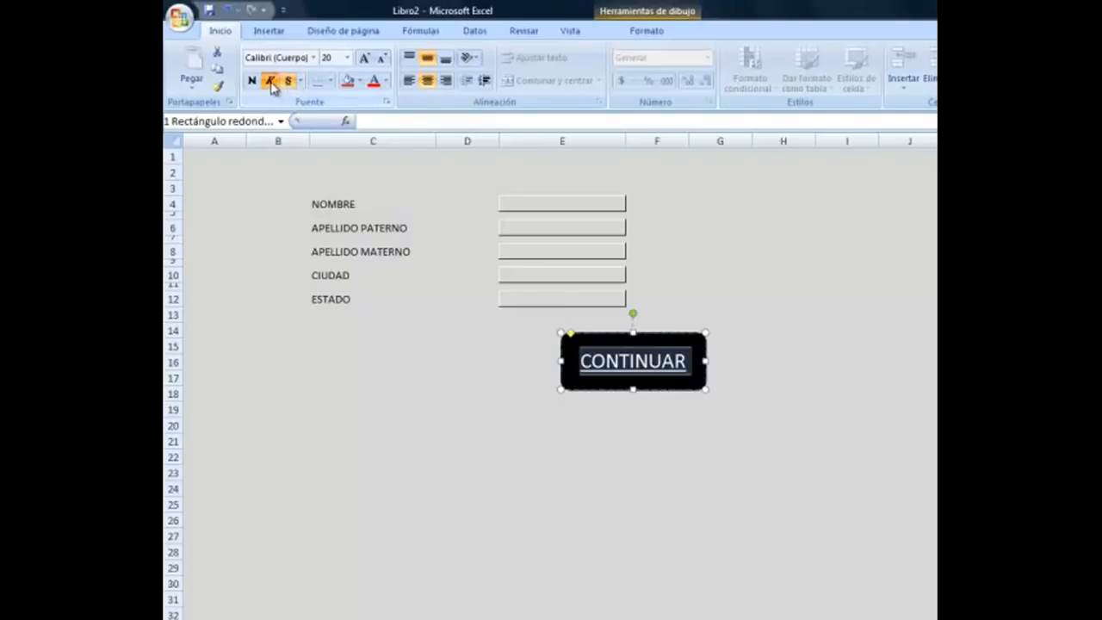
left_click(270, 81)
left_click(252, 80)
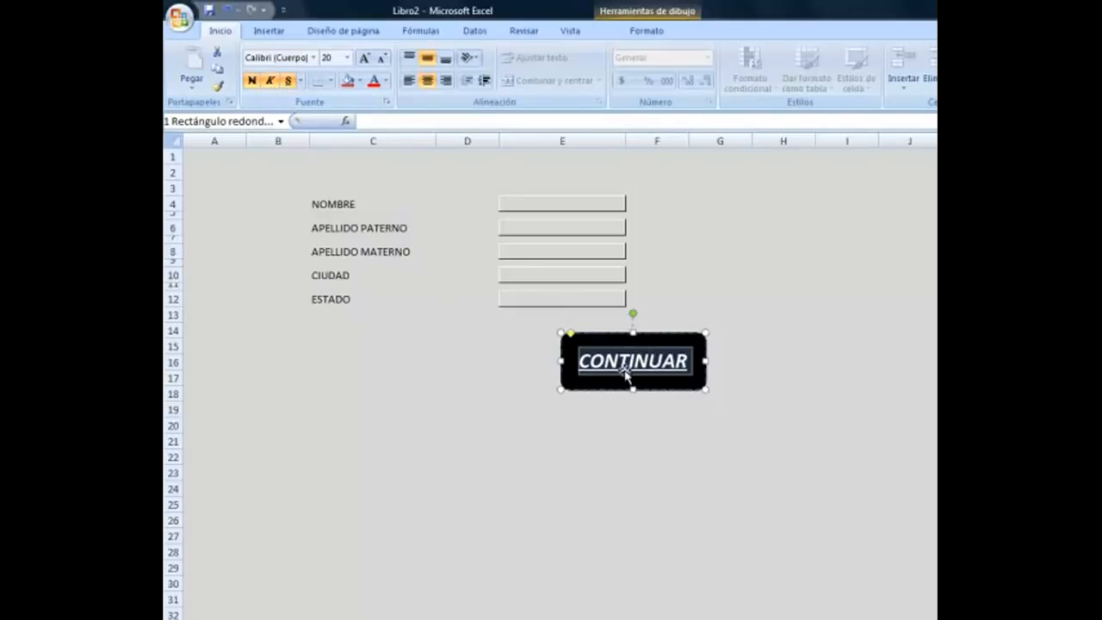
Deselect the button and select the NOMBRE entry cell E4.
left_click(709, 419)
left_click(656, 353)
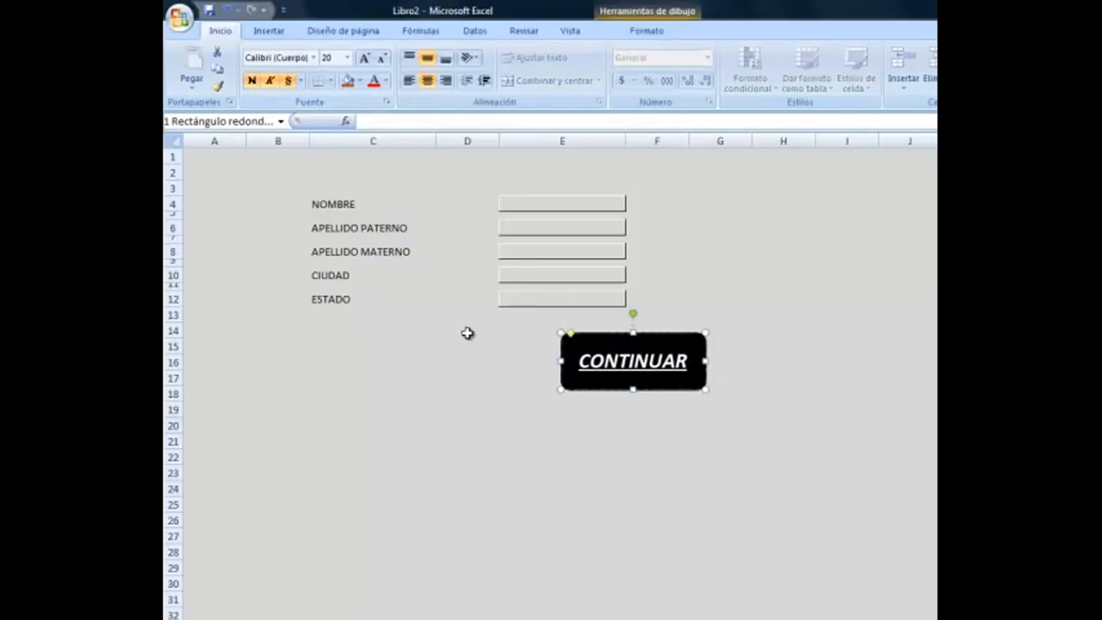
left_click(616, 193)
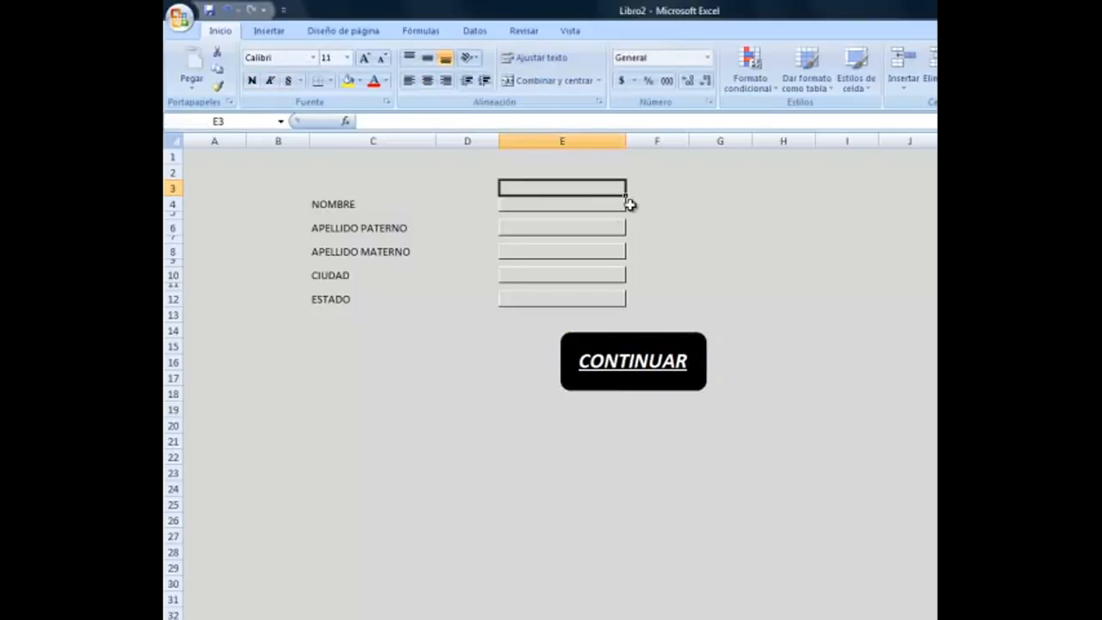
left_click(634, 206)
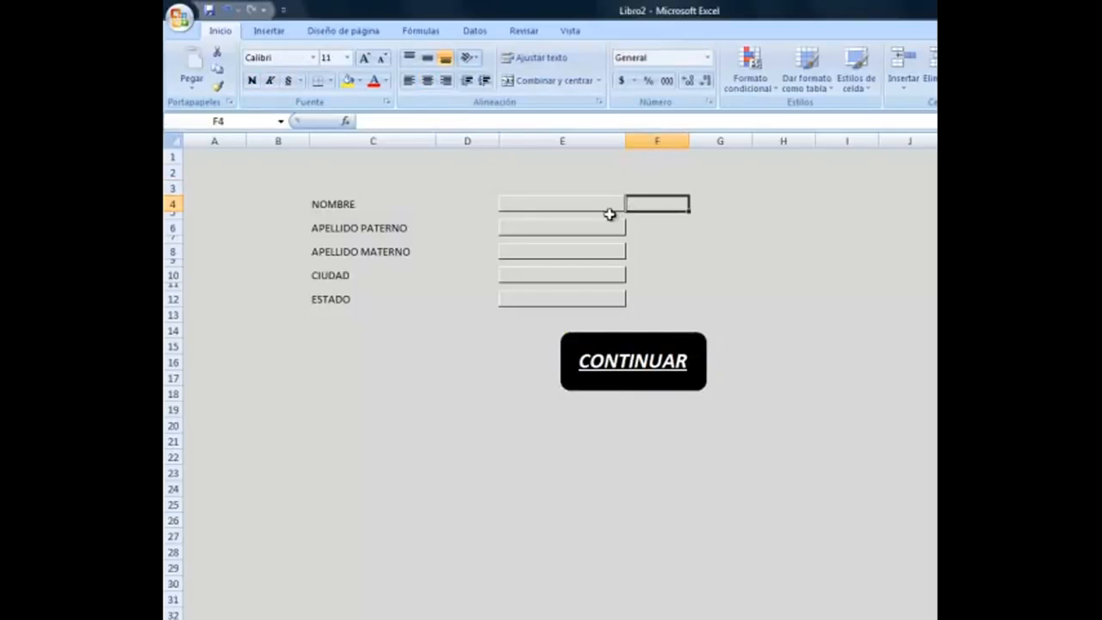
left_click(604, 204)
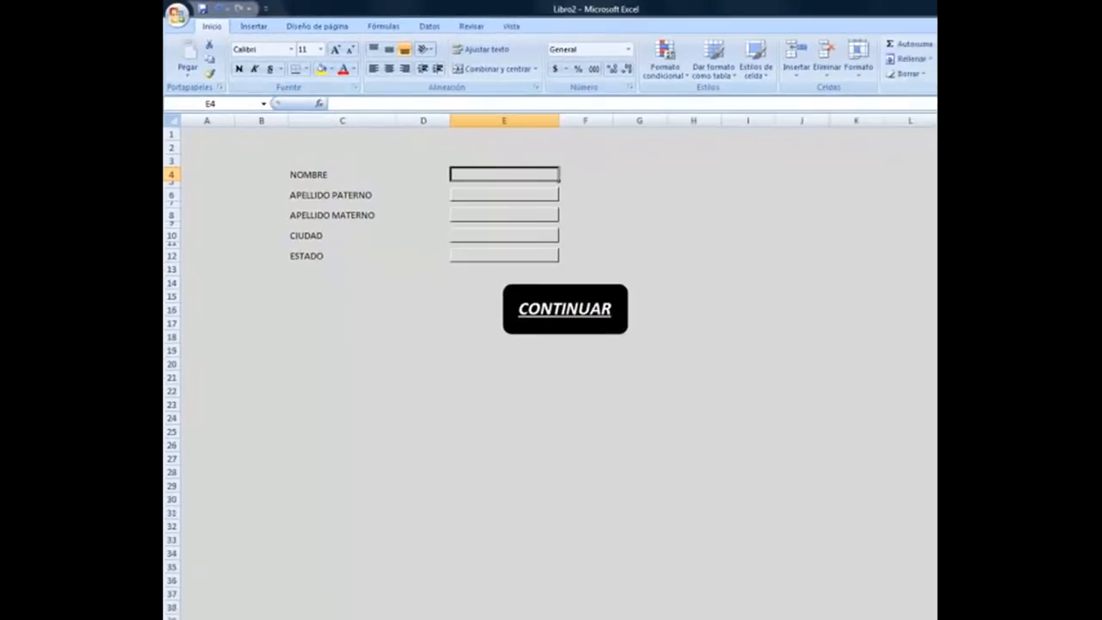
On Hoja2, widen columns C–G to 21.71, head them NOMBRE through ESTADO, then return to Hoja1.
left_click(251, 600)
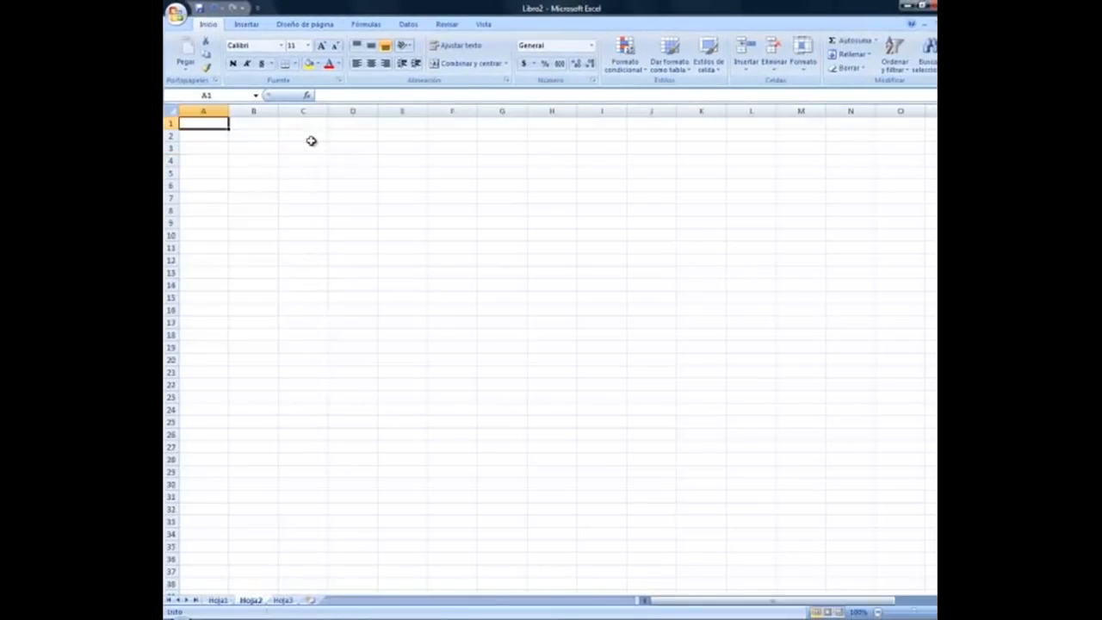
left_click_drag(303, 110, 502, 110)
left_click_drag(327, 110, 381, 111)
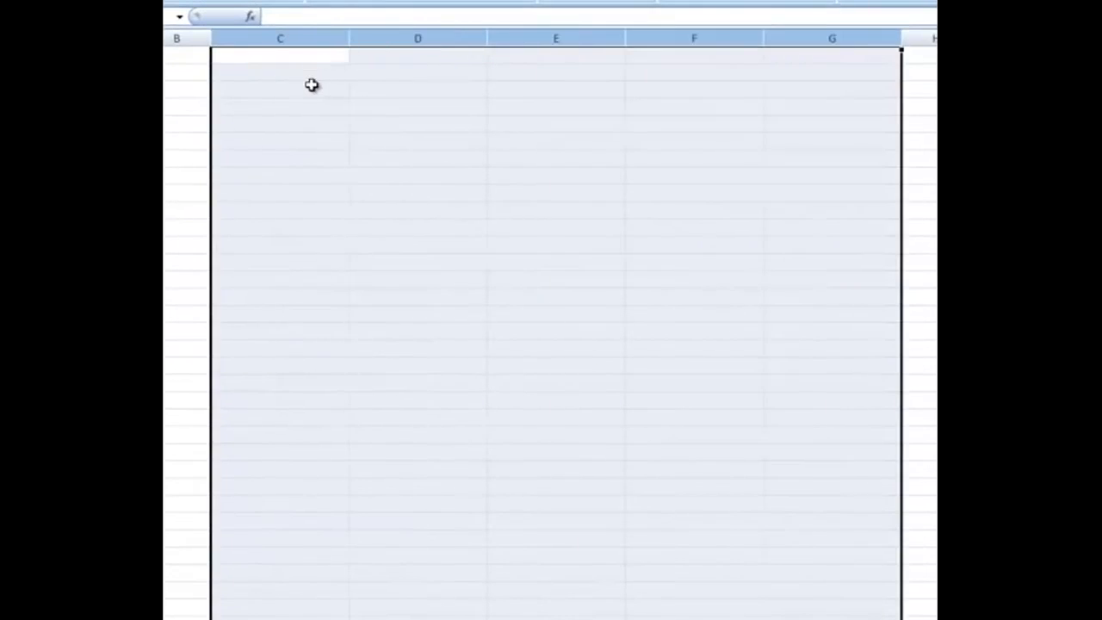
left_click(311, 86)
type("NOMBR")
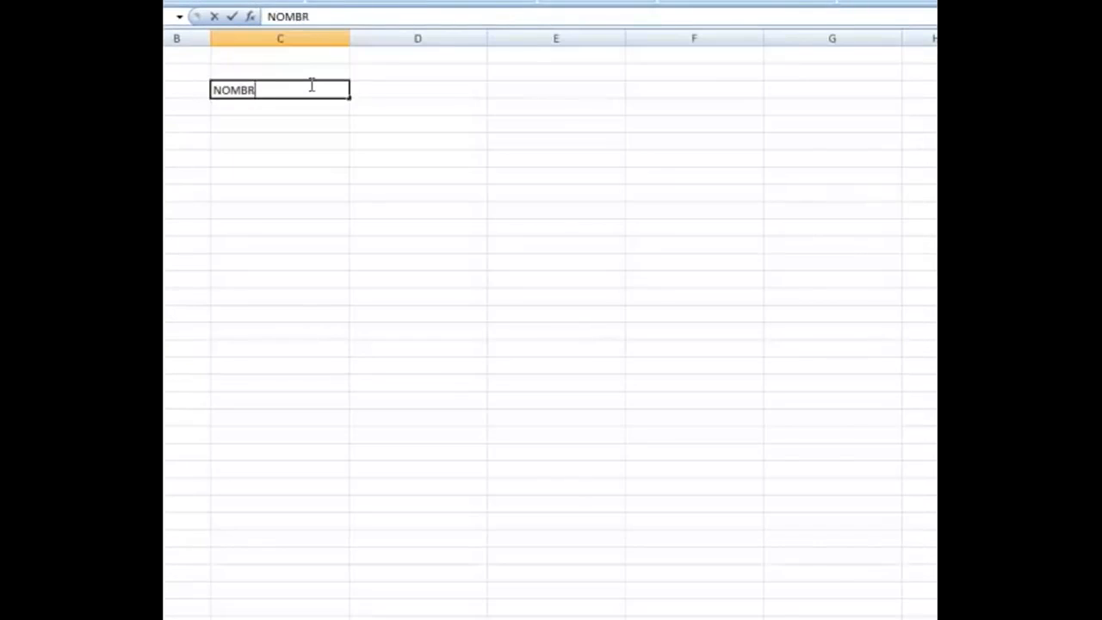
type("ESTA")
type("DP")
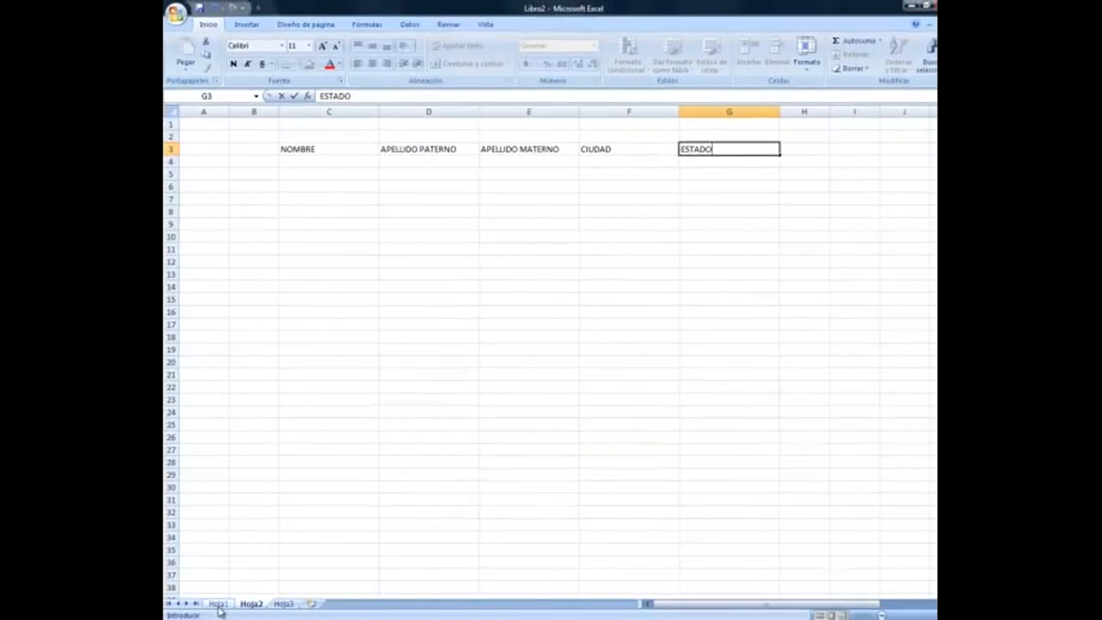
left_click(218, 603)
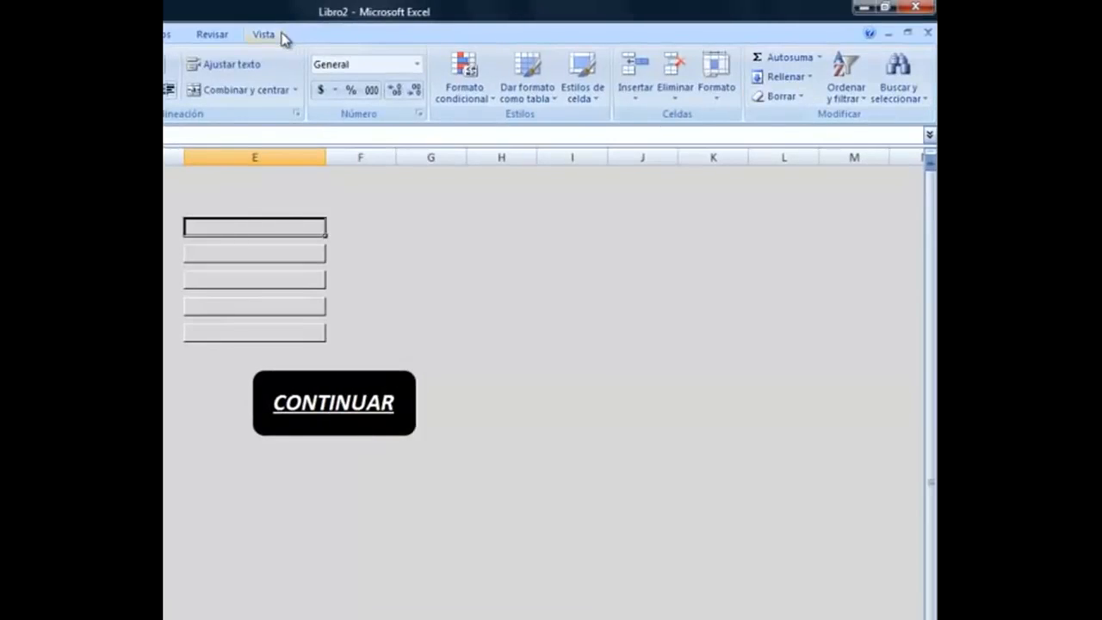
Start recording a macro named FORMULARIO via Vista > Macros > Grabar macro.
left_click(283, 35)
left_click(787, 95)
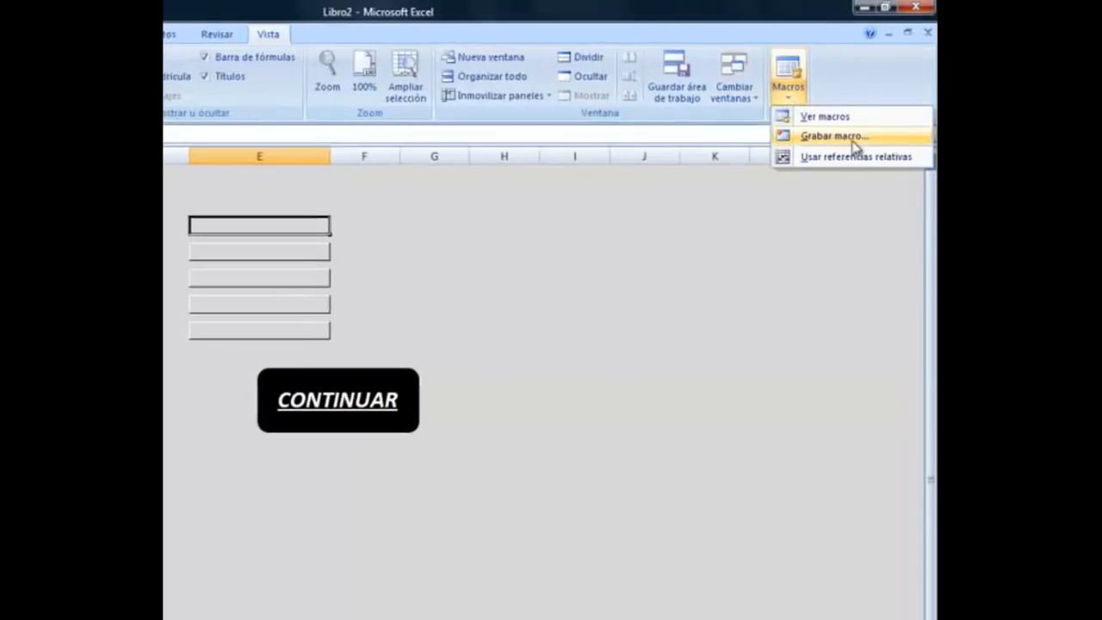
left_click(848, 138)
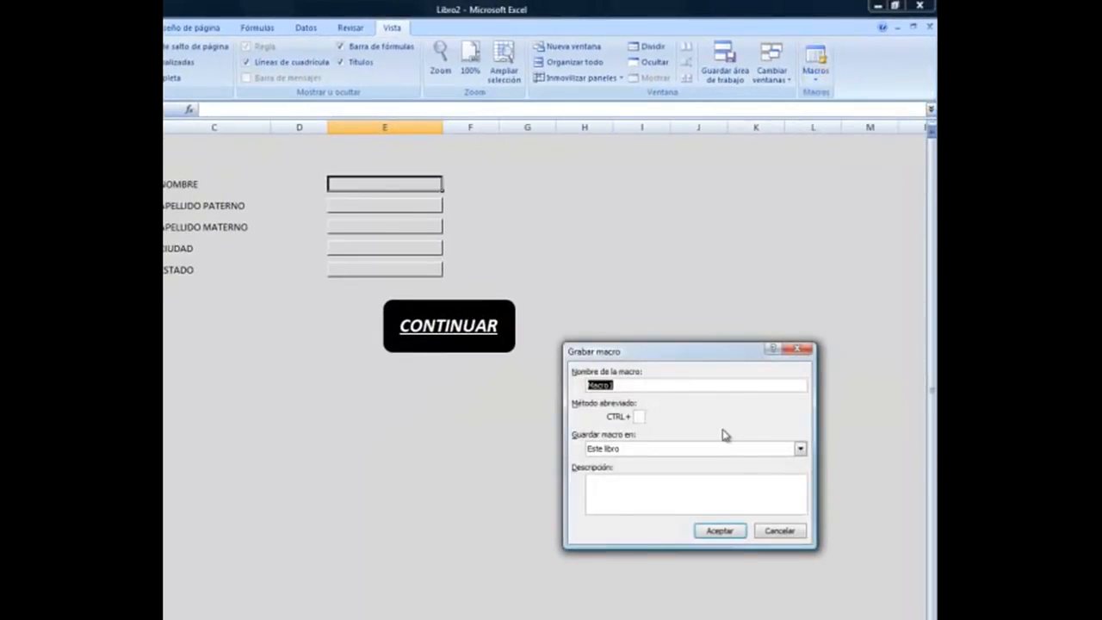
key("BackSpace")
type("FO")
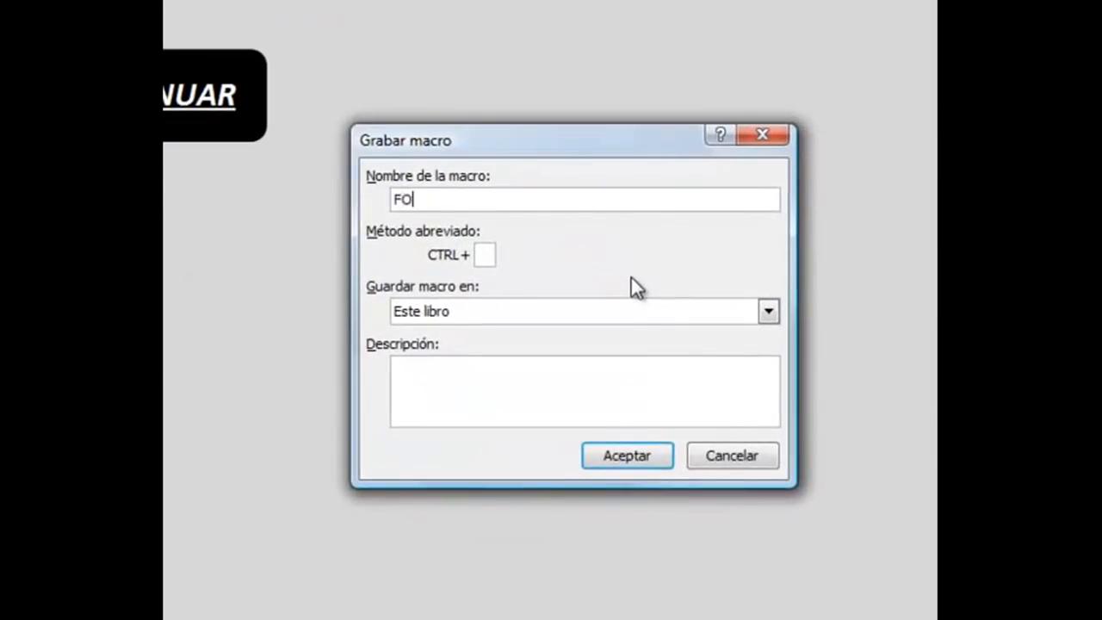
type("RMULARIO")
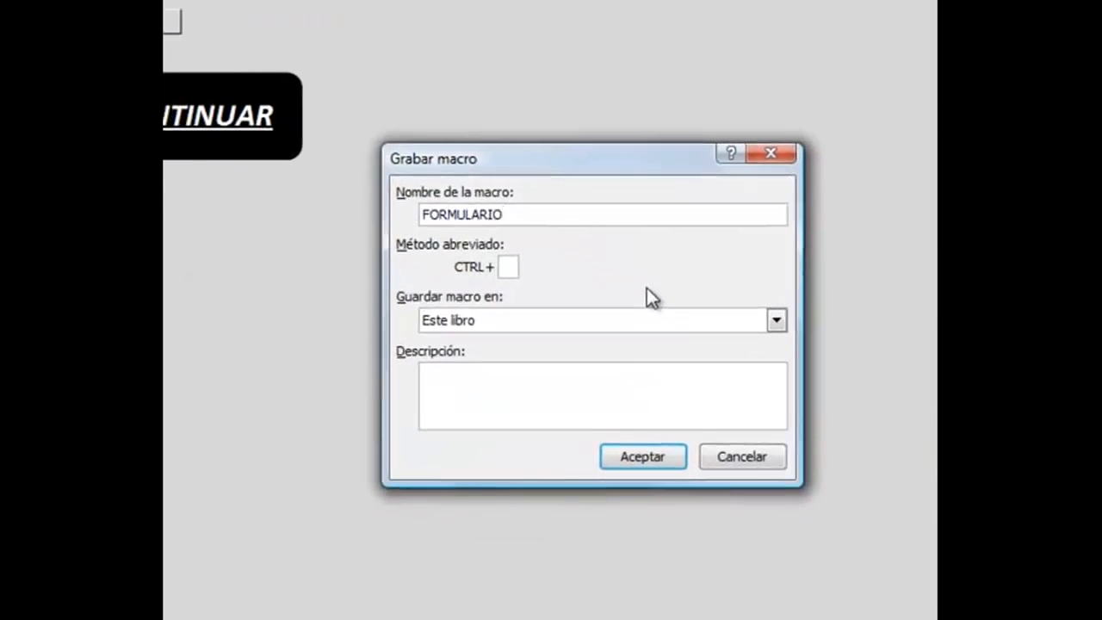
left_click(771, 467)
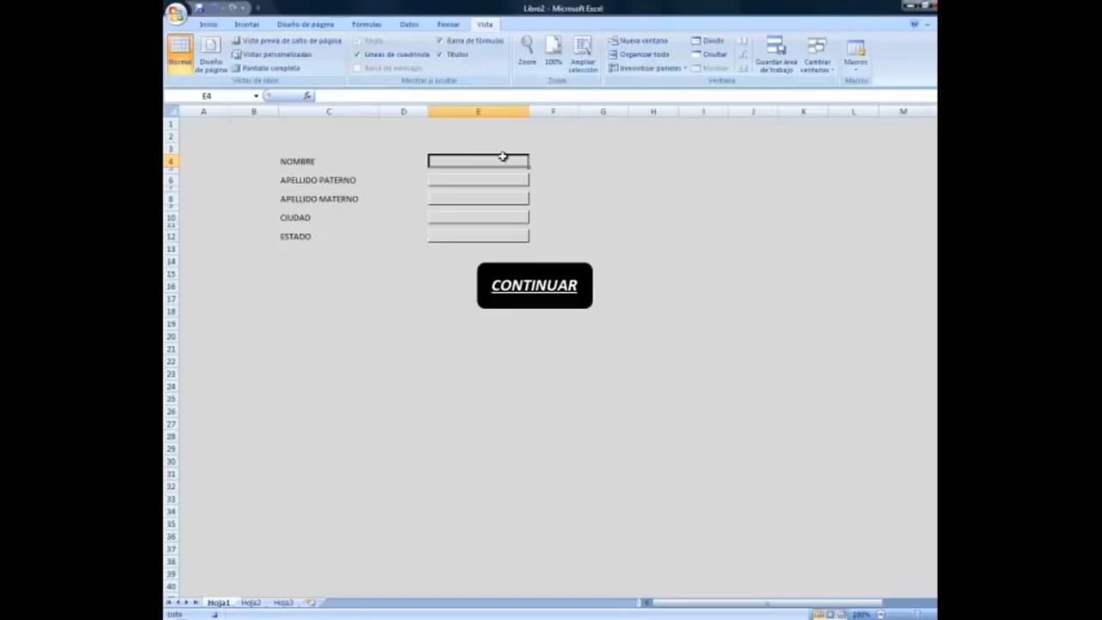
Copy the NOMBRE field E4 and insert it as a copied cell at Hoja2's C4.
right_click(504, 158)
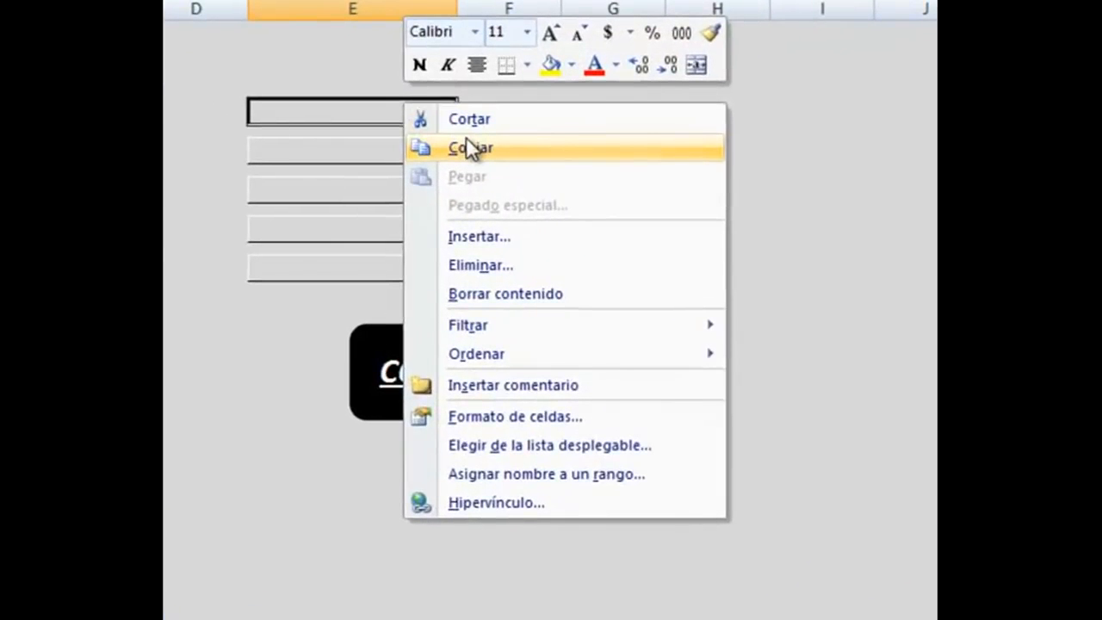
left_click(468, 140)
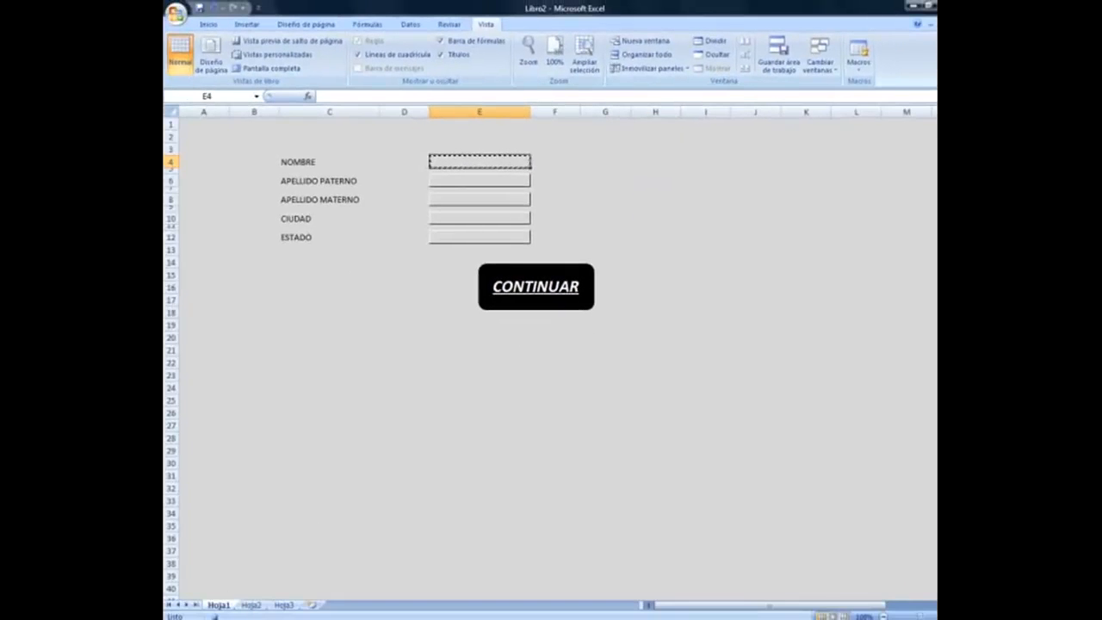
left_click(253, 605)
left_click(333, 160)
right_click(334, 160)
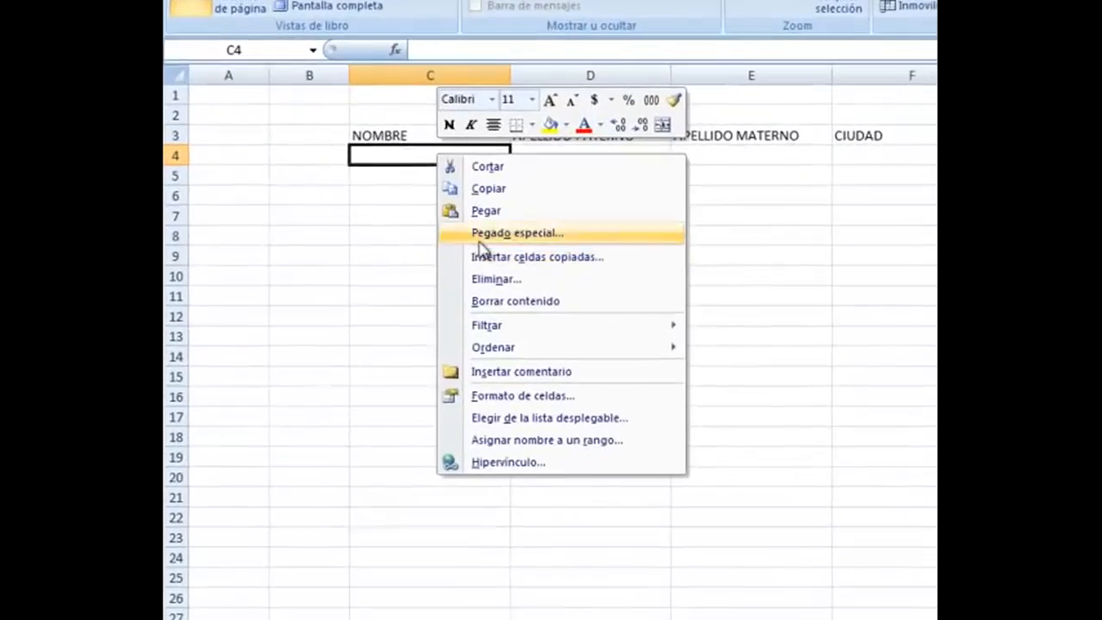
left_click(370, 226)
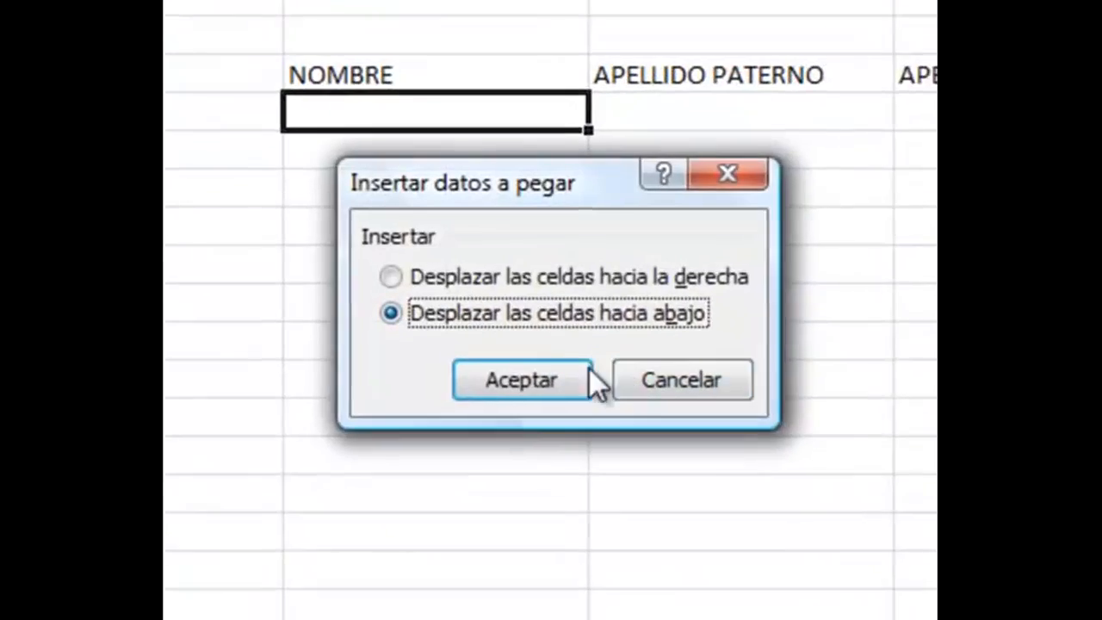
left_click(525, 389)
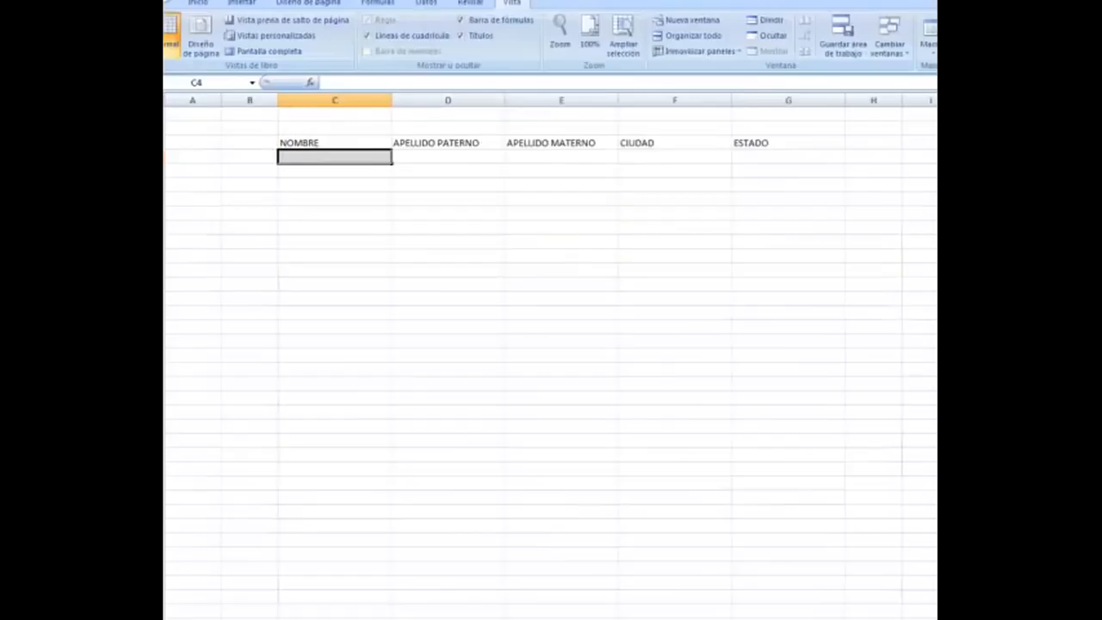
left_click(226, 606)
Copy the APELLIDO PATERNO field E6 and insert it under its Hoja2 heading.
left_click(700, 295)
right_click(701, 295)
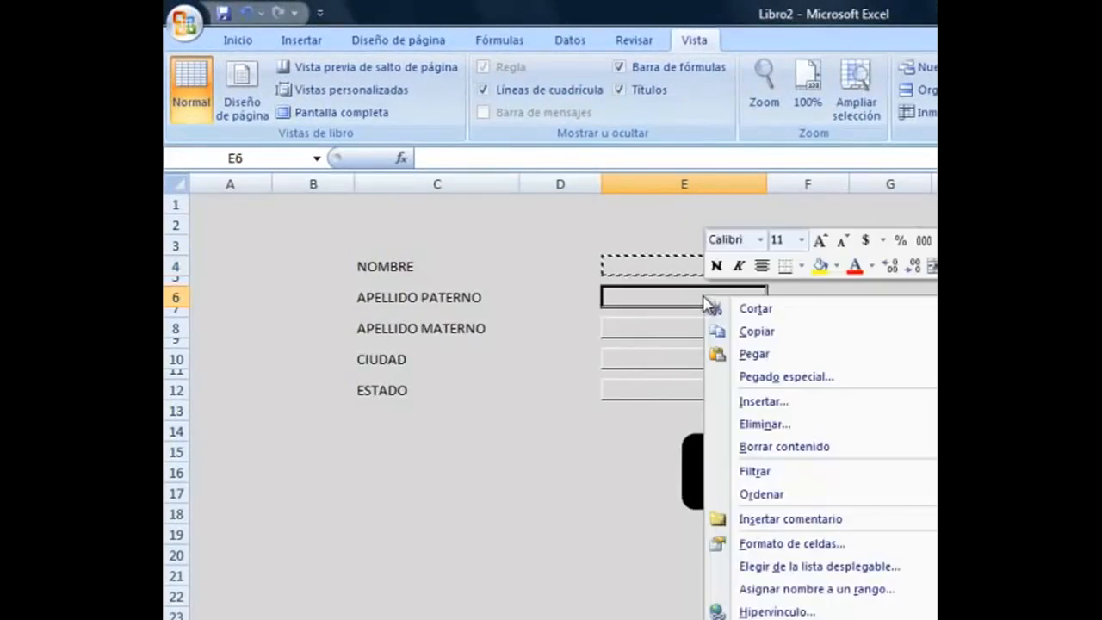
left_click(747, 328)
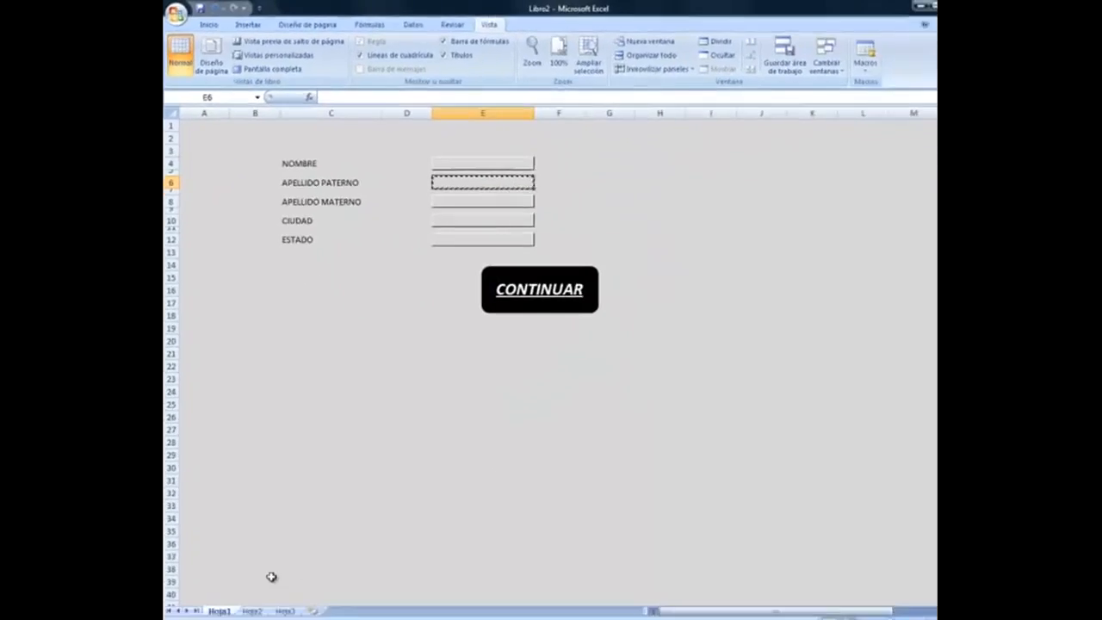
left_click(251, 610)
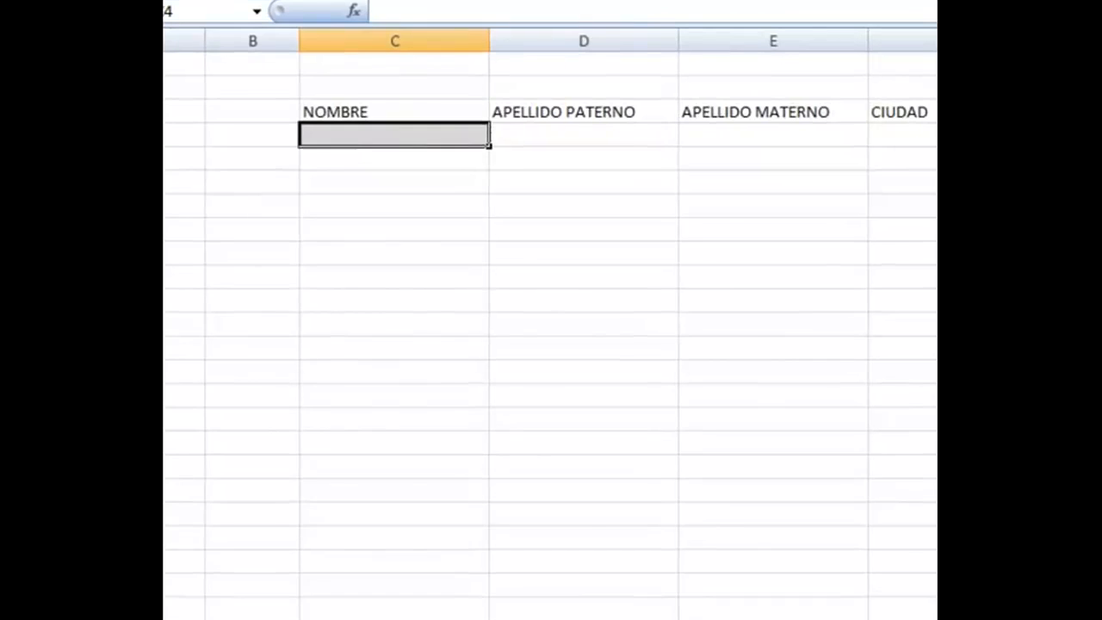
left_click(447, 167)
right_click(447, 167)
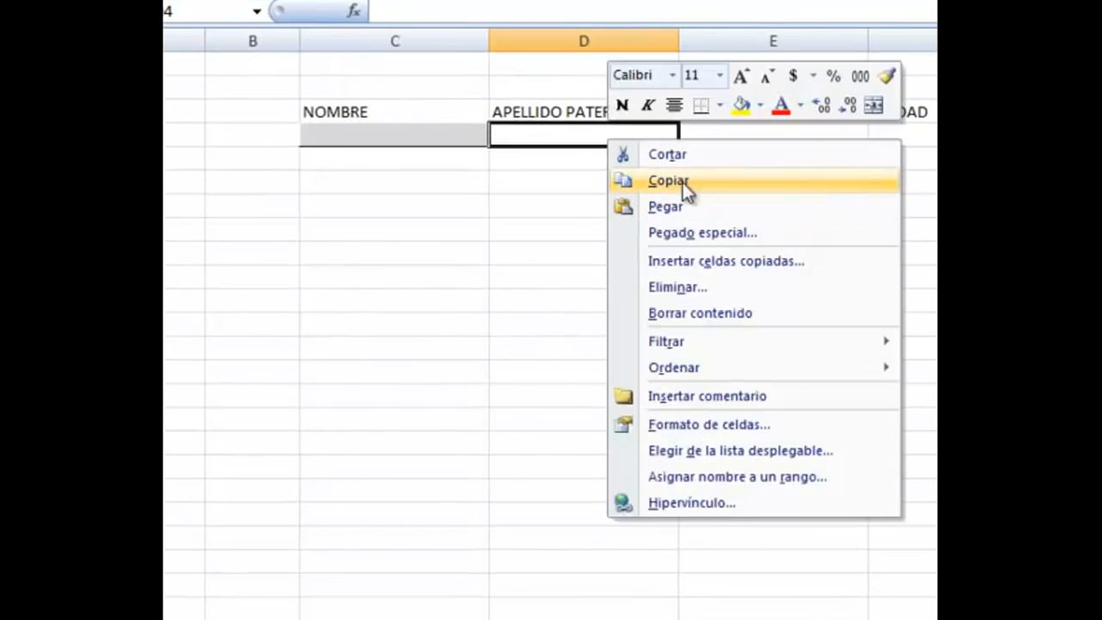
left_click(716, 259)
left_click(709, 293)
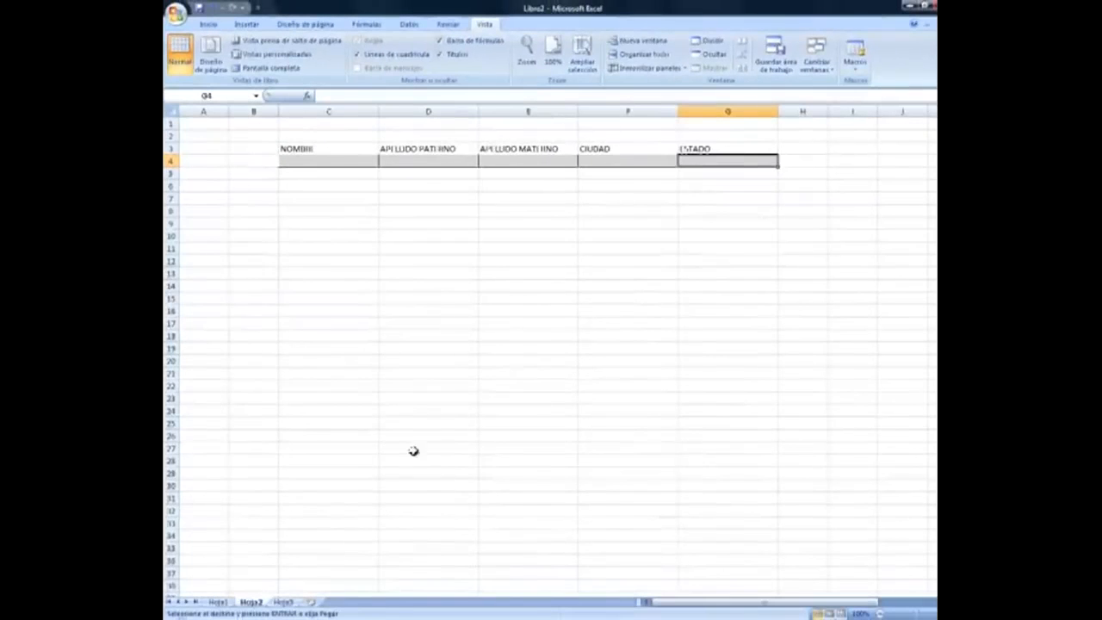
left_click(218, 602)
Back on Hoja1, cancel the pending copy and return to the NOMBRE field E4.
key("Escape")
key("Up")
key("Up")
key("Up")
key("Up")
key("Up")
key("Up")
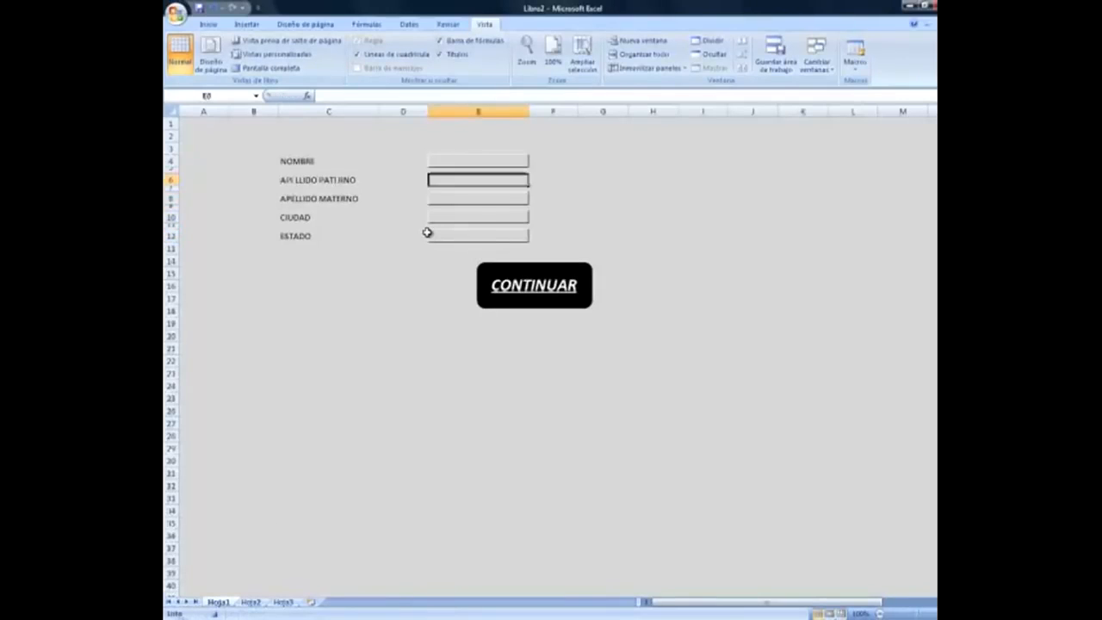
key("Up")
key("Up")
key("F2")
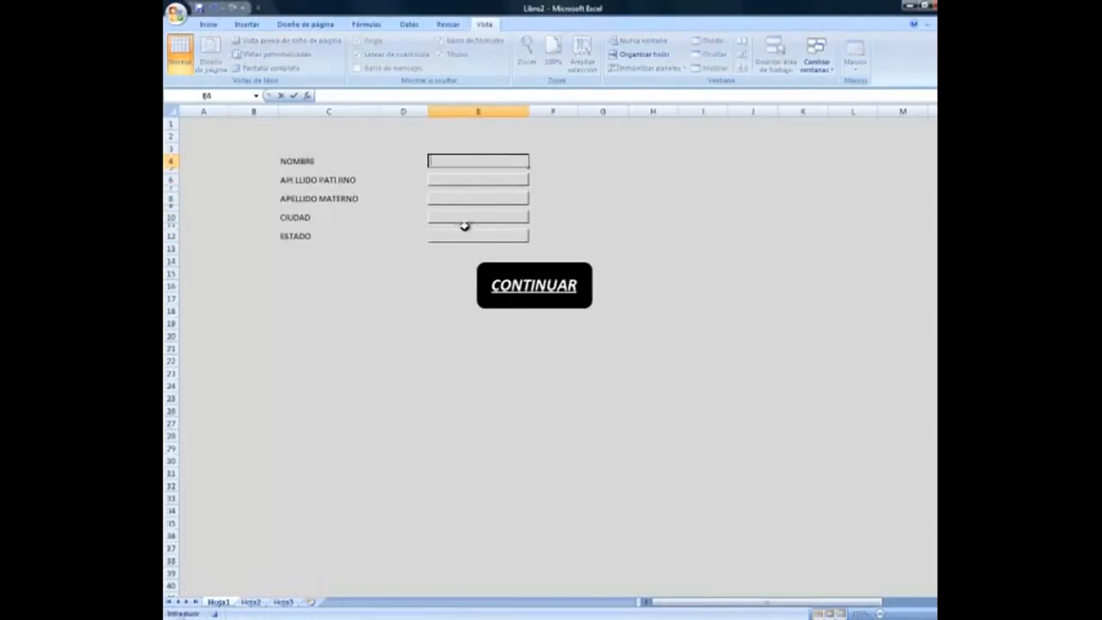
key("Left")
key("Right")
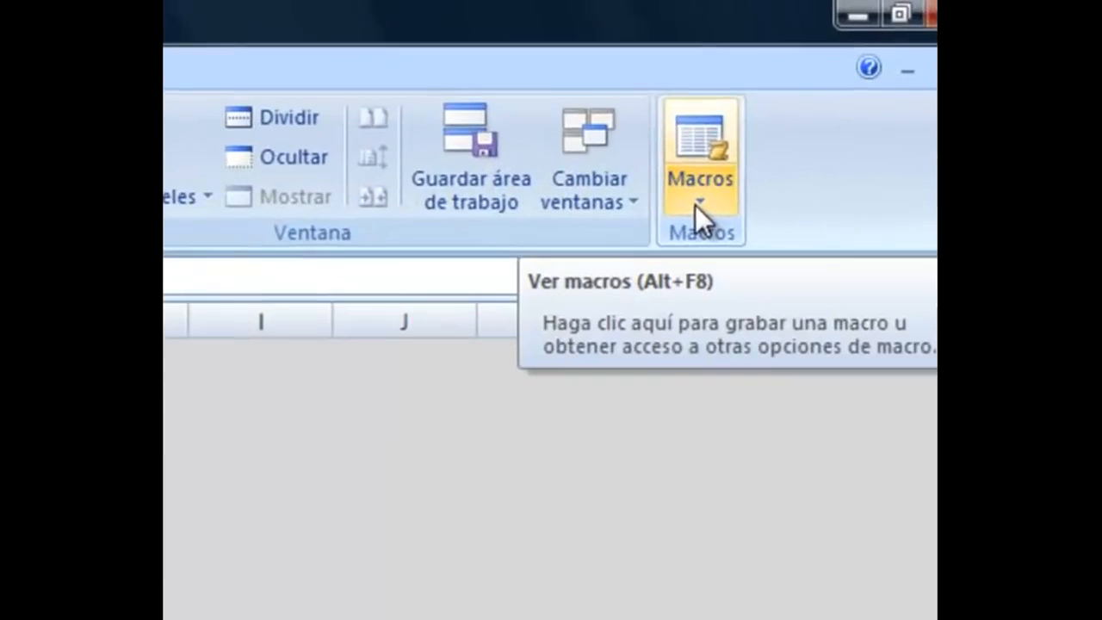
End the macro recording and assign the FORMULARIO macro to the CONTINUAR shape.
left_click(694, 207)
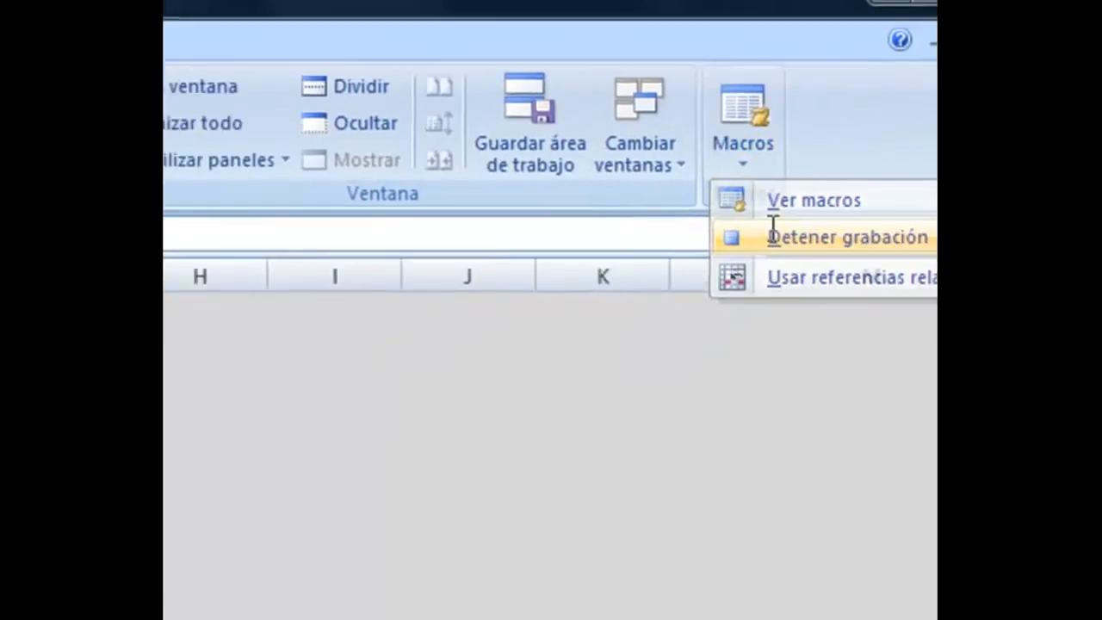
left_click(733, 281)
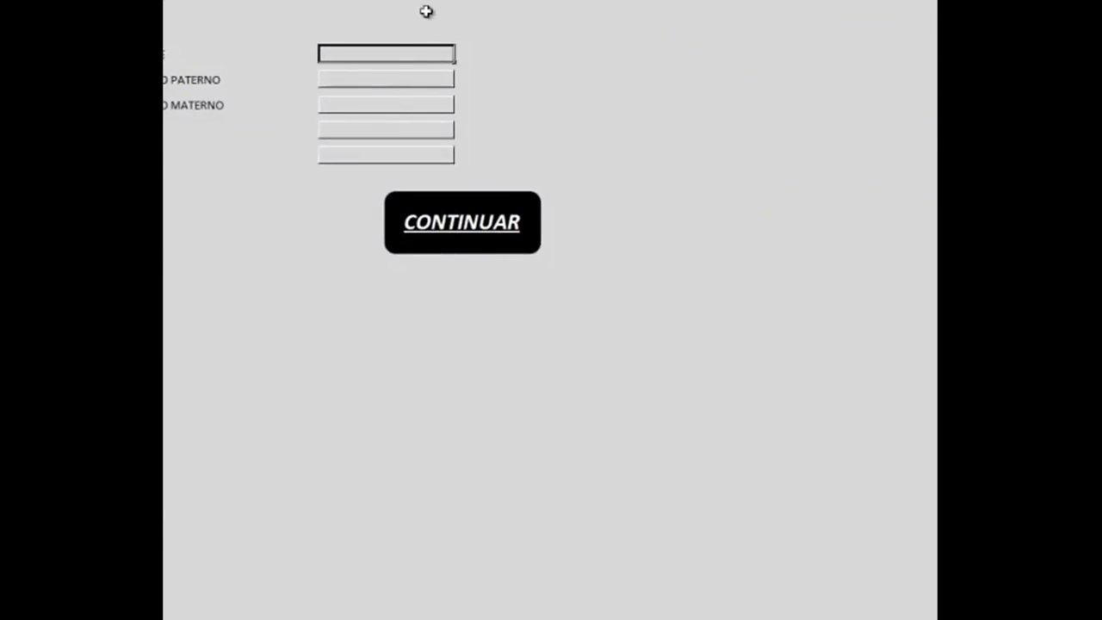
right_click(455, 242)
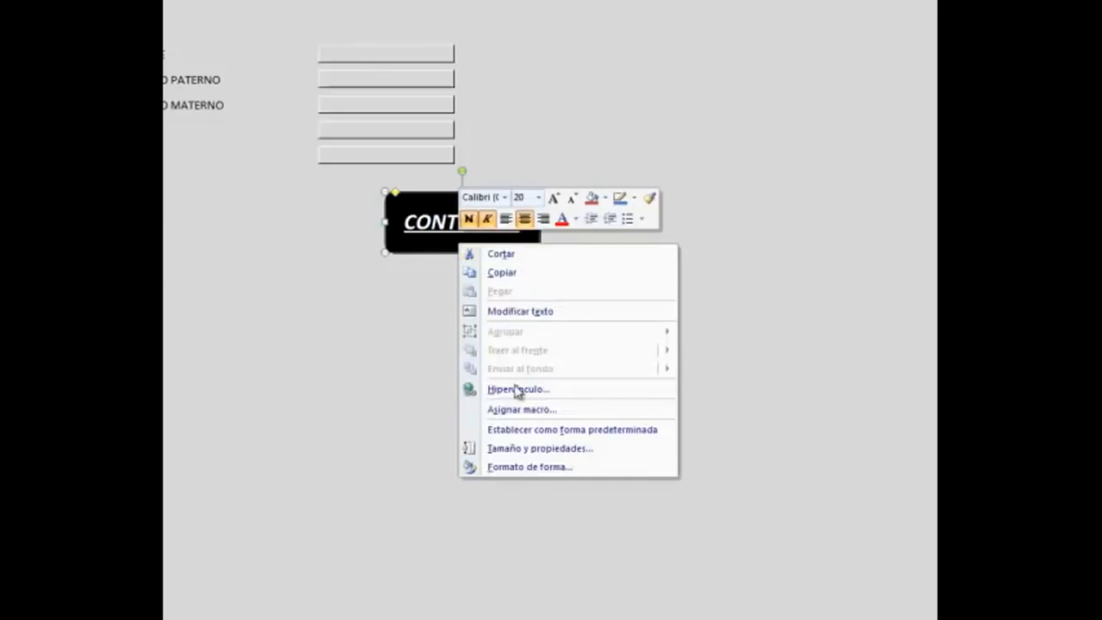
left_click(521, 410)
left_click(662, 277)
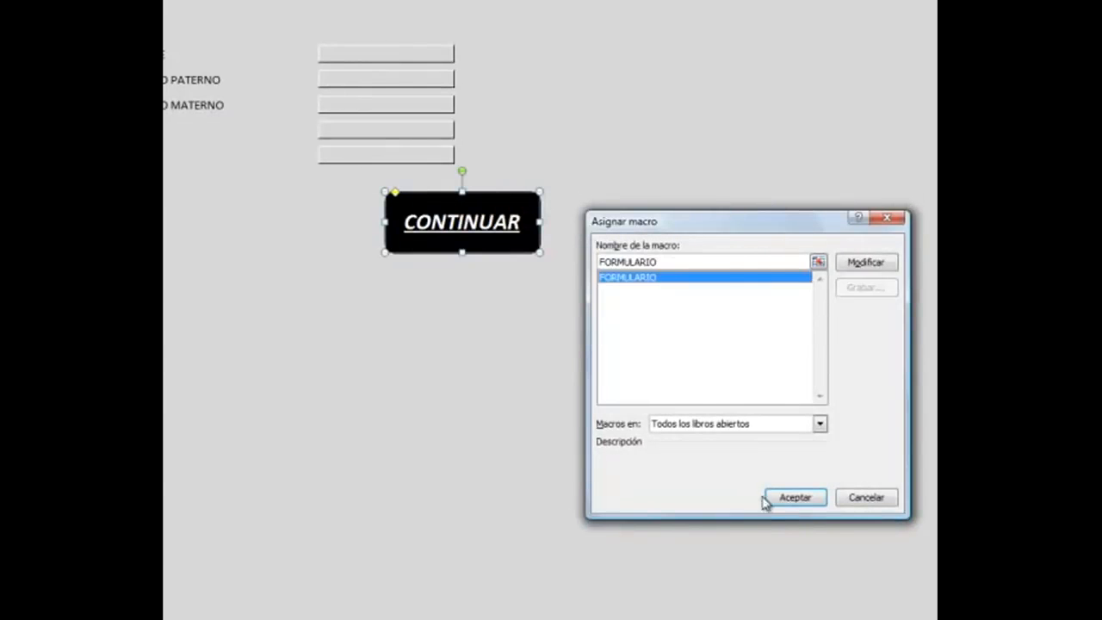
left_click(794, 498)
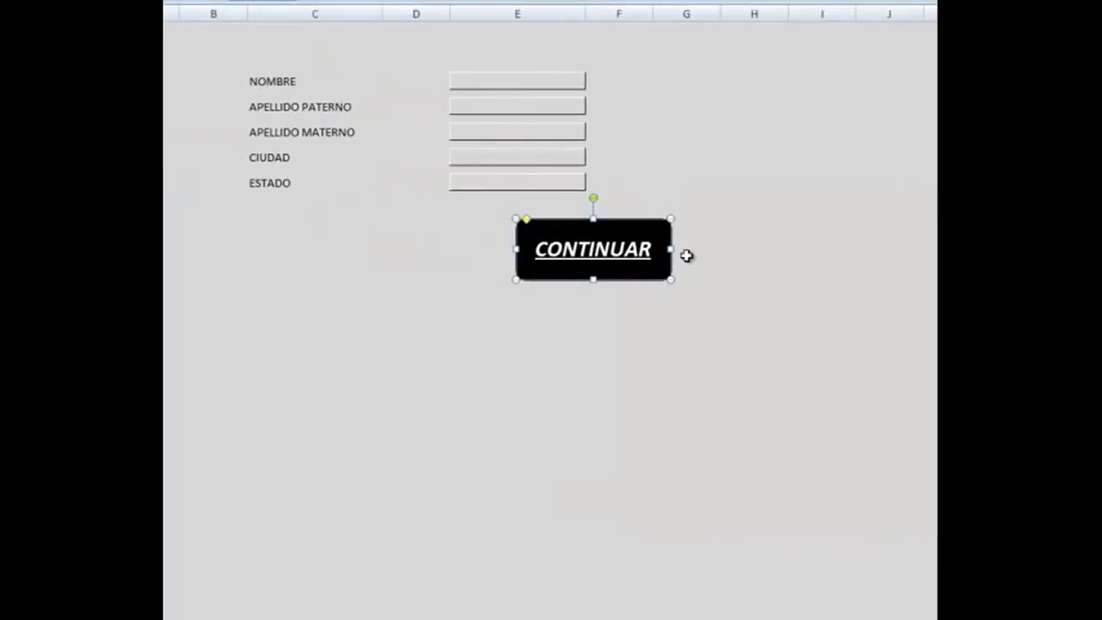
Fill the form with the first record (AA, C, EB) and submit it via CONTINUAR.
left_click(480, 79)
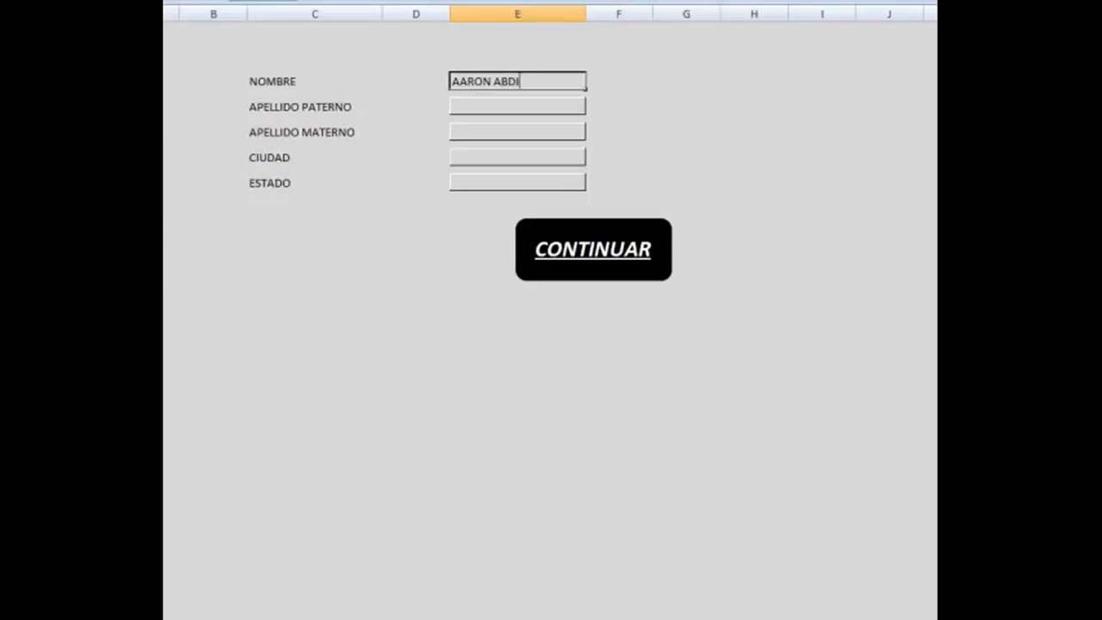
key("Return")
type("C")
type("EBLA")
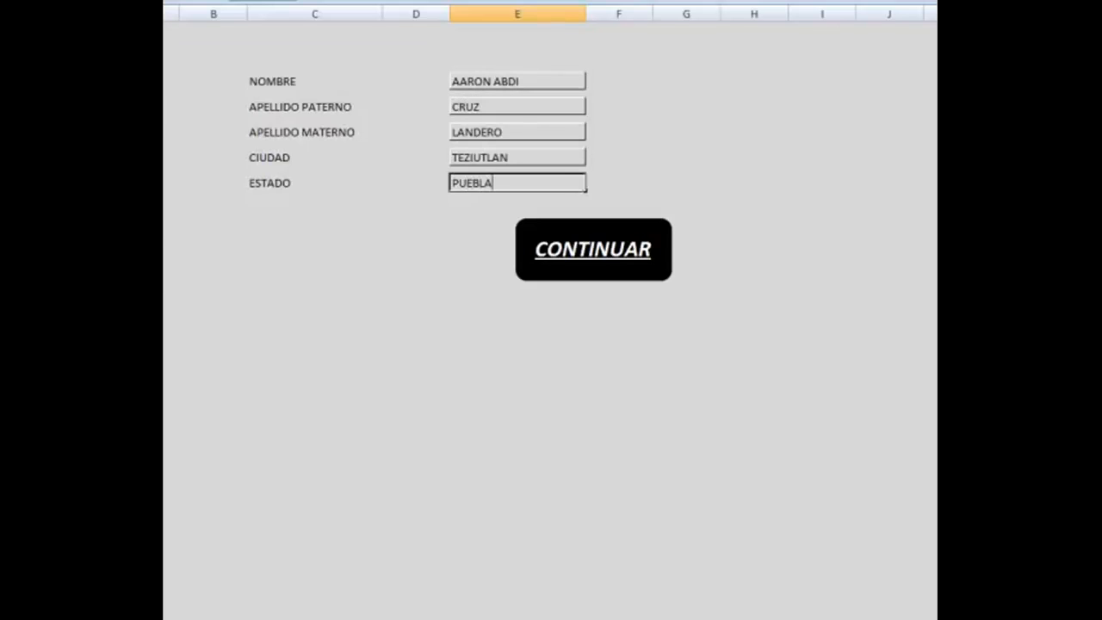
left_click(604, 260)
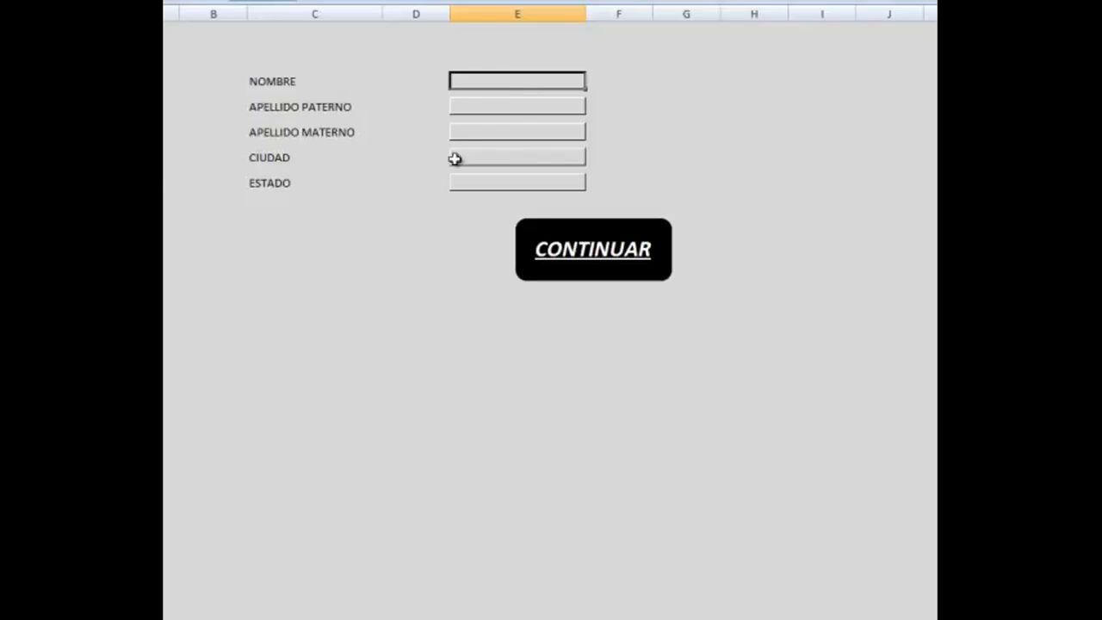
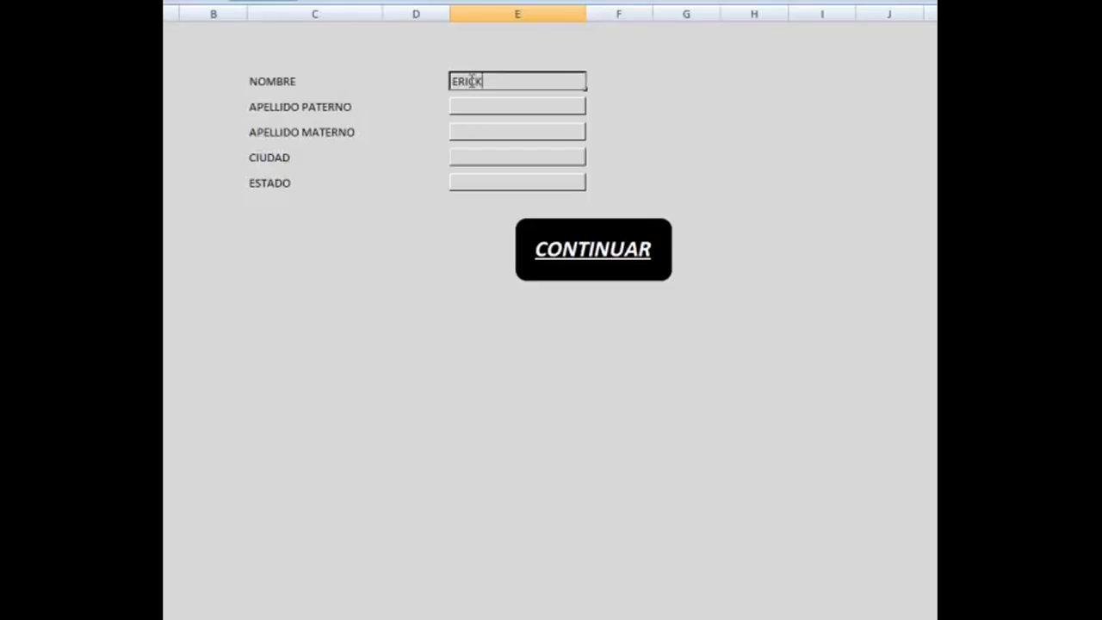
Submit a second record (ER, C), verify both rows on Hoja2, then return to Hoja1.
key("Return")
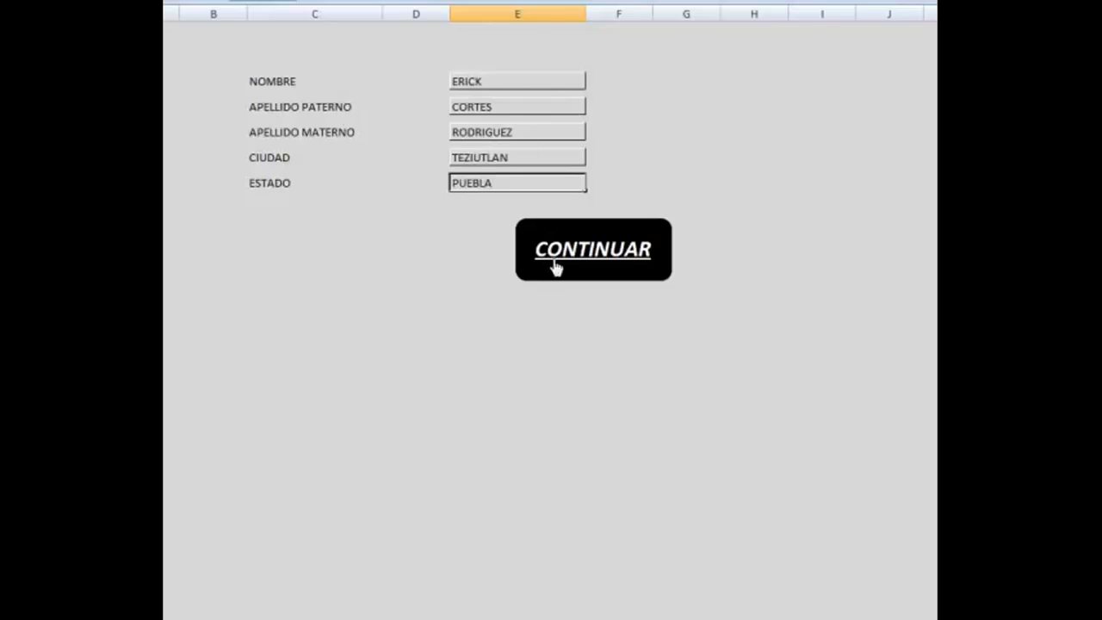
left_click(556, 266)
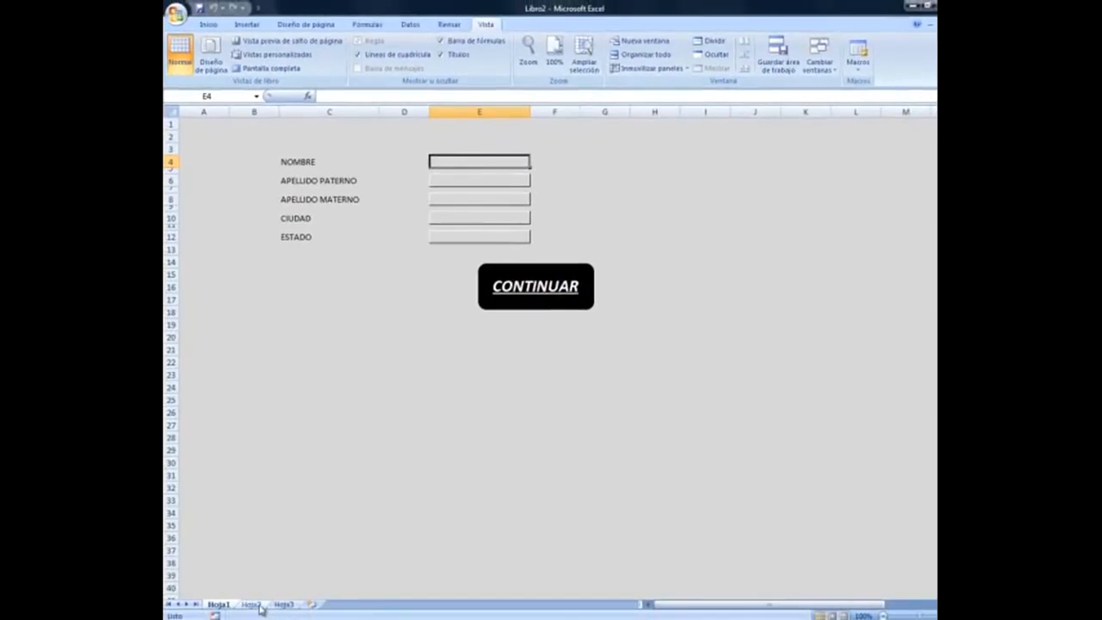
left_click(258, 606)
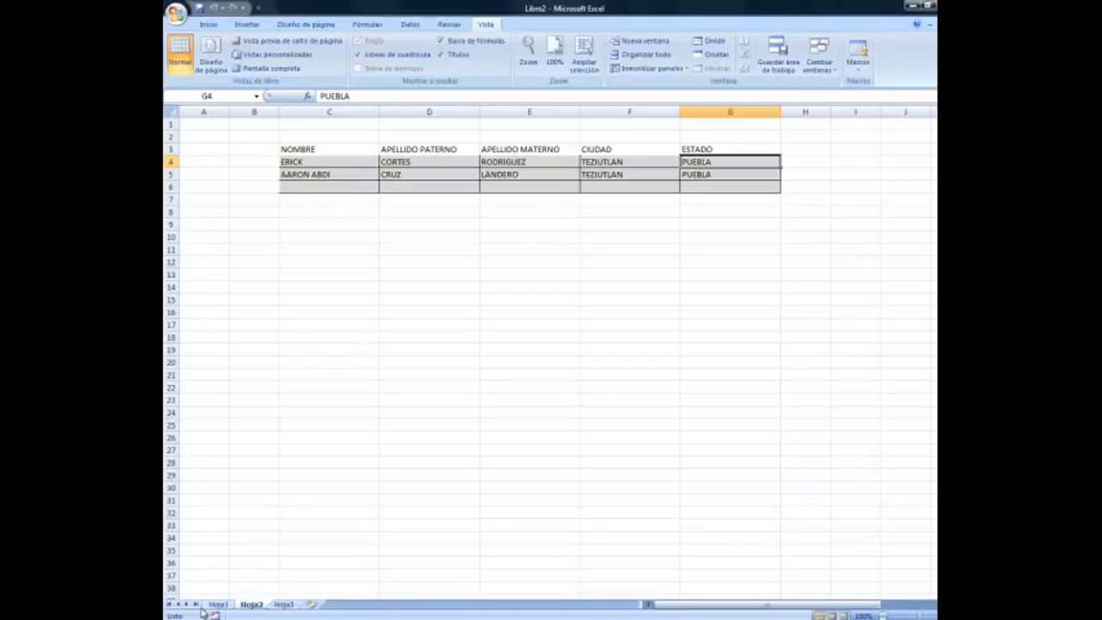
left_click(217, 605)
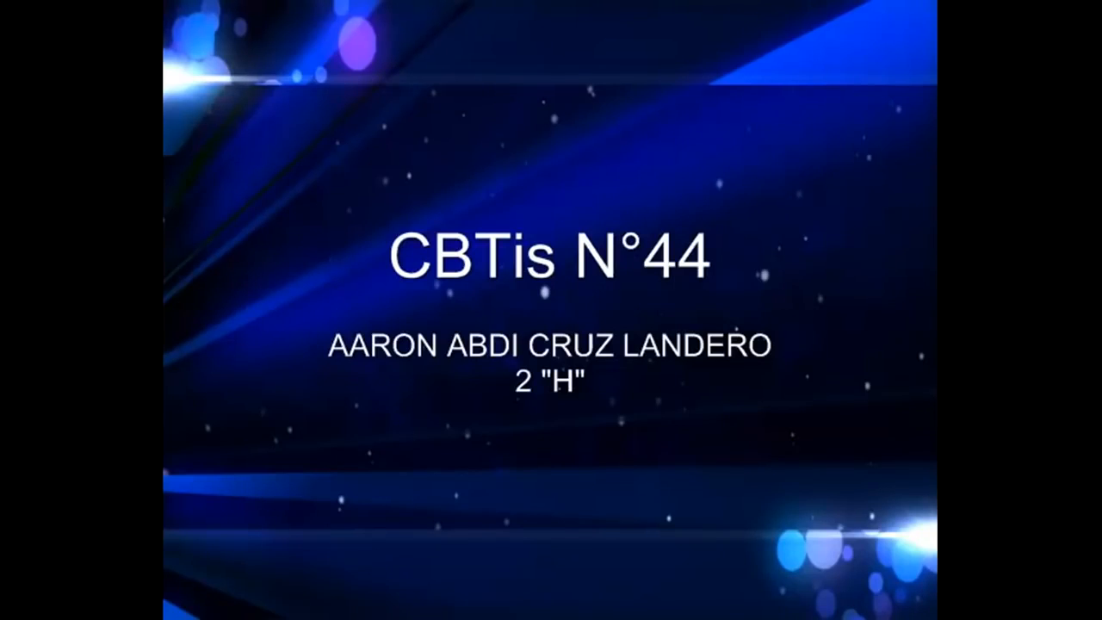